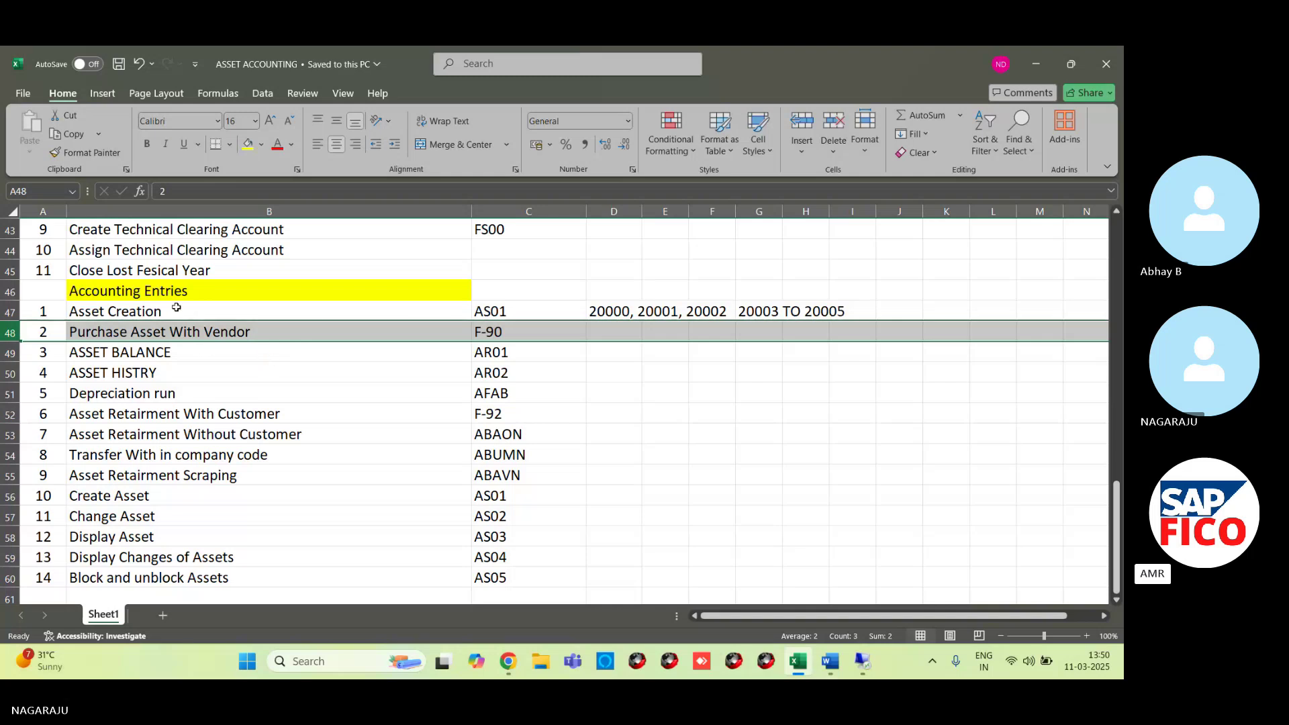
# - Mute the microphone in the Skype web call and return to the asset accounting workbook
pyautogui.click(148, 331)
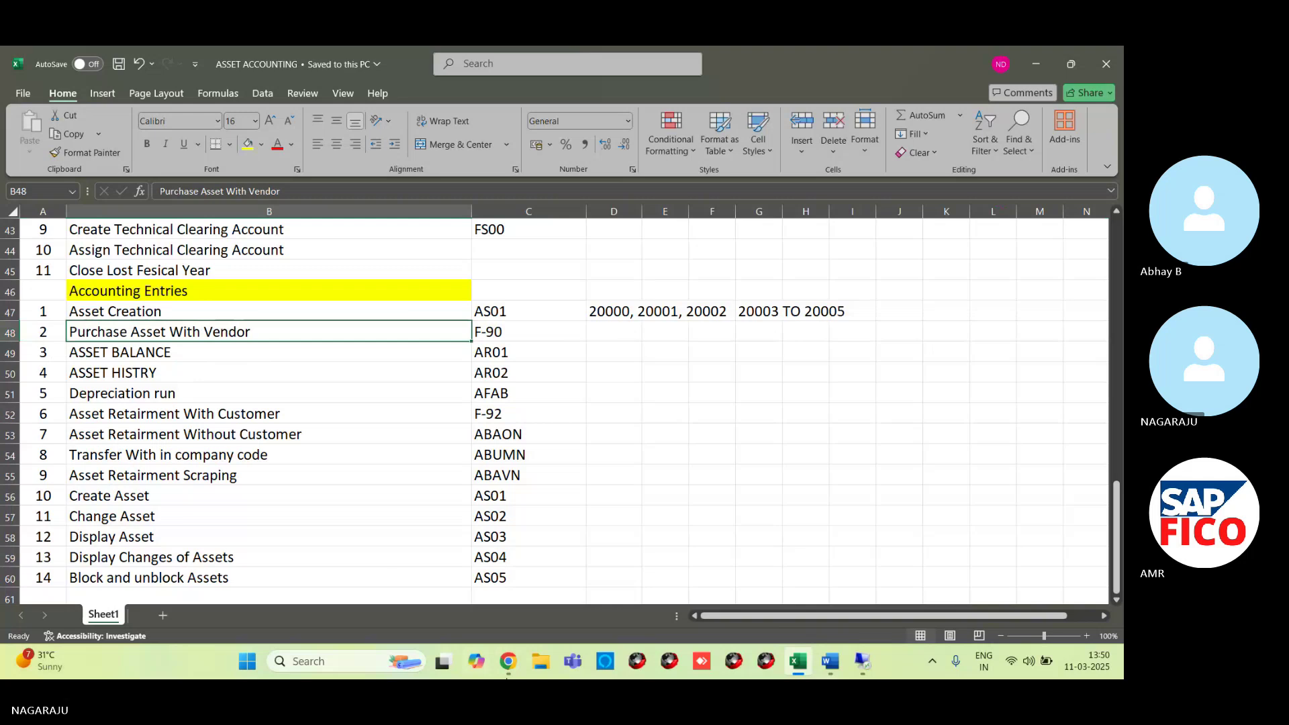
pyautogui.click(508, 661)
pyautogui.click(485, 607)
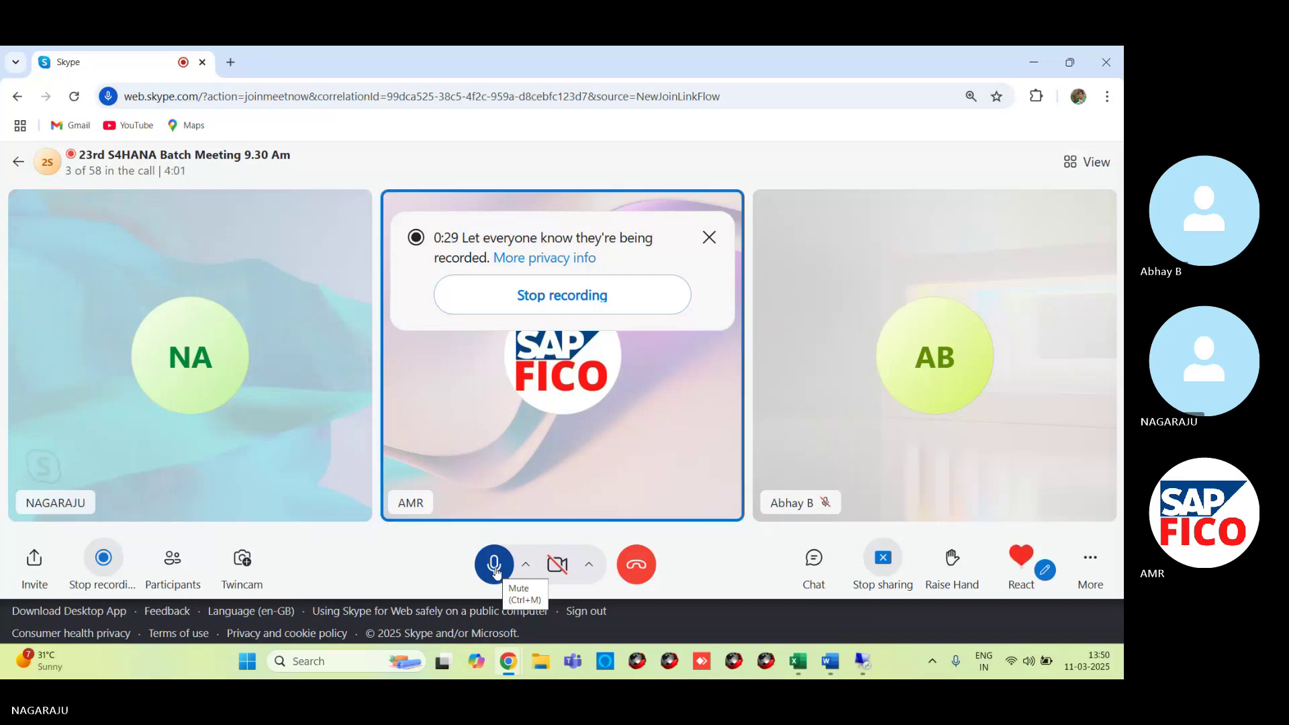
pyautogui.click(494, 570)
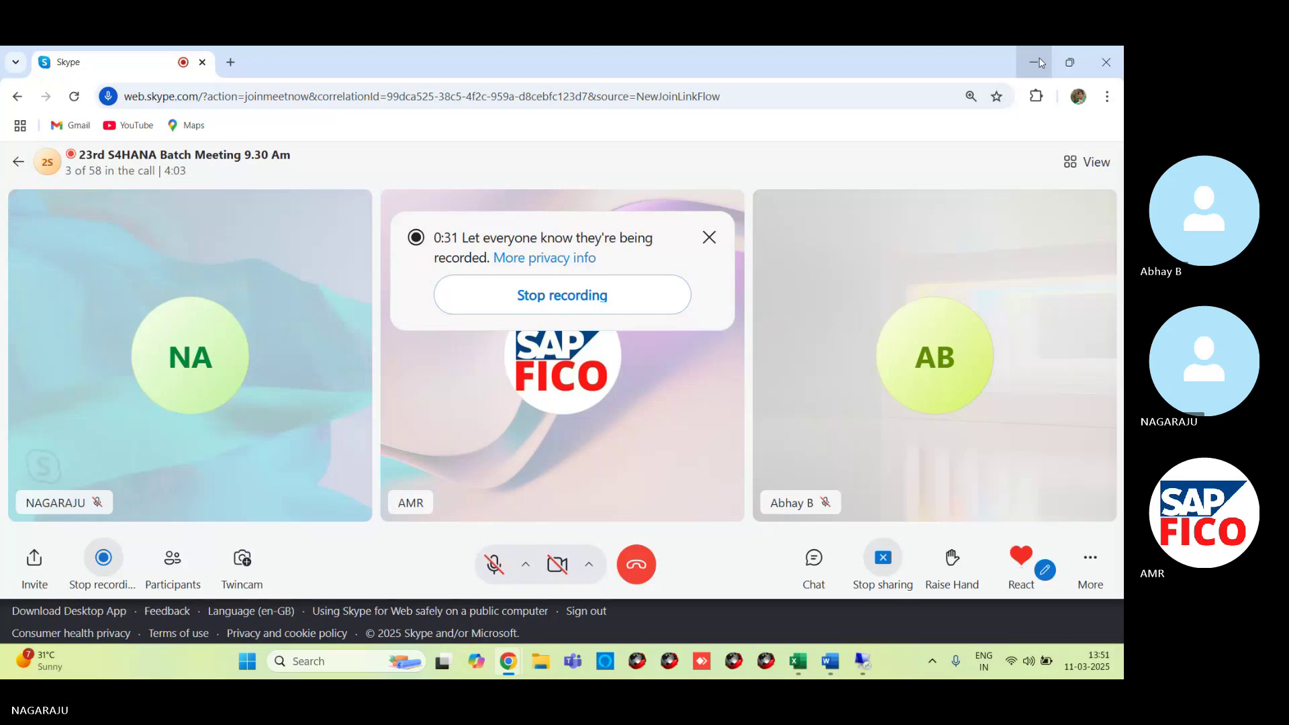
pyautogui.click(1039, 63)
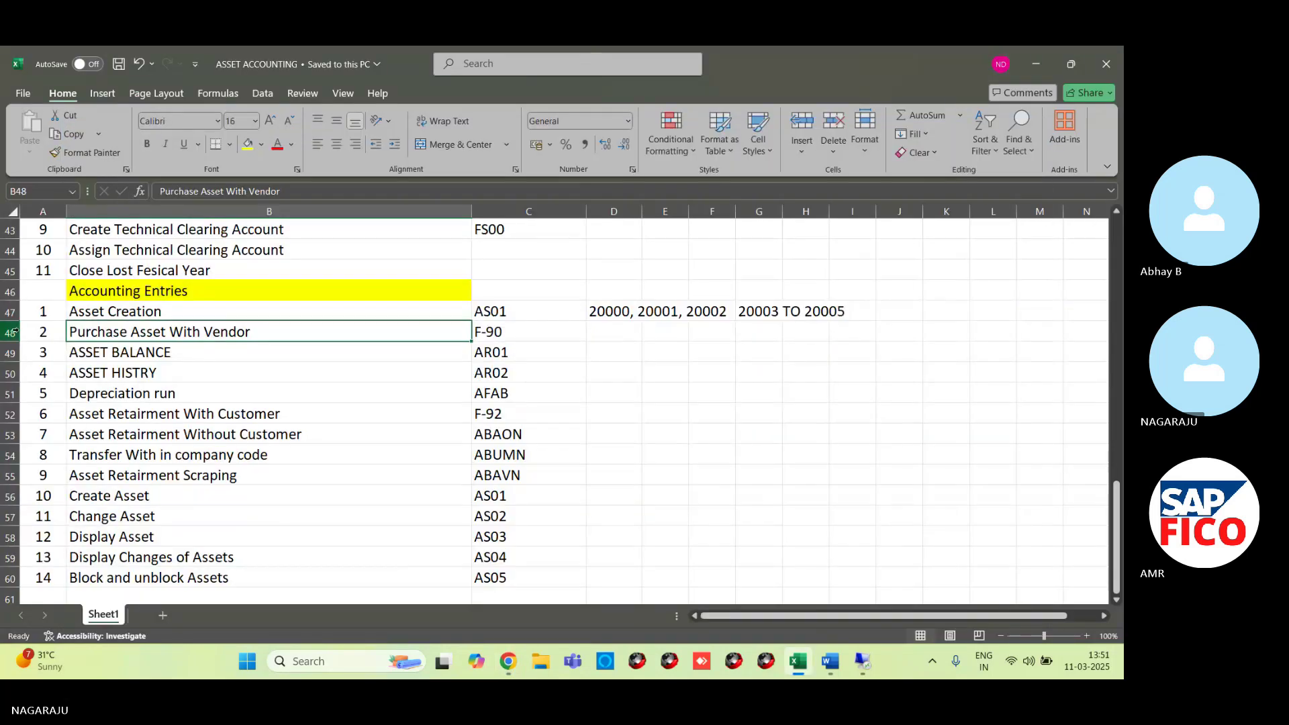
# - Review the Purchase Asset With Vendor, ASSET BALANCE and ASSET HISTRY rows with their transaction codes in the Accounting Entries list
pyautogui.click(15, 331)
pyautogui.click(467, 334)
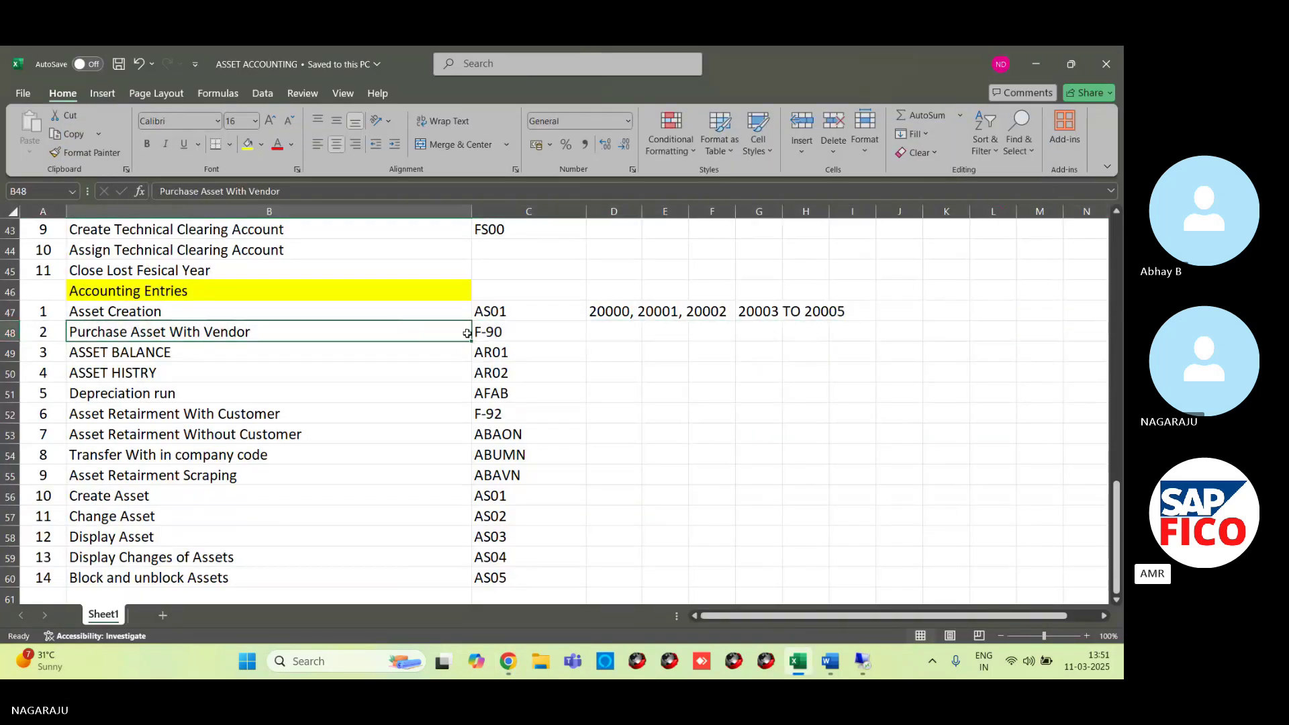
pyautogui.moveTo(468, 334); pyautogui.dragTo(514, 335)
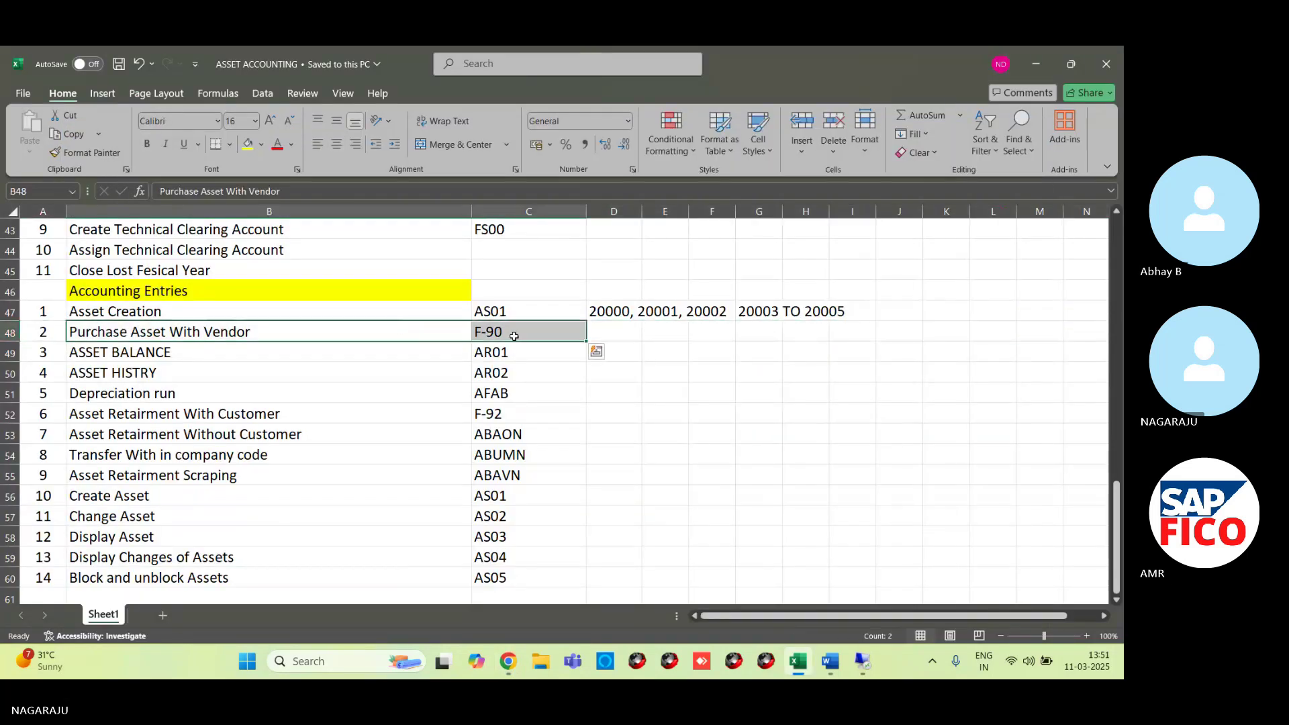
pyautogui.click(27, 328)
pyautogui.moveTo(27, 328); pyautogui.dragTo(512, 332)
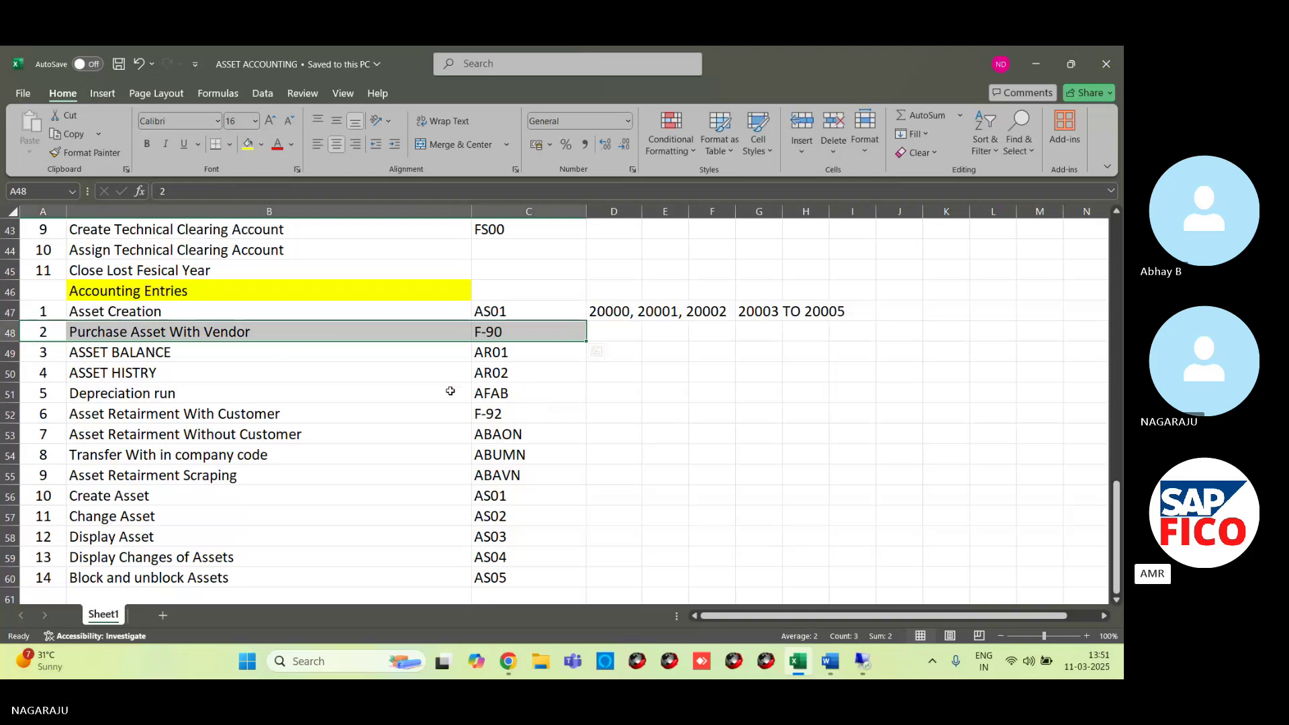
pyautogui.click(410, 352)
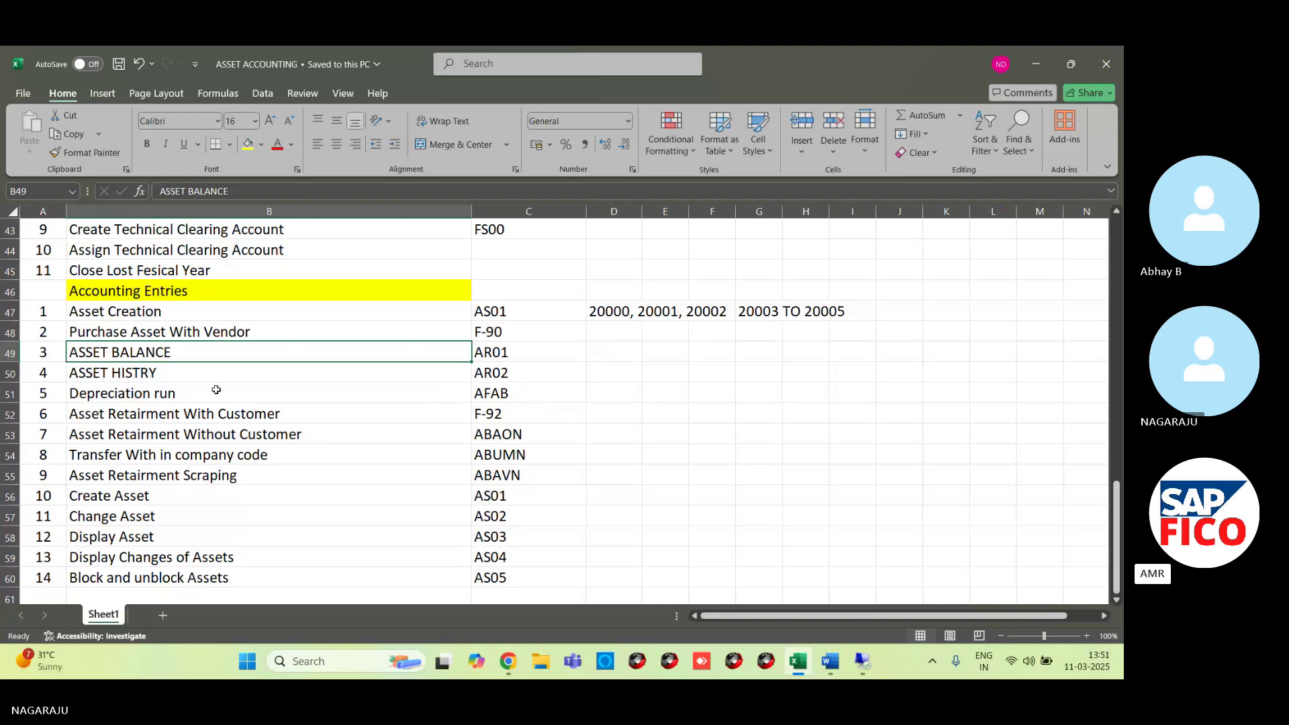
pyautogui.click(3, 353)
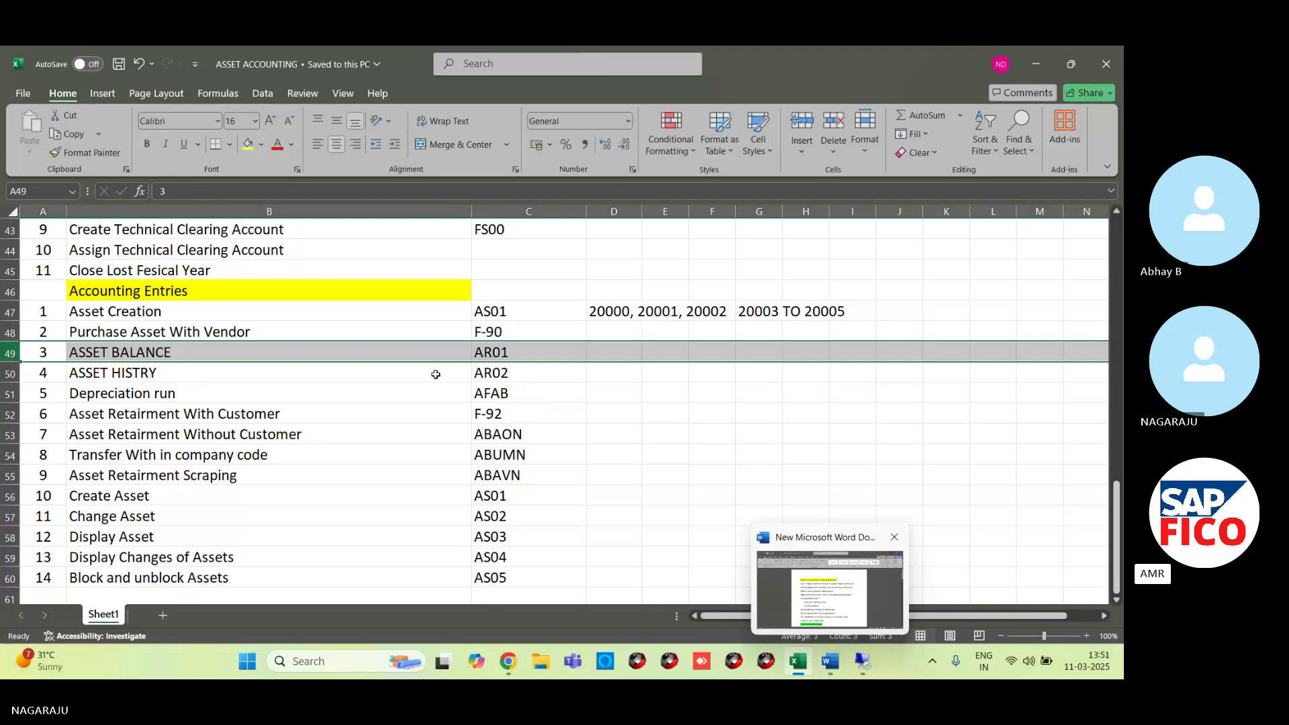
pyautogui.click(8, 374)
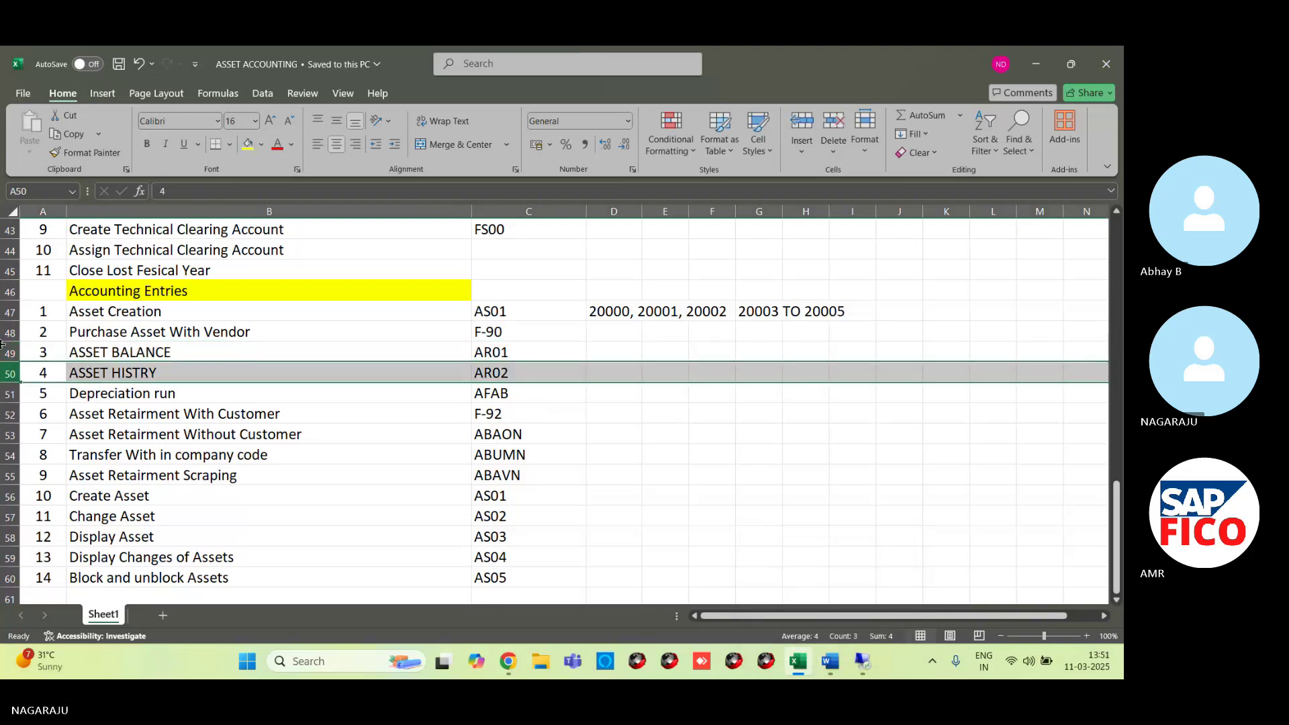
pyautogui.click(2, 352)
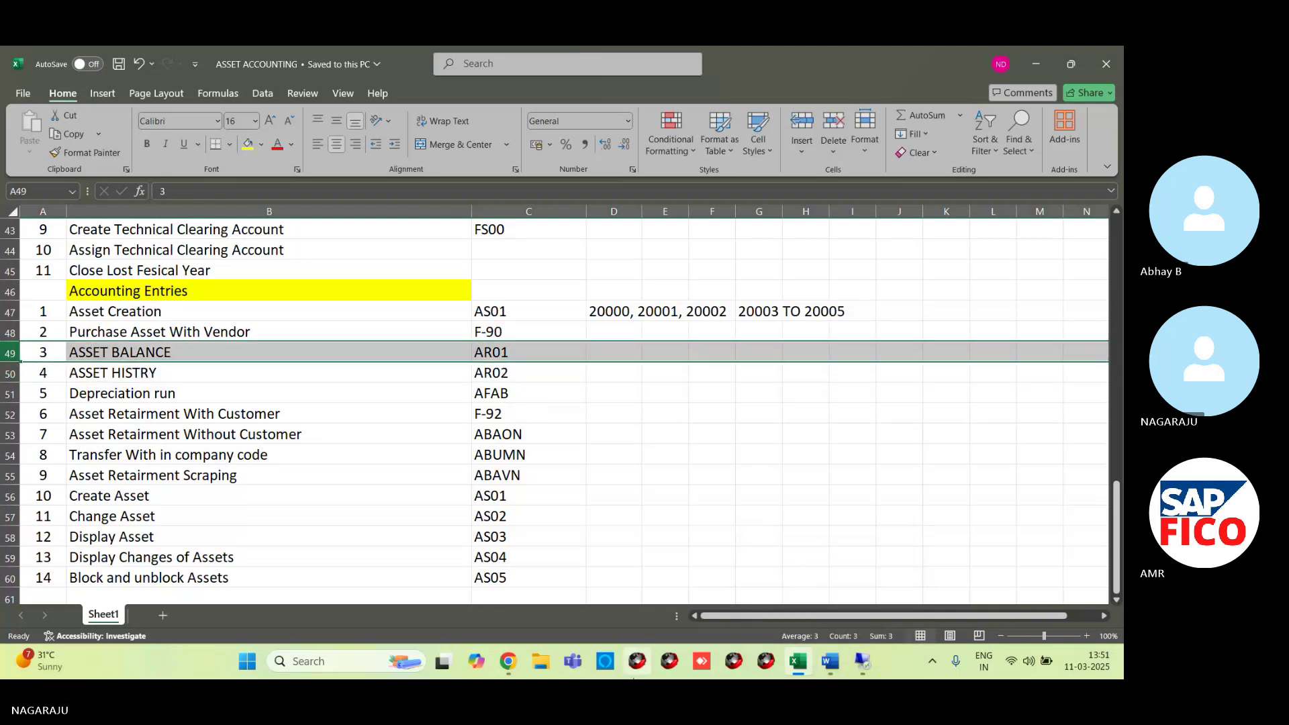
# - Switch to the SAP remote session and start transaction AR01 for asset balances
pyautogui.click(508, 661)
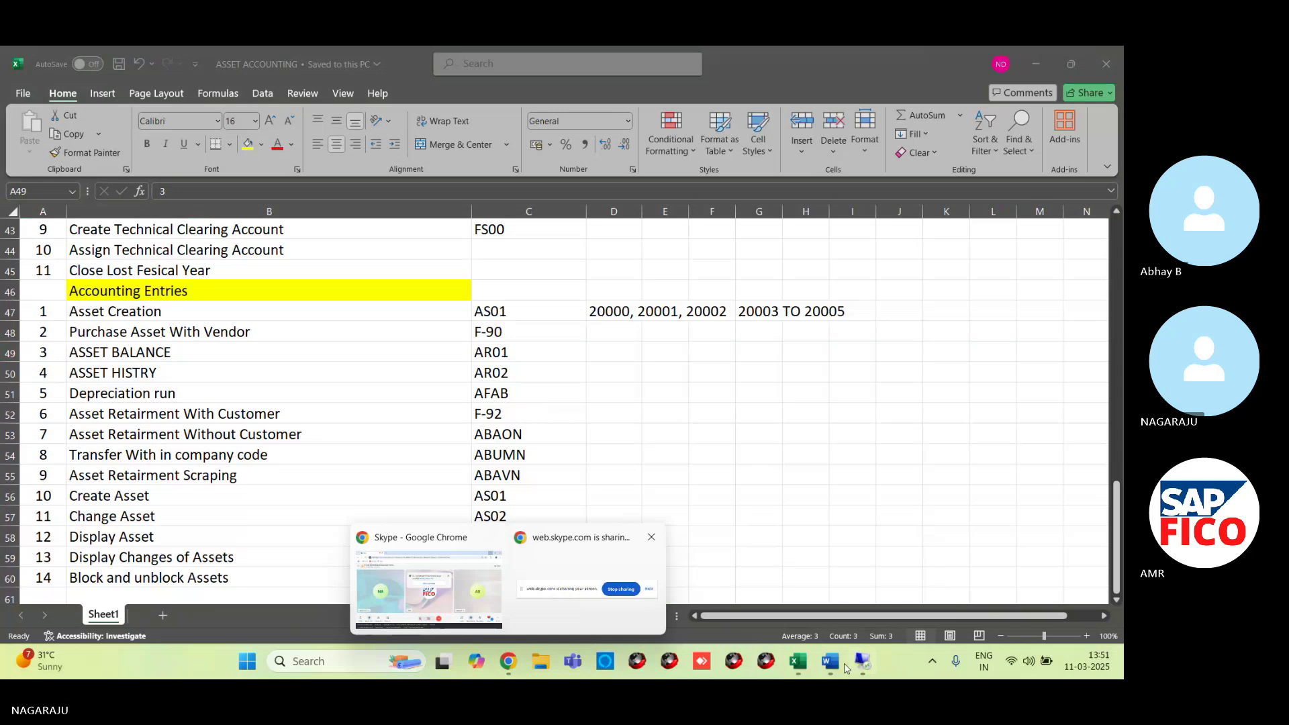
pyautogui.click(863, 663)
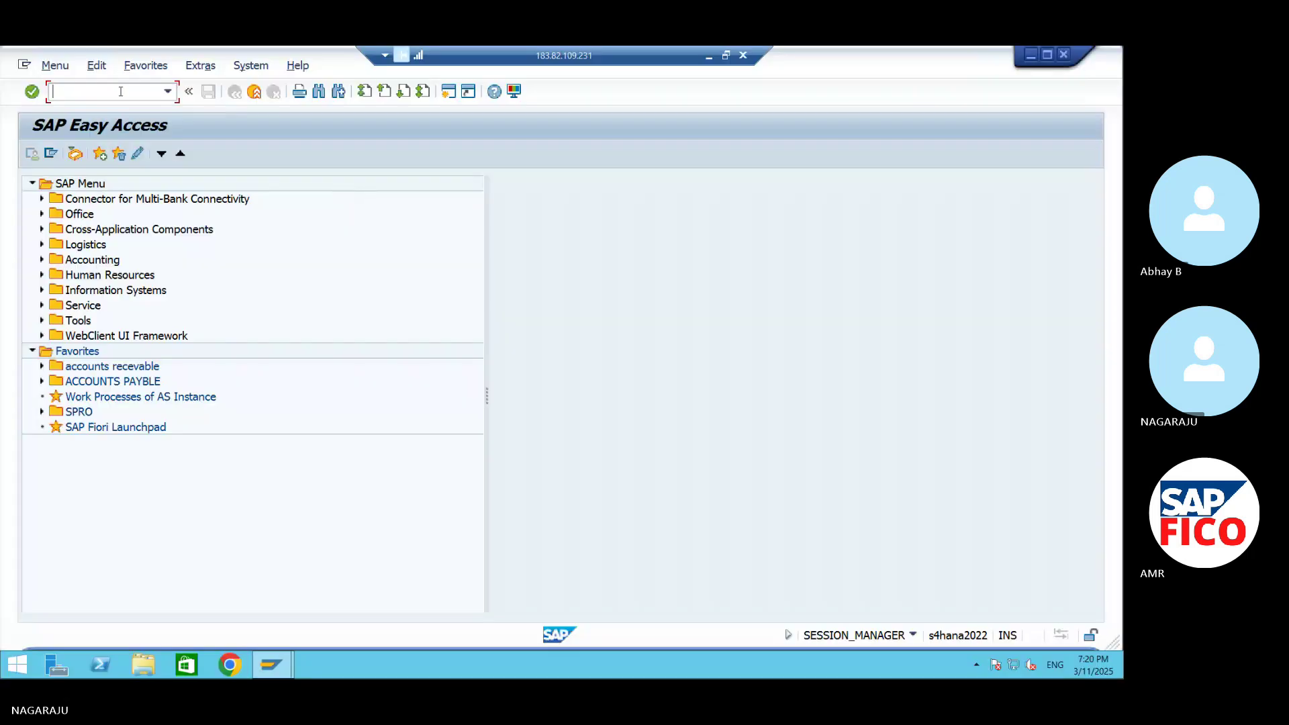
pyautogui.write('/NAR01')
pyautogui.press('Return')
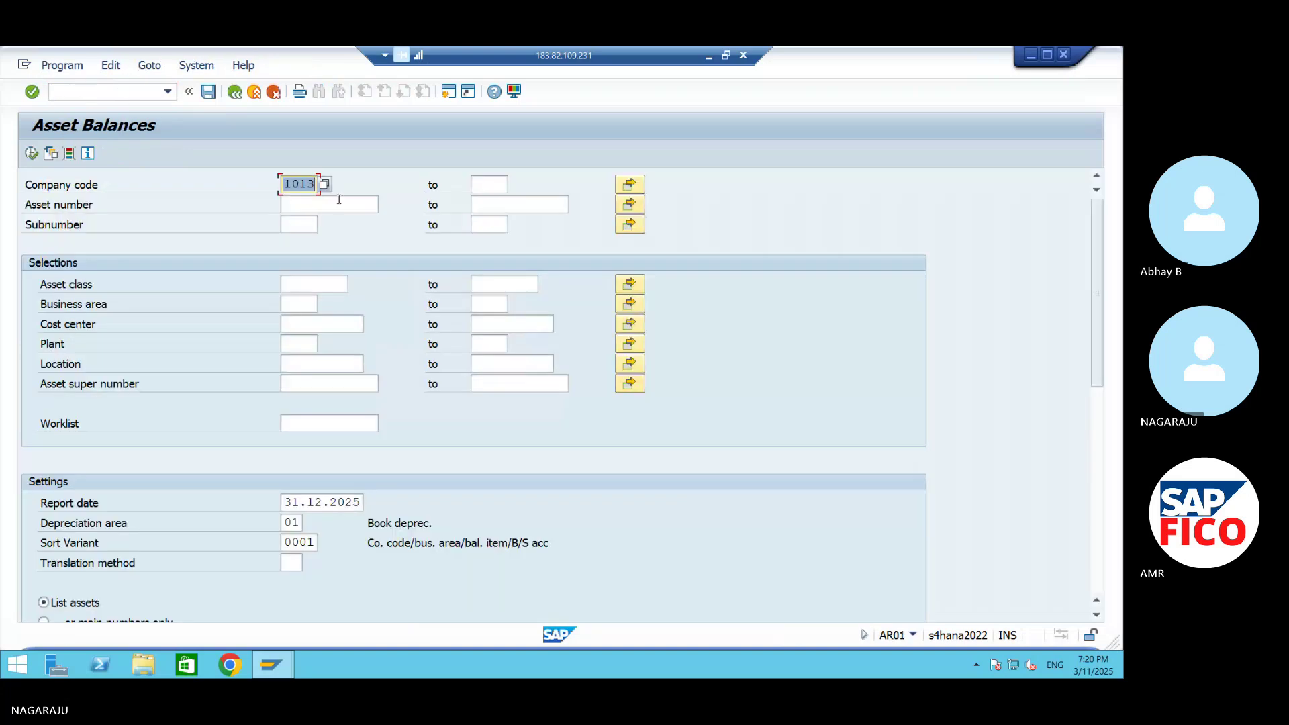
# - Set the report selections to company code AM99 and asset class AMPACA
pyautogui.write('AM9')
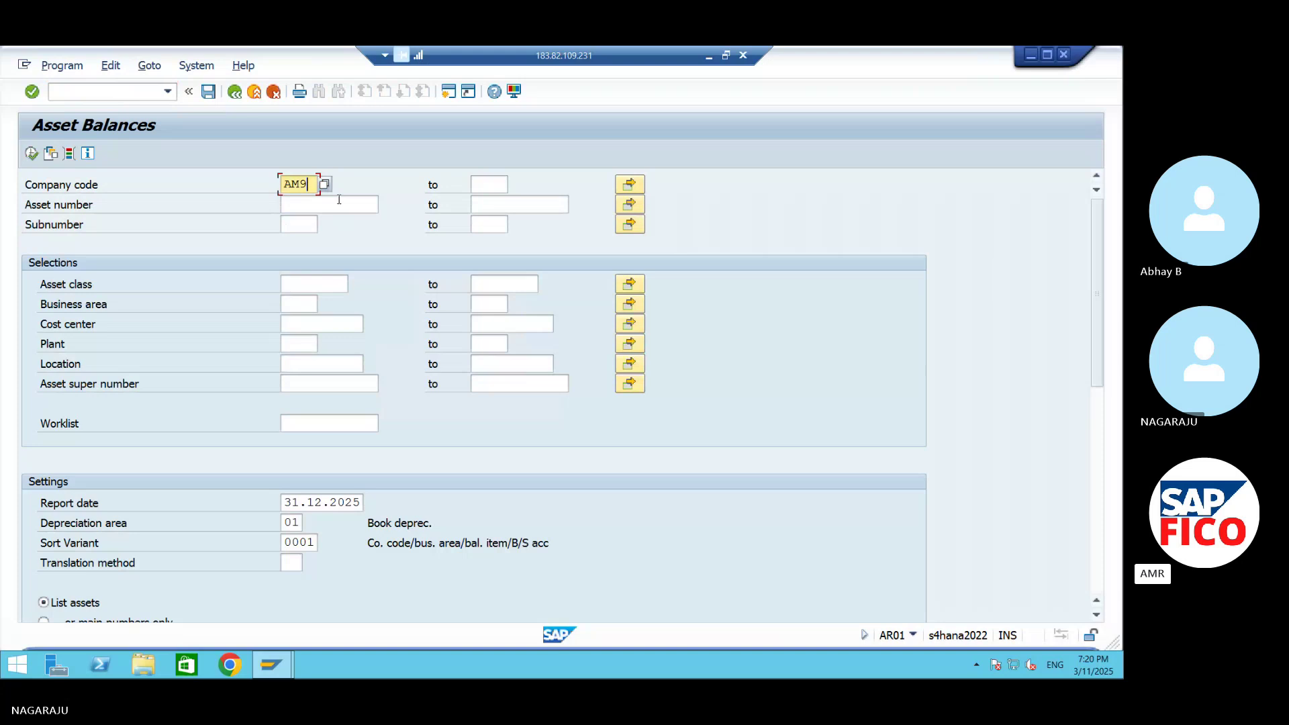
pyautogui.write('9')
pyautogui.click(287, 206)
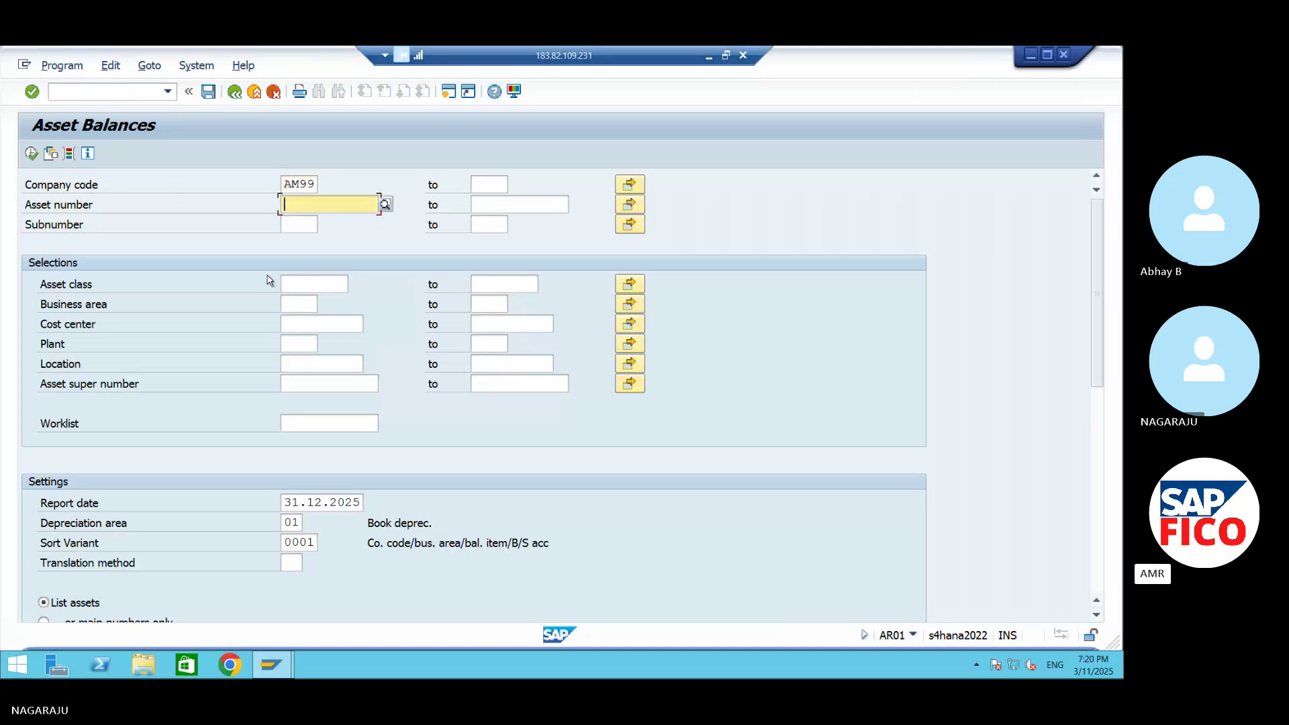
pyautogui.click(294, 282)
pyautogui.write('A')
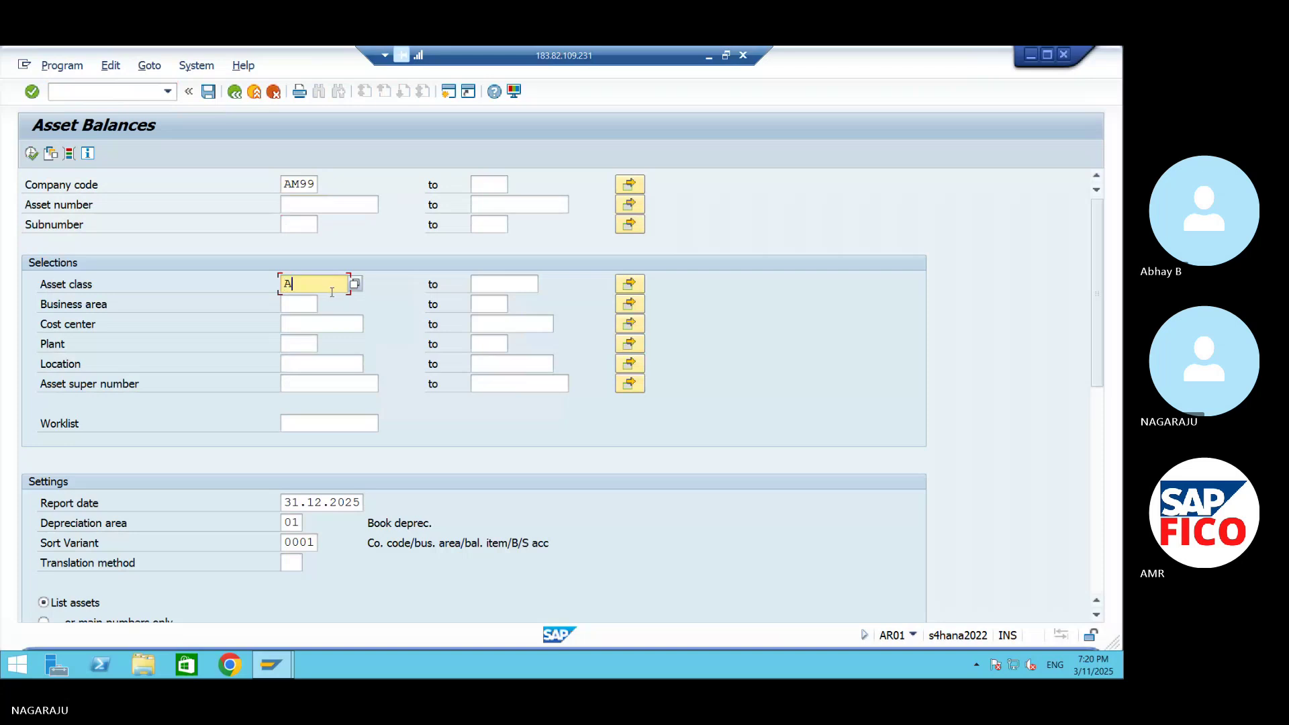
pyautogui.write('MB')
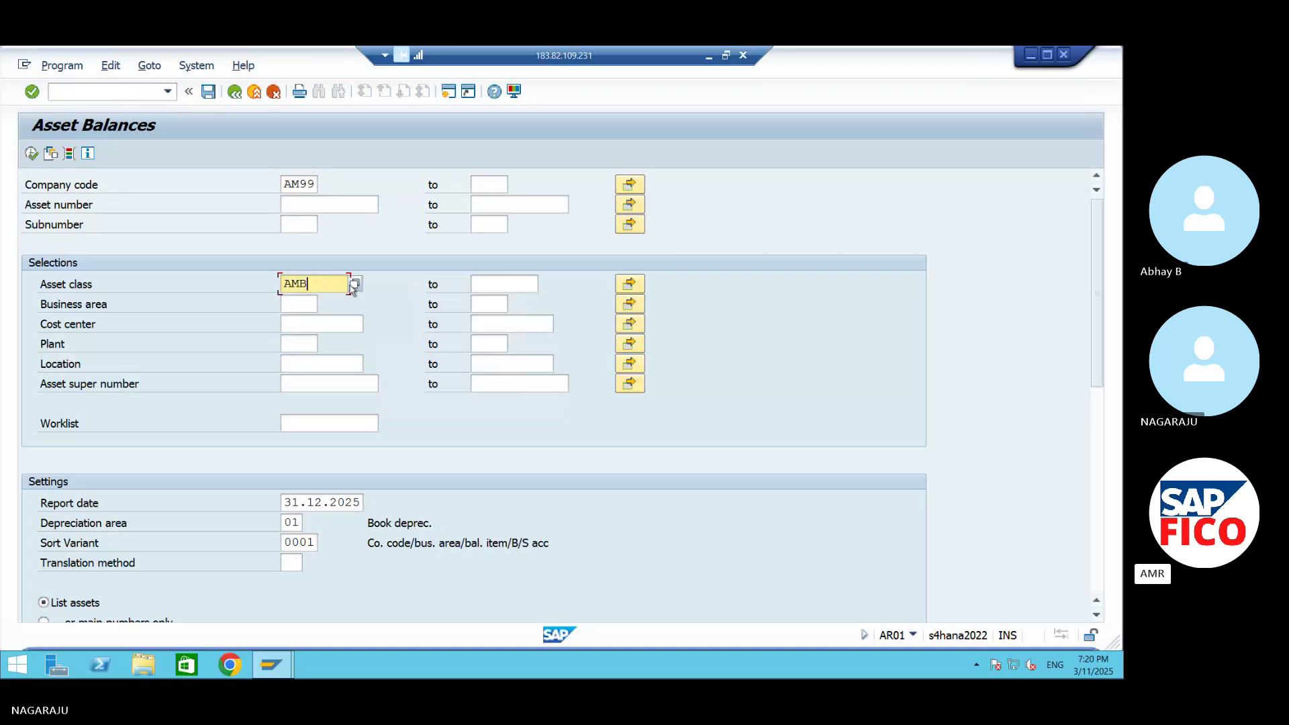
pyautogui.press('BackSpace')
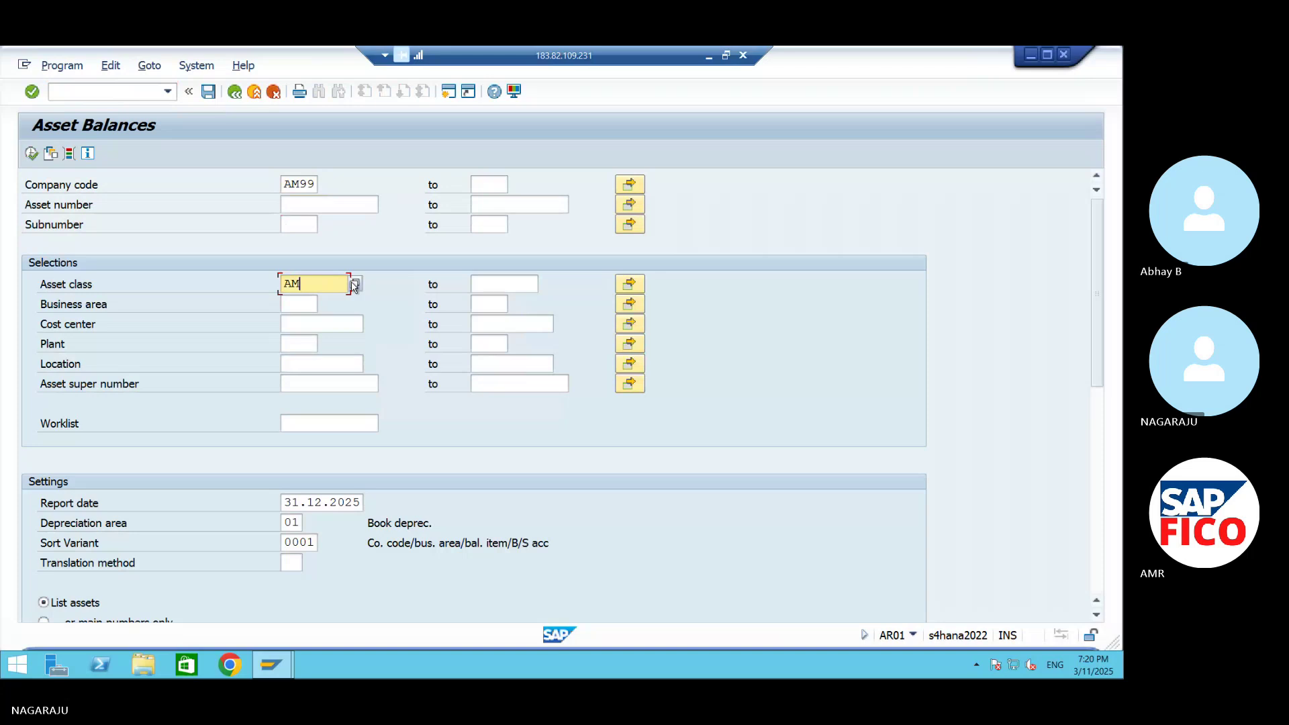
pyautogui.write('PACA')
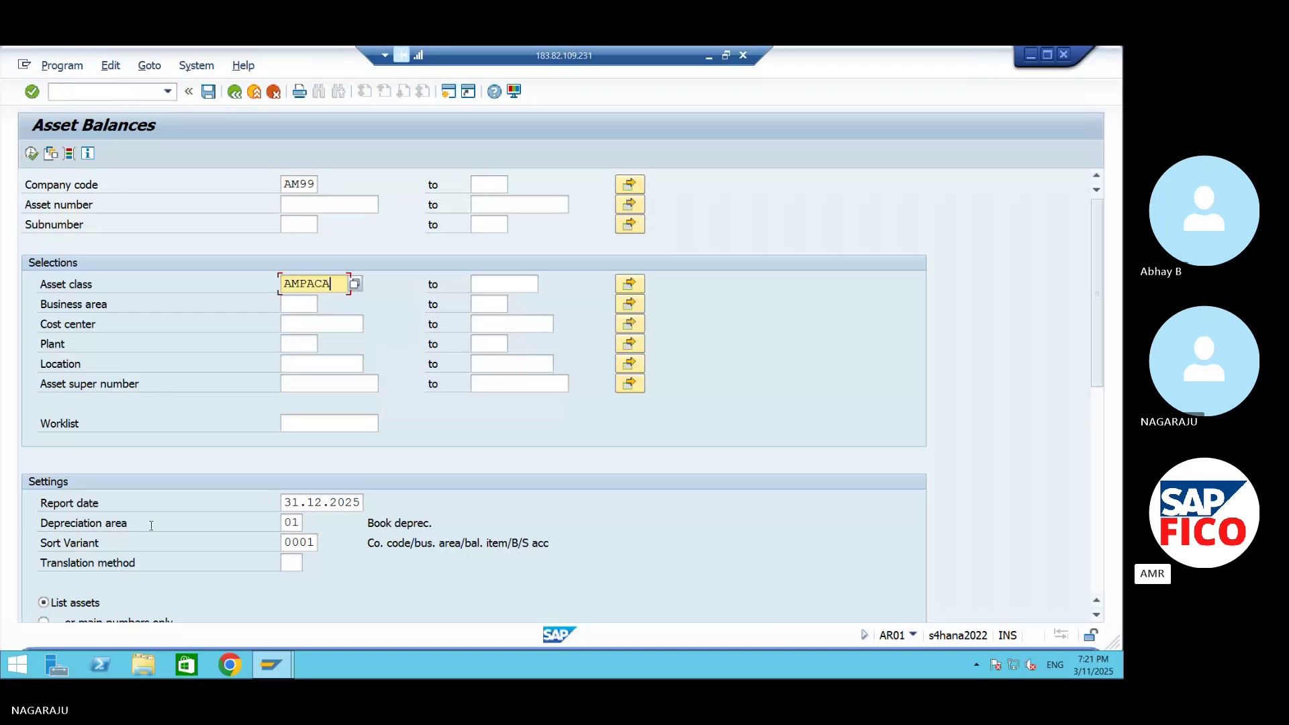
# - Try to run the asset balances report with report date 31.12.2025, and leave the empty output screen
pyautogui.click(363, 502)
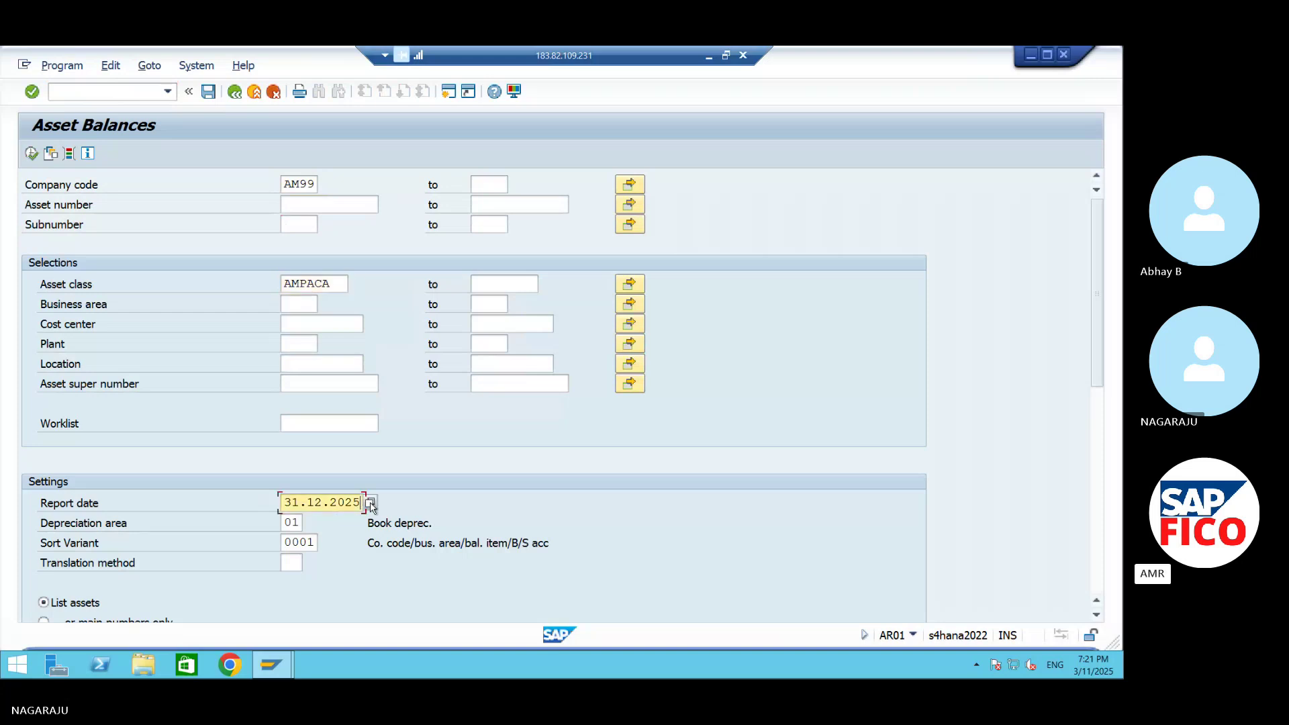
pyautogui.click(326, 504)
pyautogui.press('BackSpace')
pyautogui.press('BackSpace')
pyautogui.press('BackSpace')
pyautogui.press('BackSpace')
pyautogui.press('BackSpace')
pyautogui.press('BackSpace')
pyautogui.press('BackSpace')
pyautogui.write('12.2025')
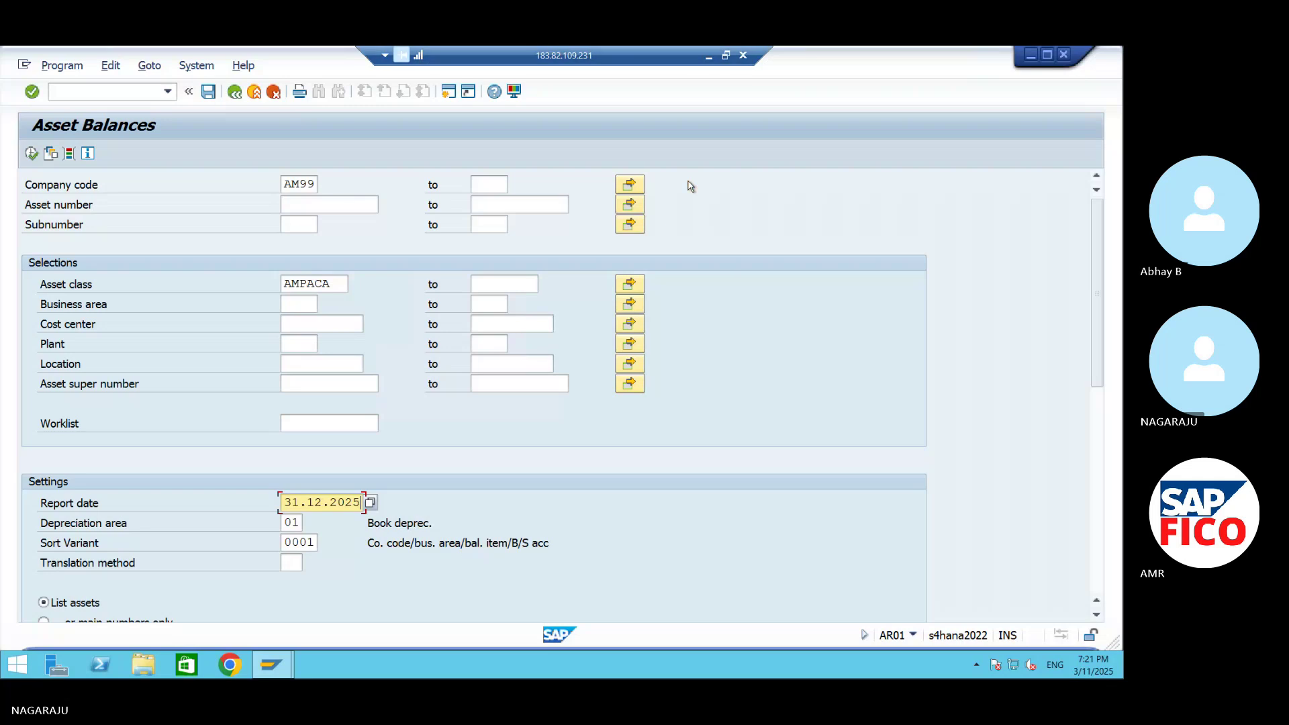
pyautogui.click(31, 154)
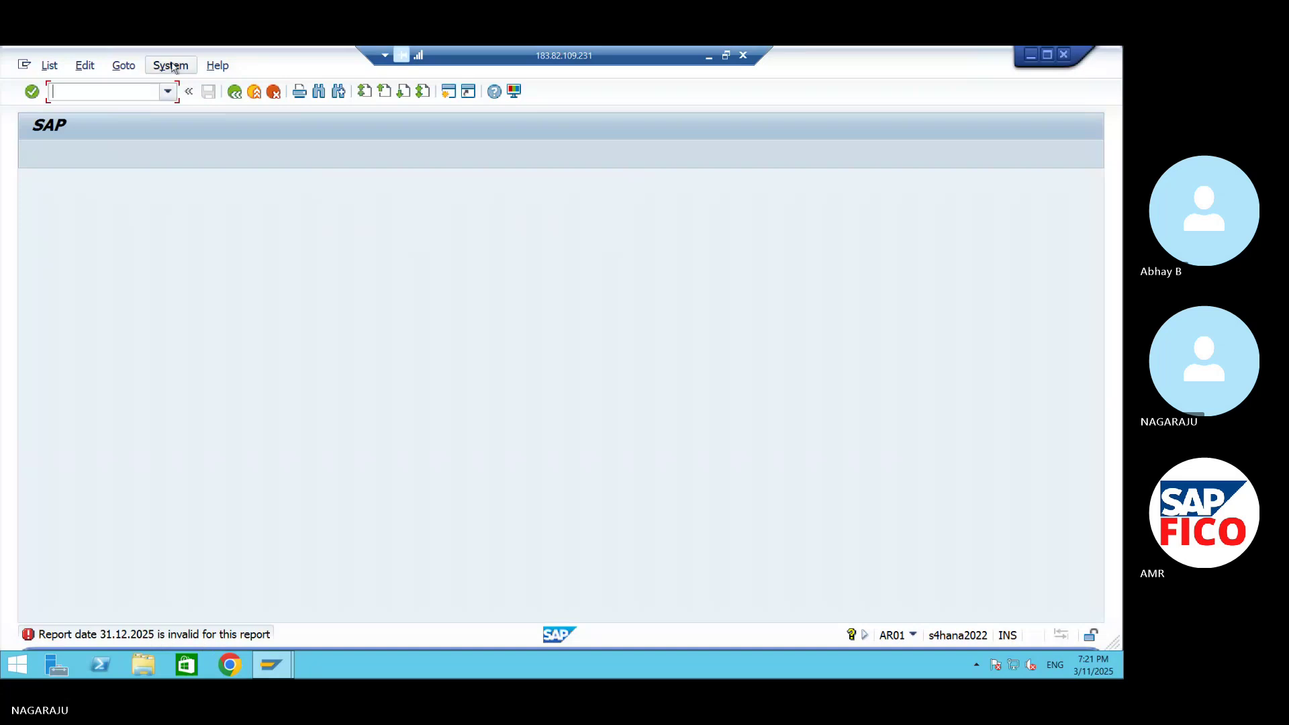
pyautogui.click(234, 92)
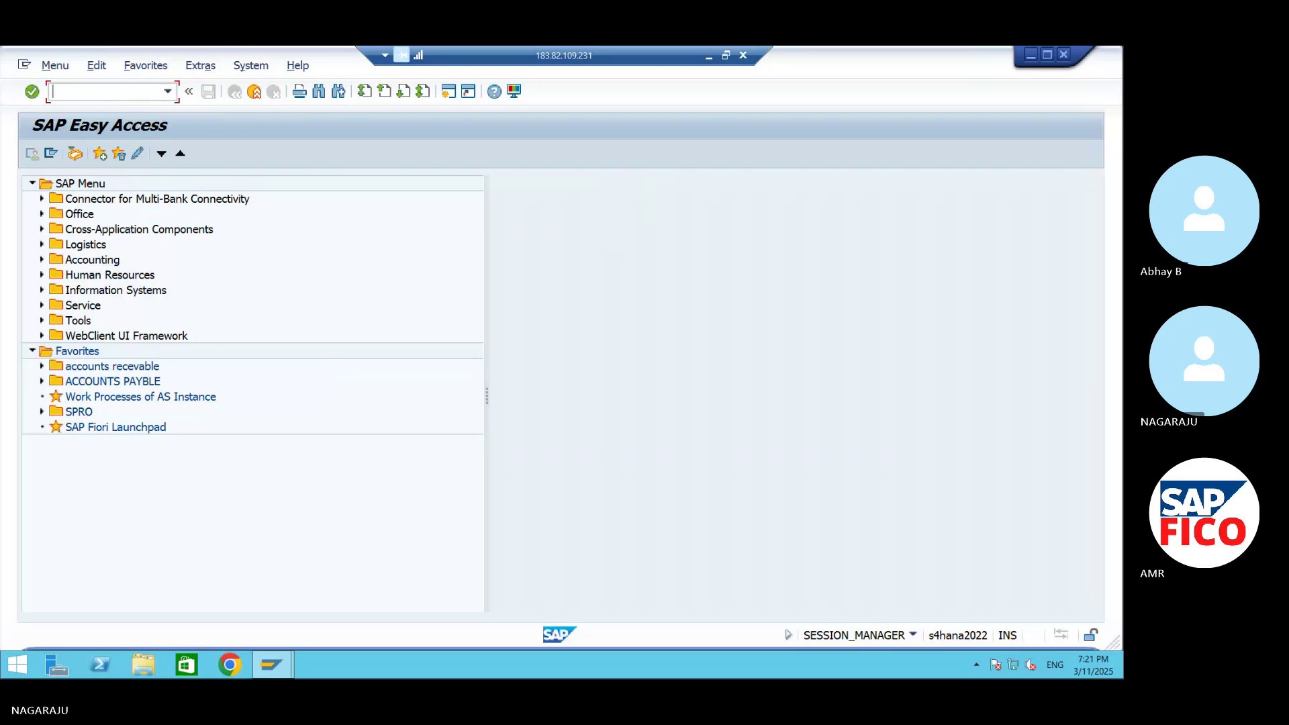
# - Restart transaction AR01 and run the asset balances report with report date 31.03.2025
pyautogui.write('AR01')
pyautogui.press('Return')
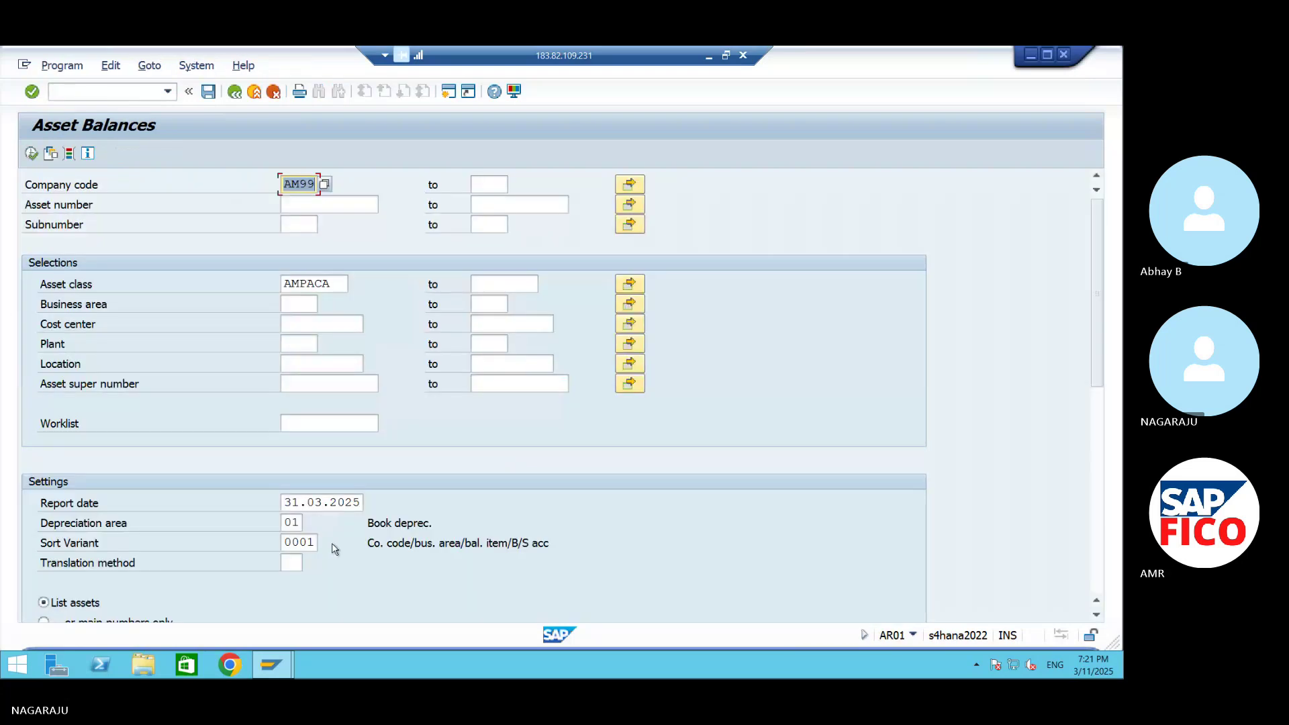
pyautogui.click(342, 502)
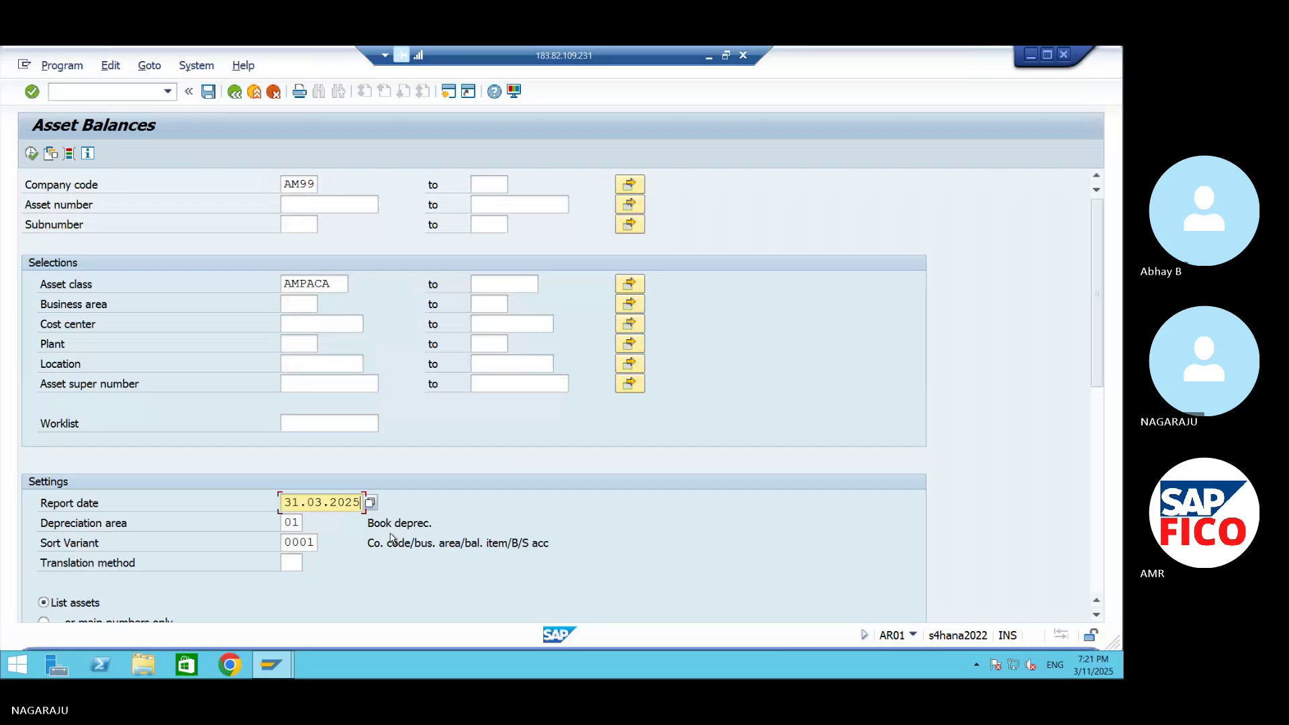
pyautogui.press('BackSpace')
pyautogui.press('BackSpace')
pyautogui.press('BackSpace')
pyautogui.press('BackSpace')
pyautogui.press('BackSpace')
pyautogui.write('.2025')
pyautogui.click(31, 153)
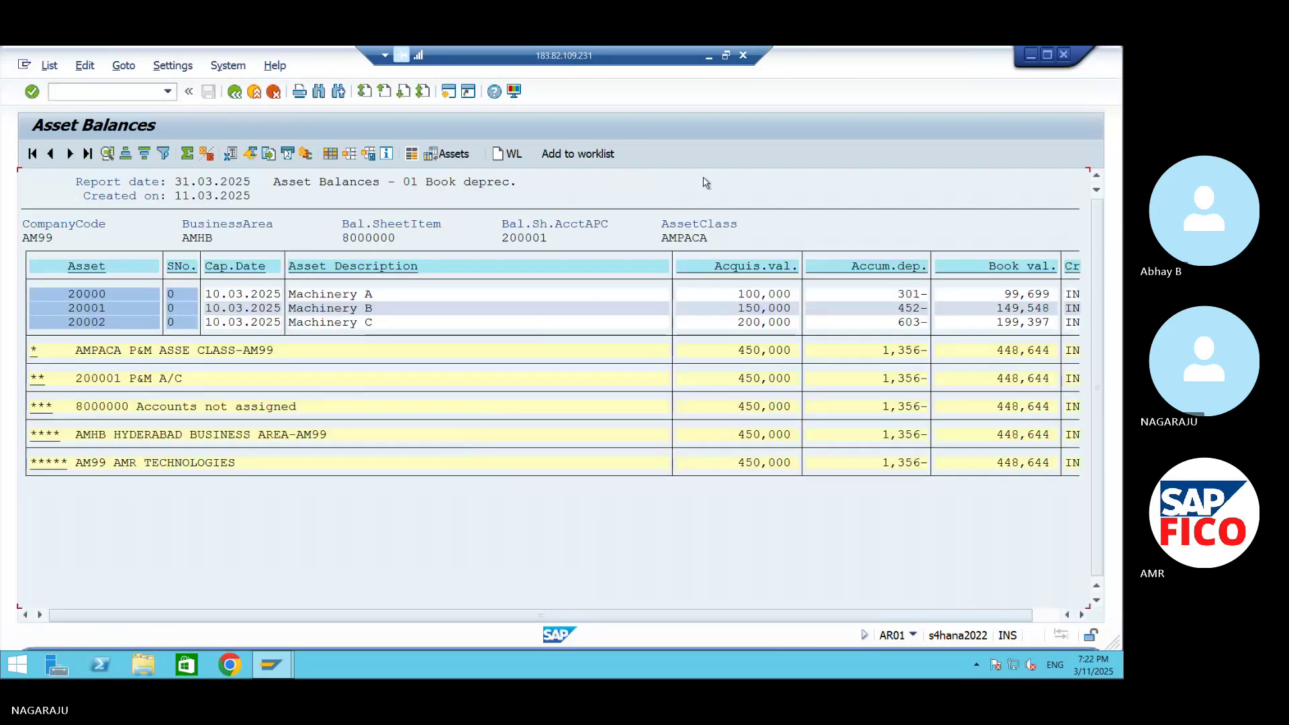
# - Examine the accumulated depreciation, book values and currency column of Machinery A, B and C in the asset balances report
pyautogui.click(361, 293)
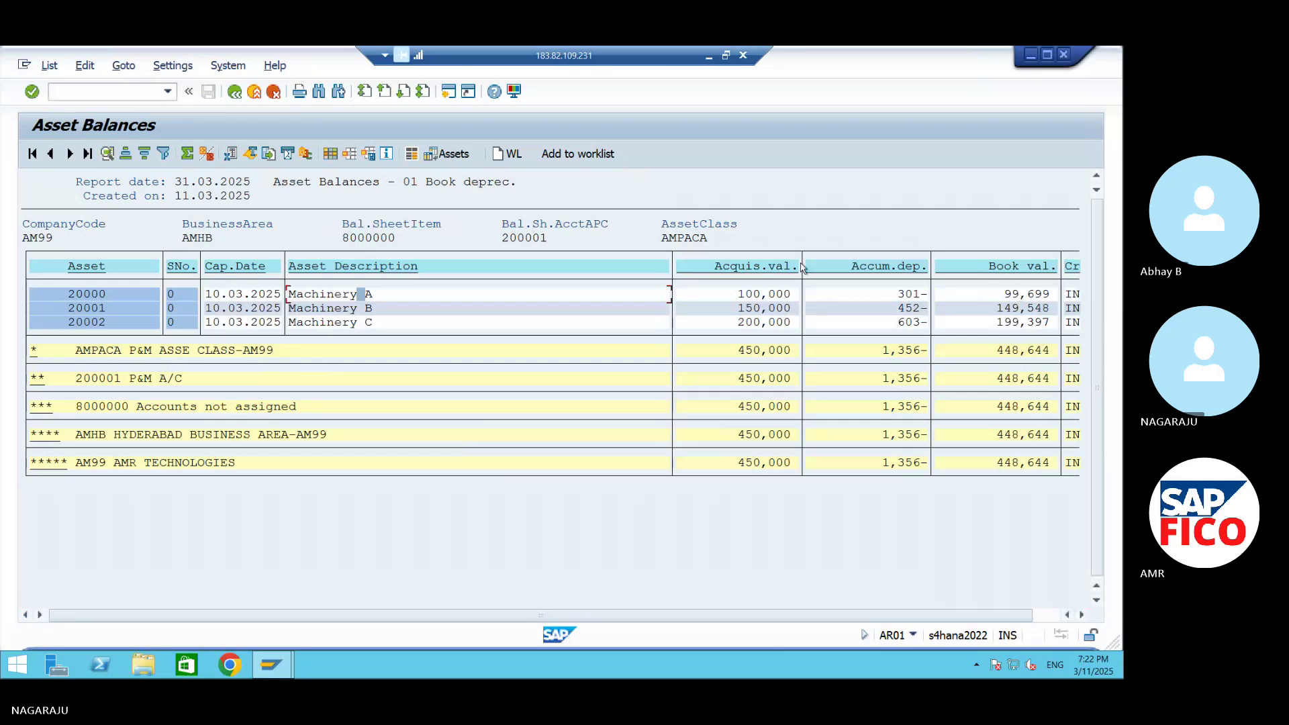
pyautogui.click(910, 322)
pyautogui.click(879, 321)
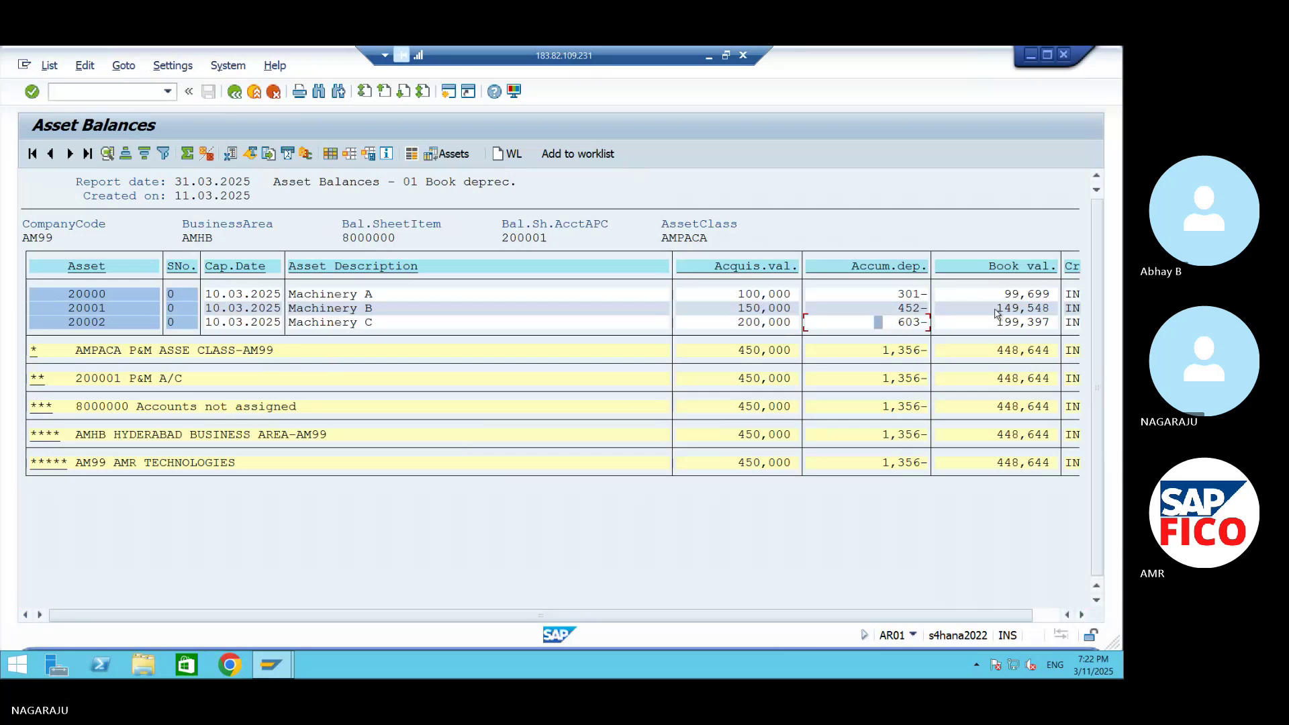
pyautogui.click(1015, 295)
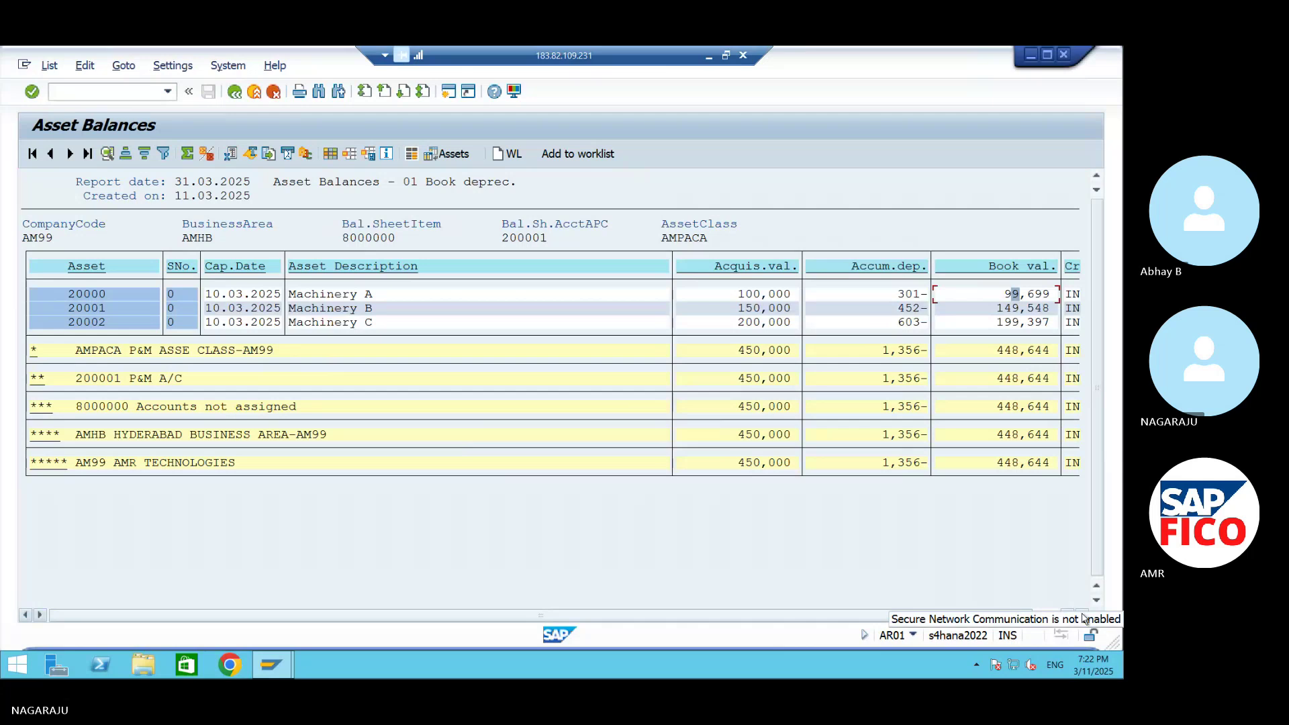
pyautogui.click(1082, 615)
pyautogui.click(1082, 615)
pyautogui.click(1000, 309)
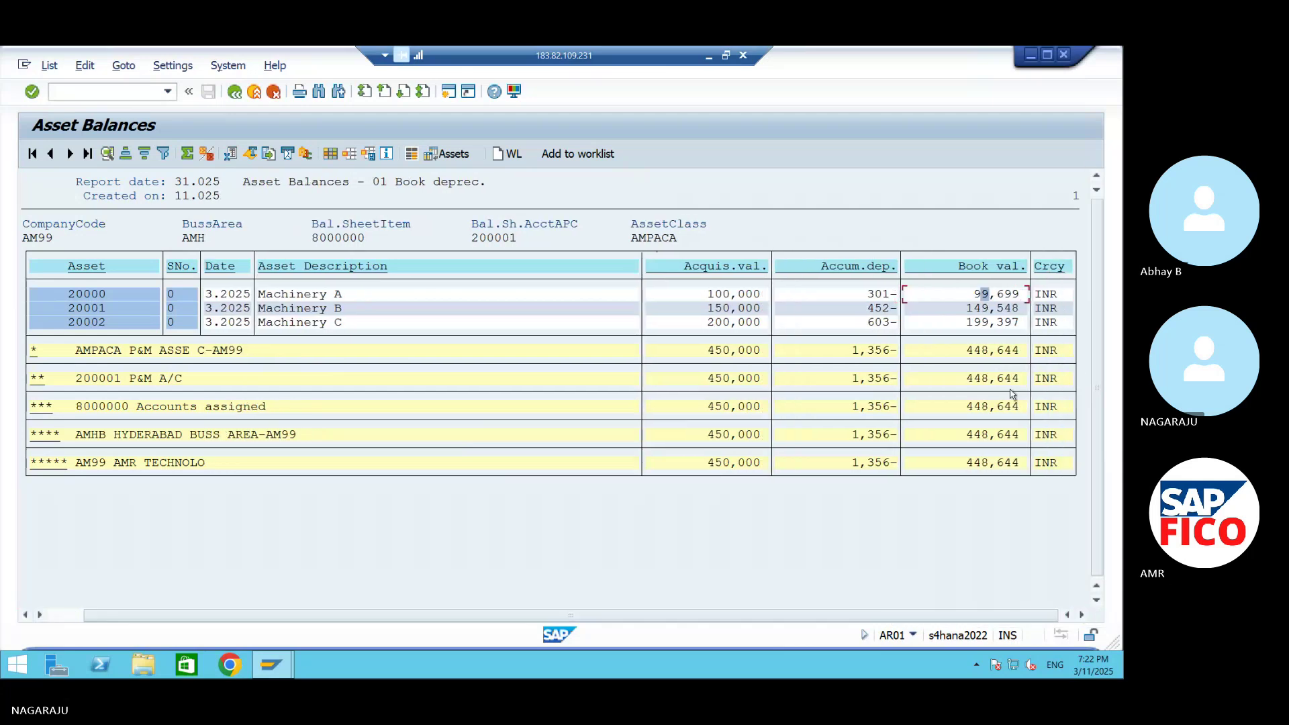
pyautogui.click(1000, 323)
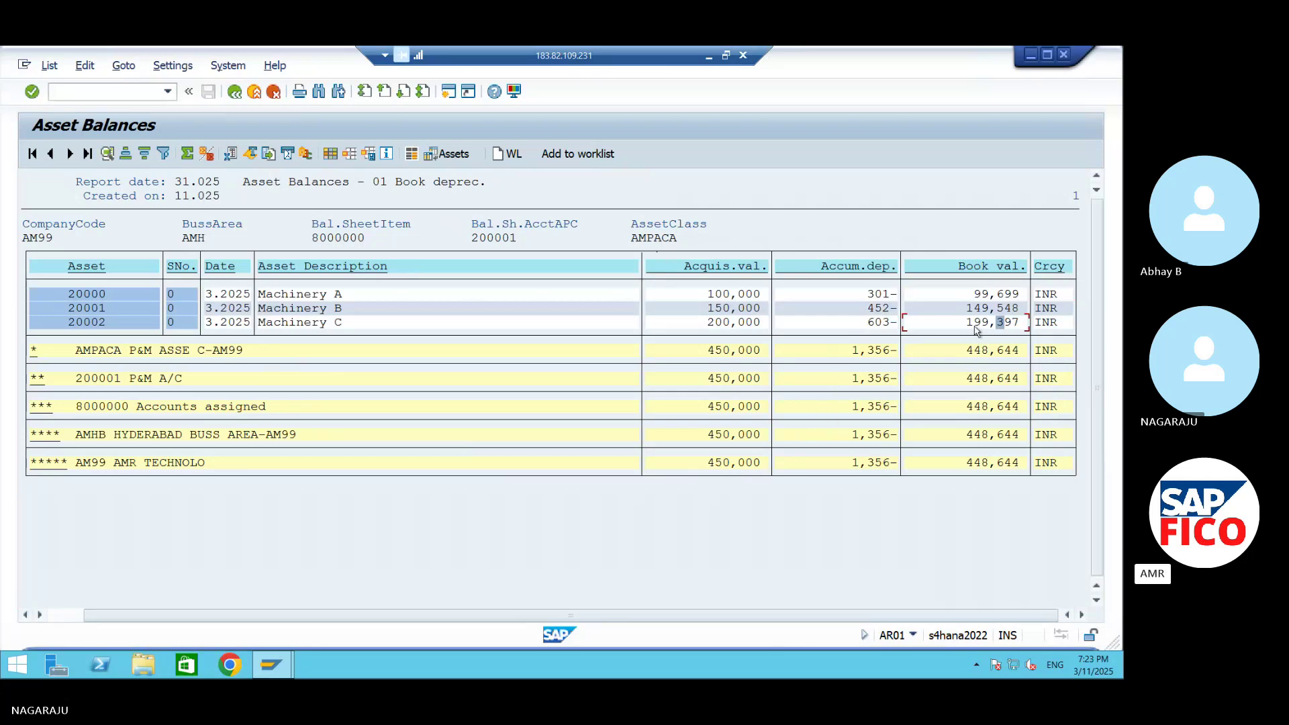
pyautogui.click(993, 295)
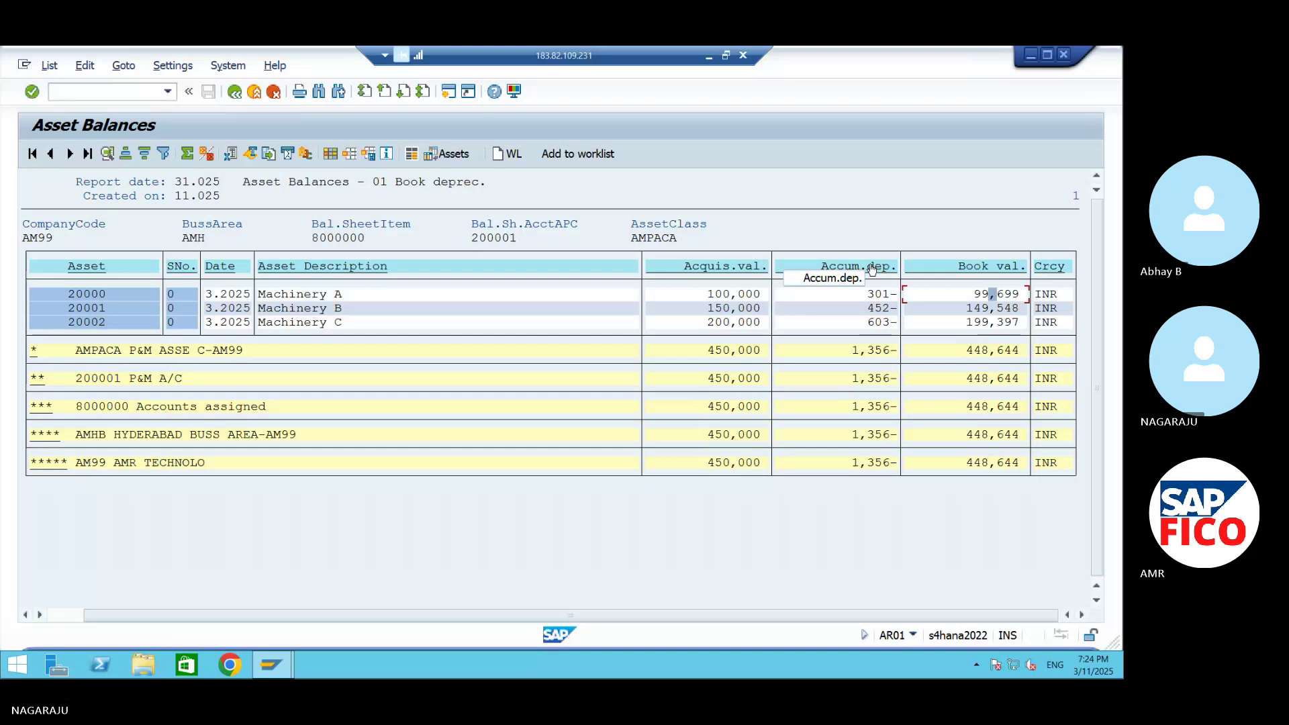
# - Start transaction AR02 and run the asset history sheet with the company code, asset class and report date already filled in
pyautogui.click(134, 91)
pyautogui.write('/N')
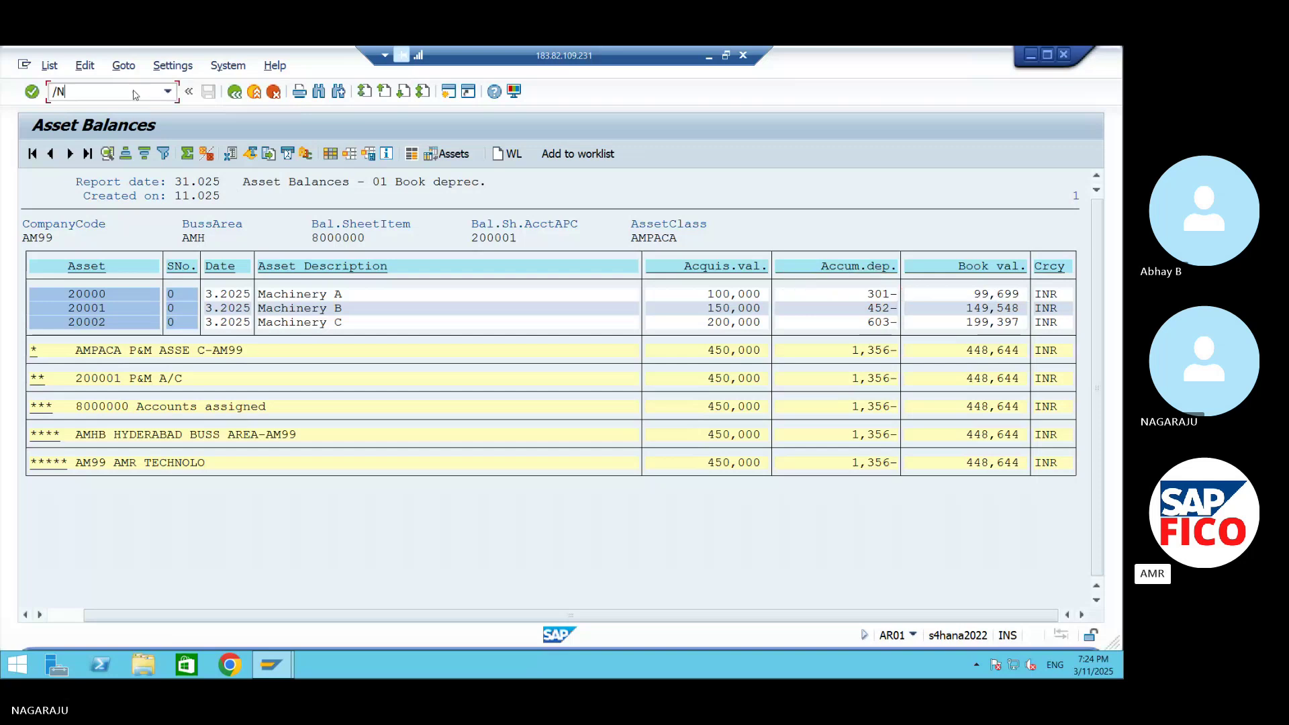
pyautogui.write('AS03')
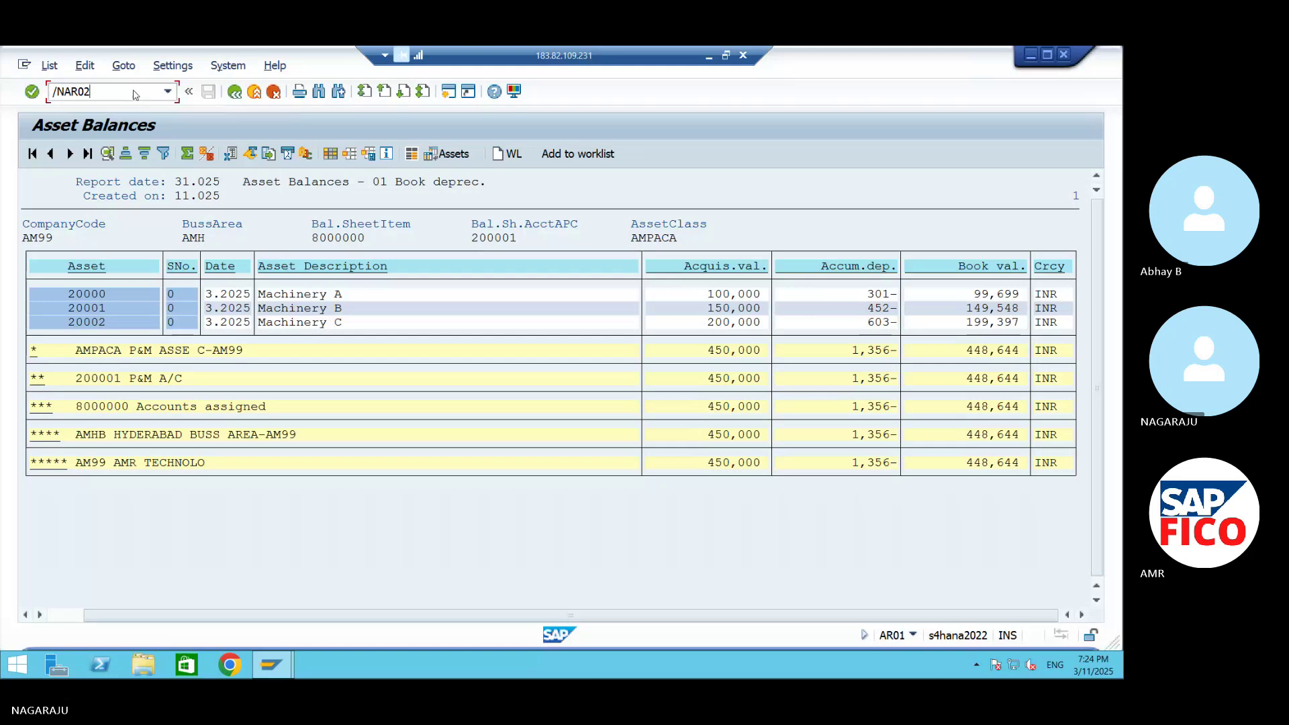
pyautogui.press('Return')
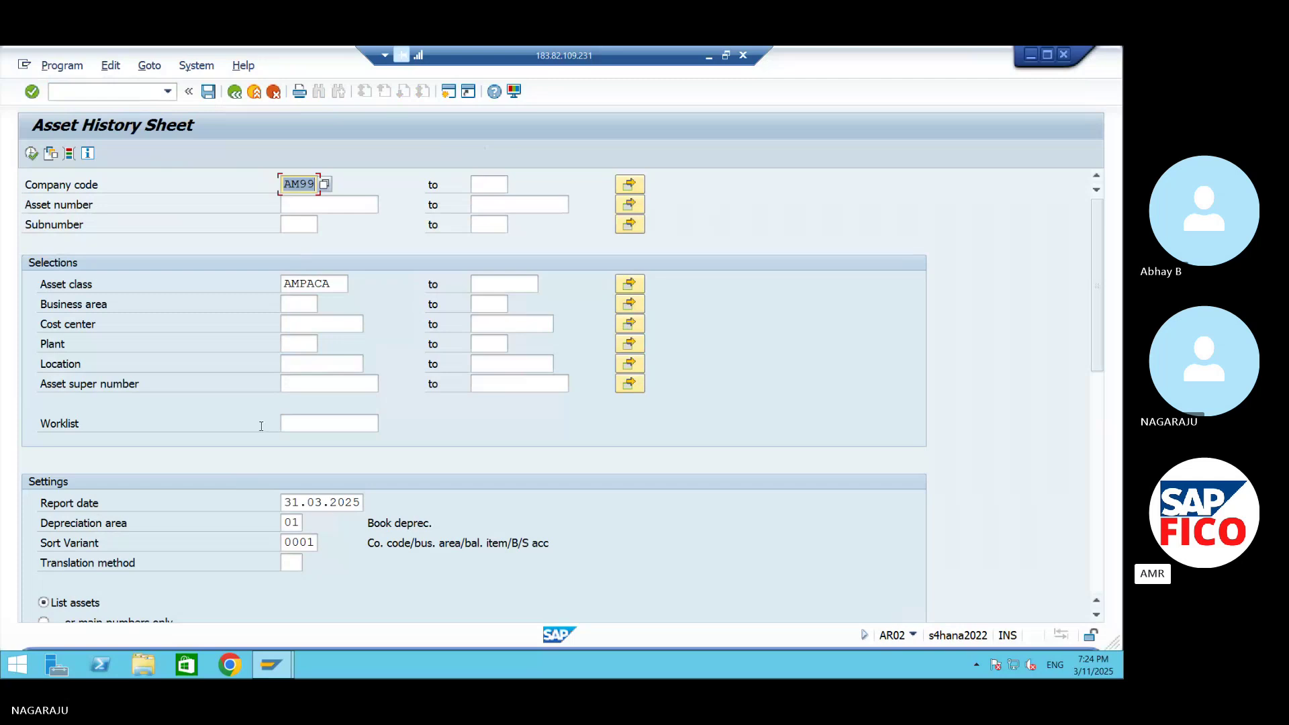
pyautogui.click(31, 153)
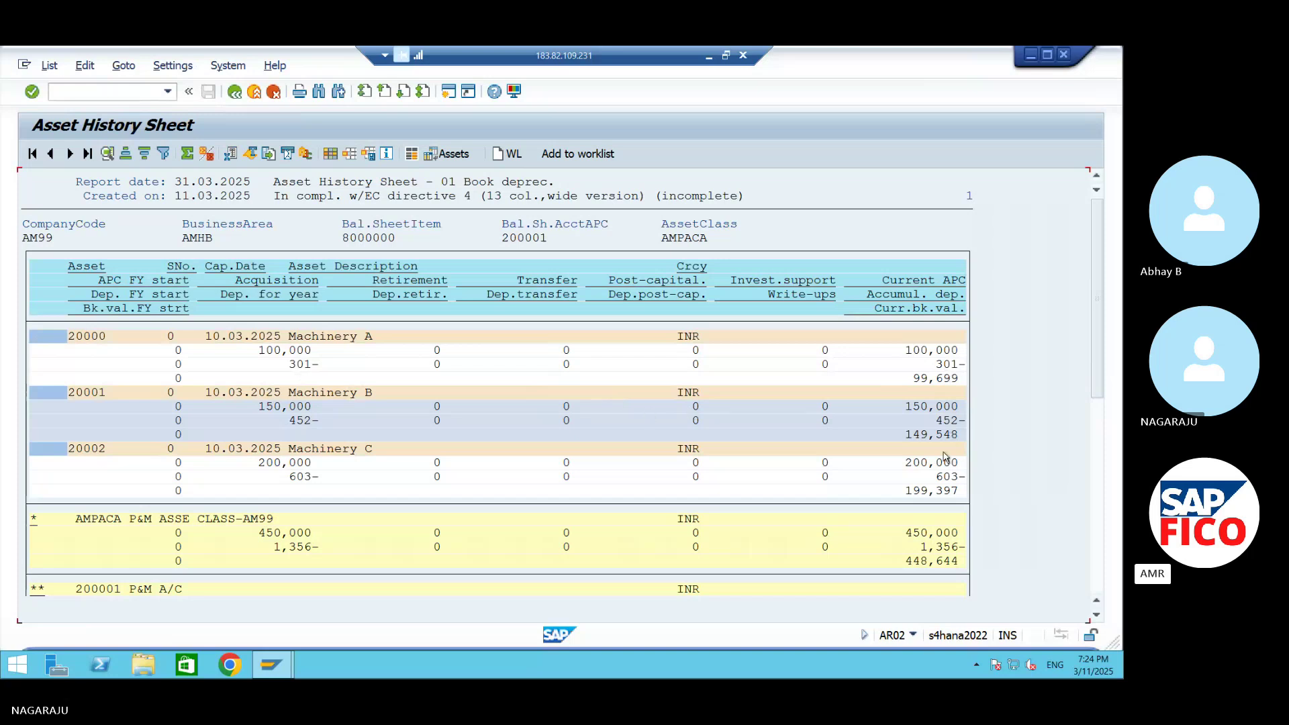
# - Examine the current APC, accumulated depreciation and current book values of Machinery A, B and C, and the totals in the asset history sheet
pyautogui.click(930, 351)
pyautogui.click(939, 364)
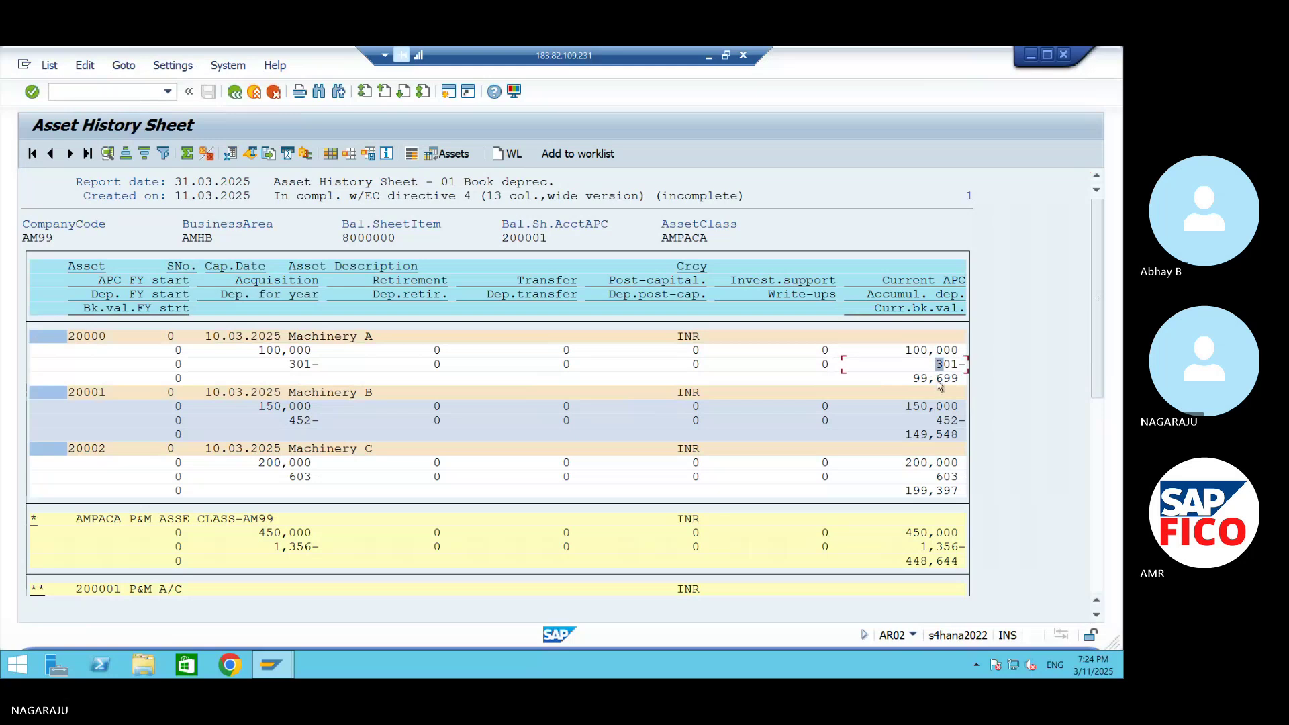
pyautogui.click(938, 379)
pyautogui.click(932, 408)
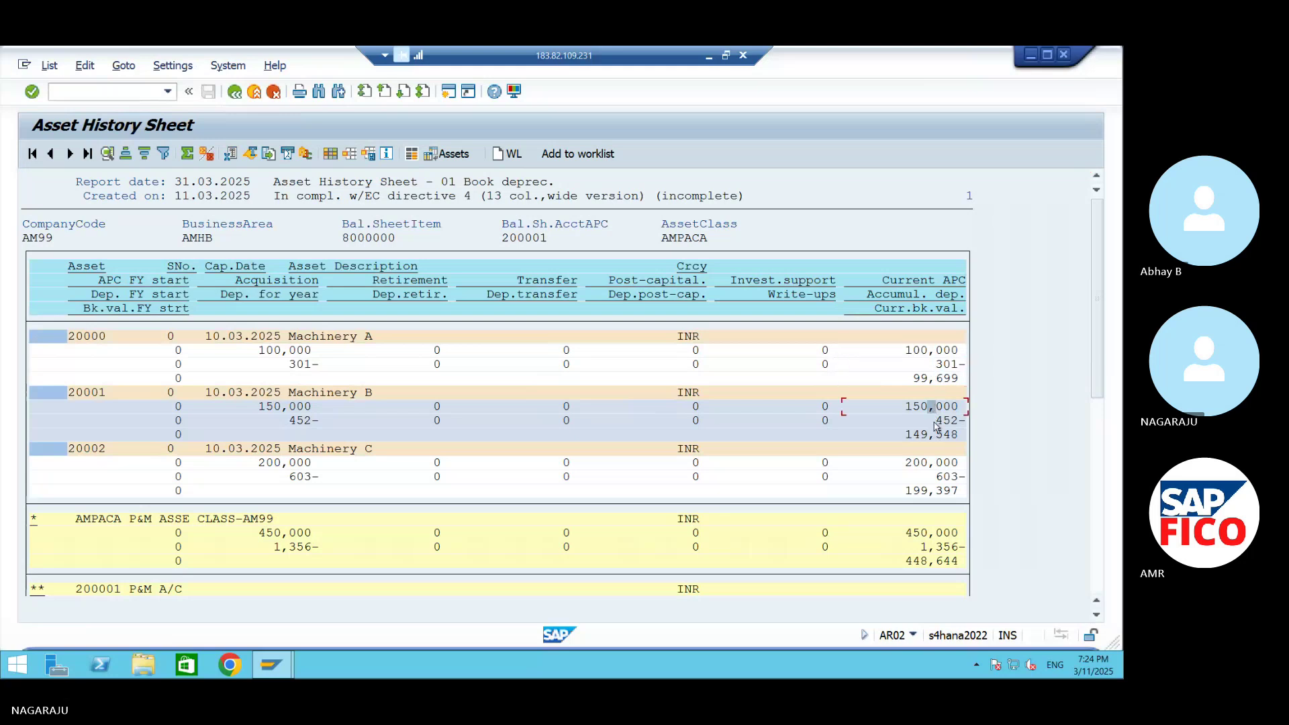
pyautogui.click(932, 464)
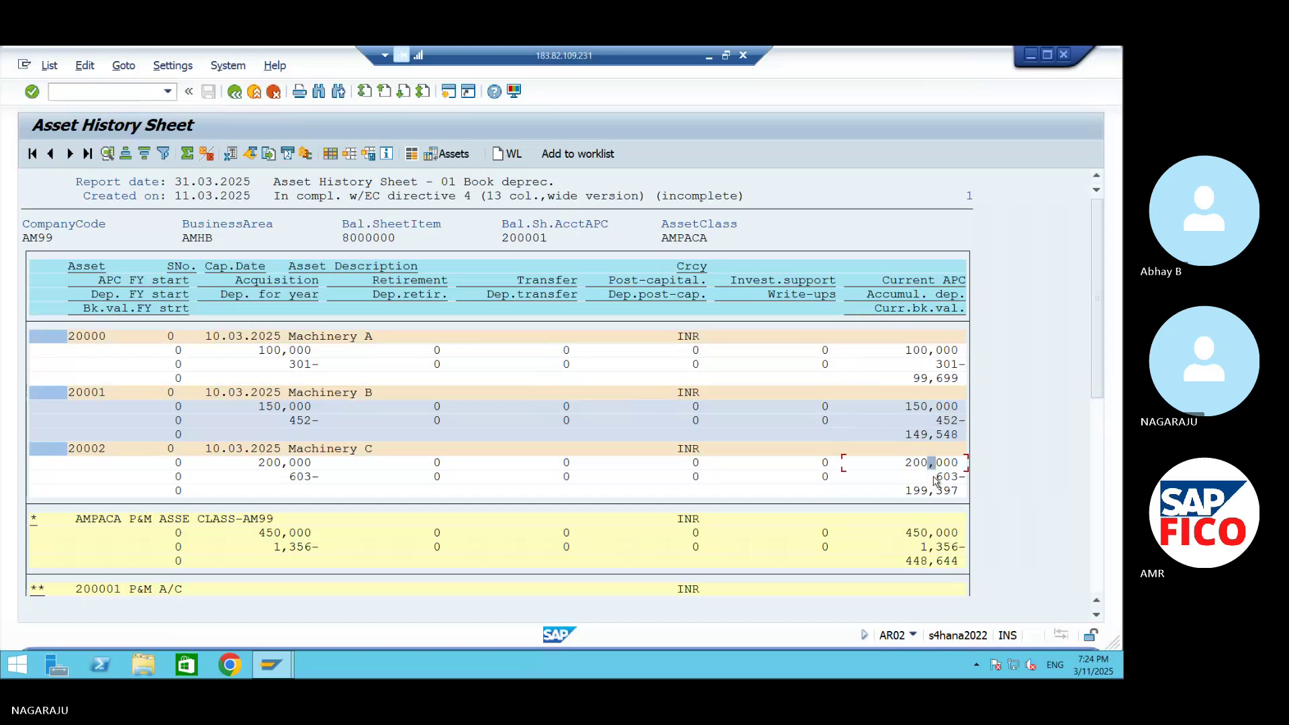
pyautogui.click(931, 548)
pyautogui.click(924, 562)
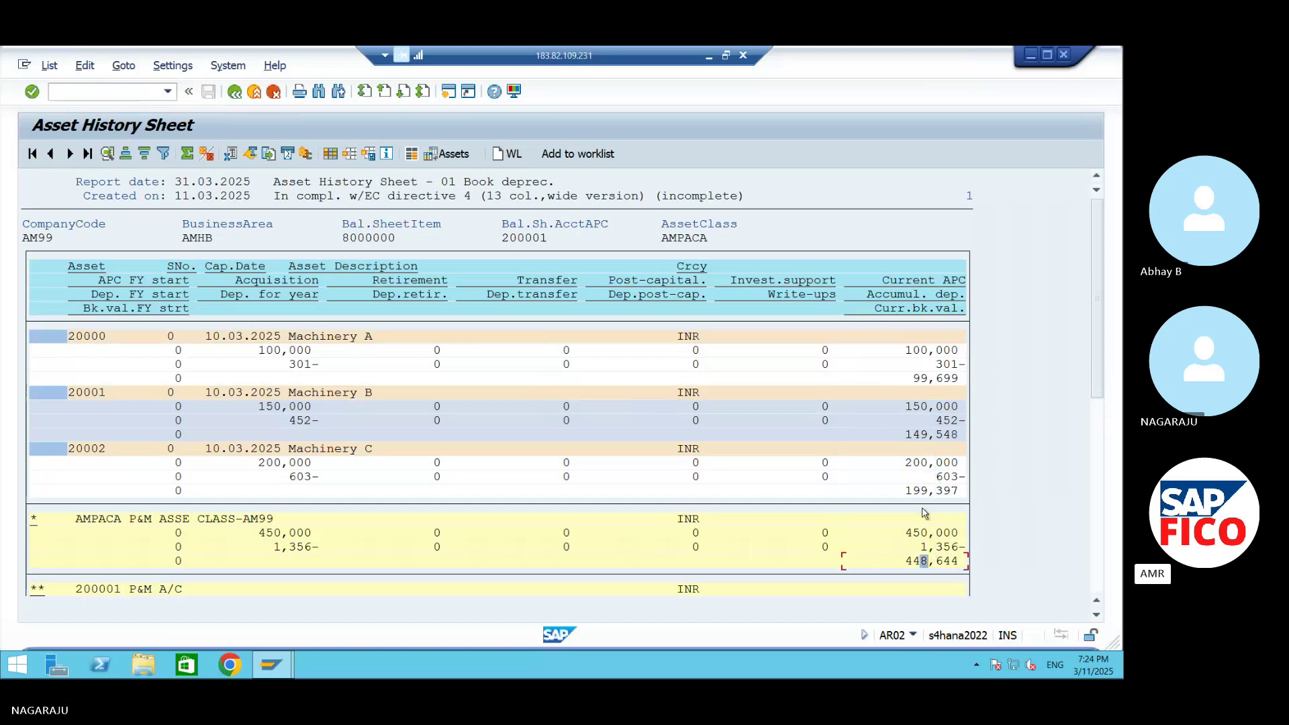
pyautogui.click(946, 349)
pyautogui.click(939, 379)
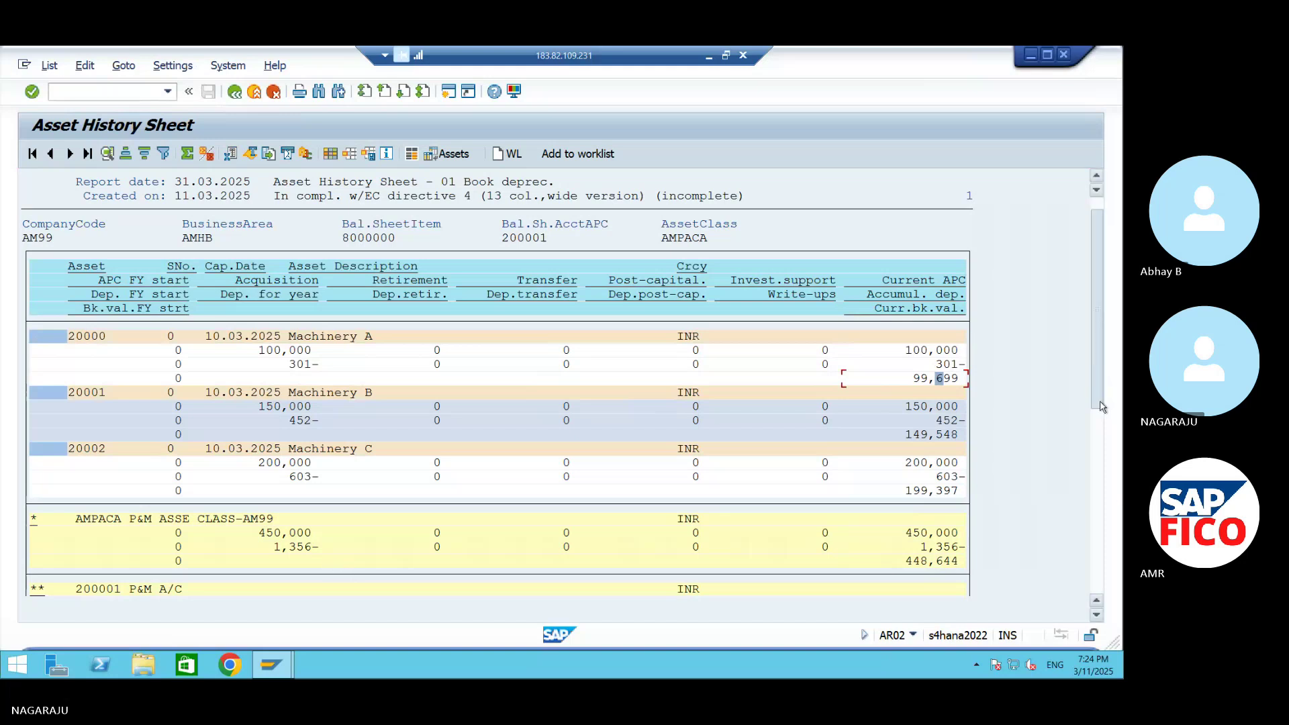
pyautogui.moveTo(1101, 394); pyautogui.dragTo(1097, 589)
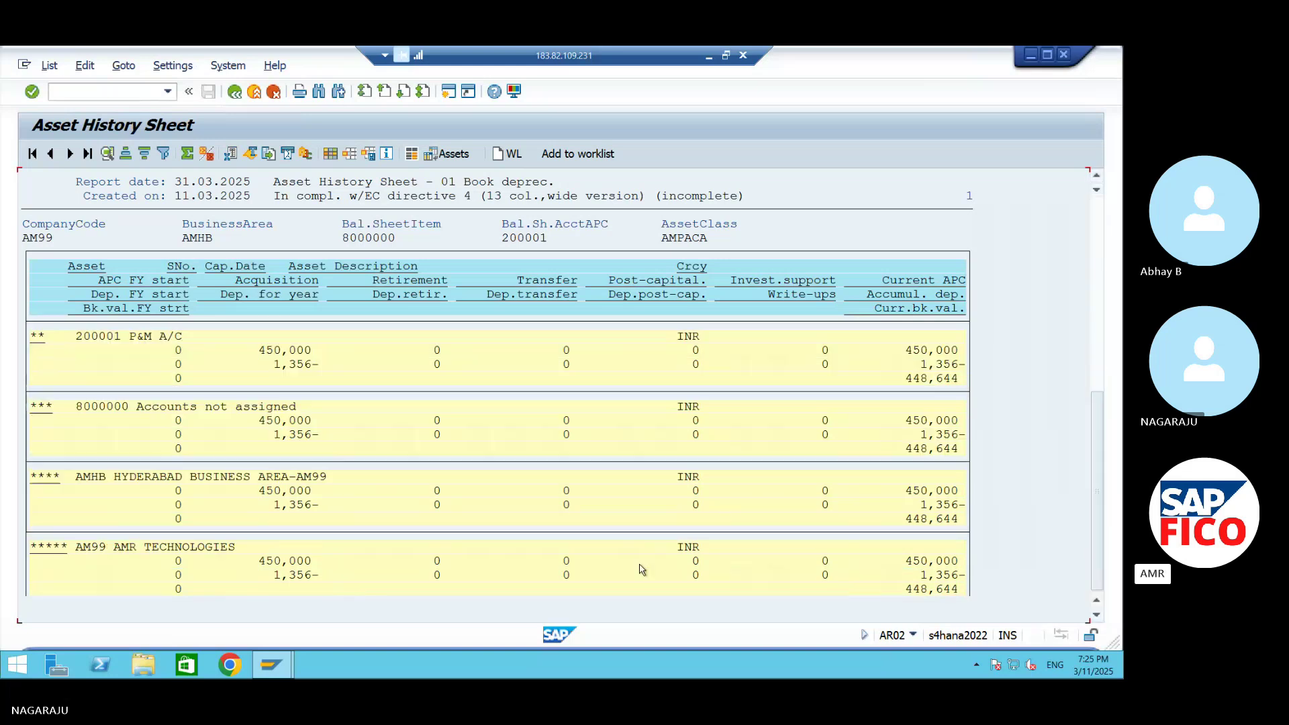
# - Switch to the ASSET ACCOUNTING workbook in Excel and insert a blank row above the Depreciation run entry
pyautogui.click(704, 59)
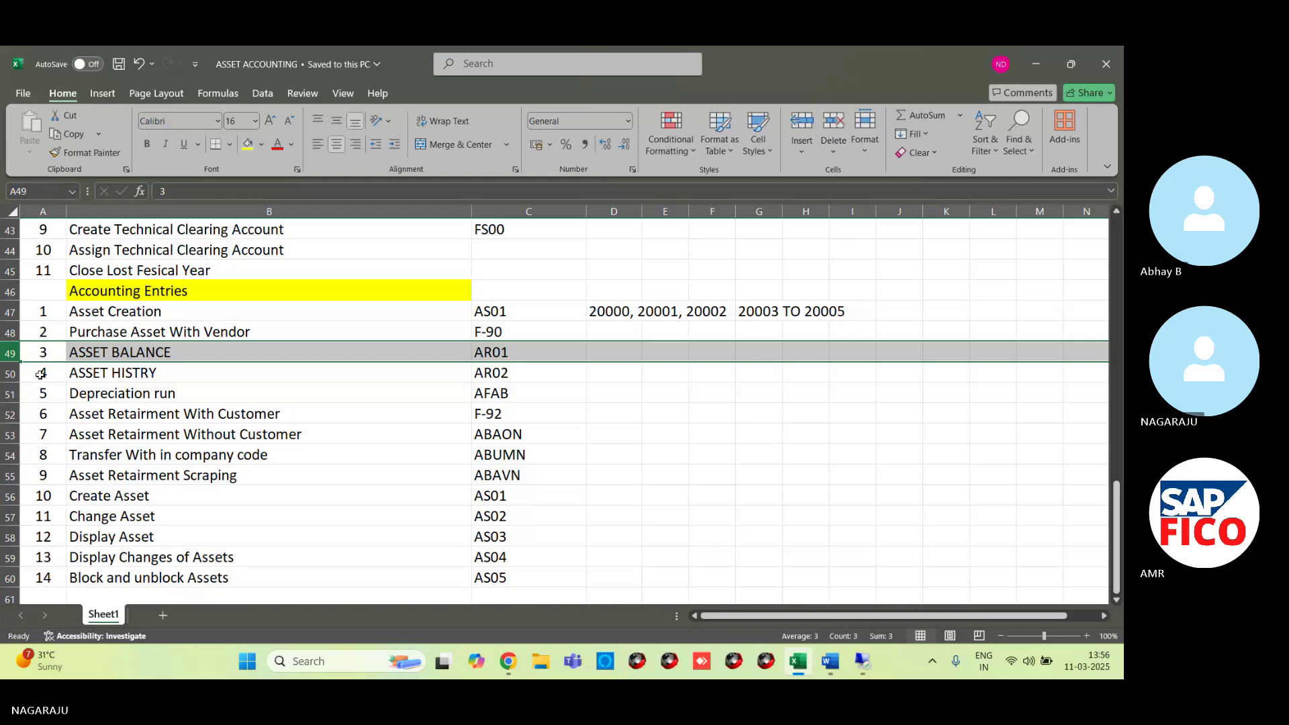
pyautogui.click(10, 373)
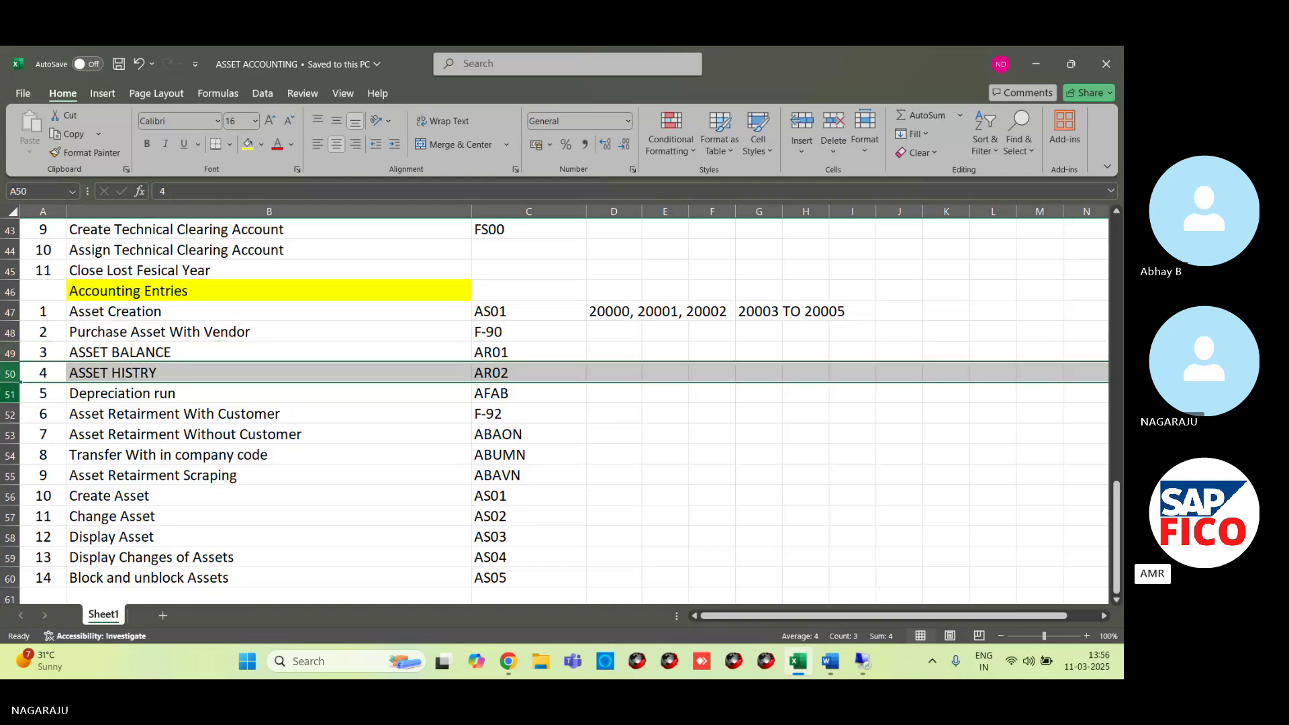
pyautogui.click(10, 394)
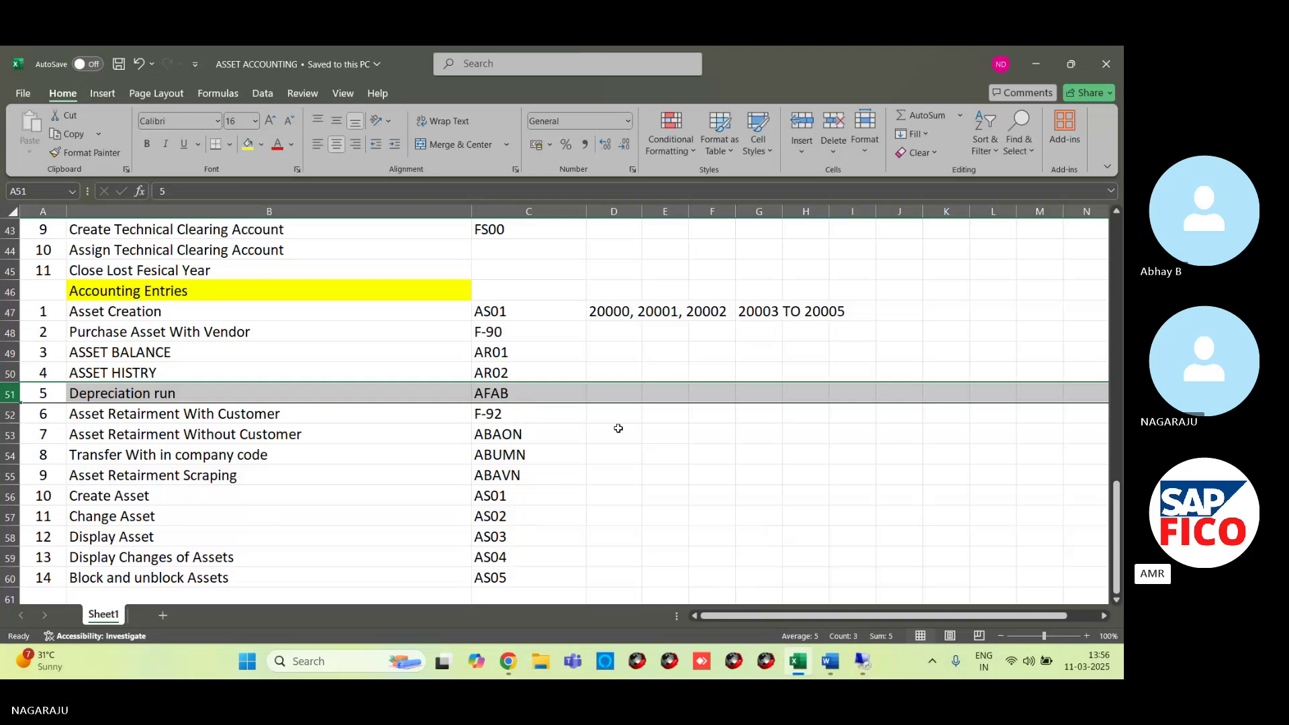
pyautogui.click(614, 454)
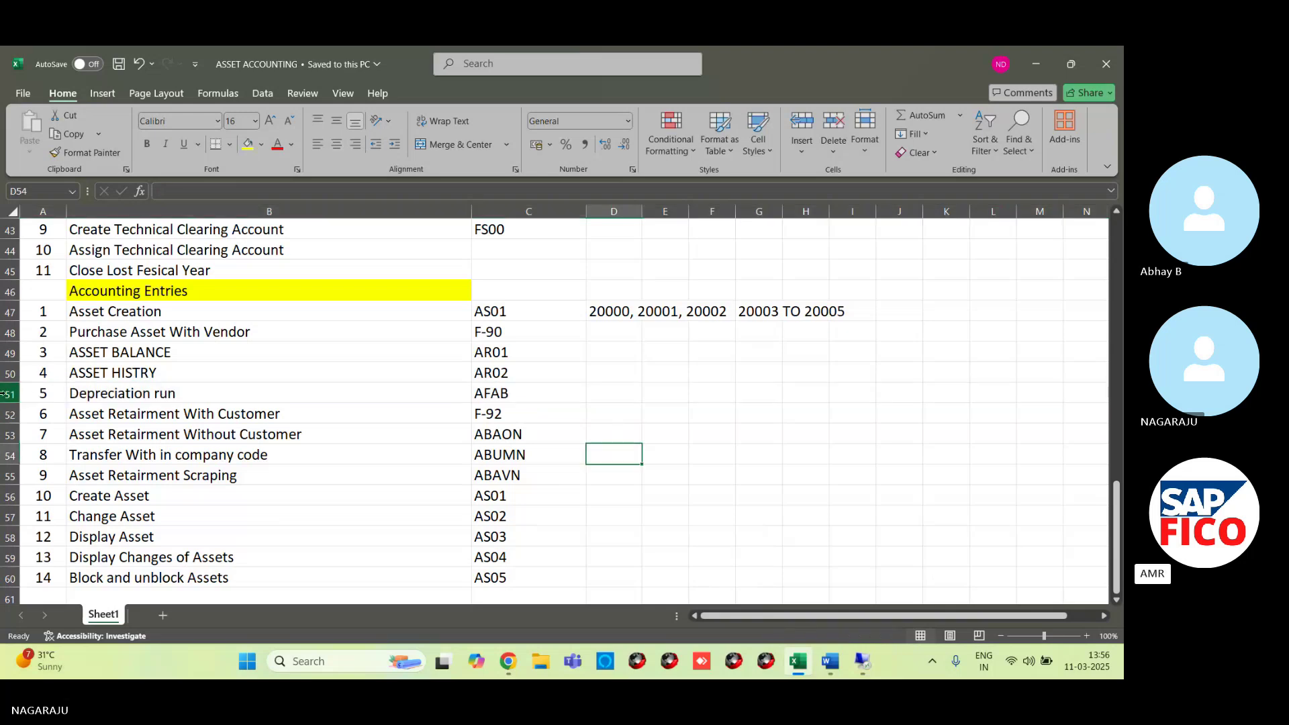
pyautogui.rightClick(10, 395)
pyautogui.click(59, 253)
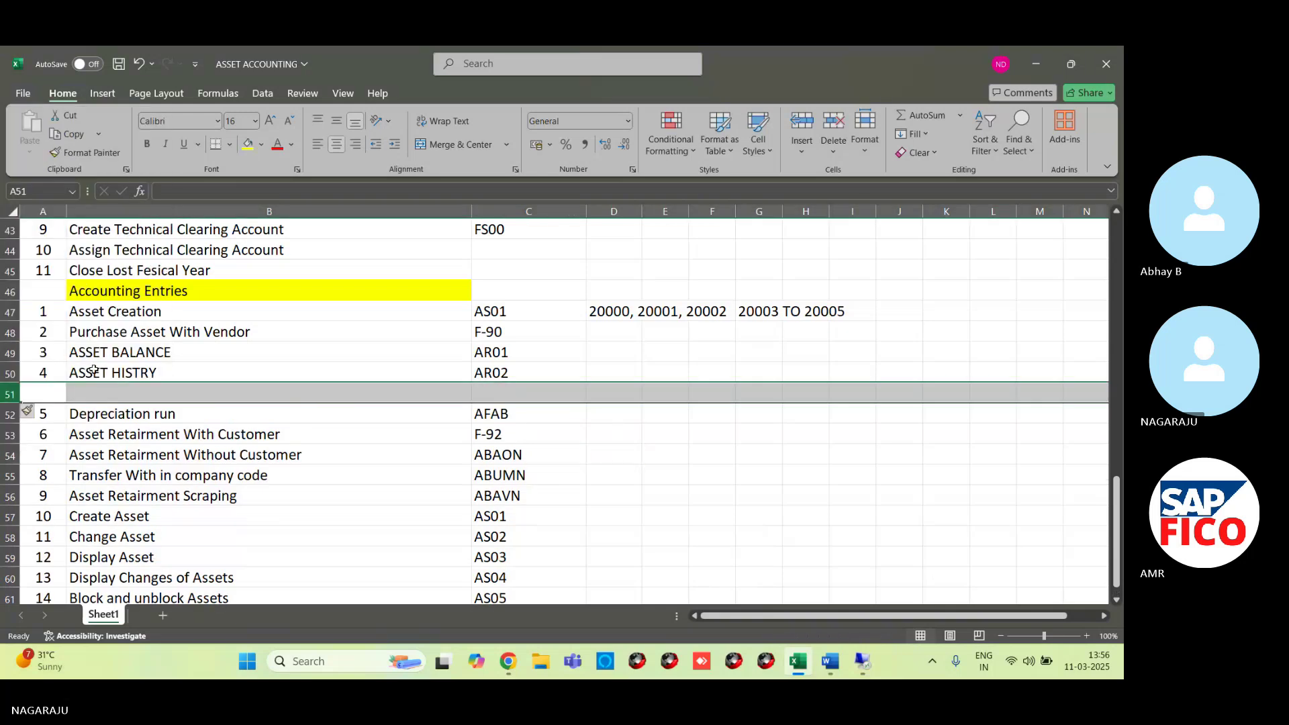
# - Enter the description "Plant Depreciation Run &" in cell B51 of the new row
pyautogui.click(94, 392)
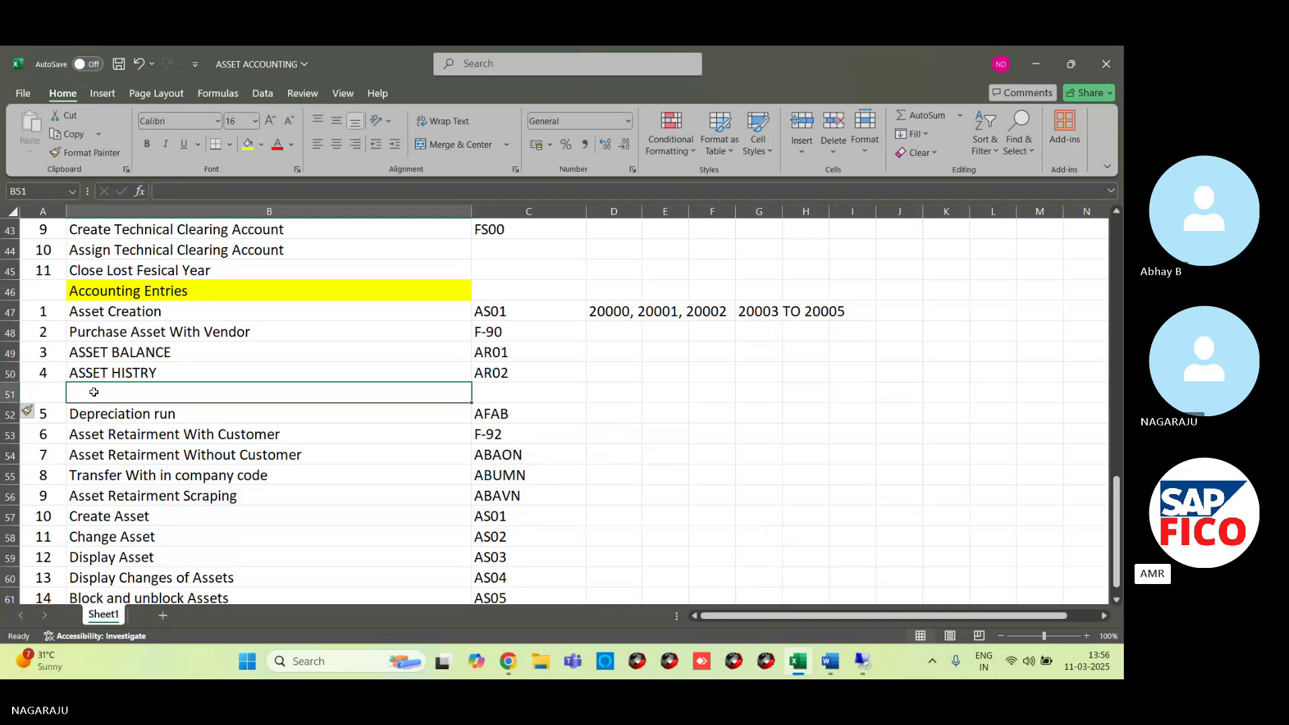
pyautogui.write('Plan')
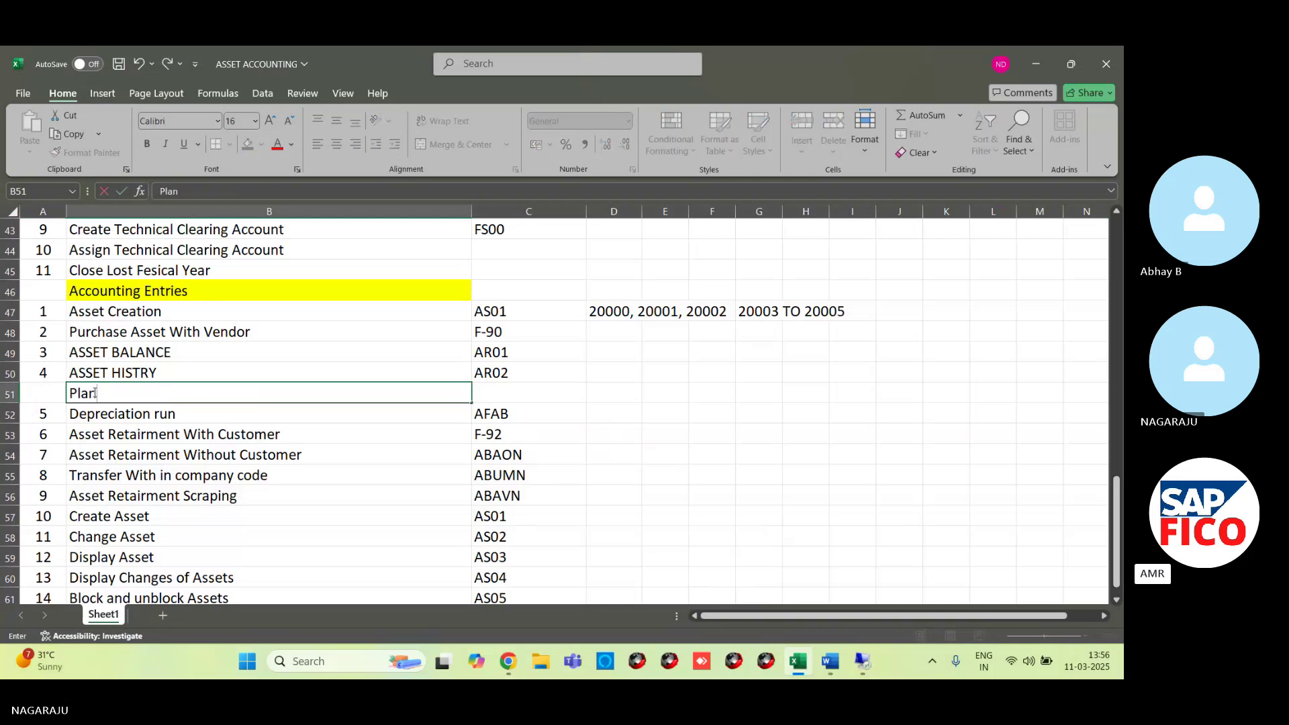
pyautogui.write('t Deprecia')
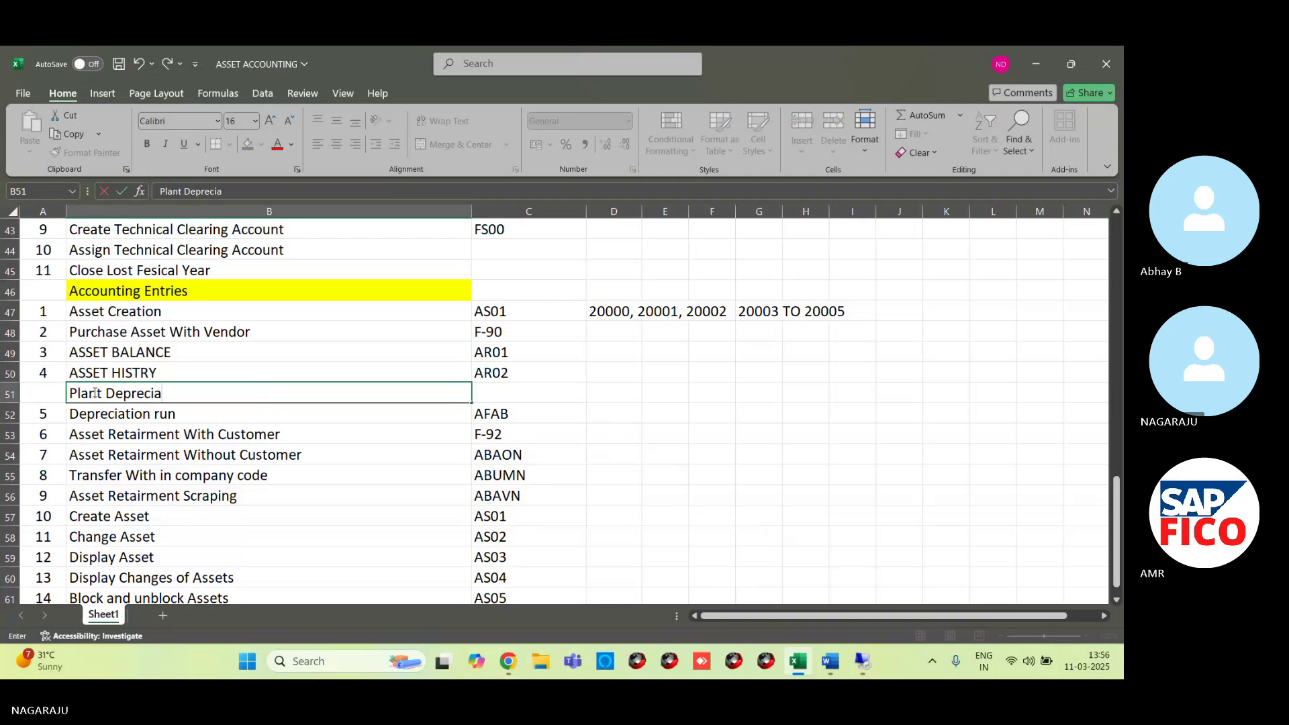
pyautogui.write('tion Run')
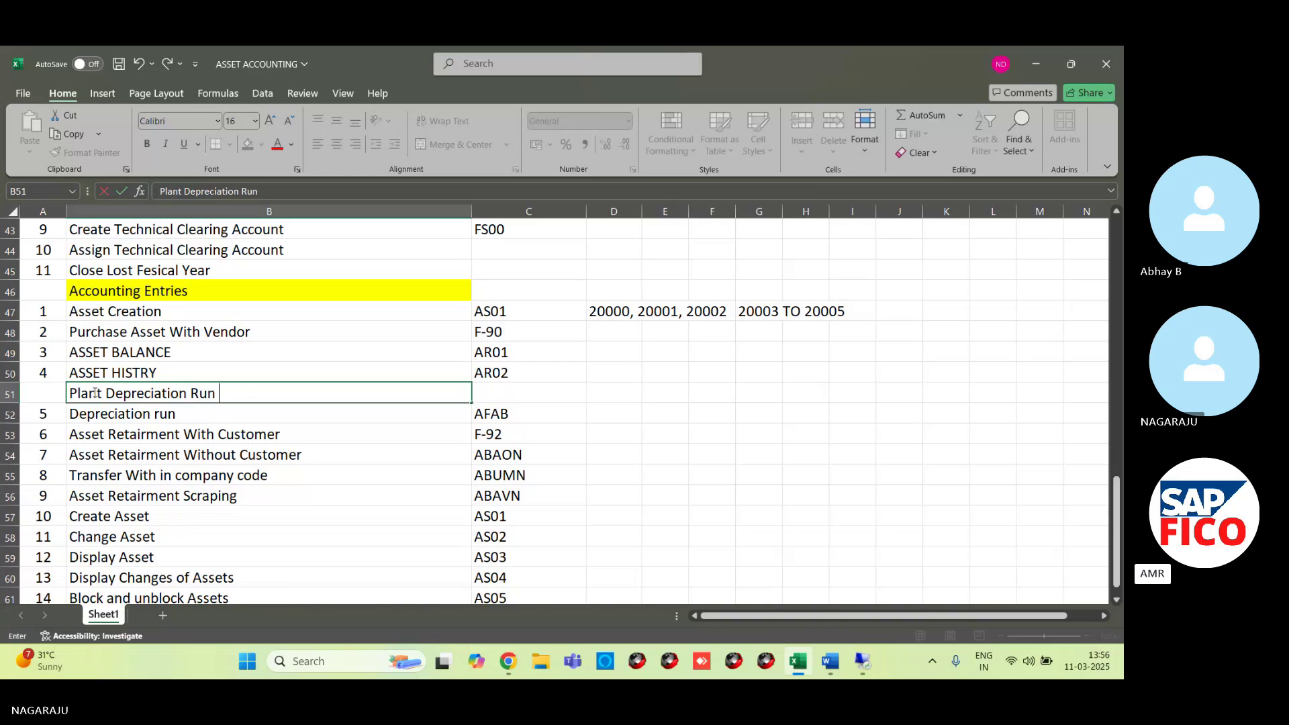
pyautogui.write(' &')
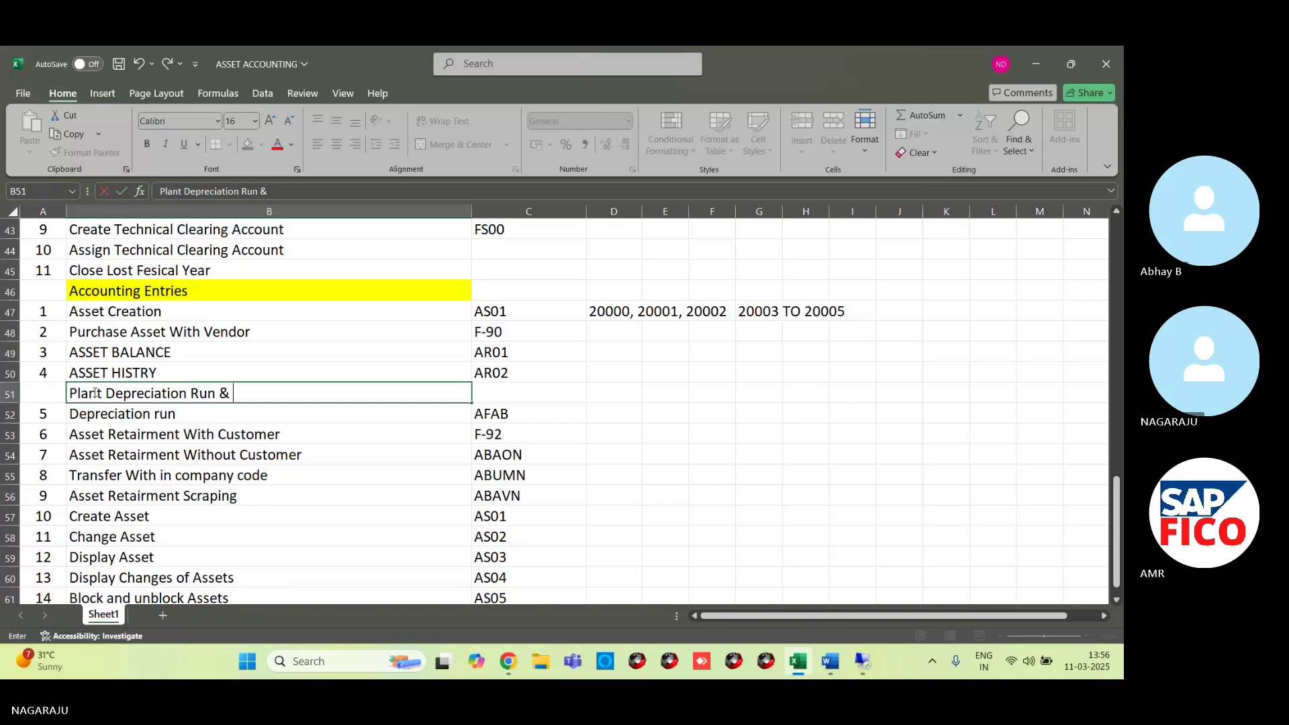
# - Enter the transaction code AW01N in cell C51, beside the new description
pyautogui.press('Tab')
pyautogui.write('aw01')
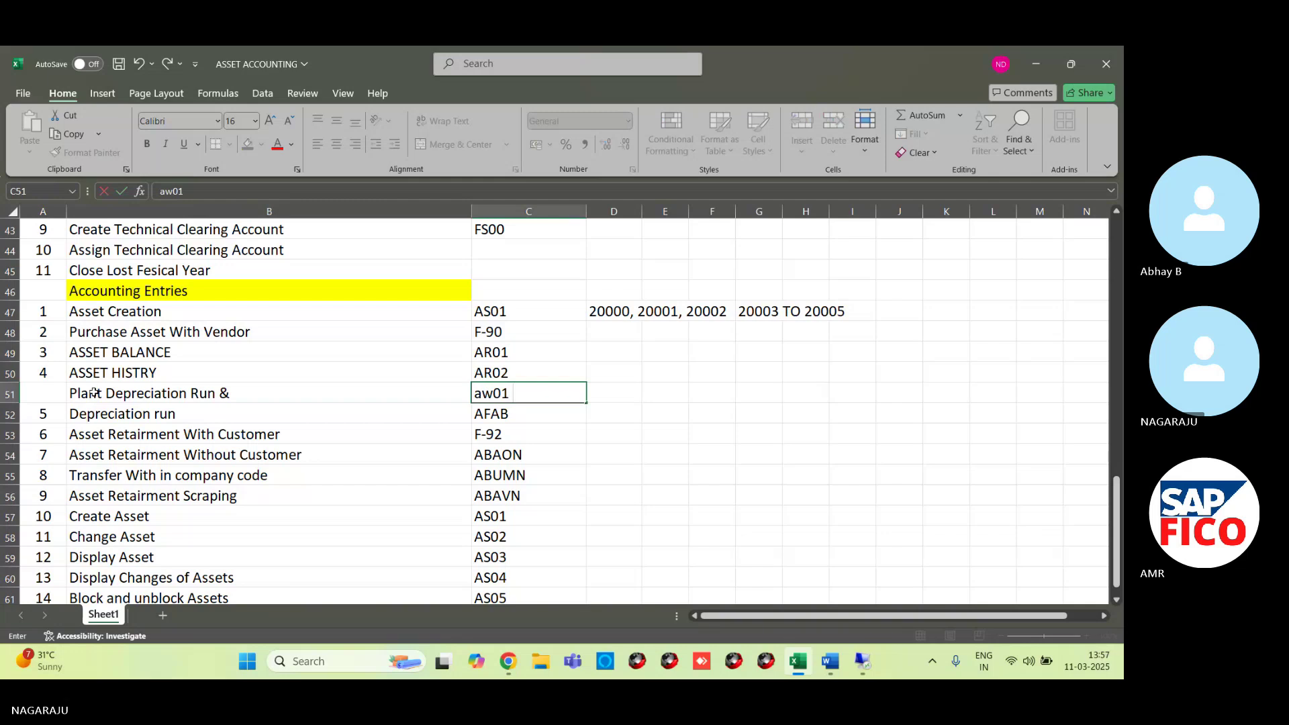
pyautogui.press('BackSpace')
pyautogui.press('BackSpace')
pyautogui.press('BackSpace')
pyautogui.press('BackSpace')
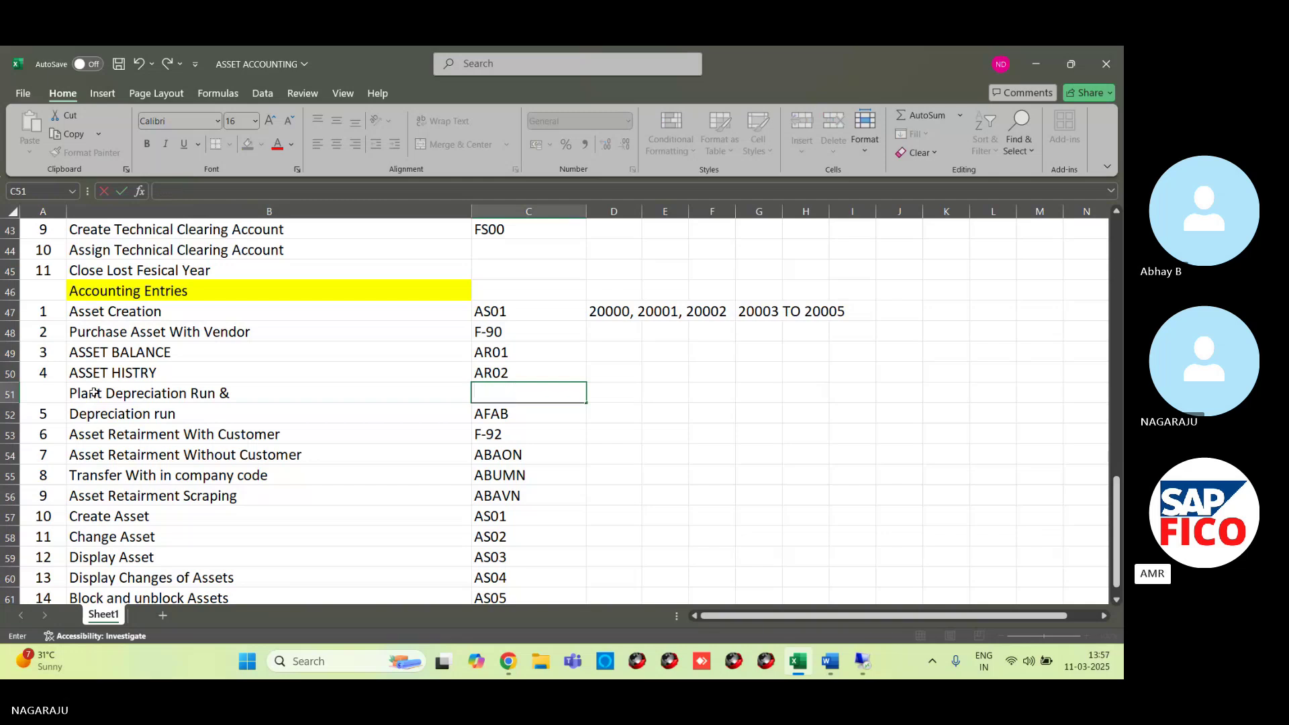
pyautogui.write('AW01N')
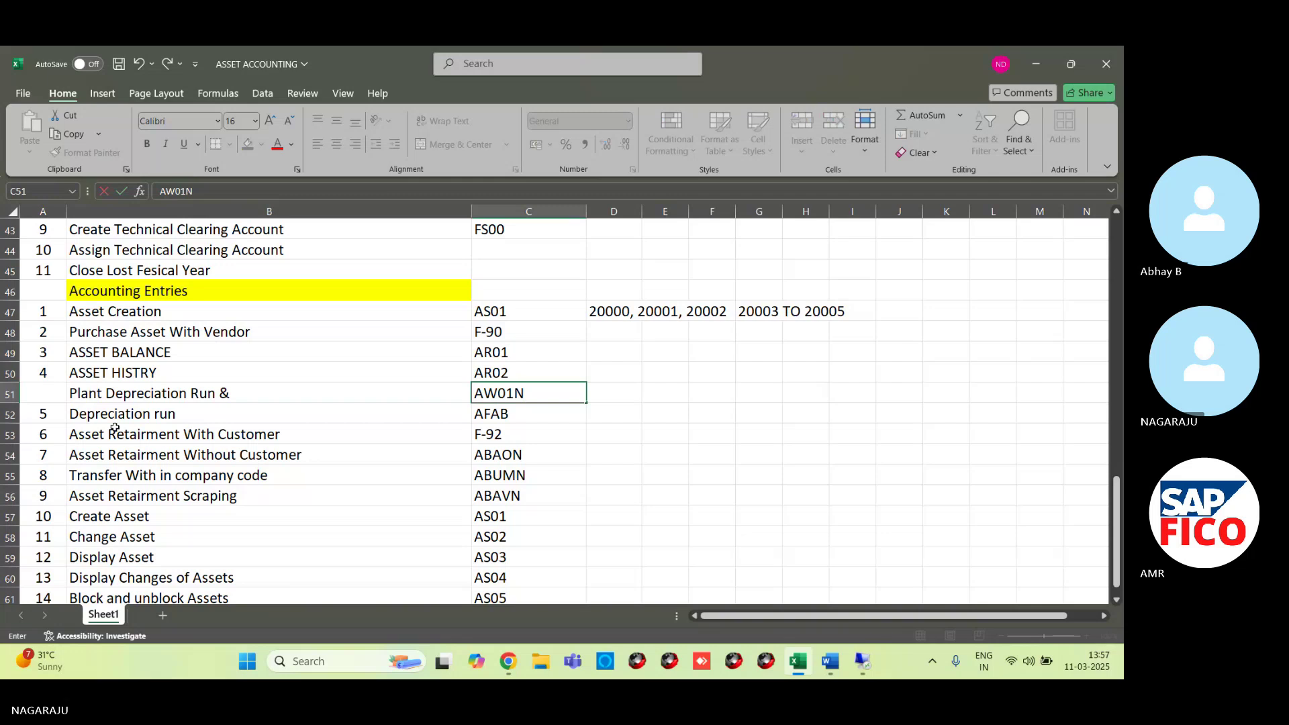
# - Renumber the accounting entries consecutively from 1 to 15 and save the workbook
pyautogui.moveTo(55, 314); pyautogui.dragTo(76, 576)
pyautogui.click(346, 443)
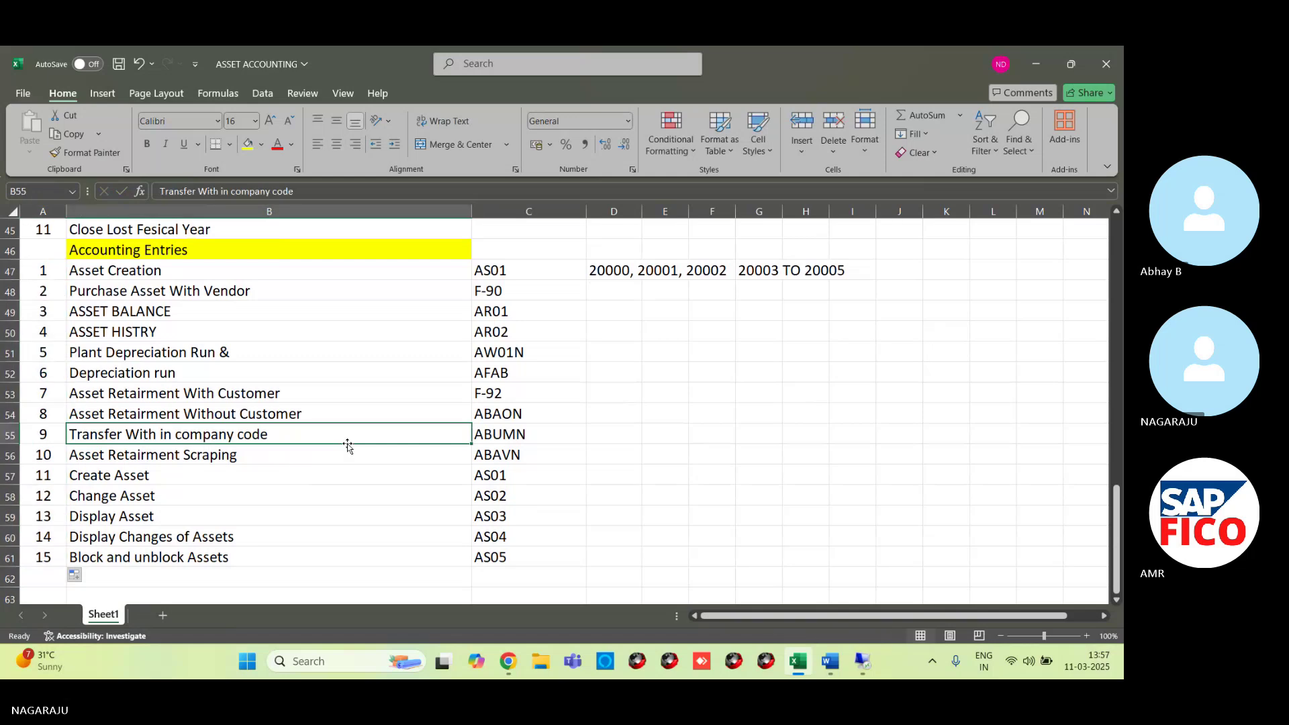
pyautogui.click(119, 65)
# - Highlight the AW01N row, switch to the SAP session and start transaction AW01N
pyautogui.click(529, 372)
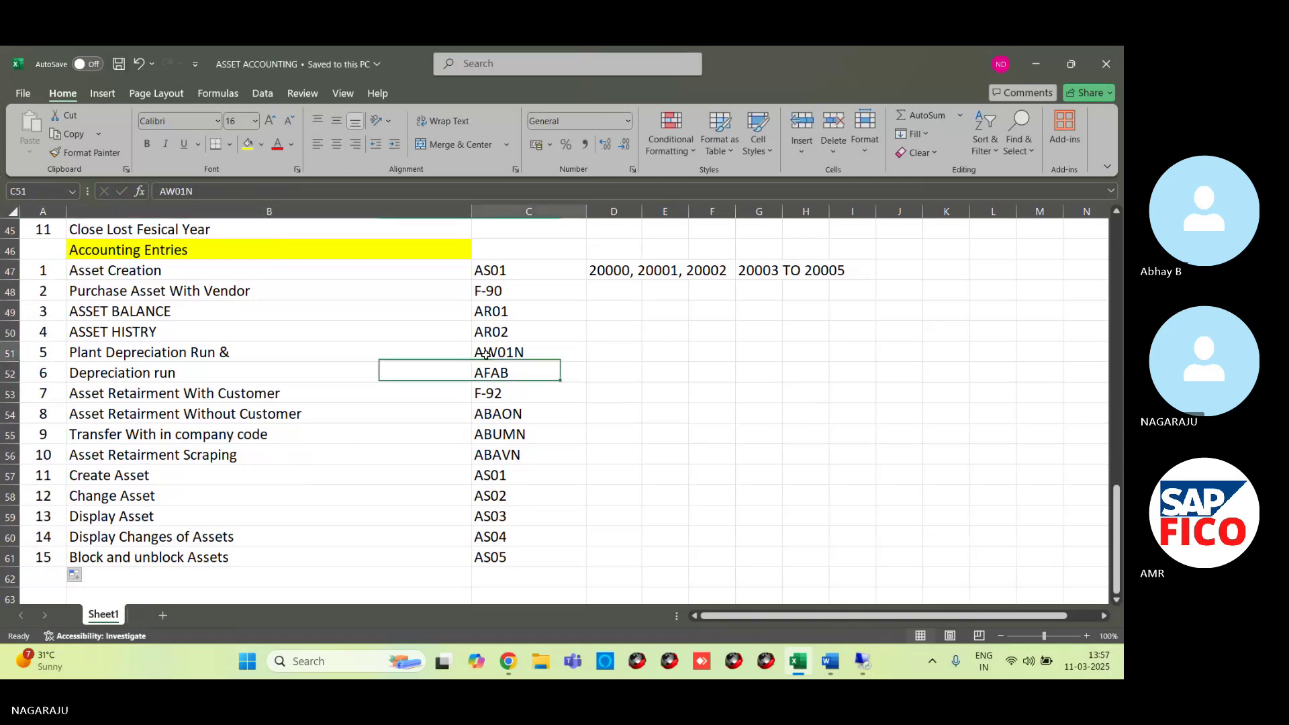
pyautogui.click(529, 352)
pyautogui.click(10, 353)
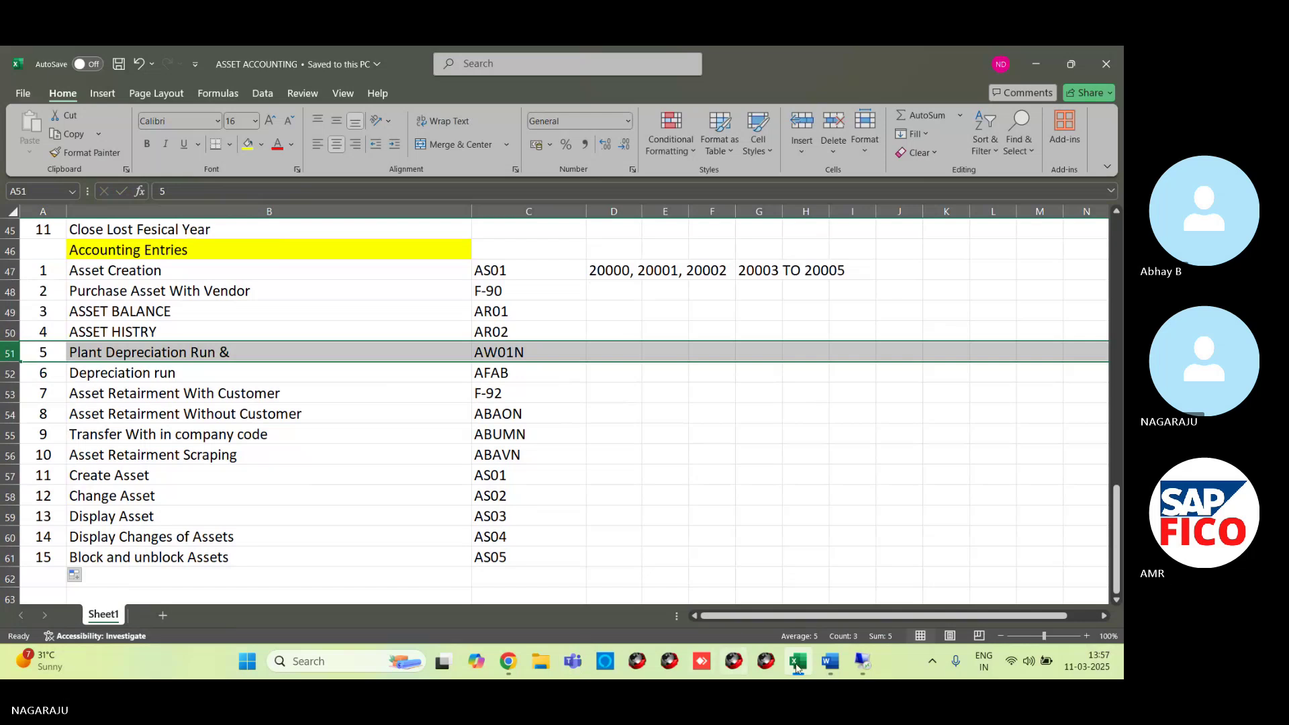
pyautogui.moveTo(862, 661)
pyautogui.click(844, 608)
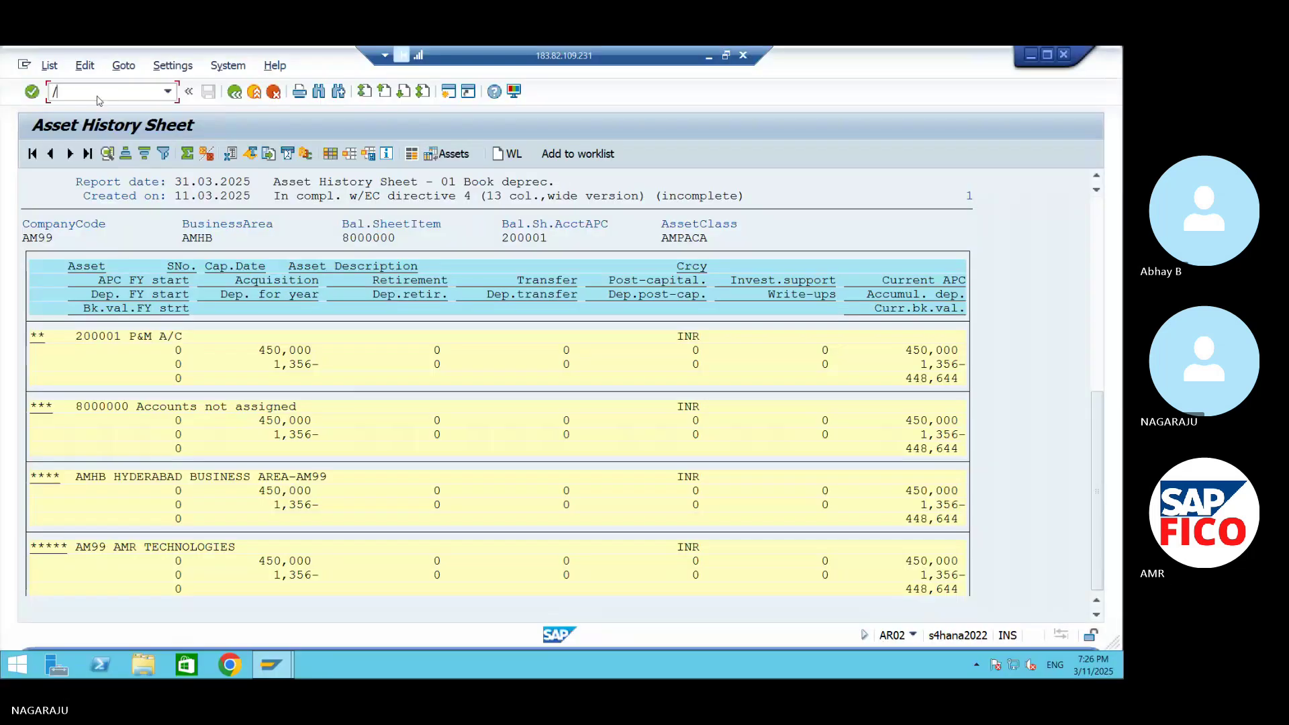
pyautogui.write('/NAW0')
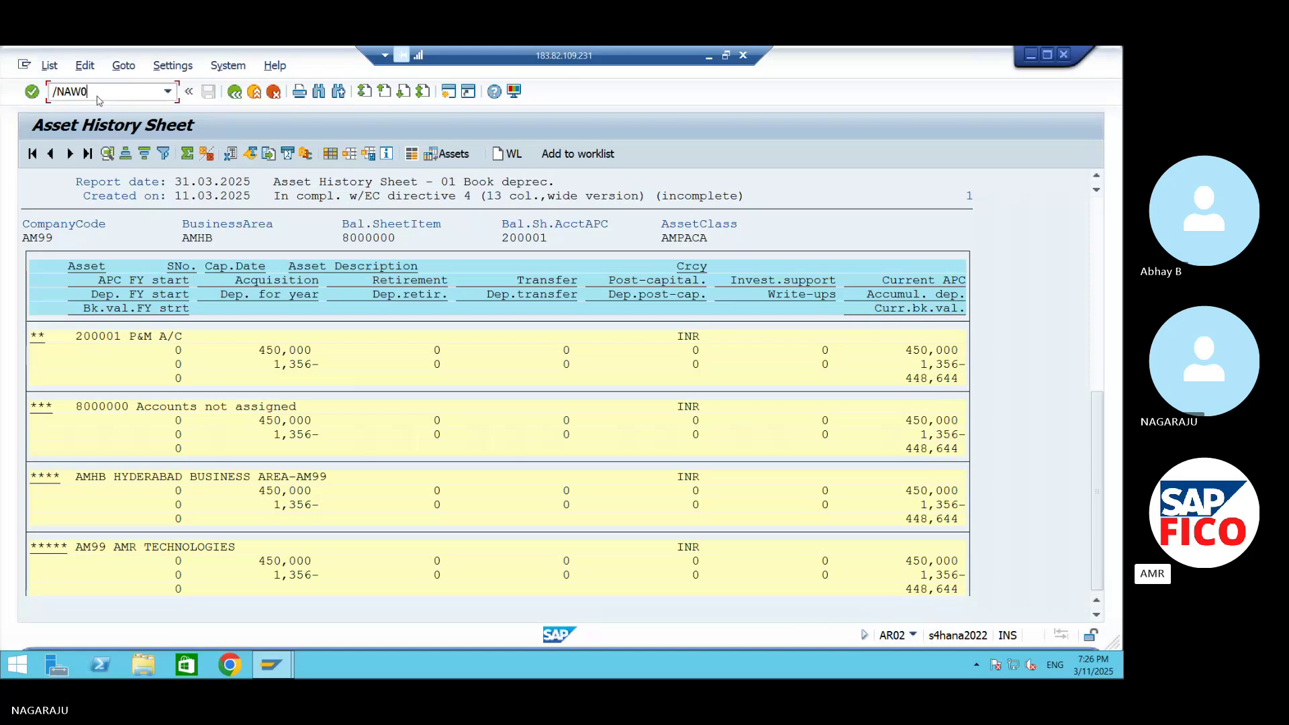
pyautogui.write('1N')
pyautogui.press('Return')
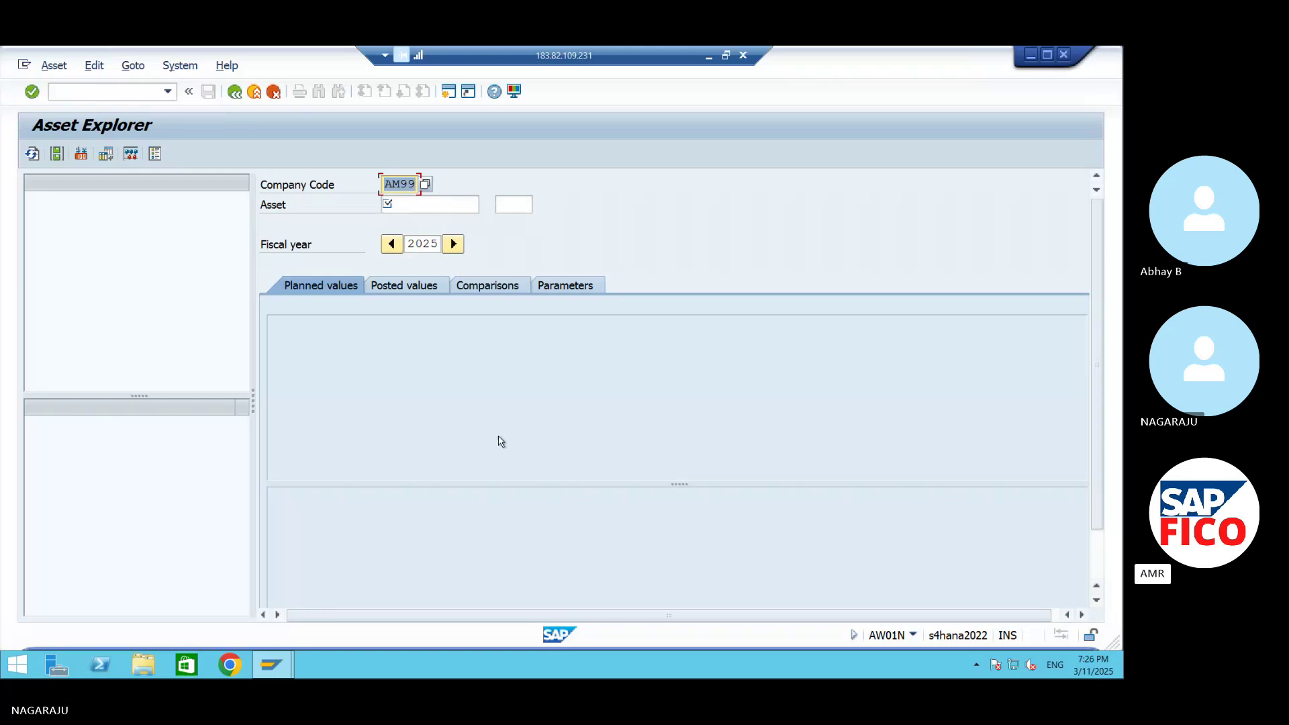
# - Look up the assets of company code AM99 in asset class AMPACA and choose Machinery C, asset 20002, for the Asset Explorer
pyautogui.press('Tab')
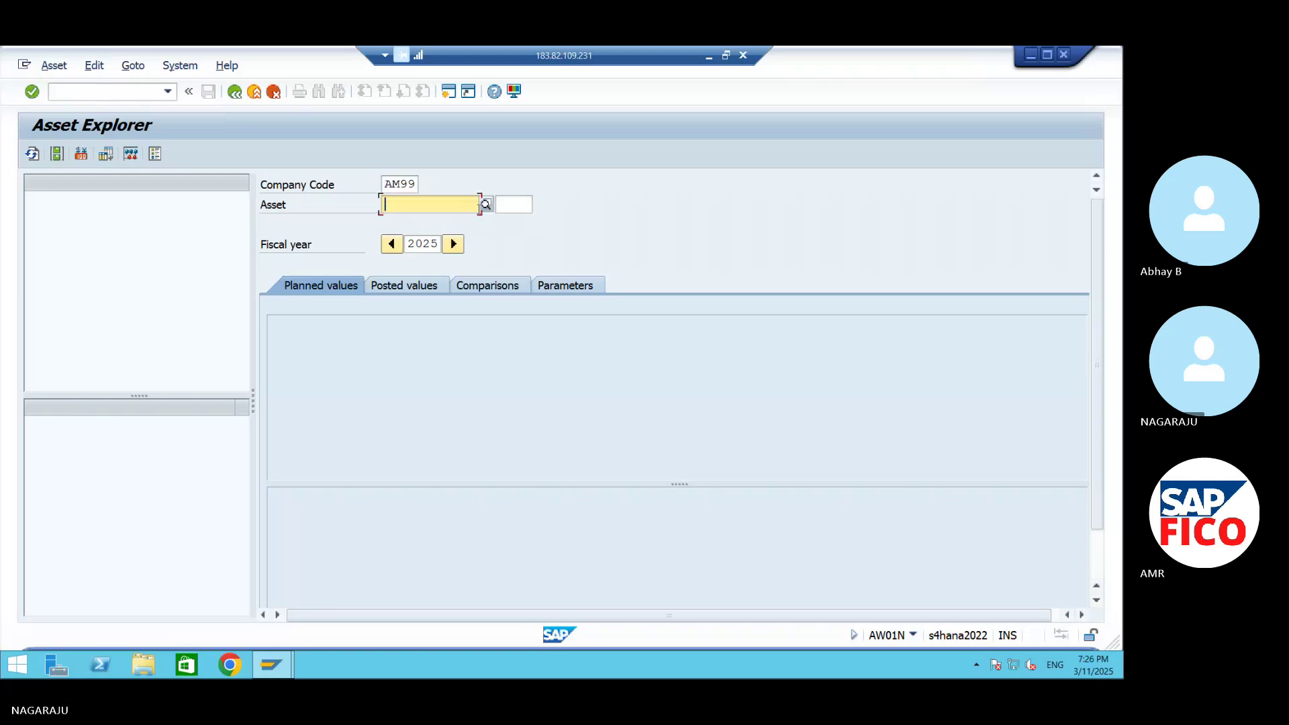
pyautogui.click(488, 206)
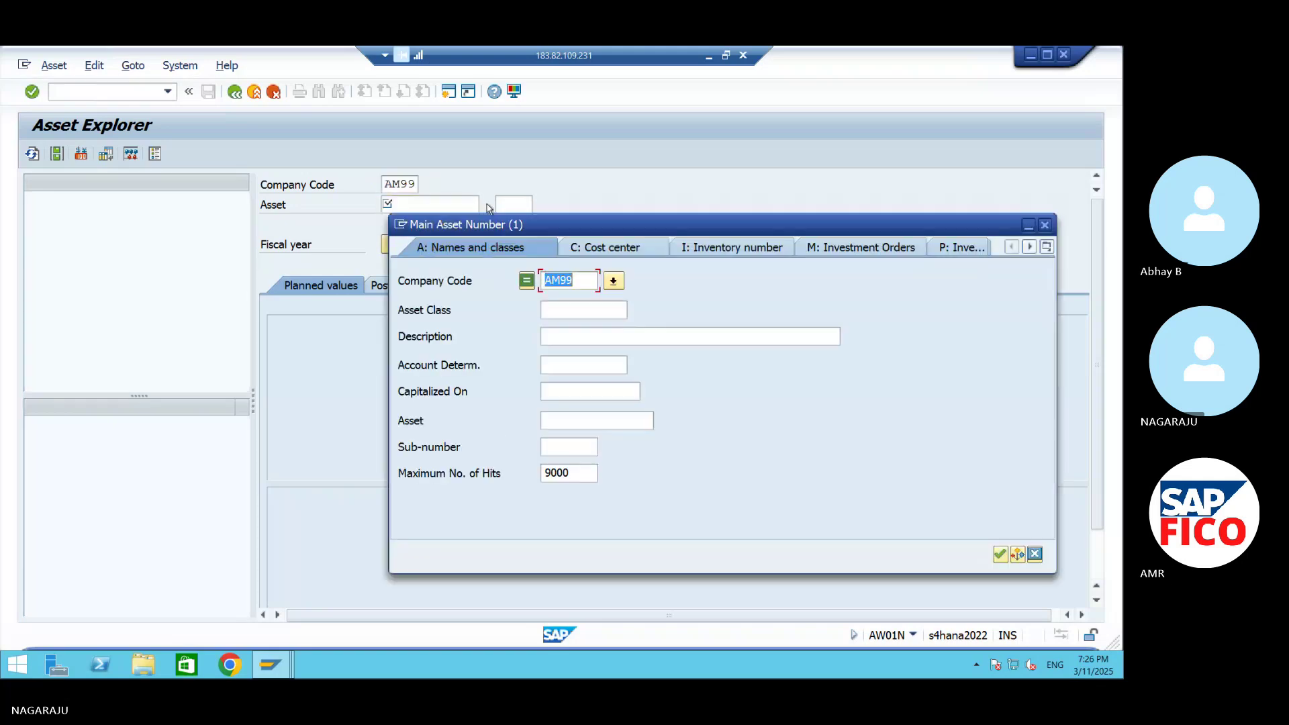
pyautogui.click(1000, 553)
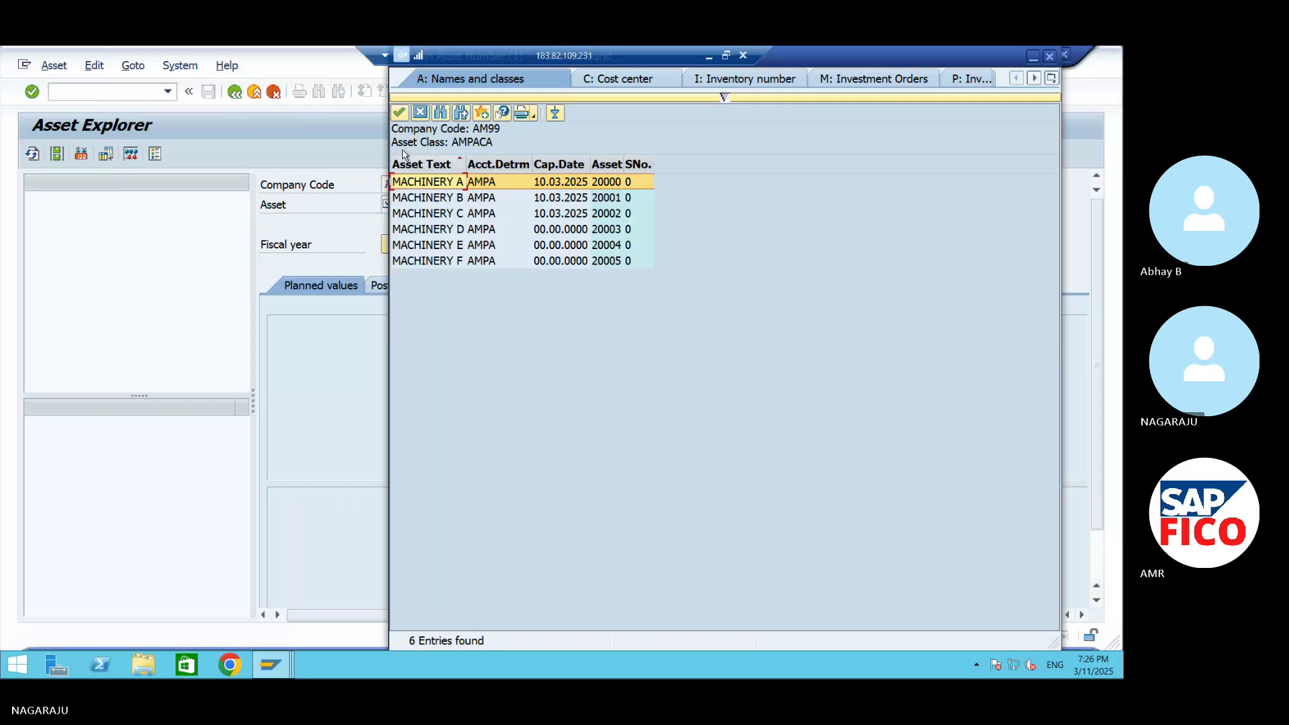
pyautogui.click(601, 232)
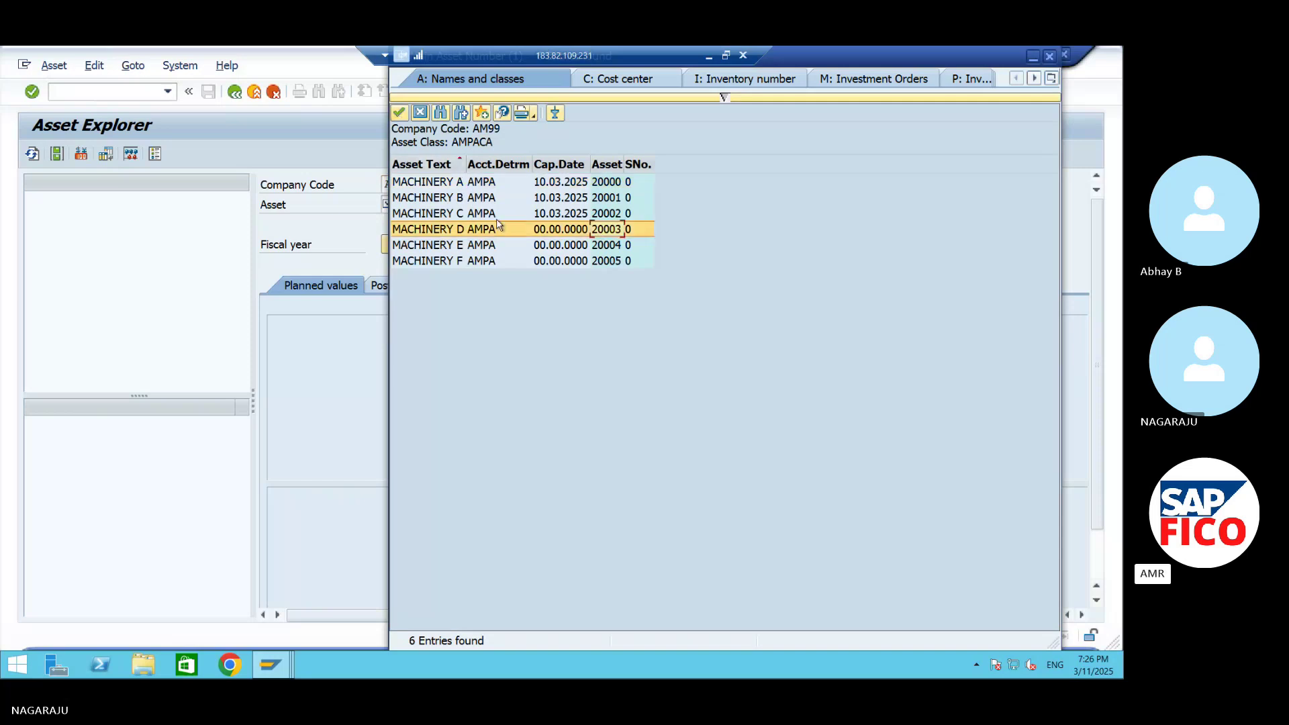
pyautogui.click(478, 213)
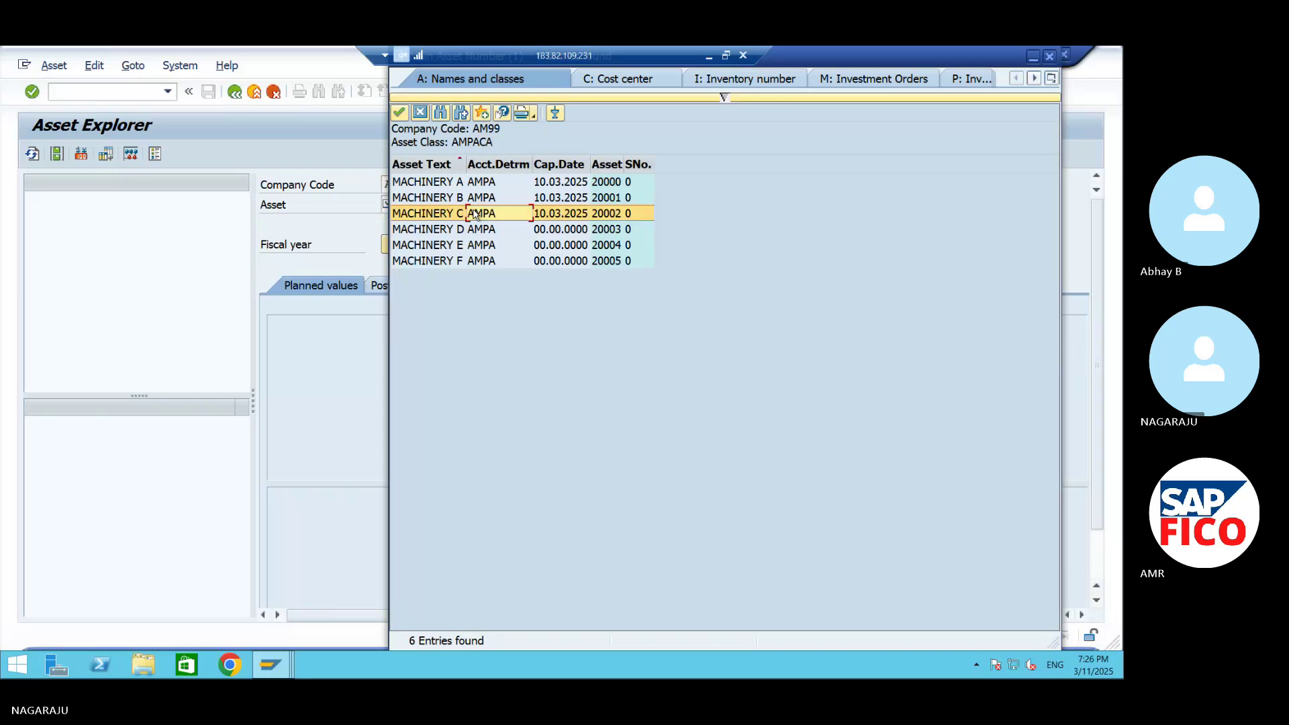
pyautogui.click(399, 112)
pyautogui.doubleClick(432, 206)
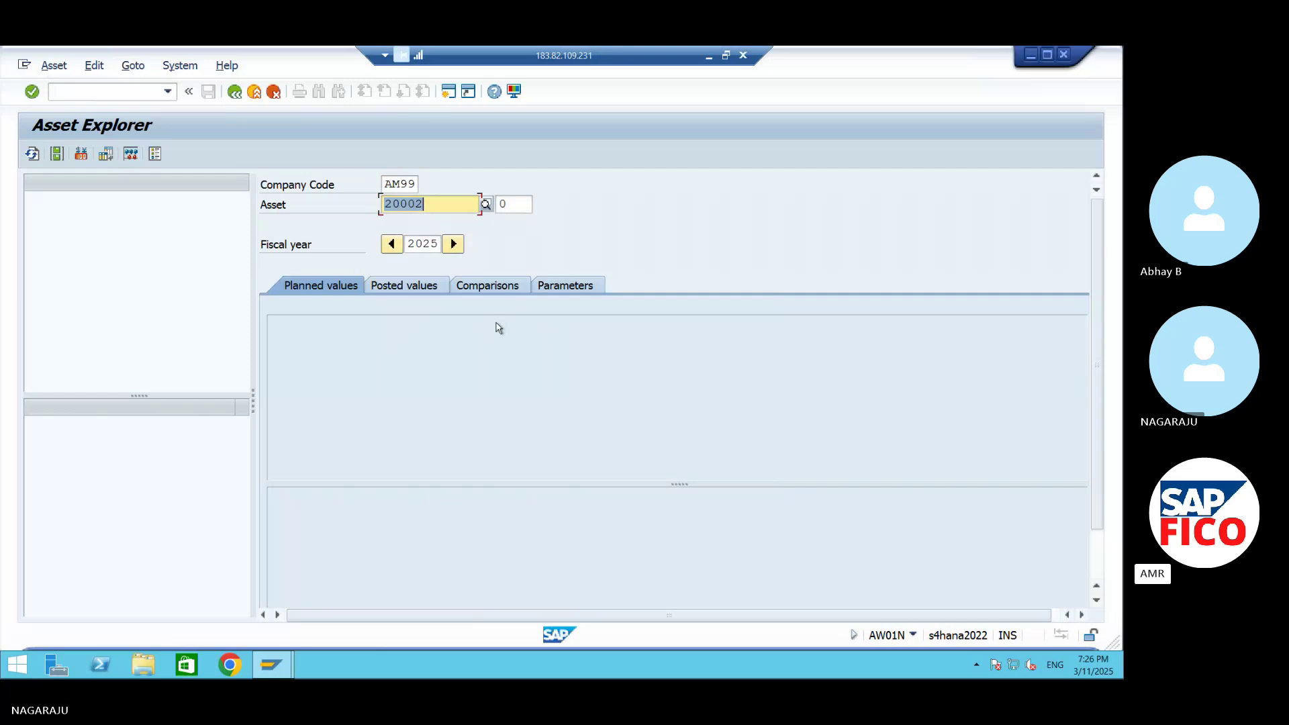
# - Display asset 20002 in the Asset Explorer, view the accounting document behind its external asset acquisition, and return to the asset's values
pyautogui.press('Return')
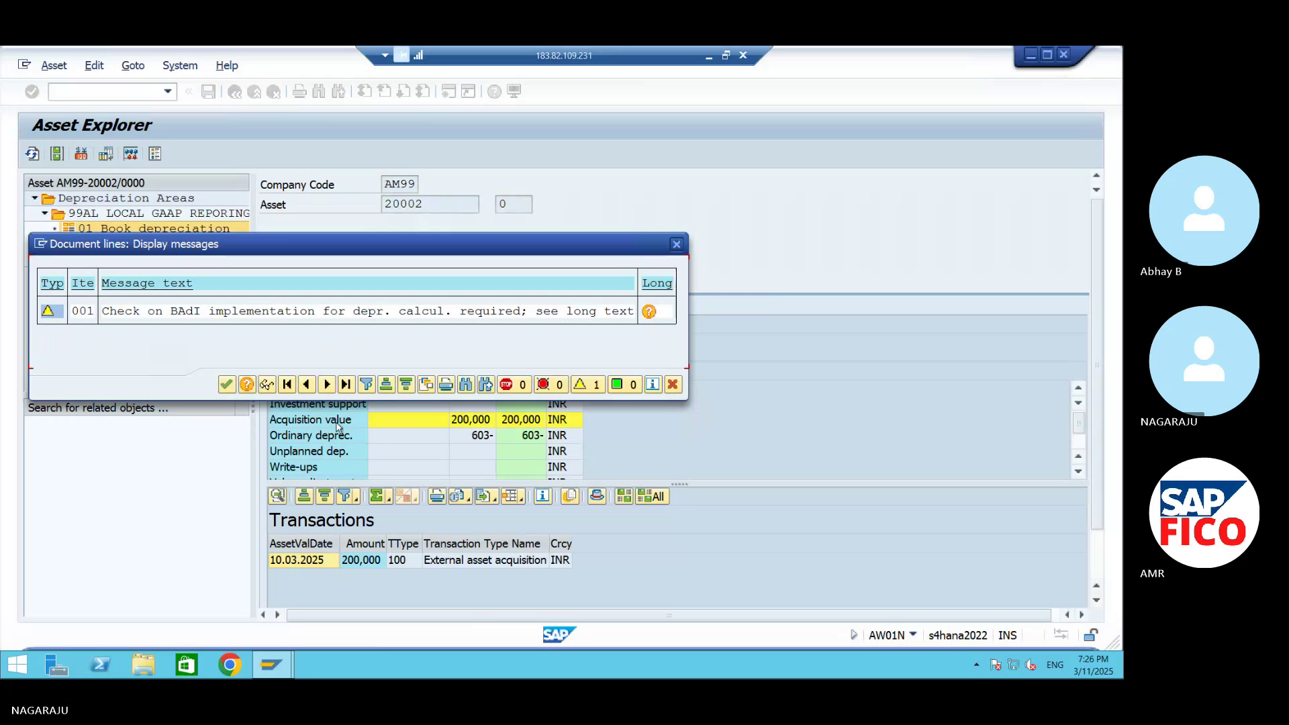
pyautogui.click(226, 384)
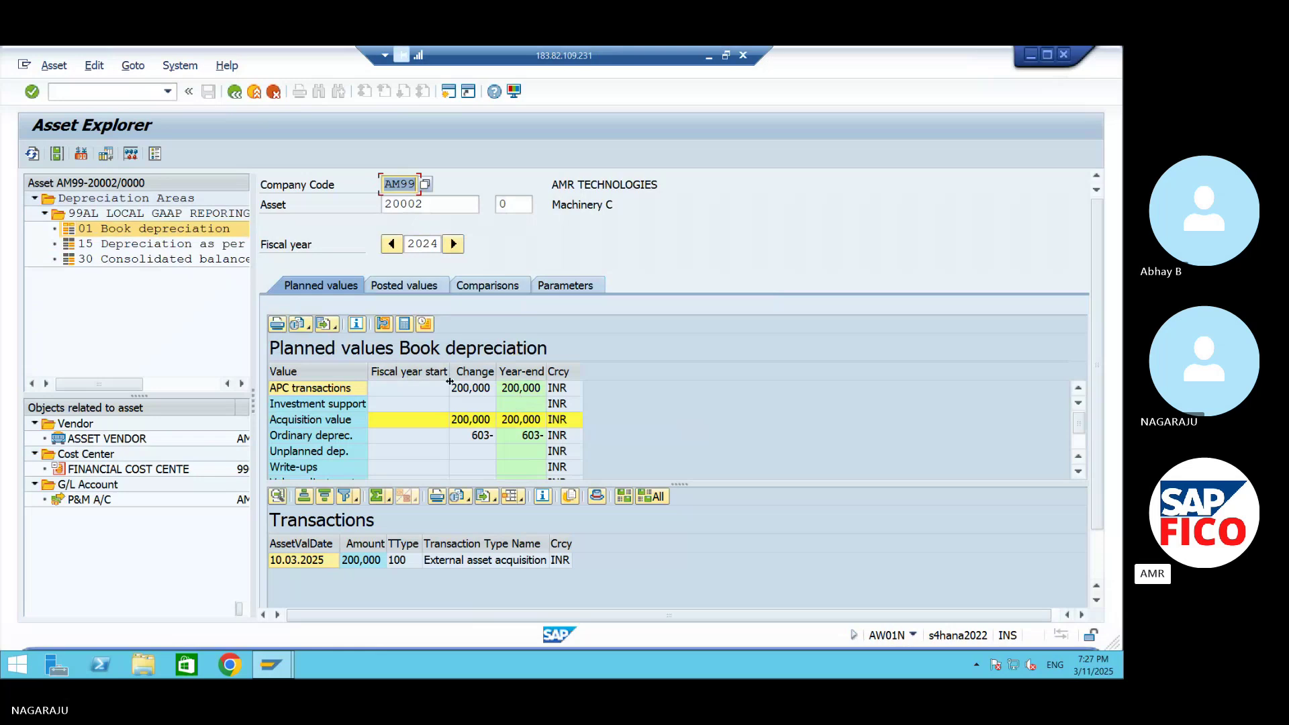
pyautogui.click(354, 564)
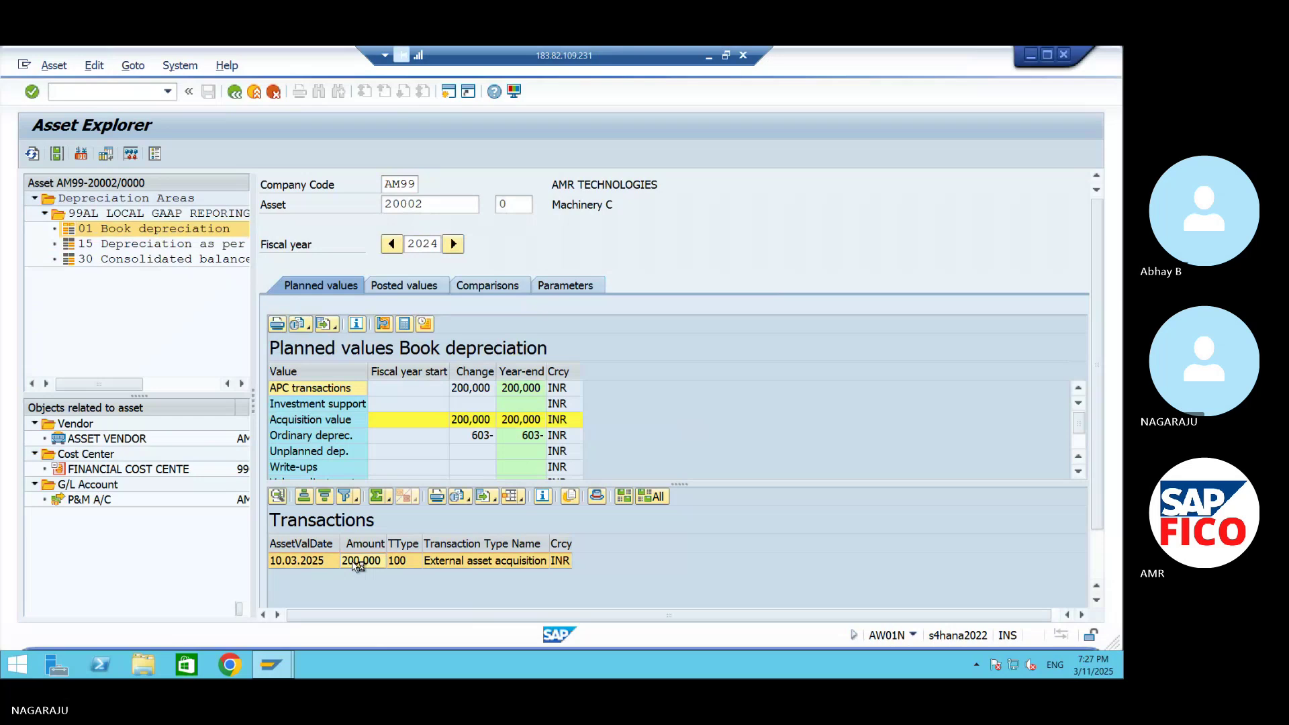
pyautogui.doubleClick(354, 564)
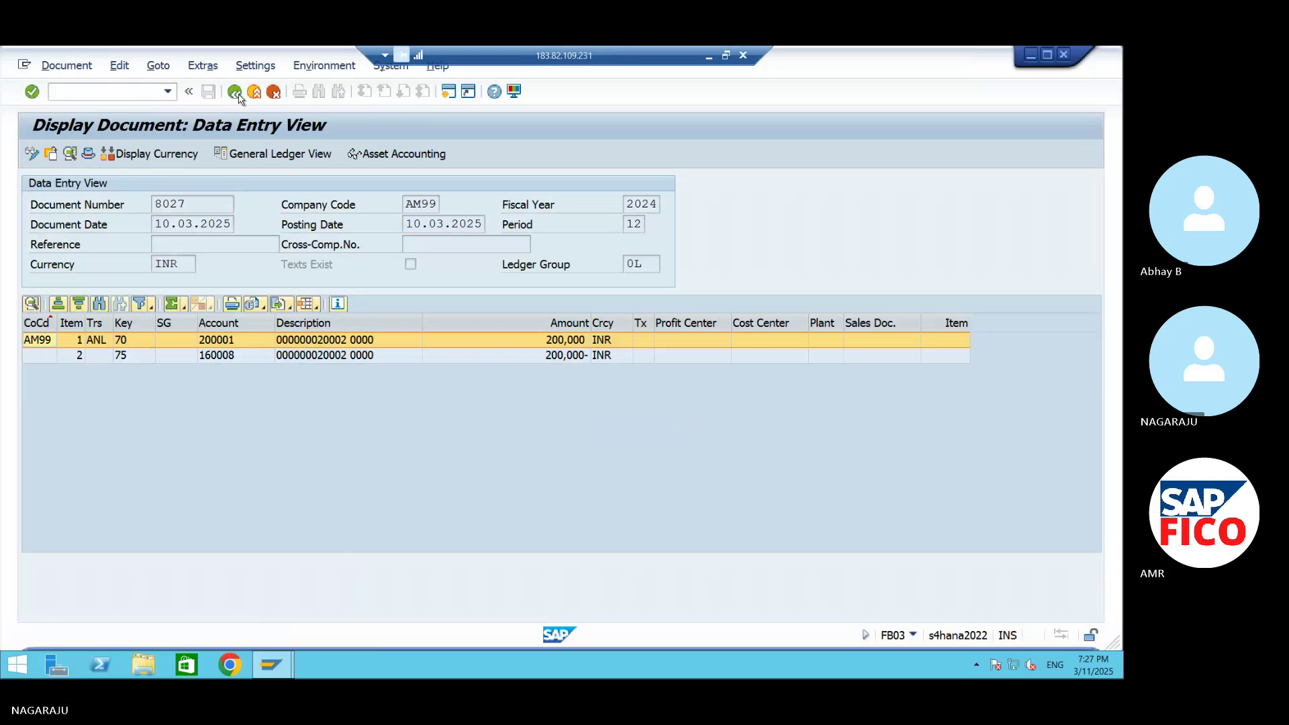
pyautogui.click(396, 154)
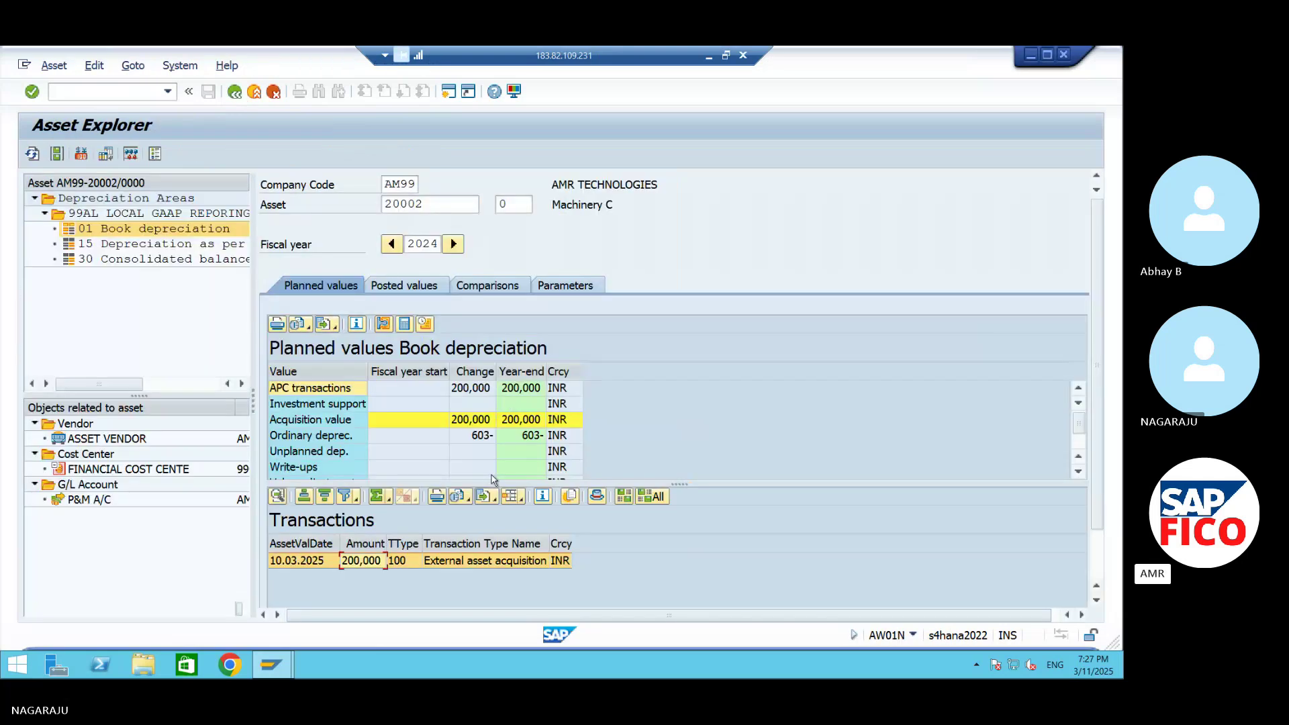
# - Examine the asset's posted book depreciation values down to the net book value, along with the posted and planned depreciation by period
pyautogui.click(405, 285)
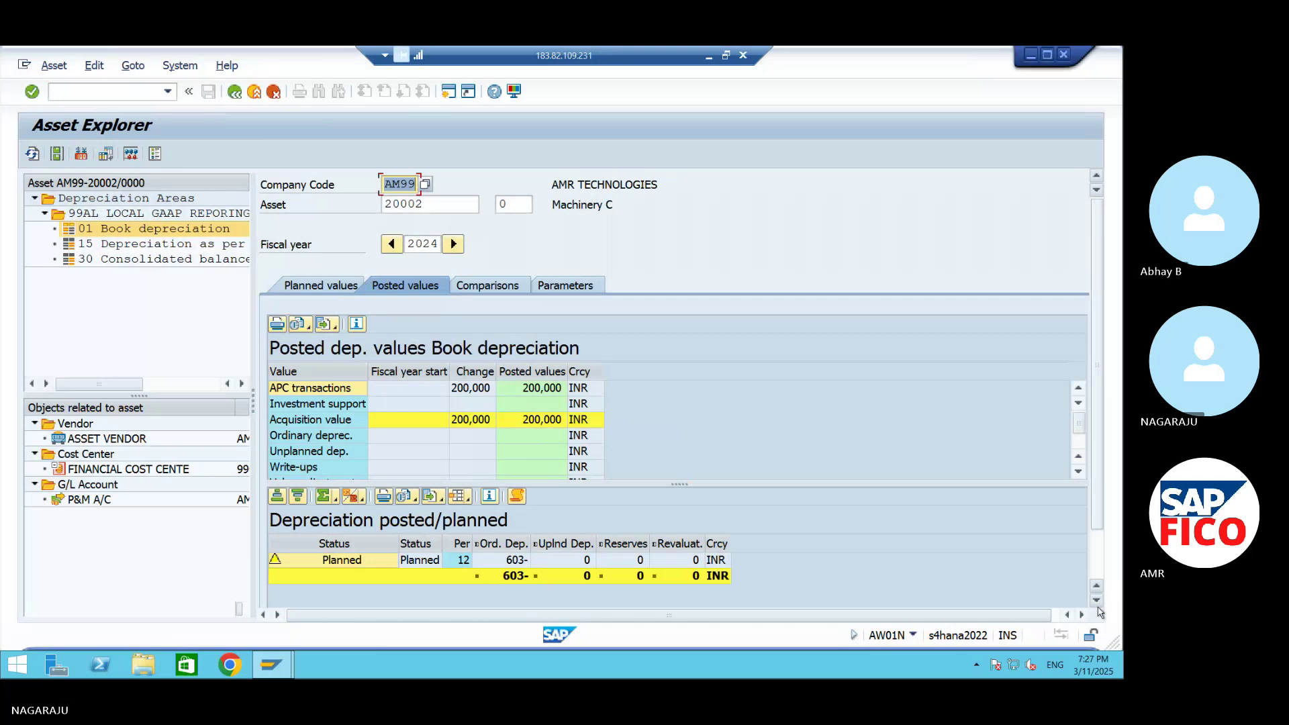
pyautogui.click(1096, 601)
pyautogui.scroll(-1, 1096, 601)
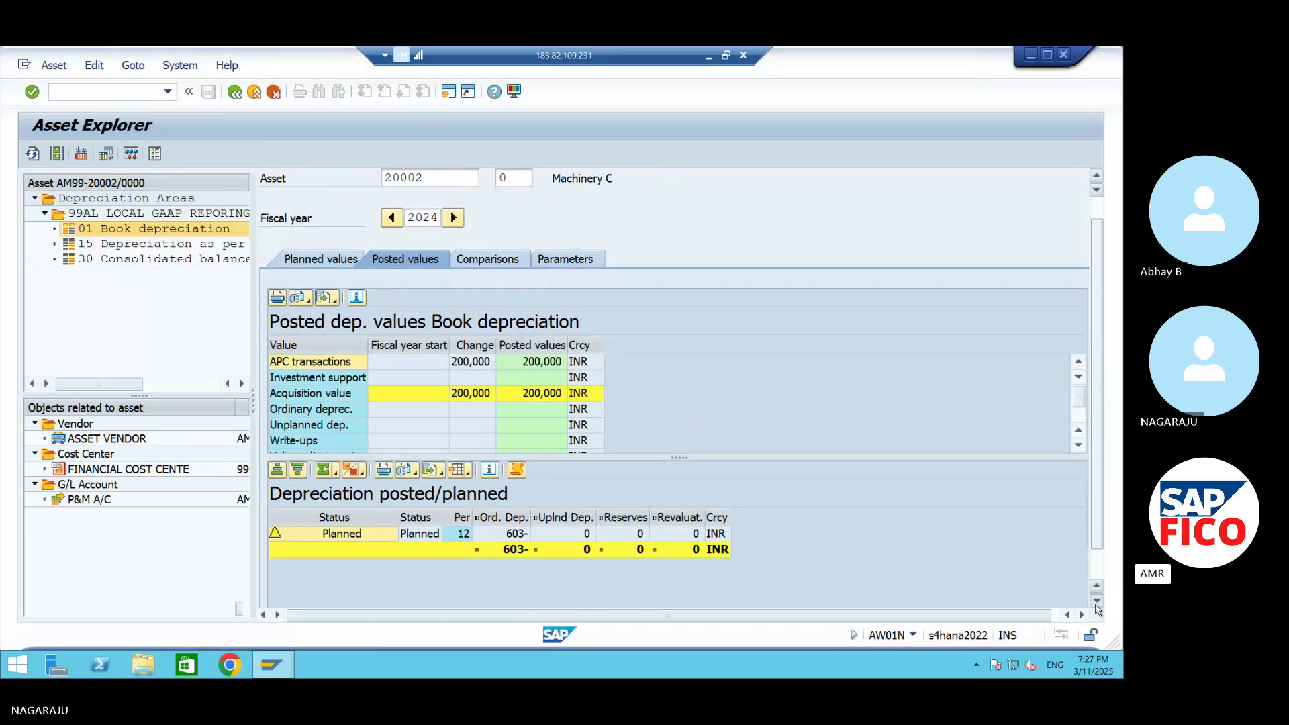
pyautogui.scroll(-1, 1096, 601)
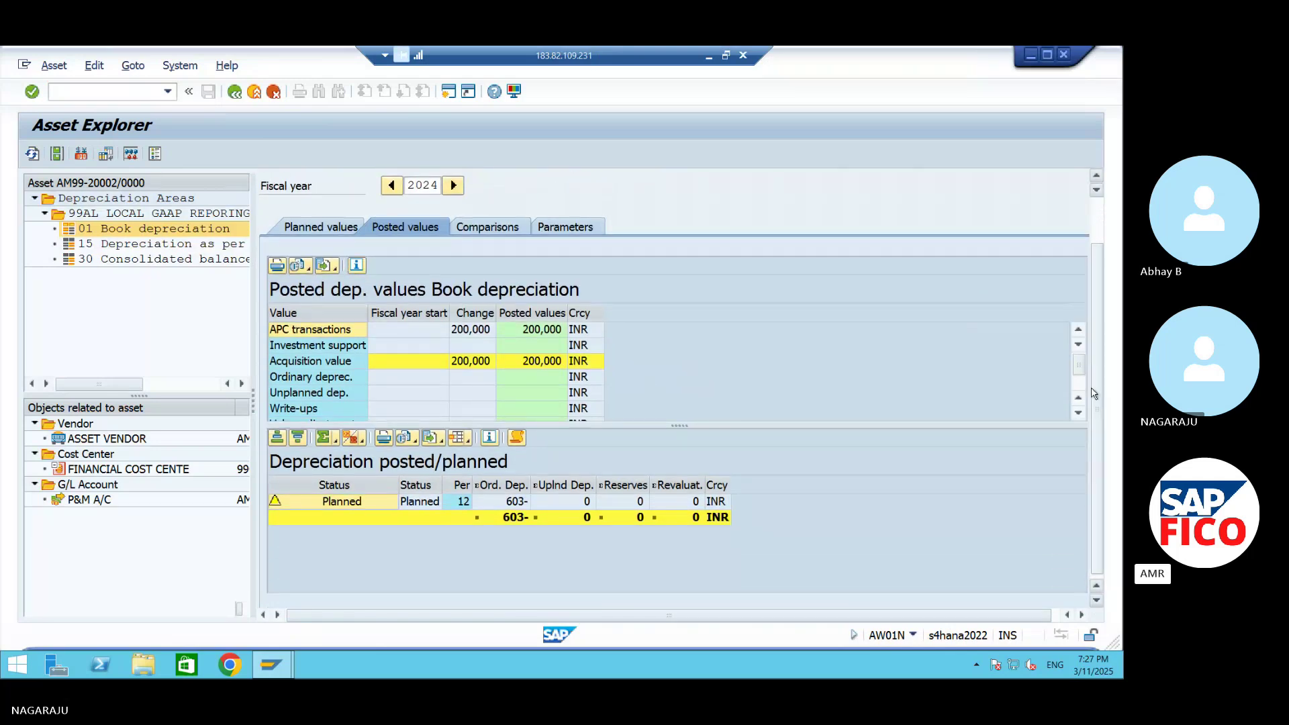
pyautogui.click(1078, 412)
pyautogui.click(1078, 412)
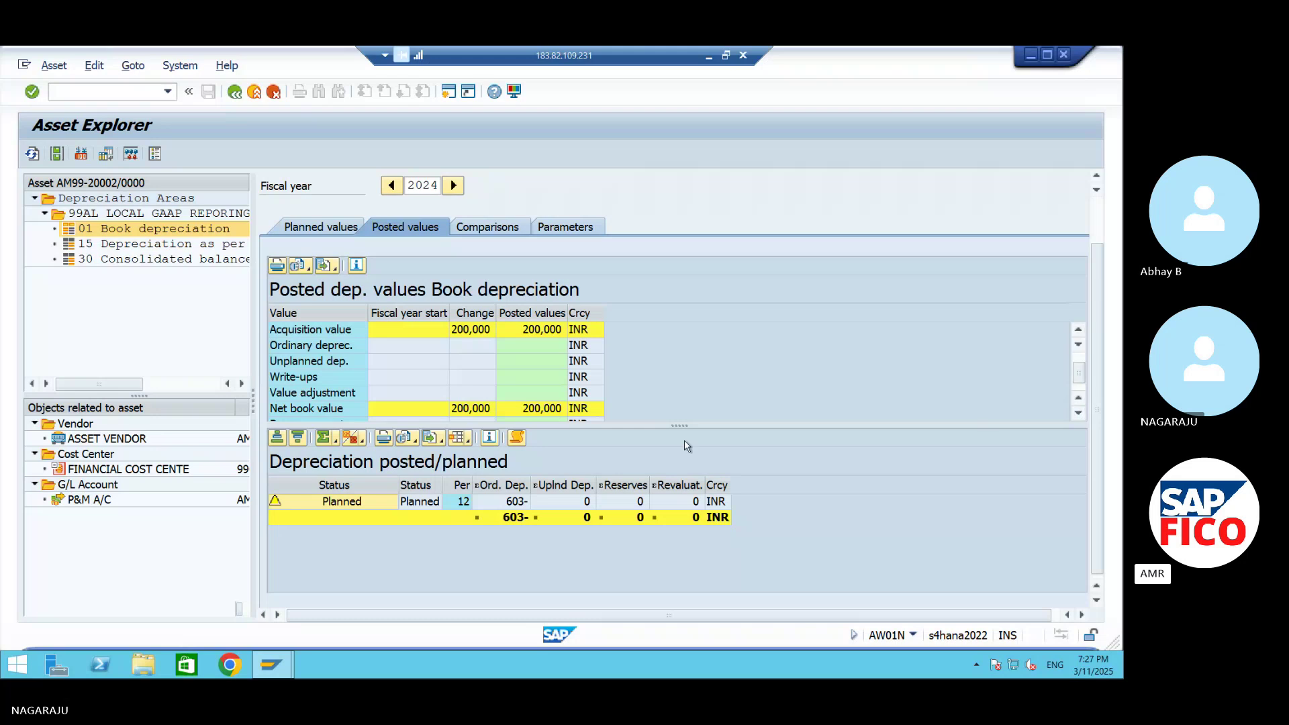
pyautogui.click(401, 415)
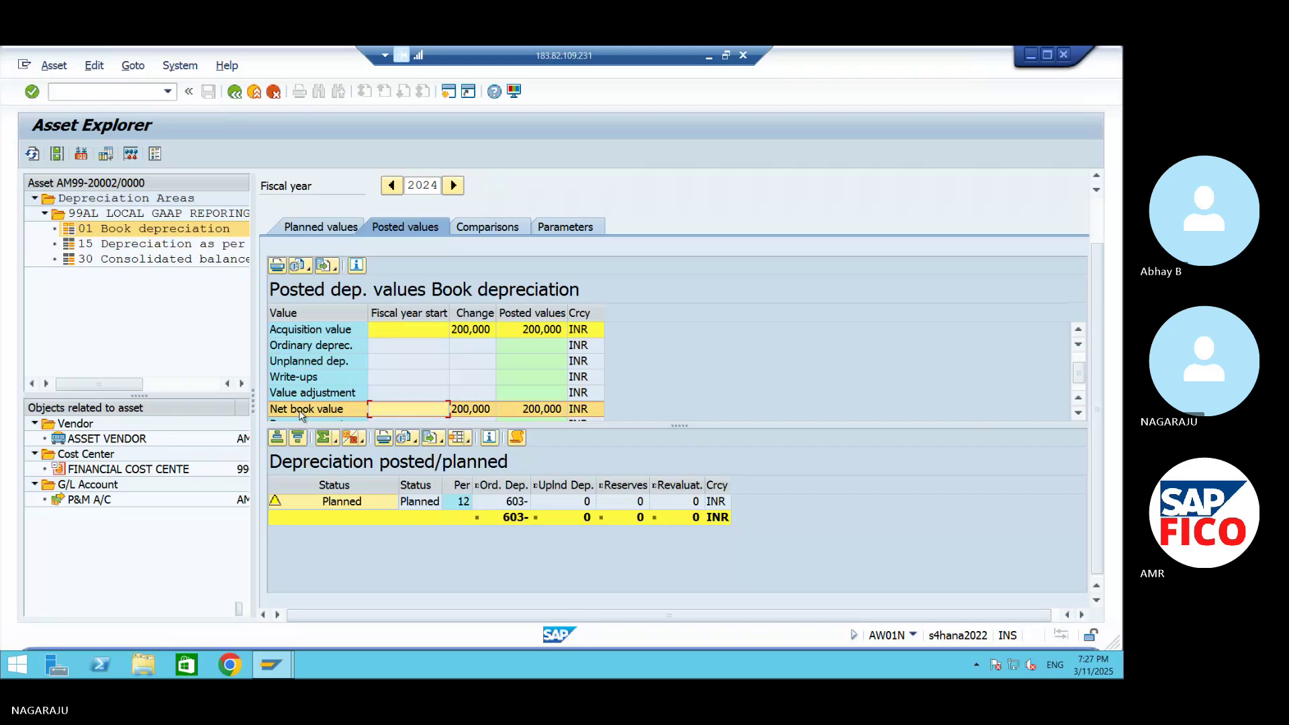
pyautogui.click(1077, 412)
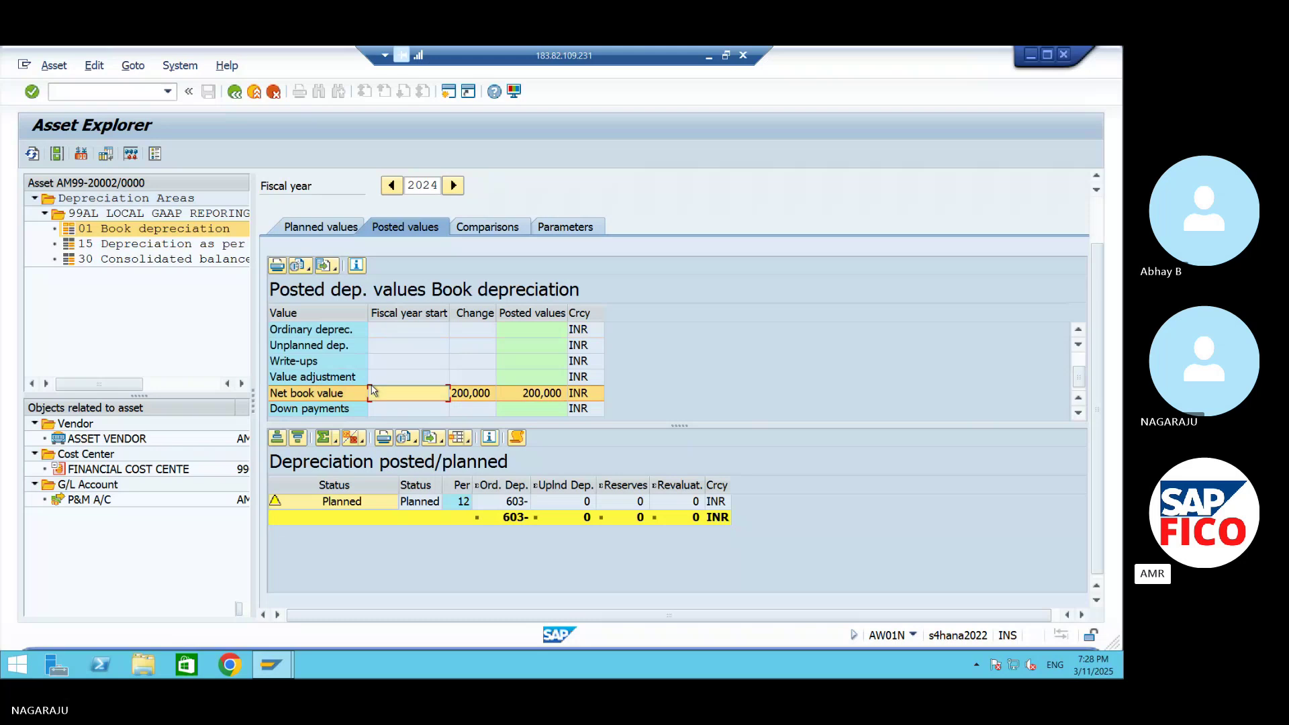
pyautogui.scroll(2, 514, 232)
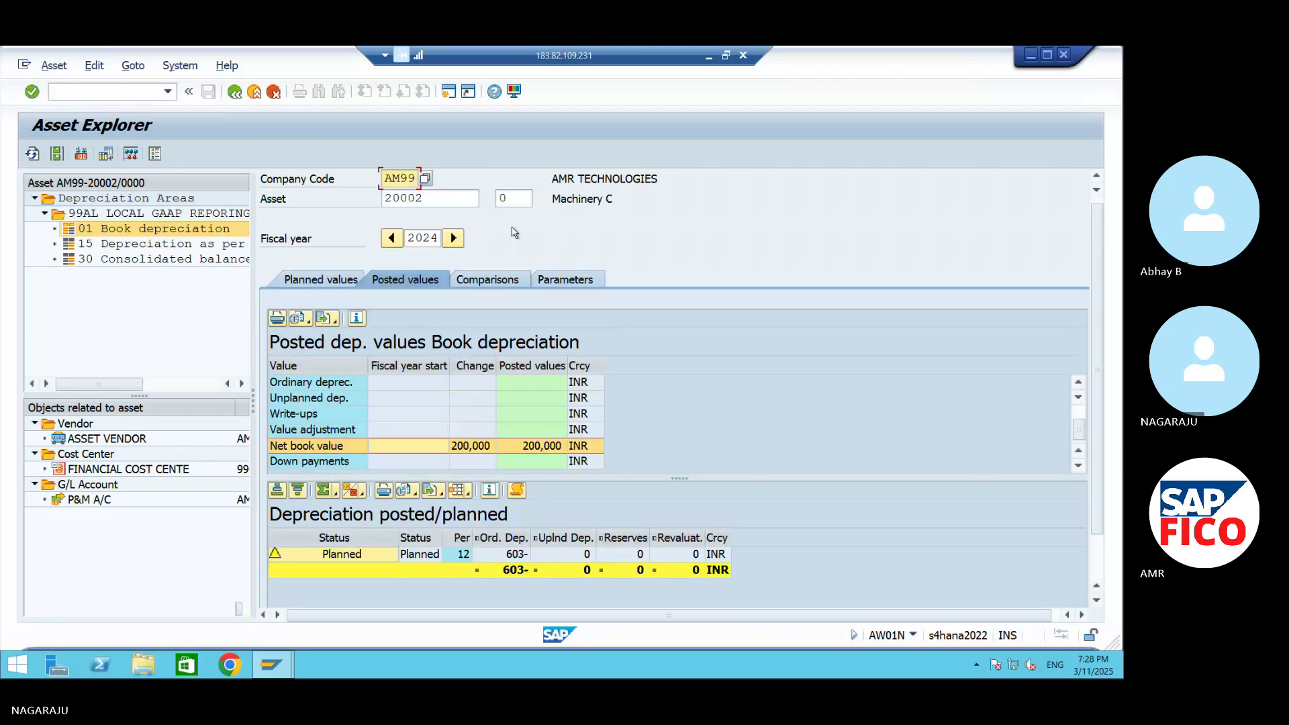
# - Compare the asset's yearly ordinary depreciation and net book value in the book depreciation area for fiscal years 2024 to 2034
pyautogui.click(498, 282)
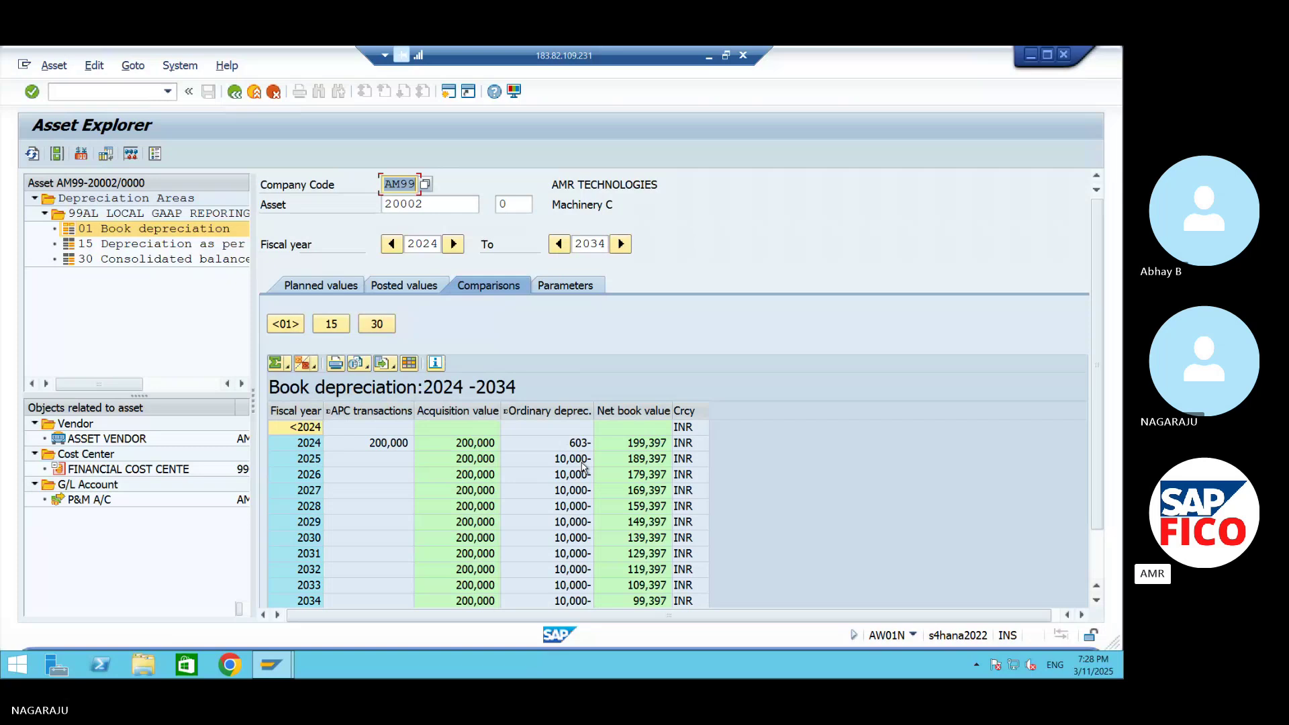
pyautogui.click(581, 462)
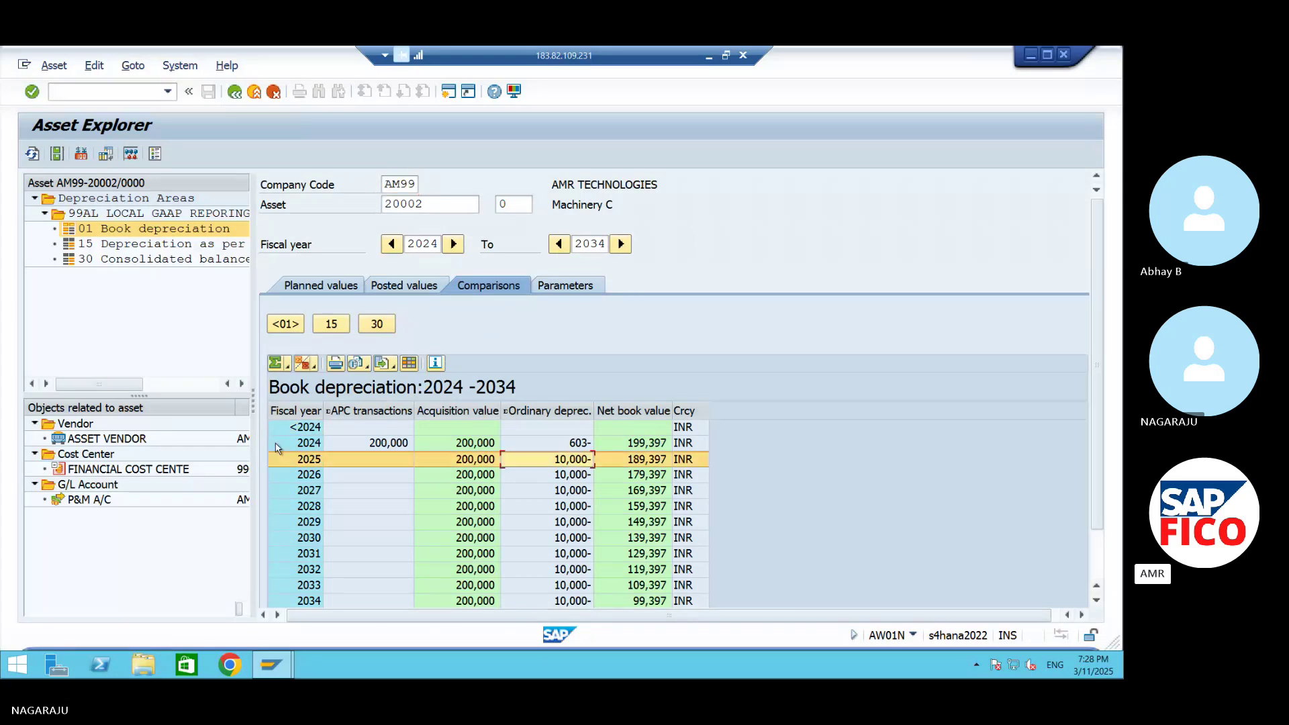
pyautogui.click(285, 459)
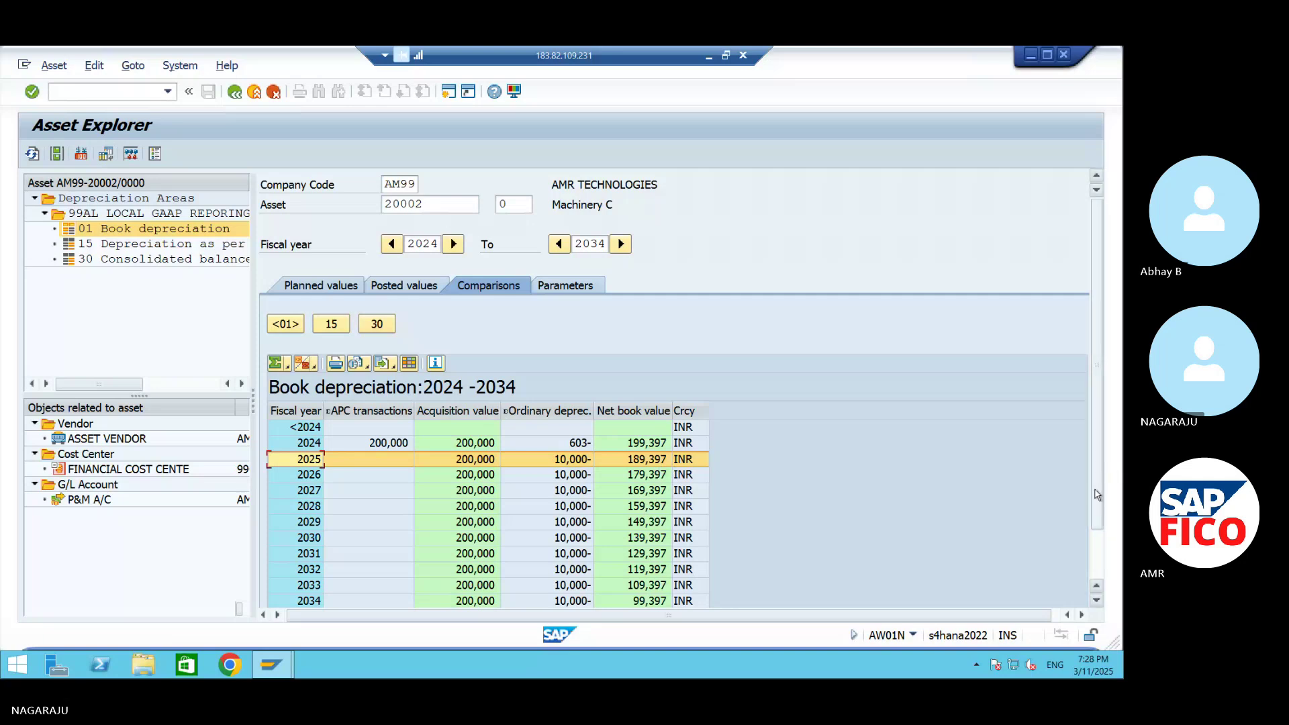
pyautogui.moveTo(1097, 495); pyautogui.dragTo(1098, 547)
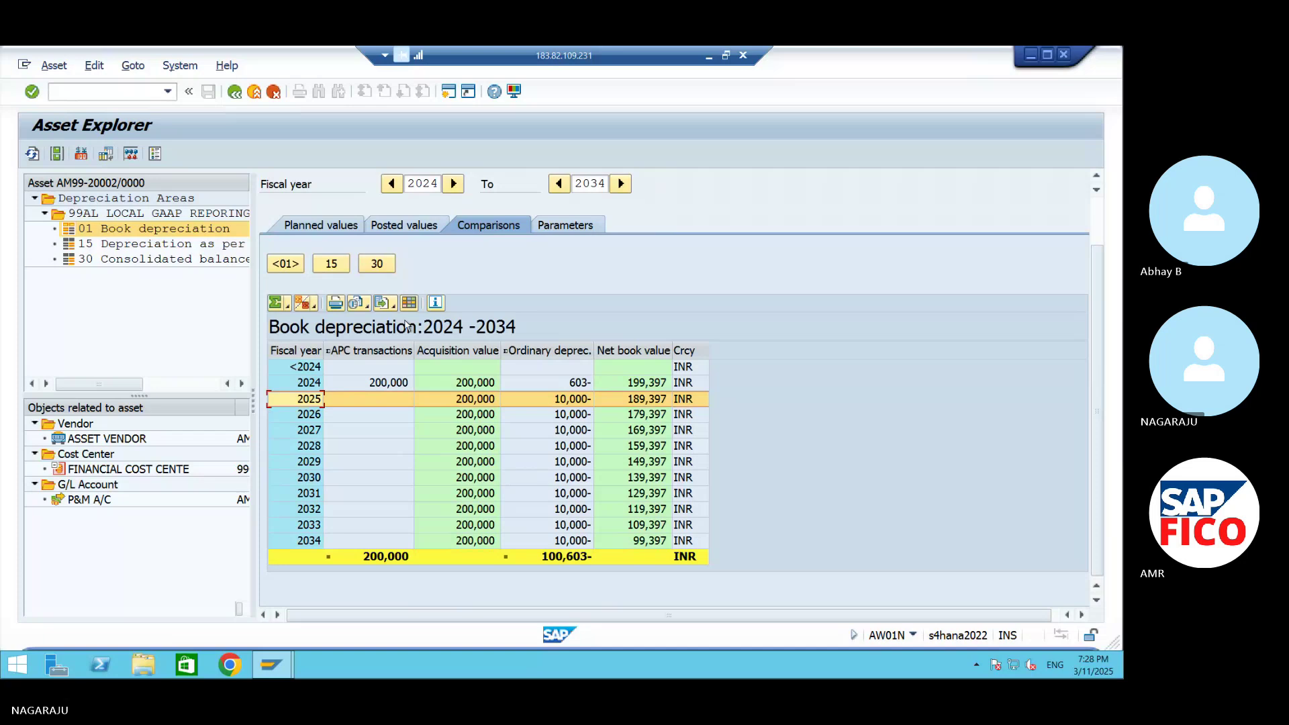
pyautogui.scroll(1, 547, 232)
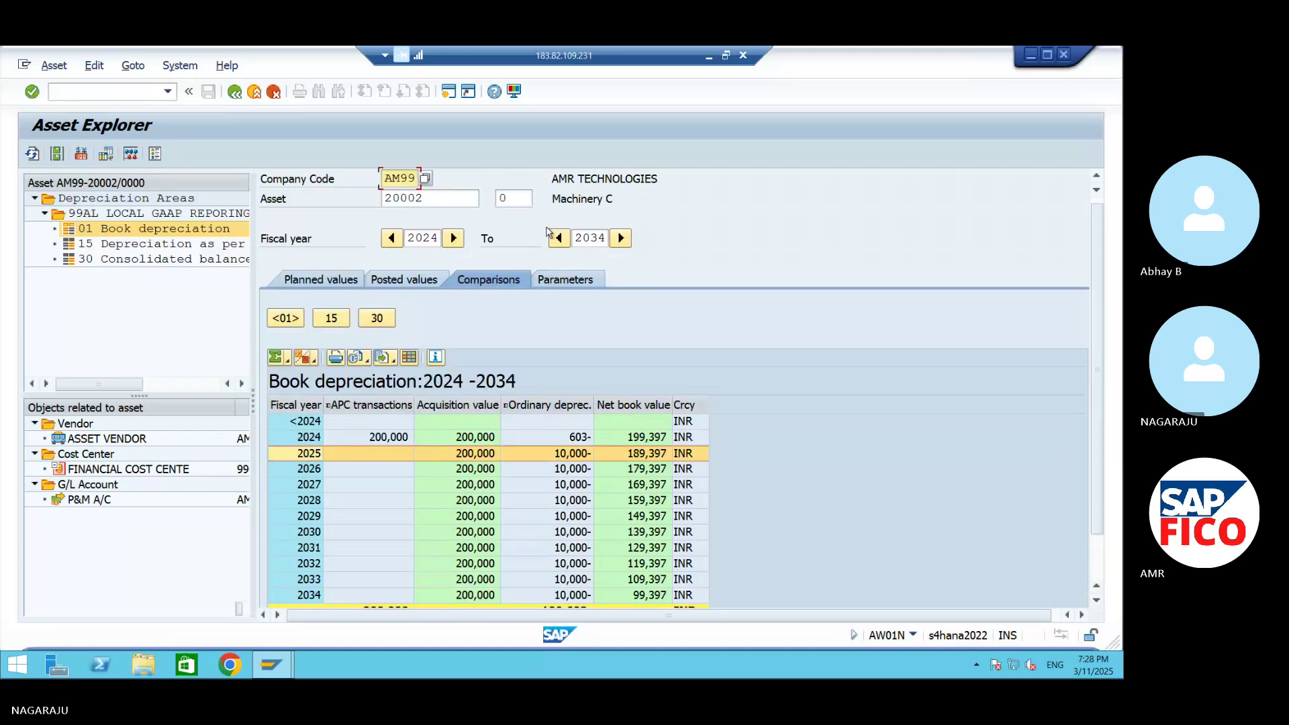
# - Review the asset's depreciation parameters and display the details of depreciation key AMSK
pyautogui.click(565, 282)
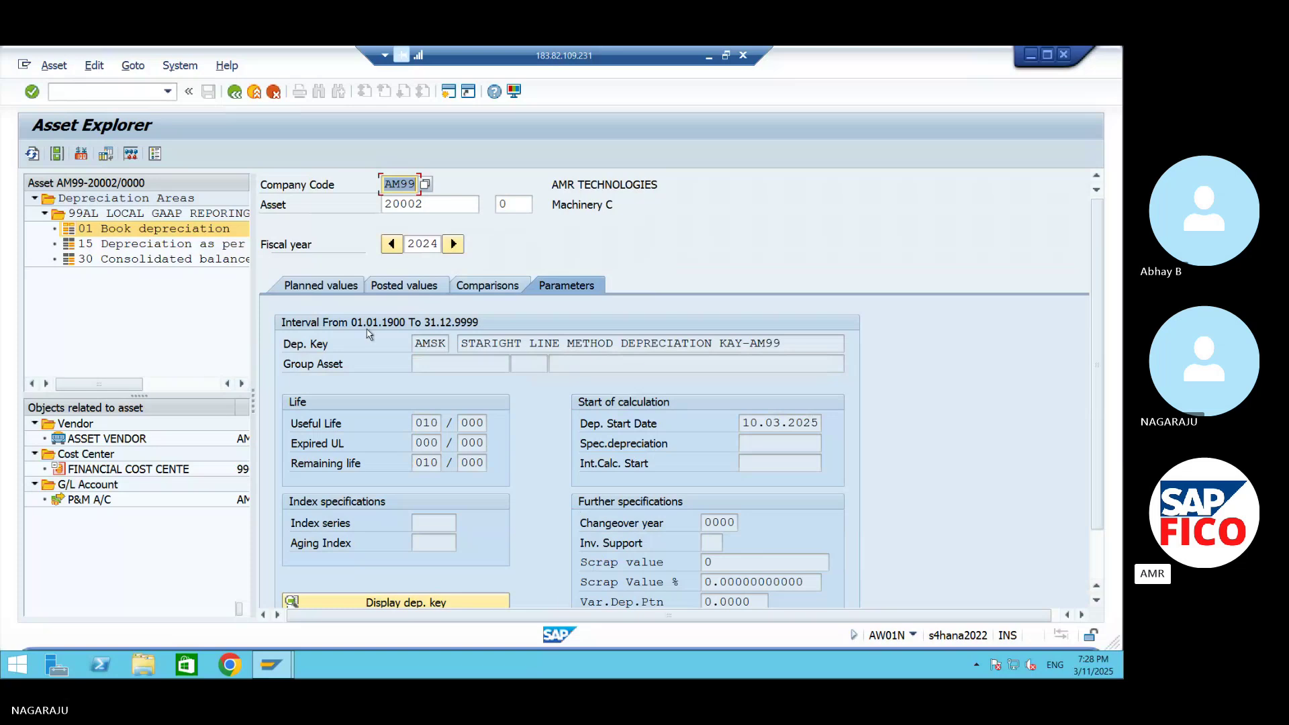
pyautogui.click(462, 602)
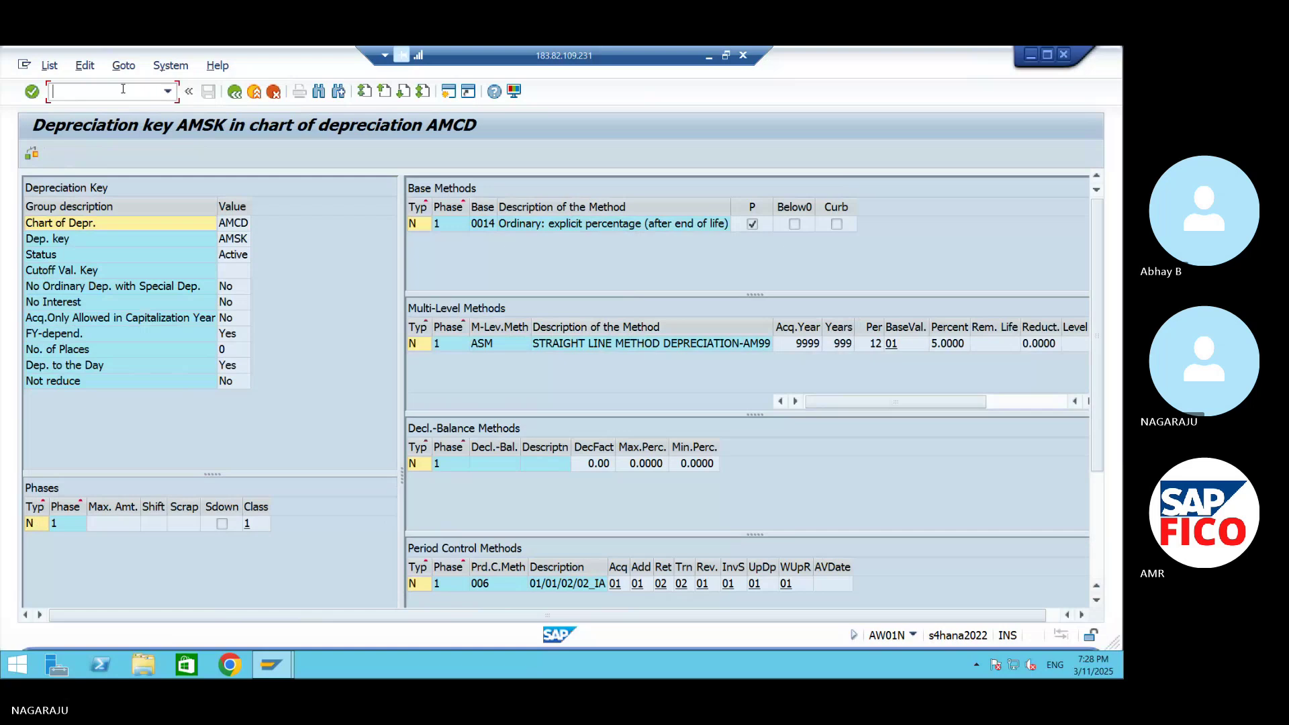
# - Leave the depreciation key display, start asset balances transaction AR01 and go to its asset class selection
pyautogui.write('/NAR01')
pyautogui.press('Return')
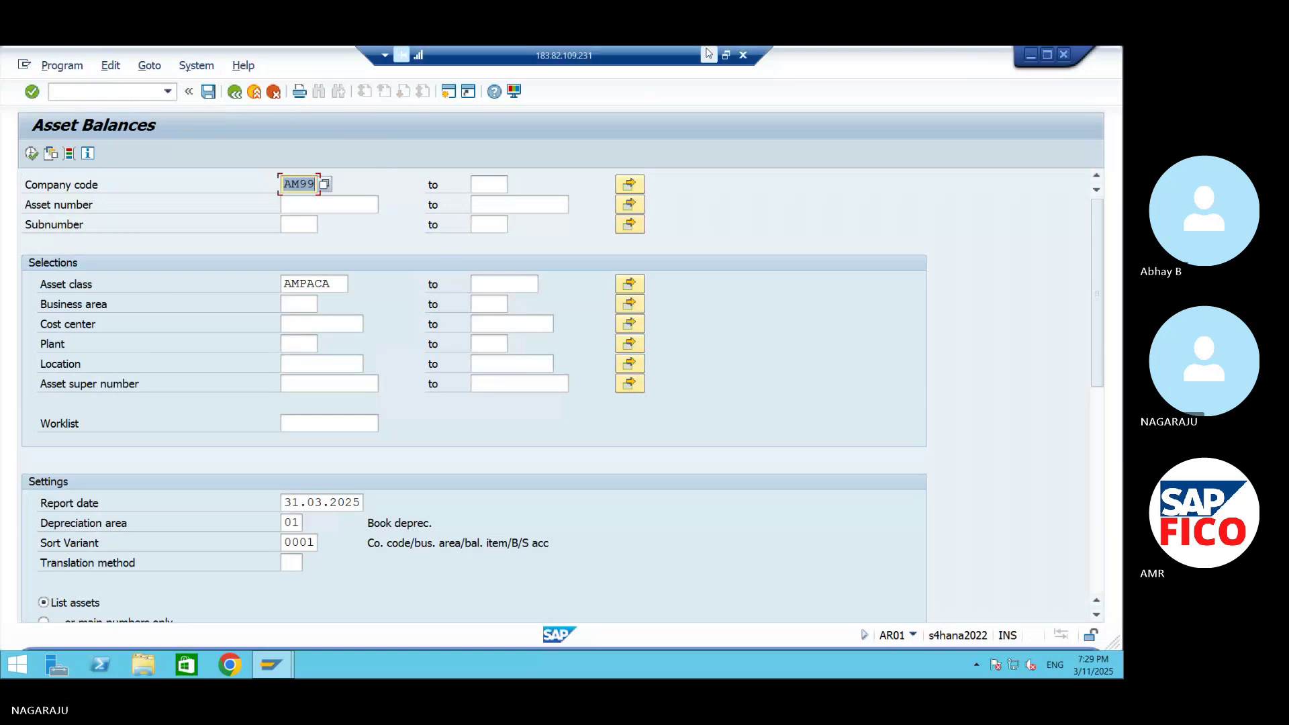
pyautogui.press('Tab')
pyautogui.press('Tab')
pyautogui.press('Tab')
pyautogui.press('Tab')
pyautogui.press('Tab')
pyautogui.press('Tab')
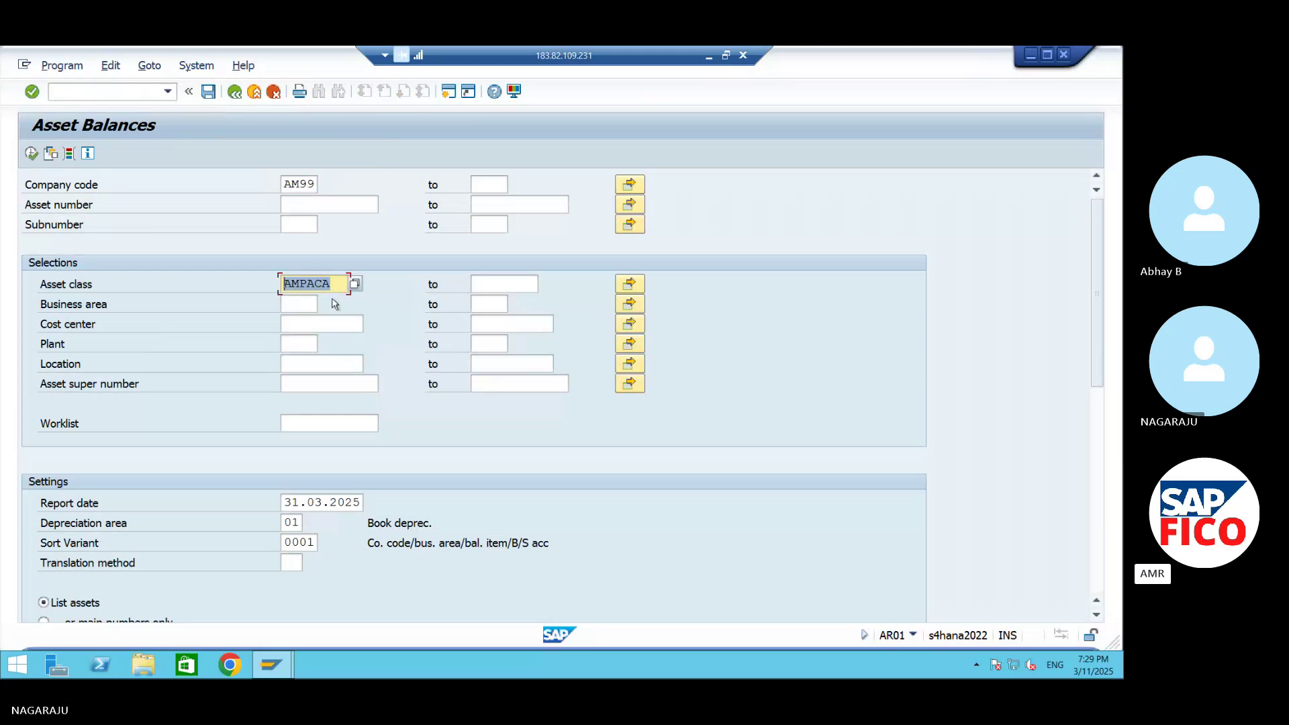
# - Try to enter the plant and machinery asset class code manually as AMPM
pyautogui.click(355, 283)
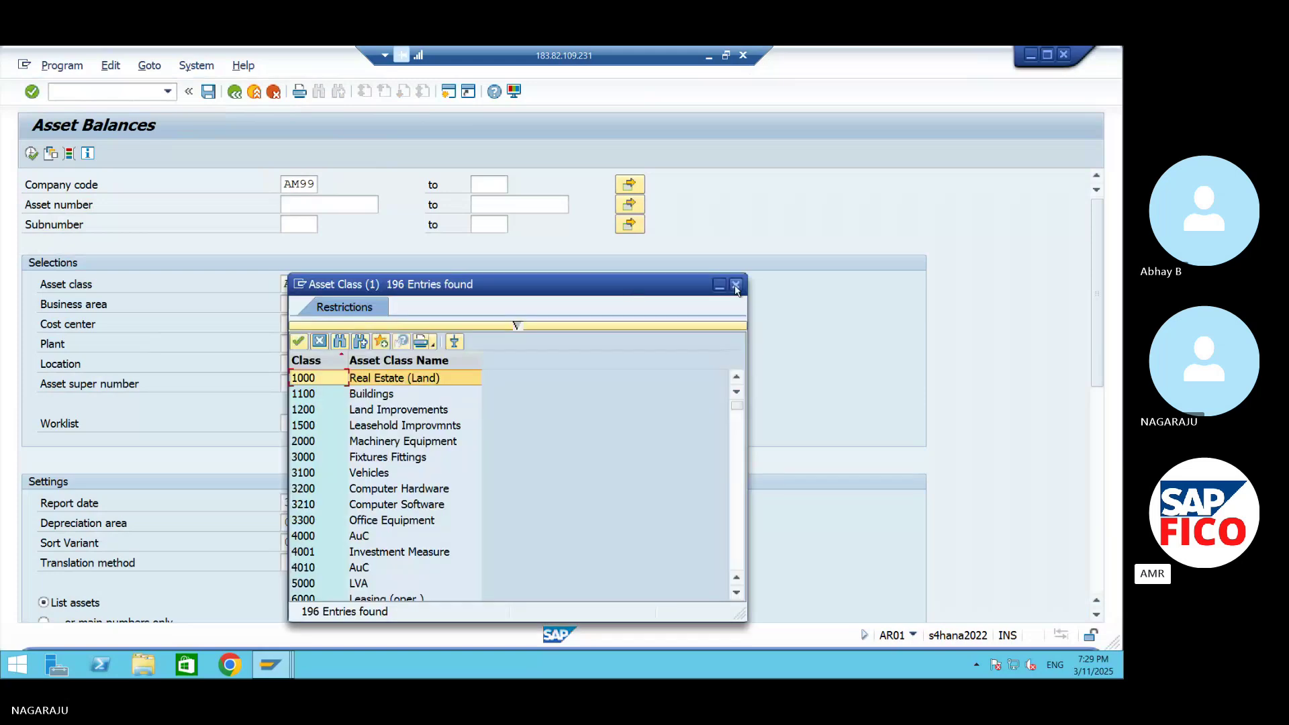
pyautogui.click(736, 286)
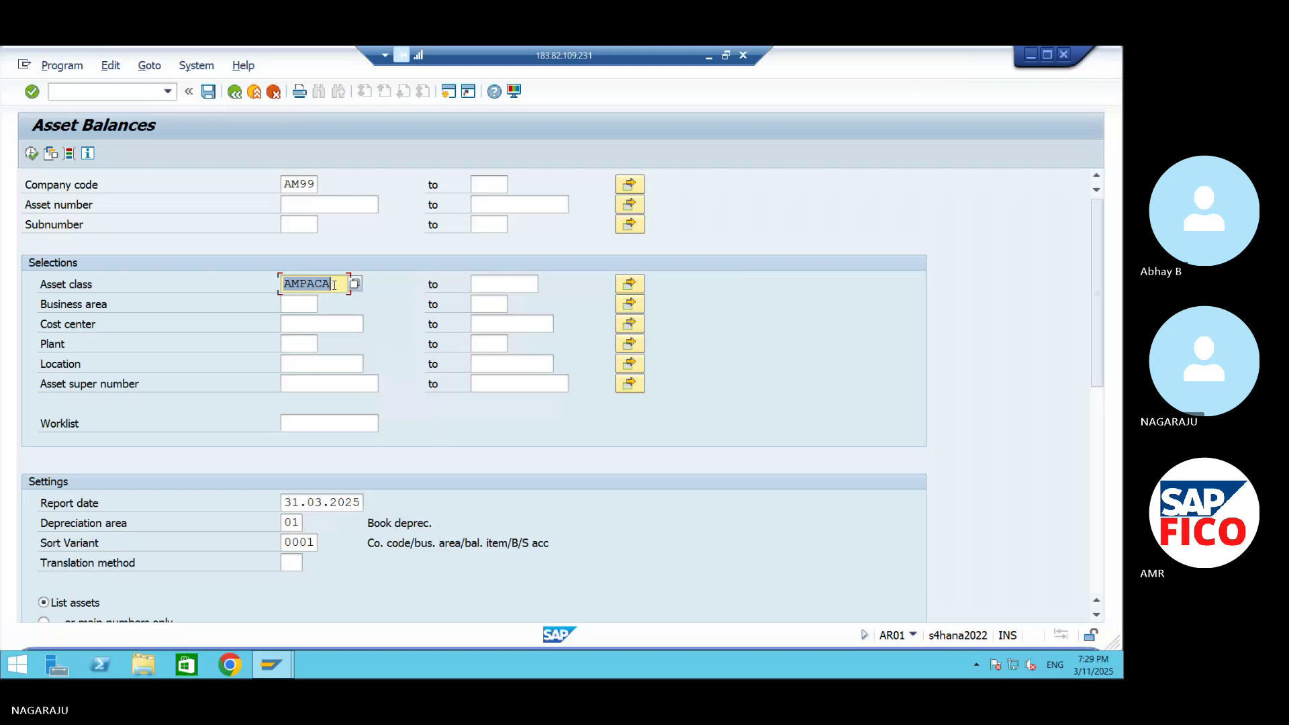
pyautogui.write('AMP')
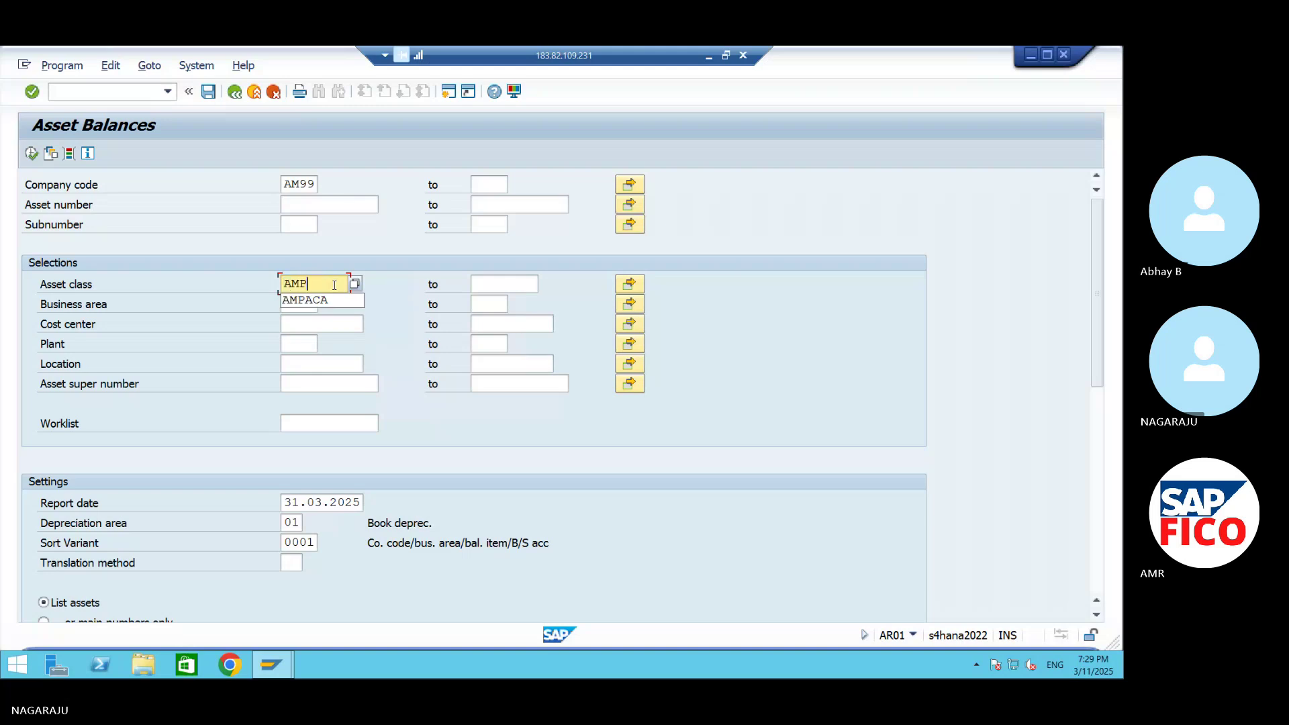
pyautogui.write('A')
pyautogui.write('C')
pyautogui.press('BackSpace')
pyautogui.press('BackSpace')
pyautogui.write('M')
pyautogui.write('A')
pyautogui.press('BackSpace')
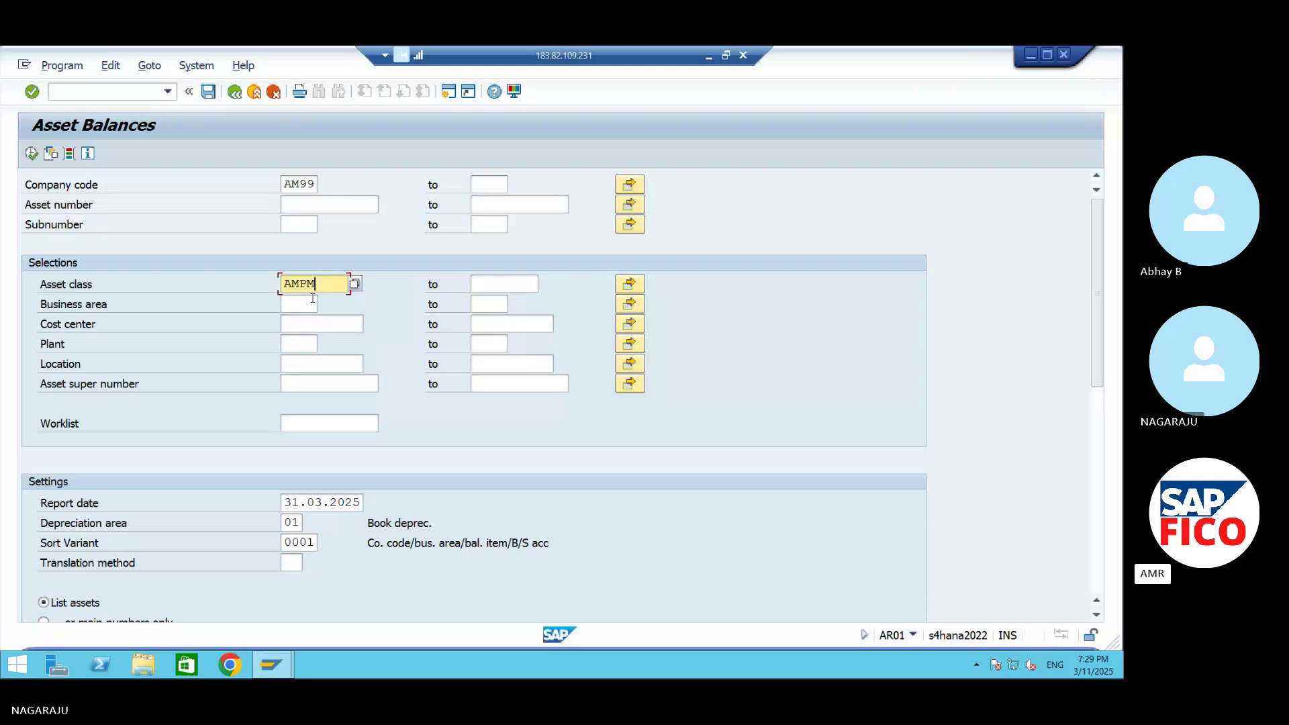
# - Search the list of possible asset classes for AM** and look through the AM99 entries
pyautogui.click(354, 284)
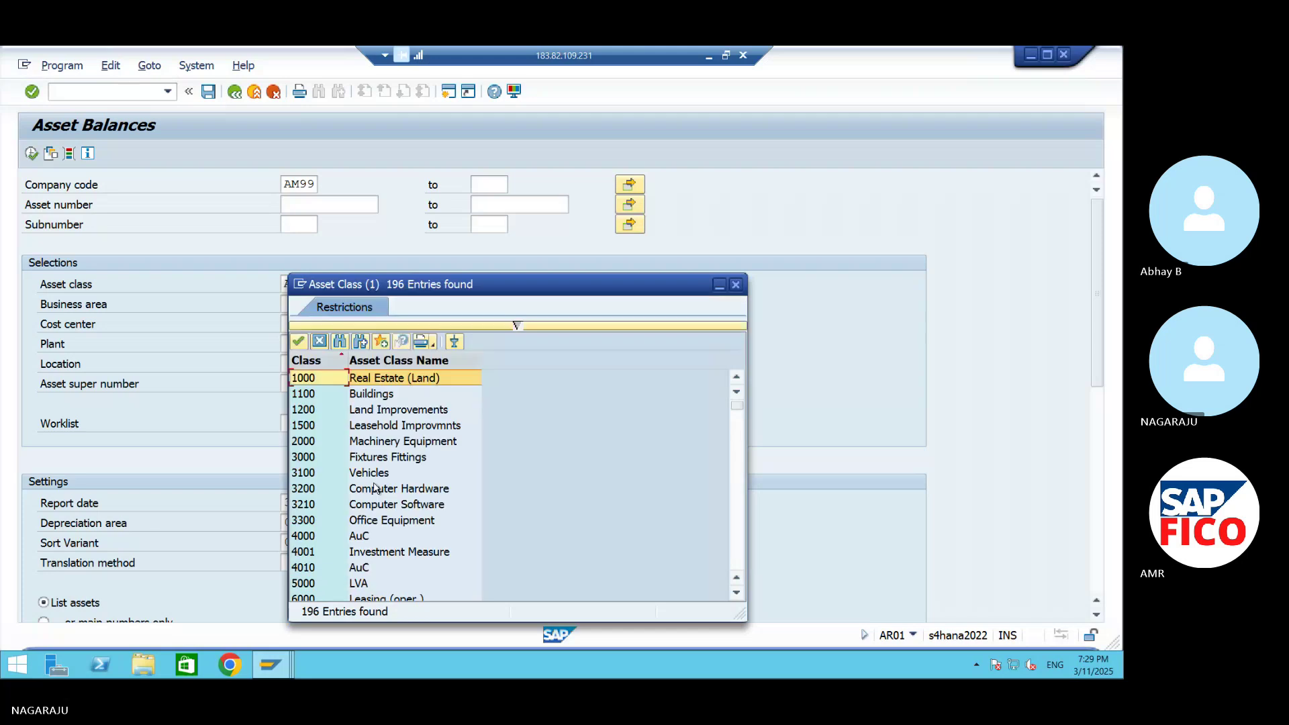
pyautogui.click(340, 344)
pyautogui.write('AM**')
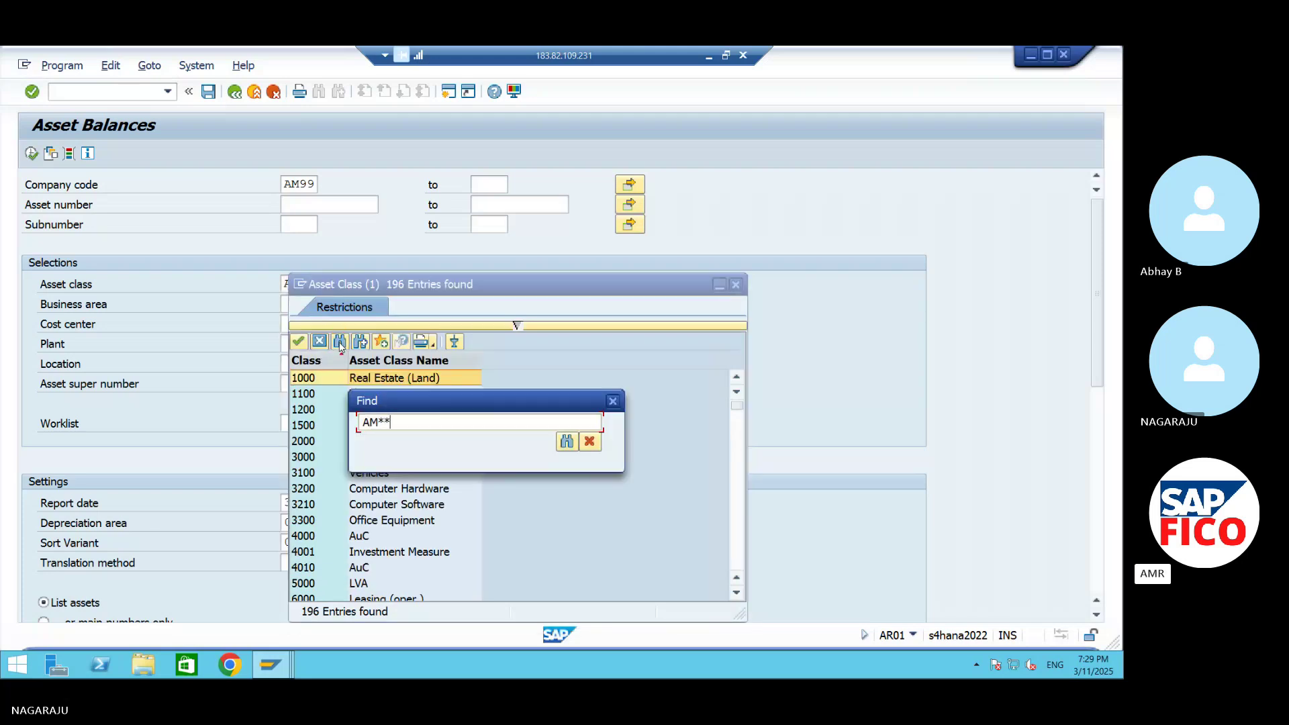
pyautogui.press('Return')
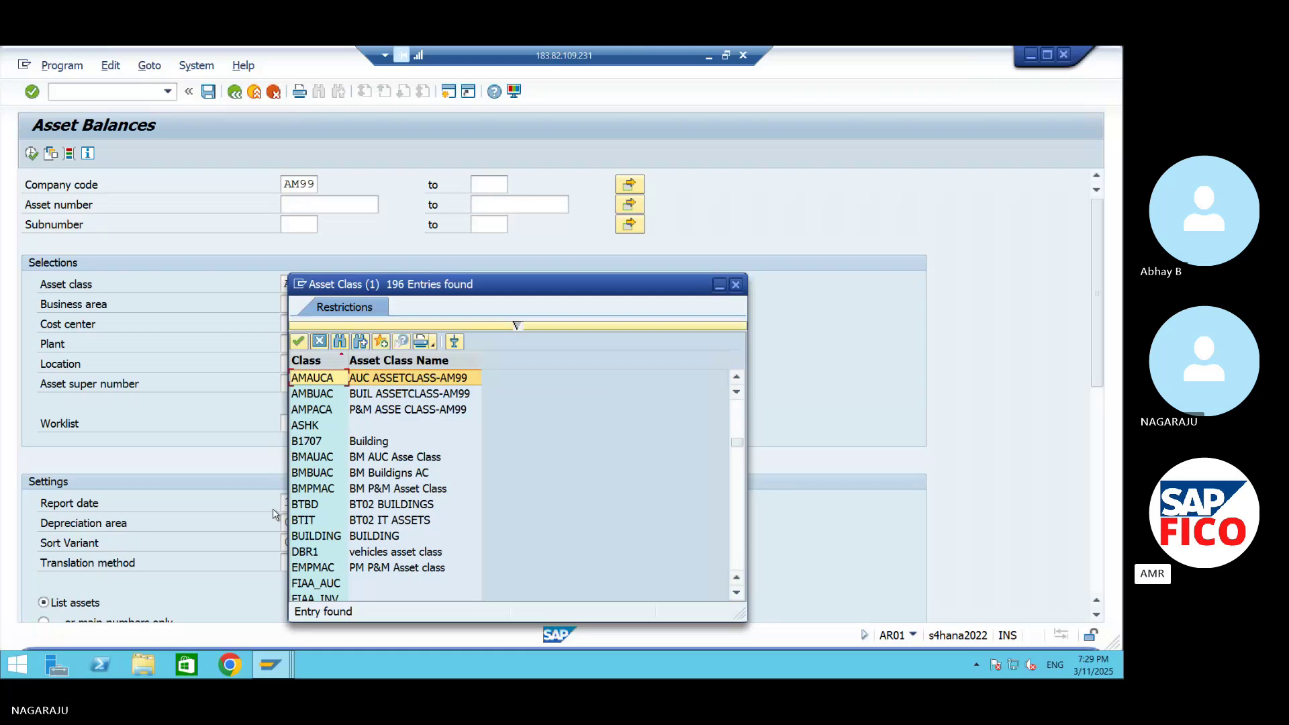
pyautogui.click(319, 399)
pyautogui.press('Down')
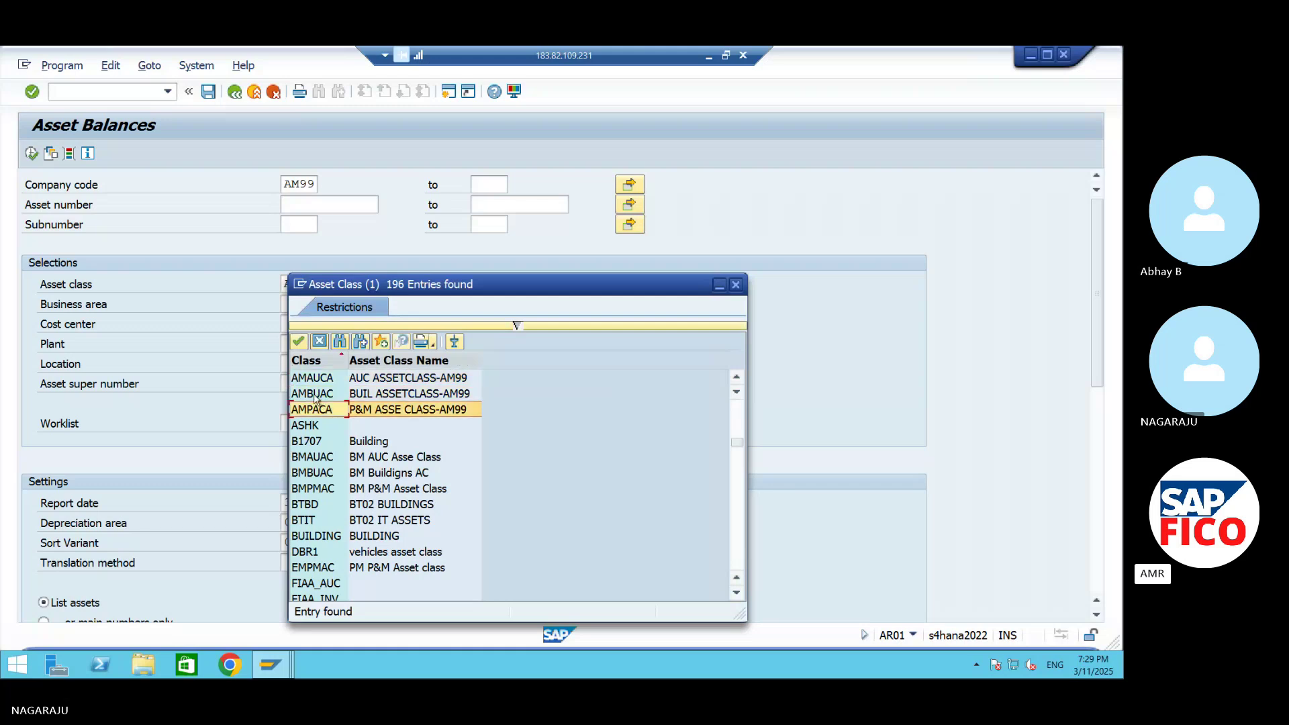
pyautogui.press('Up')
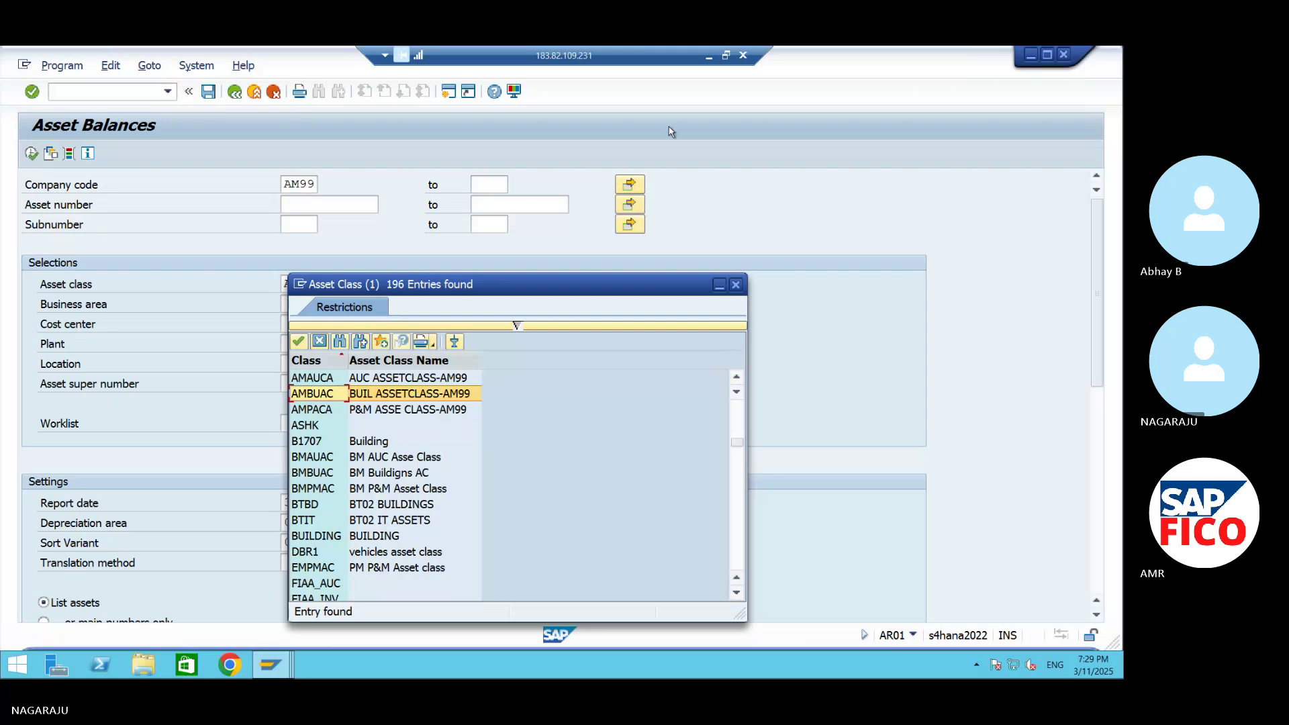
pyautogui.click(706, 57)
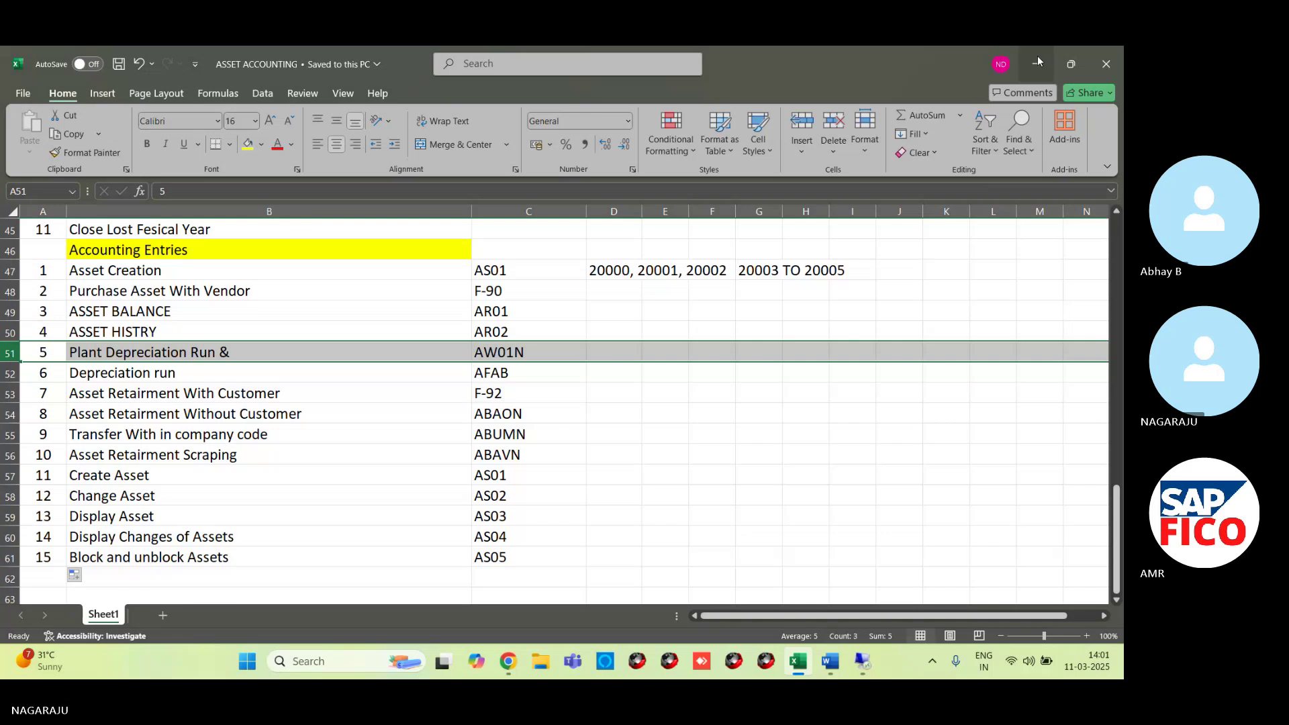
pyautogui.click(1037, 61)
pyautogui.click(509, 661)
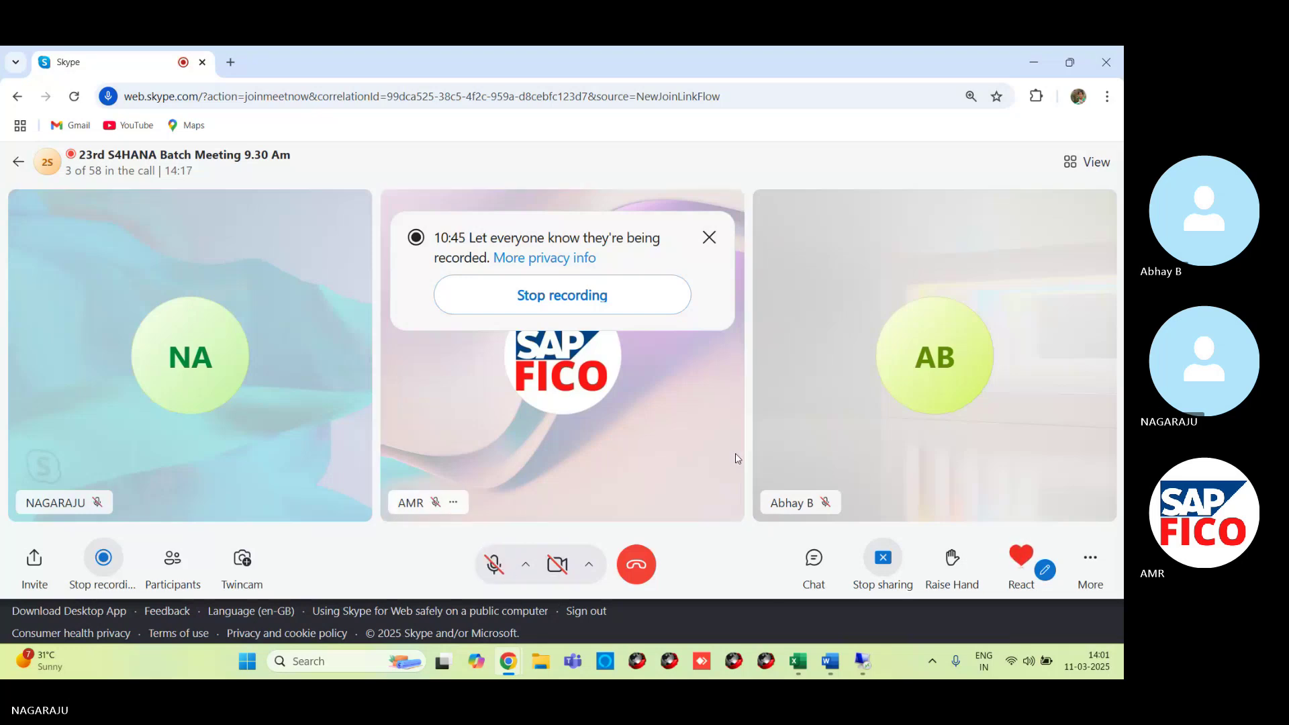
pyautogui.moveTo(866, 655)
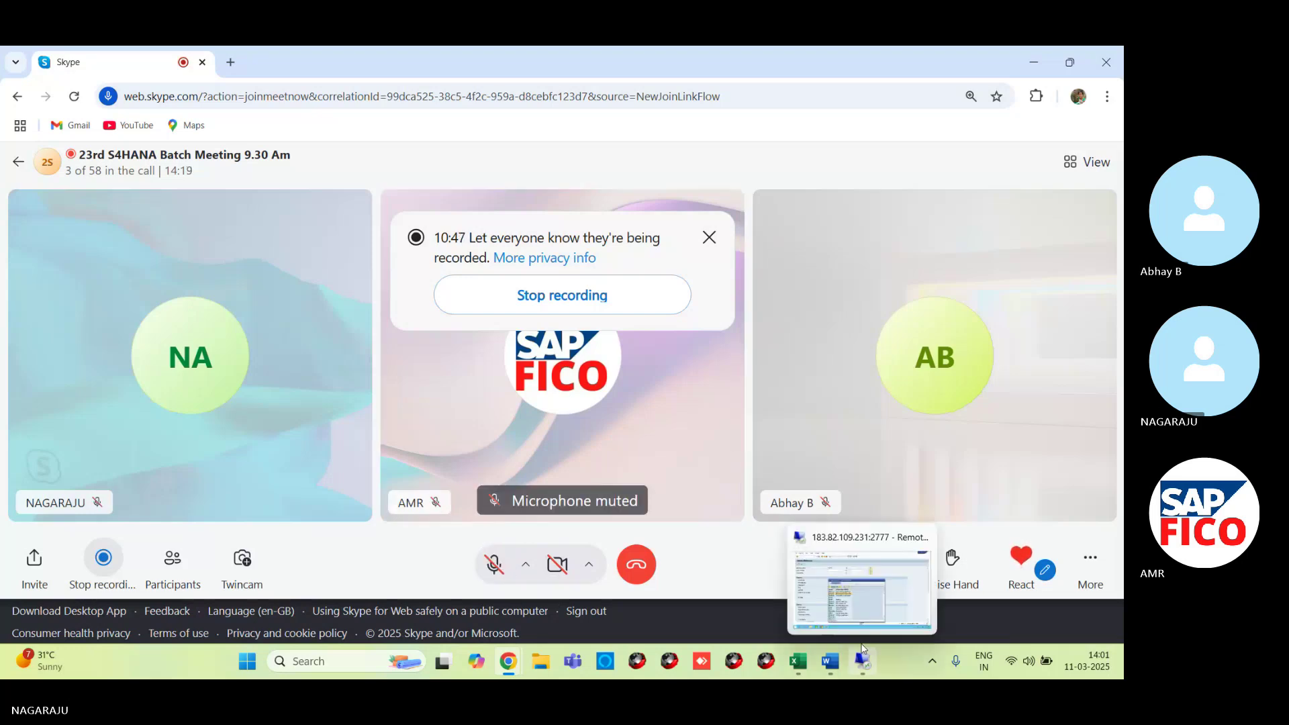
pyautogui.click(866, 588)
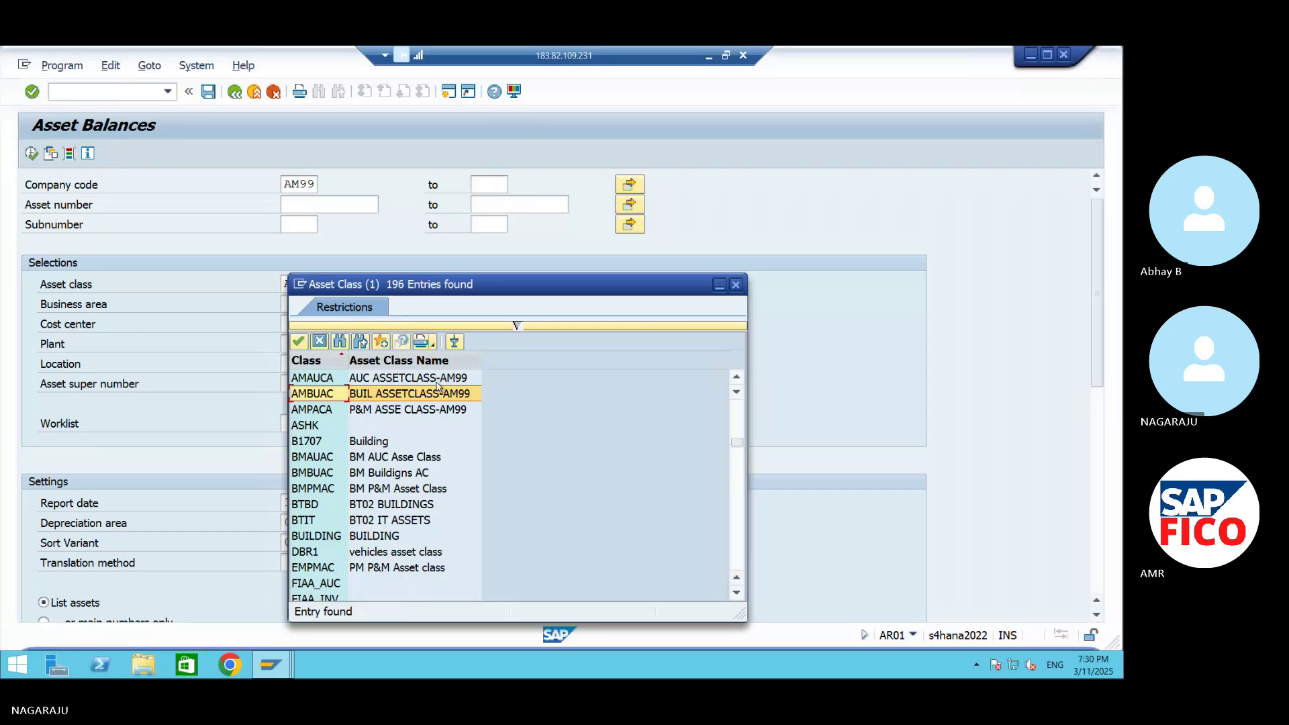
# - Choose the AM99 buildings asset class AMBUAC from the list and run the asset balances report for it
pyautogui.click(396, 415)
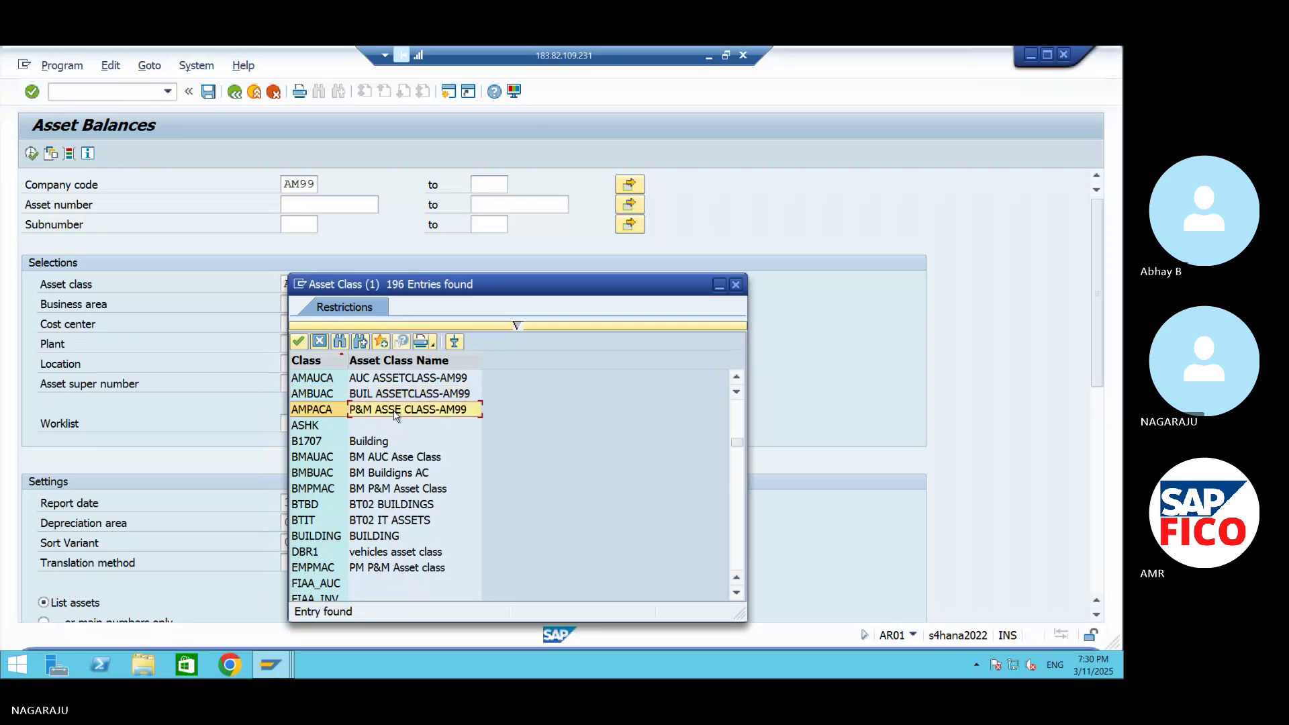
pyautogui.click(379, 396)
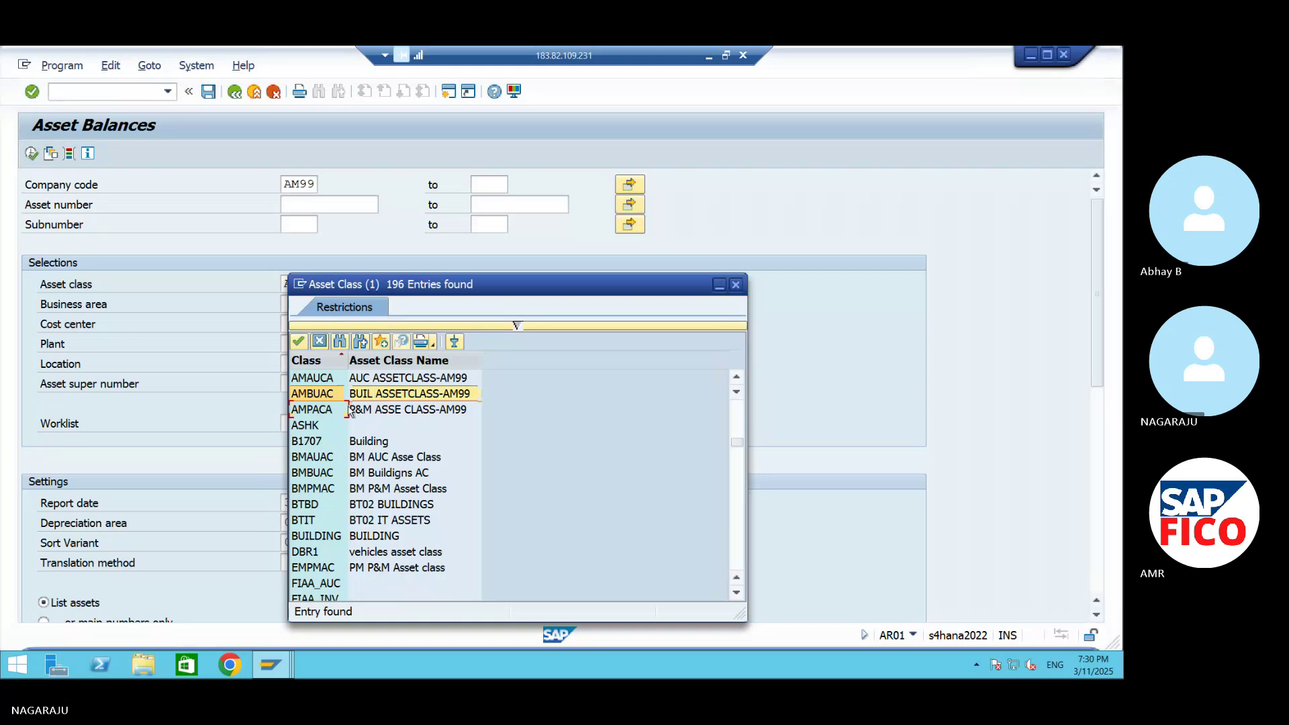
pyautogui.click(348, 411)
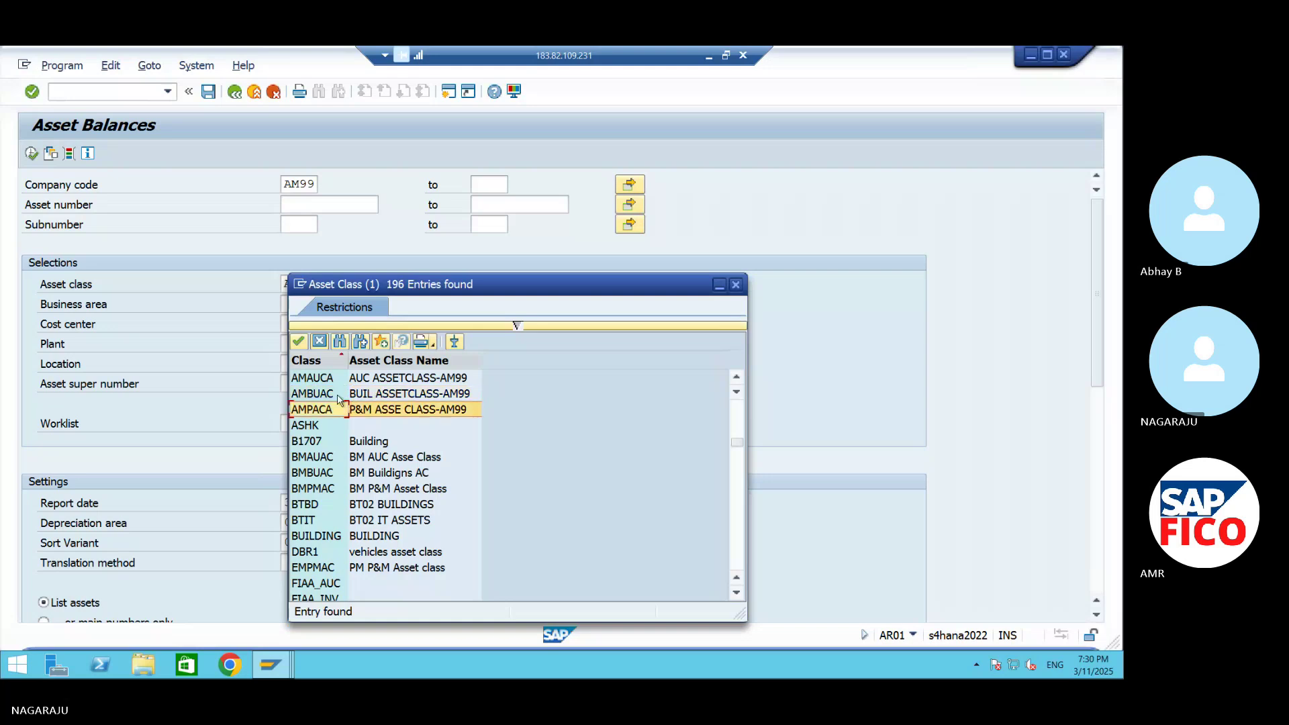
pyautogui.click(335, 396)
pyautogui.click(329, 379)
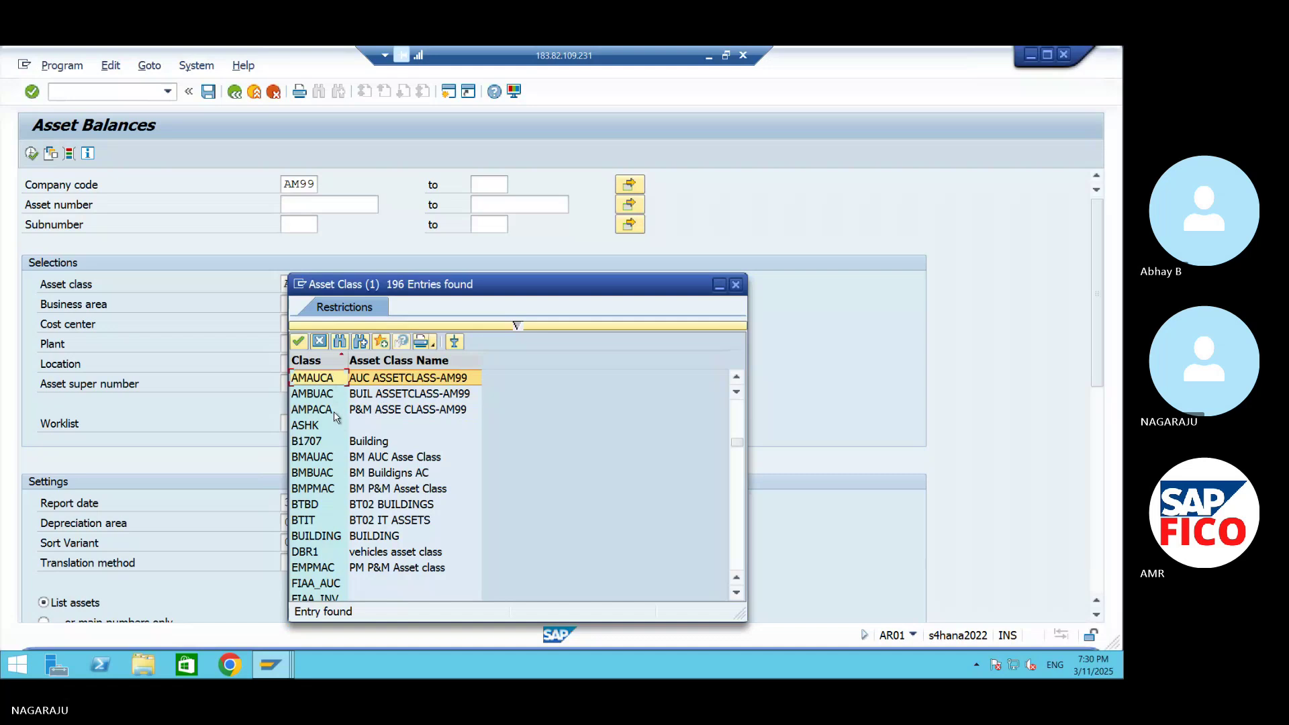
pyautogui.click(335, 411)
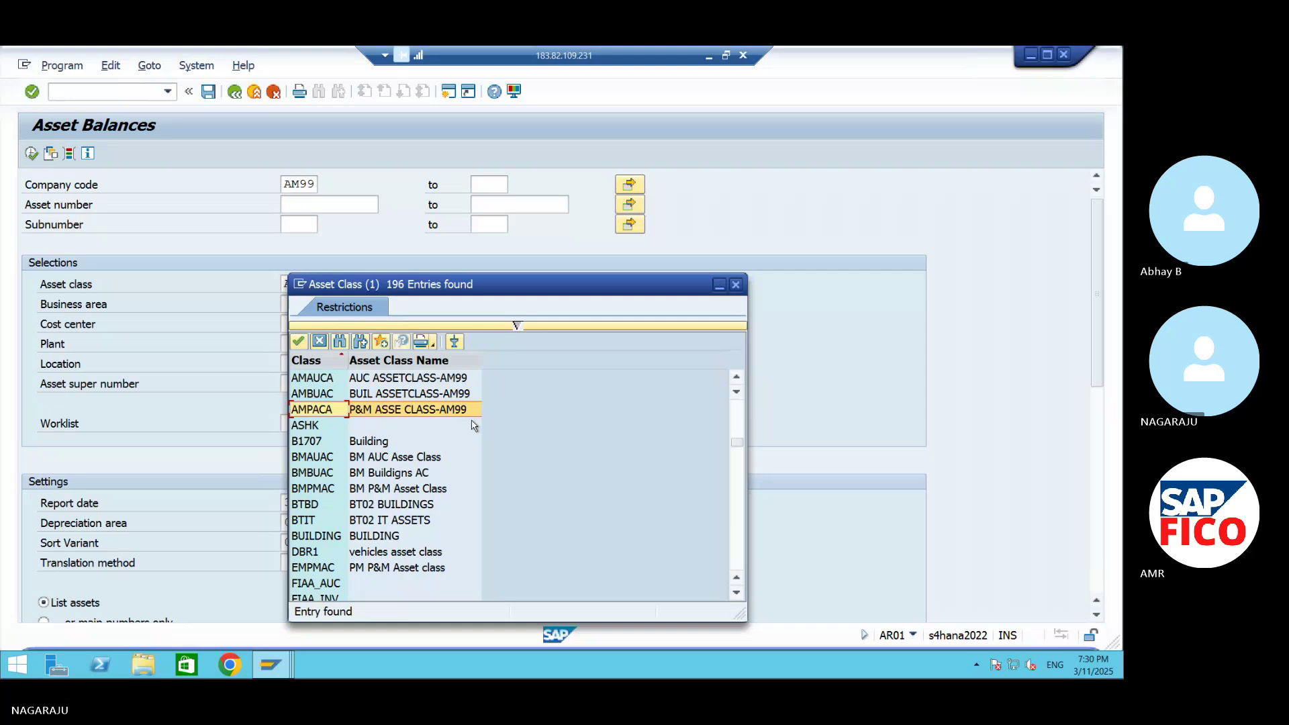
pyautogui.click(403, 394)
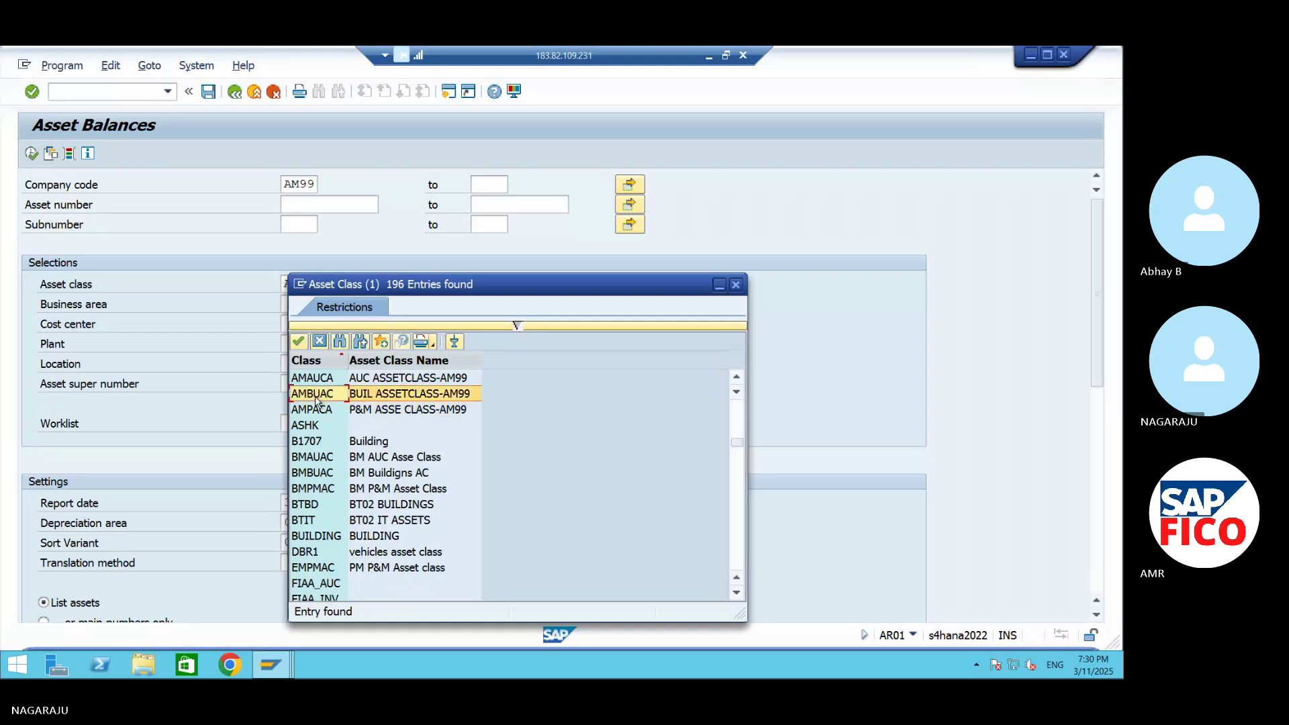
pyautogui.click(300, 341)
pyautogui.click(31, 157)
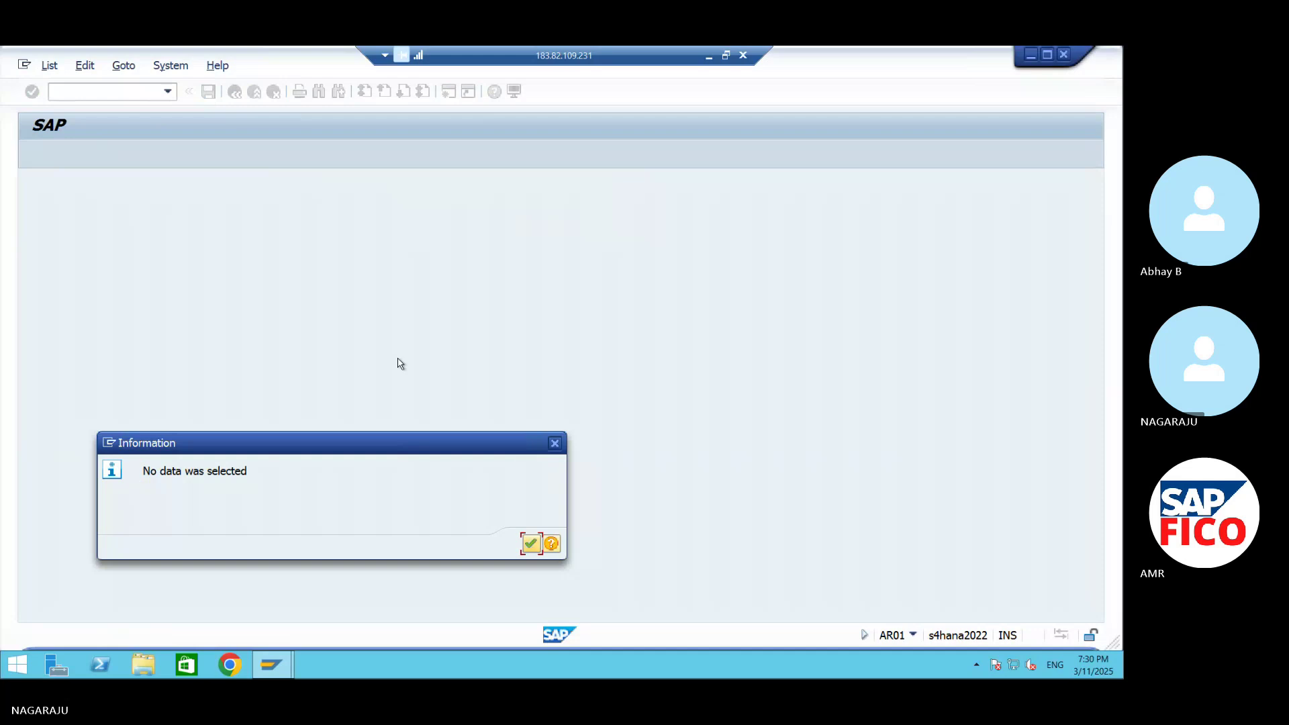
pyautogui.click(535, 545)
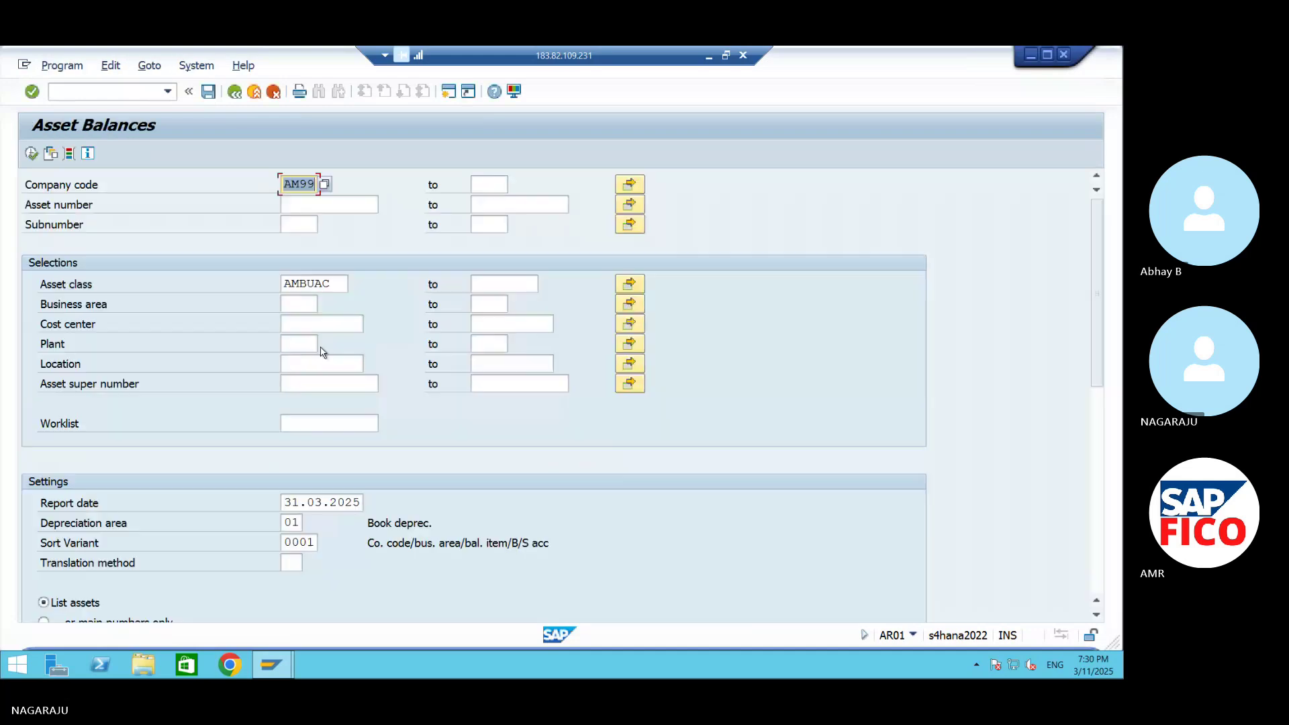
# - Search the list of possible asset classes for AM9 and select the AM99 plant and machinery class AMPACA
pyautogui.click(330, 284)
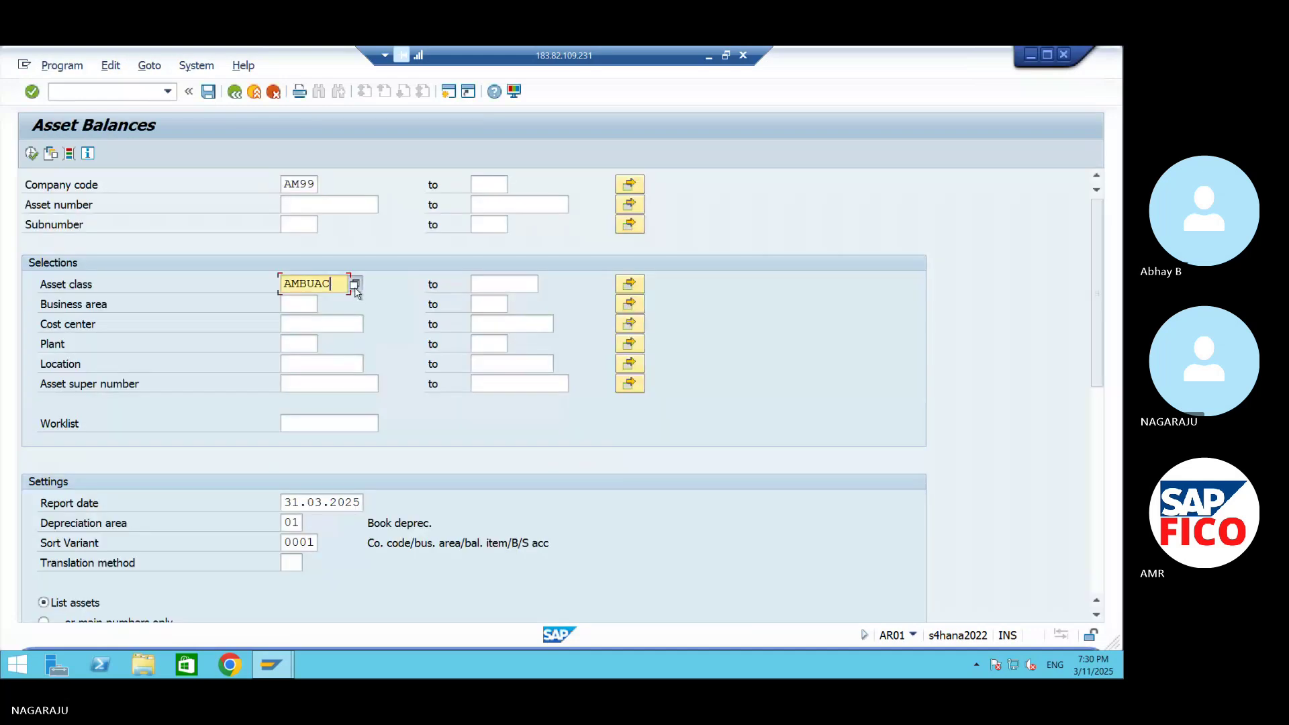
pyautogui.click(355, 285)
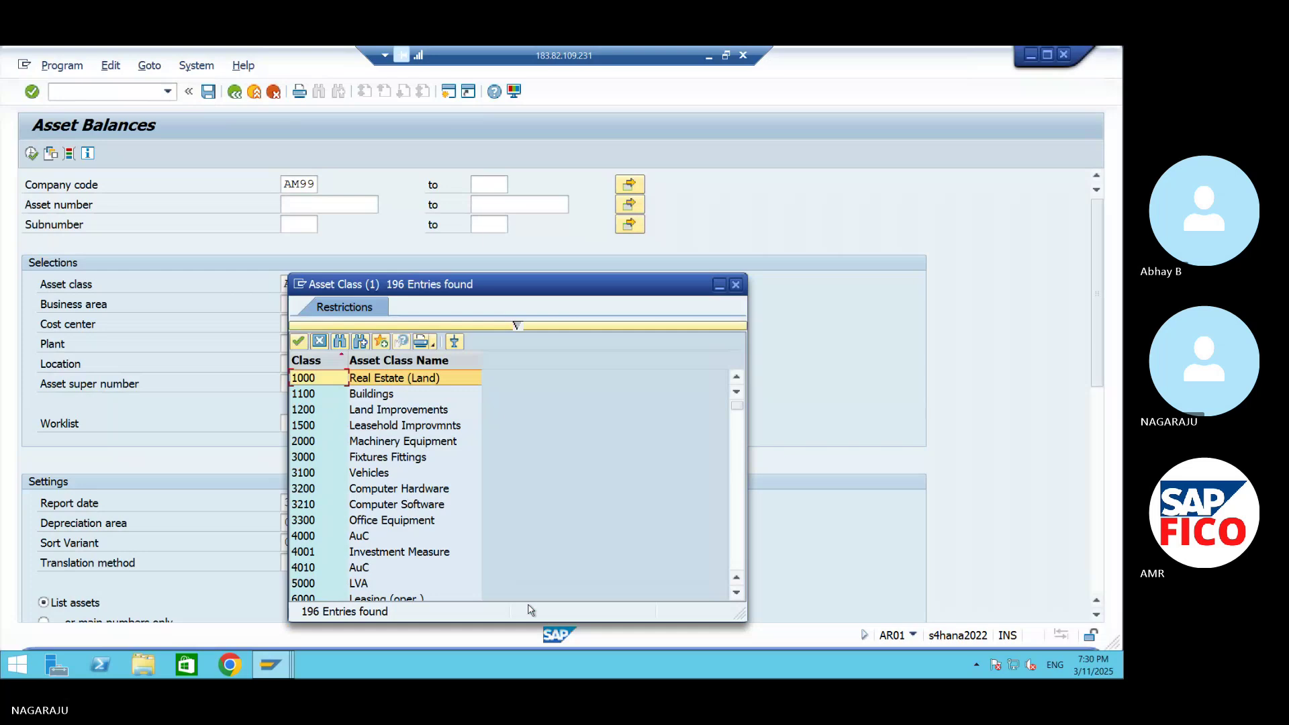
pyautogui.click(341, 341)
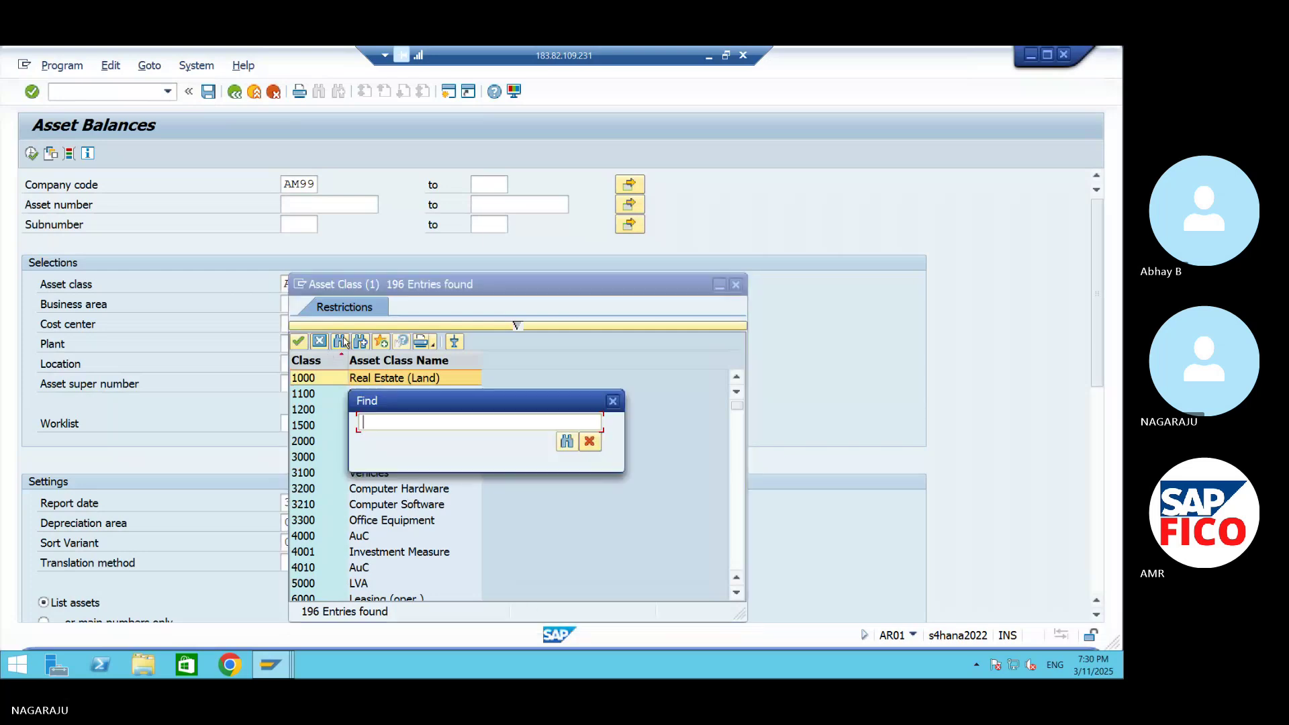
pyautogui.write('A')
pyautogui.write('M9')
pyautogui.press('Return')
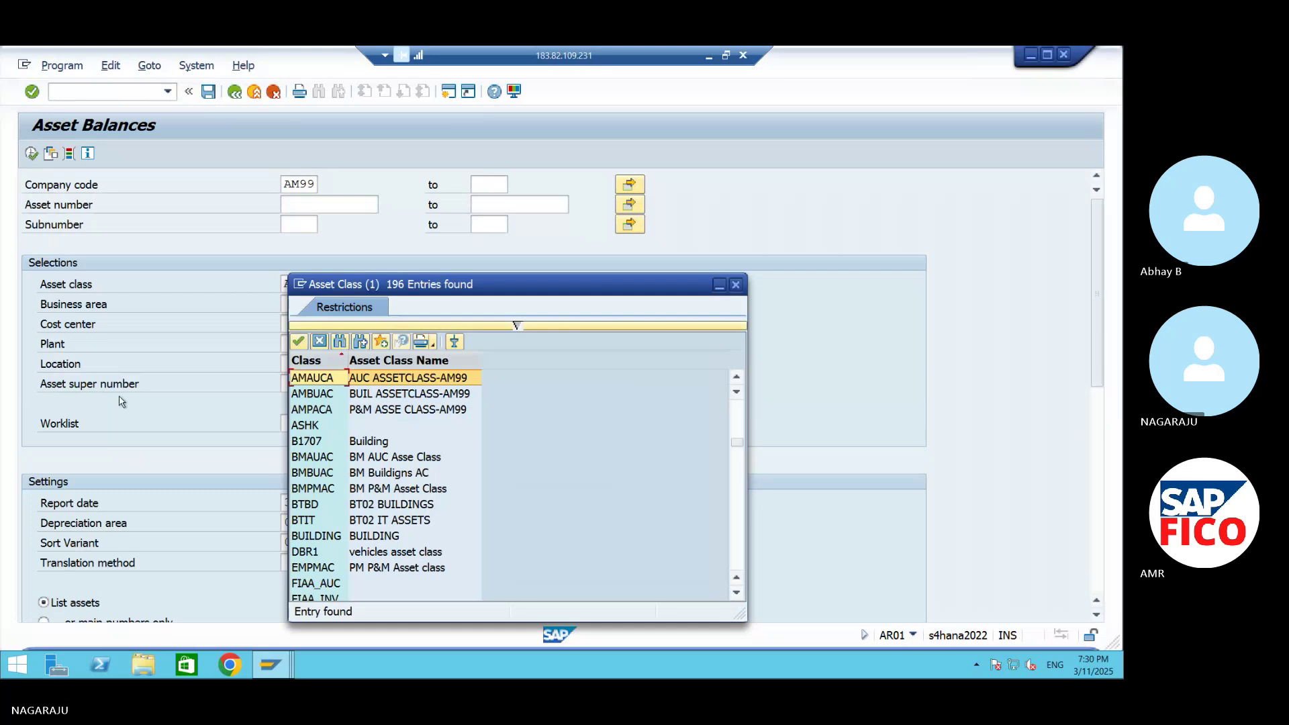
pyautogui.click(300, 411)
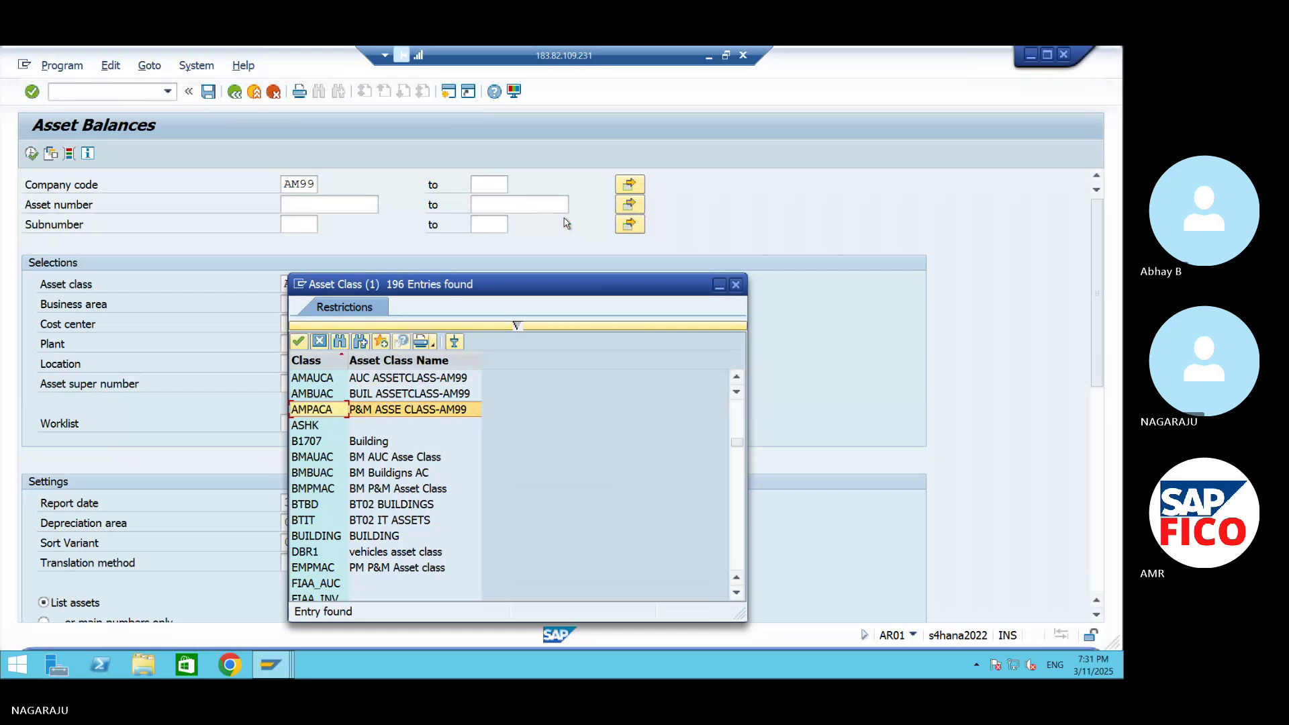
# - Switch to the Skype meeting, mute the microphone and return to the remote SAP session
pyautogui.click(708, 55)
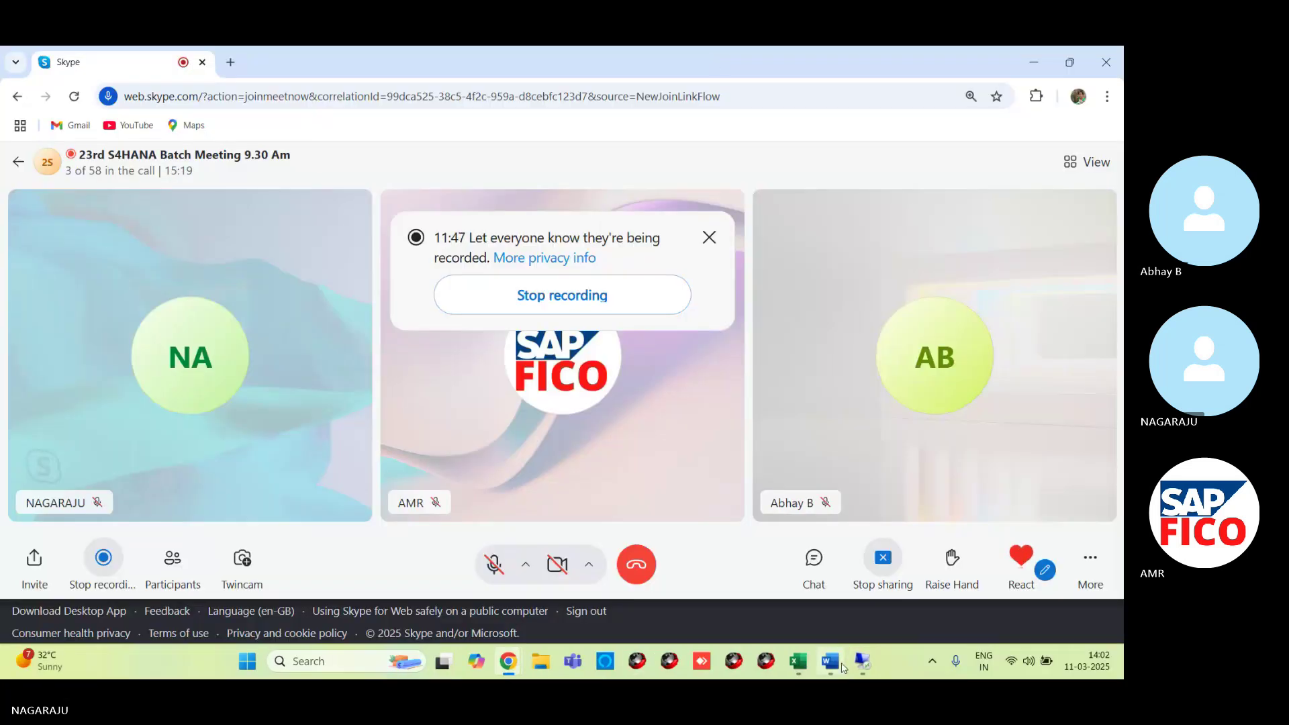
pyautogui.moveTo(862, 662)
pyautogui.click(834, 618)
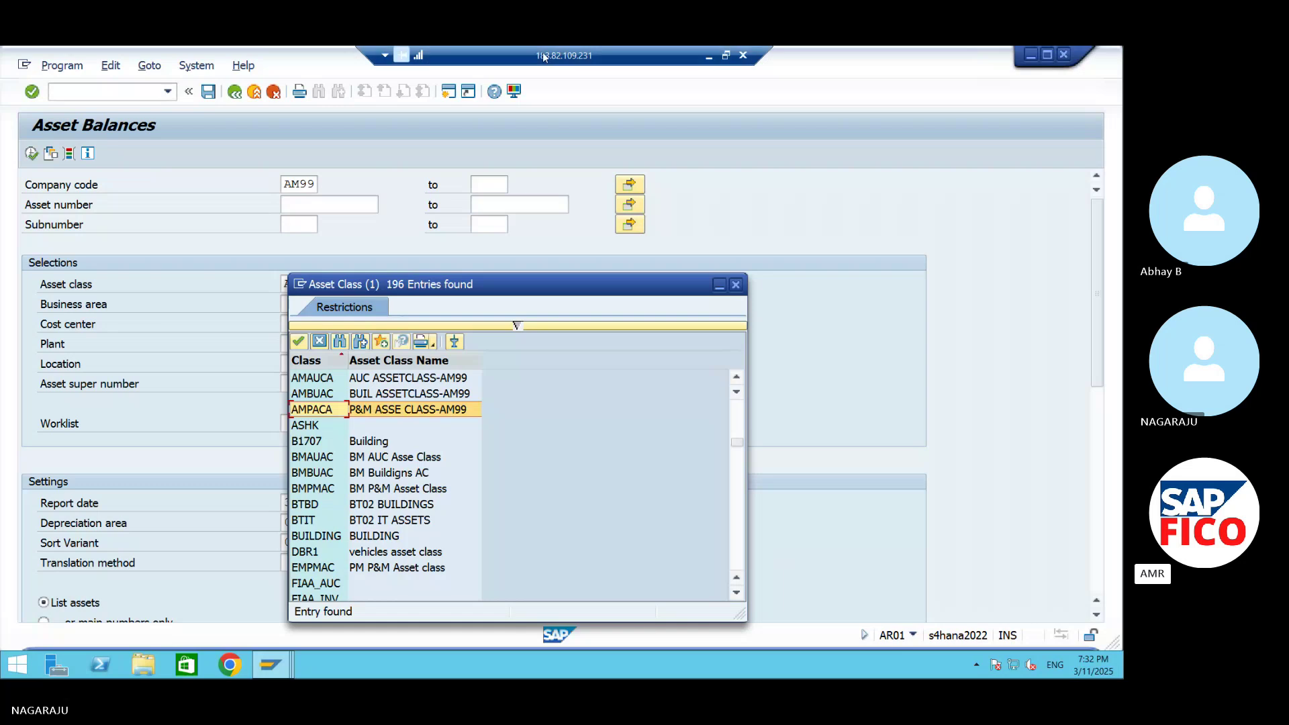
pyautogui.click(705, 57)
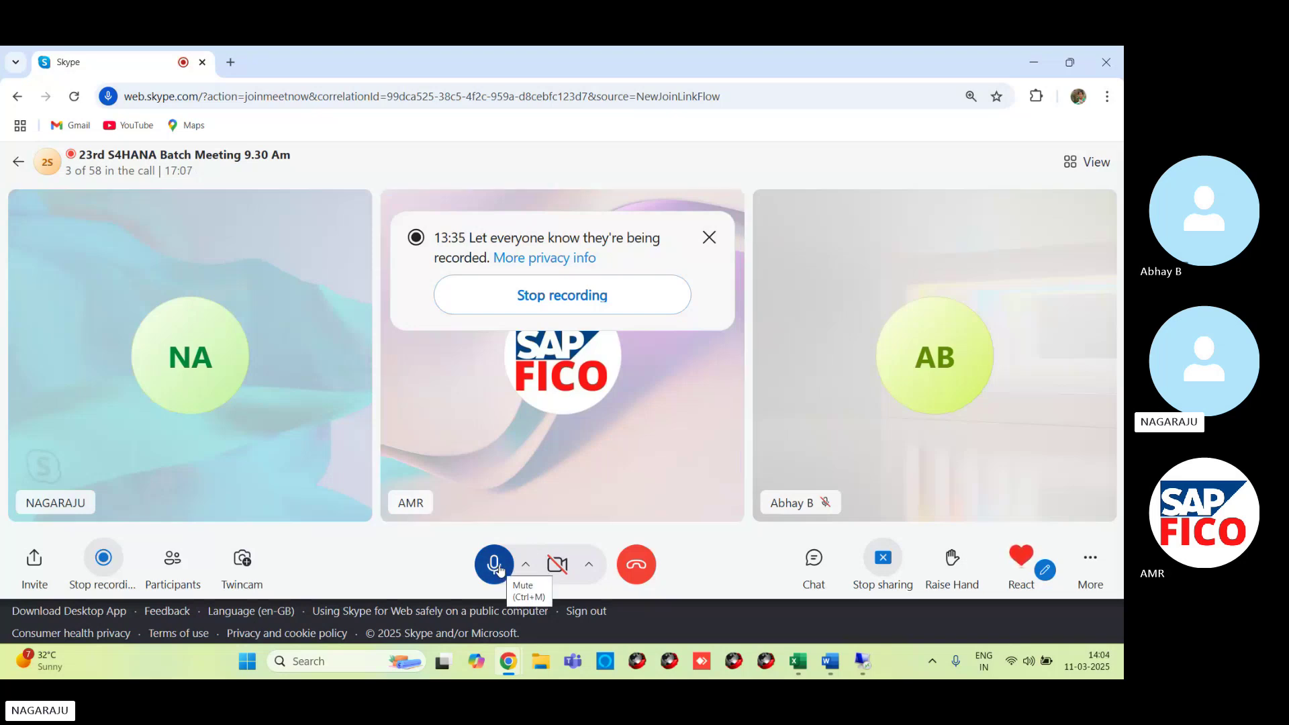
pyautogui.click(498, 569)
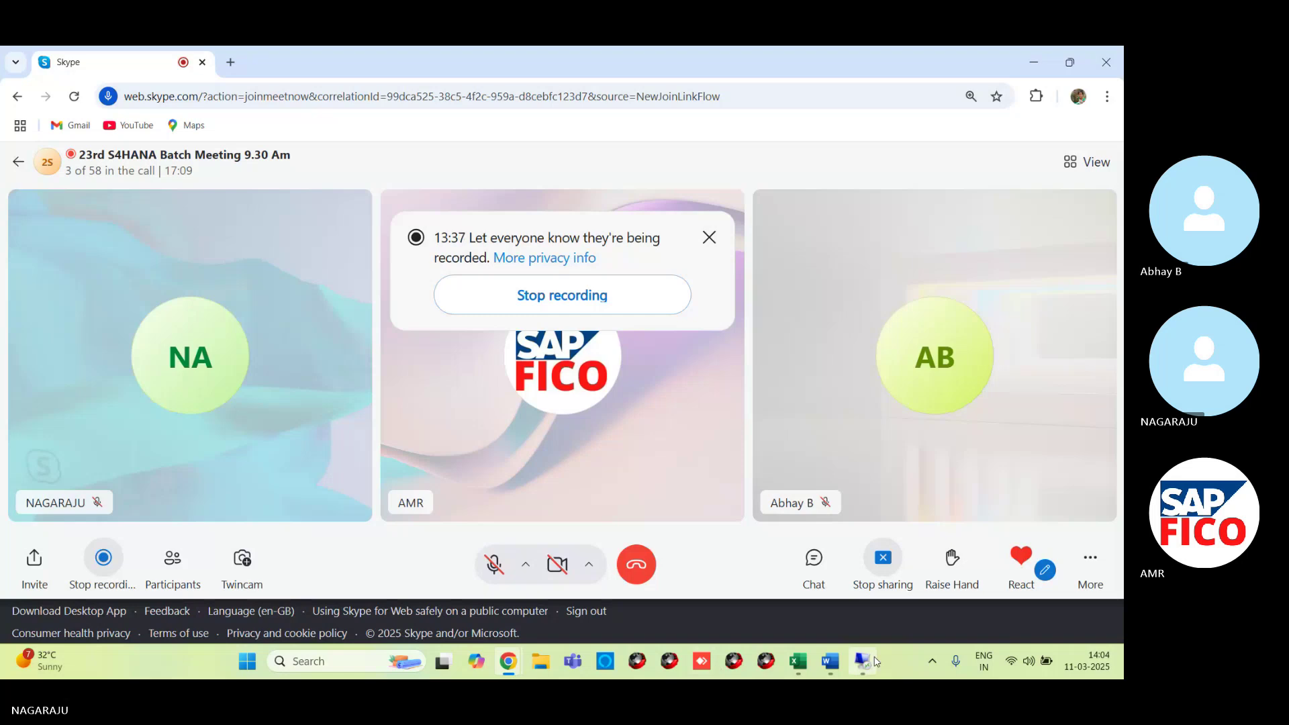
pyautogui.click(863, 662)
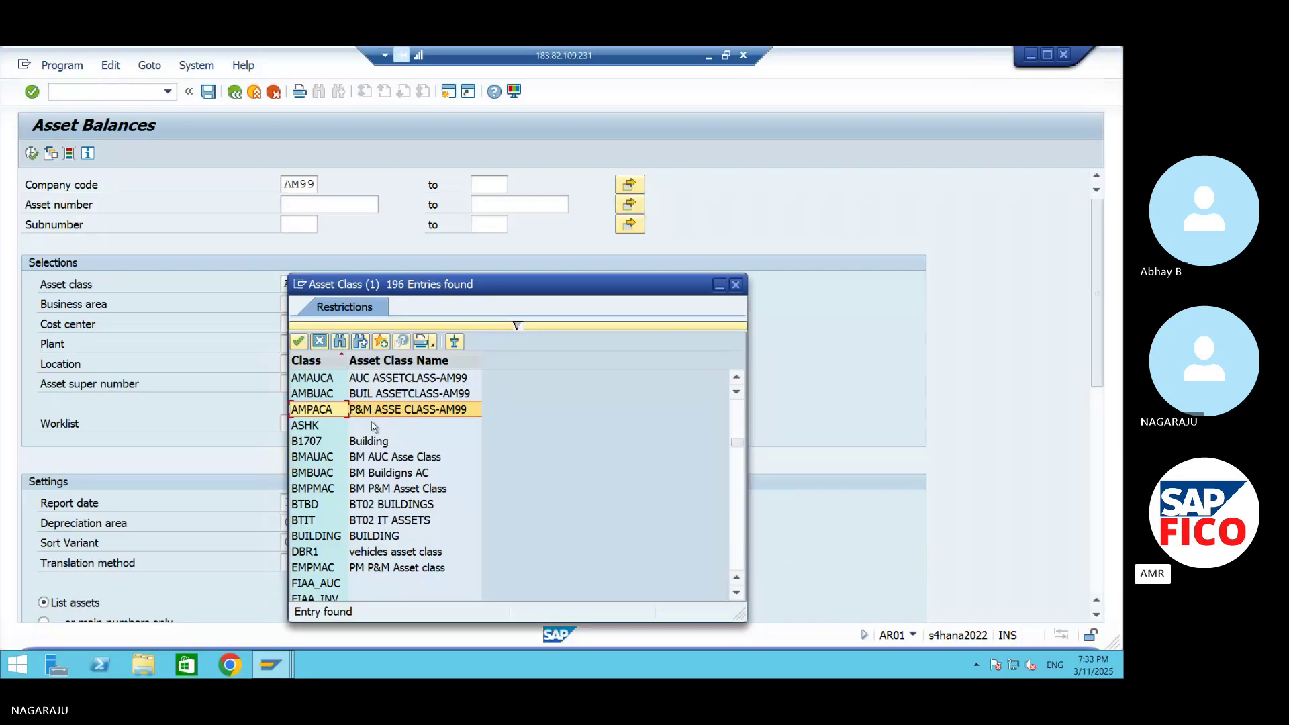
# - Apply asset class AMPACA, run the asset balances report as of 31.03.2025 and return to the selection screen
pyautogui.click(299, 342)
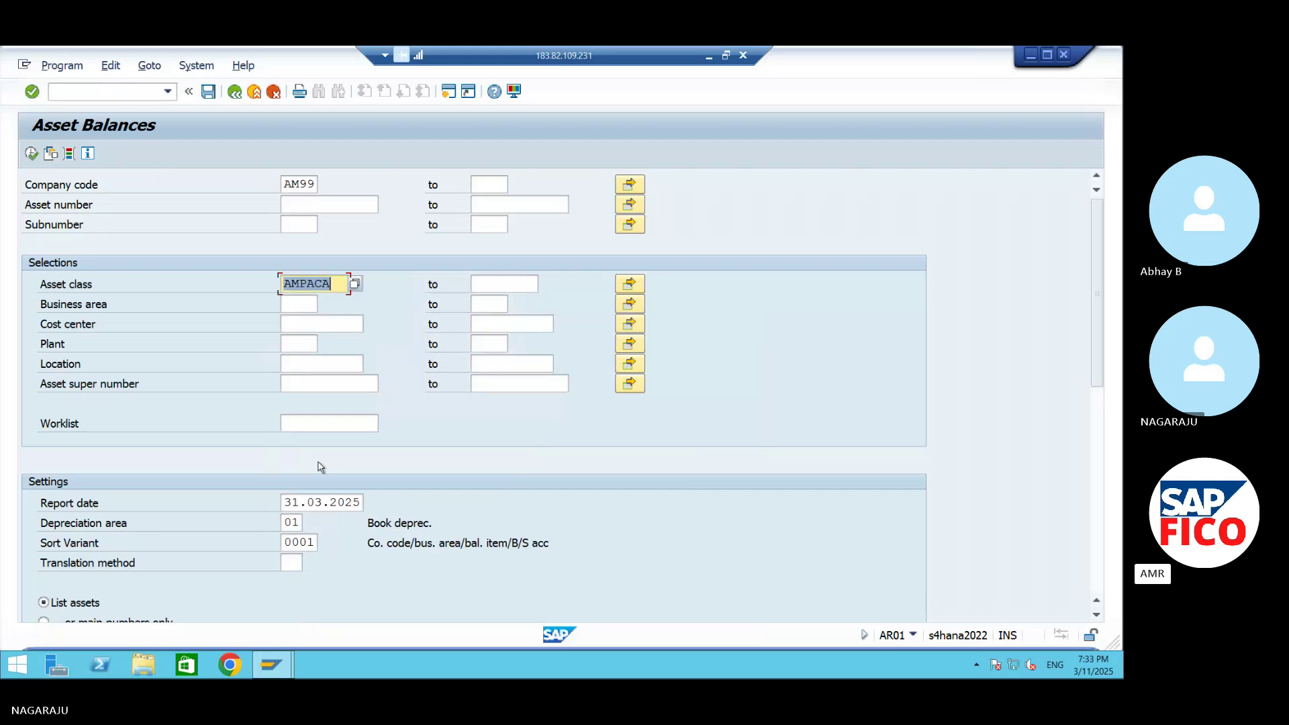
pyautogui.click(32, 153)
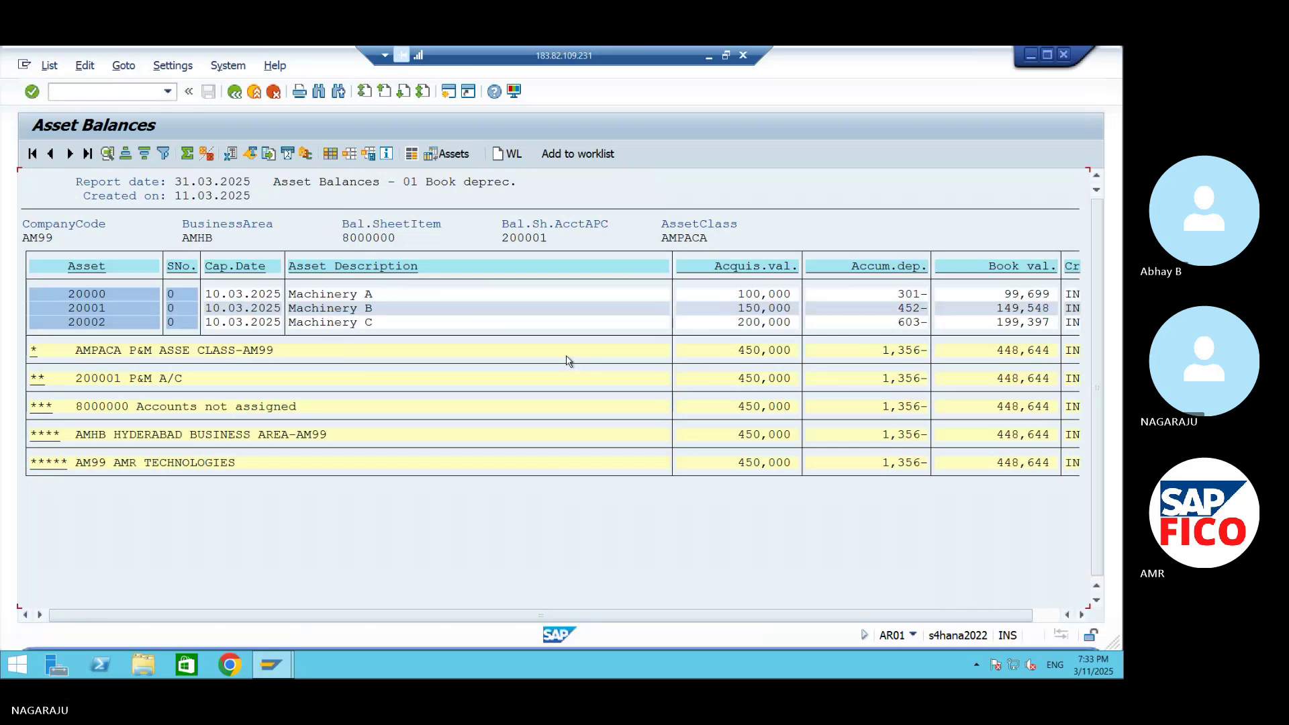
pyautogui.click(333, 156)
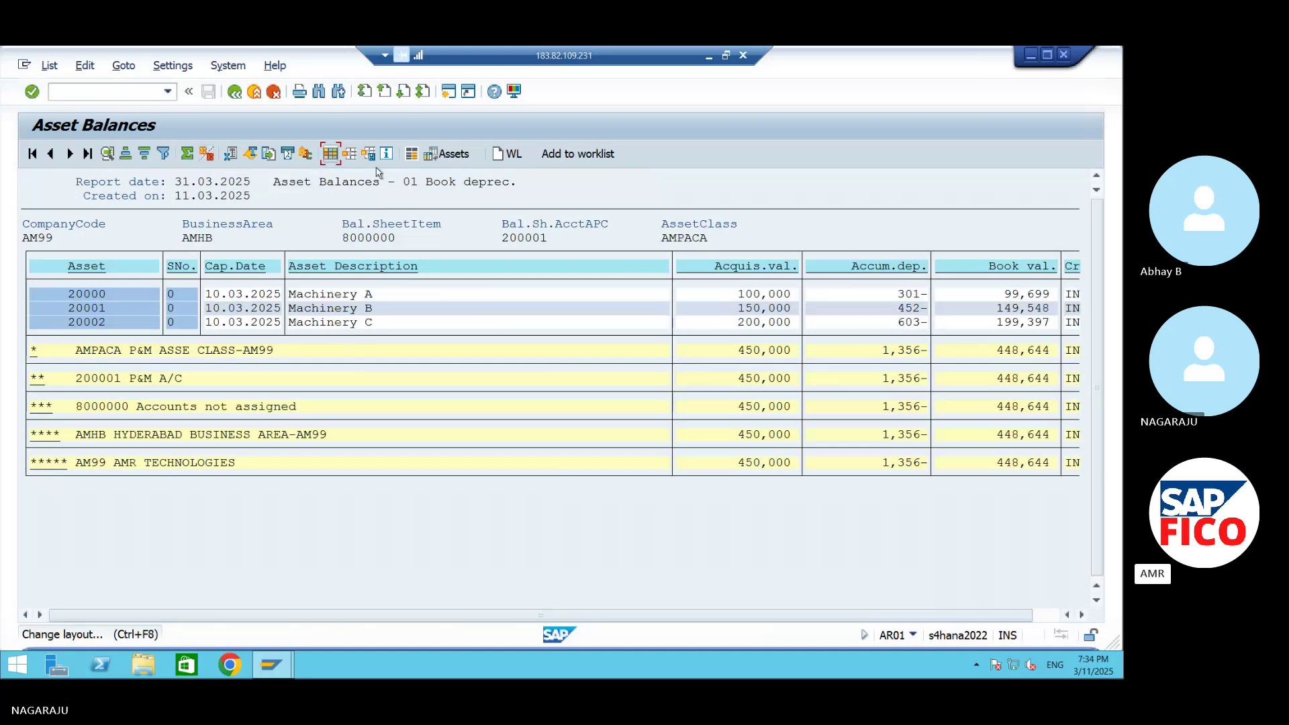
pyautogui.click(234, 92)
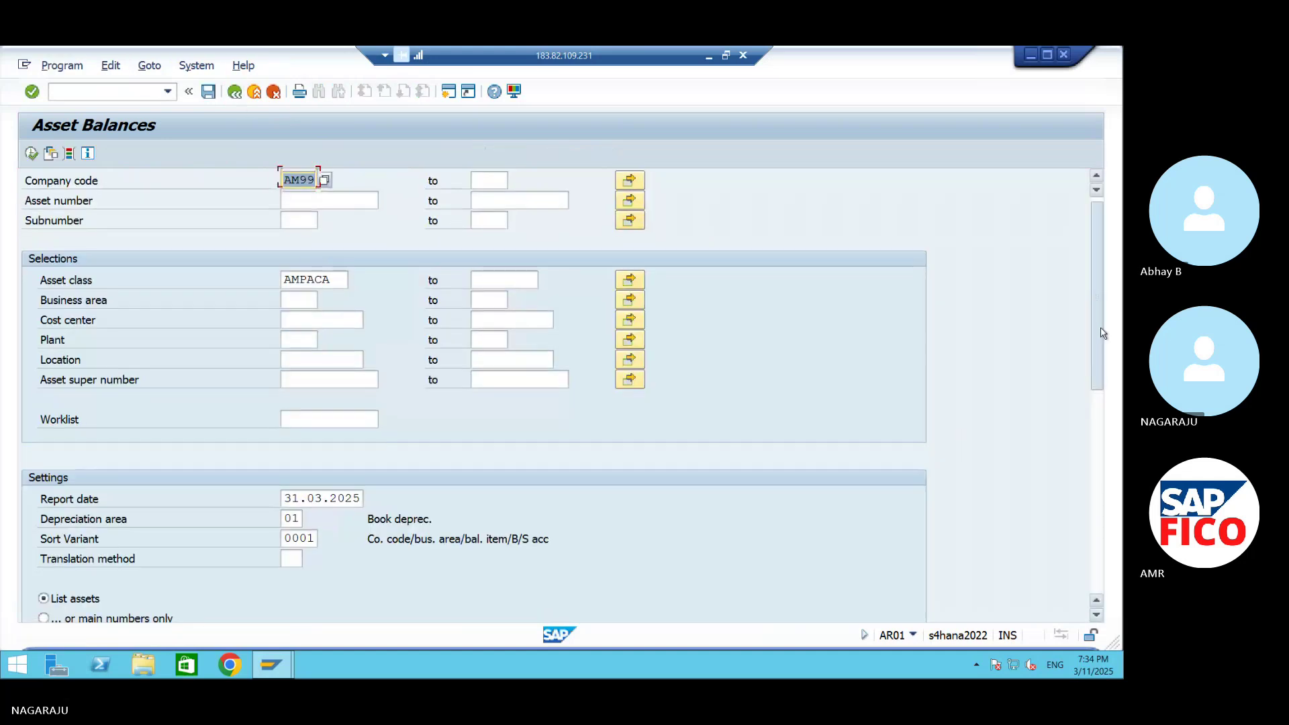
# - Set the report date to 31.12.2024, rerun the asset balances report for class AMPACA and return to the selection screen
pyautogui.scroll(-1, 1101, 336)
pyautogui.scroll(-4, 1103, 345)
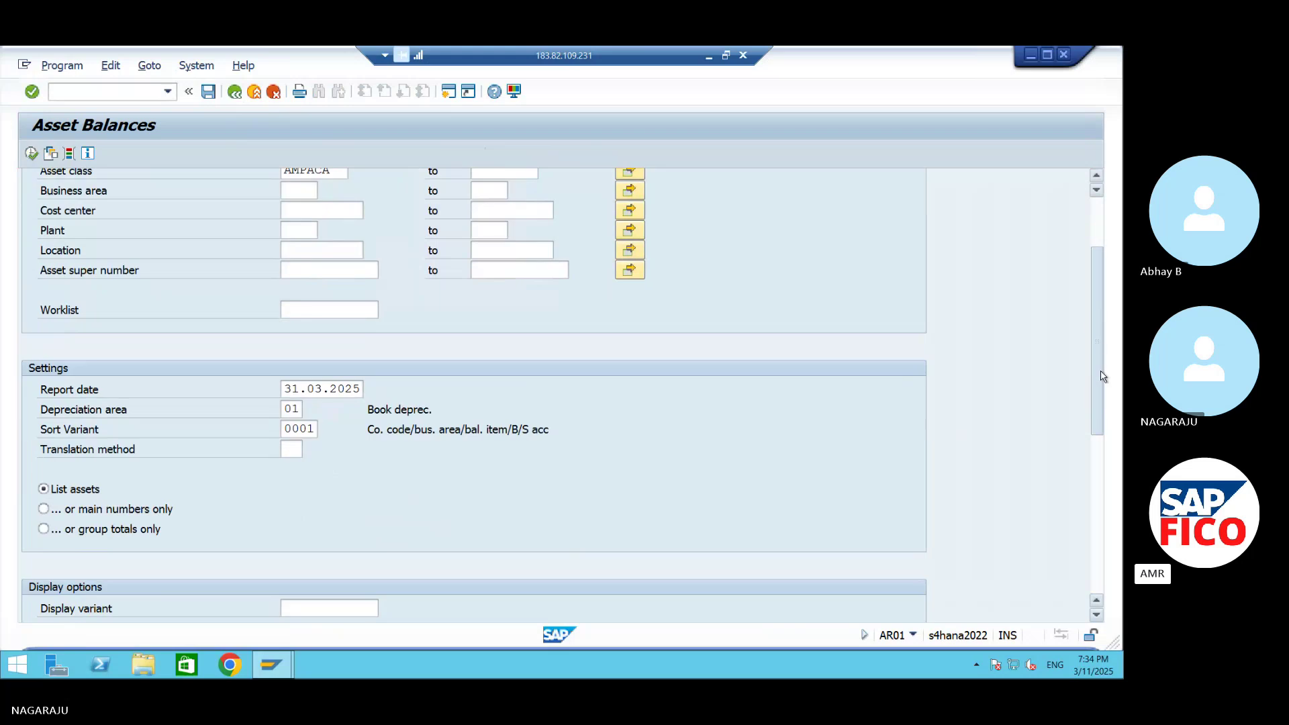
pyautogui.click(329, 390)
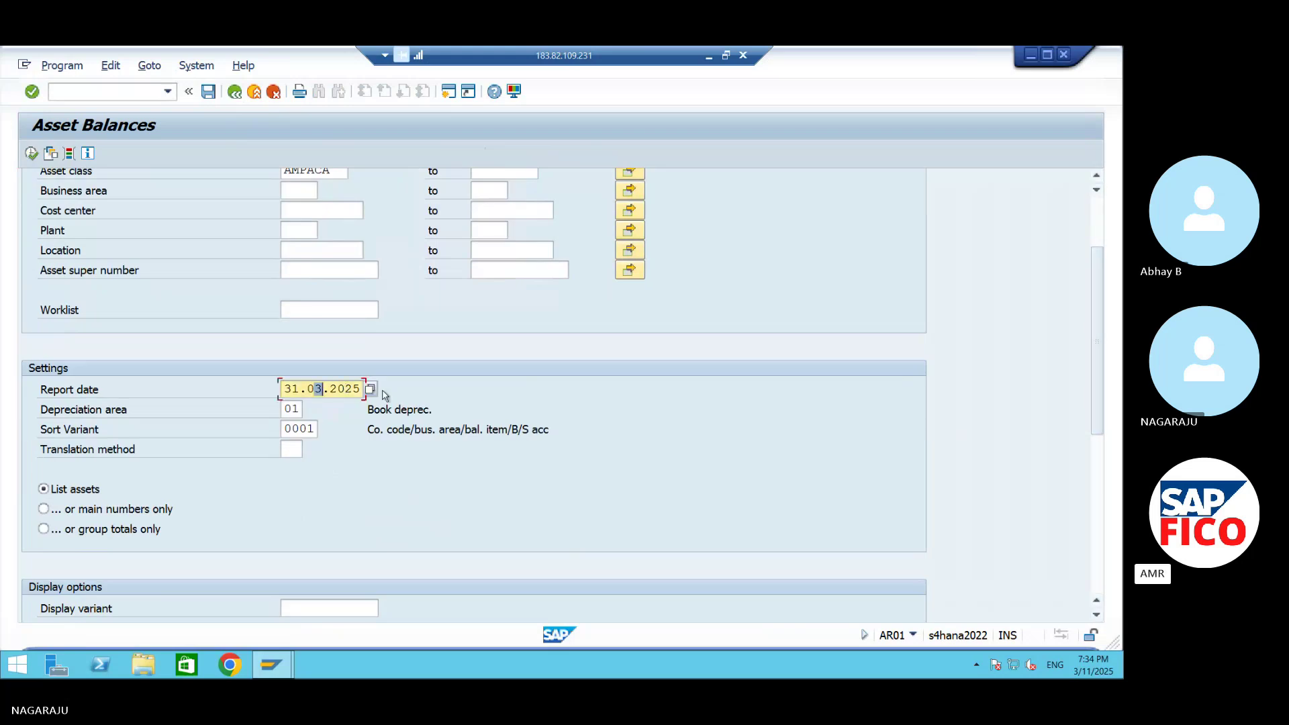
pyautogui.press('BackSpace')
pyautogui.press('Delete')
pyautogui.press('Delete')
pyautogui.press('Delete')
pyautogui.press('Delete')
pyautogui.press('Delete')
pyautogui.press('BackSpace')
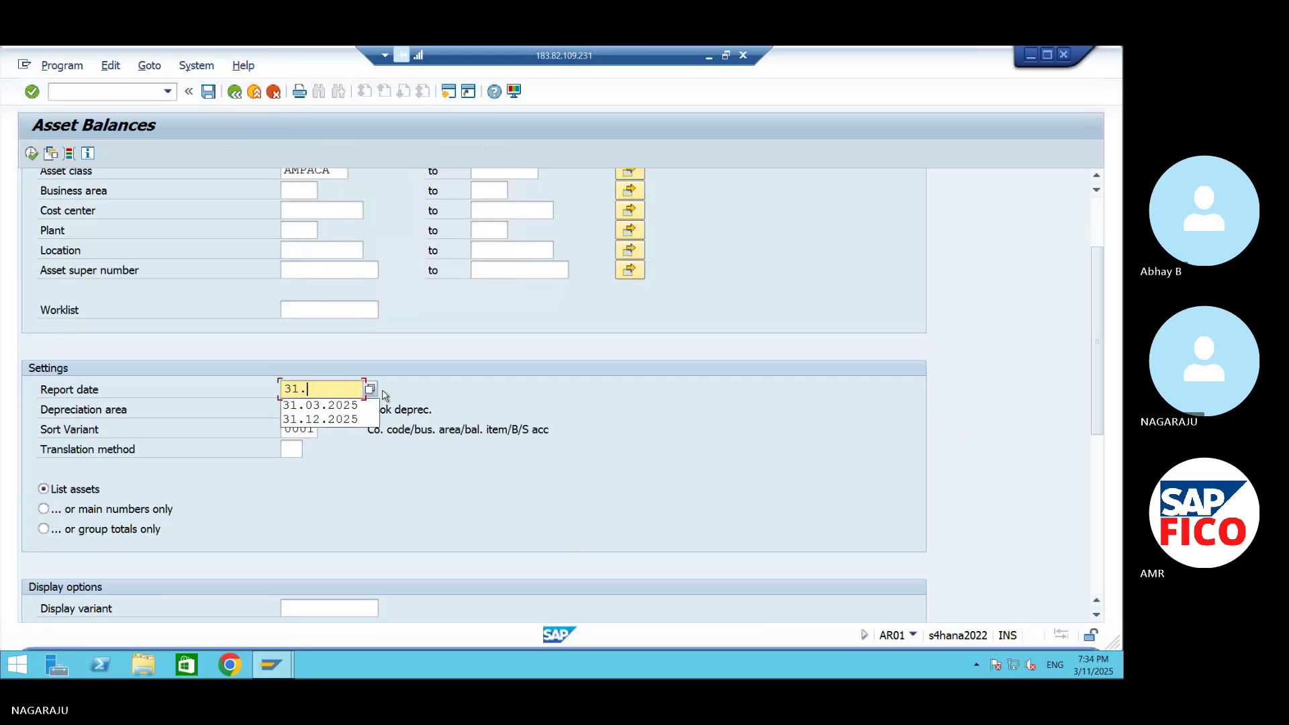
pyautogui.write('12')
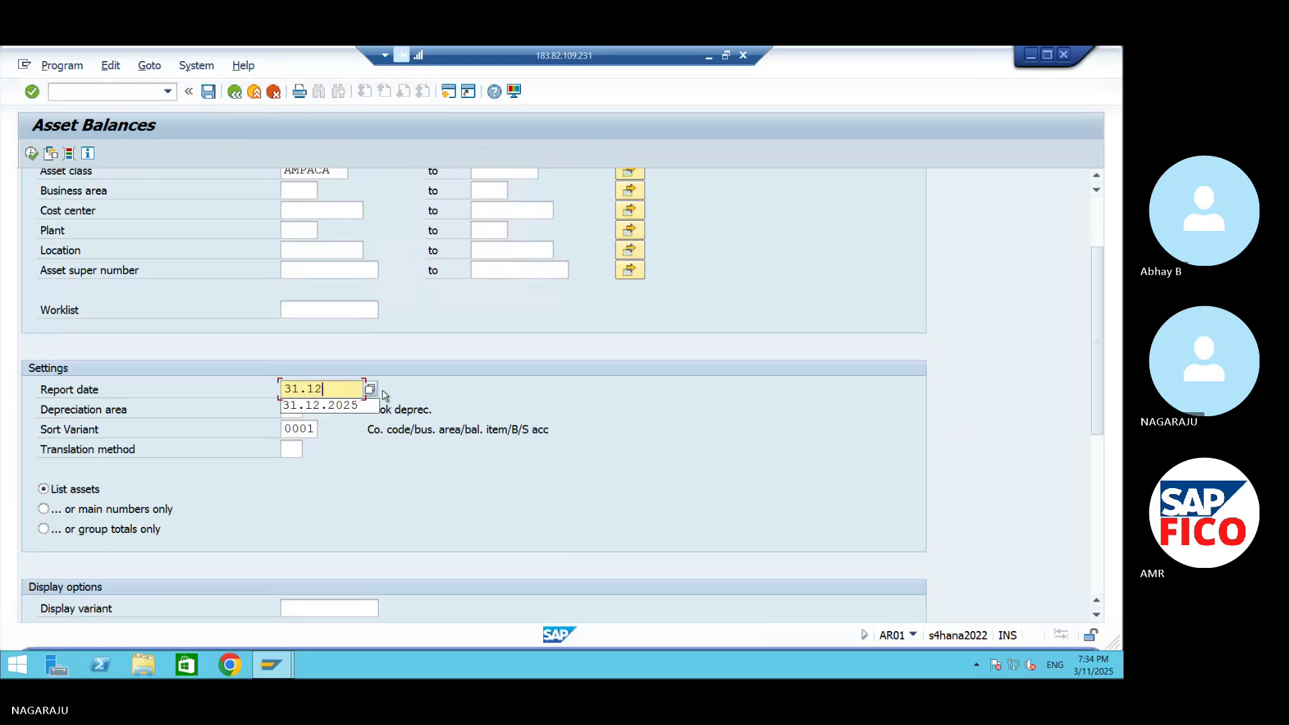
pyautogui.write('.2024')
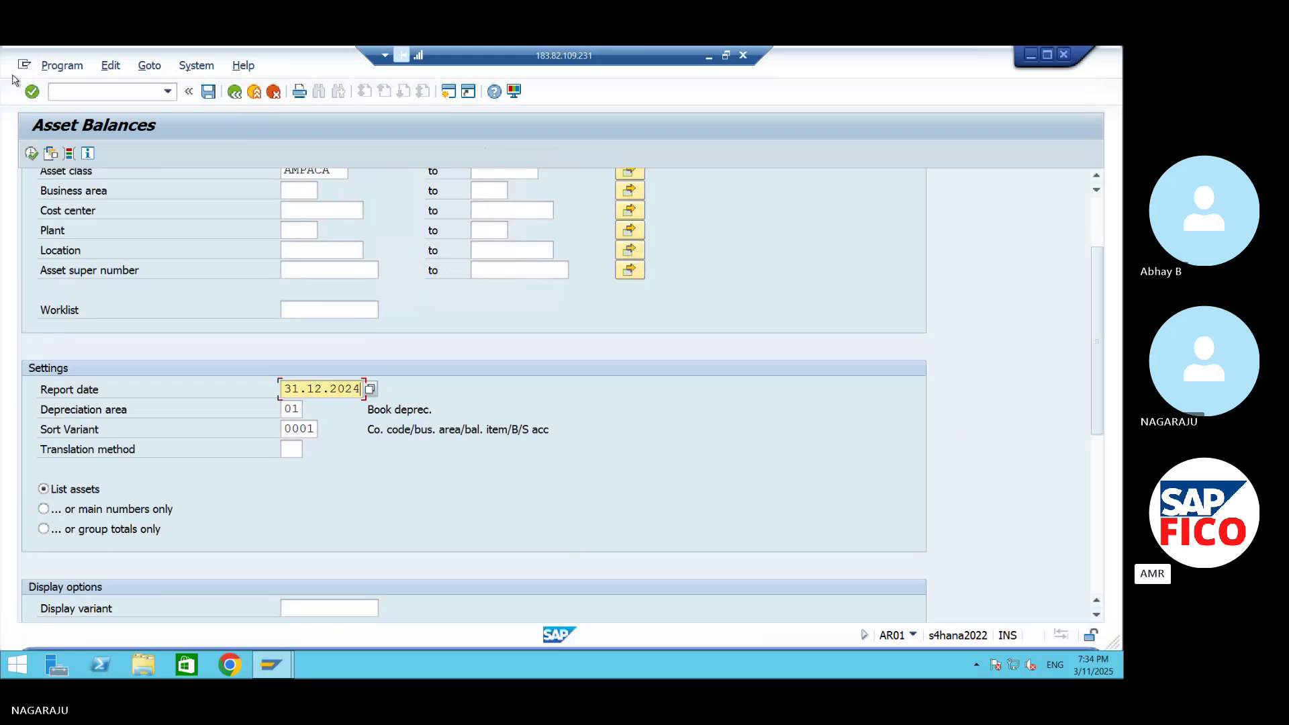
pyautogui.click(32, 154)
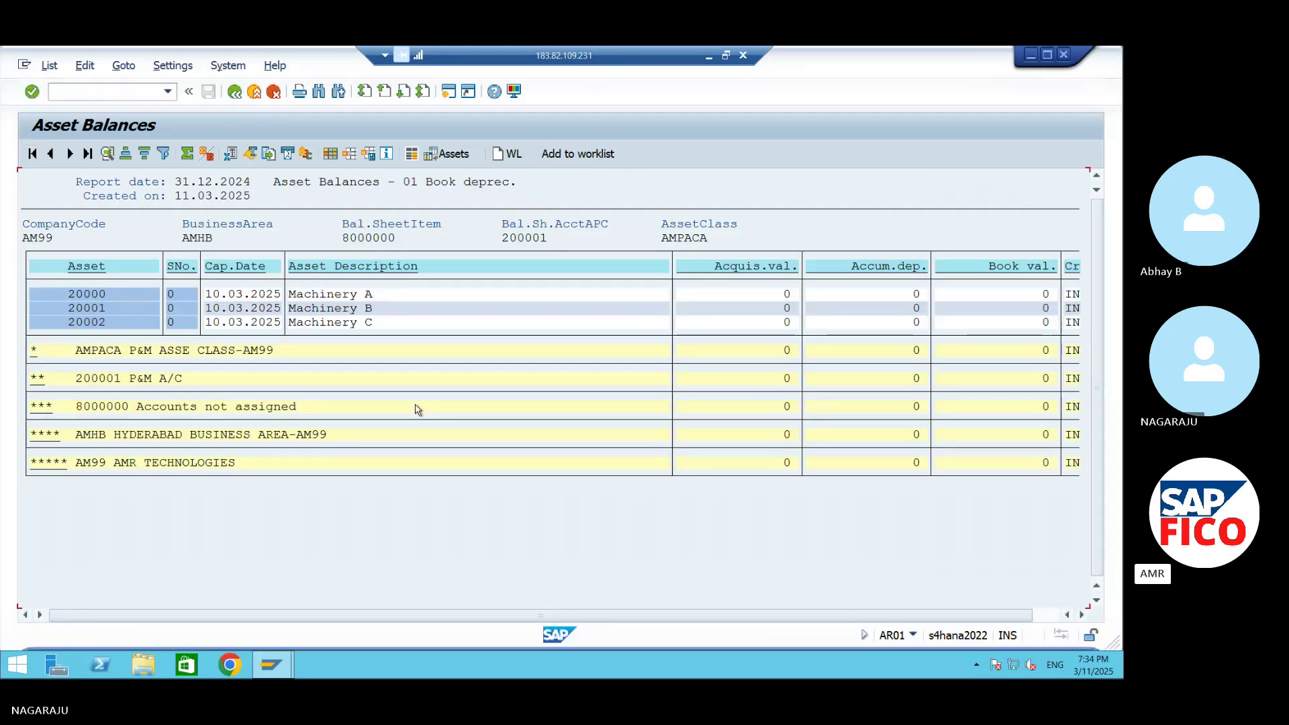
pyautogui.click(234, 92)
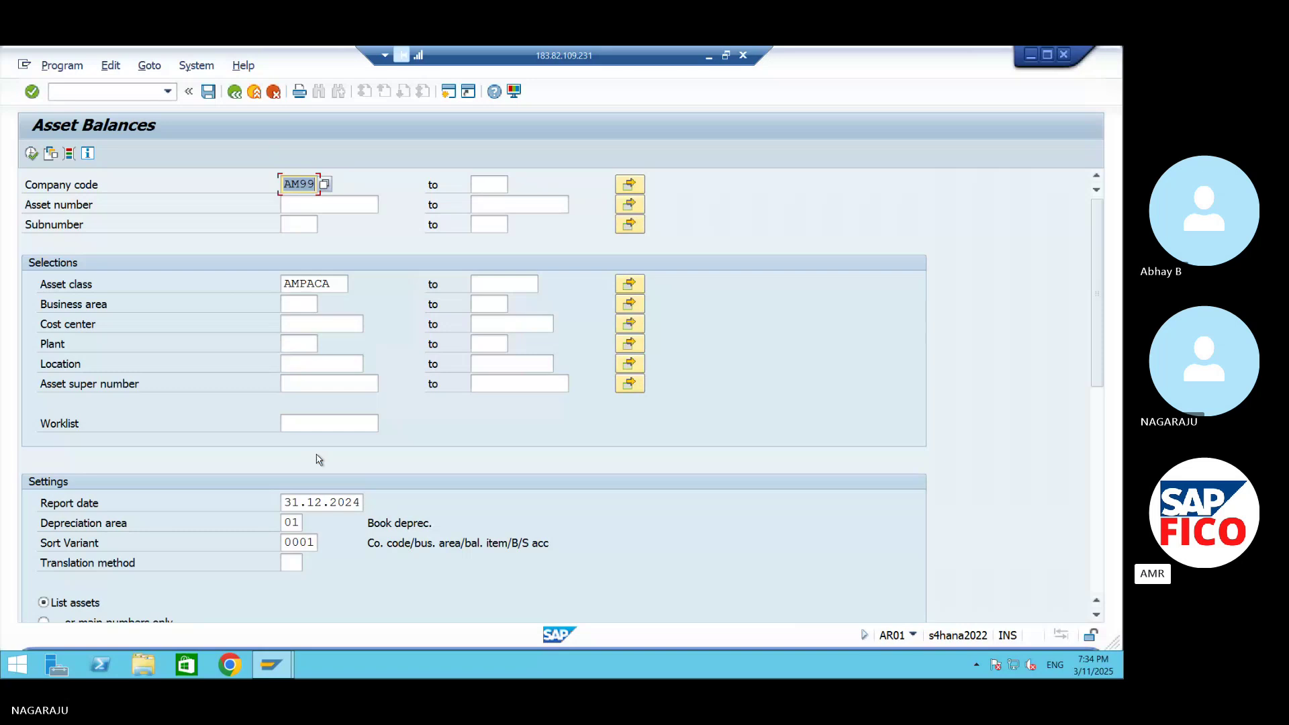
# - Leave the asset balances report and start transaction F-90 for an asset acquisition with vendor
pyautogui.click(100, 87)
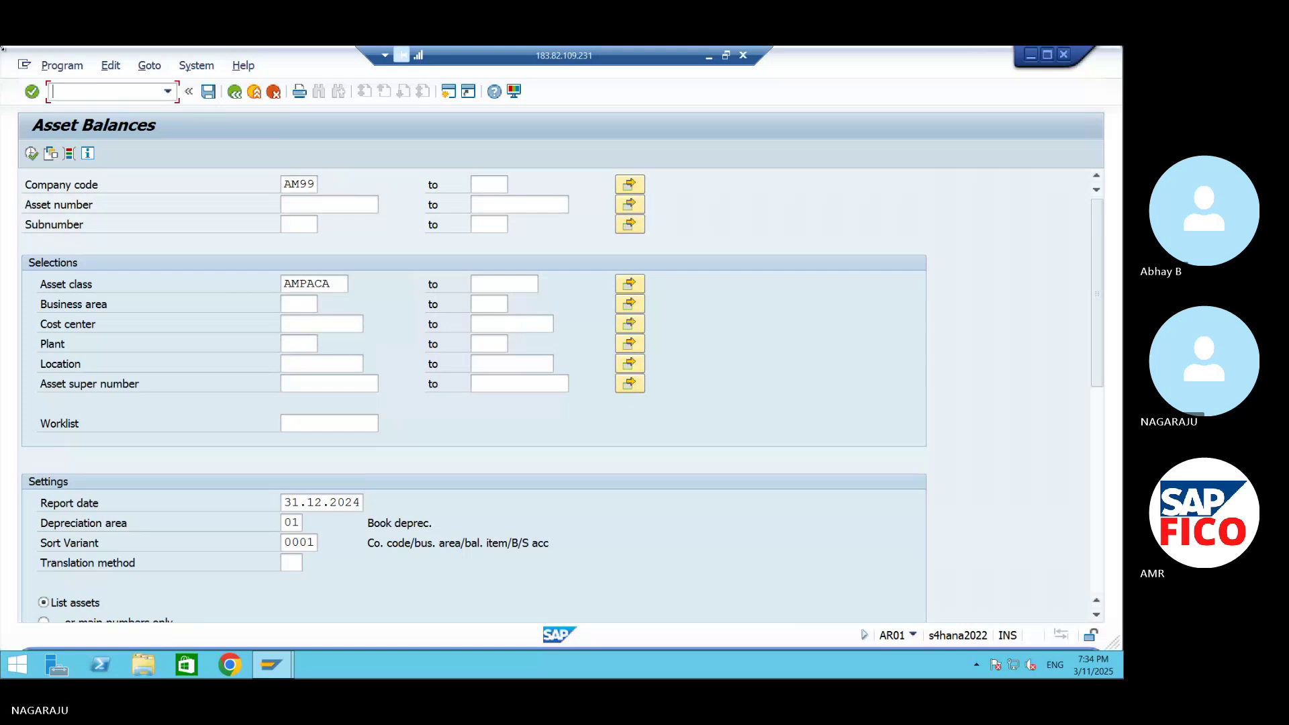
pyautogui.write('/NF-90')
pyautogui.press('Return')
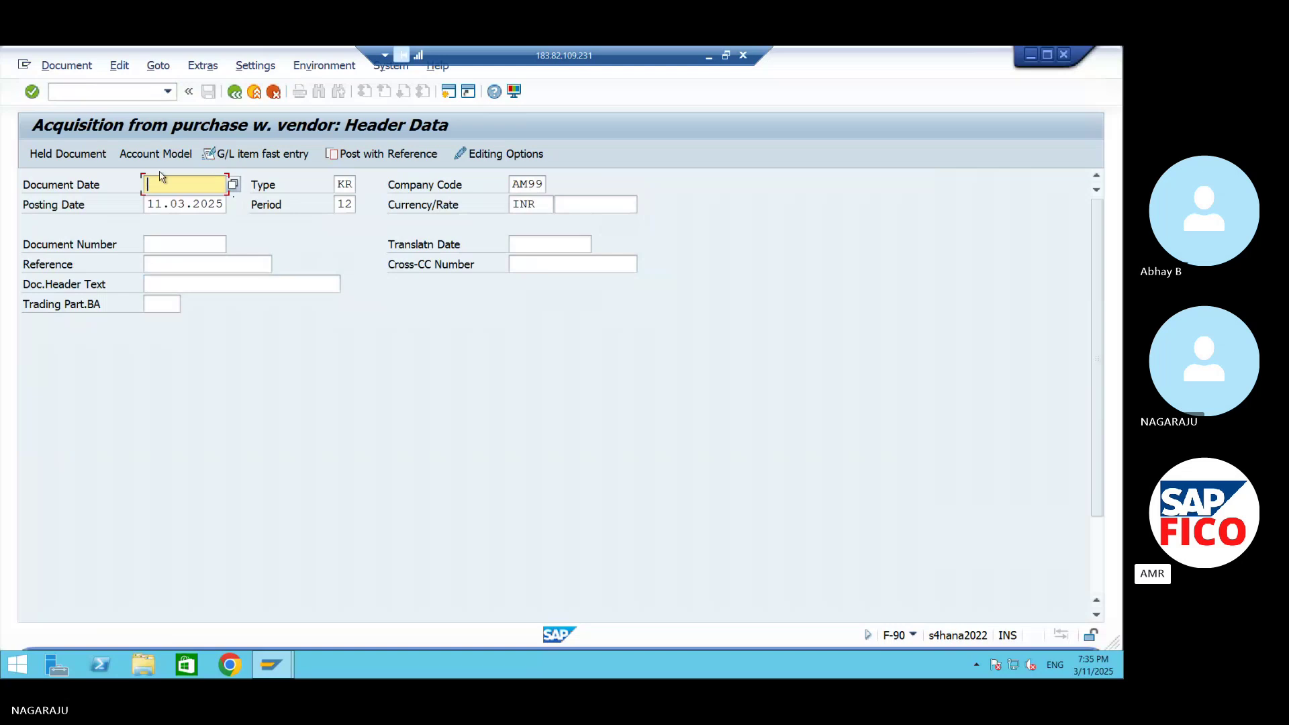
# - Set the document date to 11.03.2025 and enter ASSET PURCHASING as the document header text
pyautogui.click(232, 183)
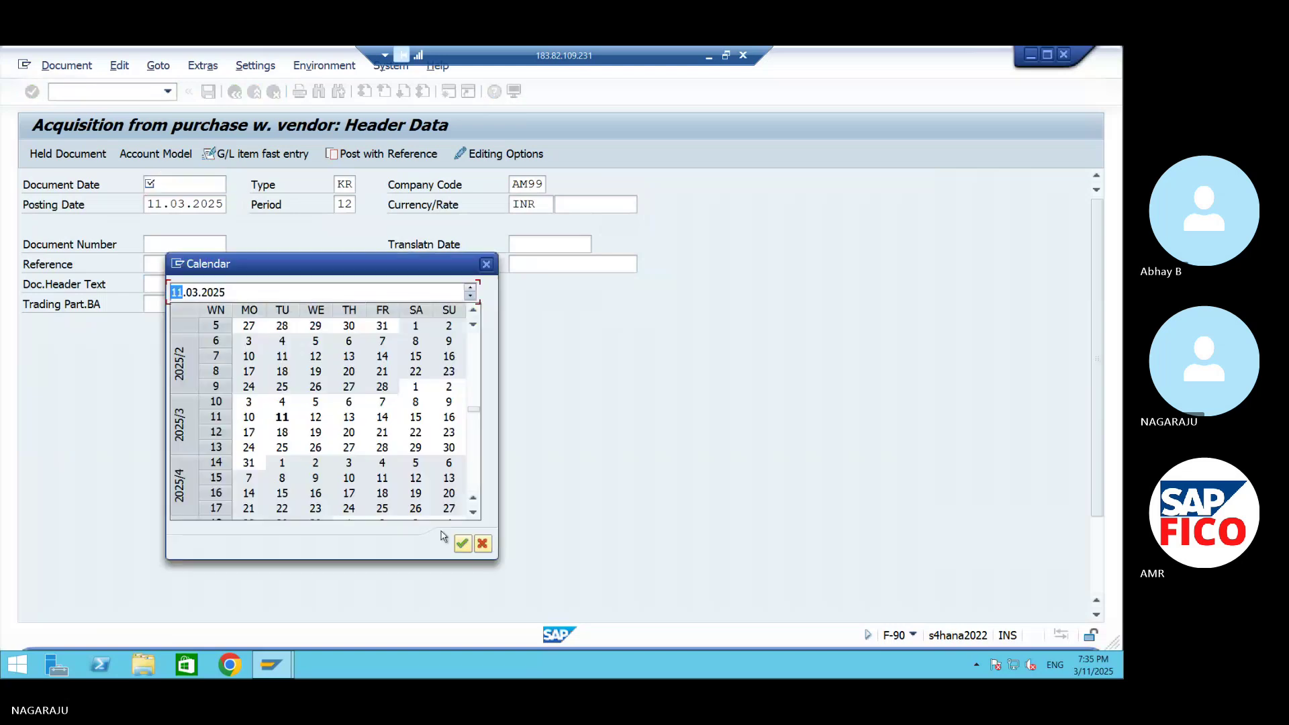
pyautogui.click(461, 542)
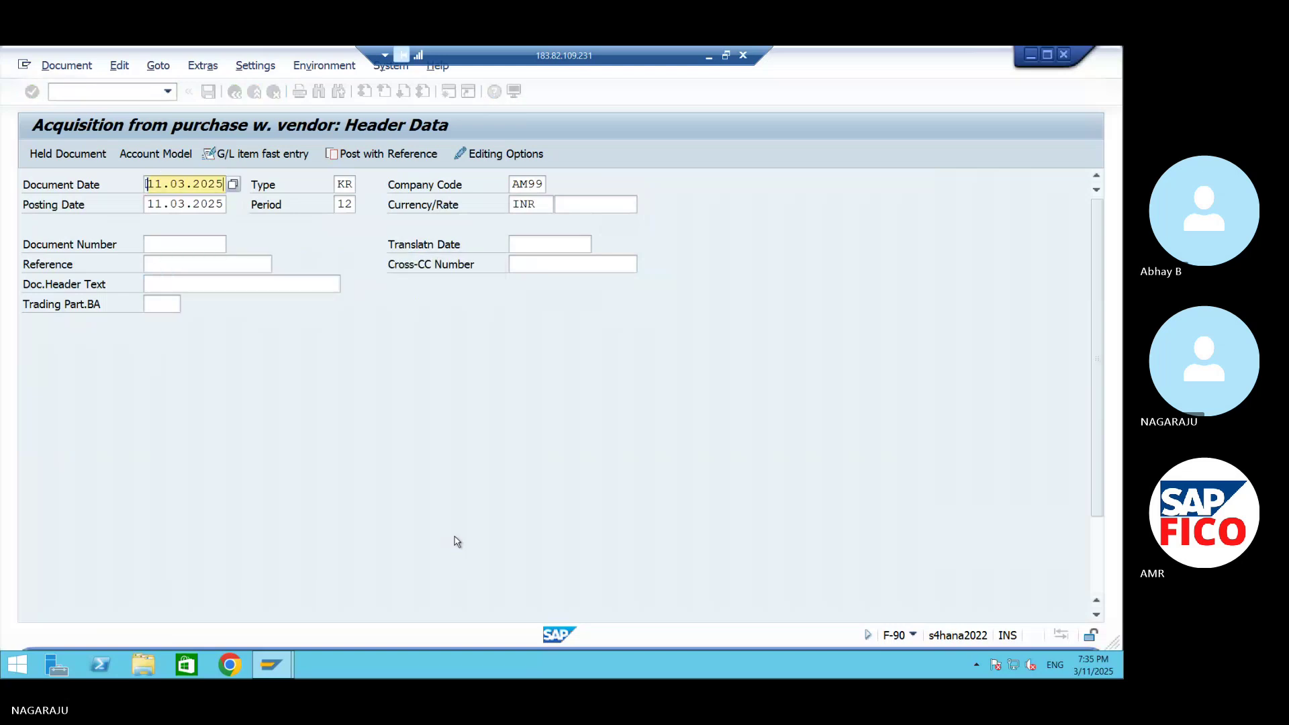
pyautogui.click(228, 283)
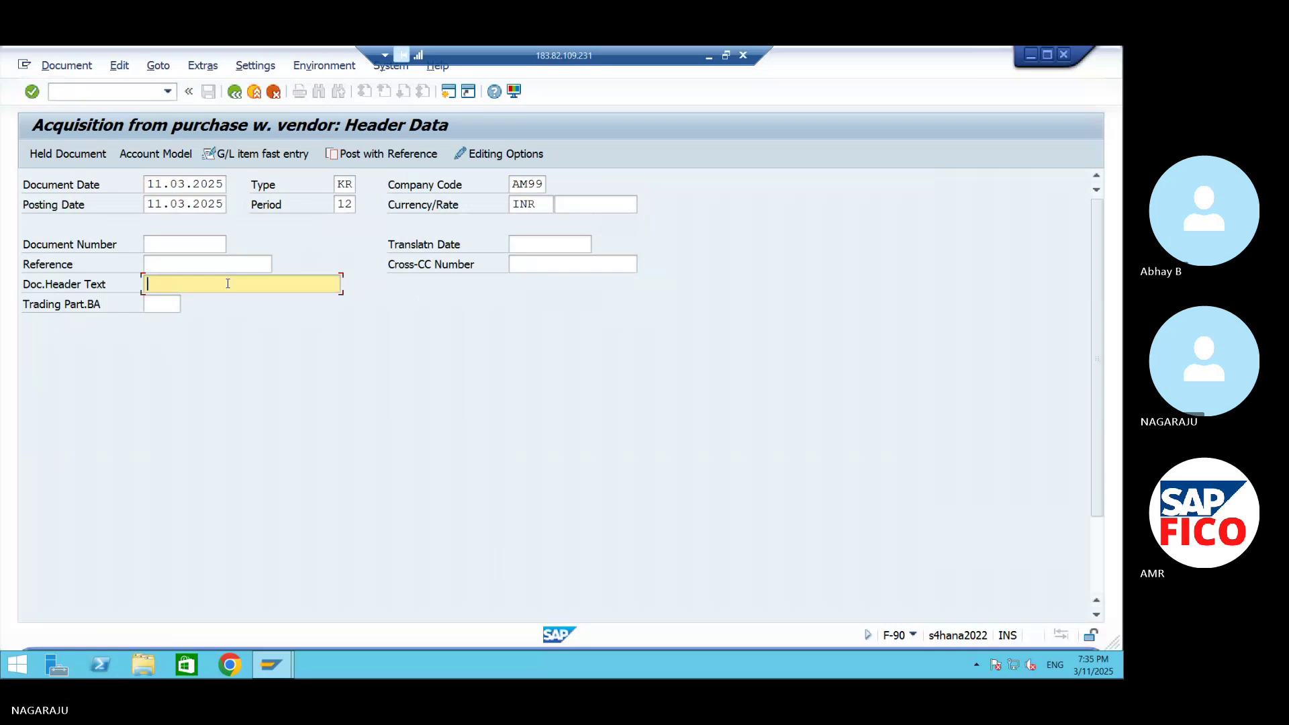
pyautogui.write('AS')
pyautogui.click(222, 303)
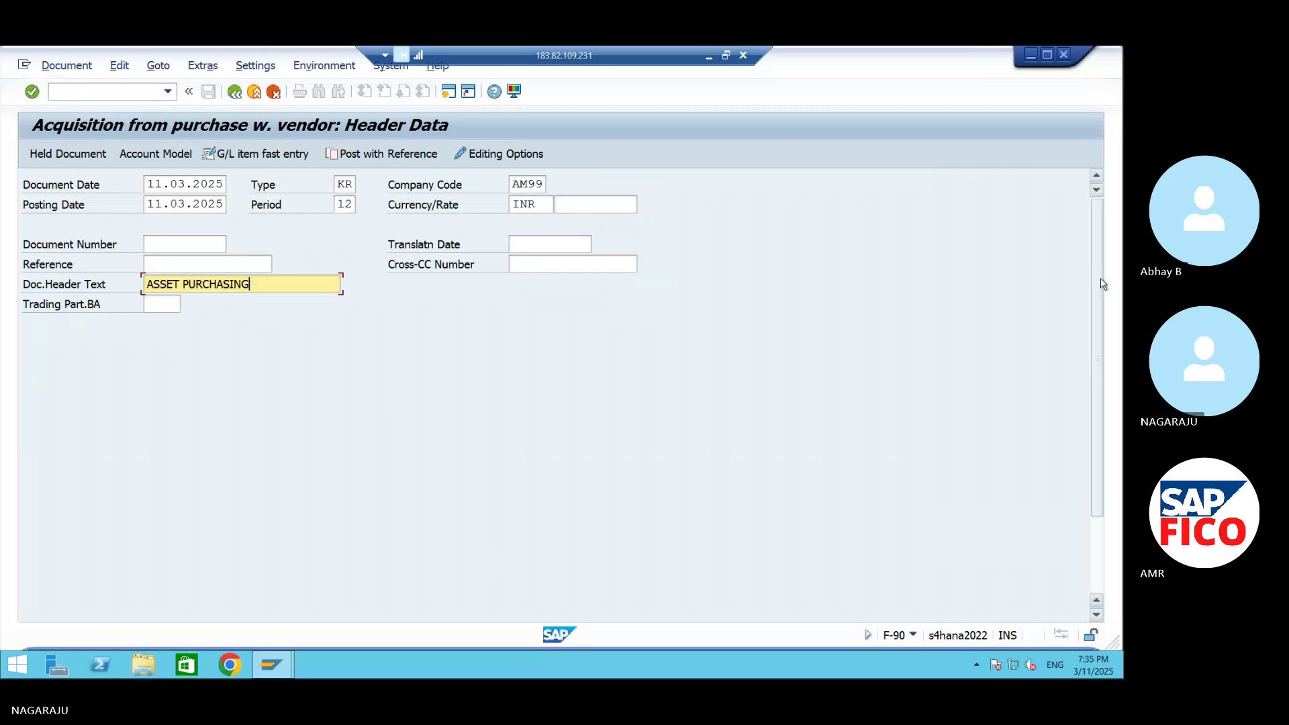
# - Choose ASSET VENDOR from the suppliers of company code AM99 as the first line item's account and continue to the vendor item
pyautogui.scroll(-3, 1100, 382)
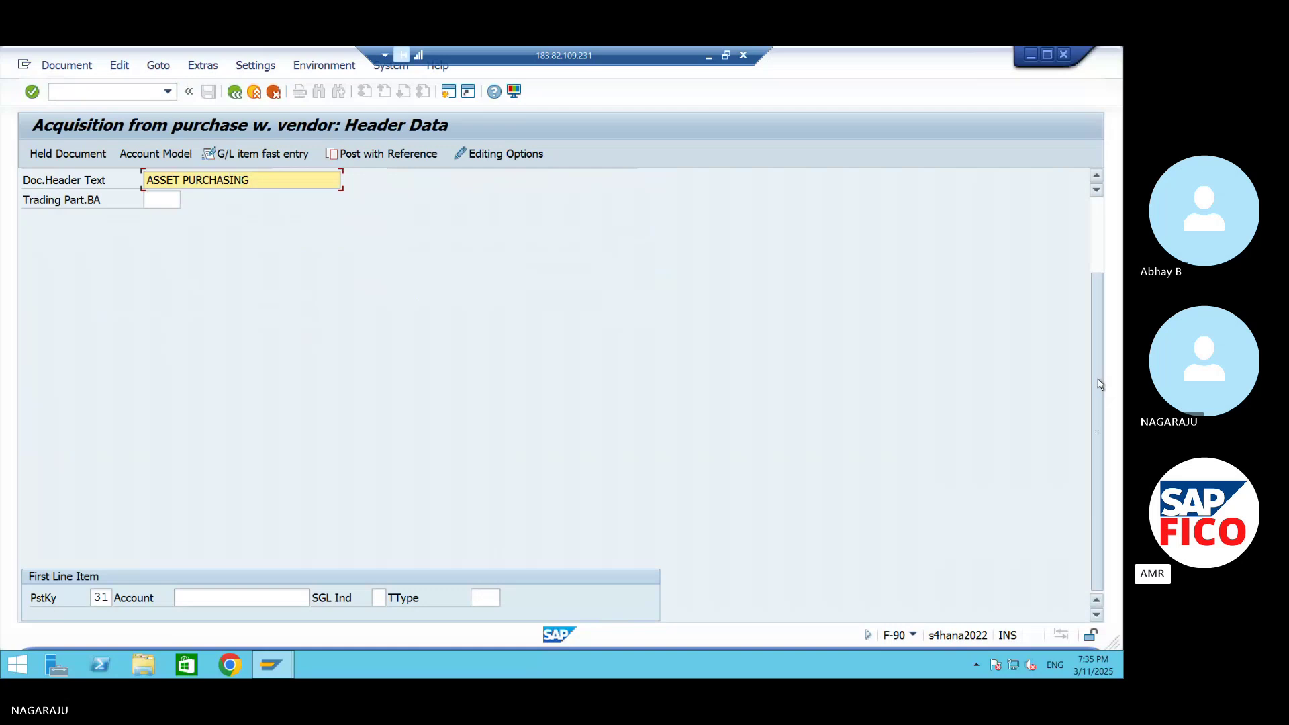
pyautogui.scroll(3, 1082, 296)
pyautogui.scroll(-5, 1080, 295)
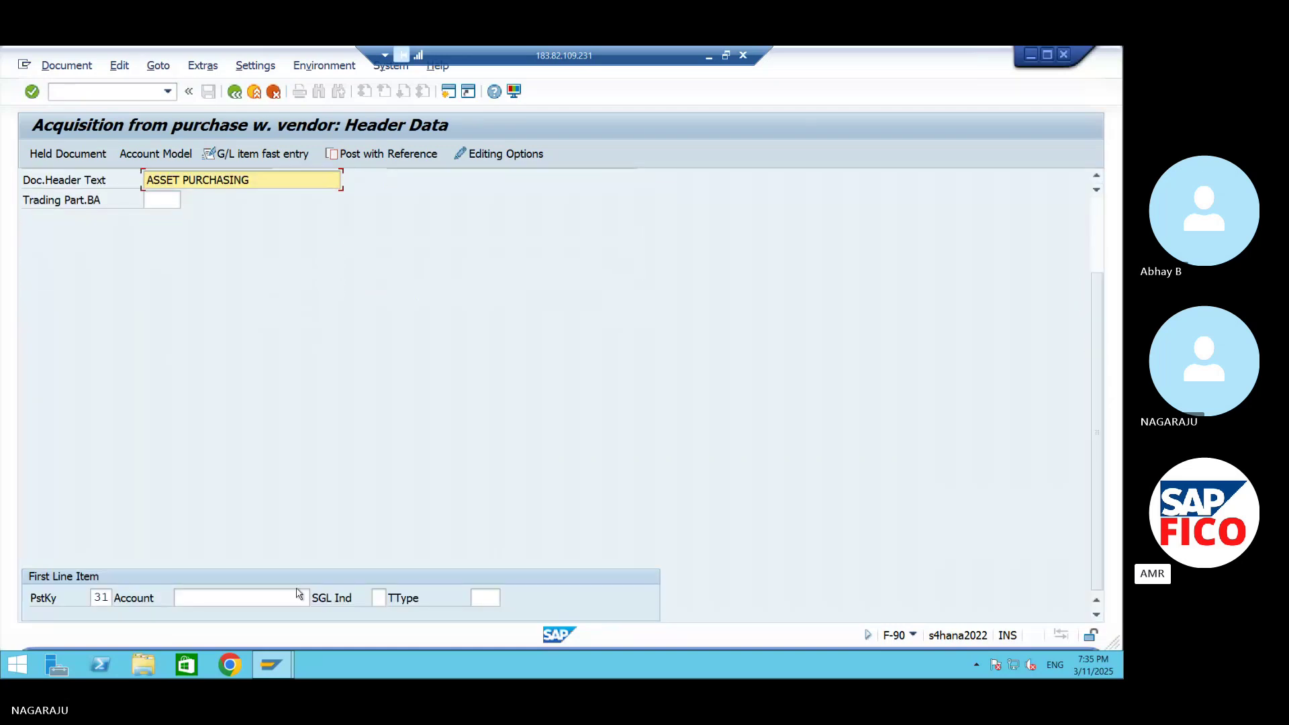
pyautogui.click(266, 601)
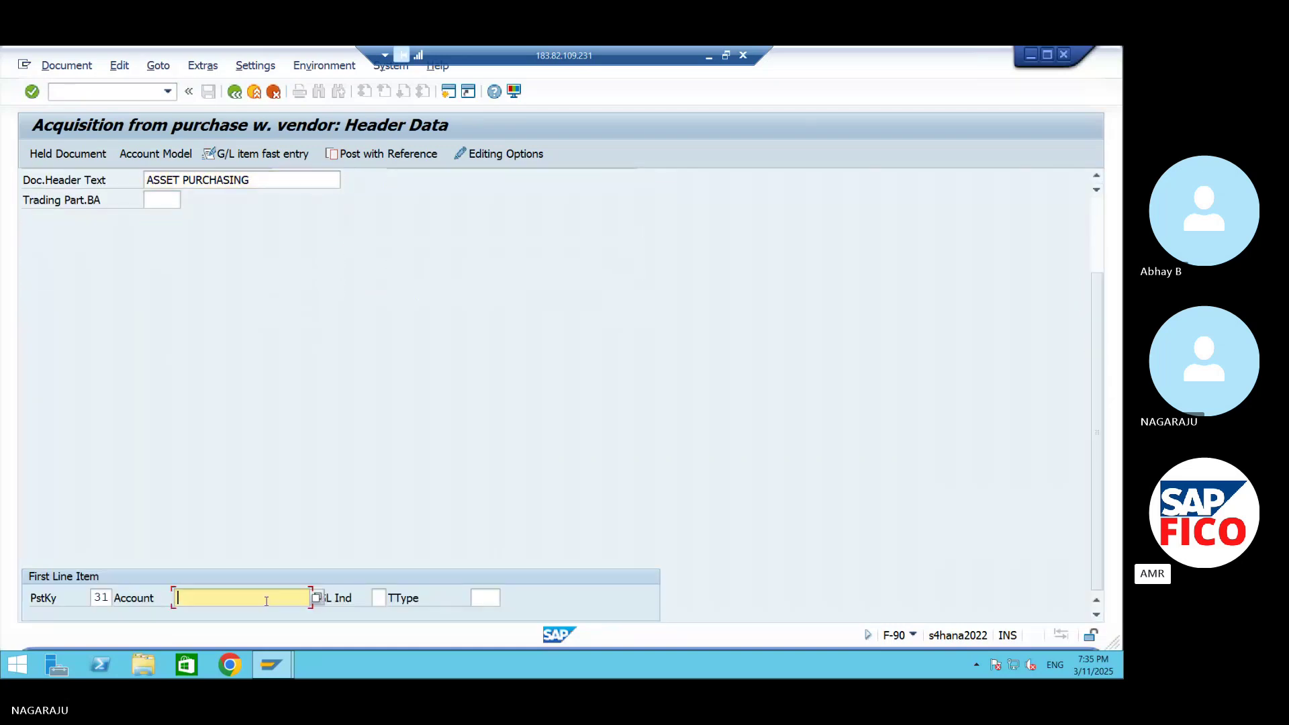
pyautogui.click(317, 598)
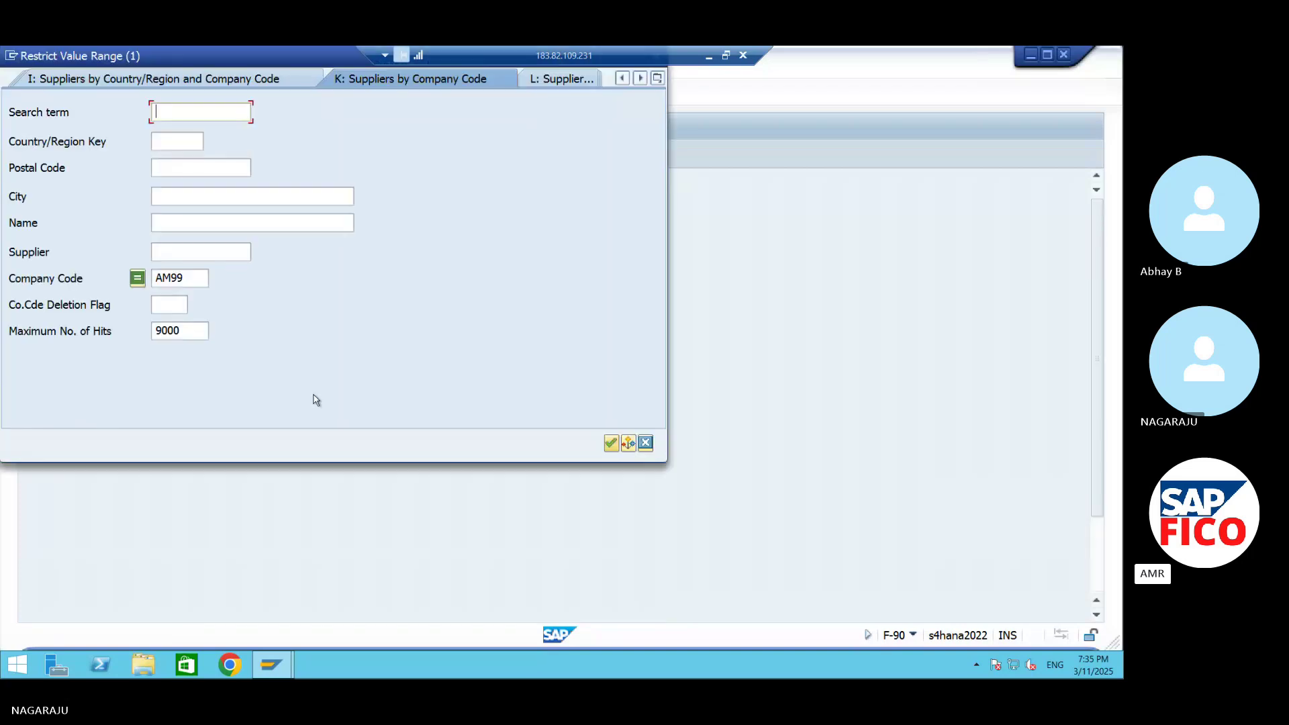
pyautogui.click(611, 443)
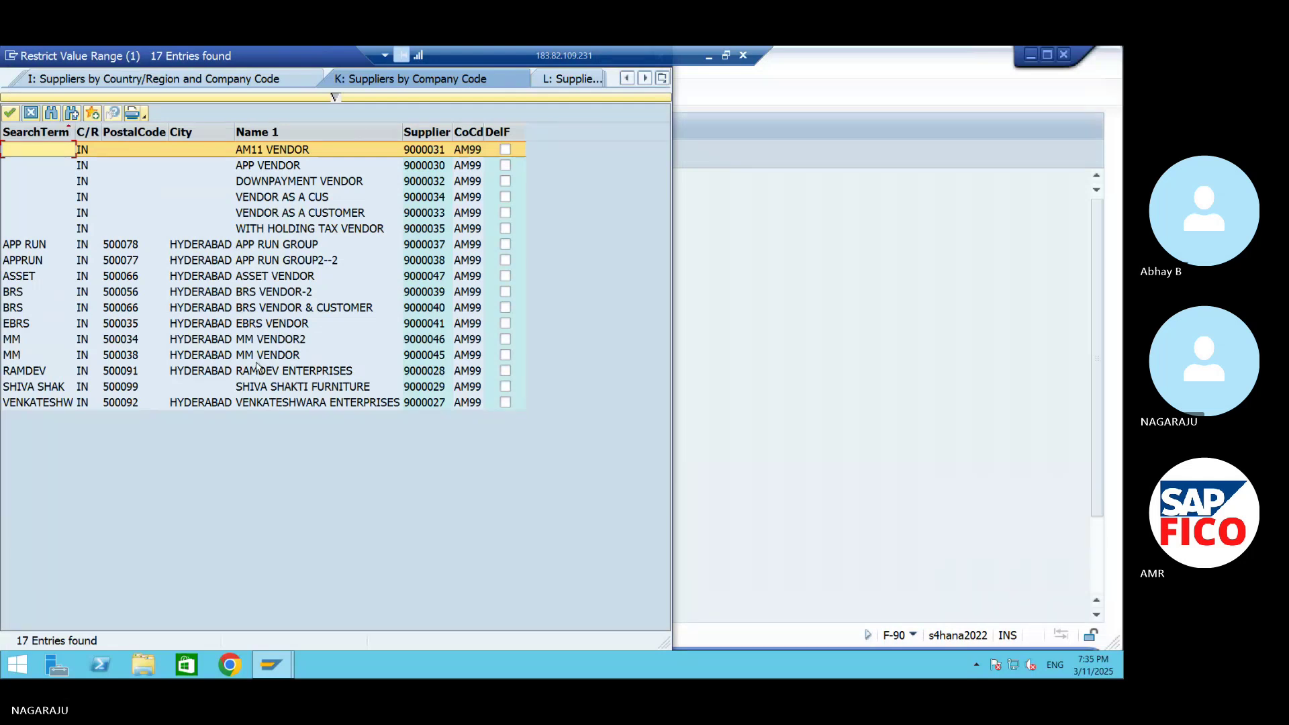
pyautogui.click(265, 280)
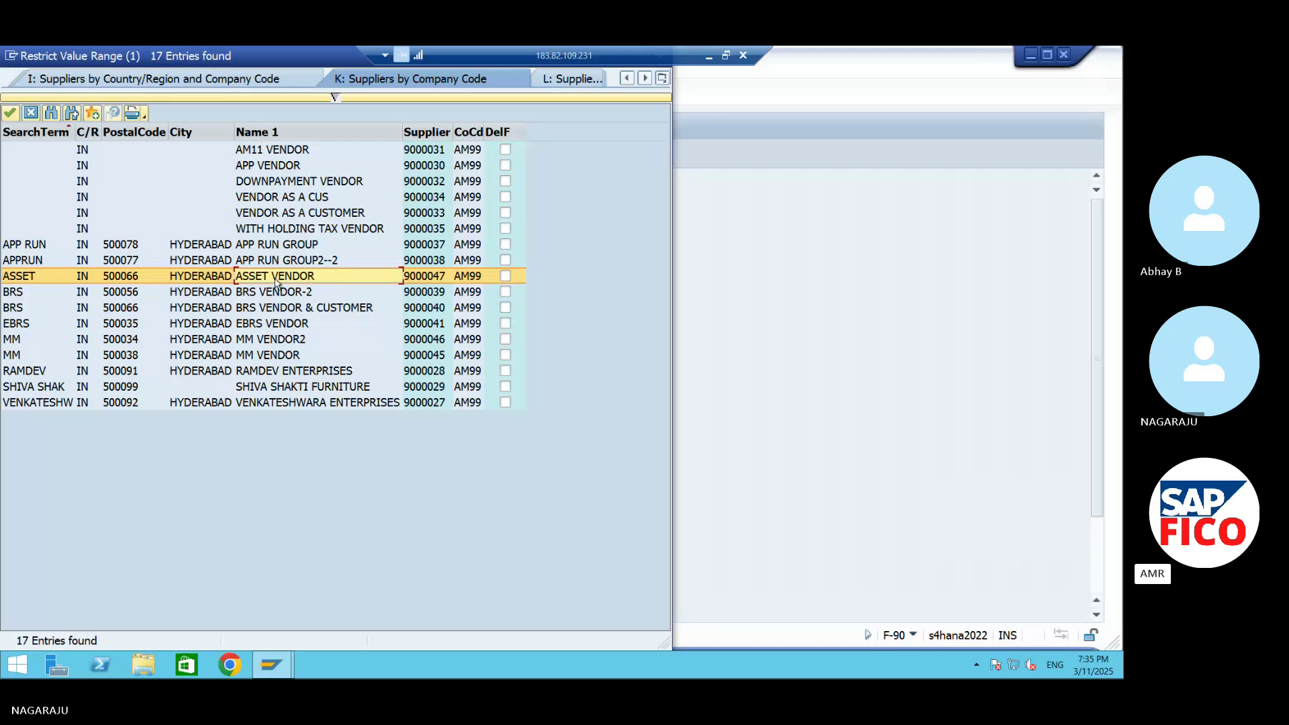
pyautogui.click(10, 113)
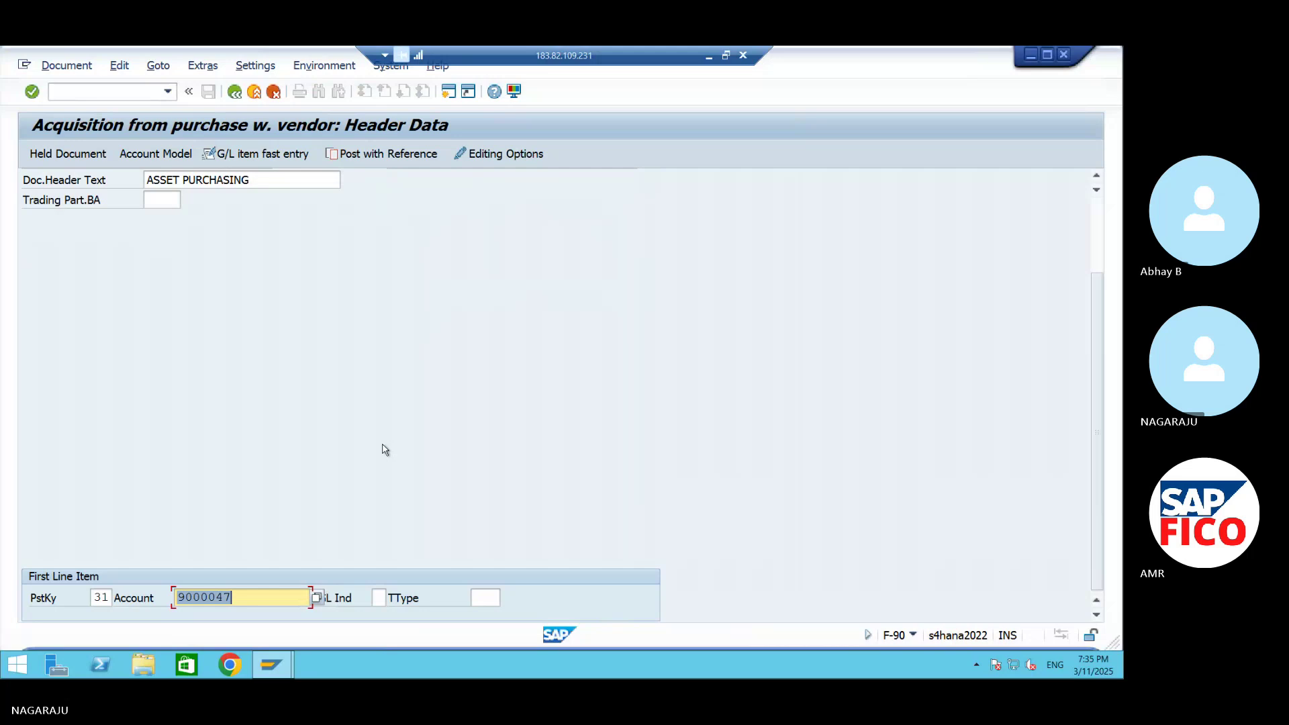
pyautogui.press('Return')
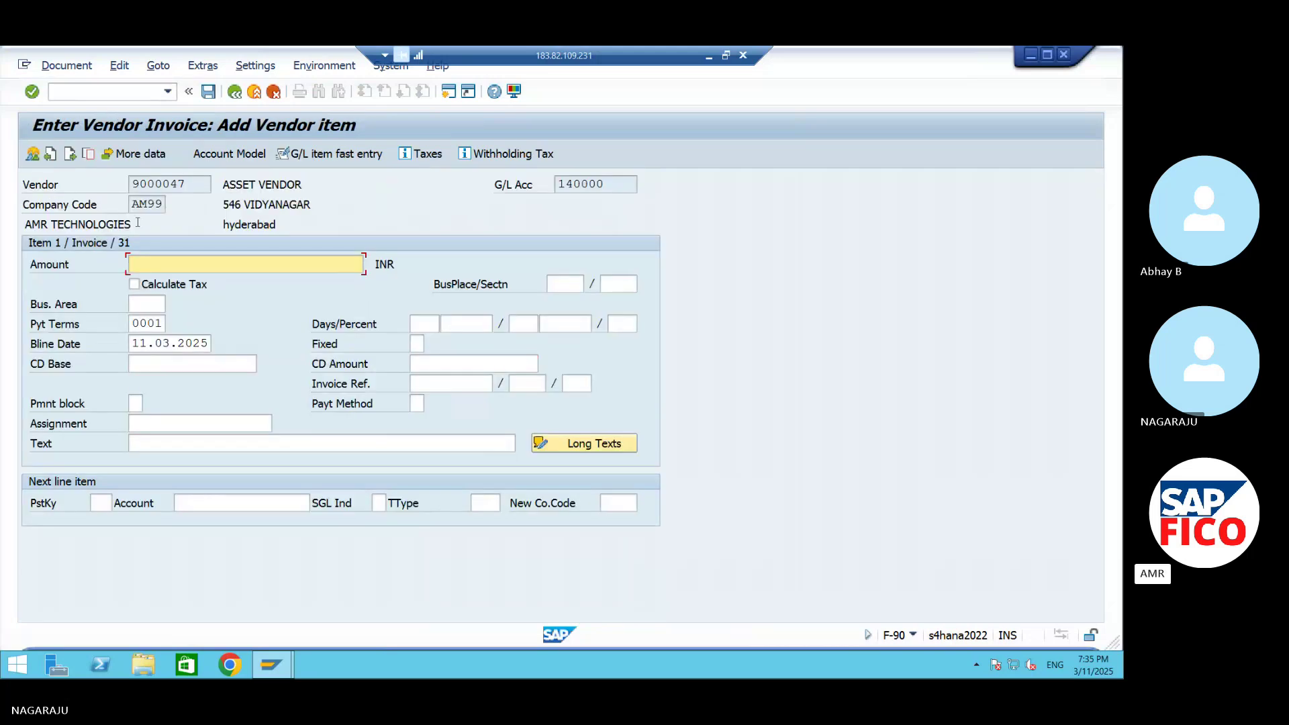
# - Enter the amount 300000 and the text ASSET PURCHASING for the vendor item
pyautogui.write('300000')
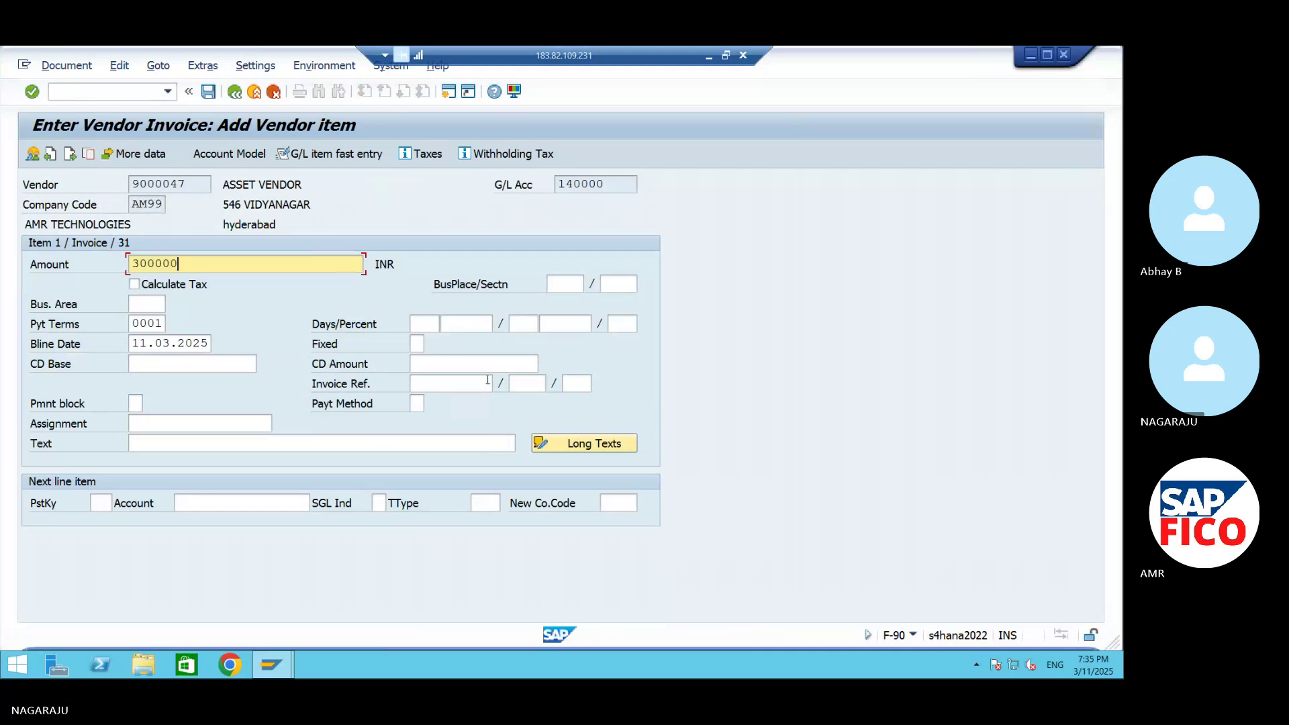
pyautogui.click(236, 445)
pyautogui.write('A')
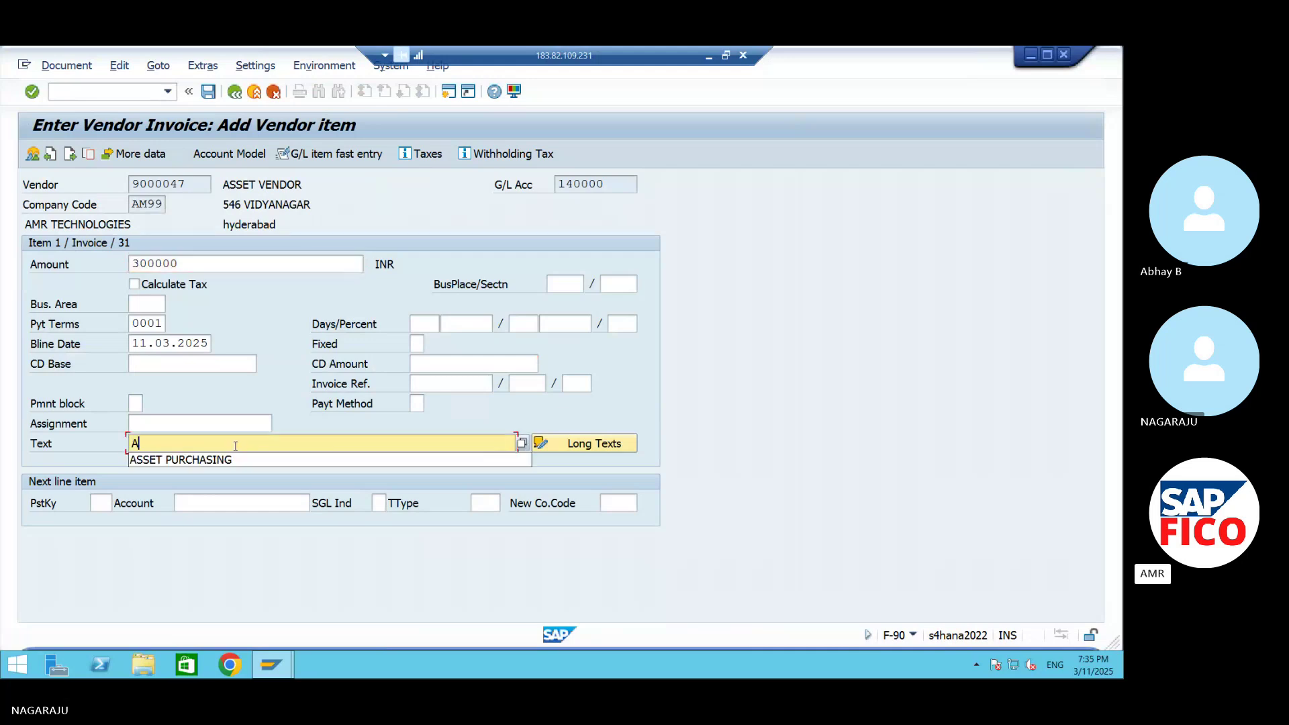
pyautogui.click(223, 463)
# - Enter a next line item with posting key 70, asset 20003-0 (Machinery D) and transaction type 100, and continue to it
pyautogui.click(102, 503)
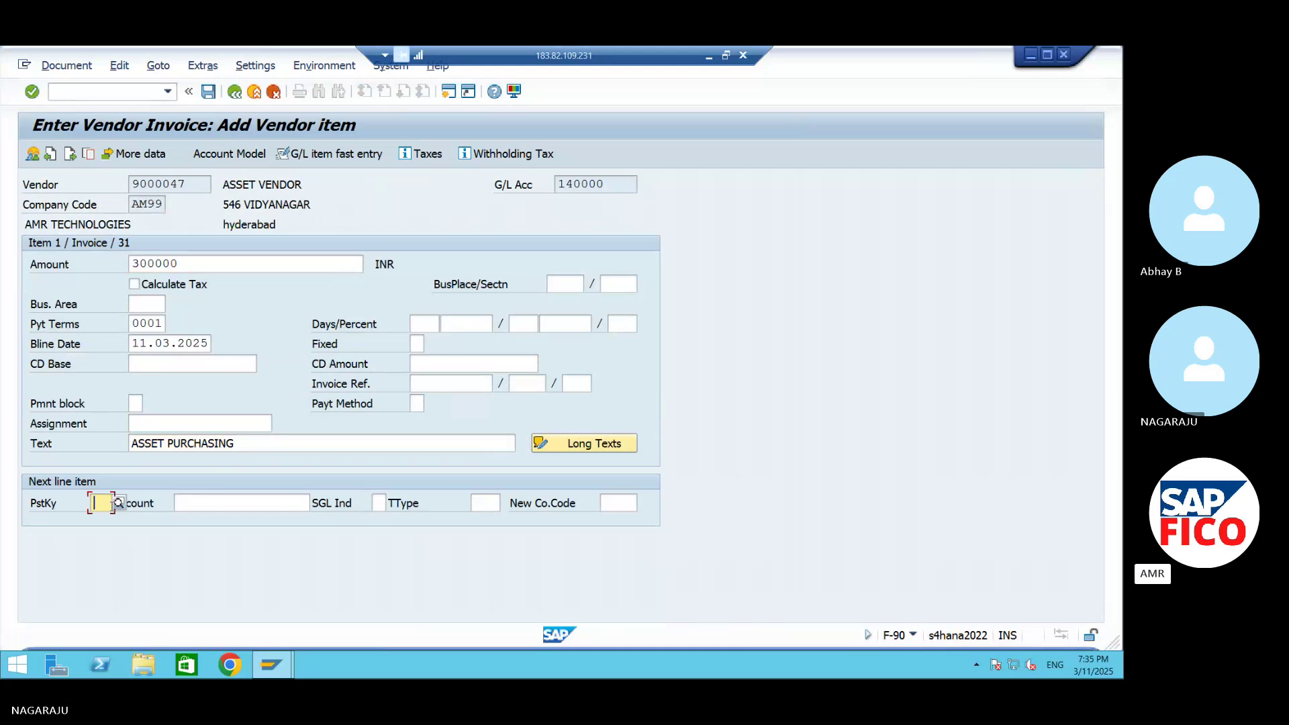
pyautogui.write('70')
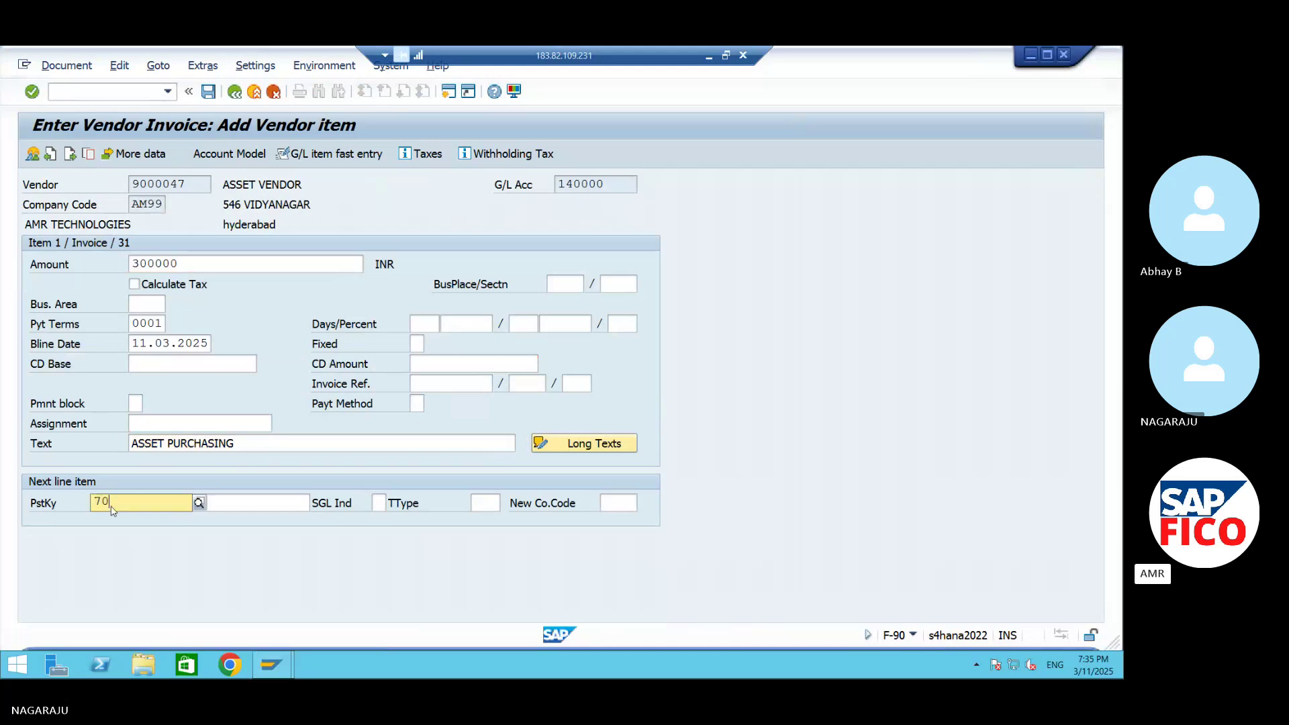
pyautogui.click(182, 535)
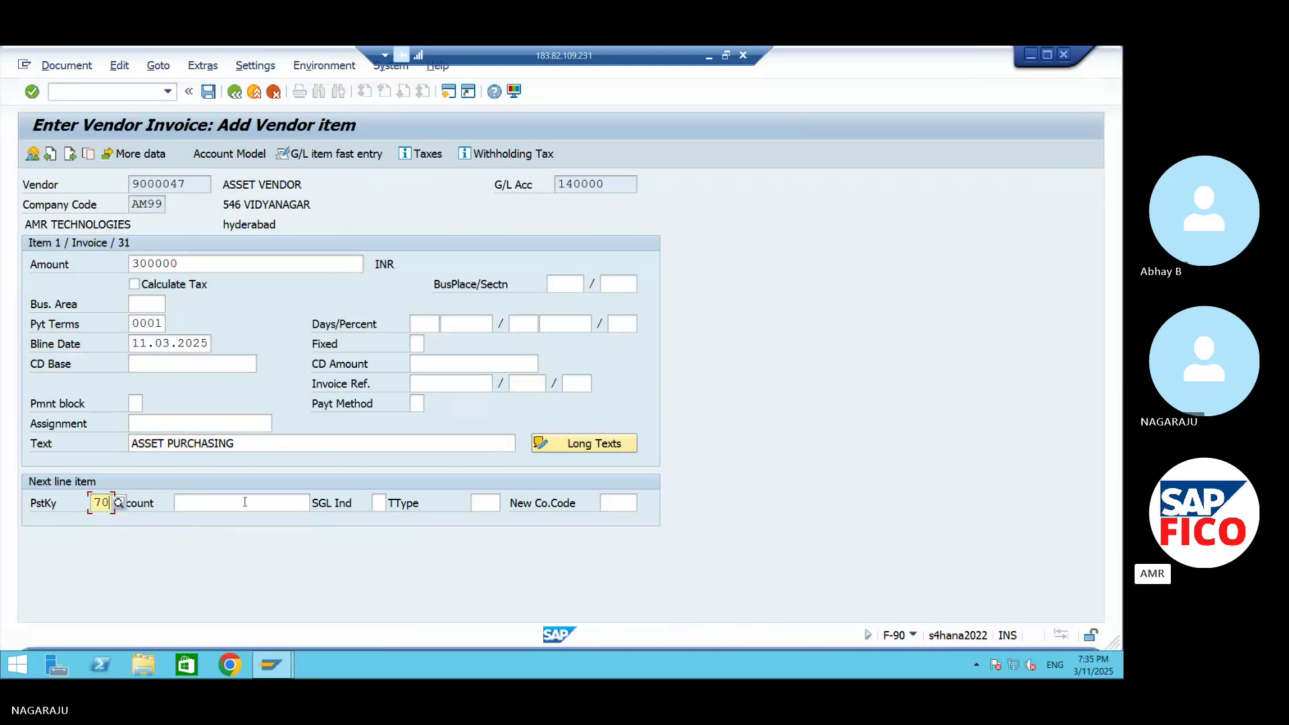
pyautogui.click(177, 504)
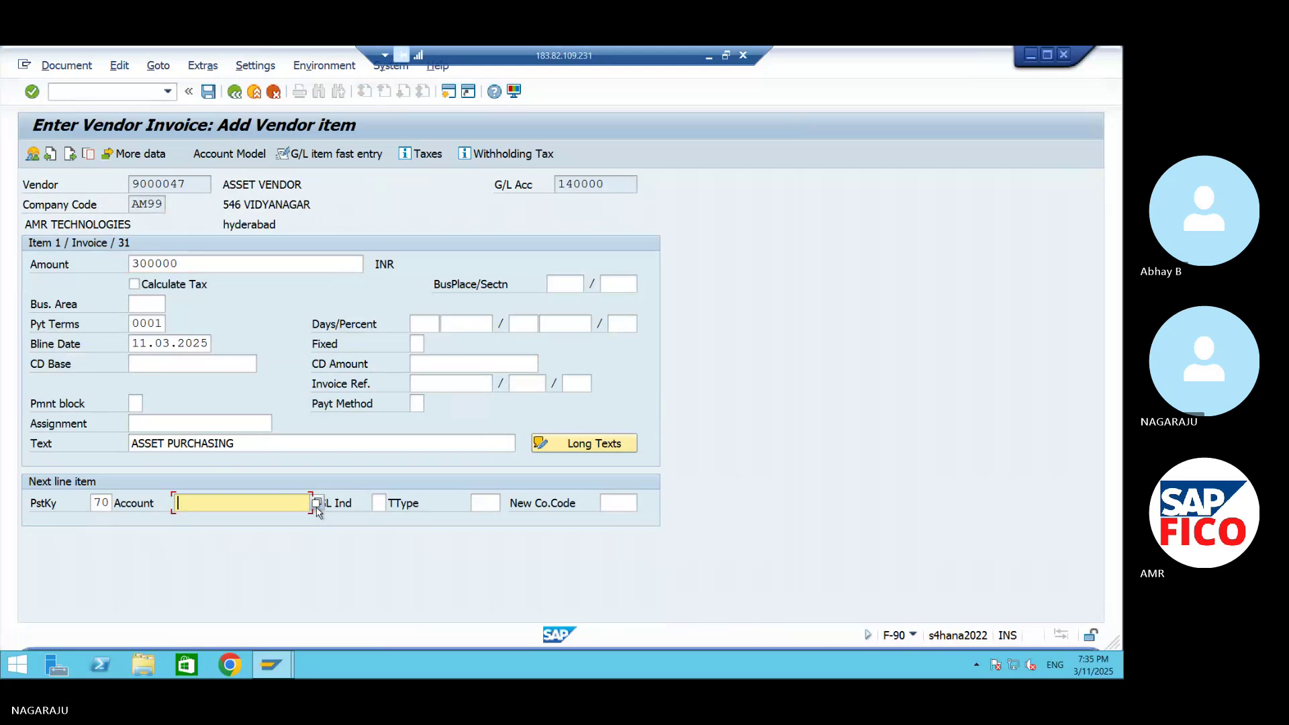
pyautogui.click(316, 505)
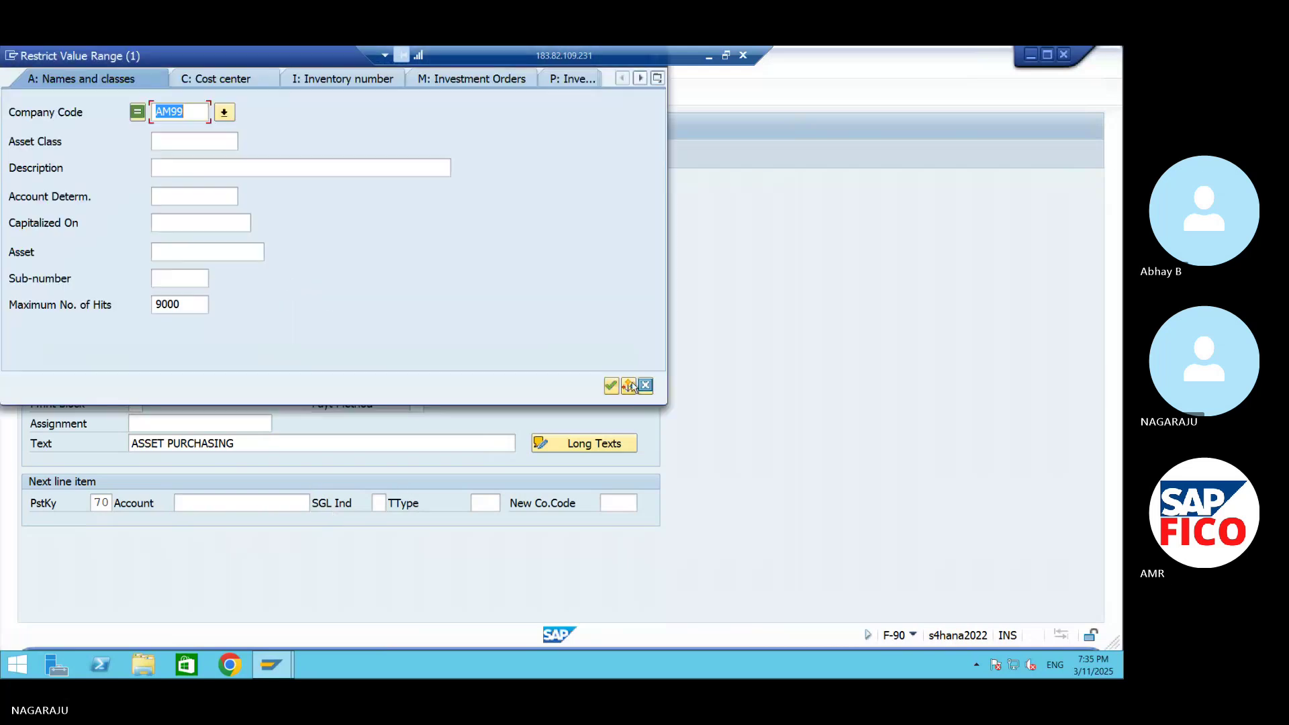
pyautogui.click(631, 386)
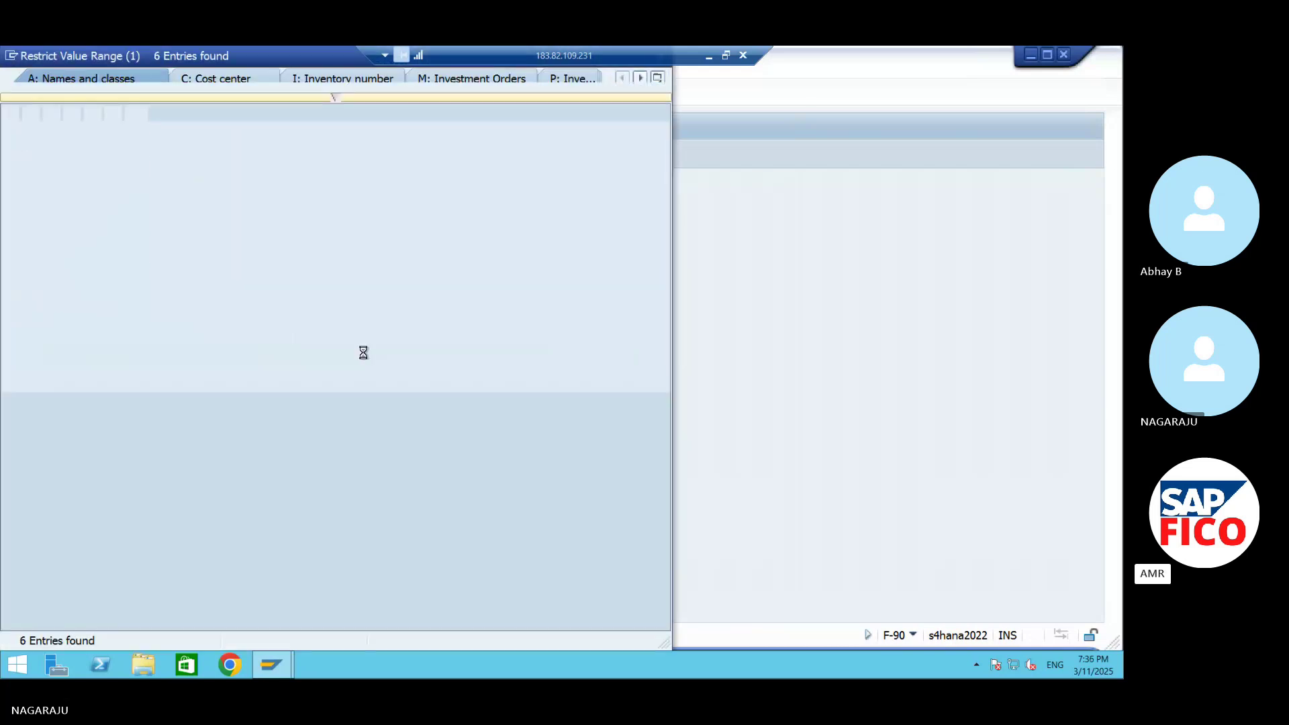
pyautogui.click(71, 229)
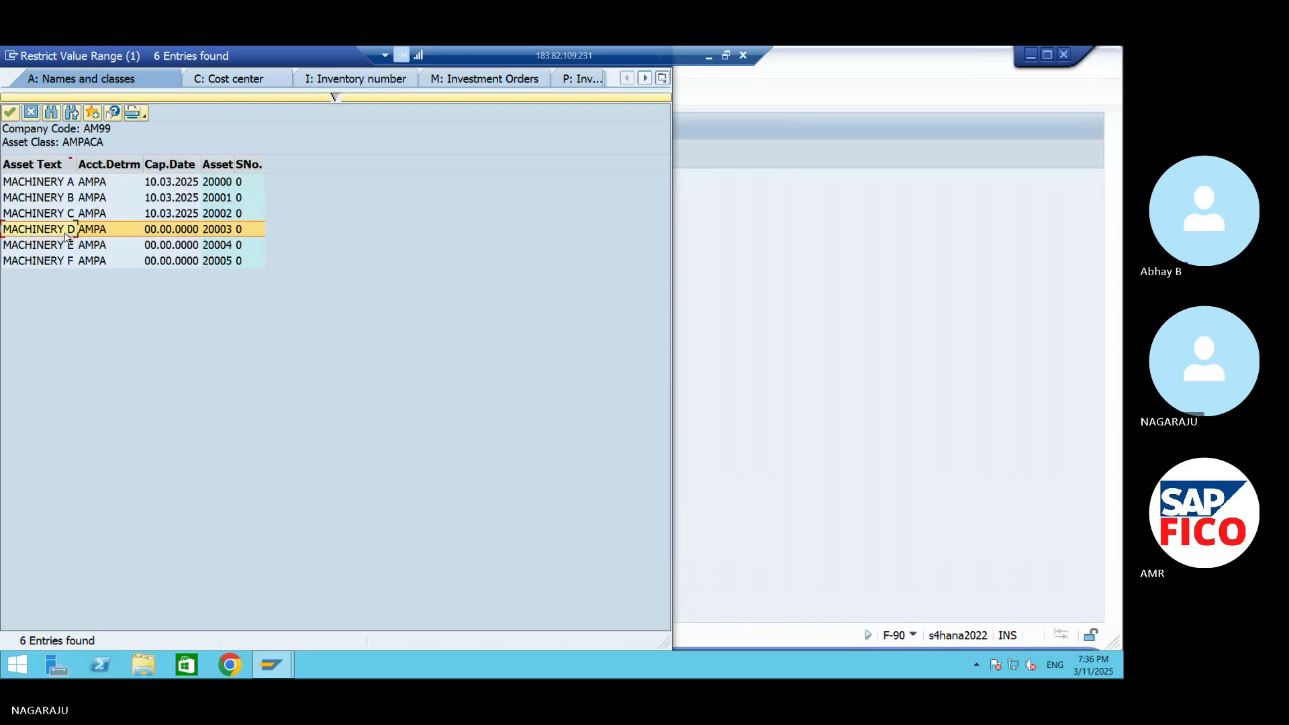
pyautogui.doubleClick(72, 229)
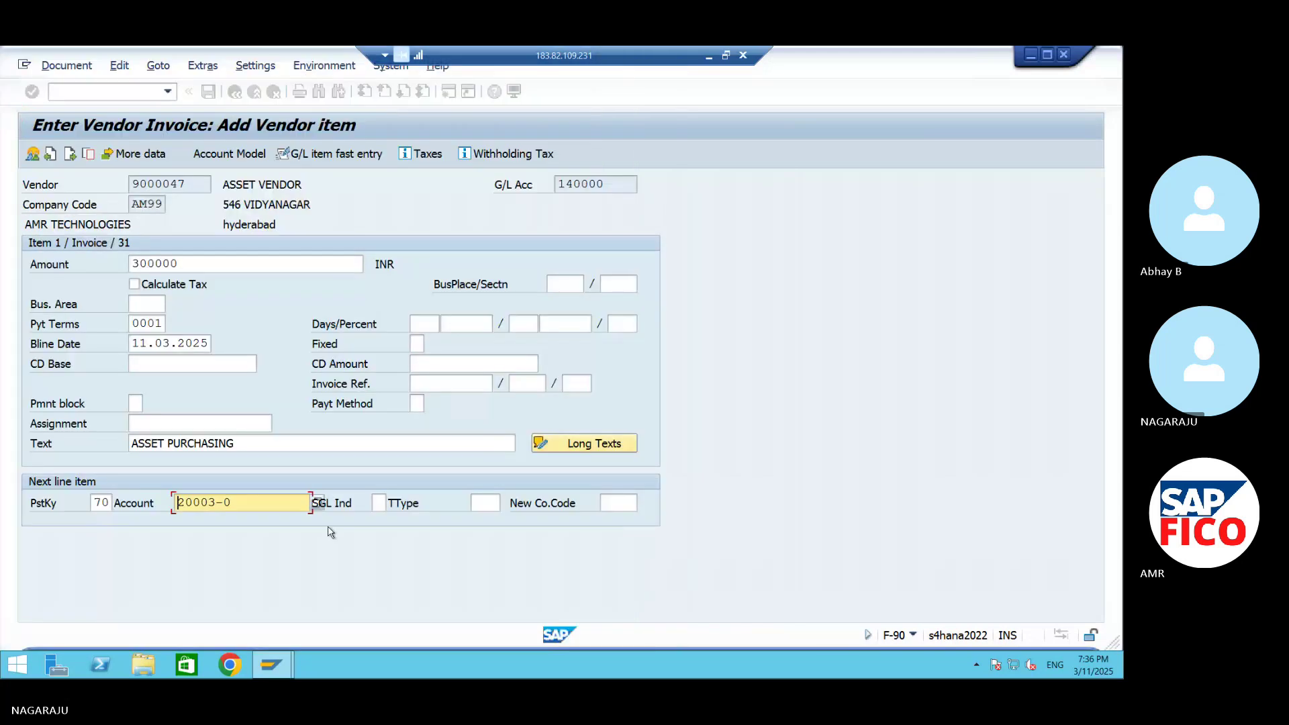
pyautogui.click(479, 501)
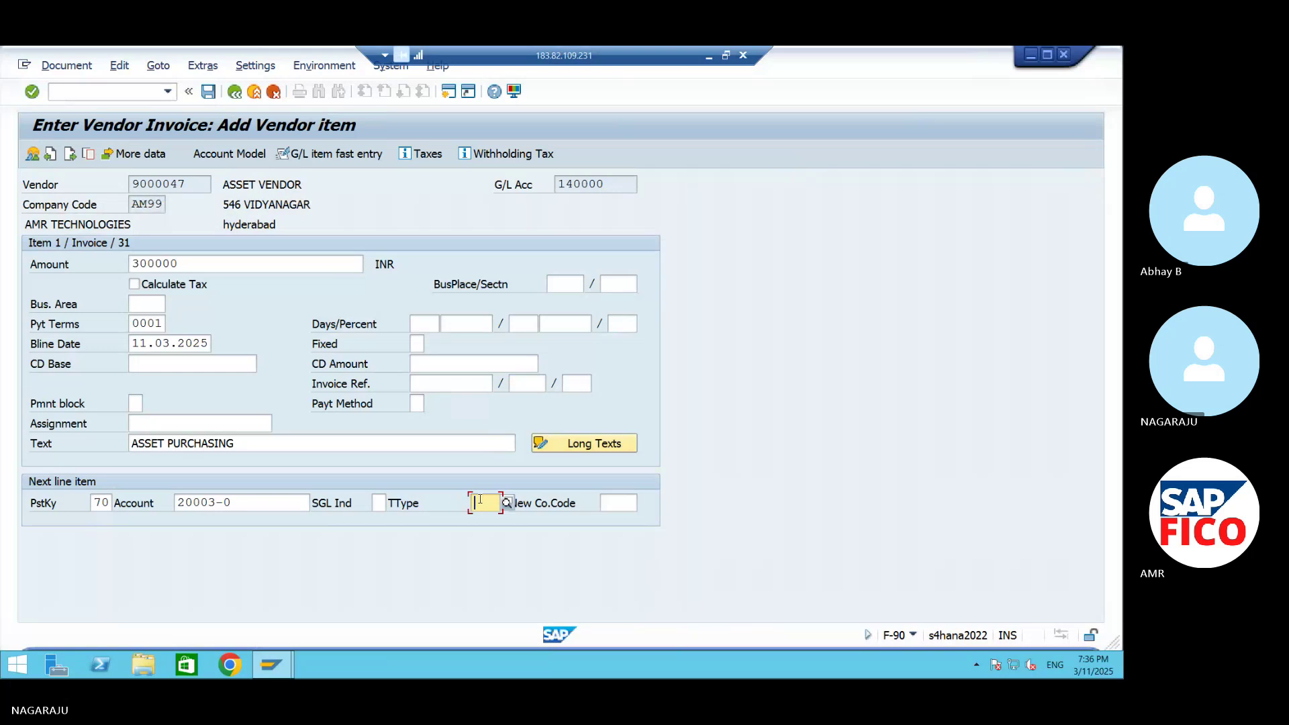
pyautogui.write('1')
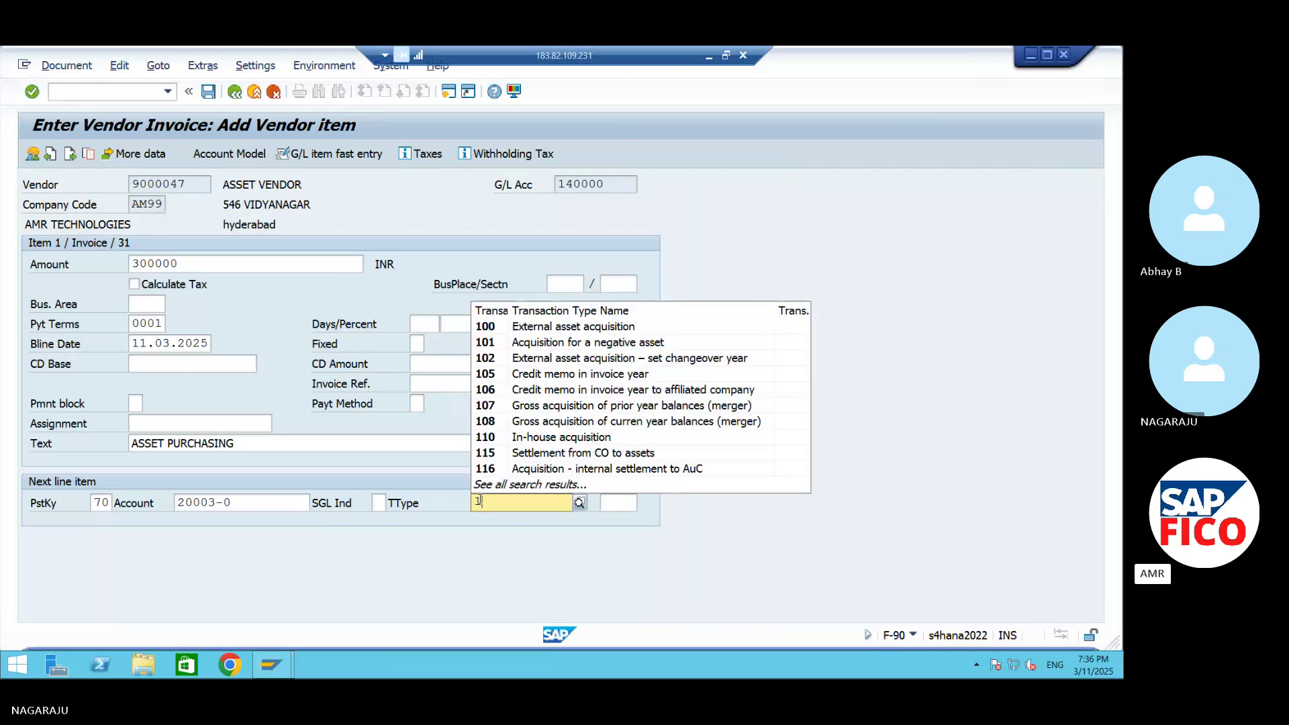
pyautogui.write('00')
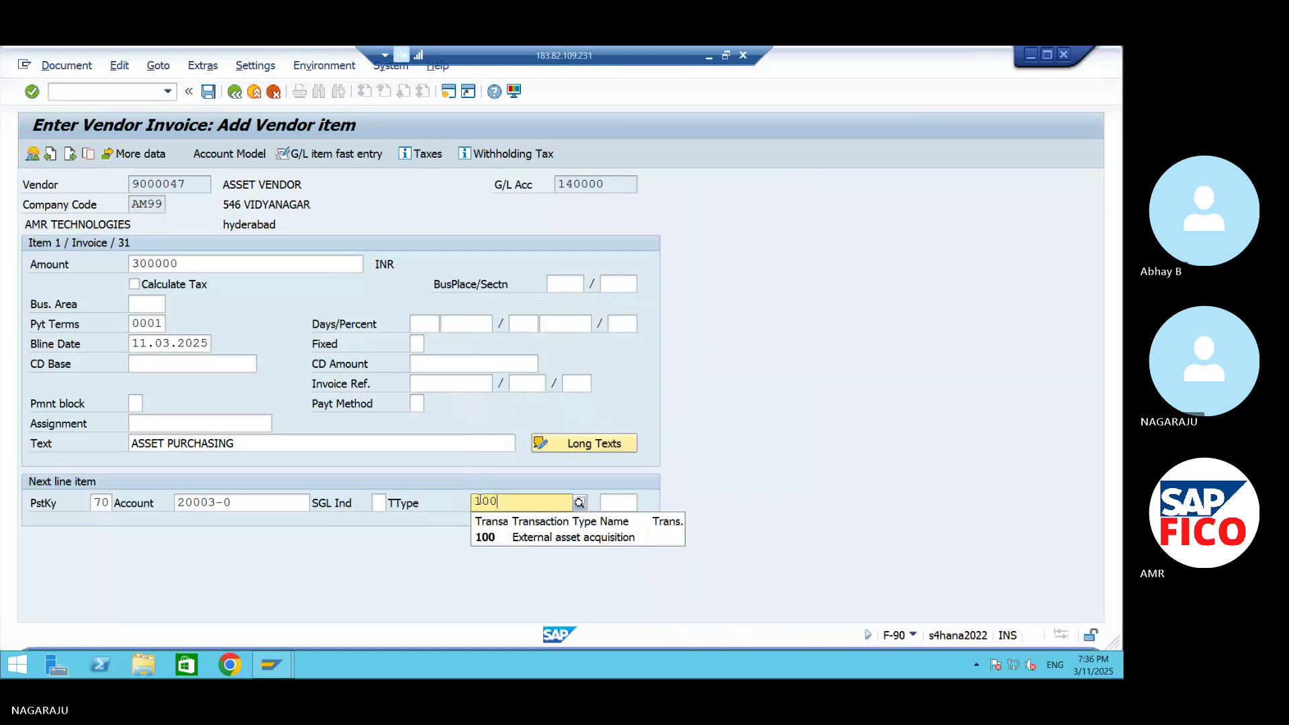
pyautogui.click(513, 541)
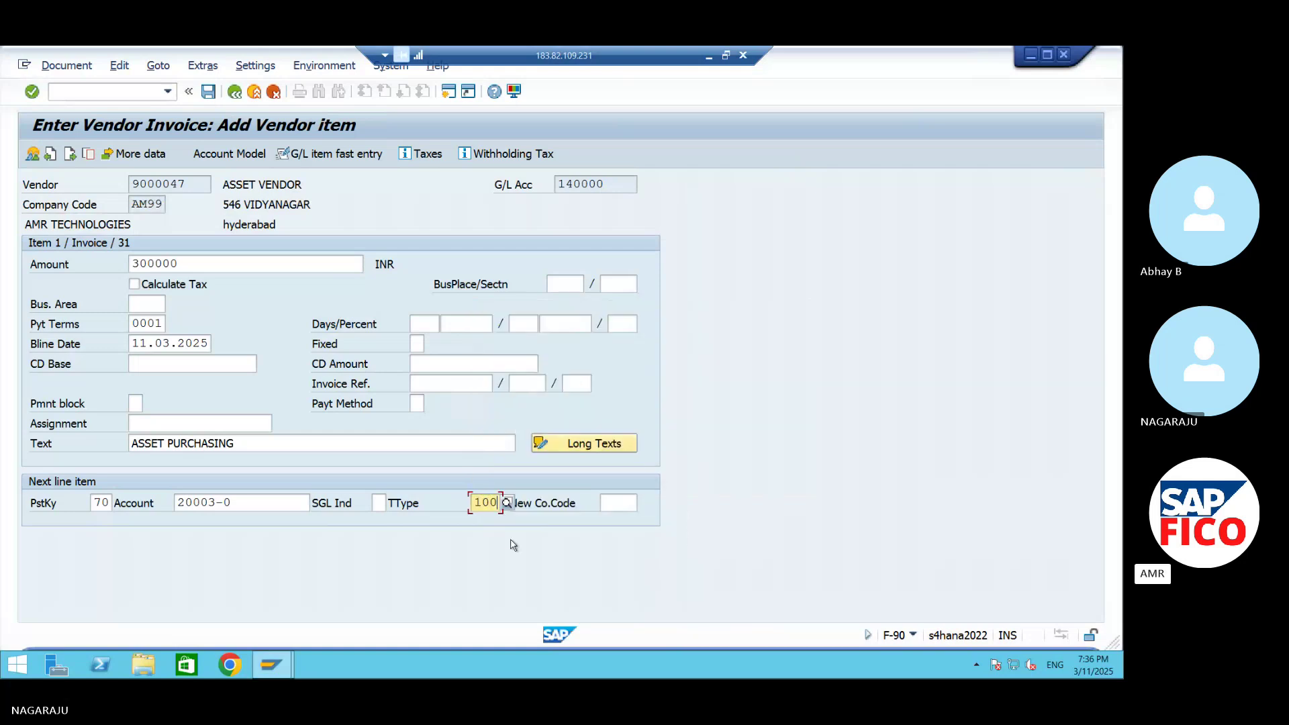
pyautogui.press('Return')
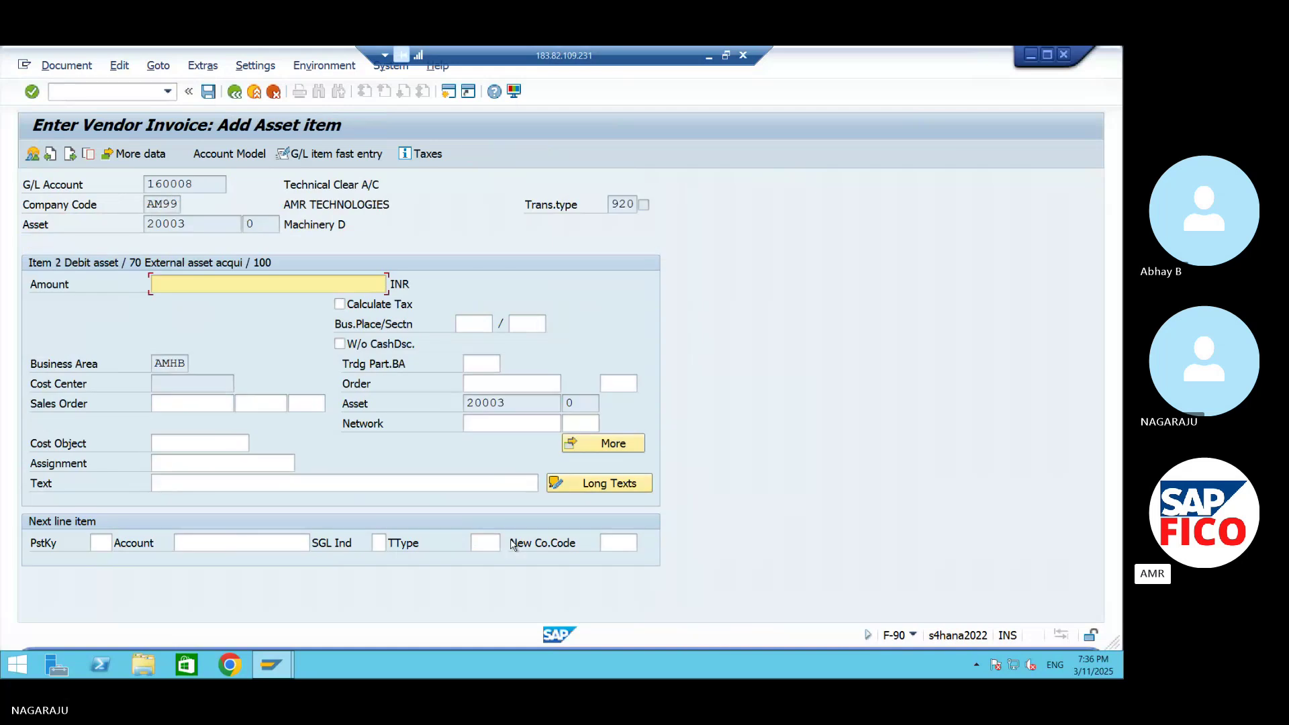
# - Enter * as the amount and + as the text for the Machinery D asset item
pyautogui.write('*')
pyautogui.click(201, 484)
pyautogui.write('+')
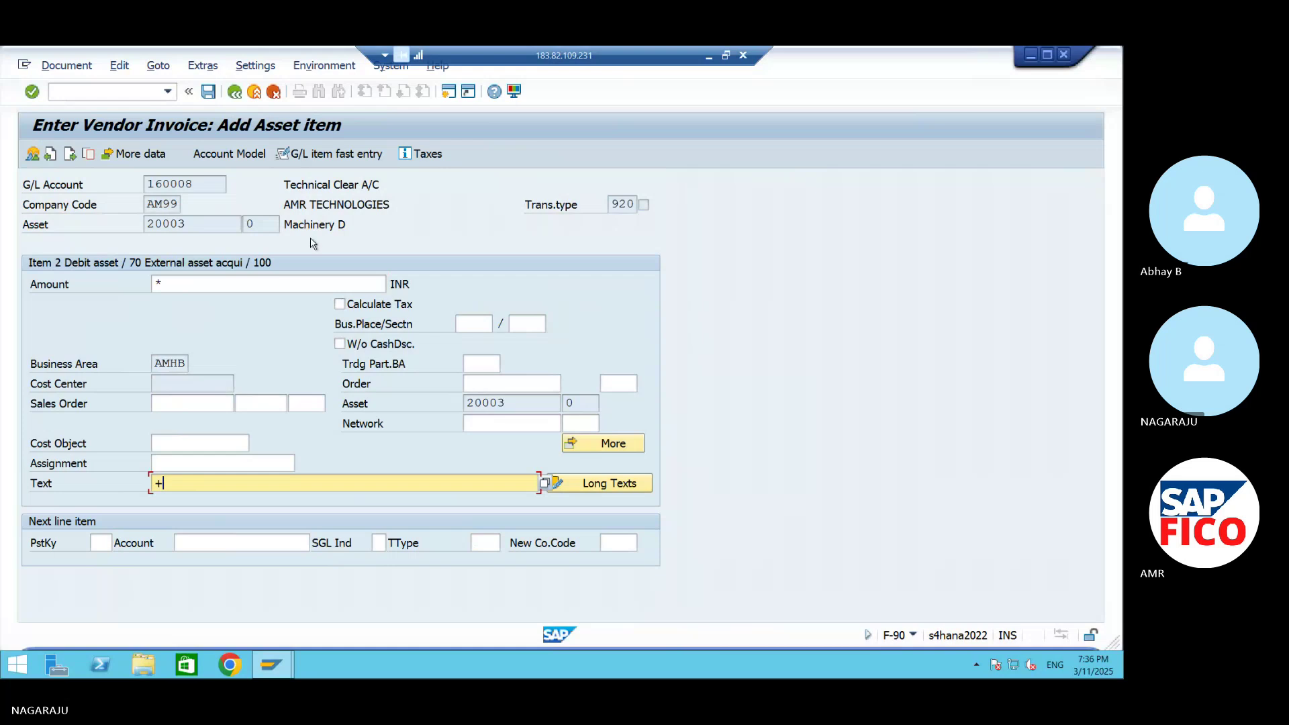
pyautogui.click(179, 205)
pyautogui.moveTo(179, 204); pyautogui.dragTo(115, 221)
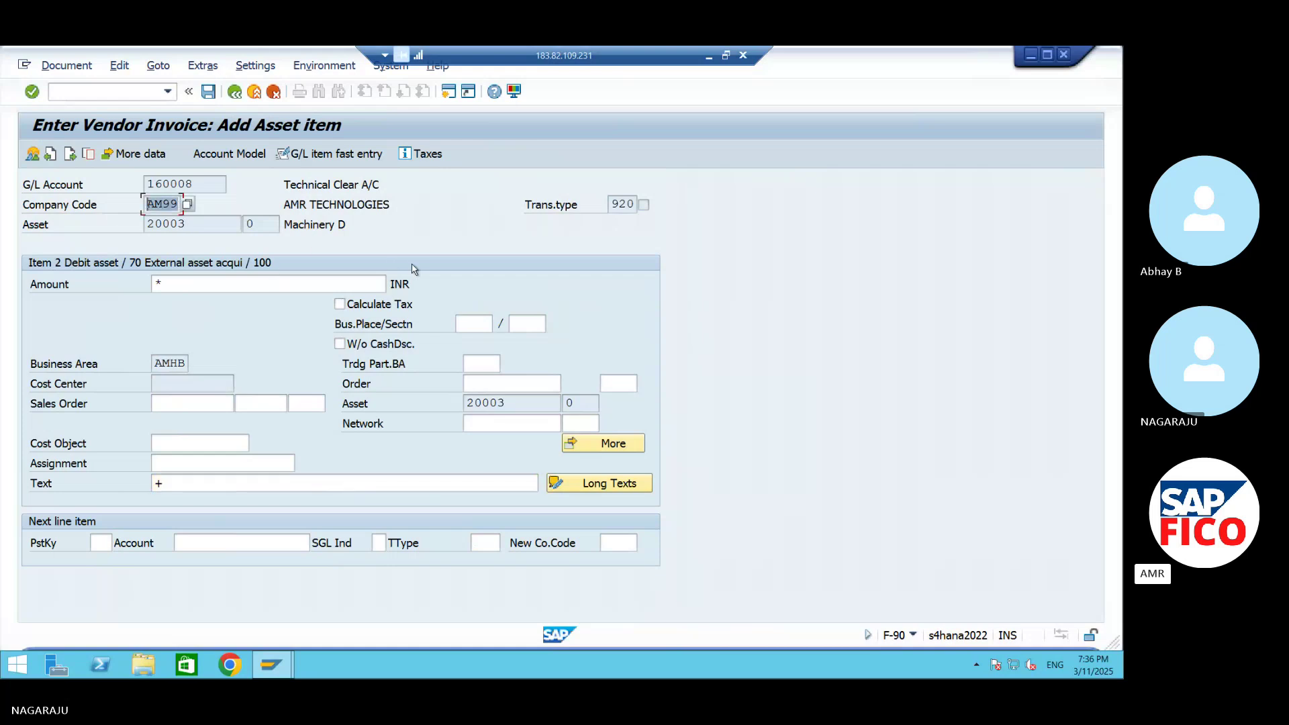
pyautogui.click(614, 543)
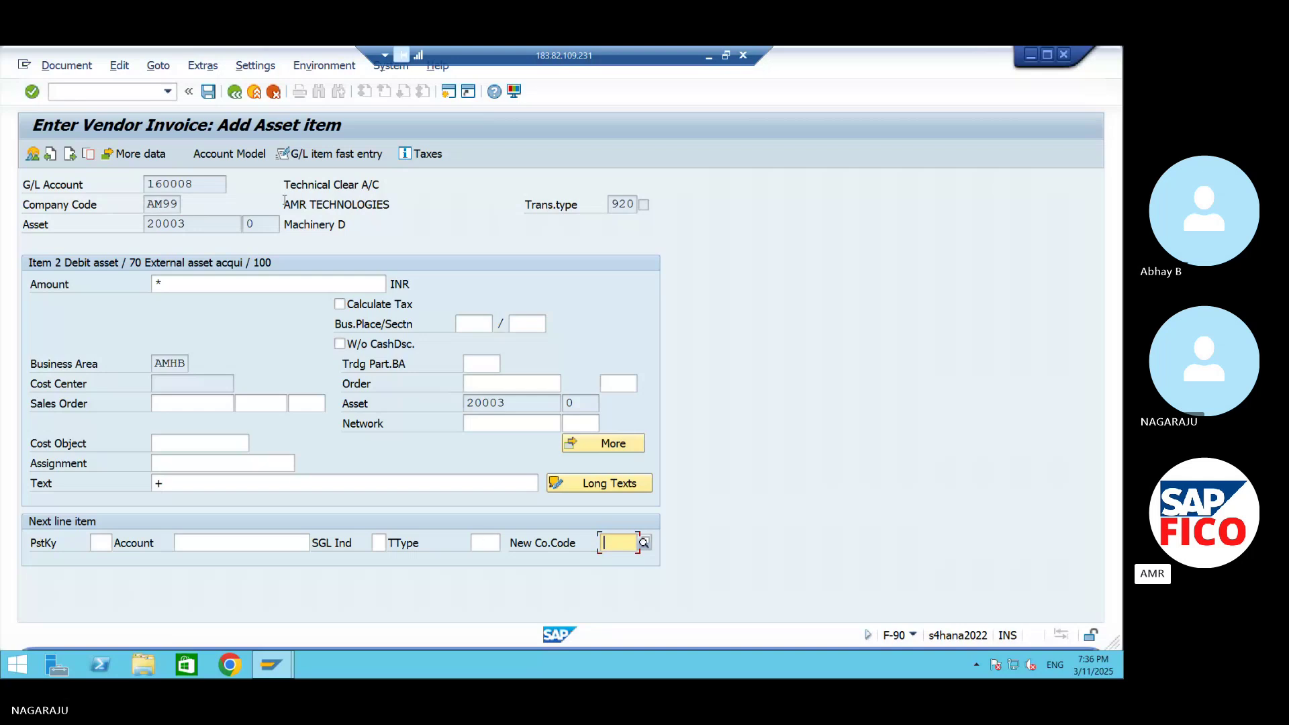
# - Go from the asset item to the vendor item and try to move on to a further line item
pyautogui.click(50, 154)
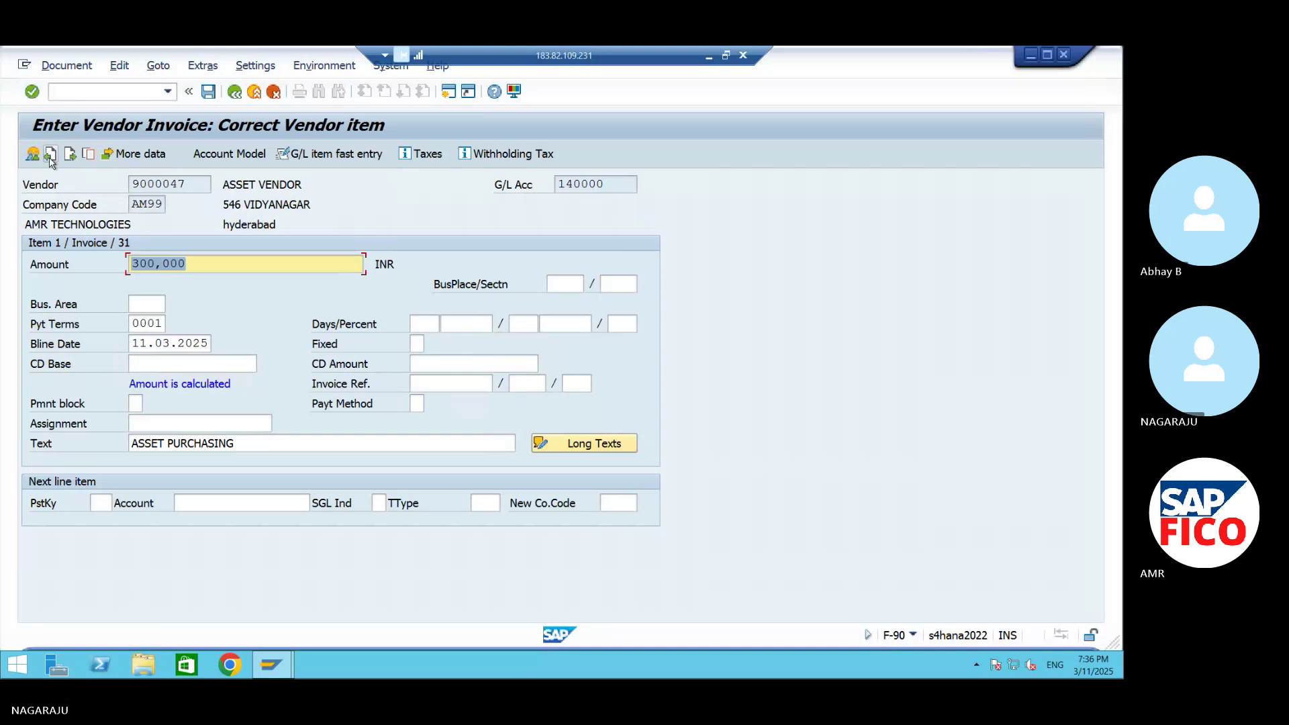
pyautogui.click(51, 156)
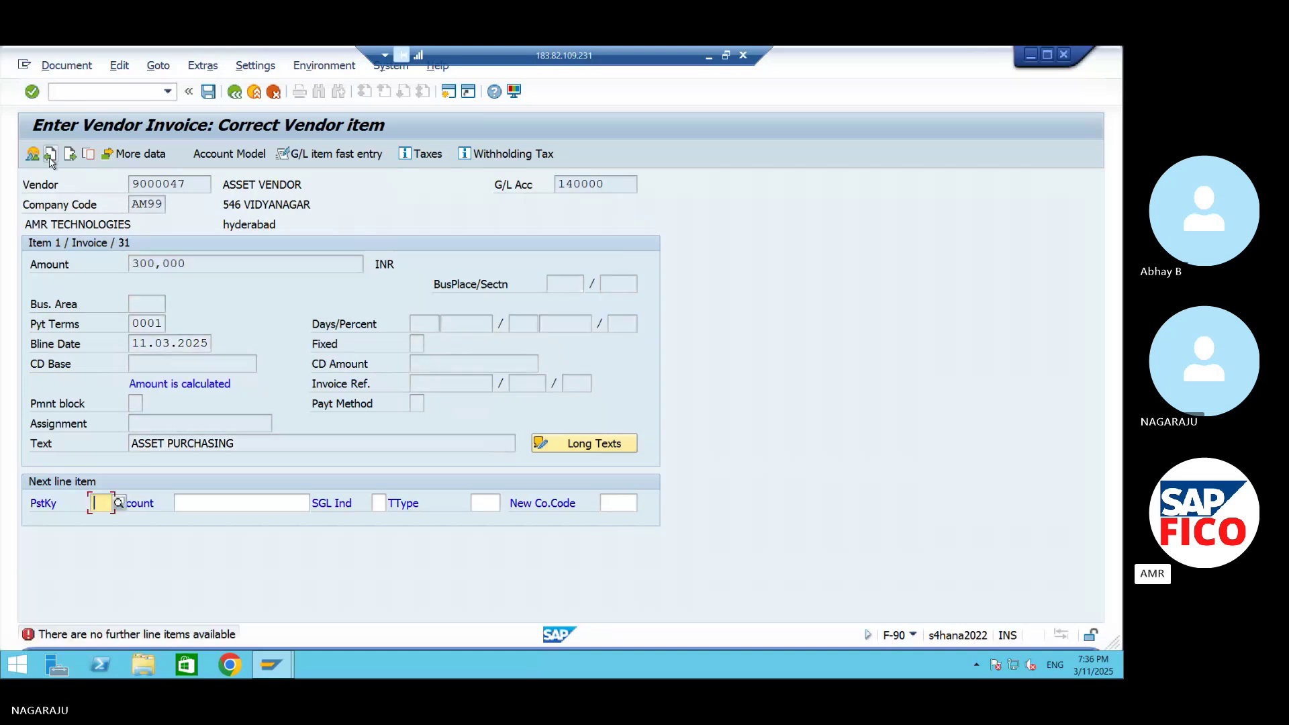
pyautogui.click(50, 156)
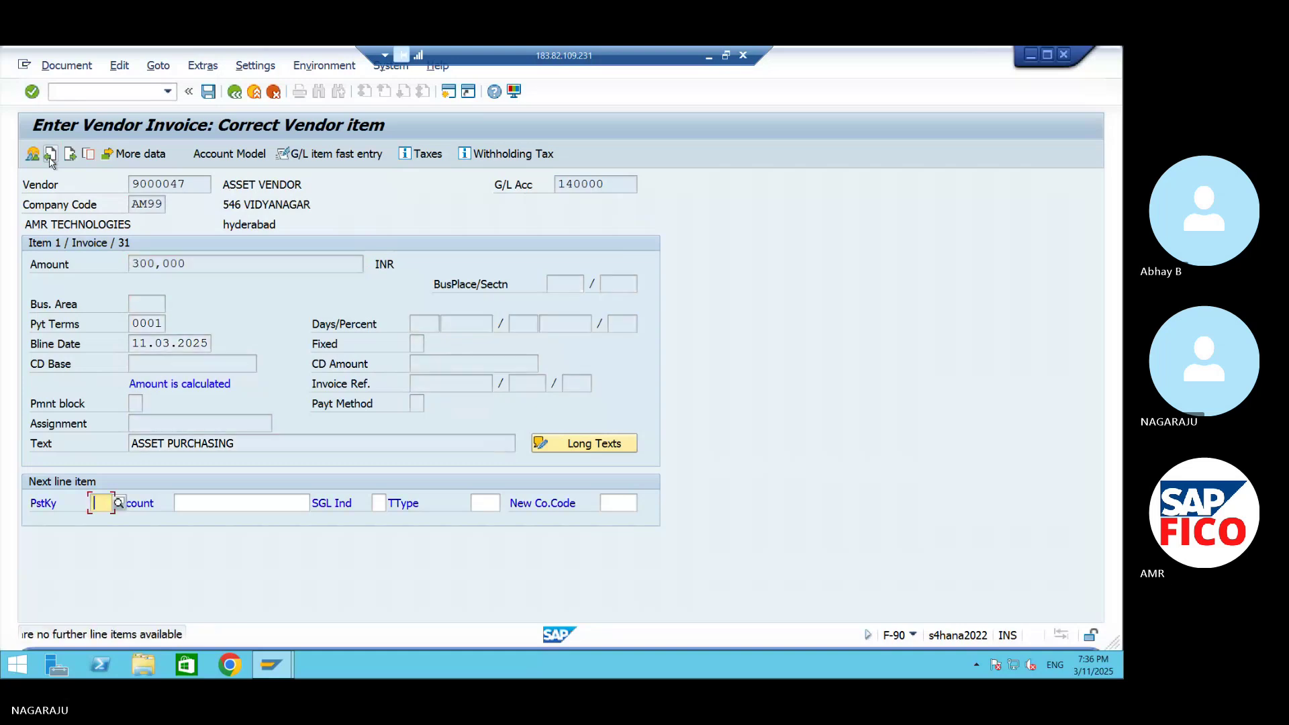
# - Restart the vendor asset acquisition with transaction code /NF-90 and set the document date to 11.03.2025
pyautogui.click(92, 98)
pyautogui.write('/N')
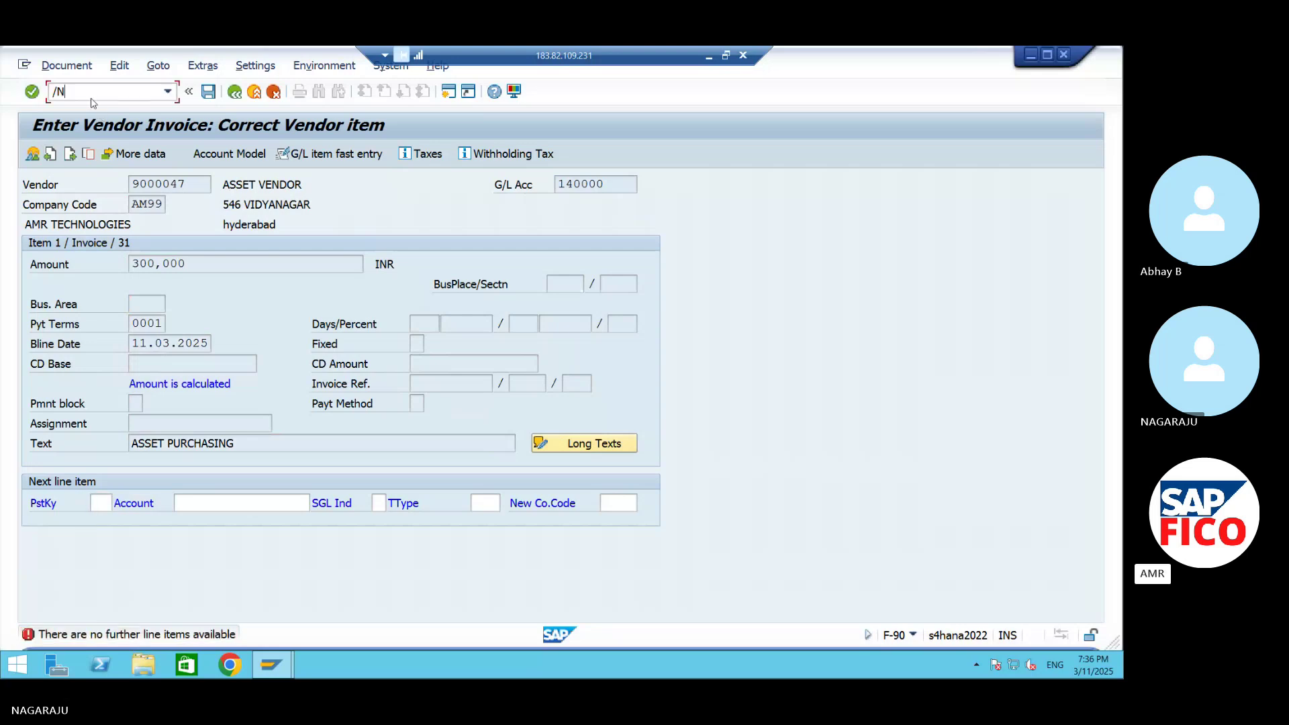
pyautogui.write('F-90')
pyautogui.press('Return')
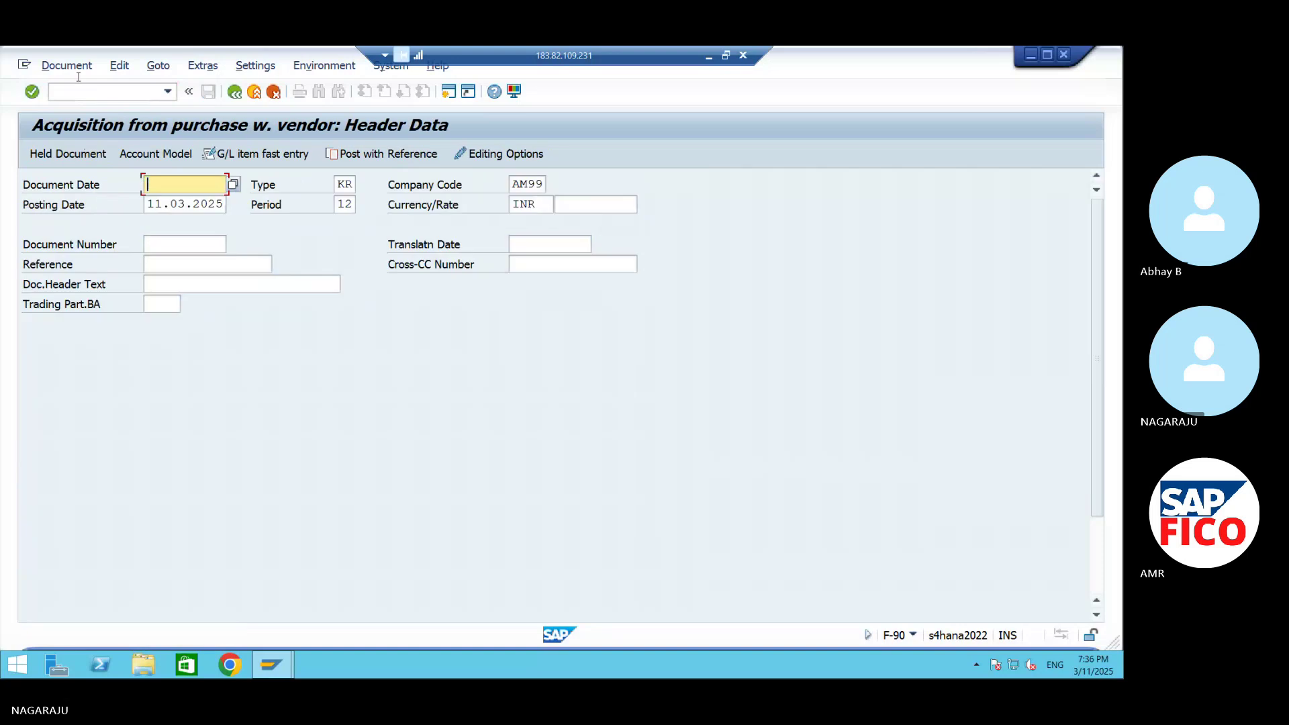
pyautogui.click(232, 184)
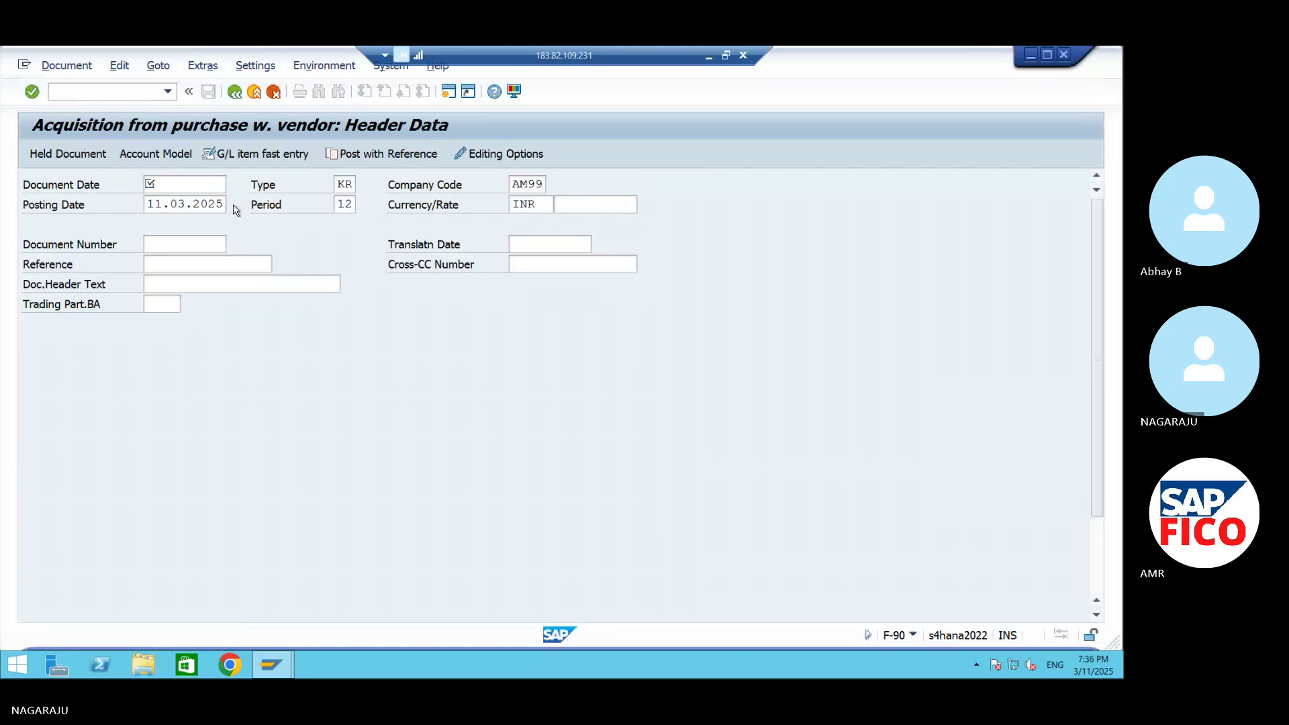
pyautogui.click(460, 545)
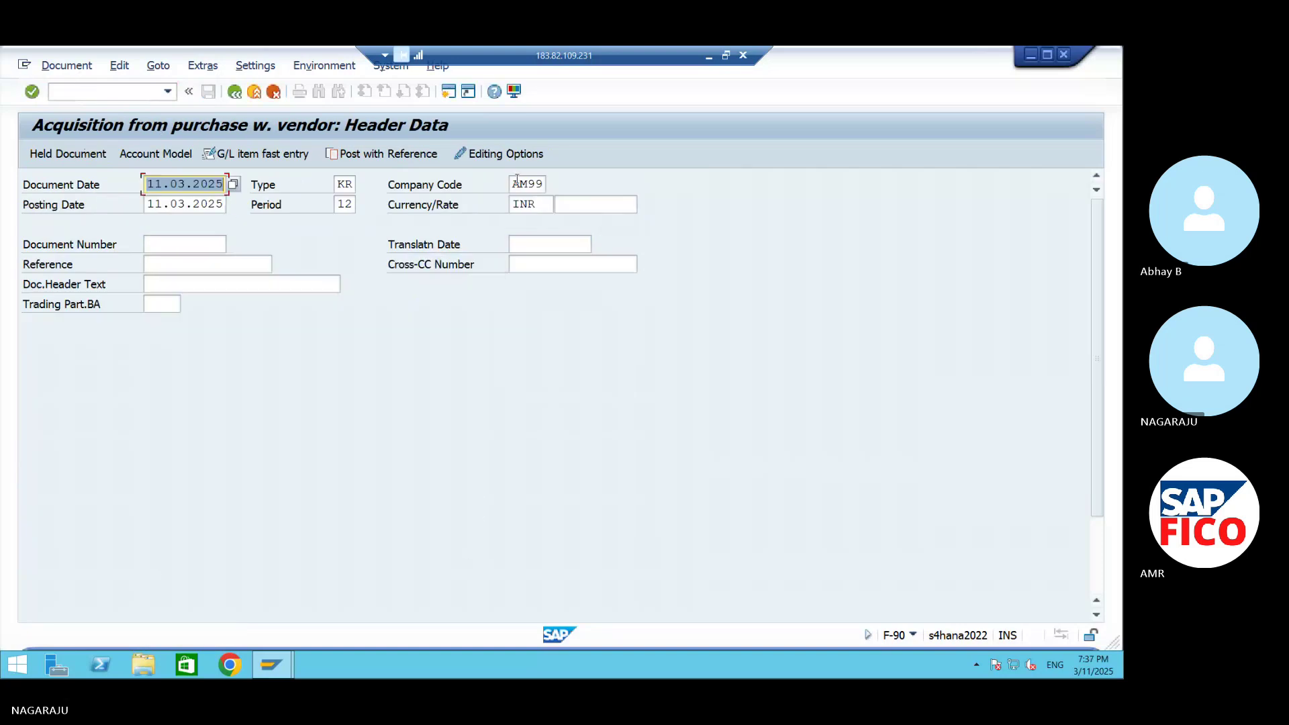
# - Enter ASSET PURCHASING as the document header text for company code AM99
pyautogui.click(540, 186)
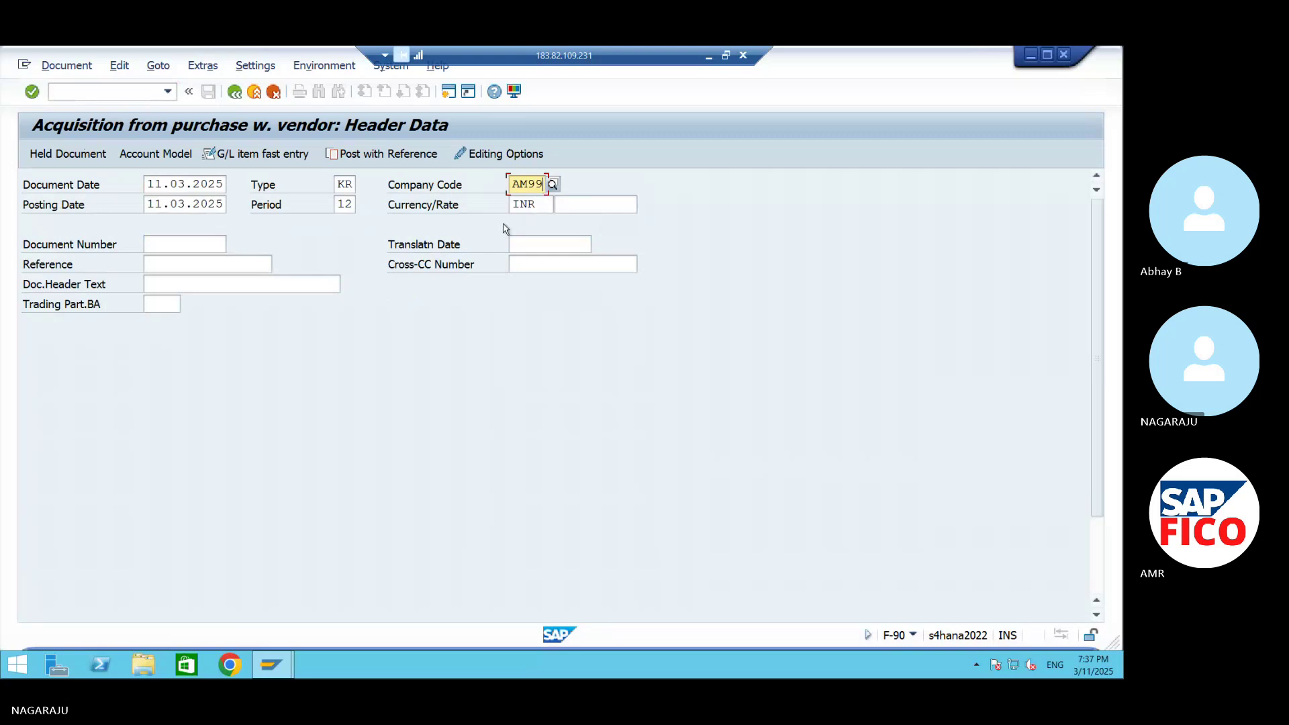
pyautogui.click(239, 288)
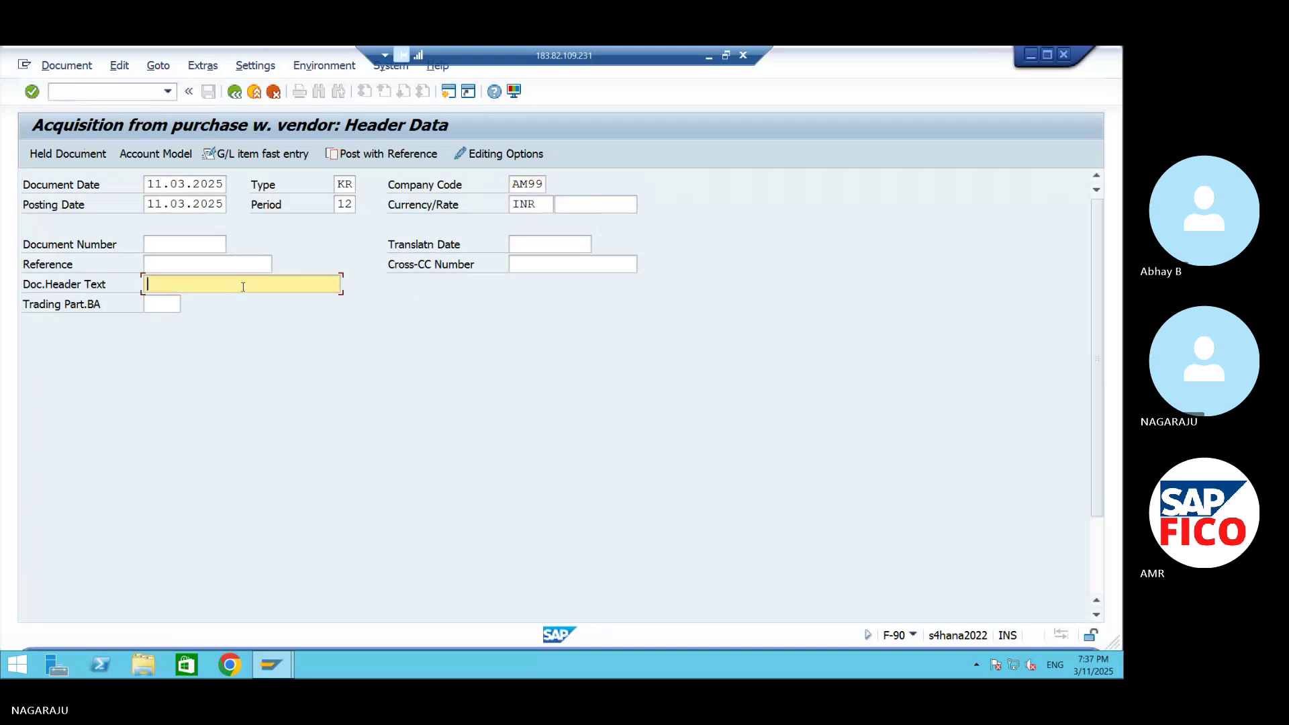
pyautogui.write('AS')
pyautogui.click(241, 303)
# - Look up ASSET VENDOR among the AM99 suppliers as the first line item's account and continue to the vendor item
pyautogui.scroll(-5, 370, 562)
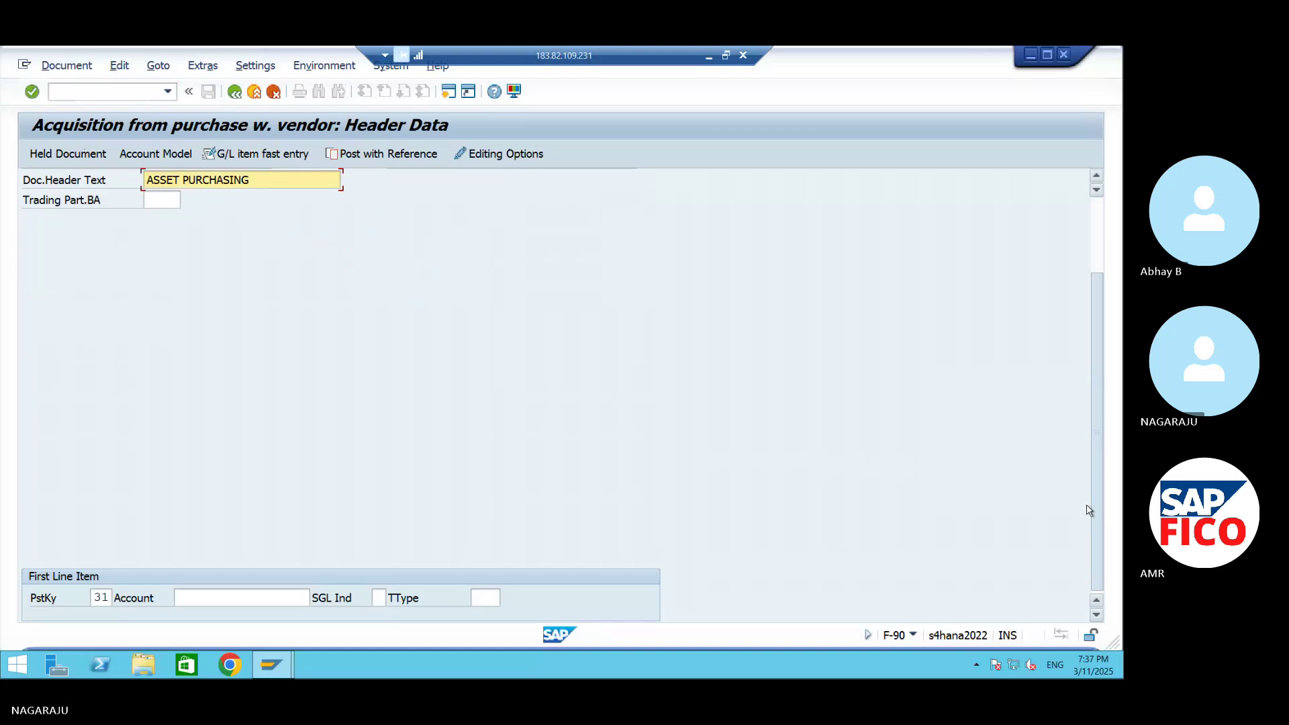
pyautogui.click(255, 595)
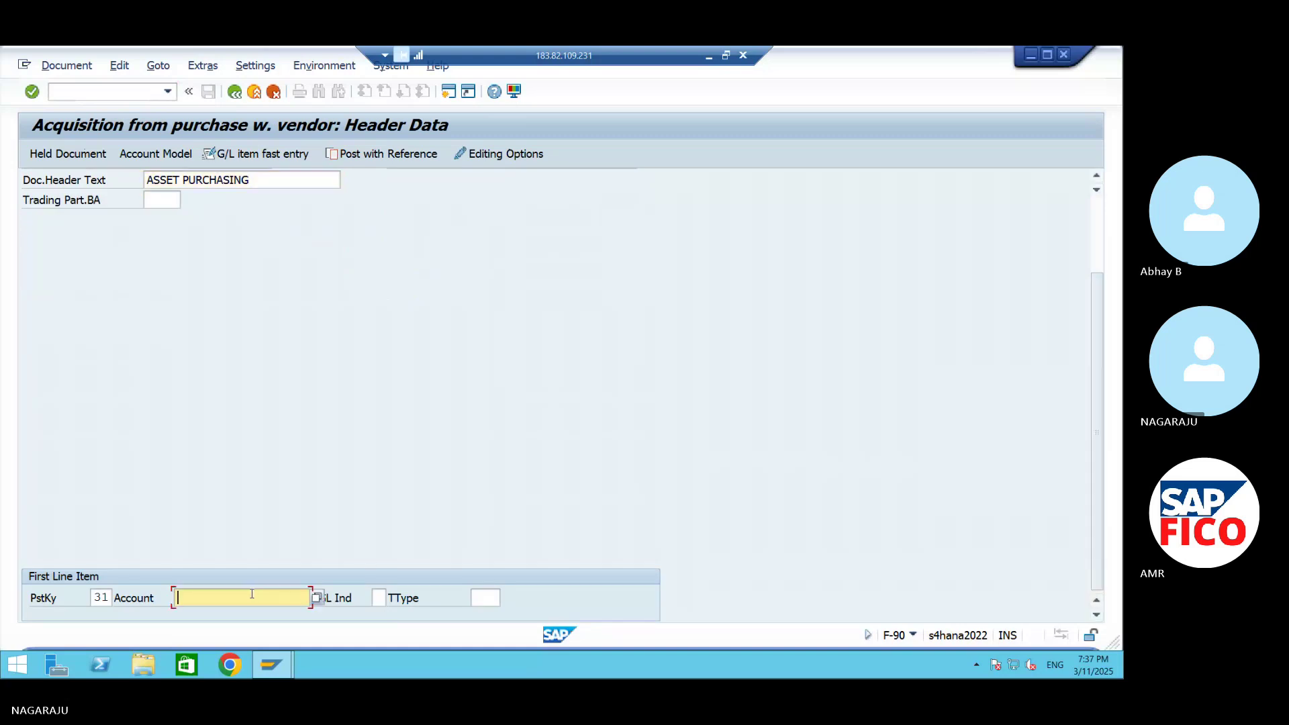
pyautogui.click(319, 596)
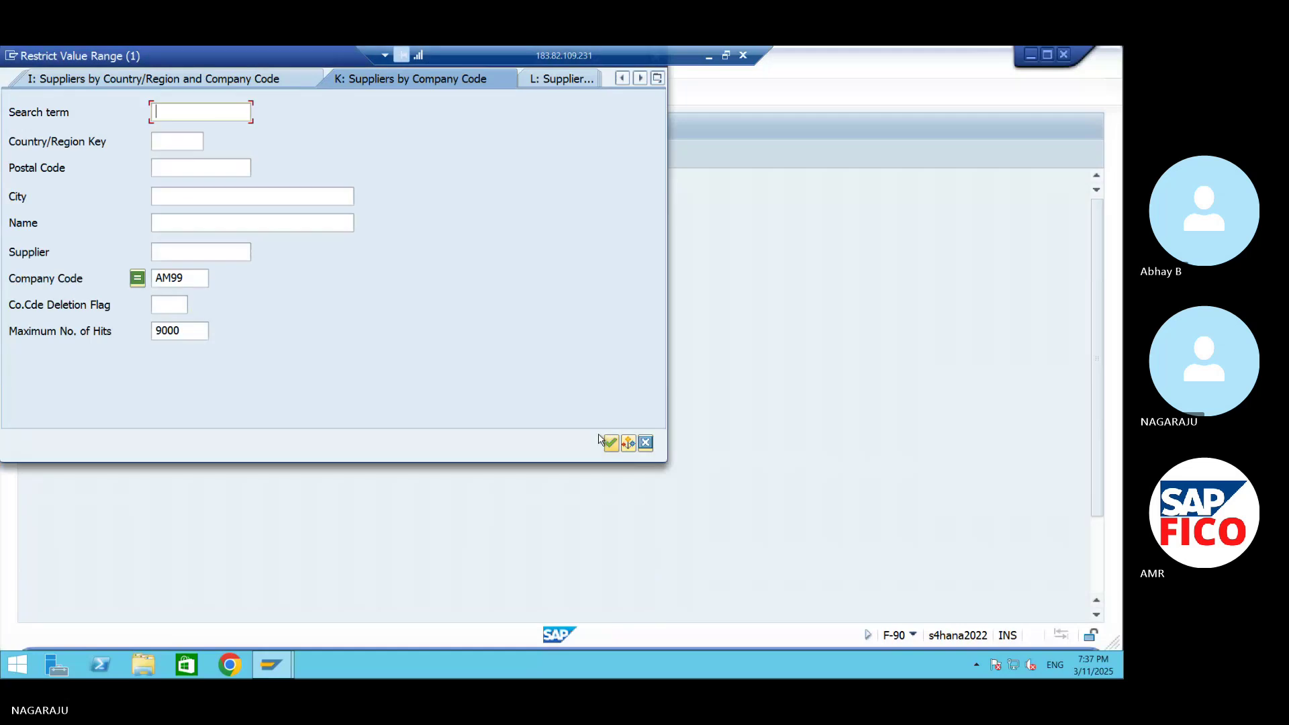
pyautogui.click(611, 443)
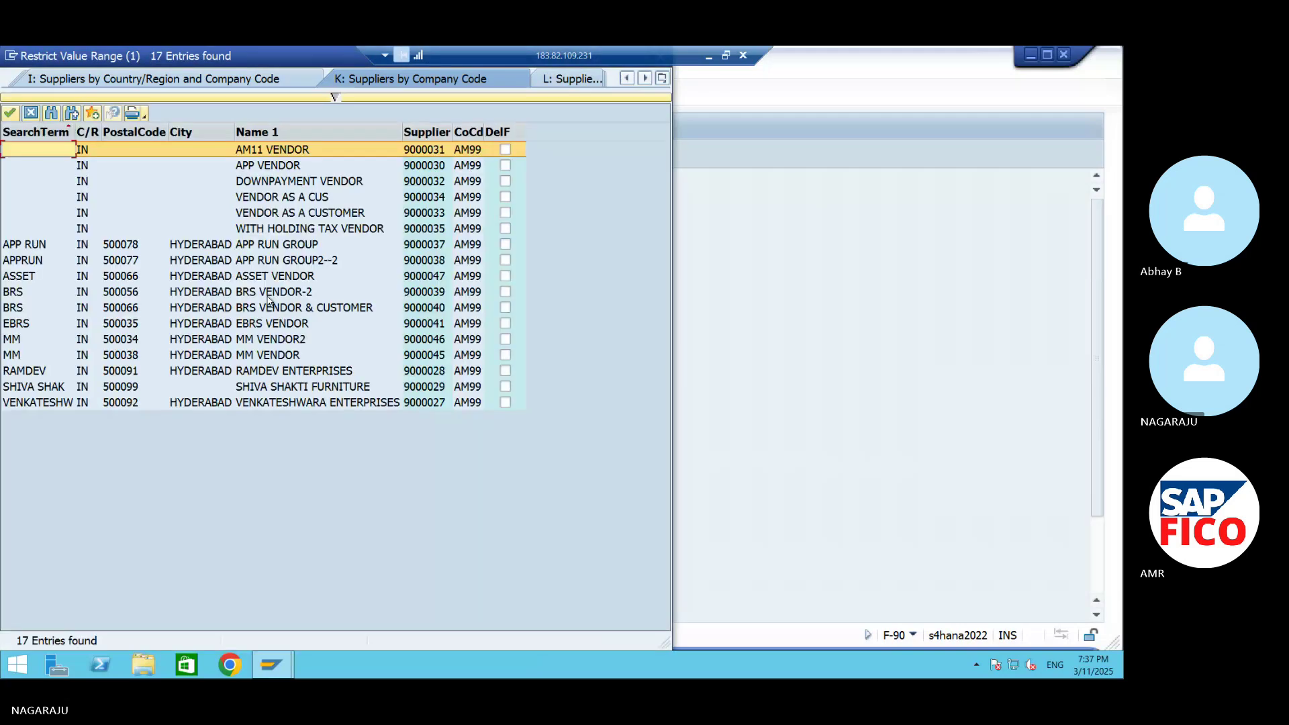
pyautogui.click(265, 276)
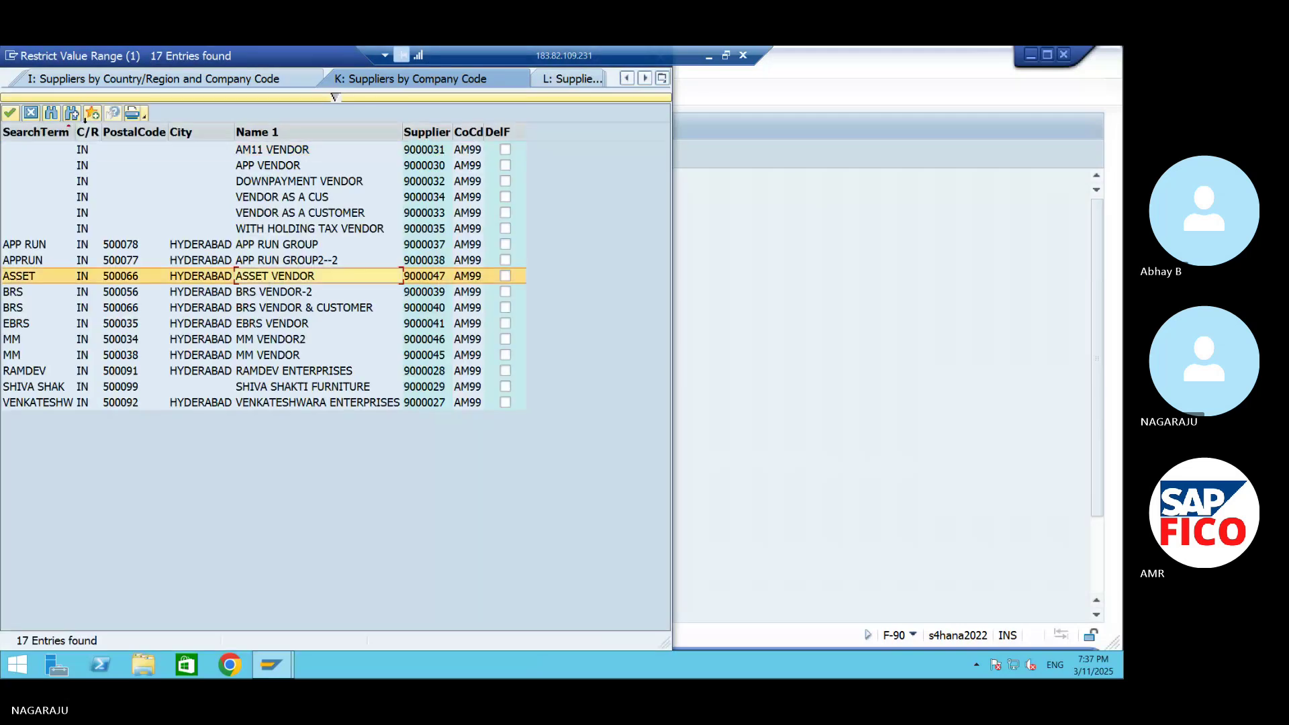
pyautogui.click(9, 113)
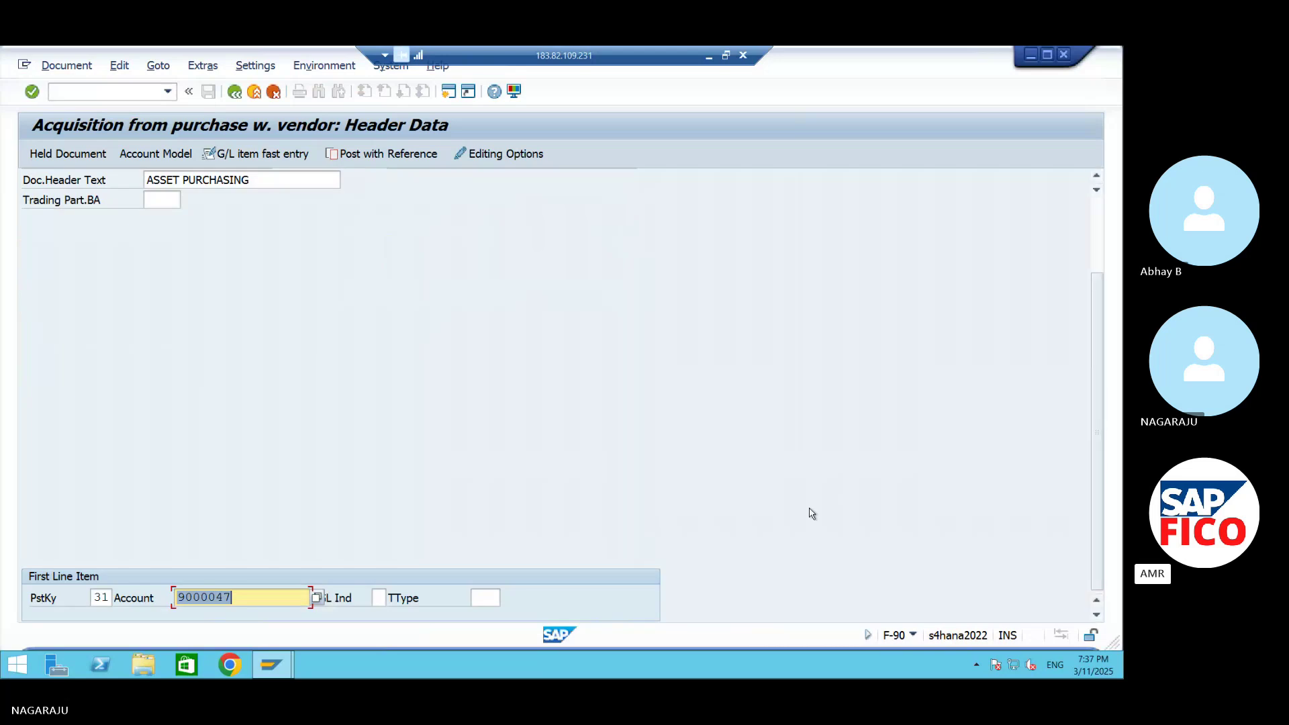
pyautogui.press('Return')
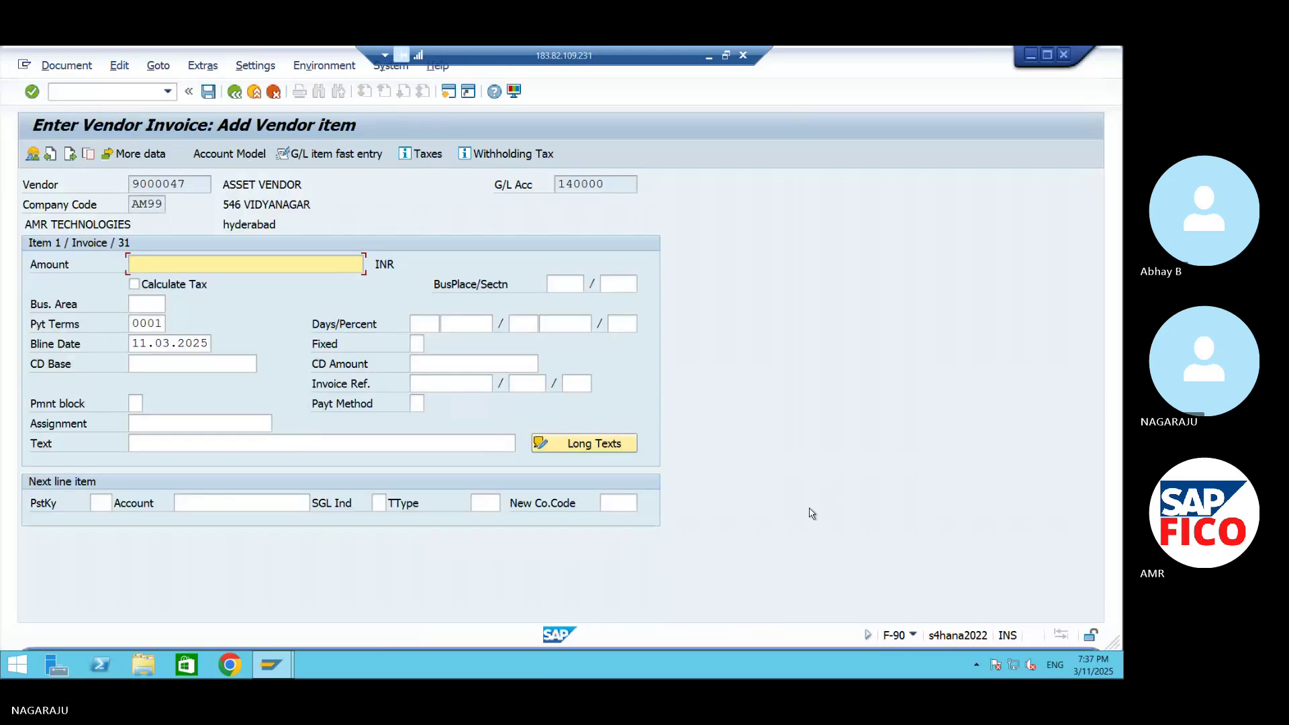
# - Set the vendor item's amount to 300000 and its text to ASSET PURCHASING
pyautogui.write('30000')
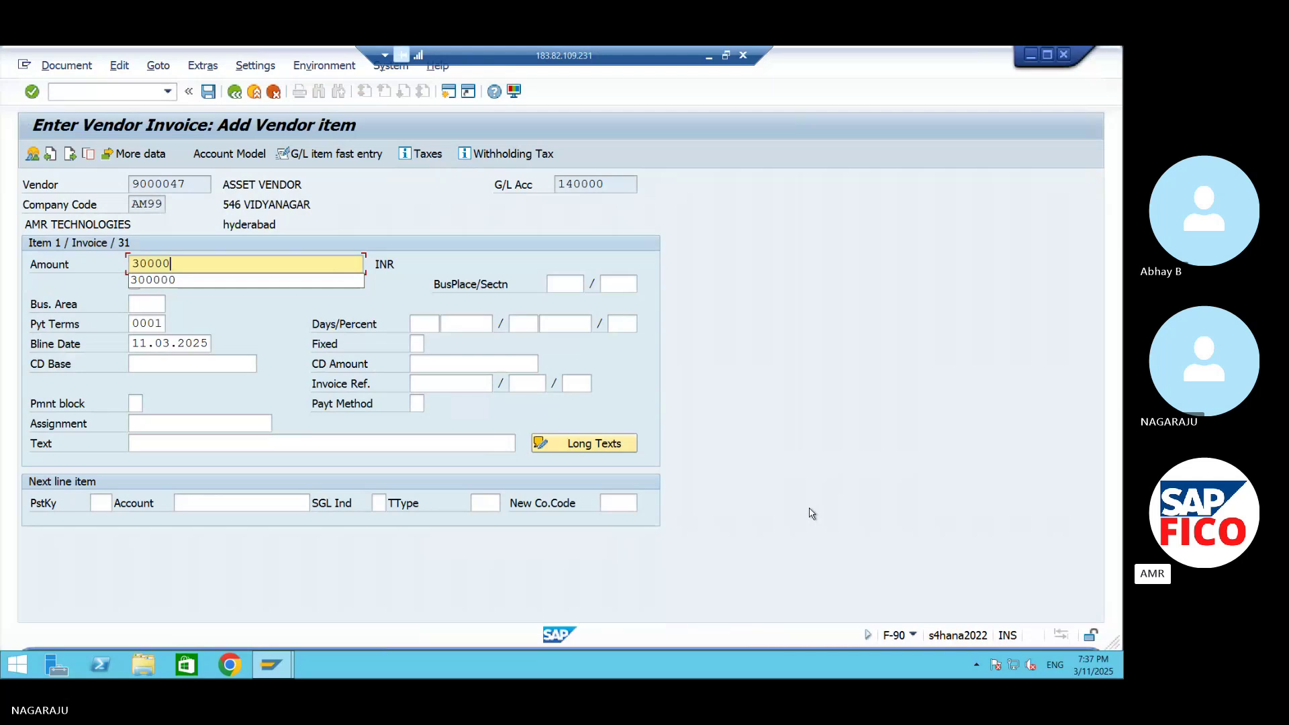
pyautogui.write('0')
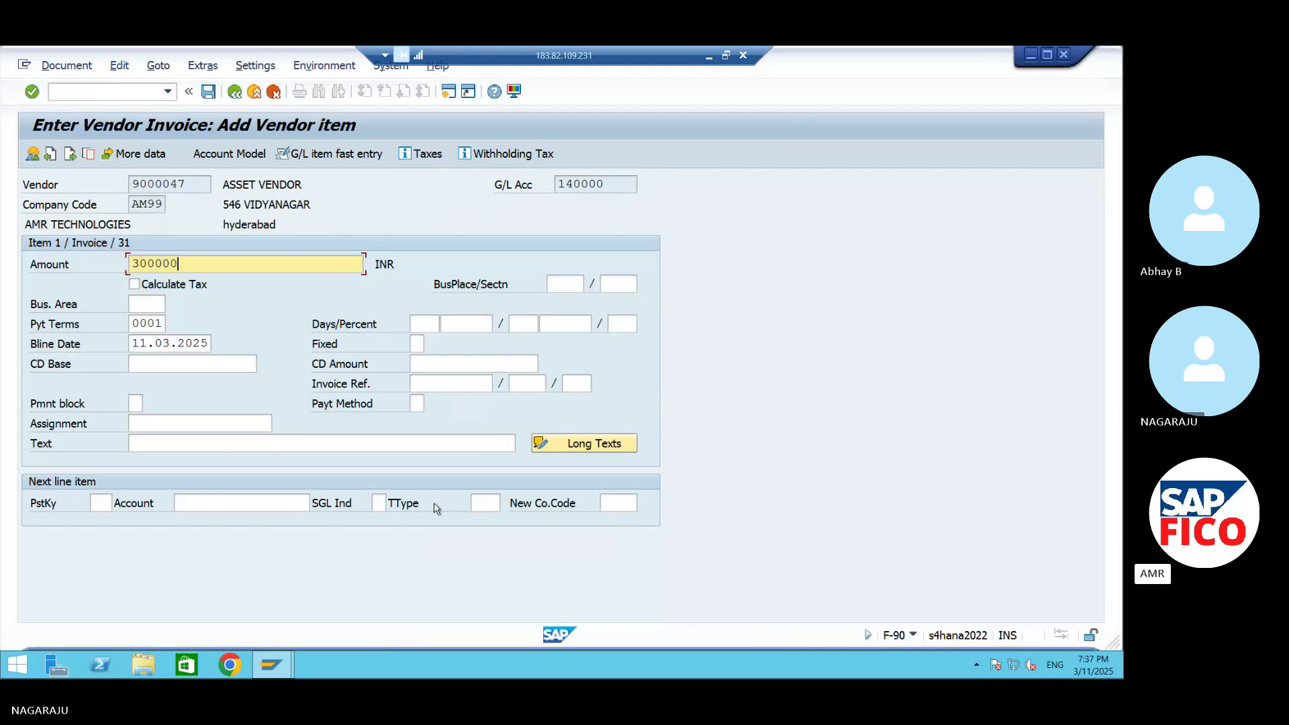
pyautogui.press('BackSpace')
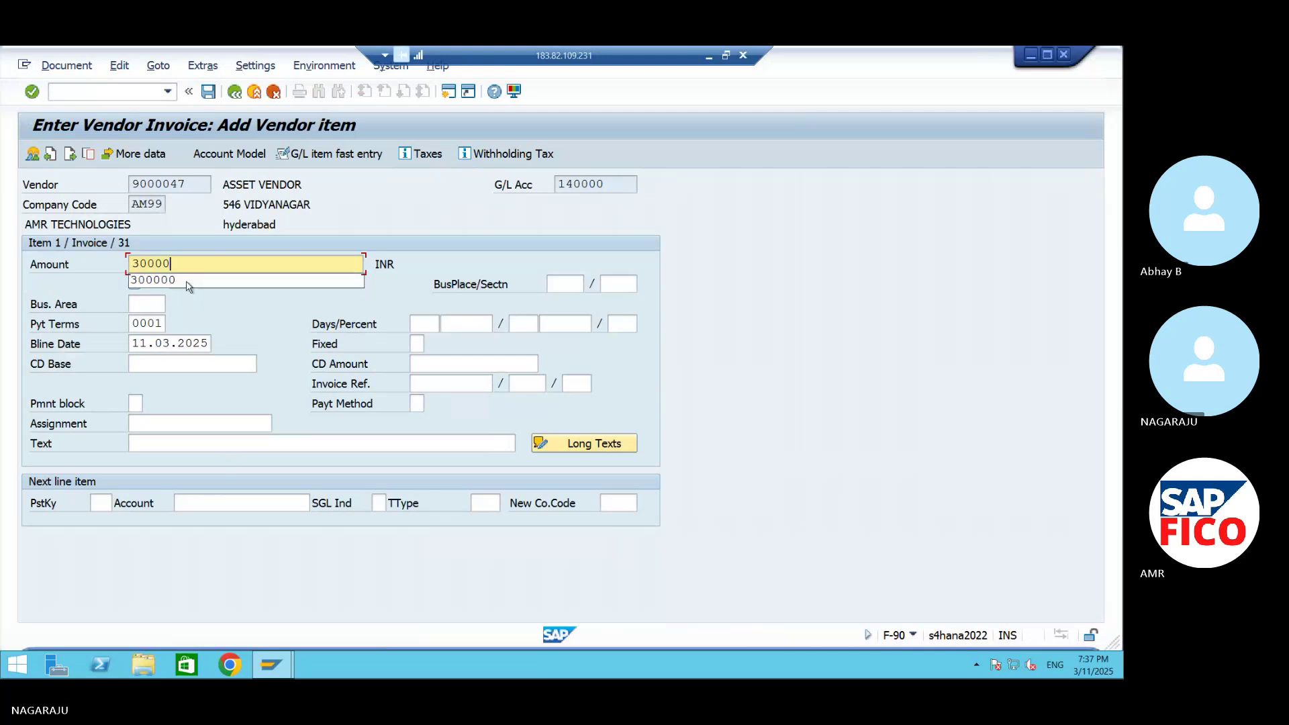
pyautogui.write('0')
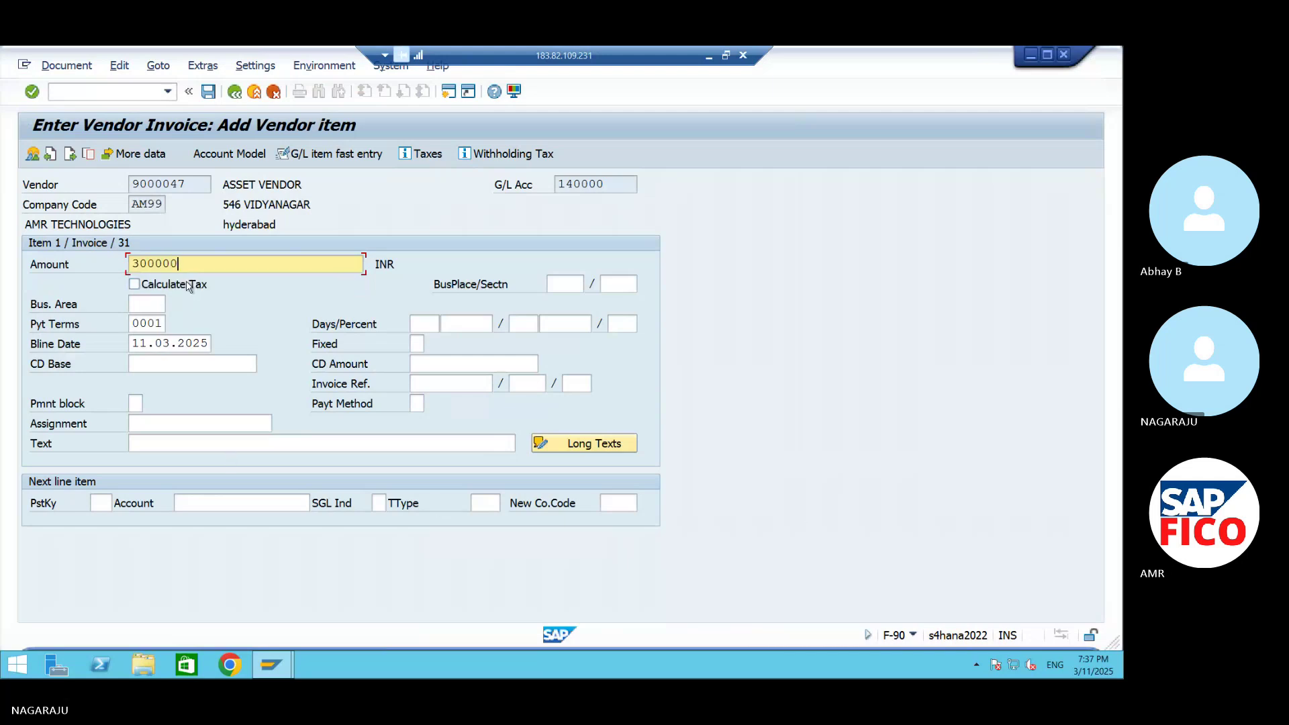
pyautogui.click(173, 442)
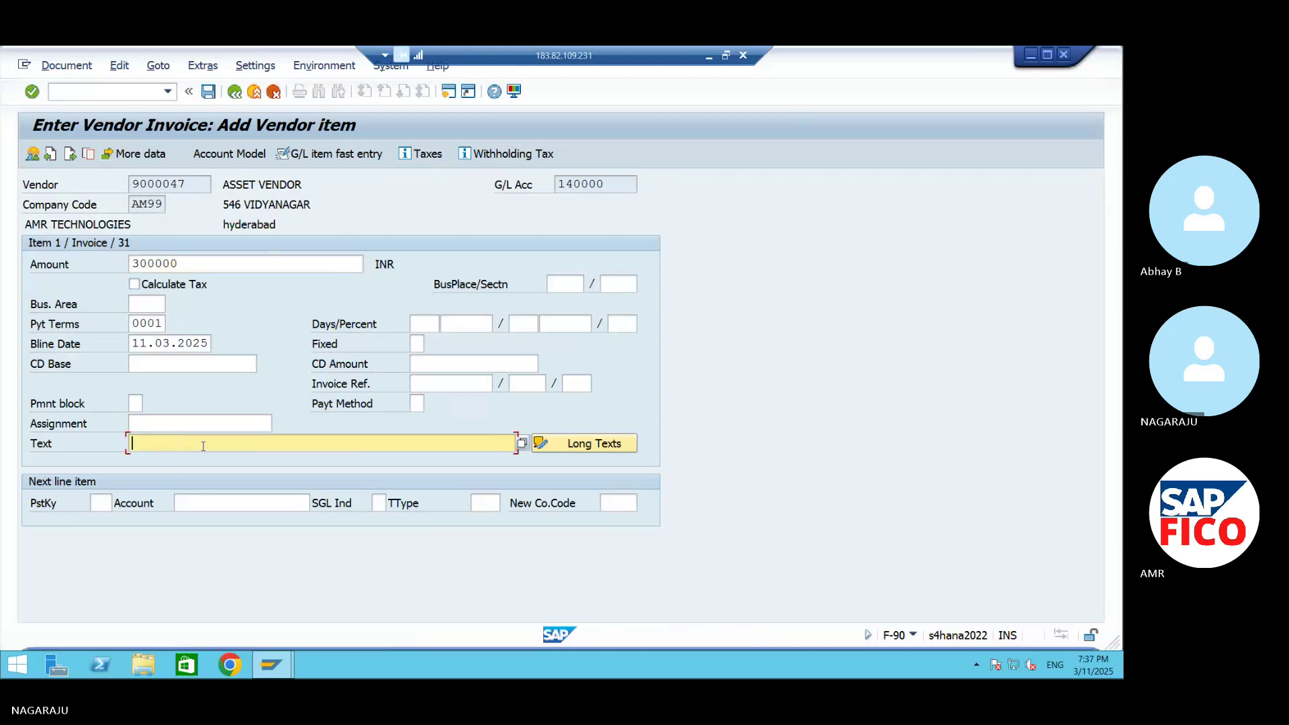
pyautogui.click(204, 445)
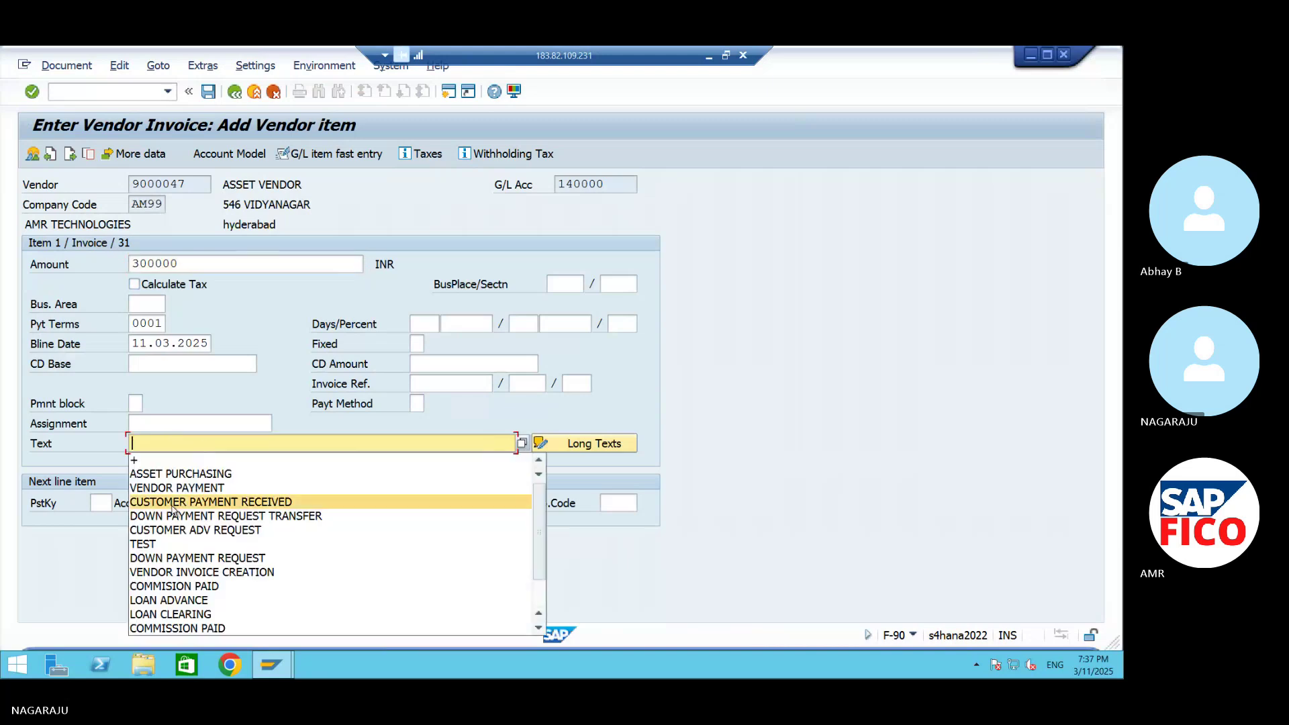
pyautogui.click(175, 473)
# - Set the next line item's posting key to 70 and look up asset 20003-0 (MACHINERY D) as its account
pyautogui.click(99, 509)
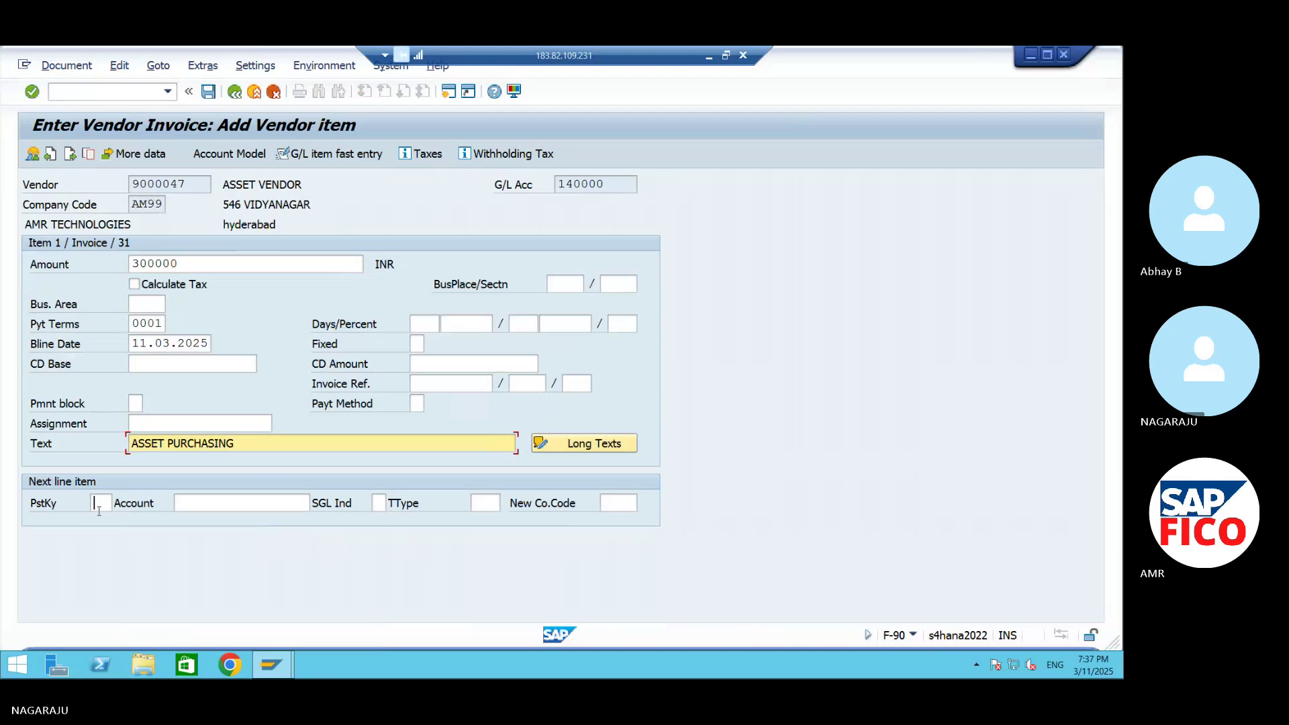
pyautogui.write('70')
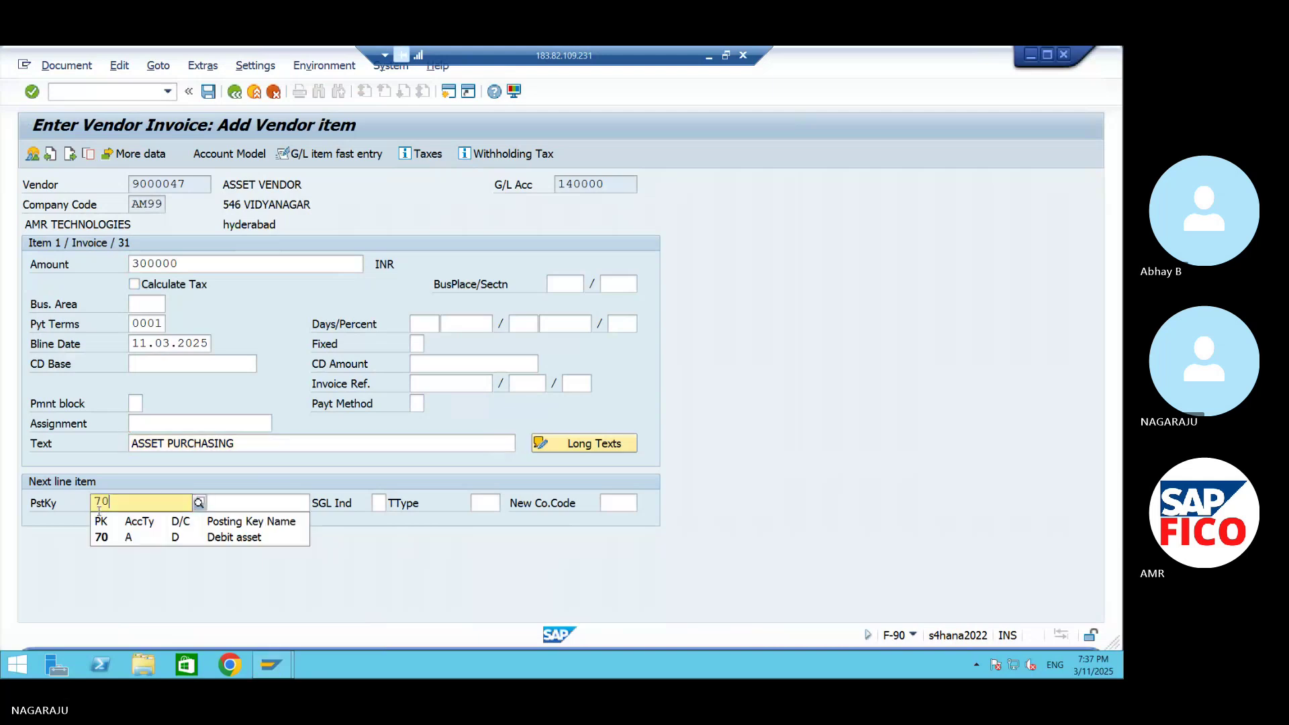
pyautogui.click(110, 537)
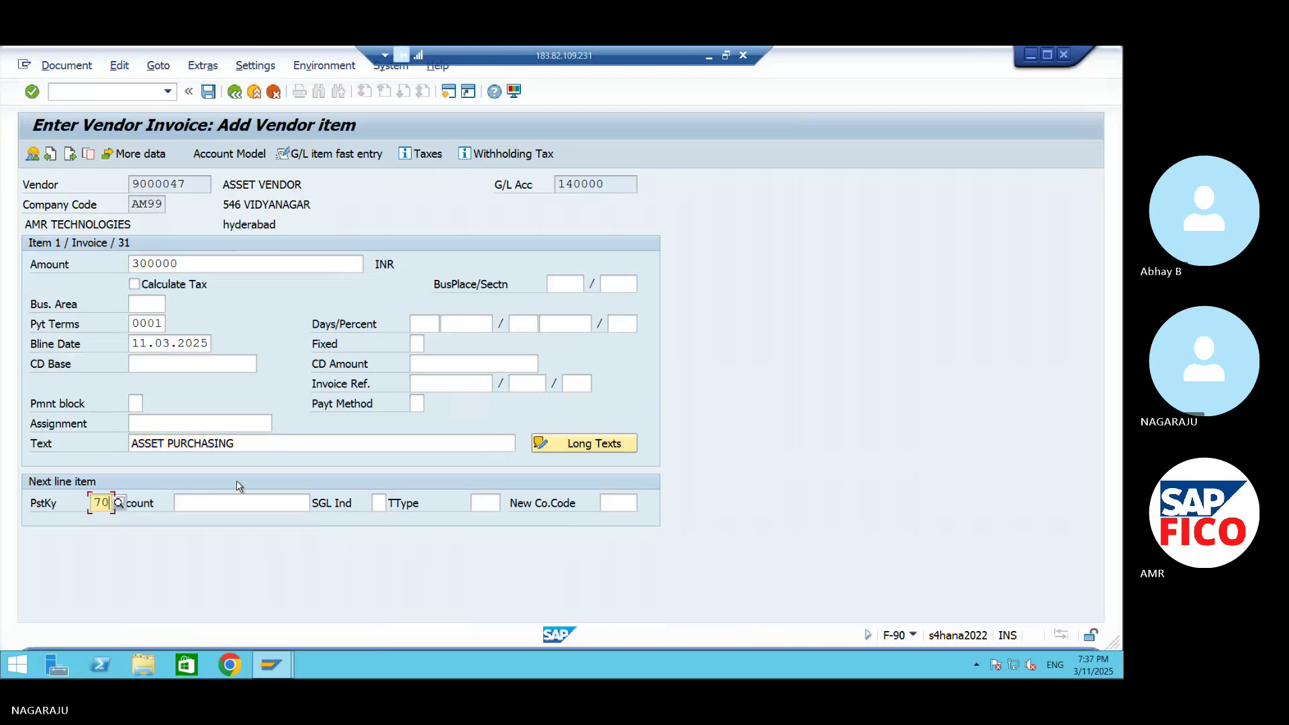
pyautogui.click(258, 509)
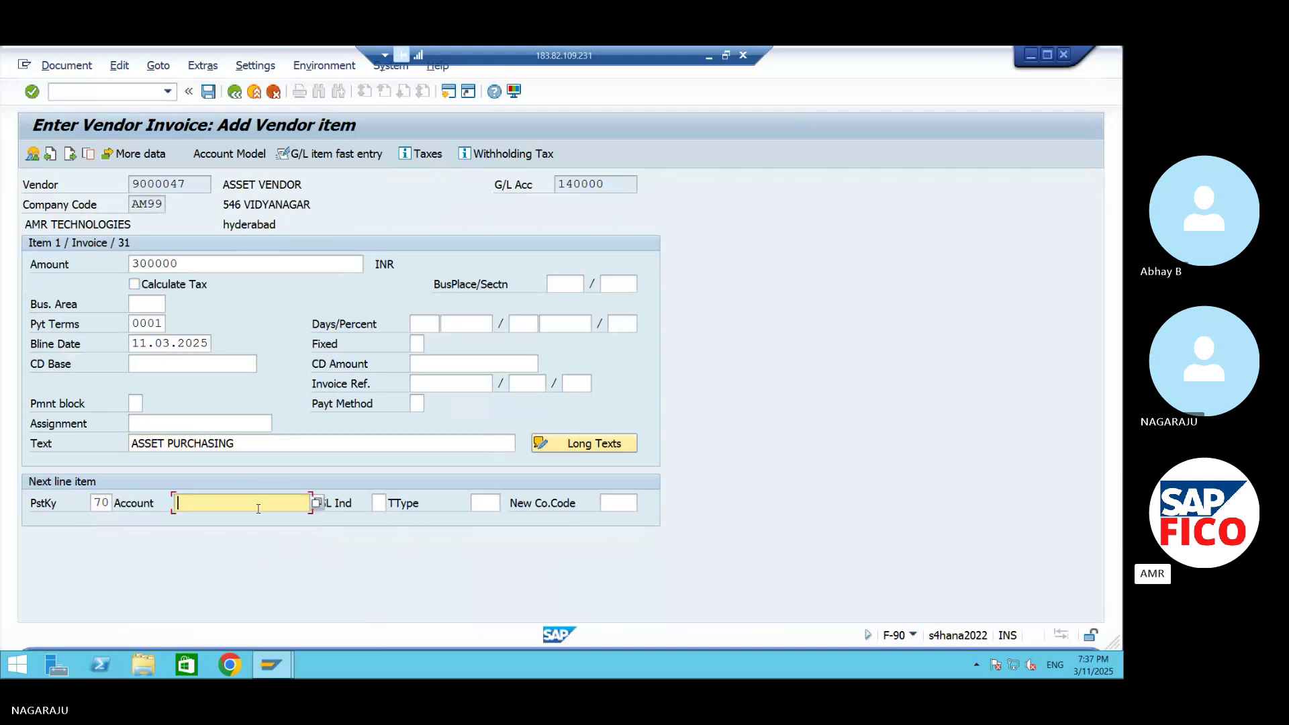
pyautogui.click(318, 504)
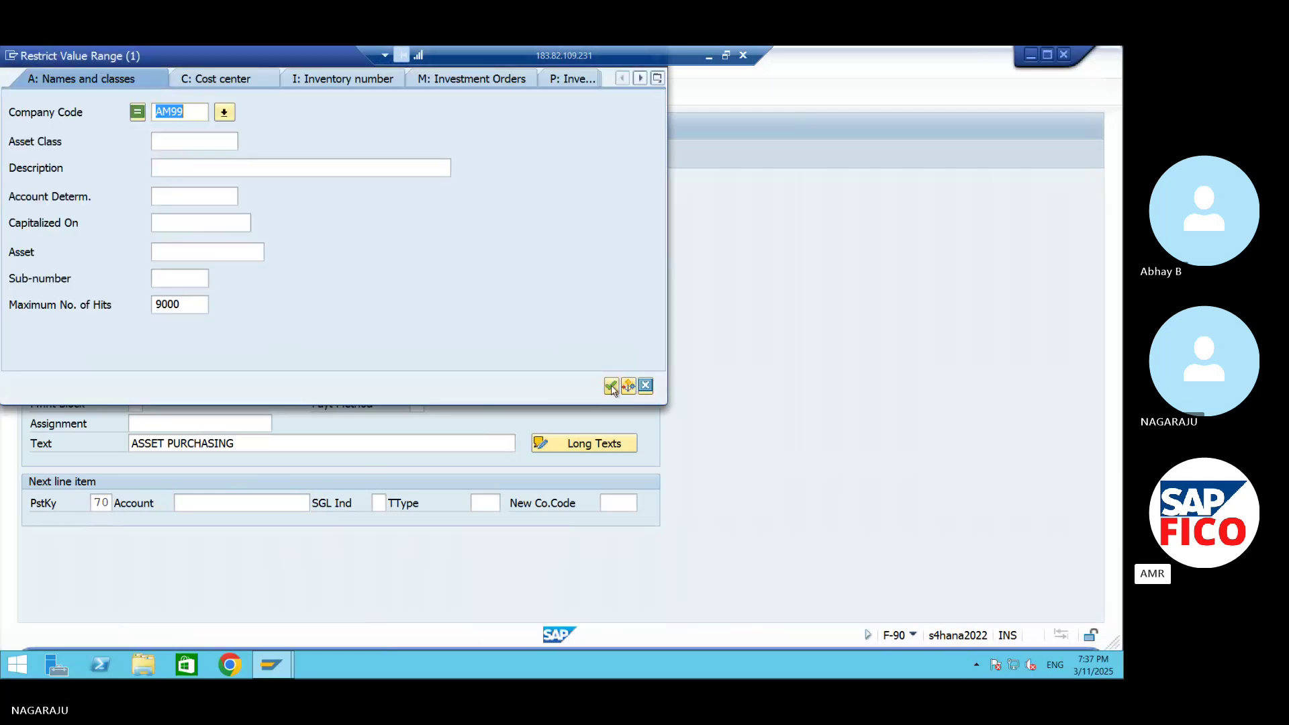
pyautogui.click(611, 386)
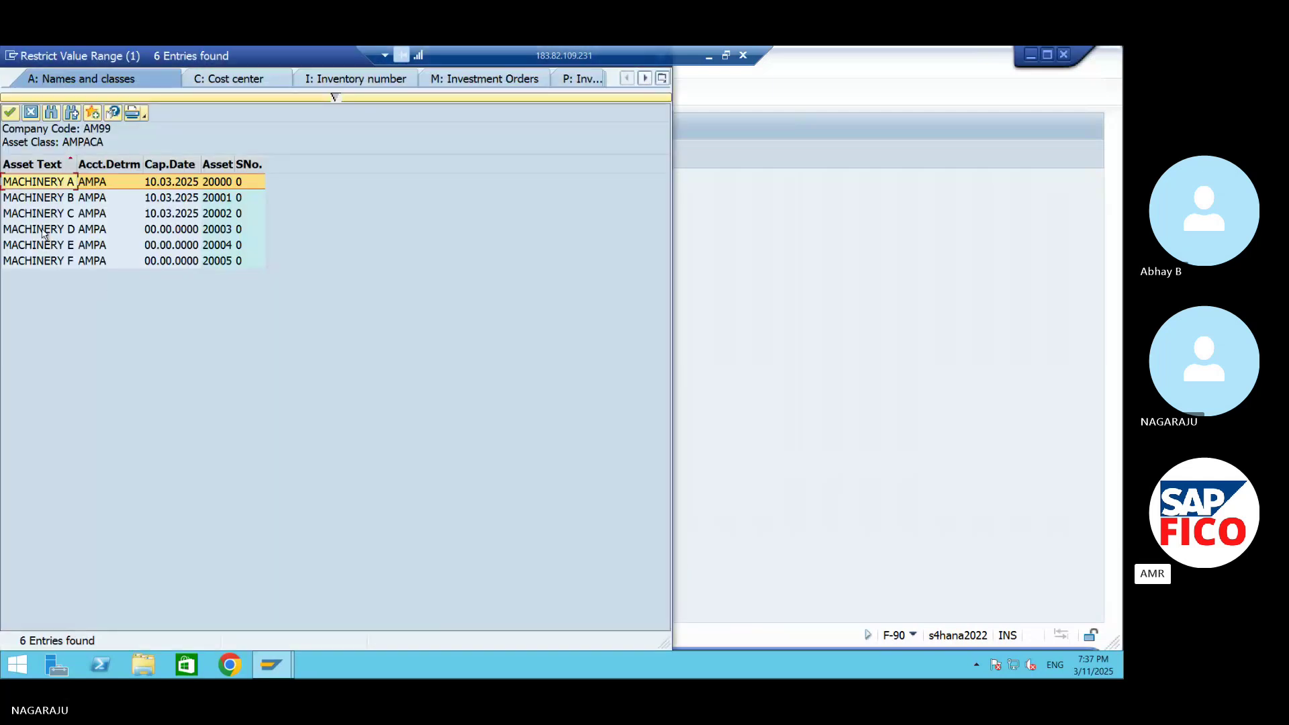
pyautogui.click(42, 231)
pyautogui.click(8, 114)
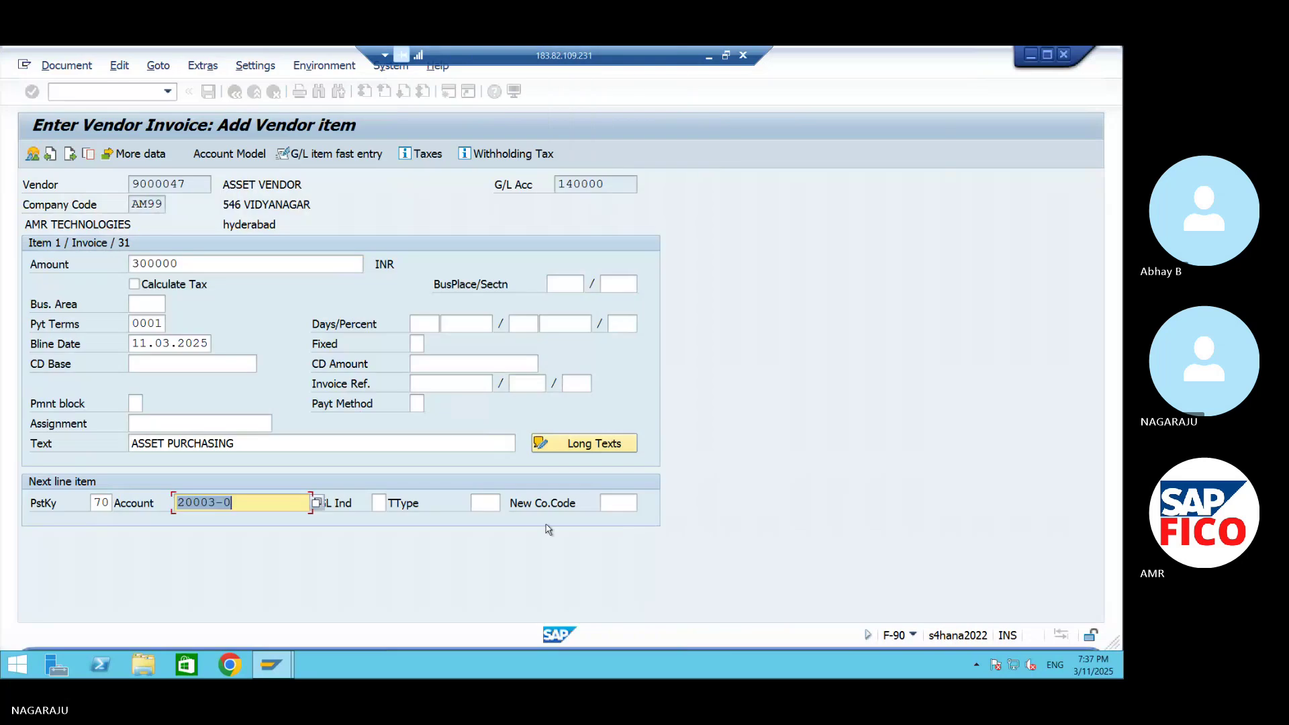
# - Set the next line item's new company code to AM99 and its transaction type to 100 (External asset acquisition)
pyautogui.click(625, 503)
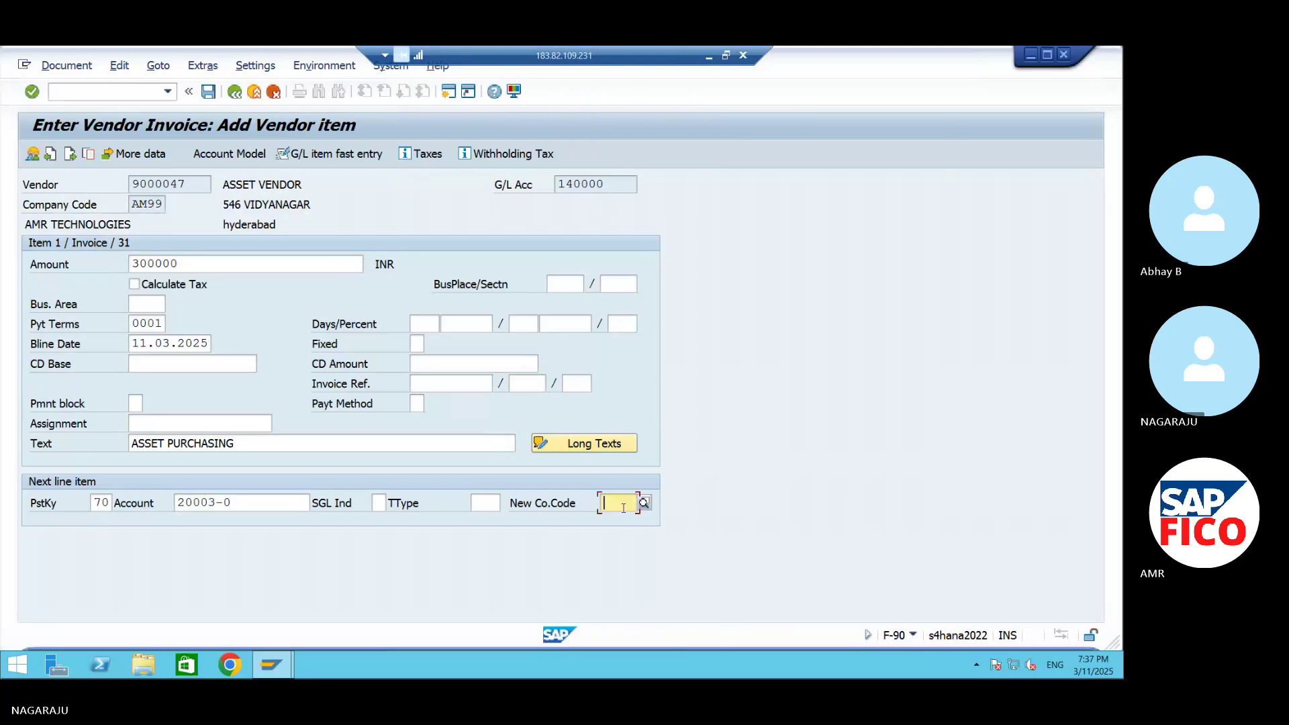
pyautogui.write('AM99')
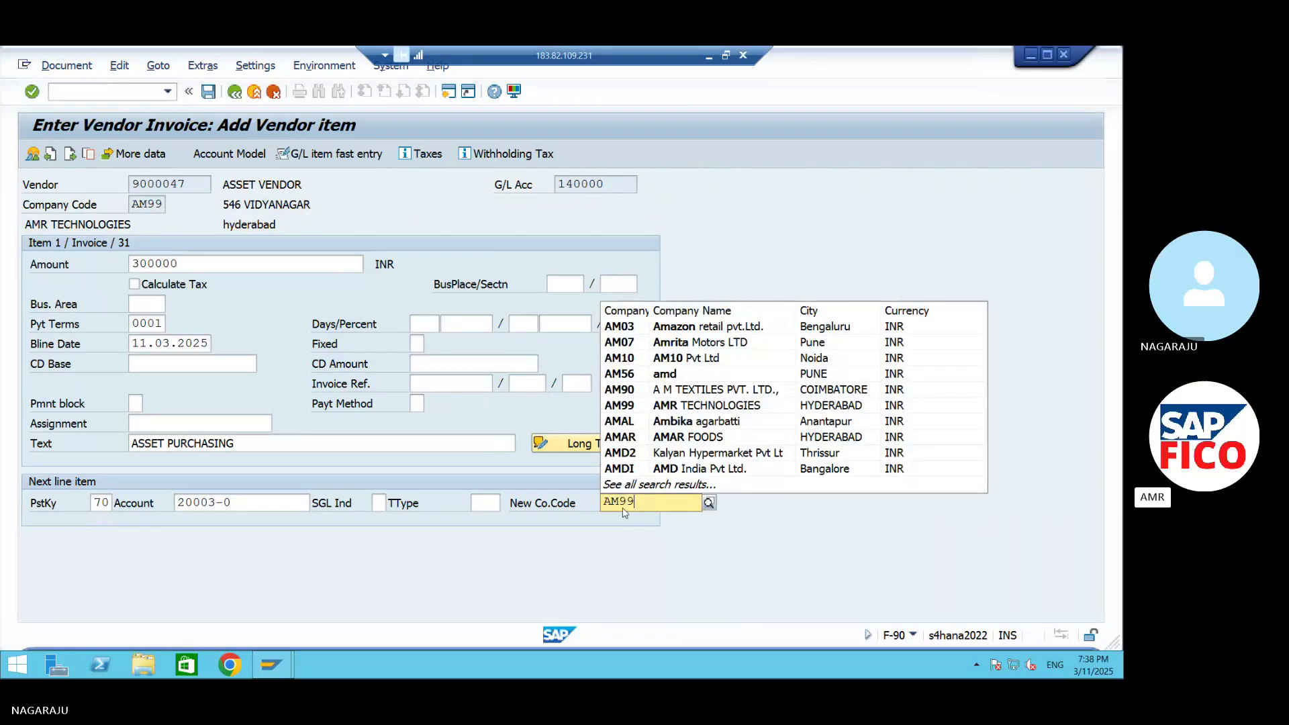
pyautogui.click(619, 537)
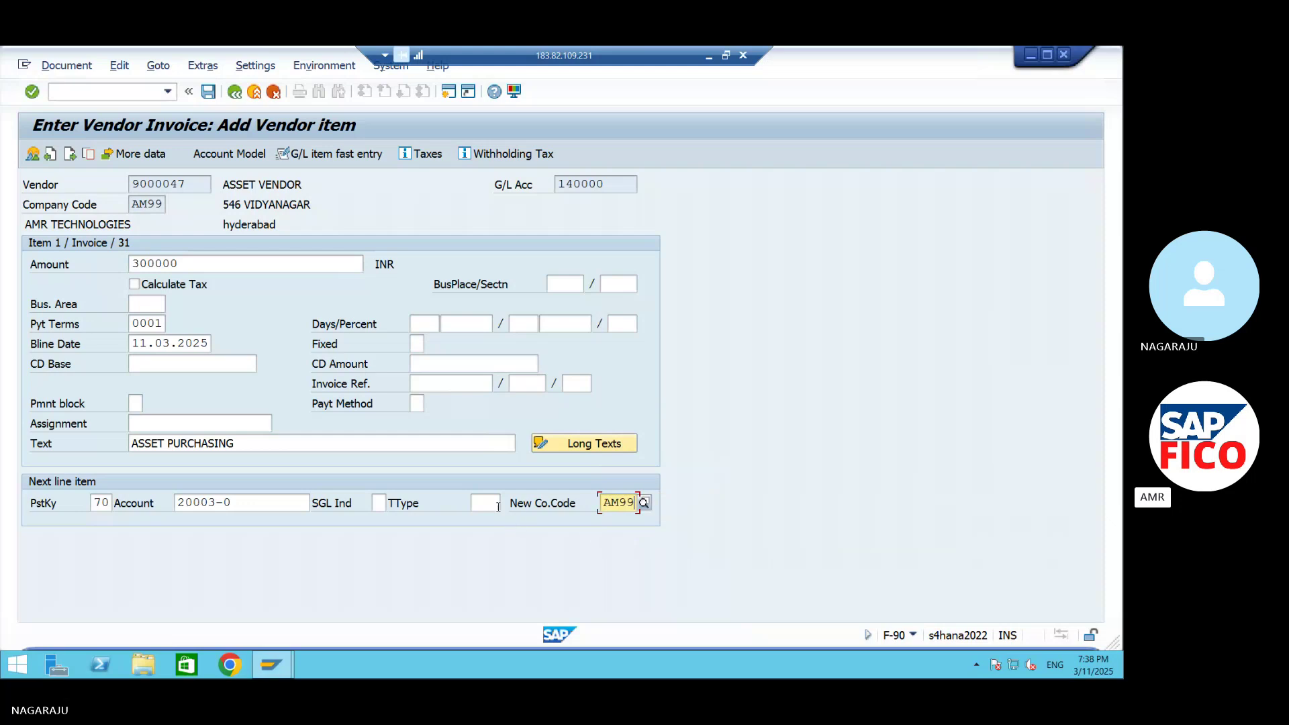
pyautogui.click(484, 503)
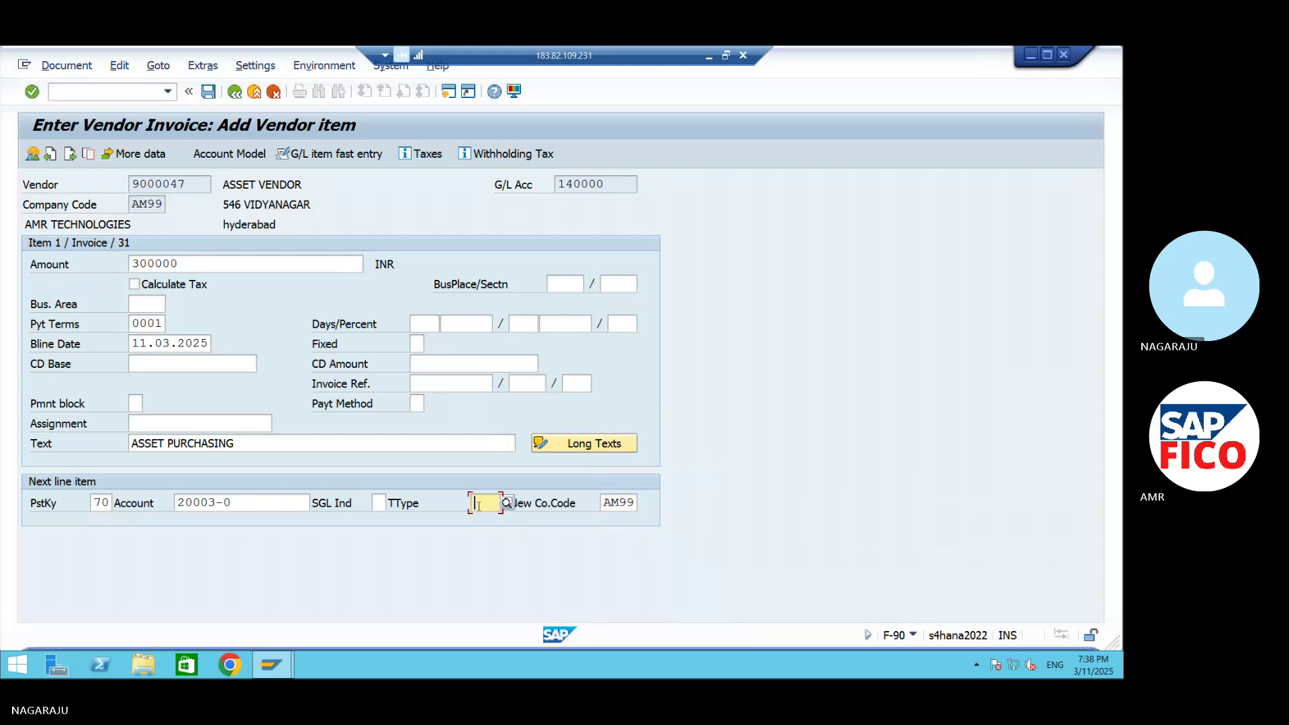
pyautogui.write('100')
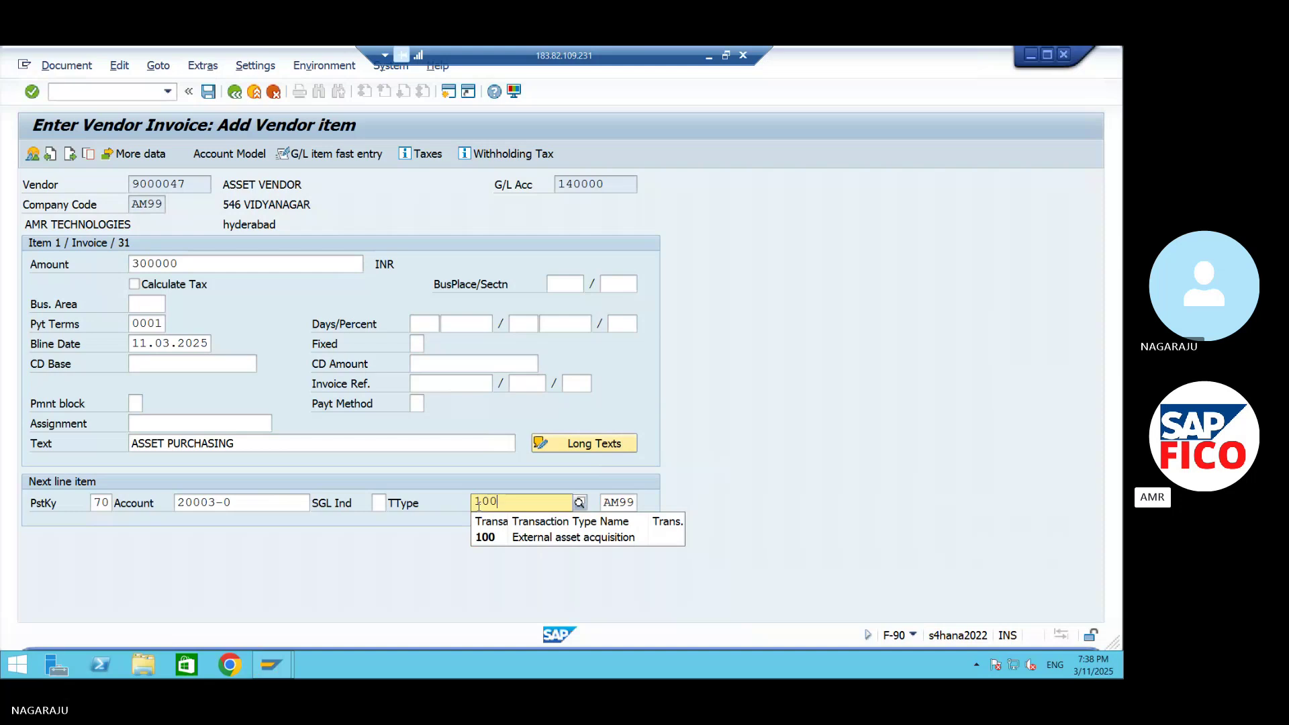
pyautogui.press('Down')
pyautogui.press('Return')
# - Look up asset 20003-0 (MACHINERY D) again without asset or sub-number restrictions as the next line item's account and continue to the asset item
pyautogui.click(236, 502)
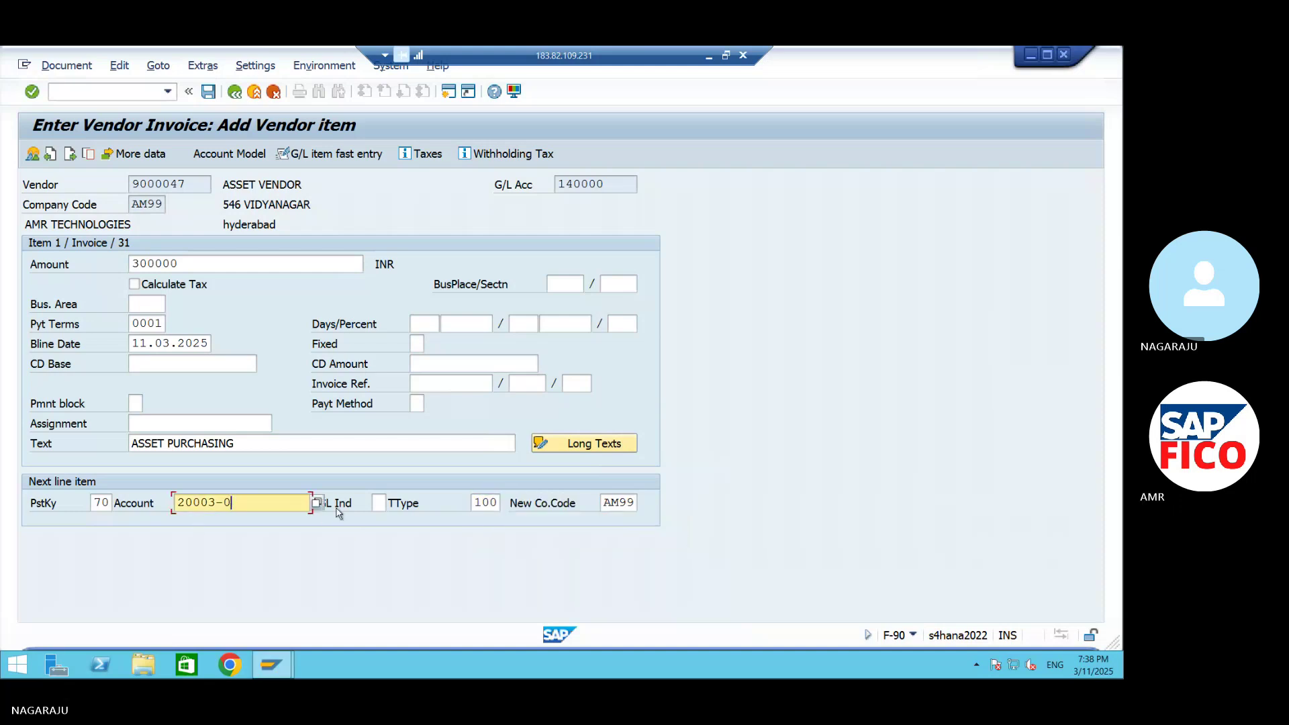
pyautogui.click(317, 502)
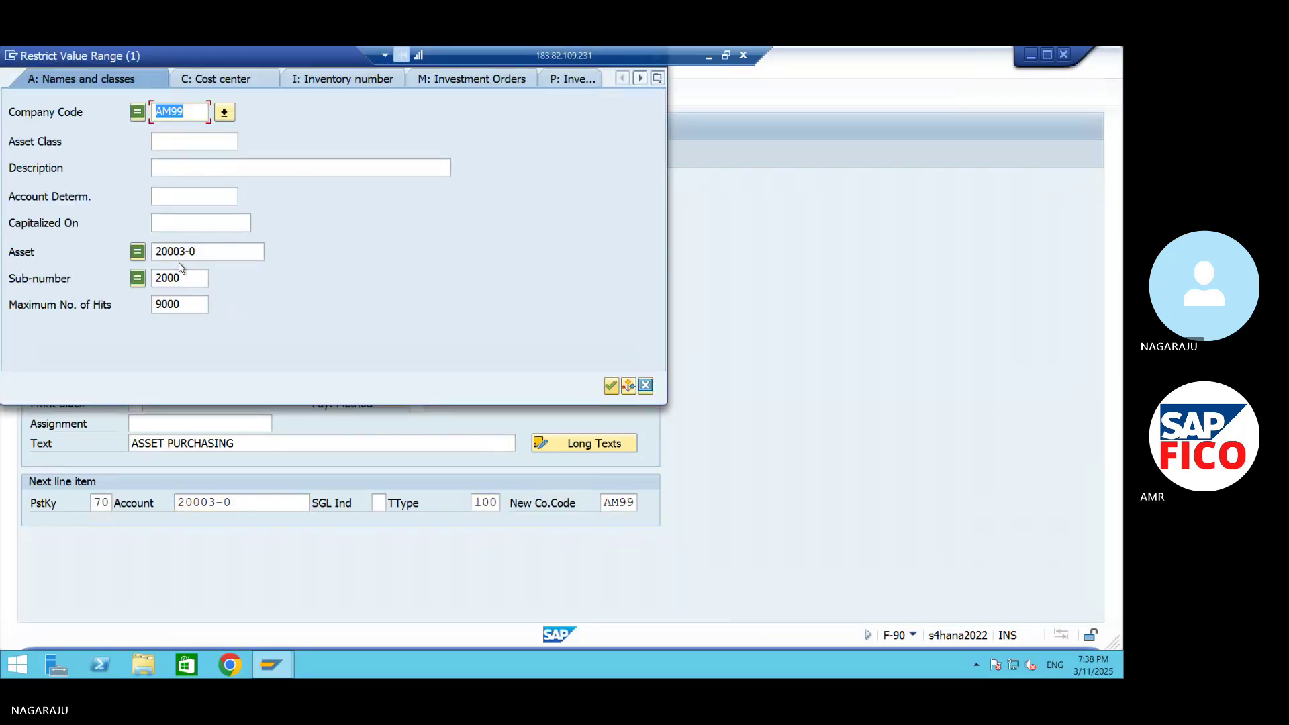
pyautogui.click(611, 386)
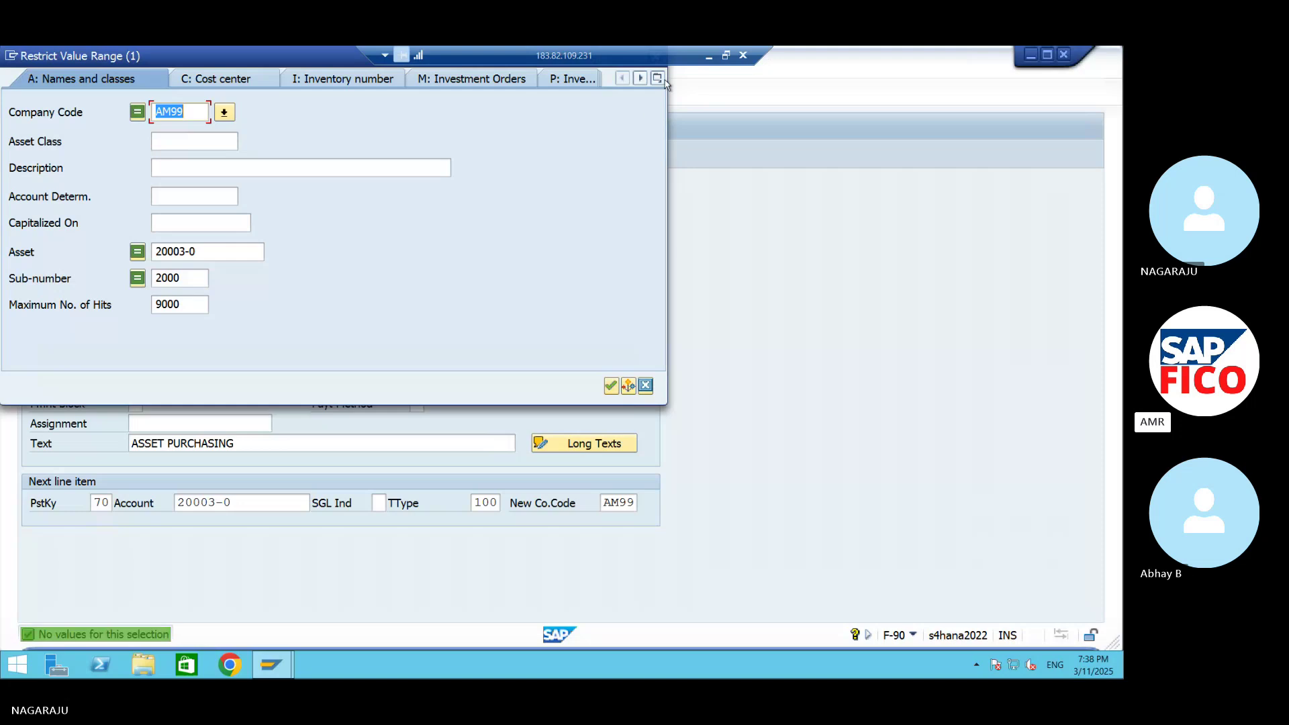
pyautogui.click(213, 253)
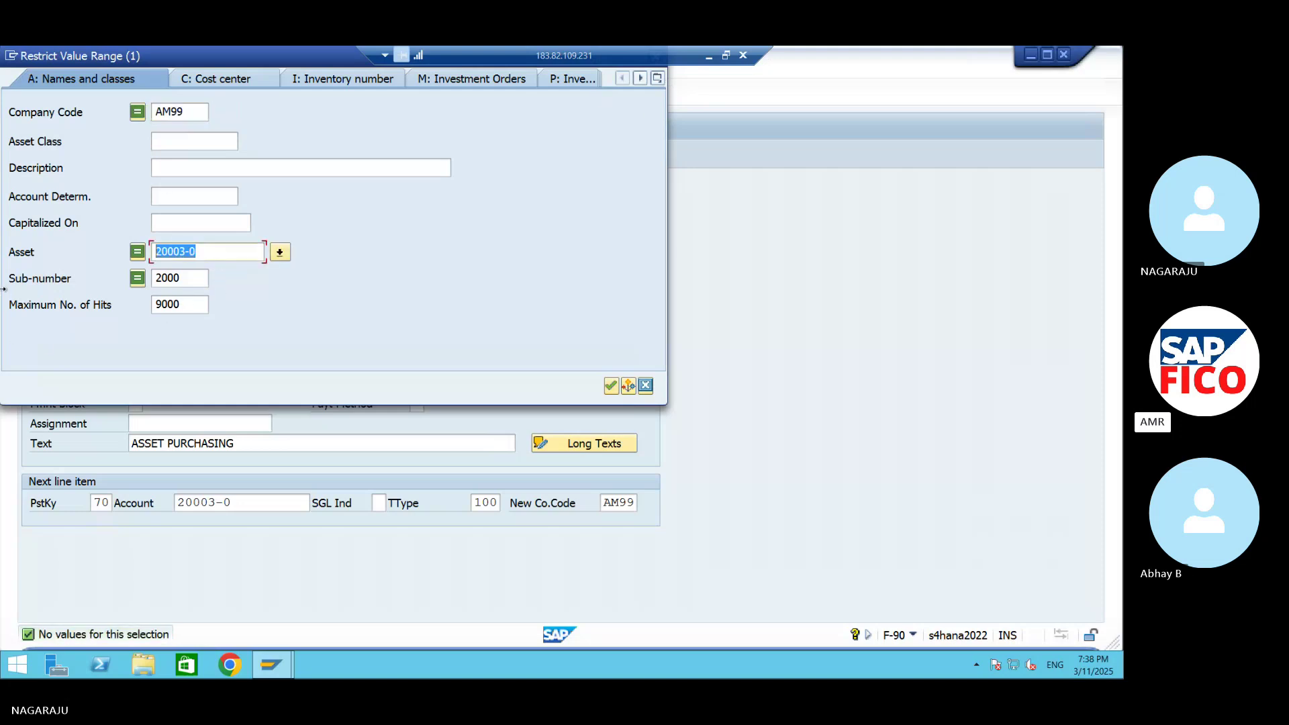
pyautogui.press('Delete')
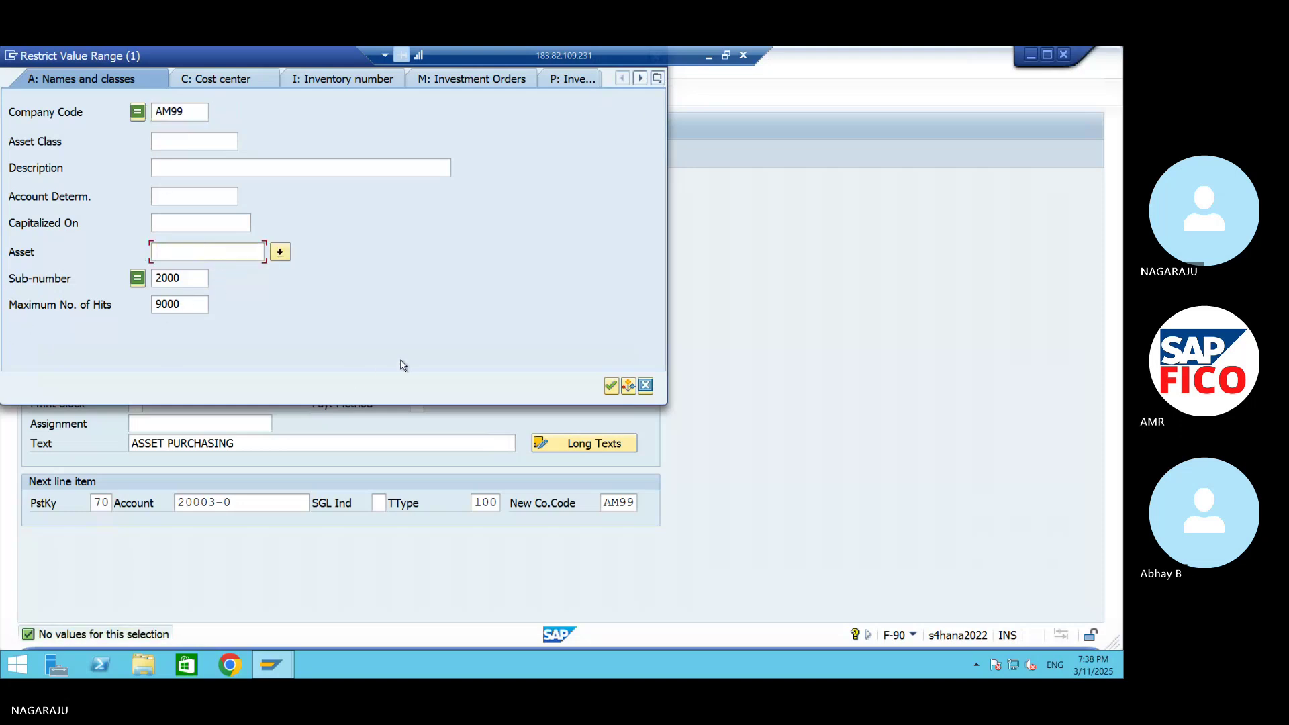
pyautogui.press('Tab')
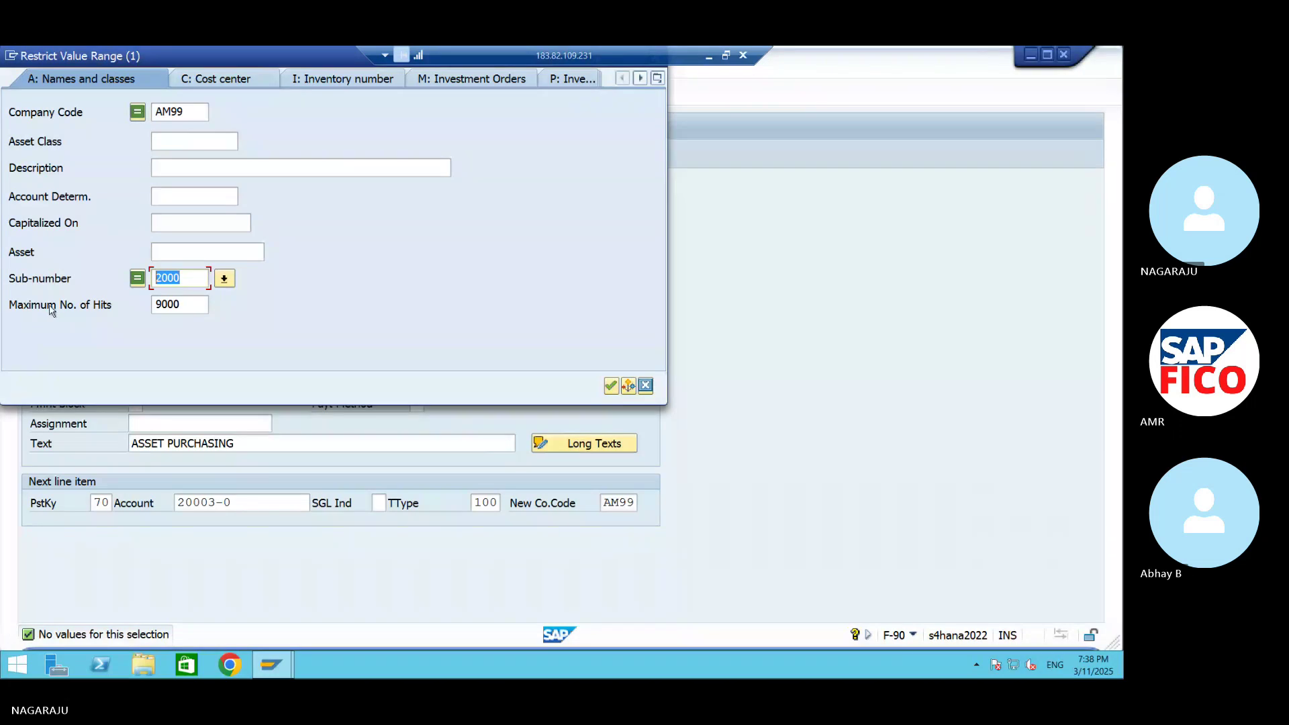
pyautogui.press('Delete')
pyautogui.click(610, 386)
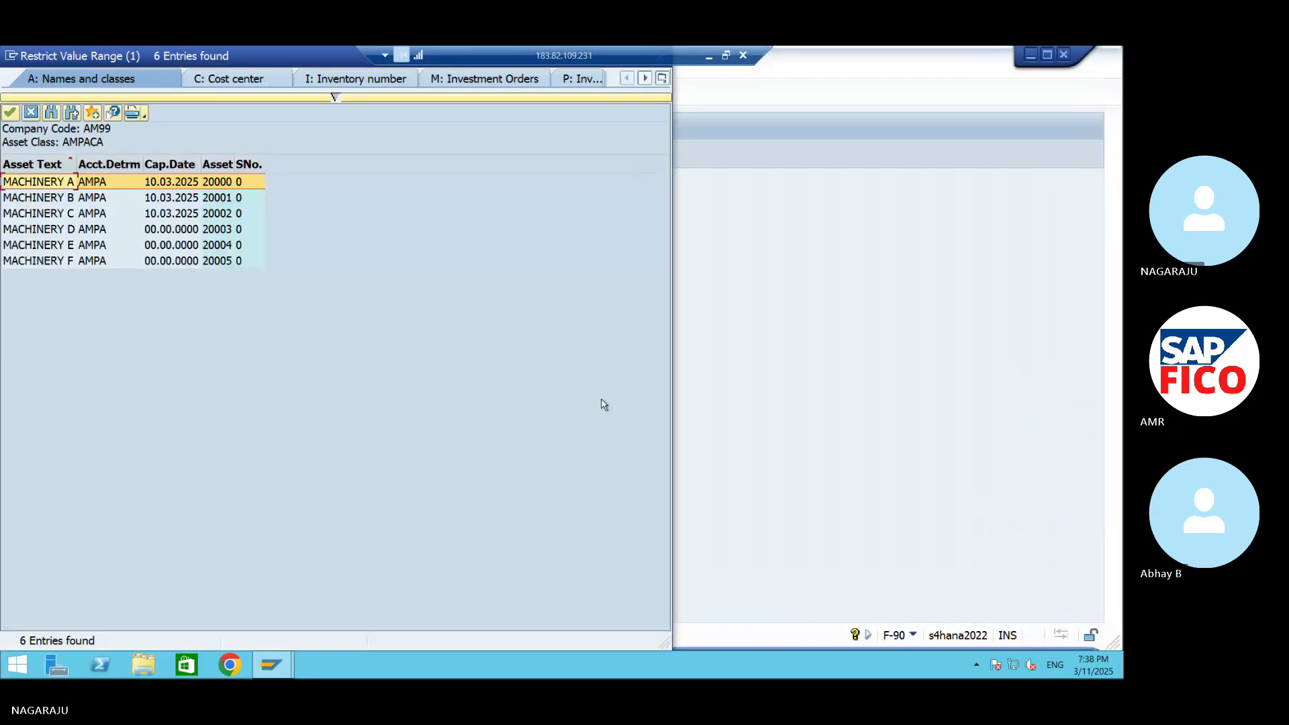
pyautogui.click(84, 231)
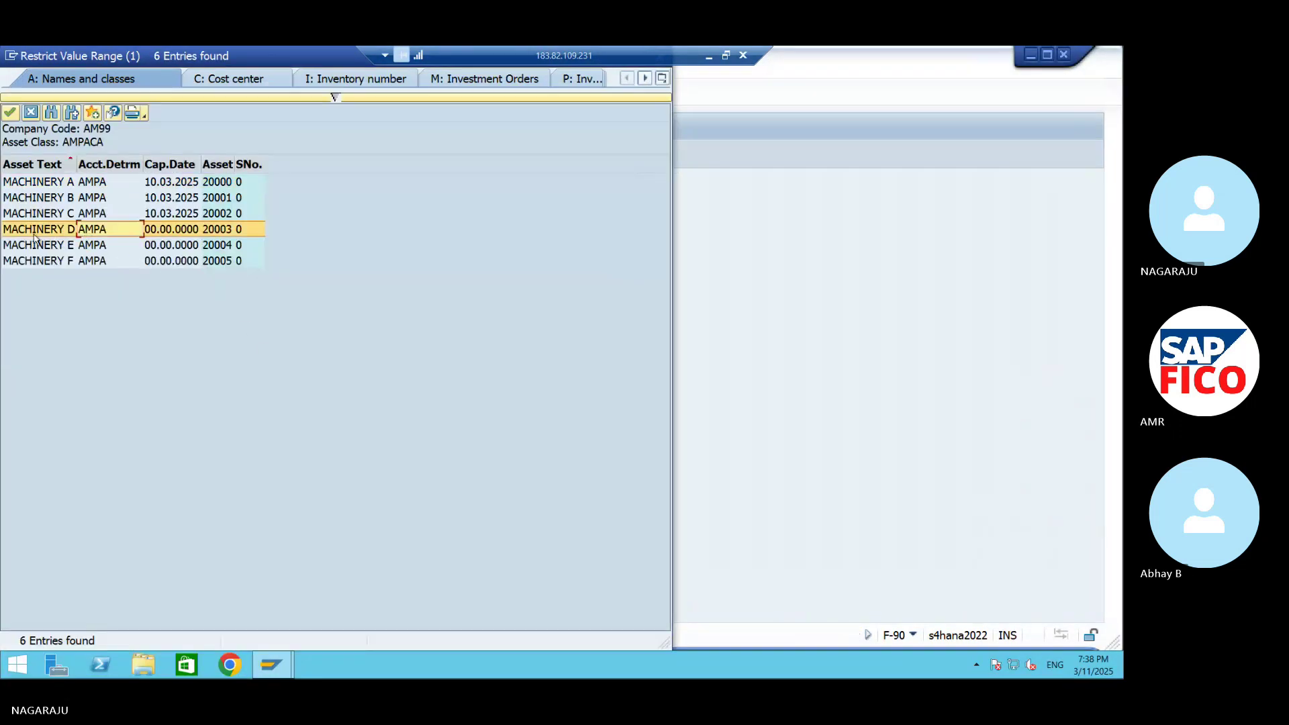
pyautogui.click(9, 114)
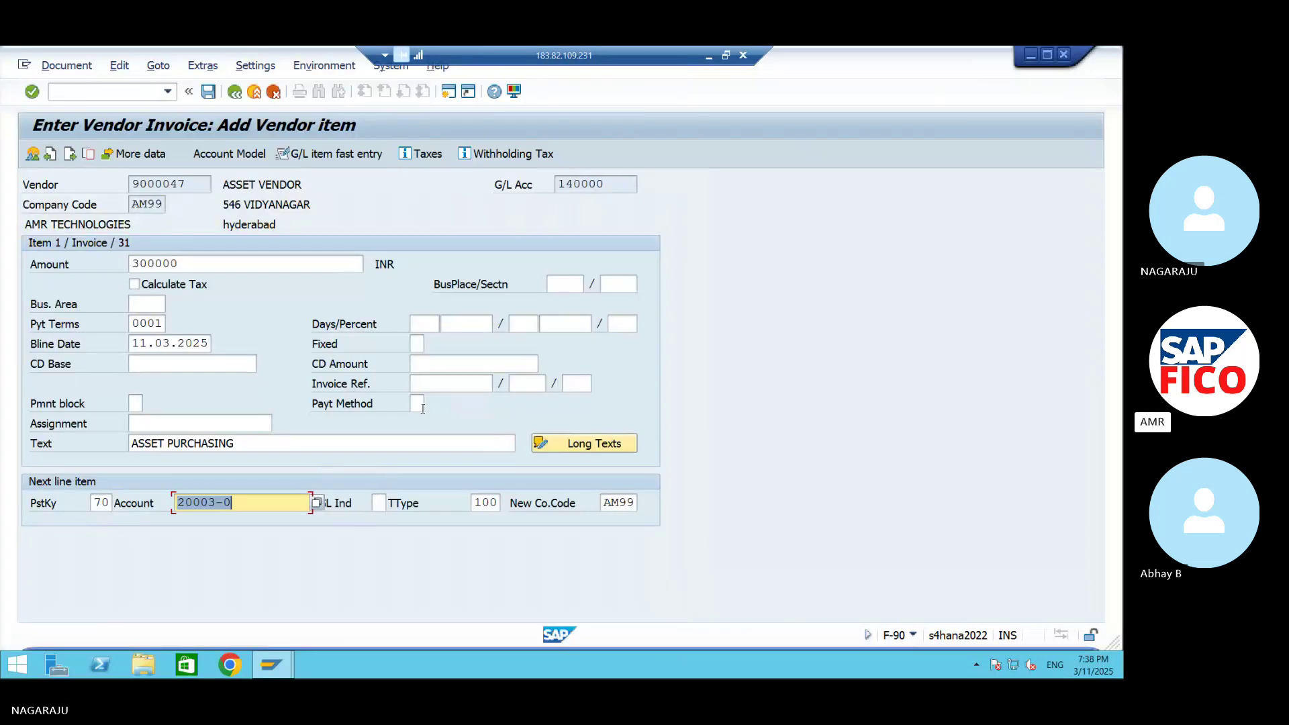
pyautogui.press('Return')
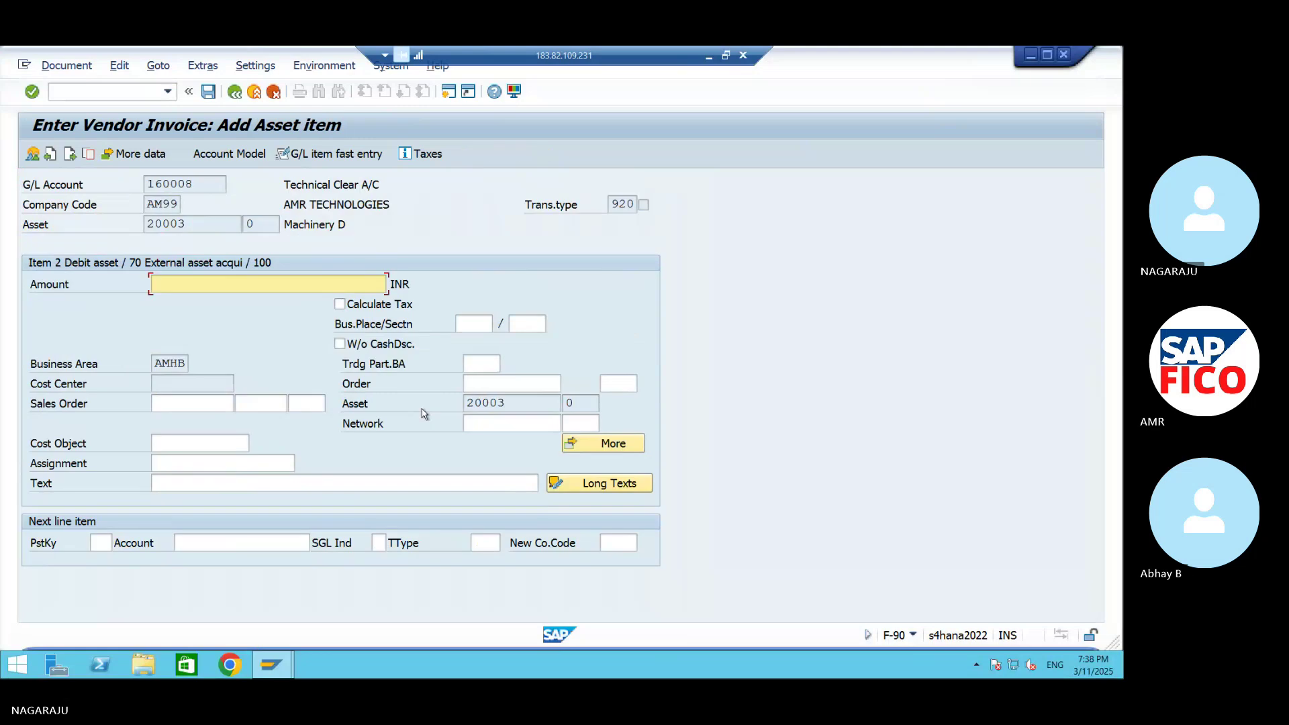
# - Fill the asset item's amount with * and its text with + to copy the vendor item's values
pyautogui.write('*')
pyautogui.click(376, 477)
pyautogui.write('+')
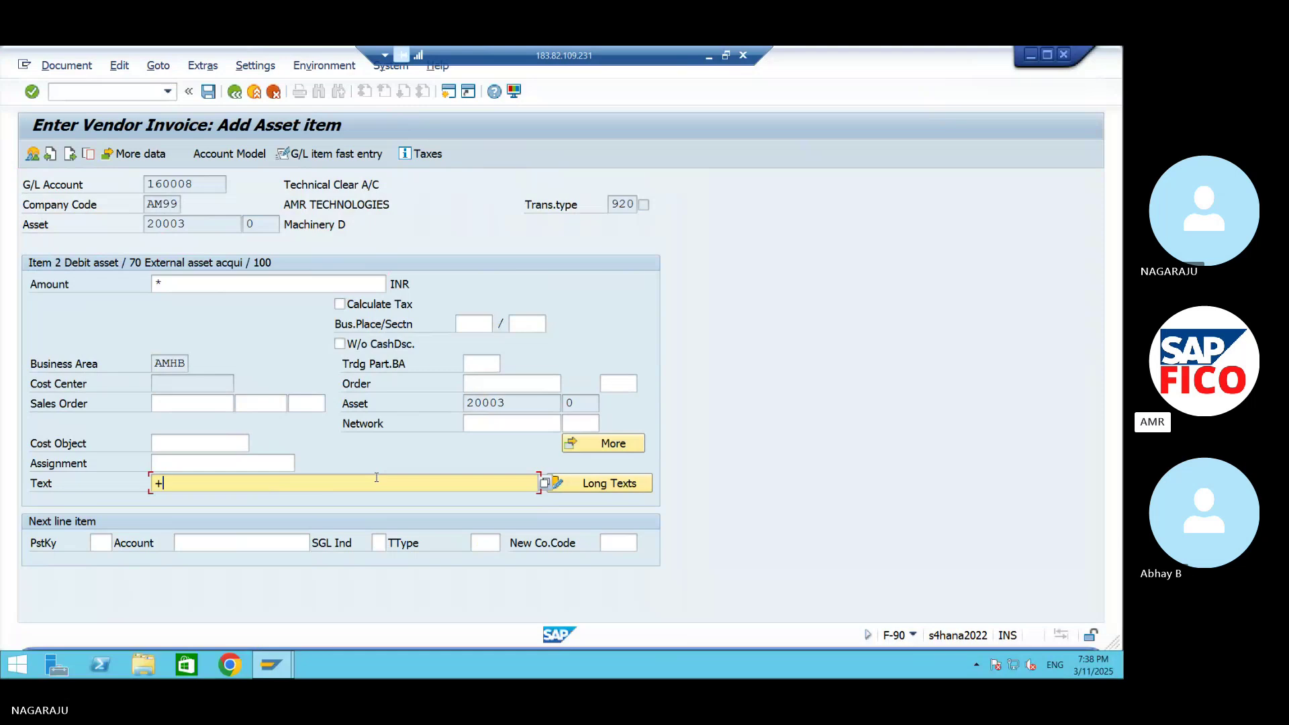
pyautogui.press('Return')
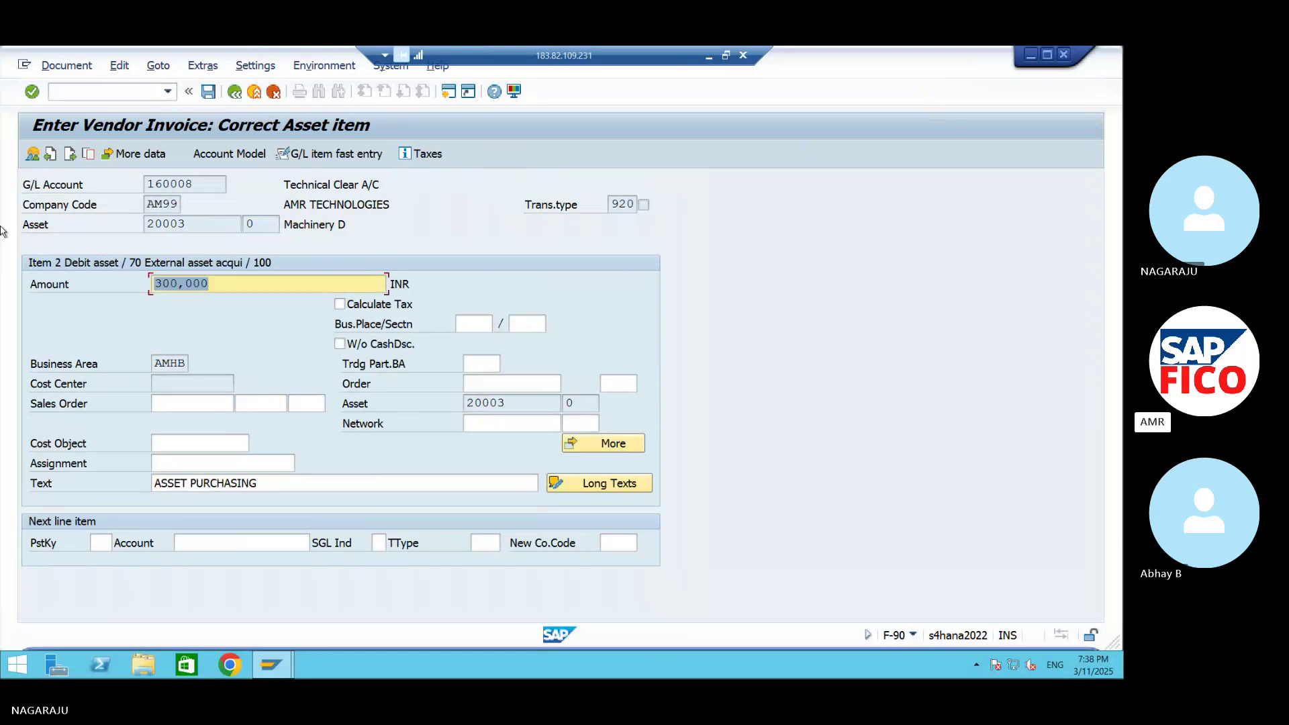
# - Simulate the vendor invoice, review its line items and post the document
pyautogui.click(52, 68)
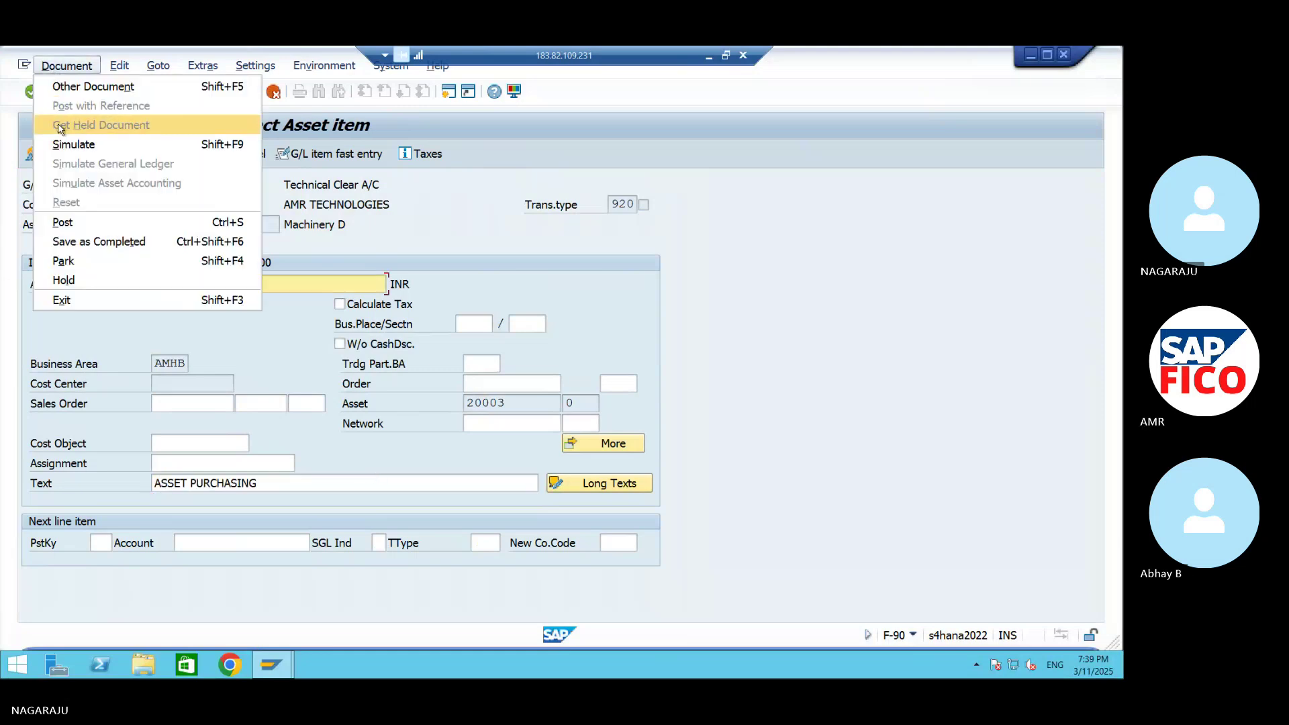
pyautogui.click(74, 144)
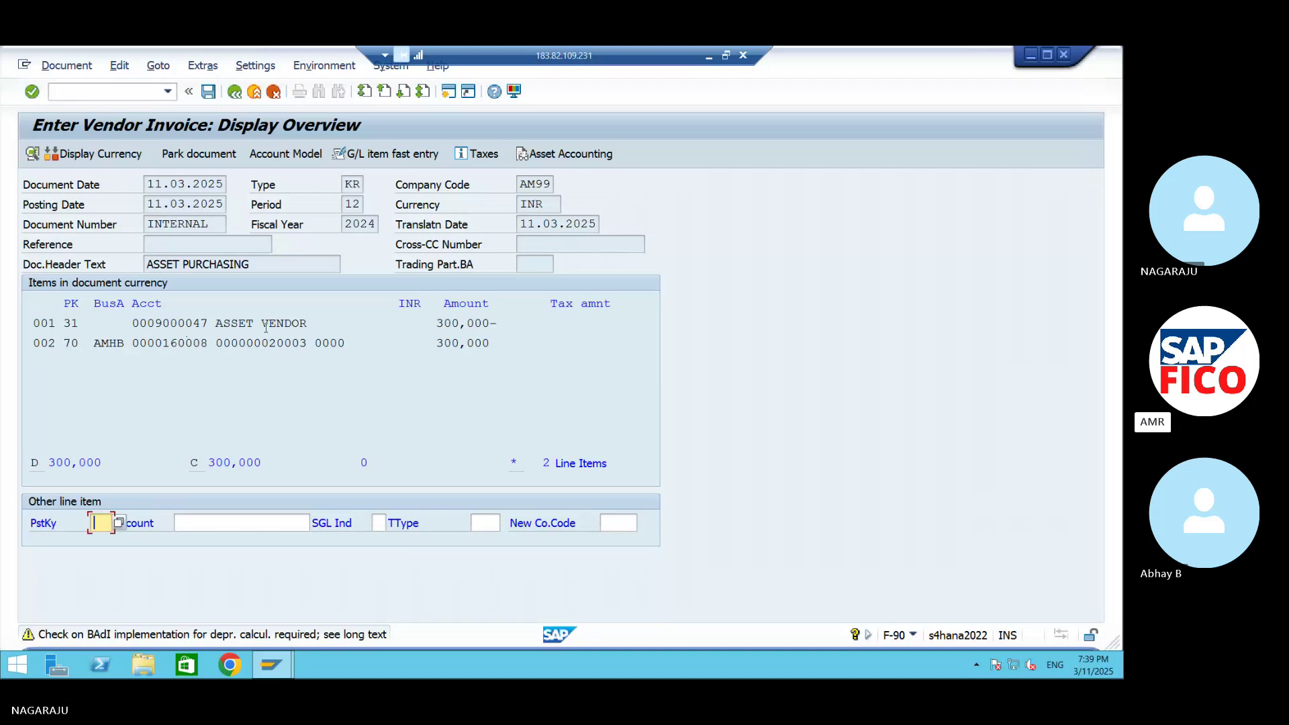
pyautogui.moveTo(214, 322); pyautogui.dragTo(308, 322)
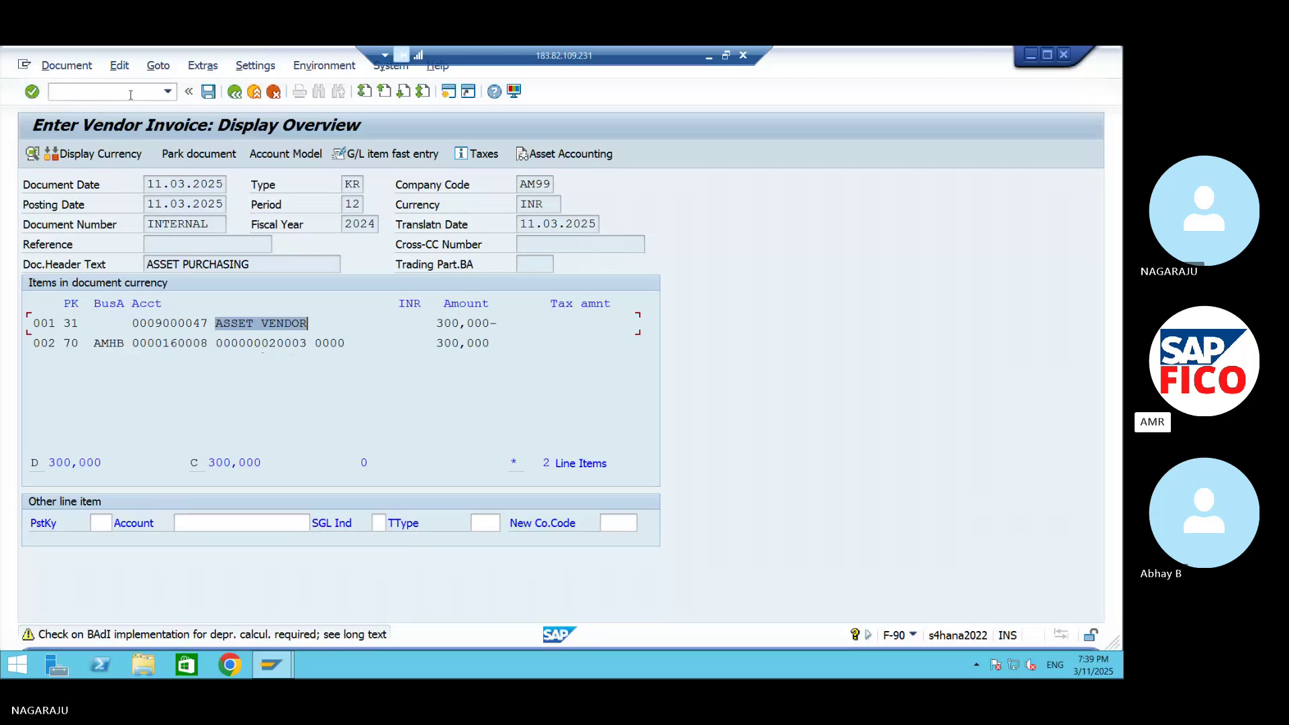
pyautogui.click(208, 91)
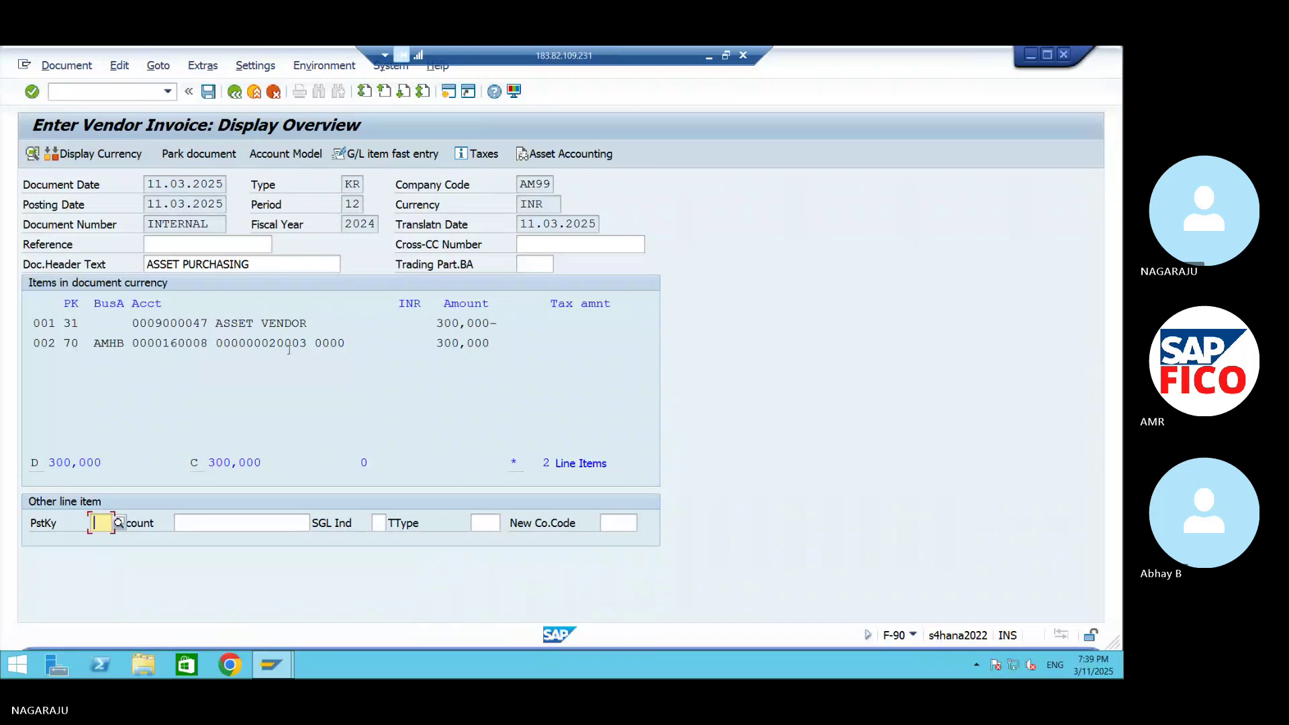
pyautogui.click(208, 91)
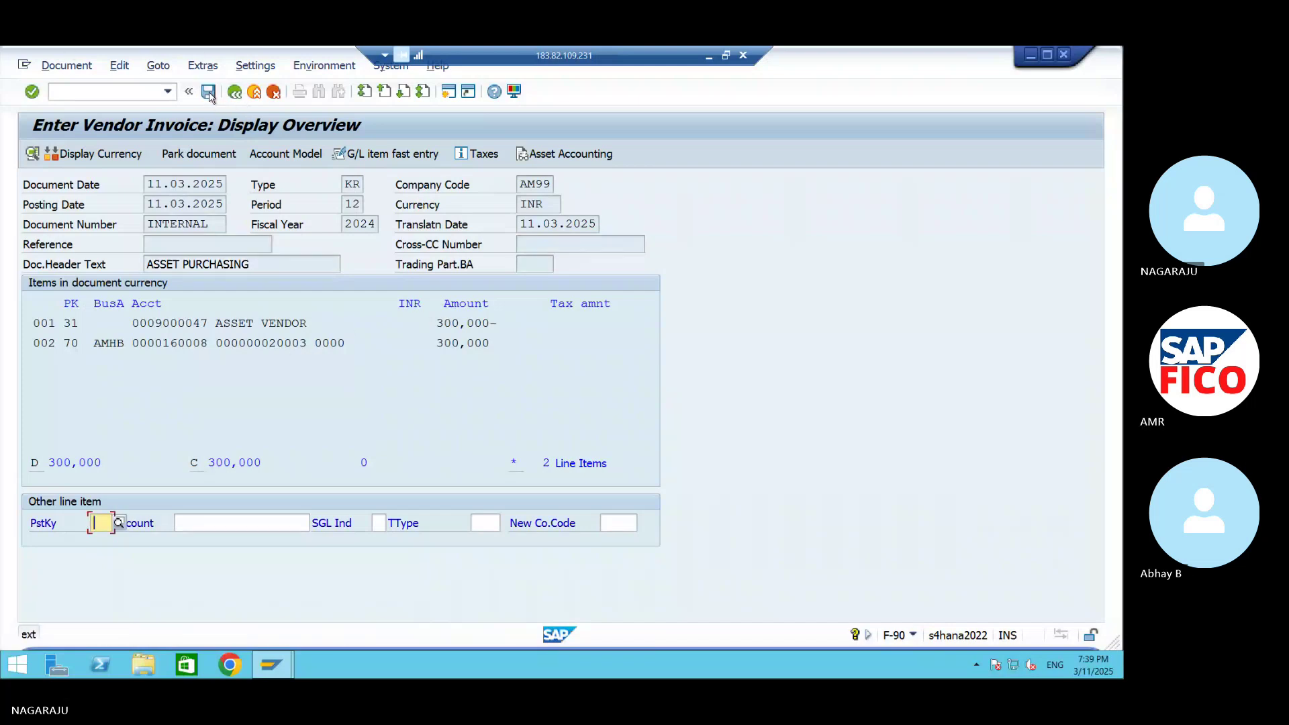
pyautogui.click(209, 92)
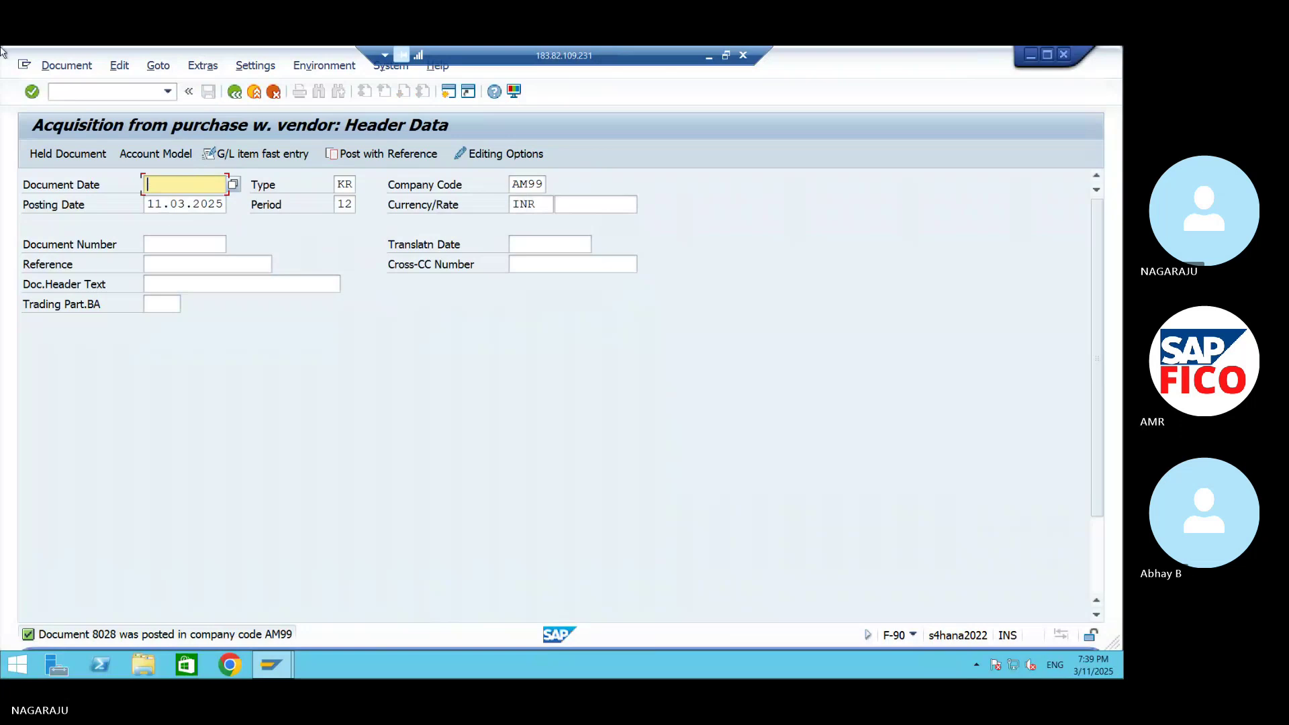
# - Display the posted document, examine its asset accounting line items and return to the acquisition header data
pyautogui.click(67, 65)
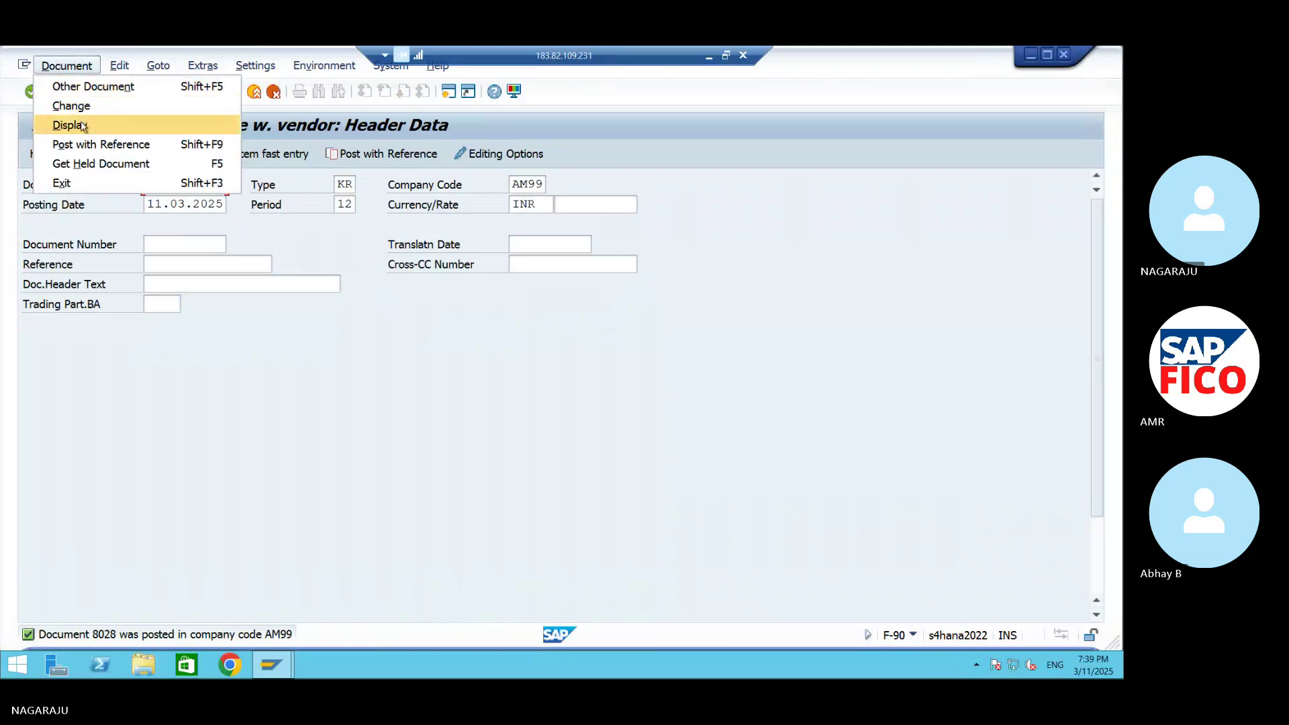
pyautogui.click(67, 123)
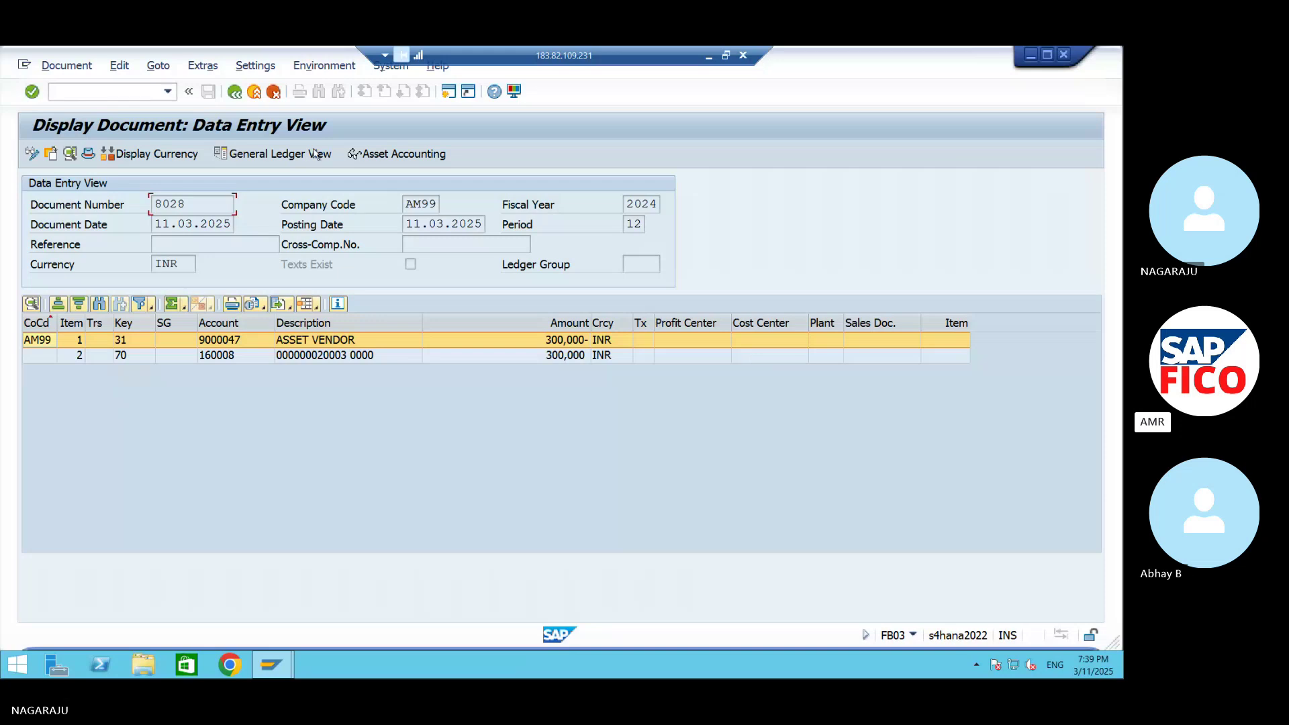
pyautogui.click(396, 153)
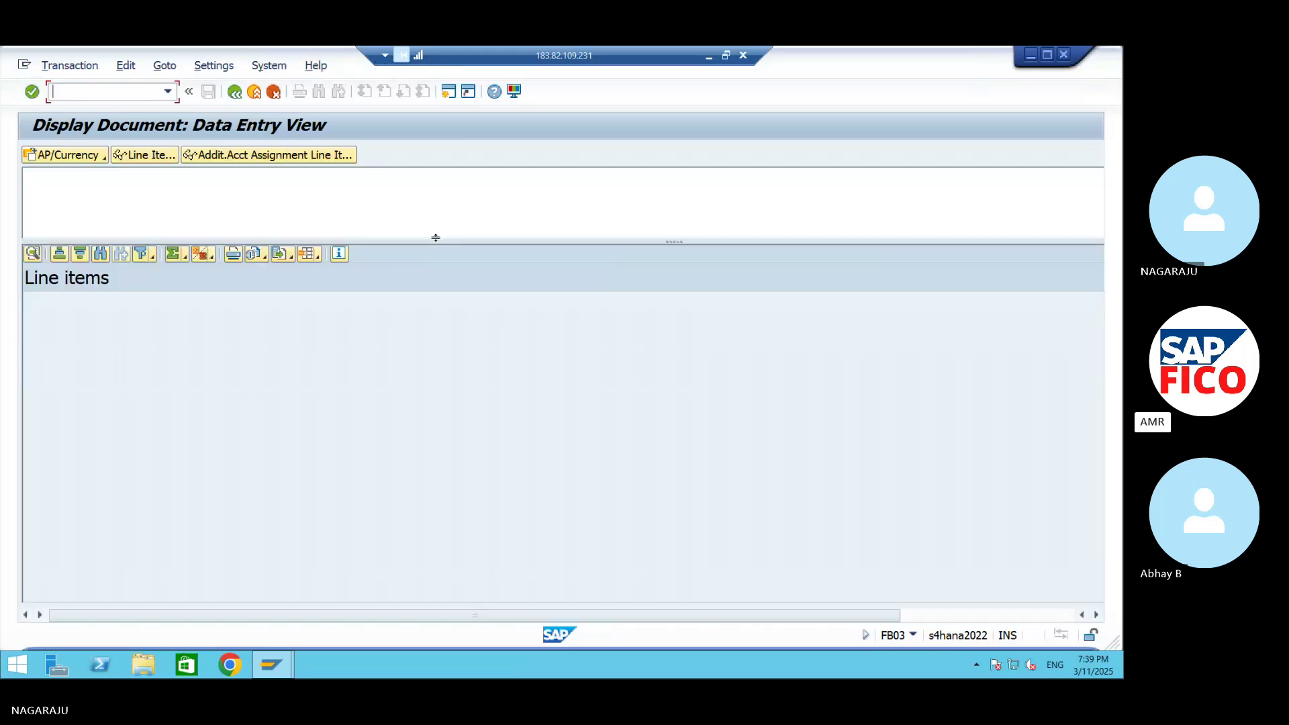
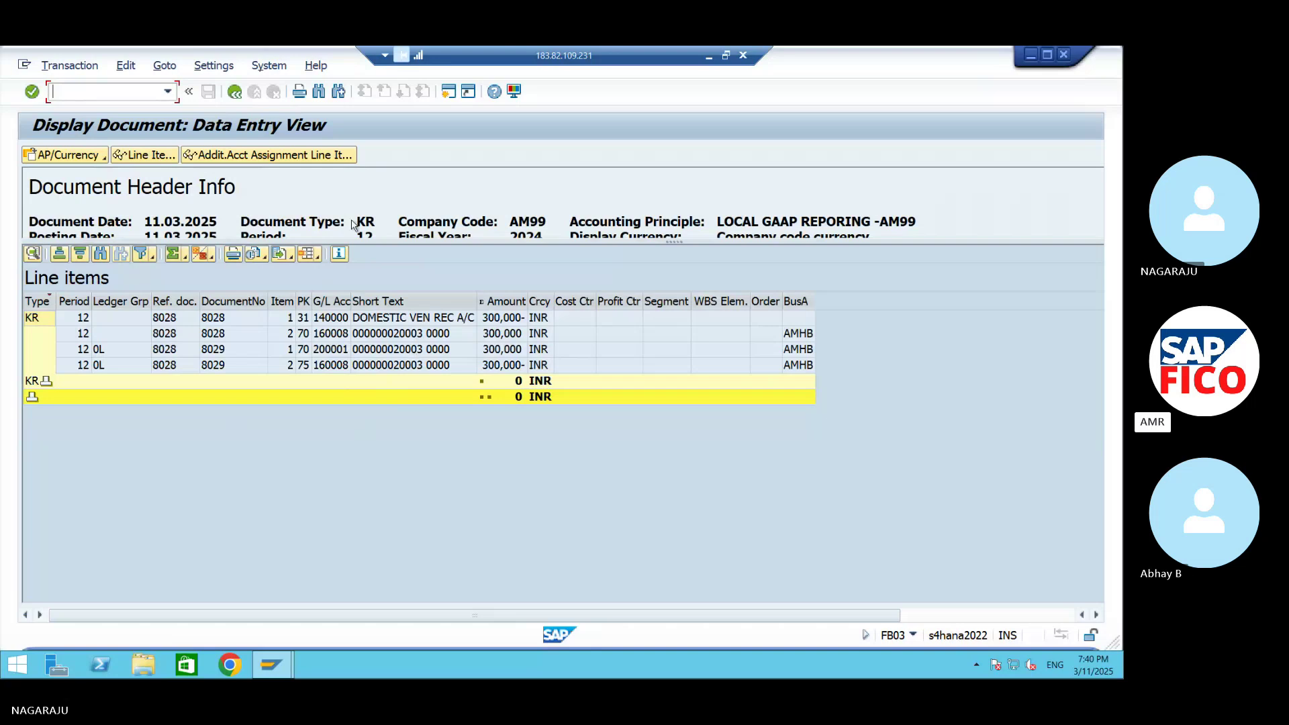
pyautogui.click(235, 94)
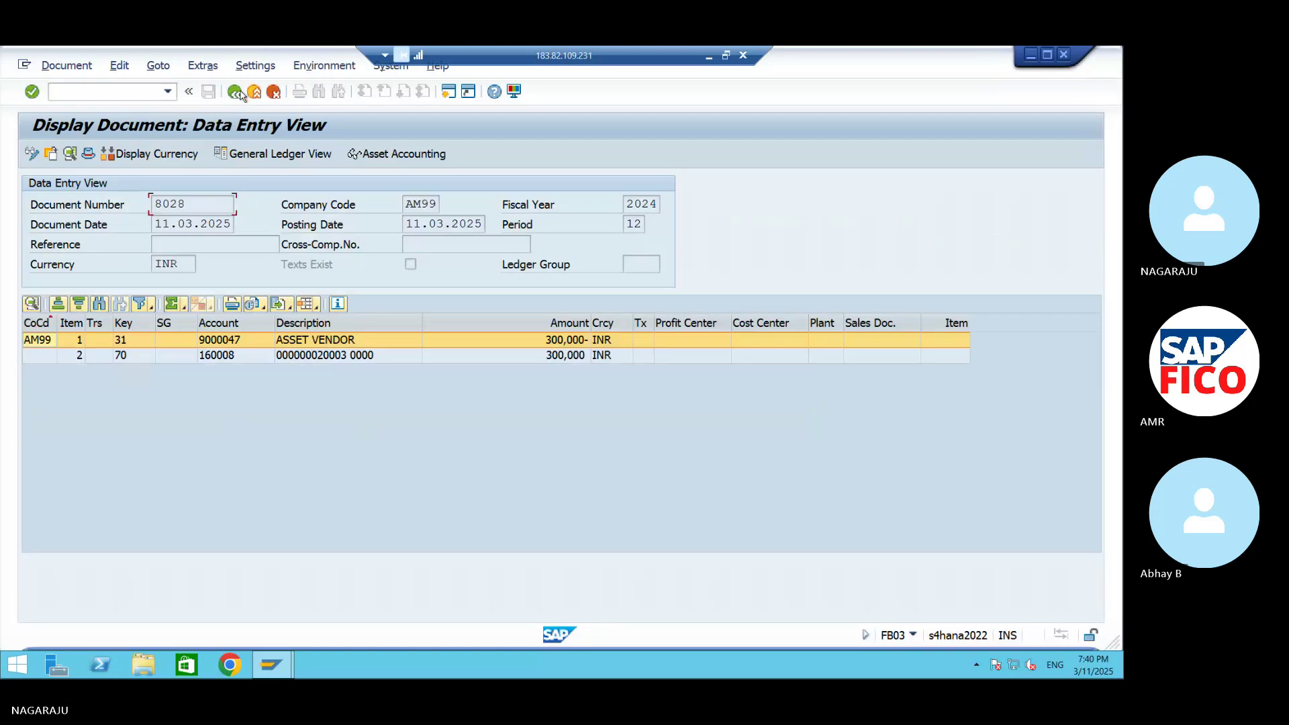
pyautogui.click(236, 92)
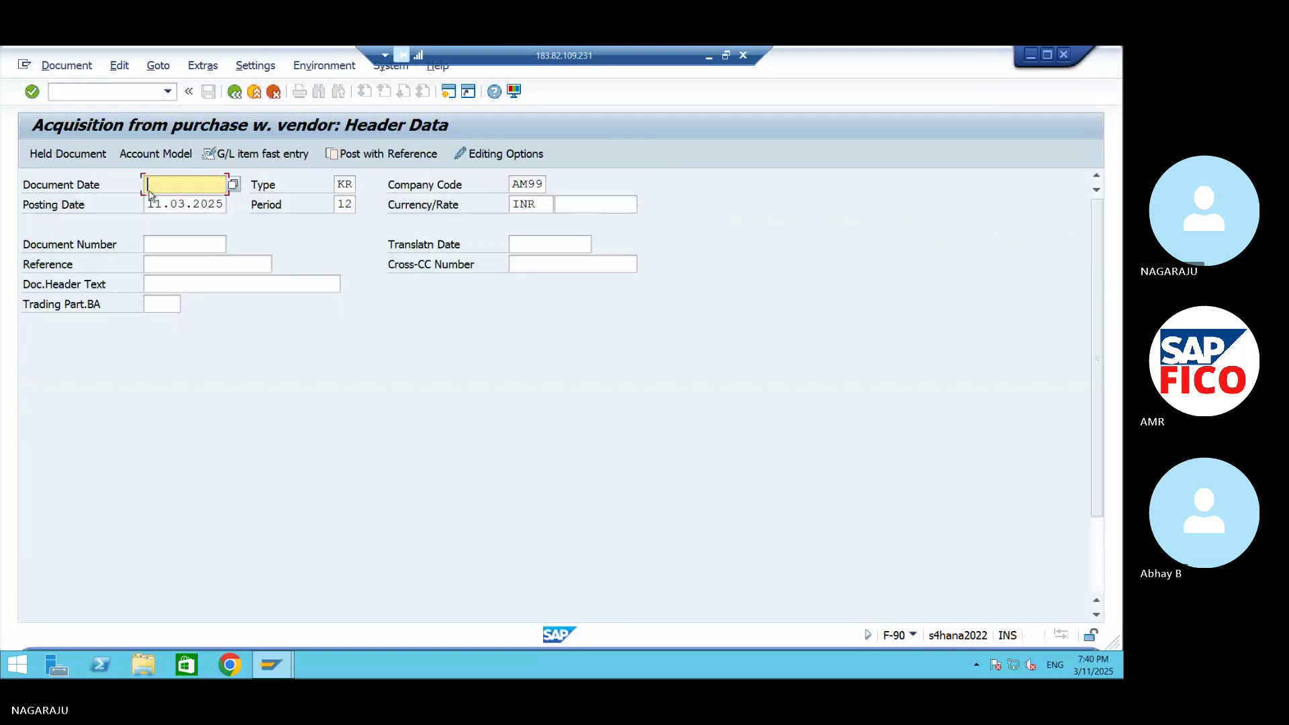
# - Set the new document's date to 11.03.2025 and its header text to ASSET PURCHASING
pyautogui.press('F4')
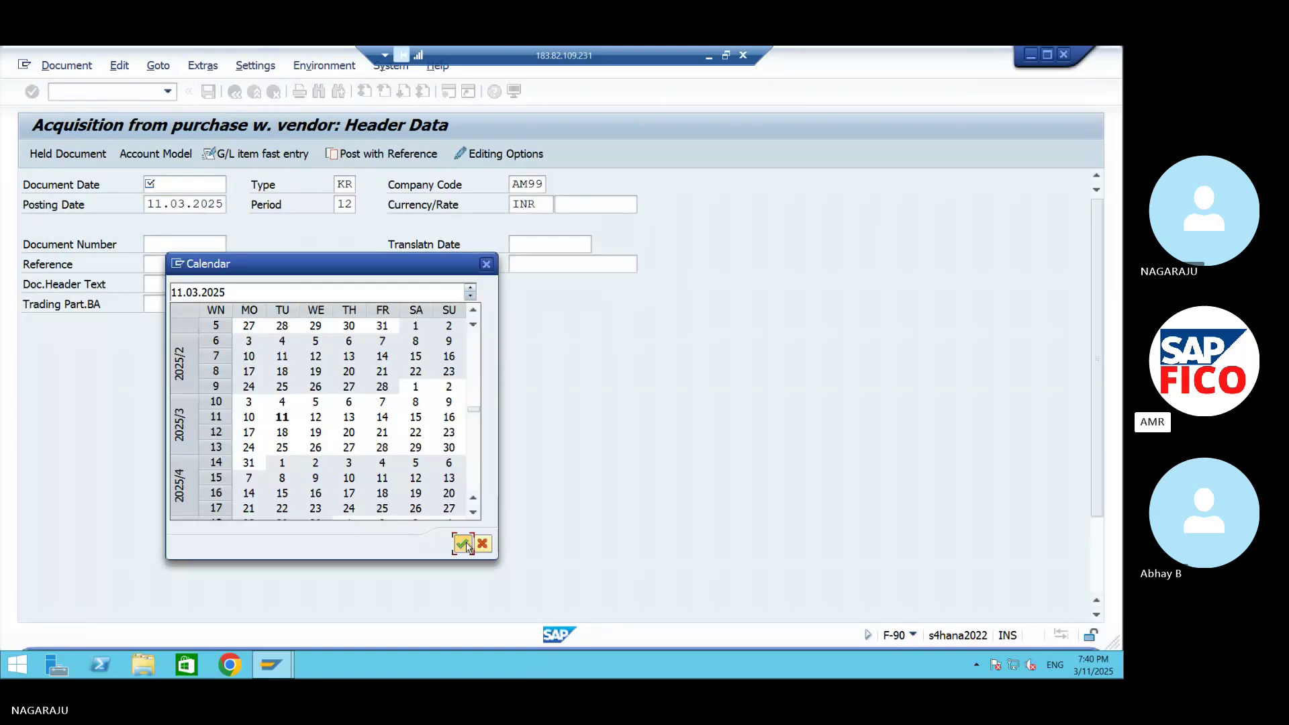
pyautogui.click(460, 541)
pyautogui.click(198, 281)
pyautogui.write('AS')
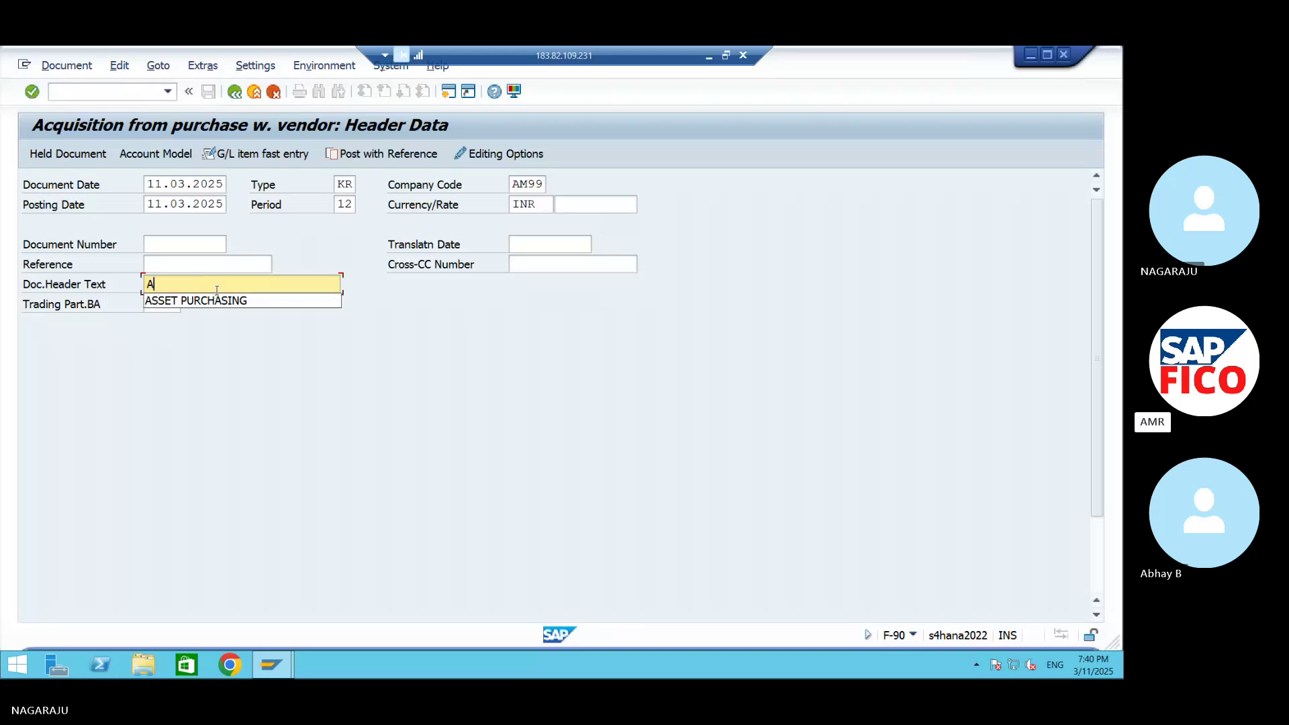
pyautogui.click(211, 309)
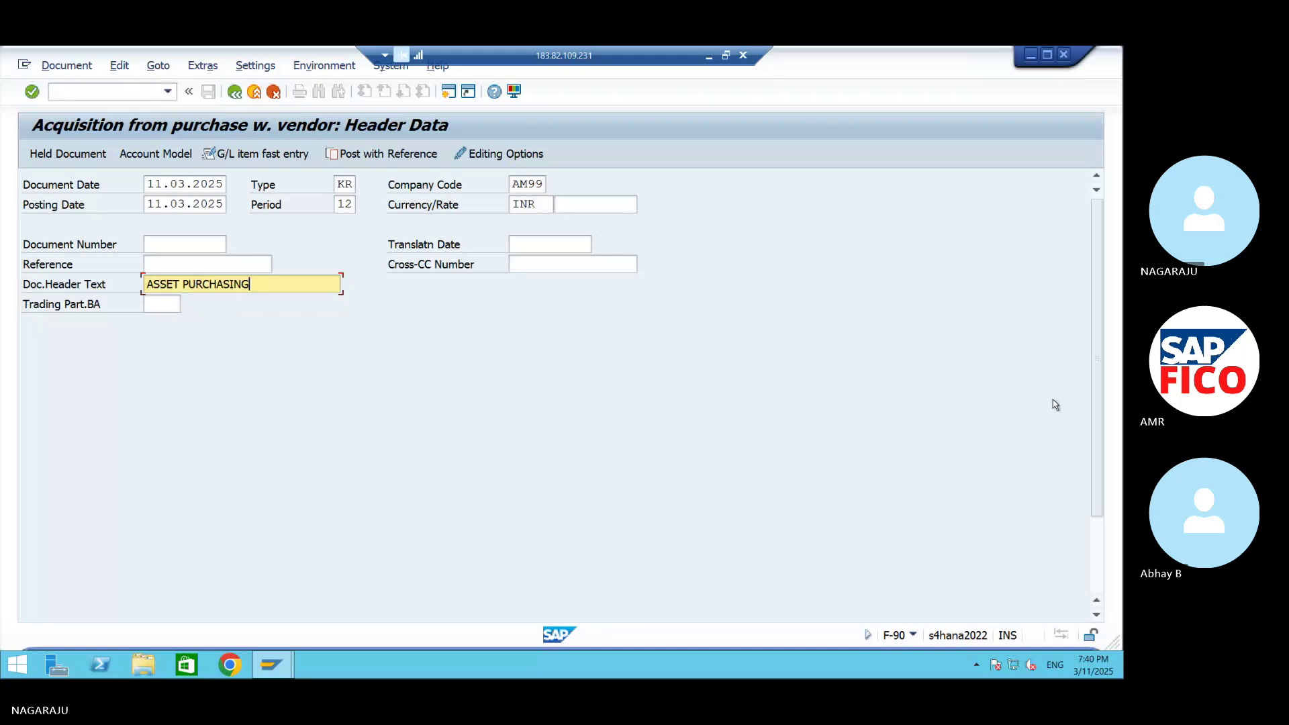
# - Look up ASSET VENDOR among company code AM99's suppliers as the first line item's account and continue to its item entry
pyautogui.moveTo(1094, 395); pyautogui.dragTo(1099, 463)
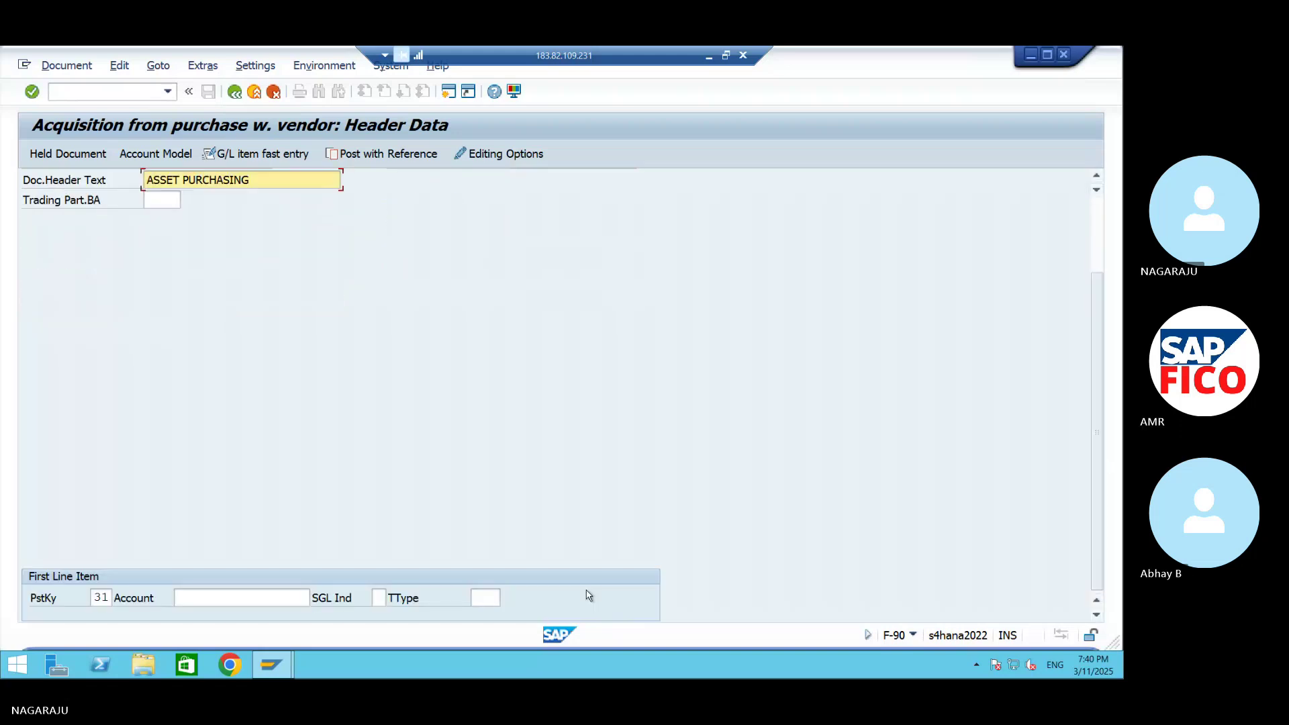
pyautogui.click(306, 597)
pyautogui.click(327, 597)
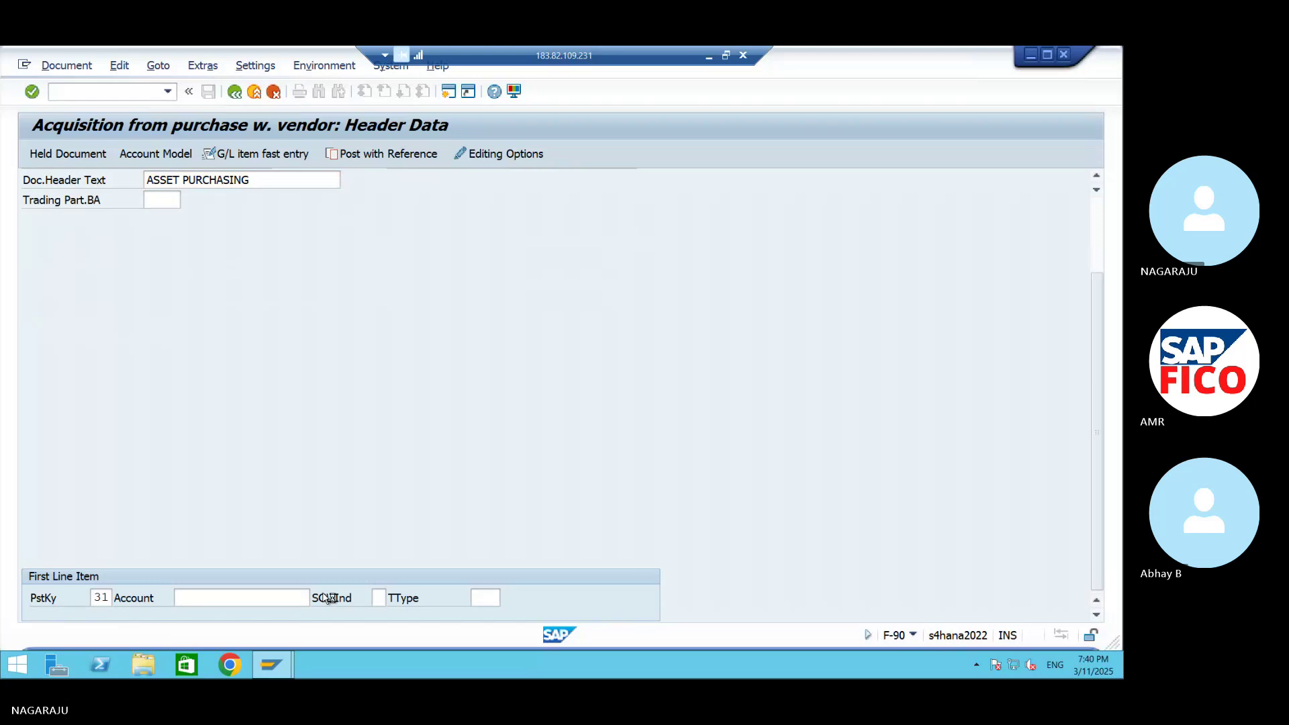
pyautogui.press('F4')
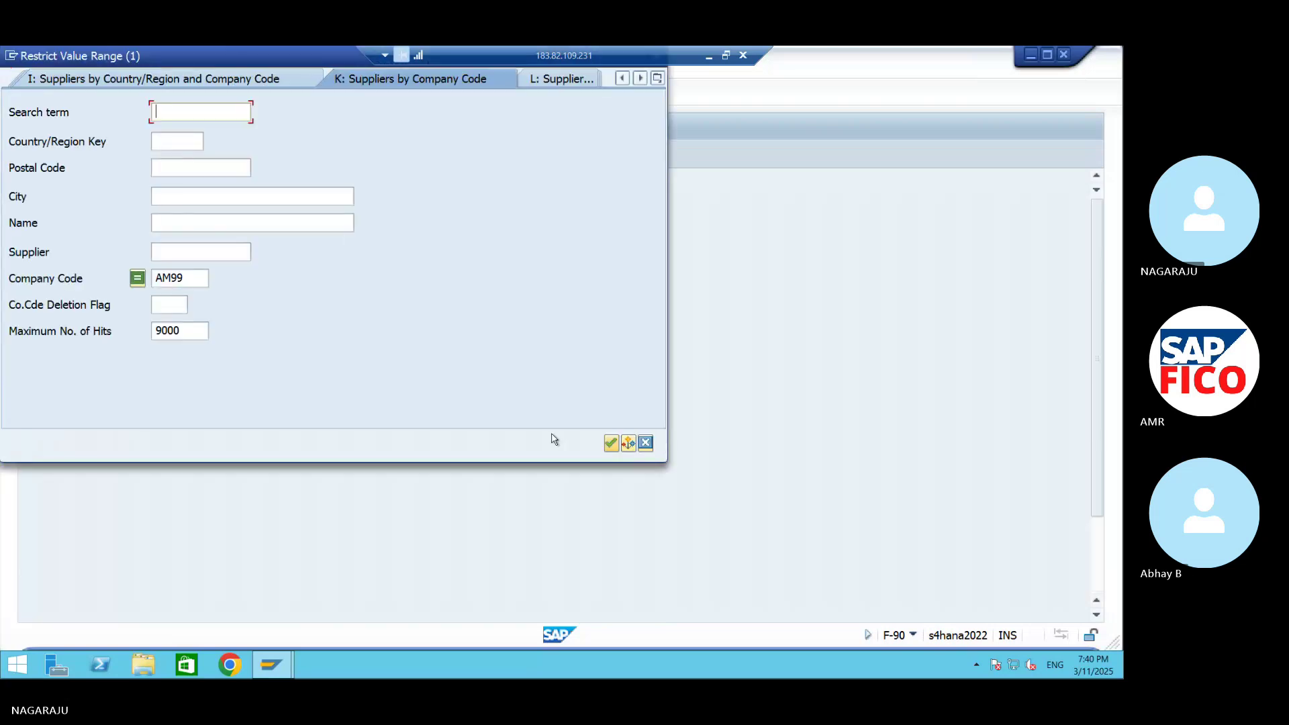
pyautogui.click(610, 442)
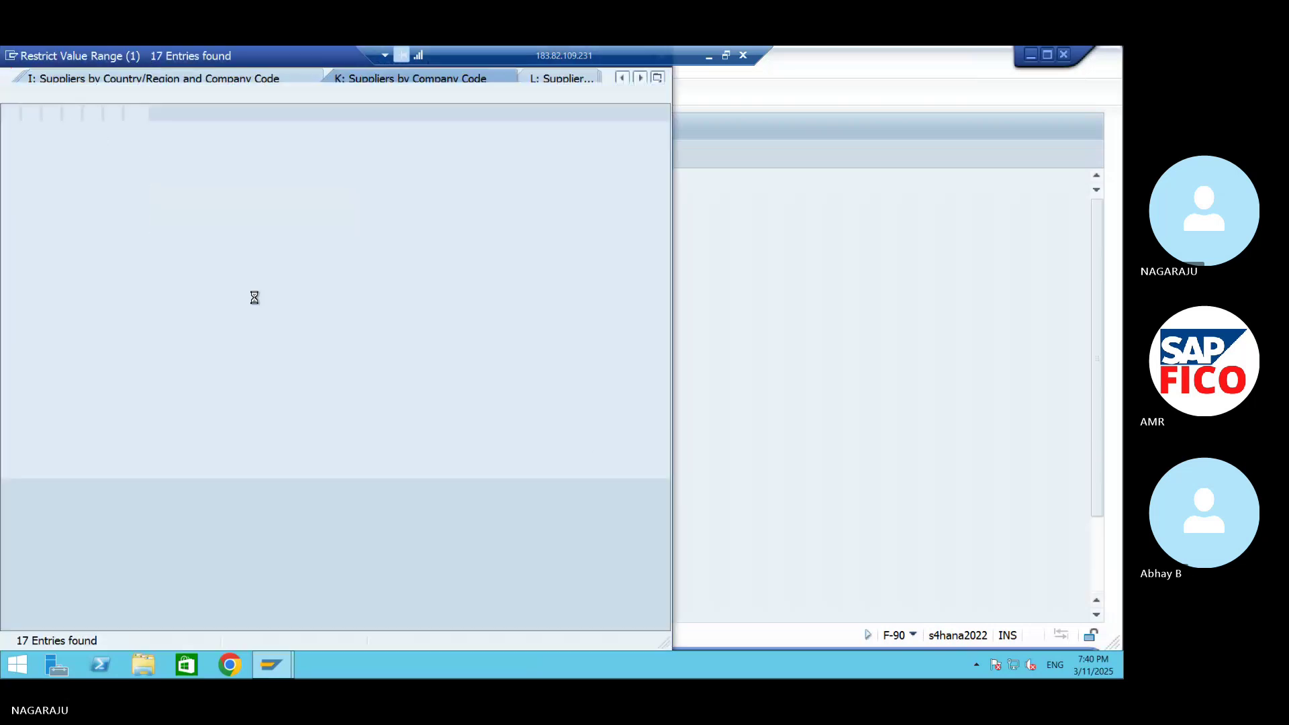
pyautogui.click(227, 276)
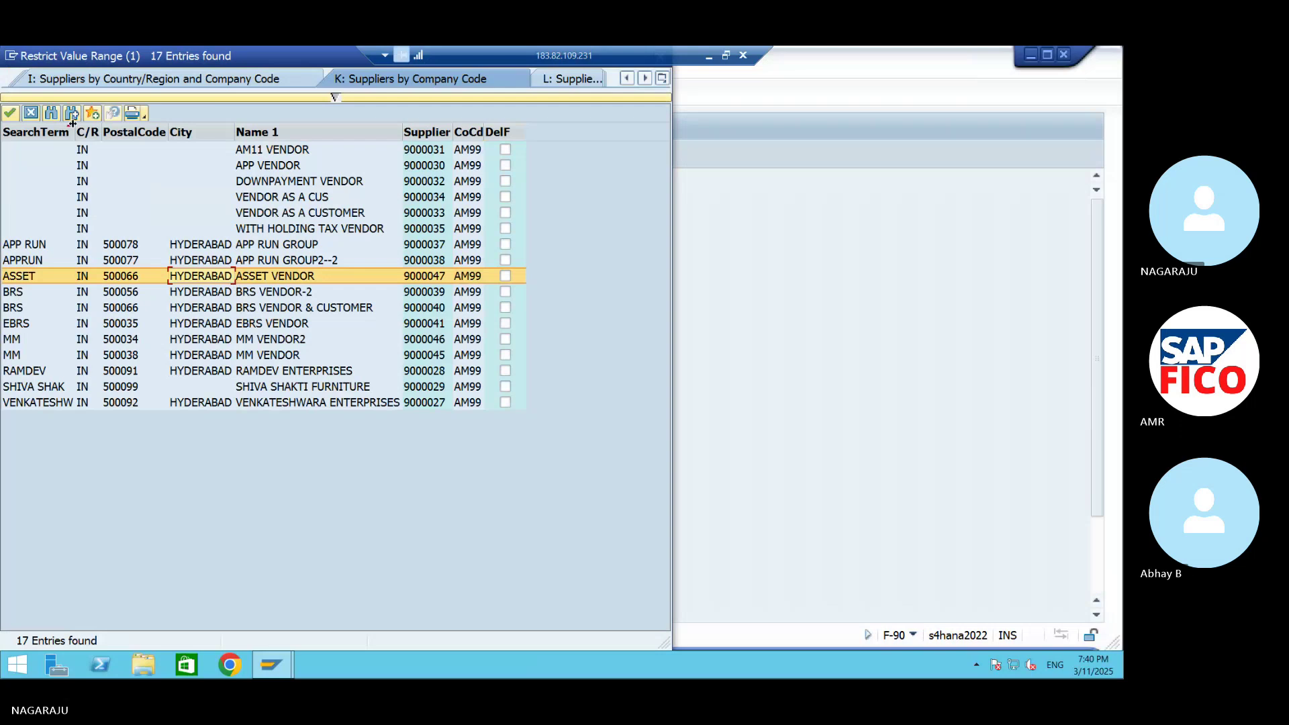
pyautogui.click(10, 113)
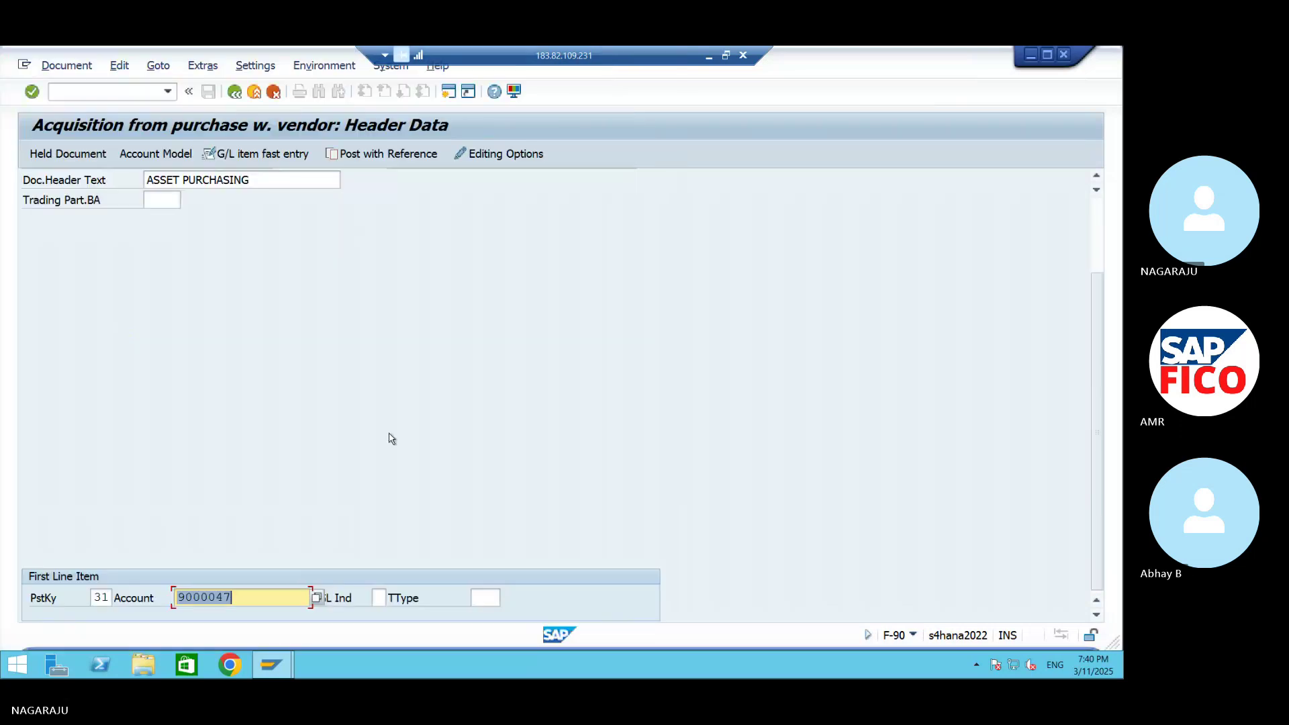
pyautogui.press('Return')
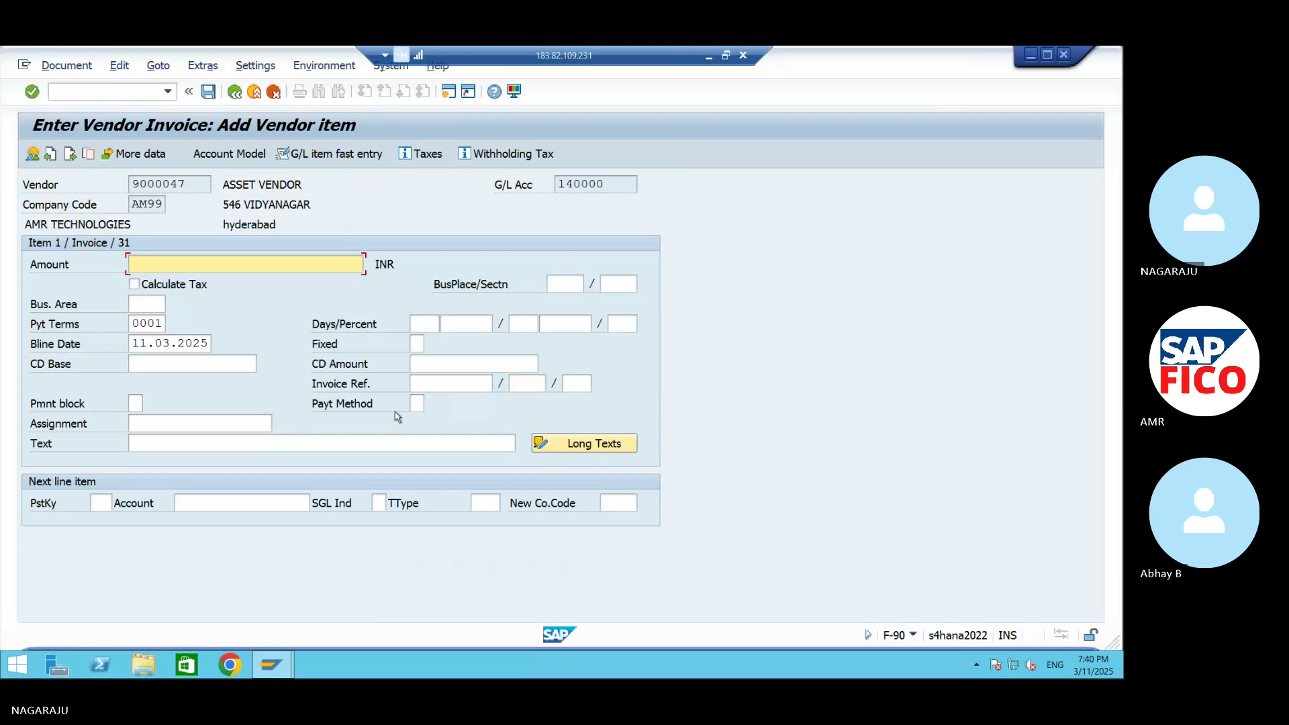
# - Set the vendor item's amount to 400000 and its text to ASSET PURCHASING
pyautogui.write('400000')
pyautogui.click(322, 442)
pyautogui.write('ASS')
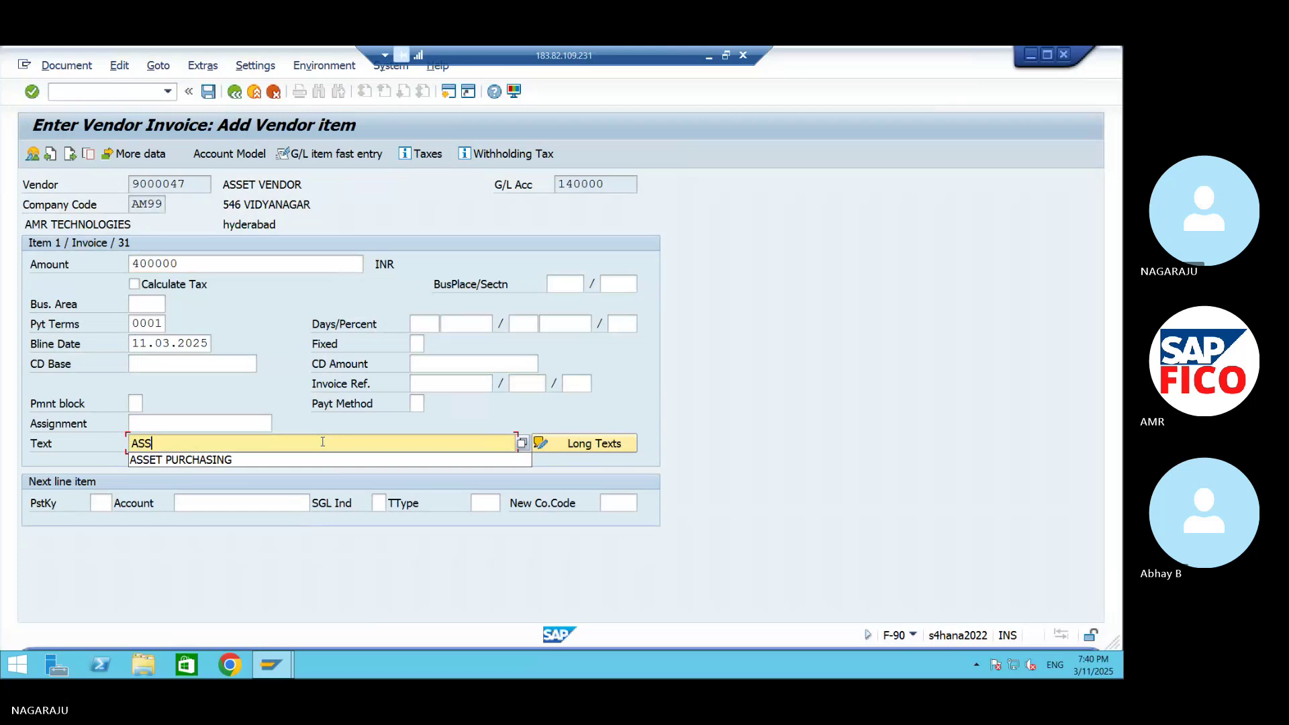
pyautogui.click(248, 460)
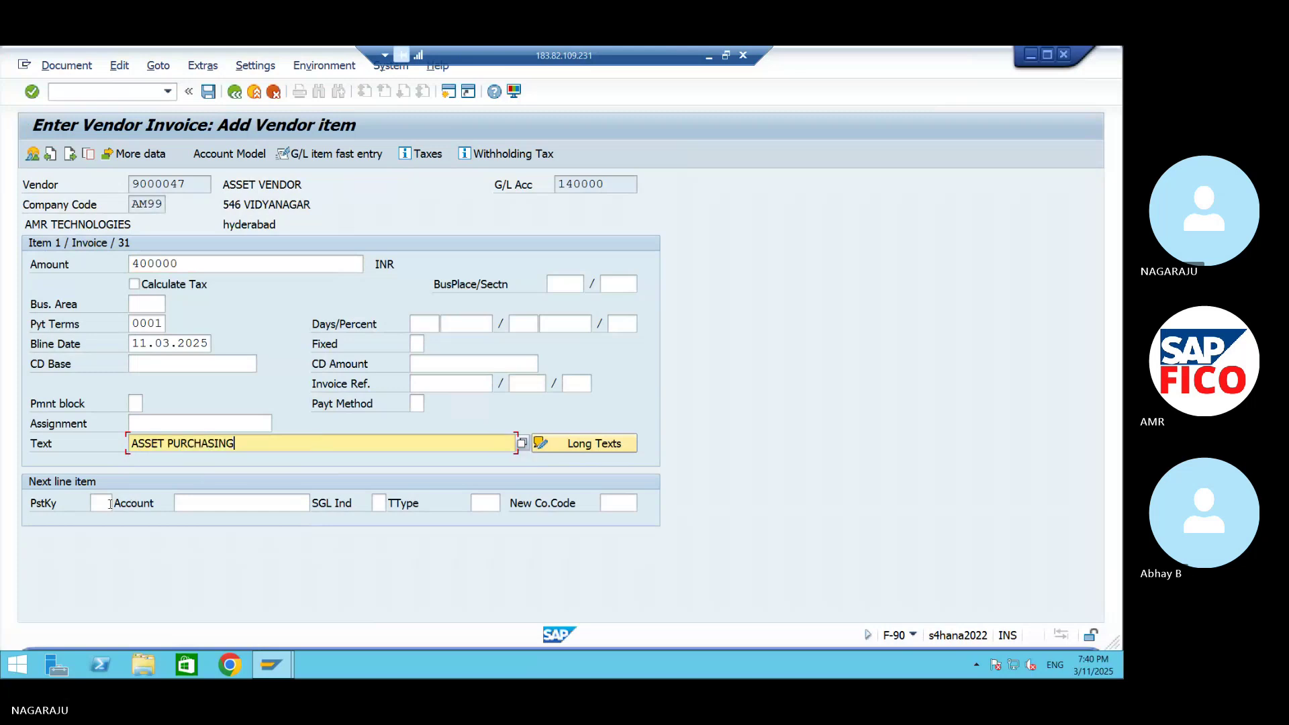
# - Set the next line item's posting key to 70 and look up MACHINERY E in company code AM99 as its account
pyautogui.click(98, 503)
pyautogui.write('70')
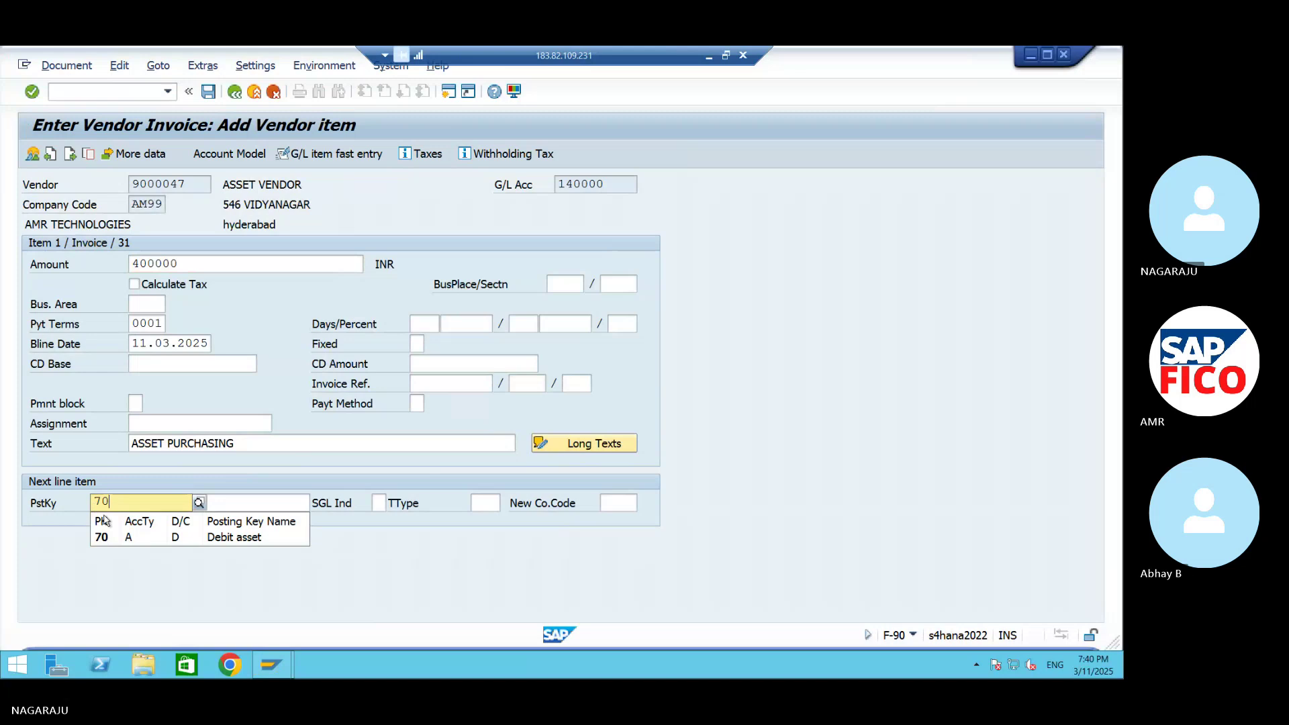
pyautogui.click(115, 539)
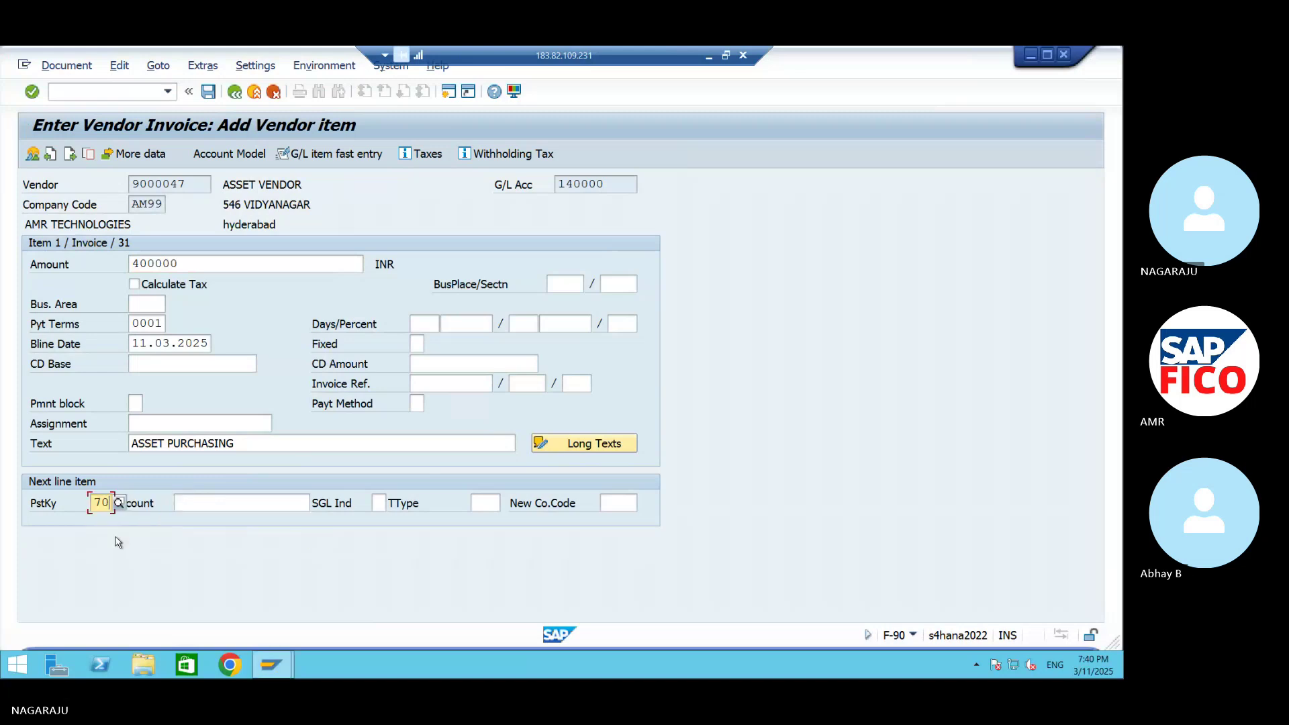
pyautogui.click(241, 500)
pyautogui.click(318, 504)
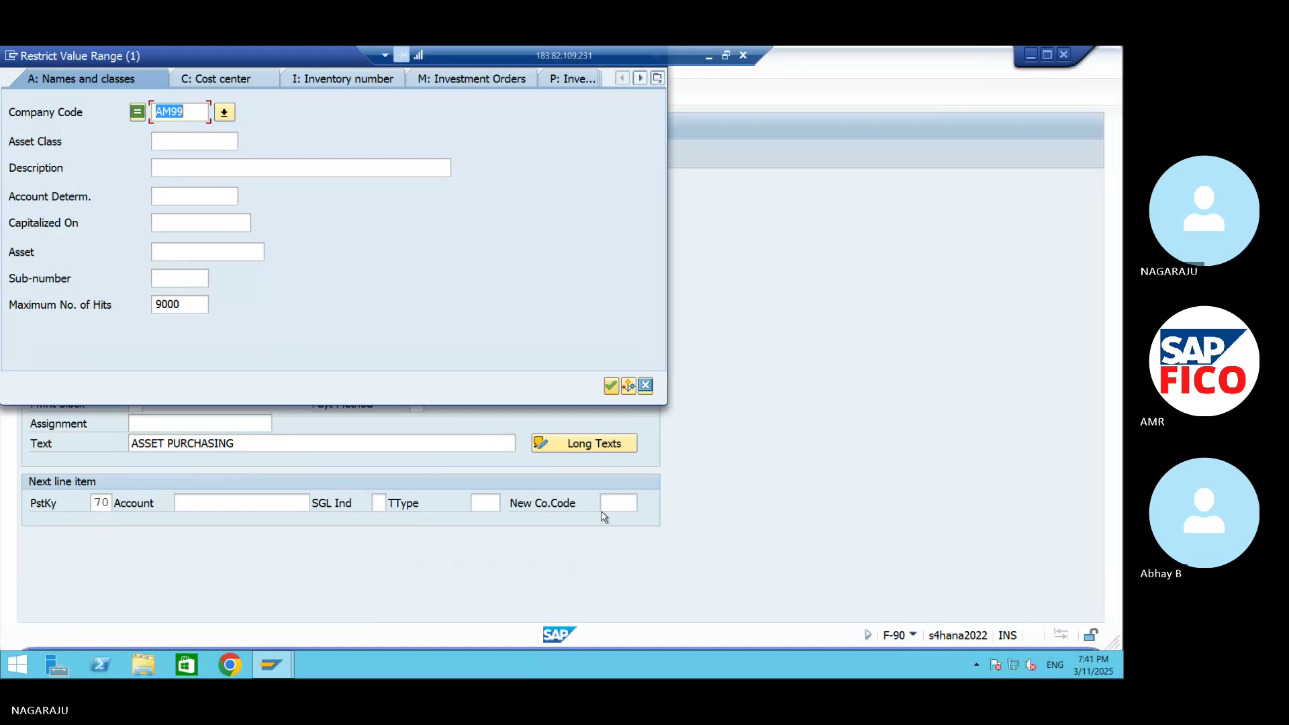
pyautogui.click(610, 385)
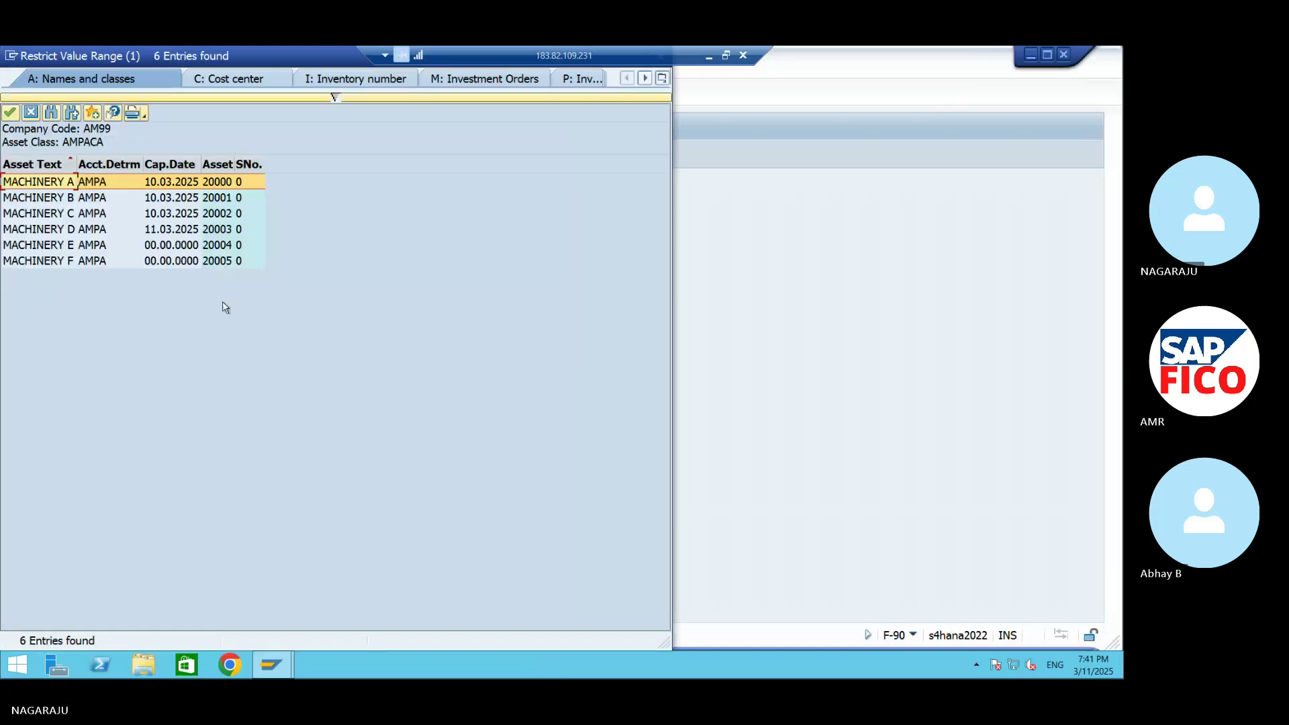
pyautogui.click(95, 245)
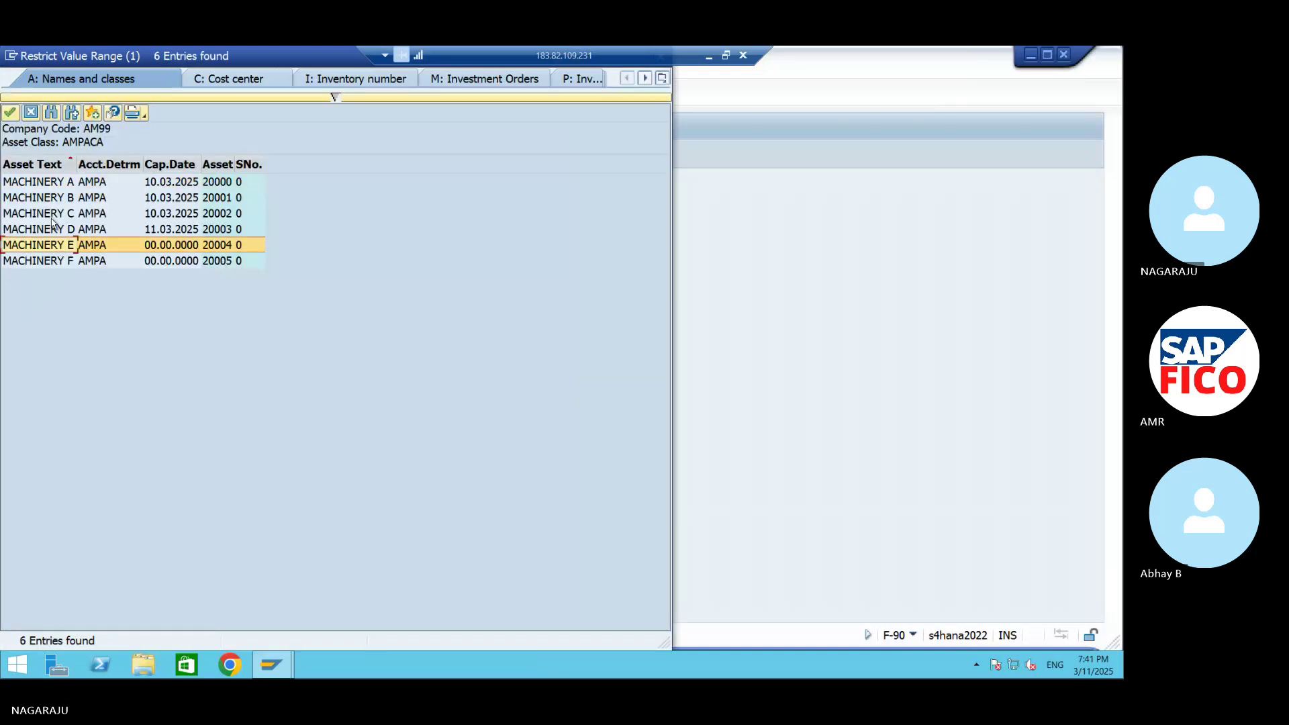
pyautogui.click(8, 112)
# - Set the next line item's transaction type to 100 and new company code to AM99, and continue to the asset item entry
pyautogui.click(496, 502)
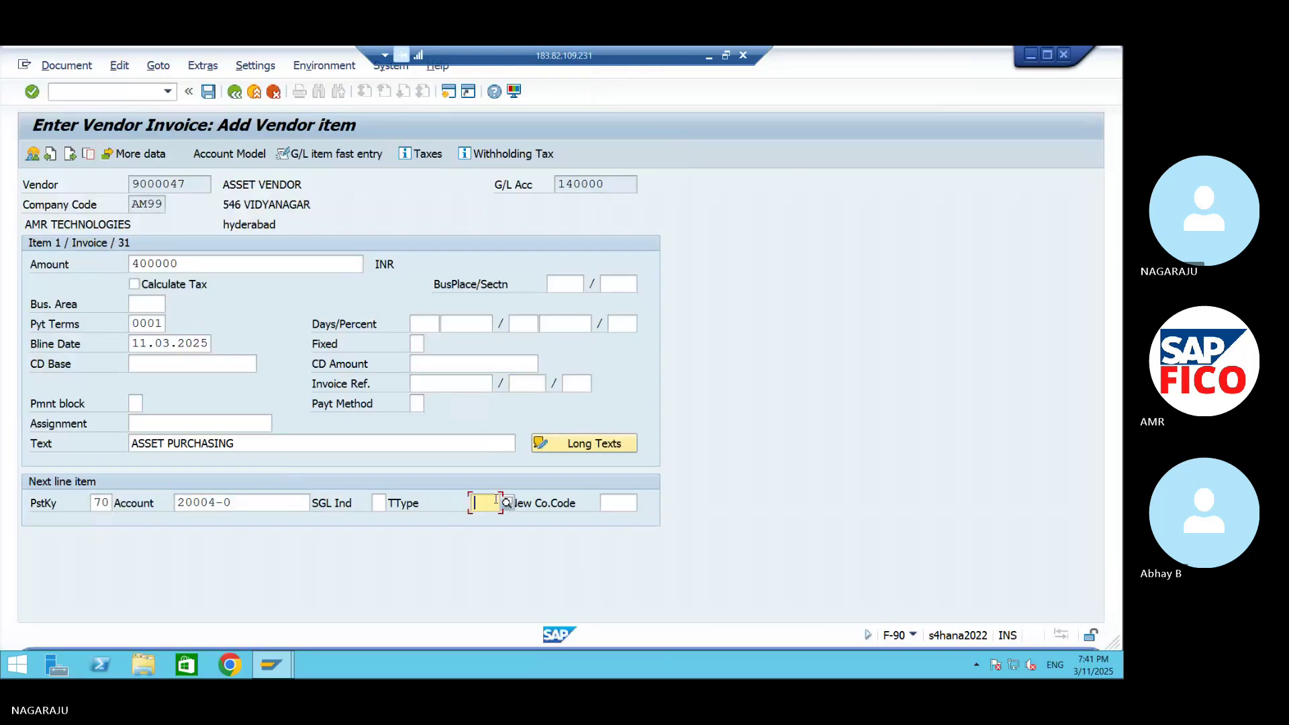
pyautogui.write('100')
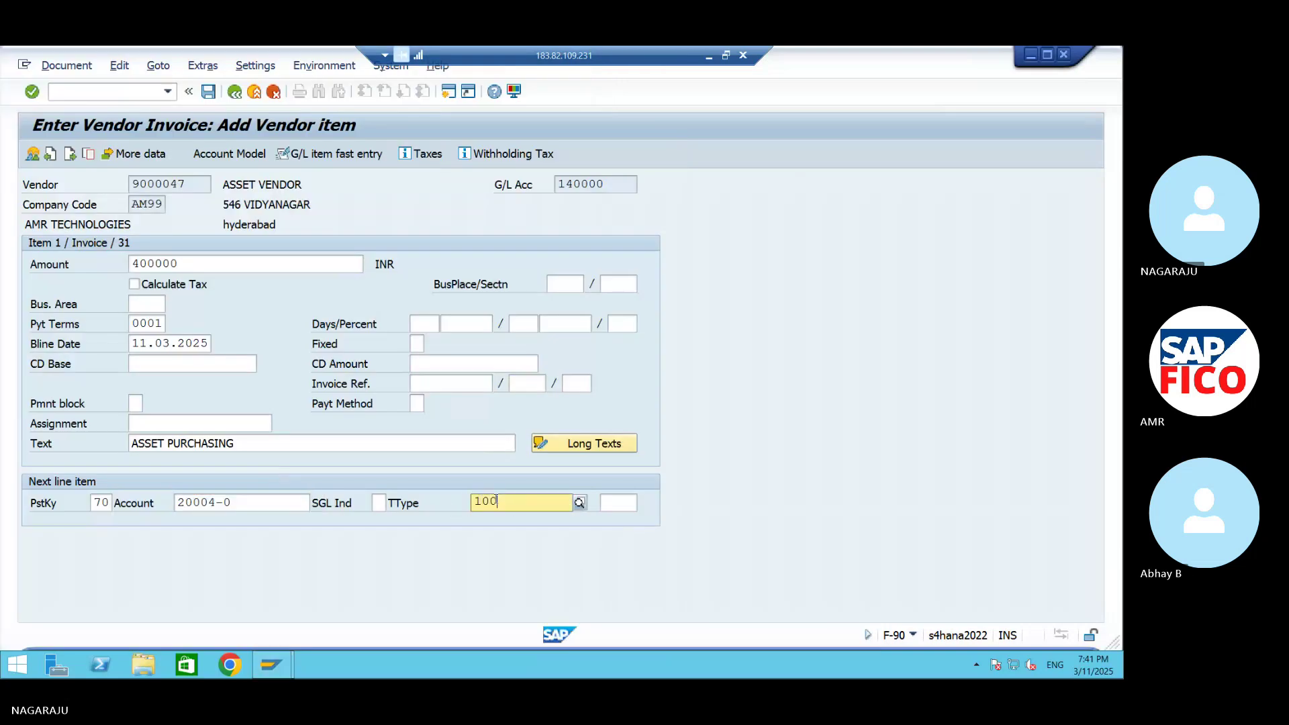
pyautogui.click(621, 506)
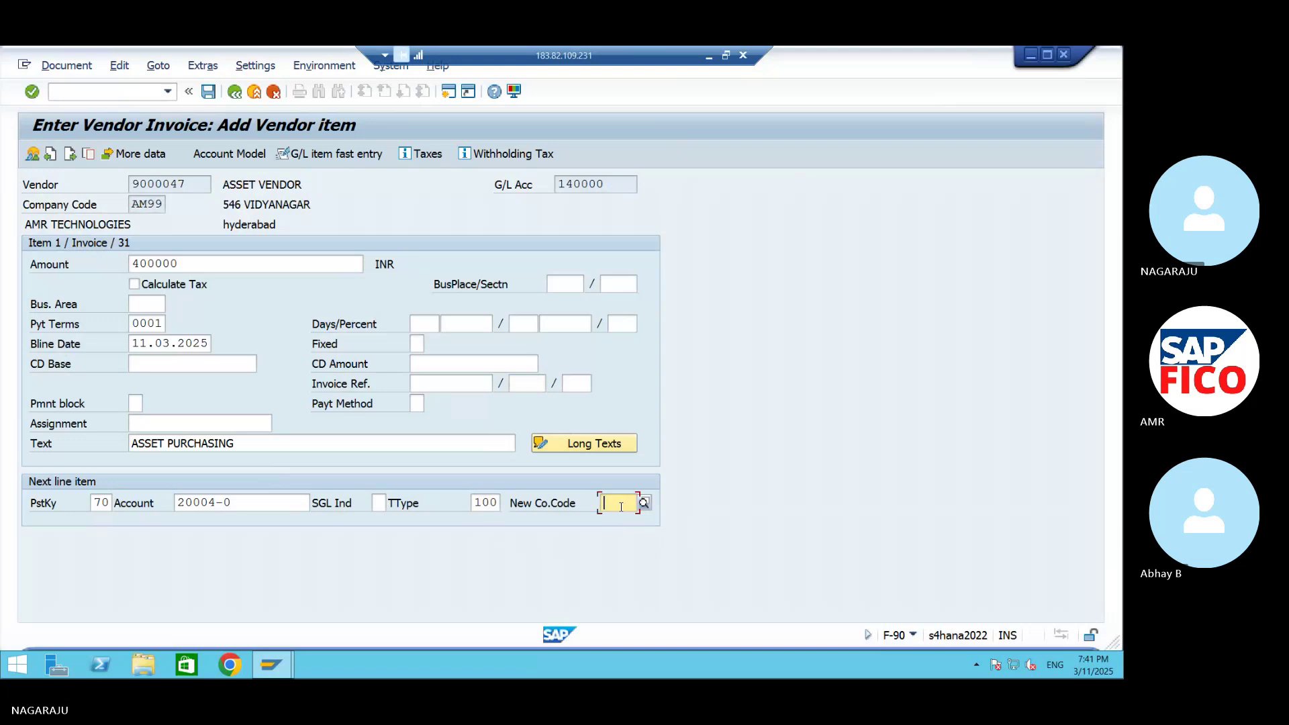
pyautogui.write('AM99')
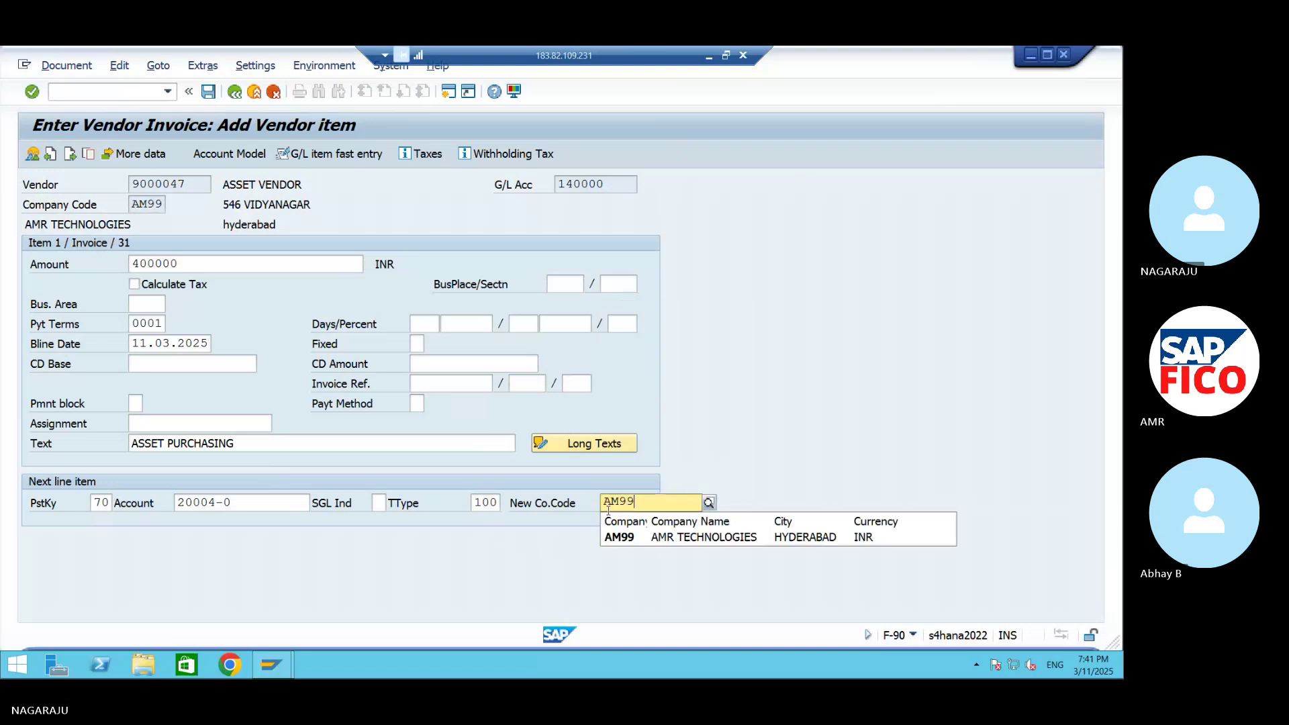
pyautogui.click(648, 536)
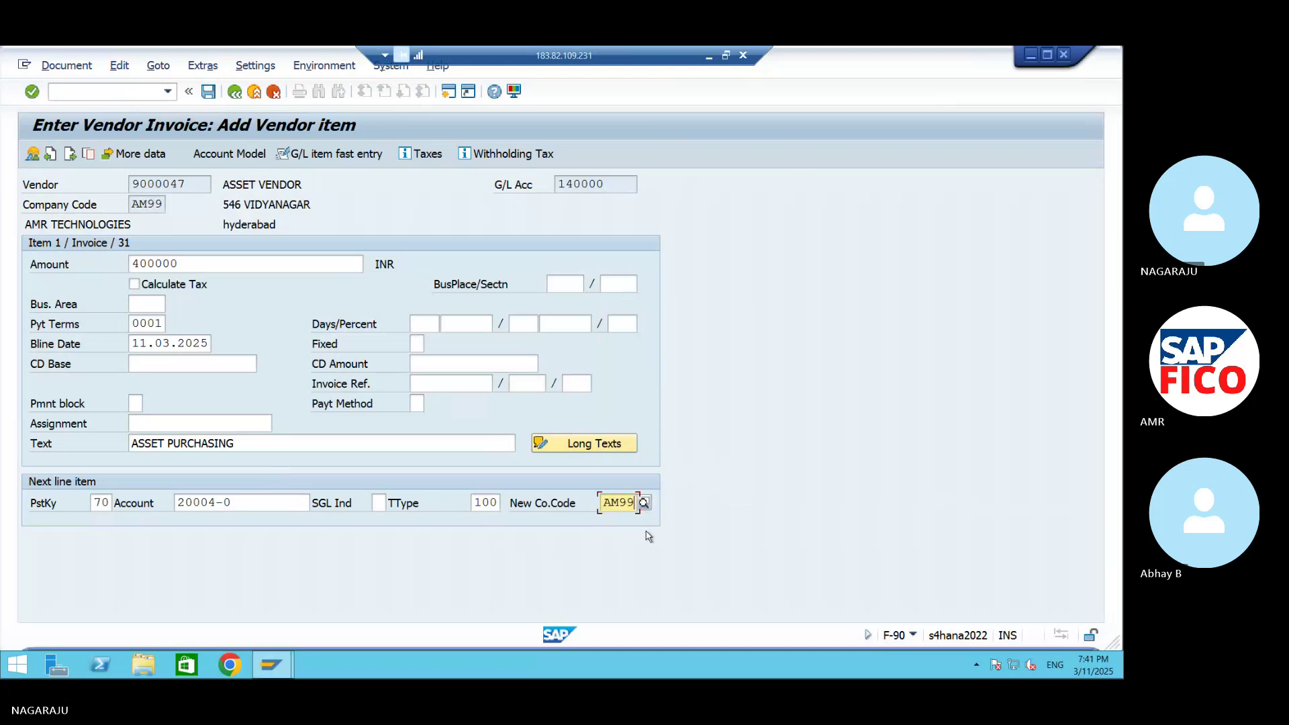
pyautogui.press('Return')
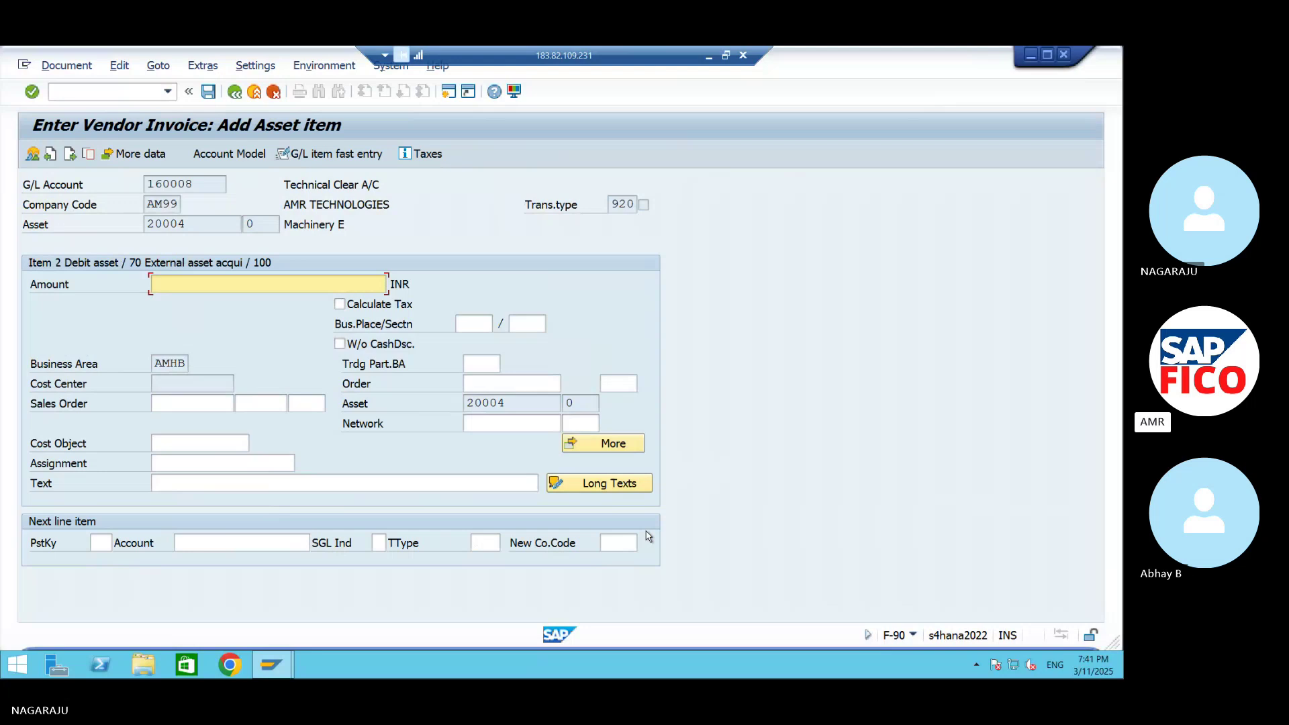
# - Fill the Machinery E item by entering * as the amount and + as the text to copy the vendor item's values
pyautogui.write('*')
pyautogui.click(449, 485)
pyautogui.write('*')
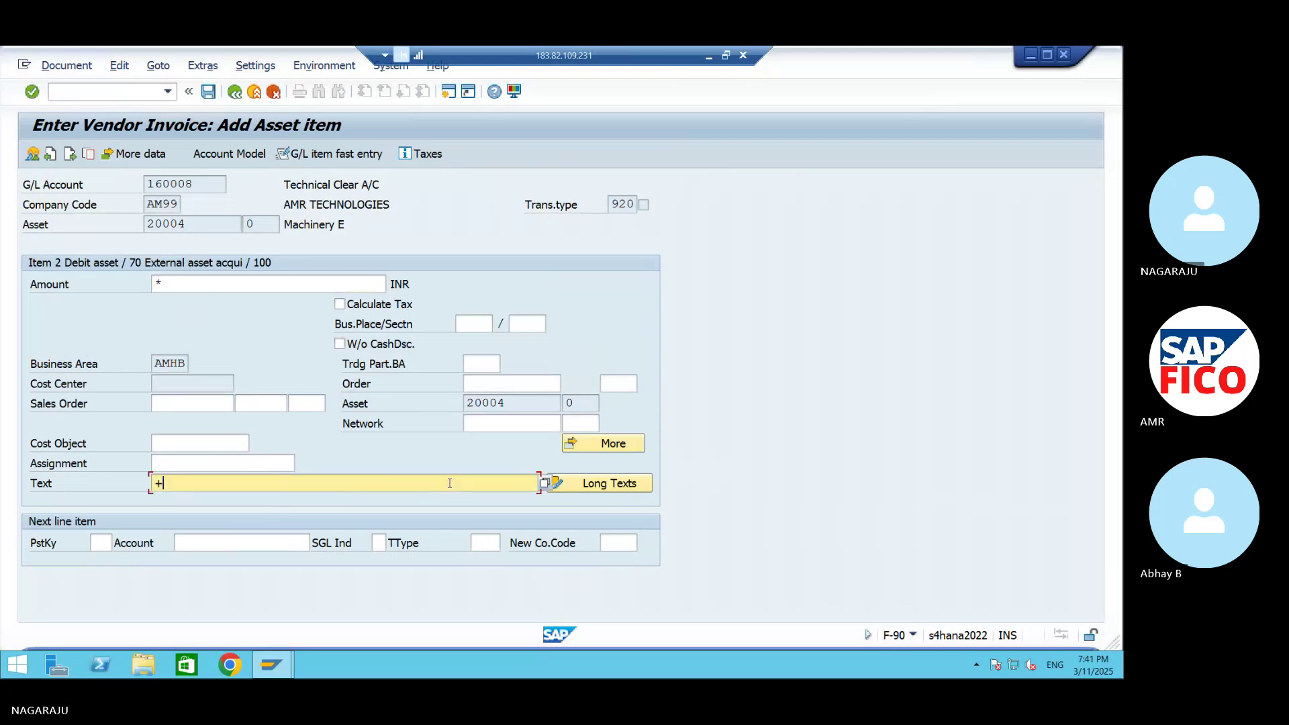
pyautogui.press('Return')
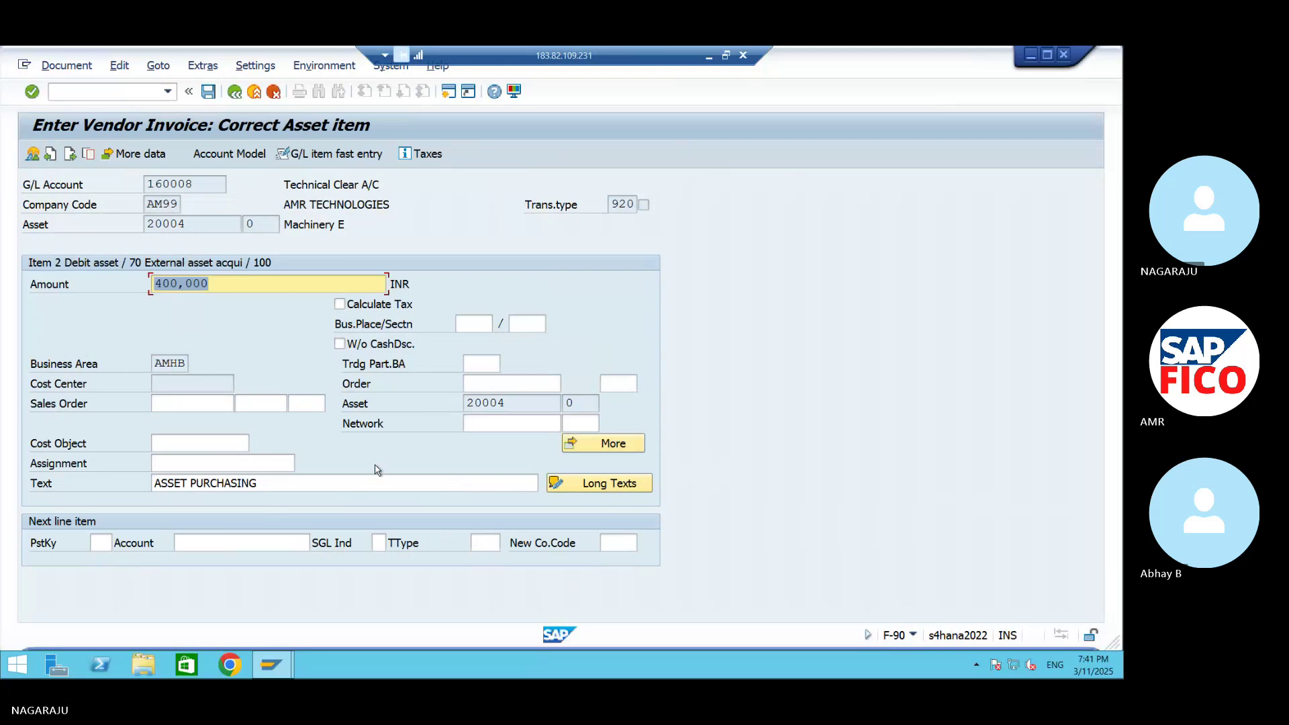
# - Simulate the Machinery E vendor invoice and post the document
pyautogui.click(67, 65)
pyautogui.click(74, 144)
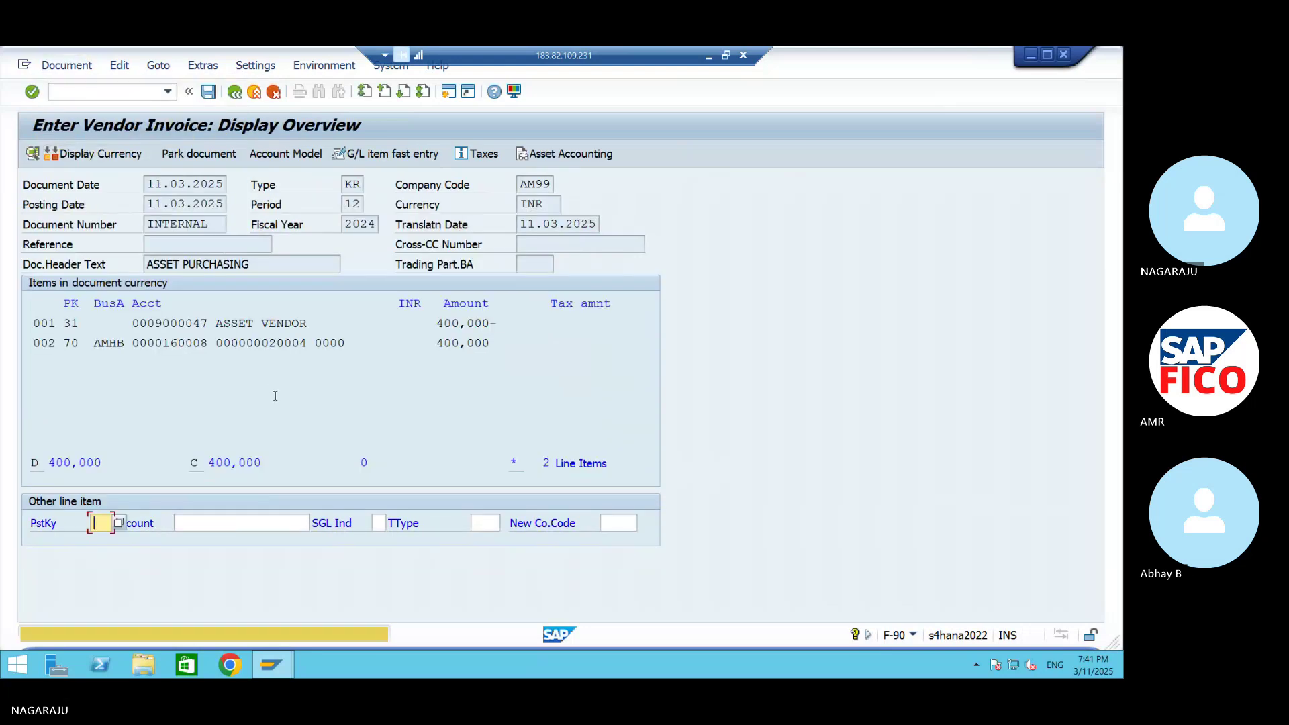
pyautogui.press('Return')
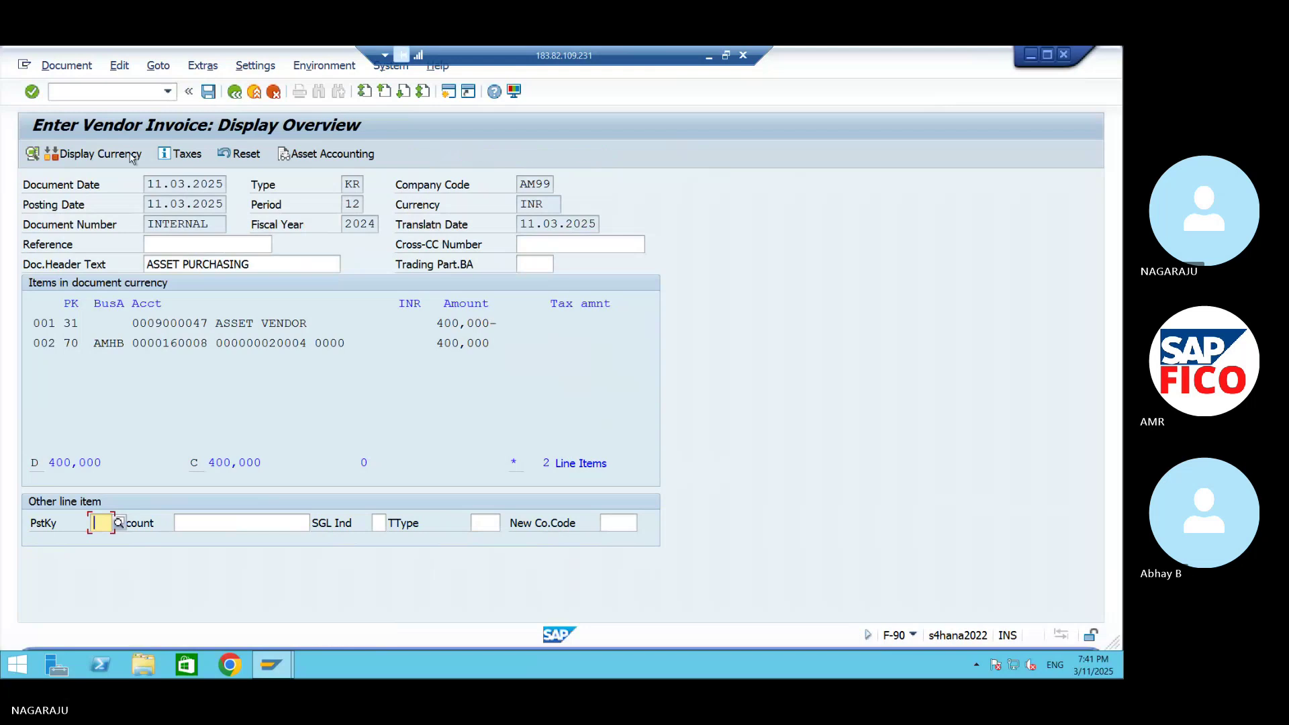
pyautogui.press('Return')
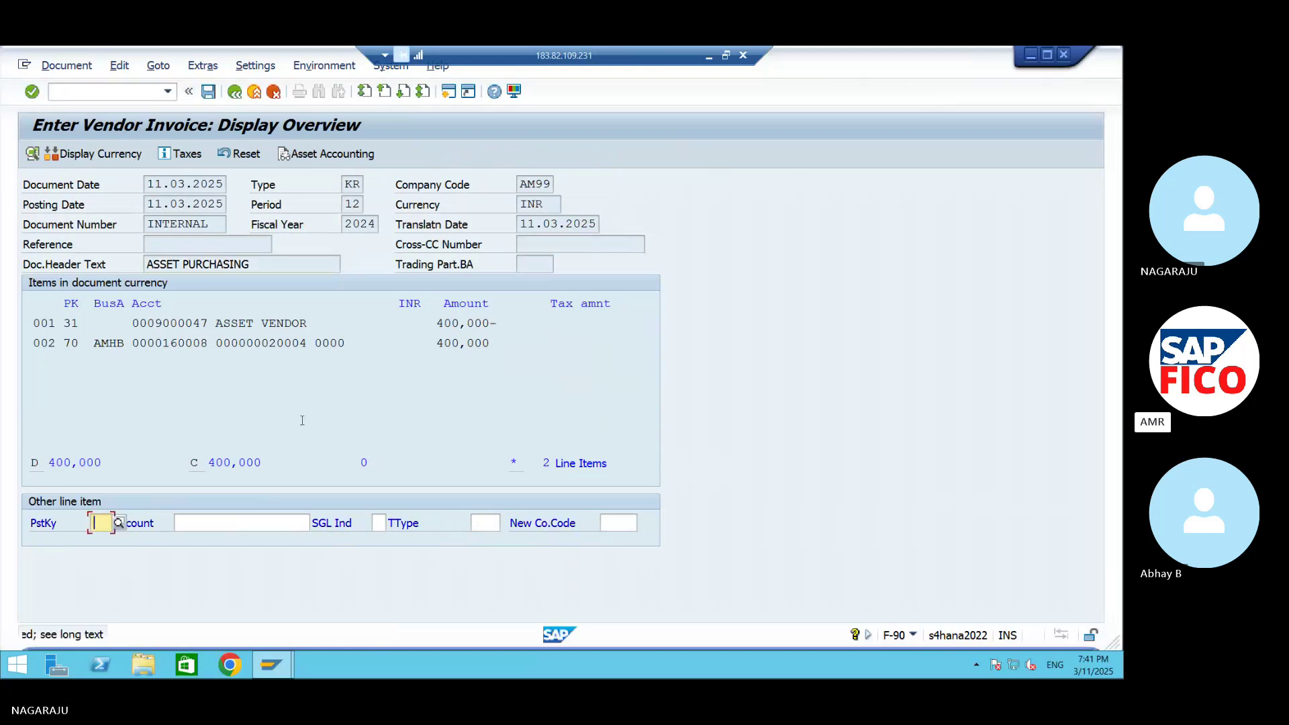
pyautogui.hotkey('ctrl', 's')
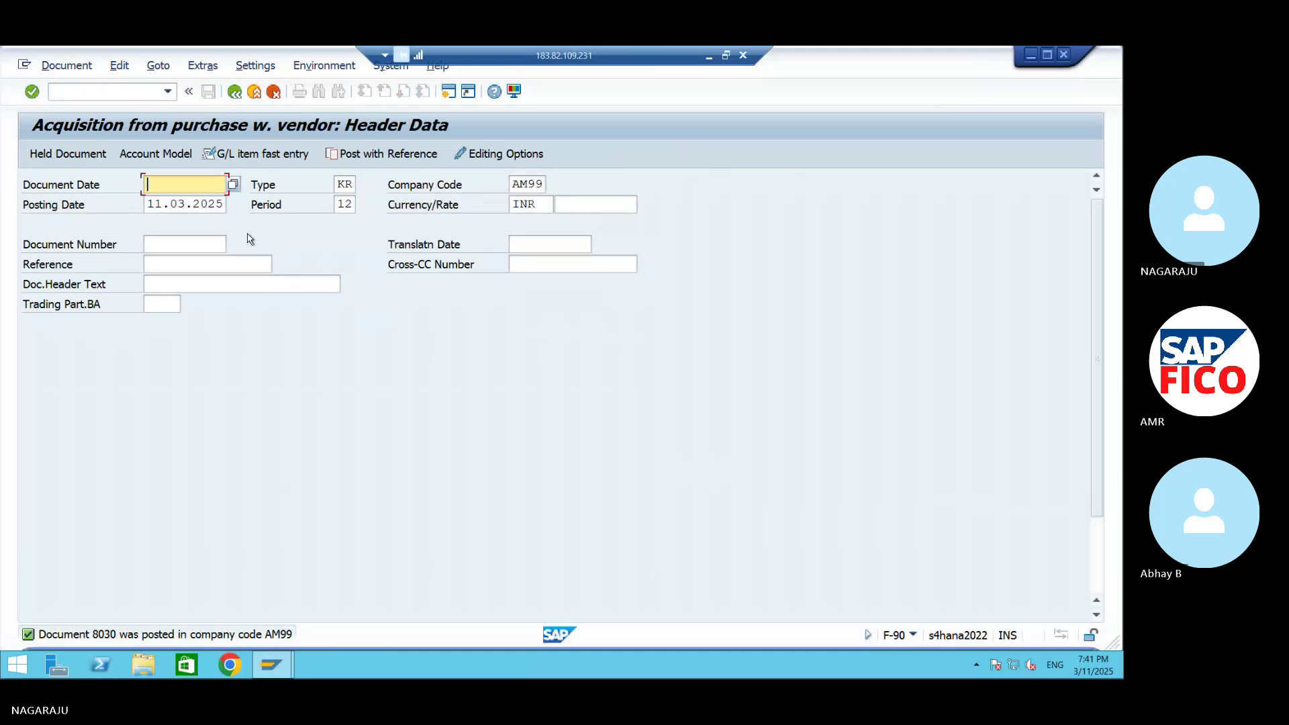
# - Set the next acquisition document's date to 11.03.2025 and its header text to ASSET PURCHASING
pyautogui.click(235, 185)
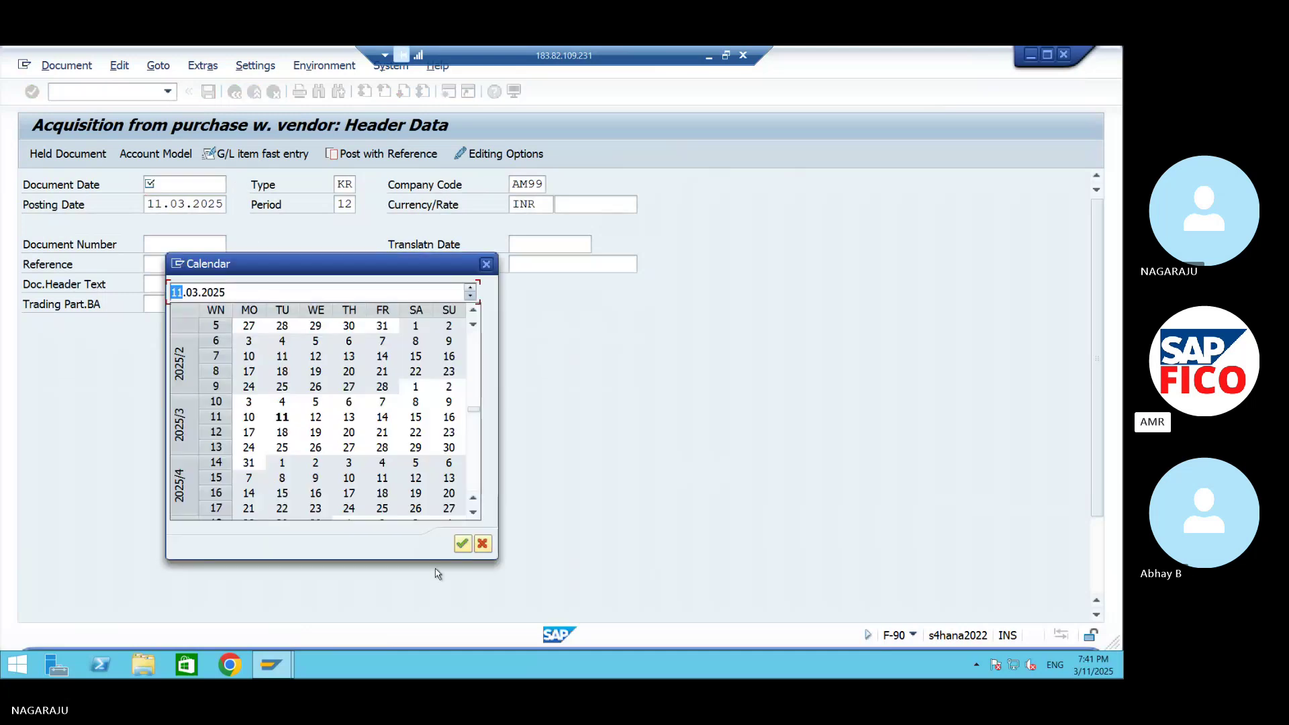
pyautogui.click(462, 543)
pyautogui.click(198, 282)
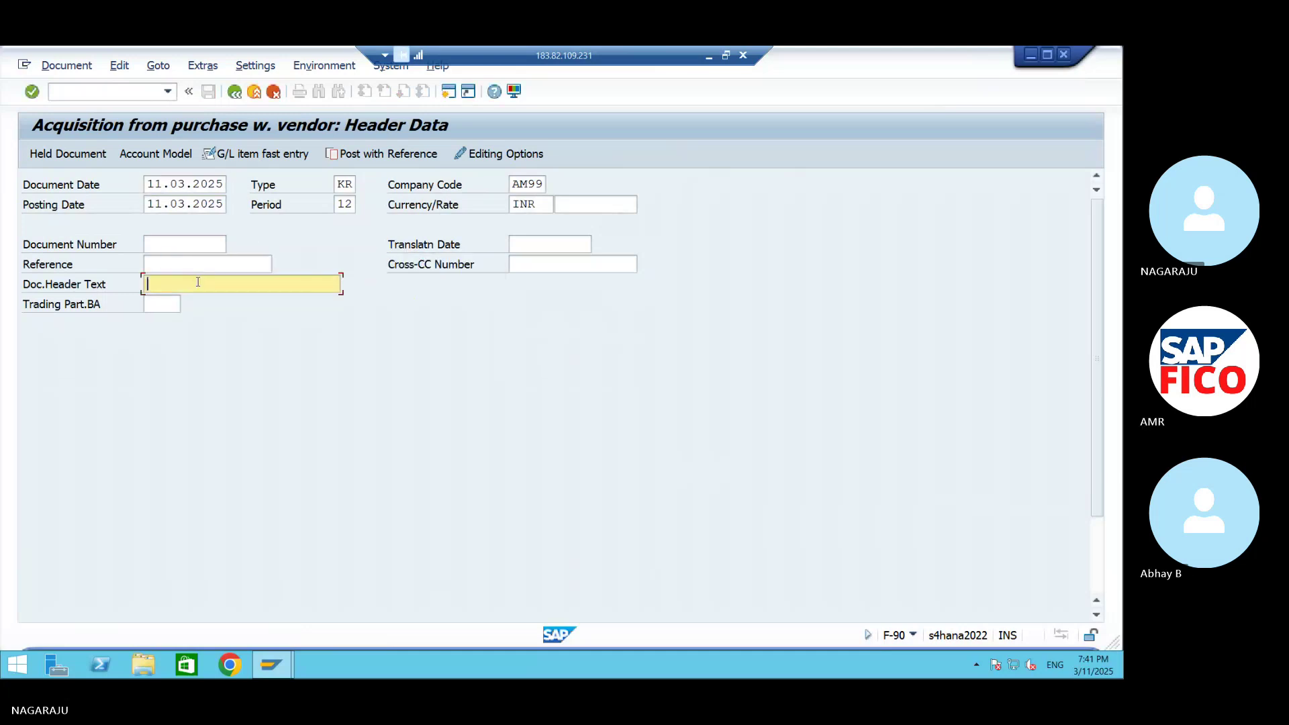
pyautogui.write('AS')
pyautogui.click(194, 302)
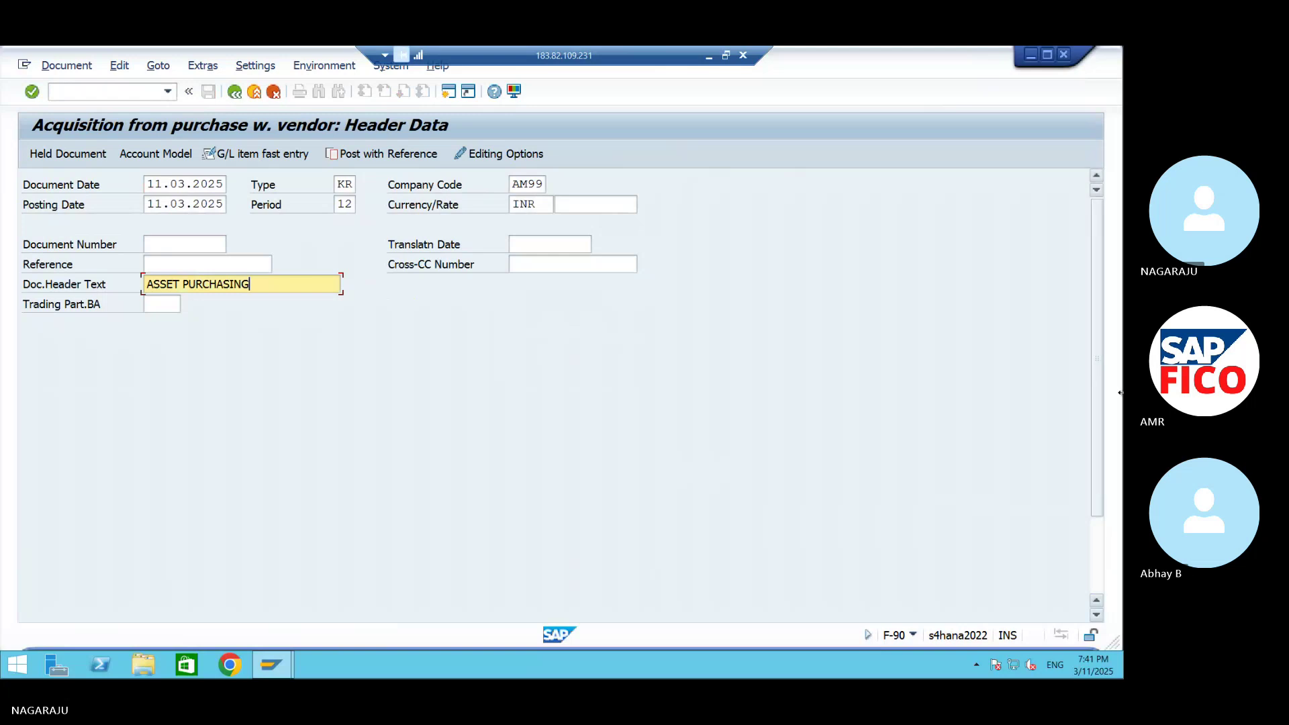
# - Look up company code AM99's suppliers for the first line item's account and select ASSET VENDOR
pyautogui.scroll(-2, 722, 592)
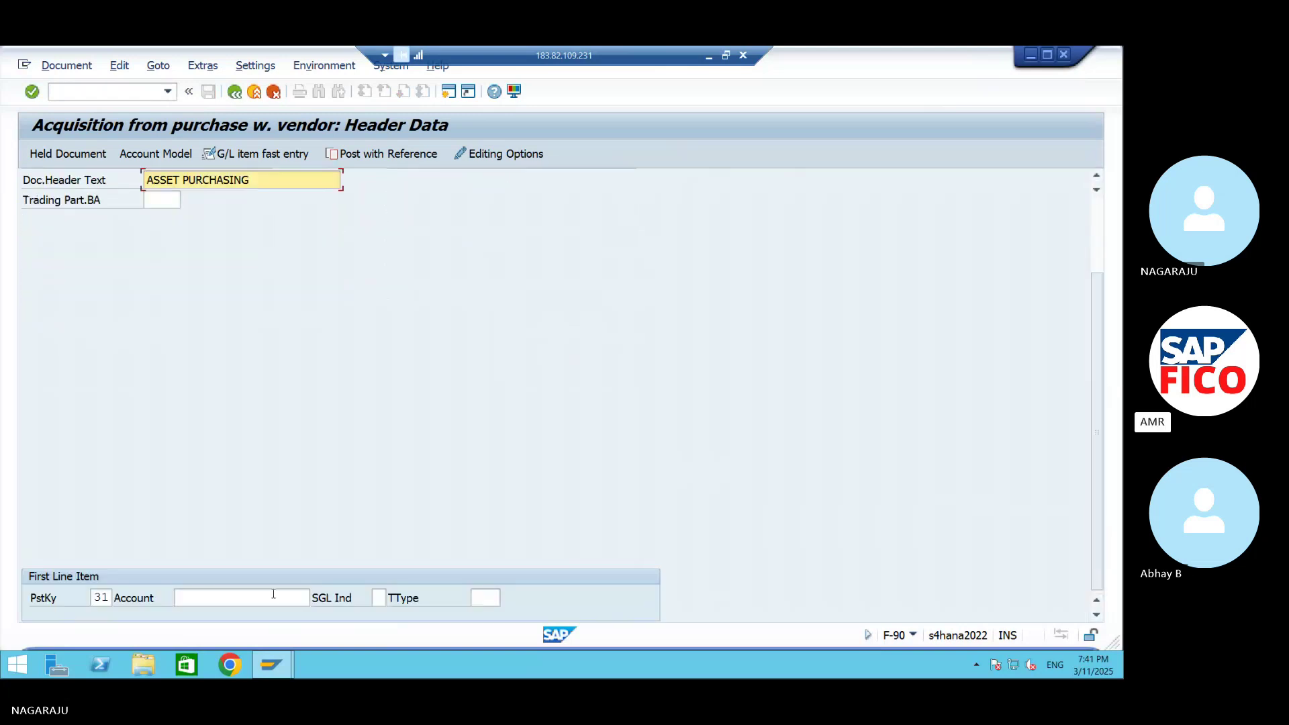
pyautogui.click(302, 598)
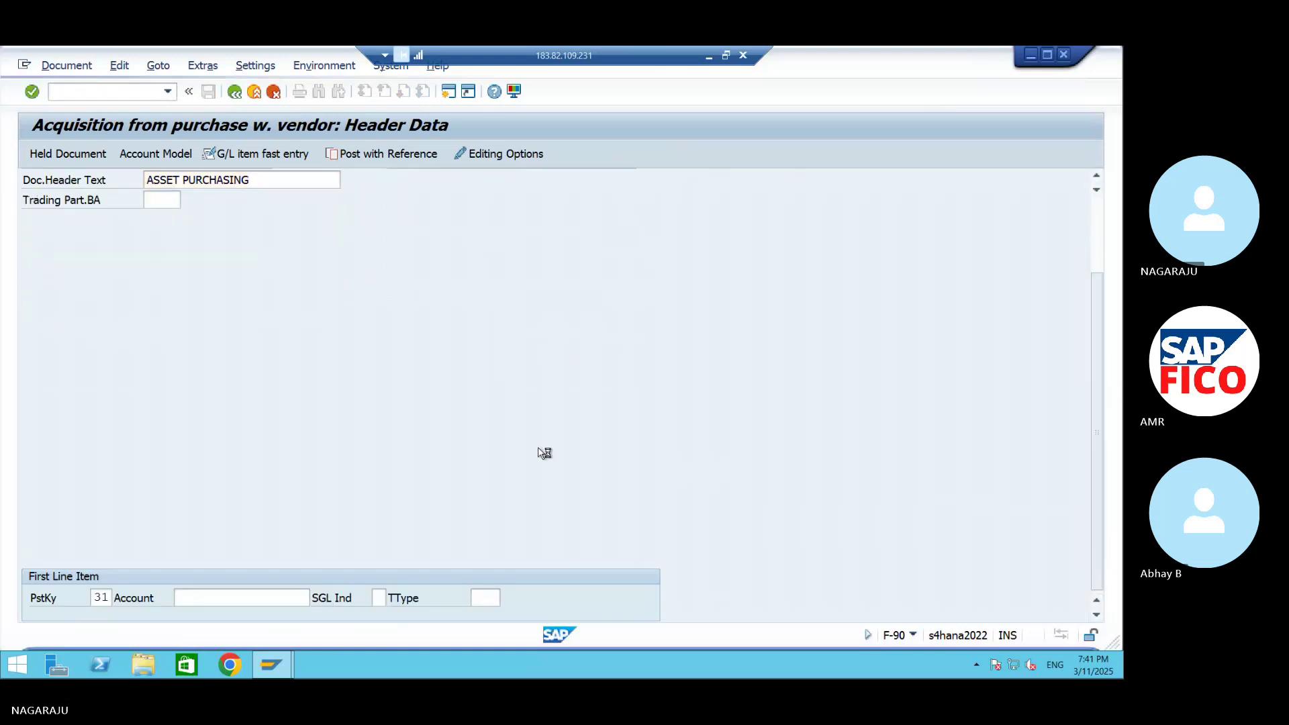
pyautogui.press('F4')
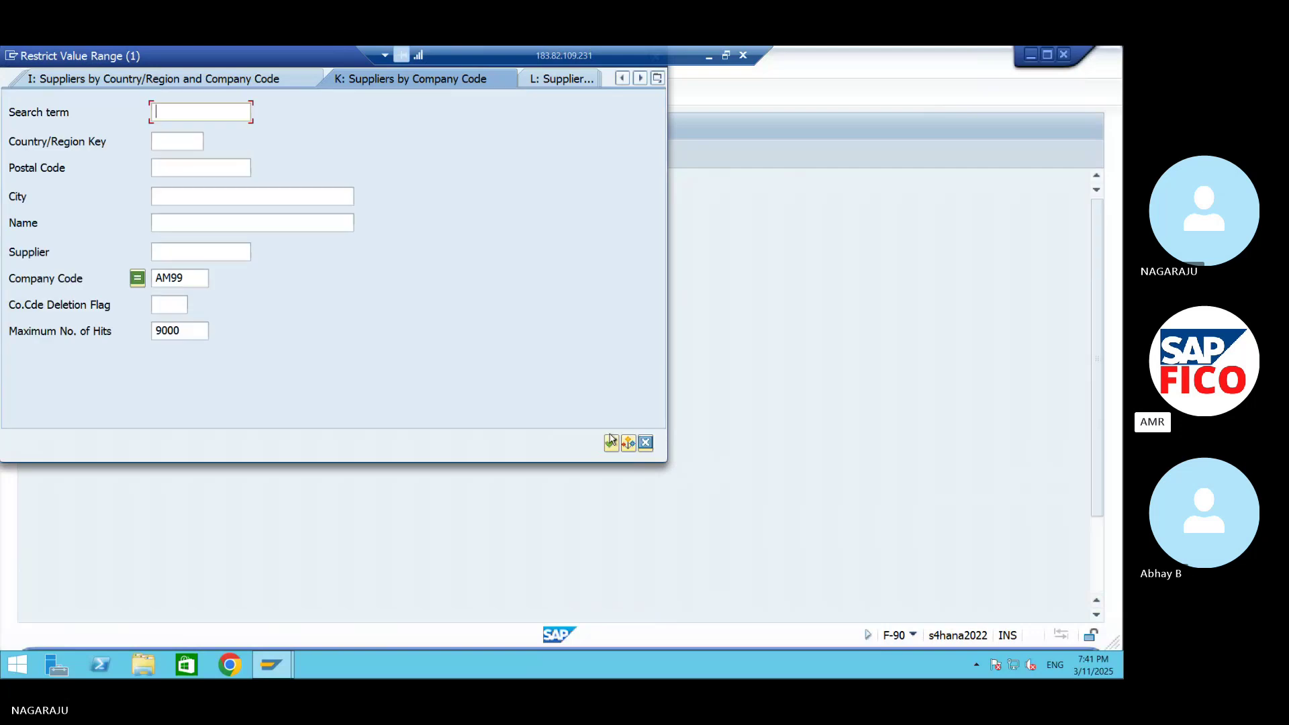
pyautogui.click(611, 441)
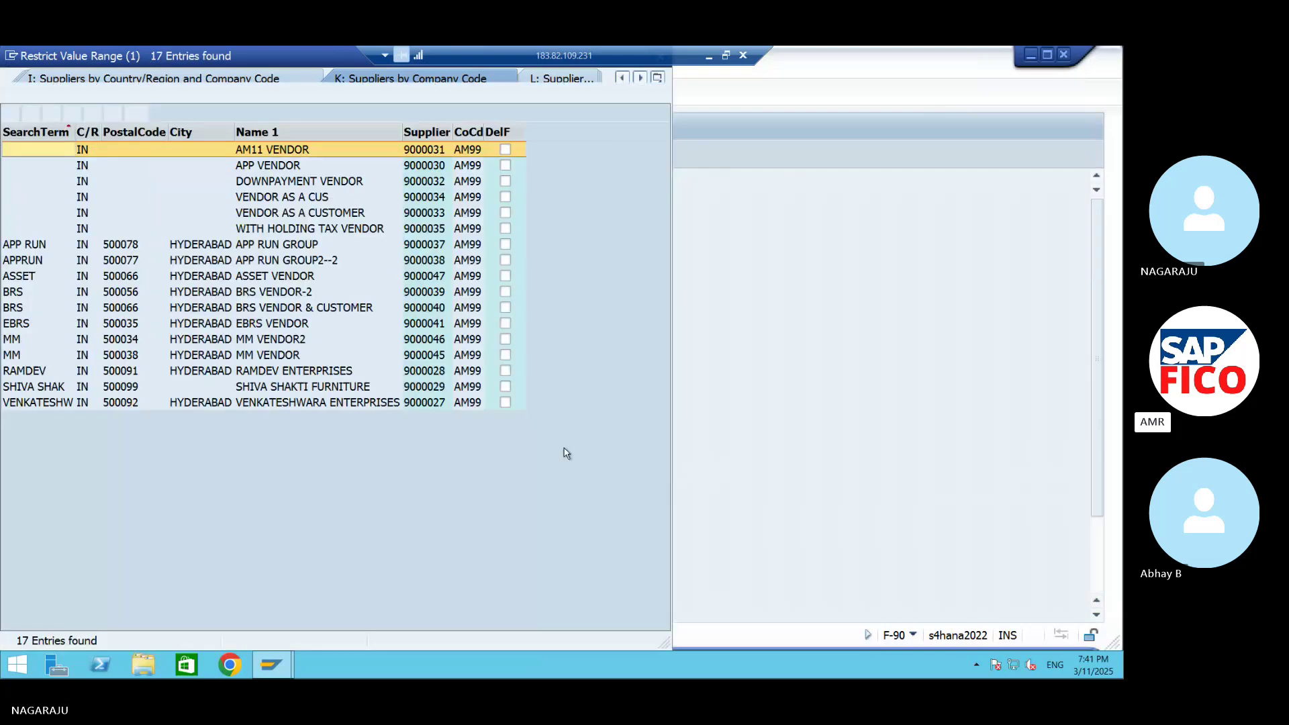
pyautogui.click(268, 276)
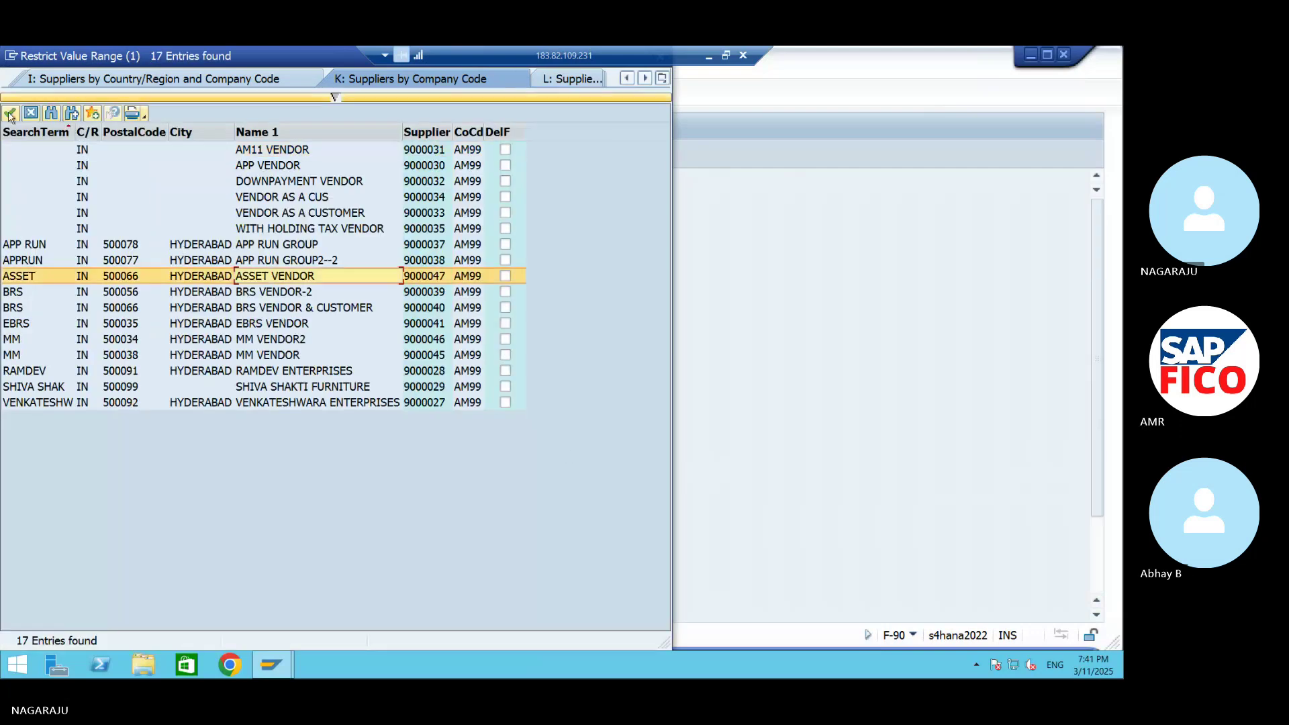
# - Use the asset vendor as the first line item's account and enter amount 500000 with the text ASSET PURCHASING
pyautogui.press('Return')
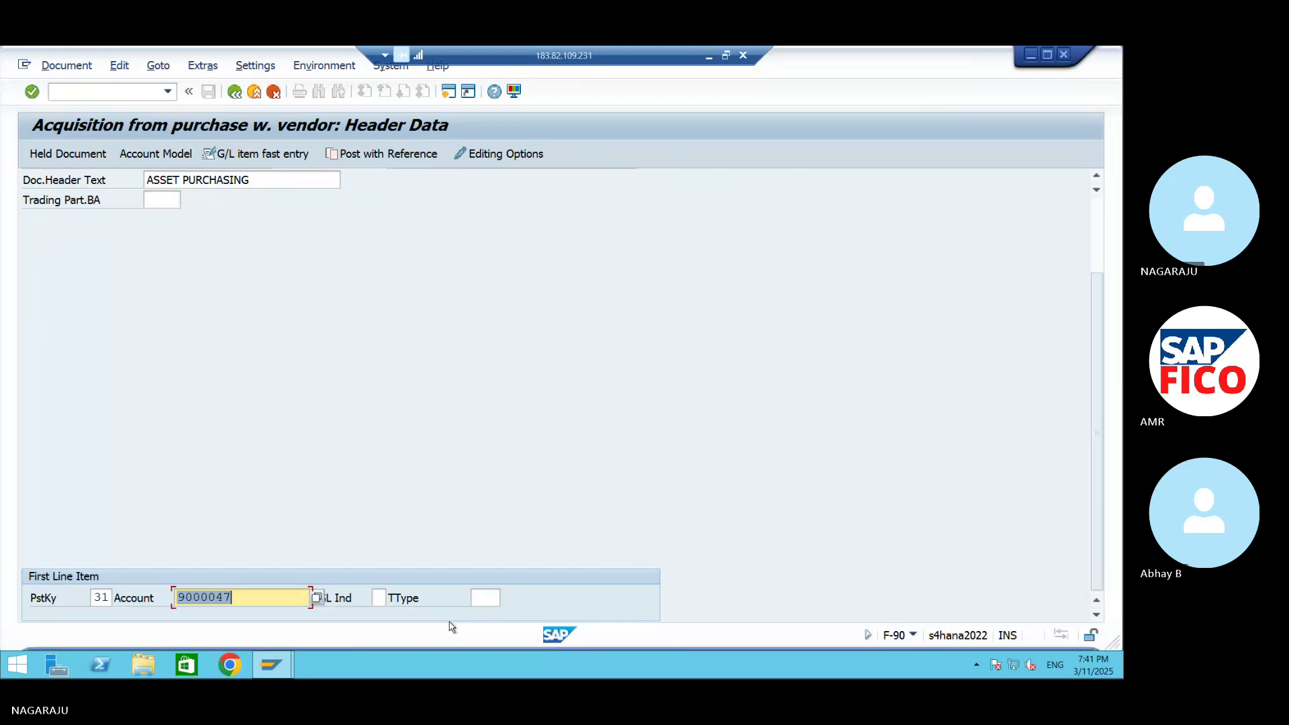
pyautogui.press('Return')
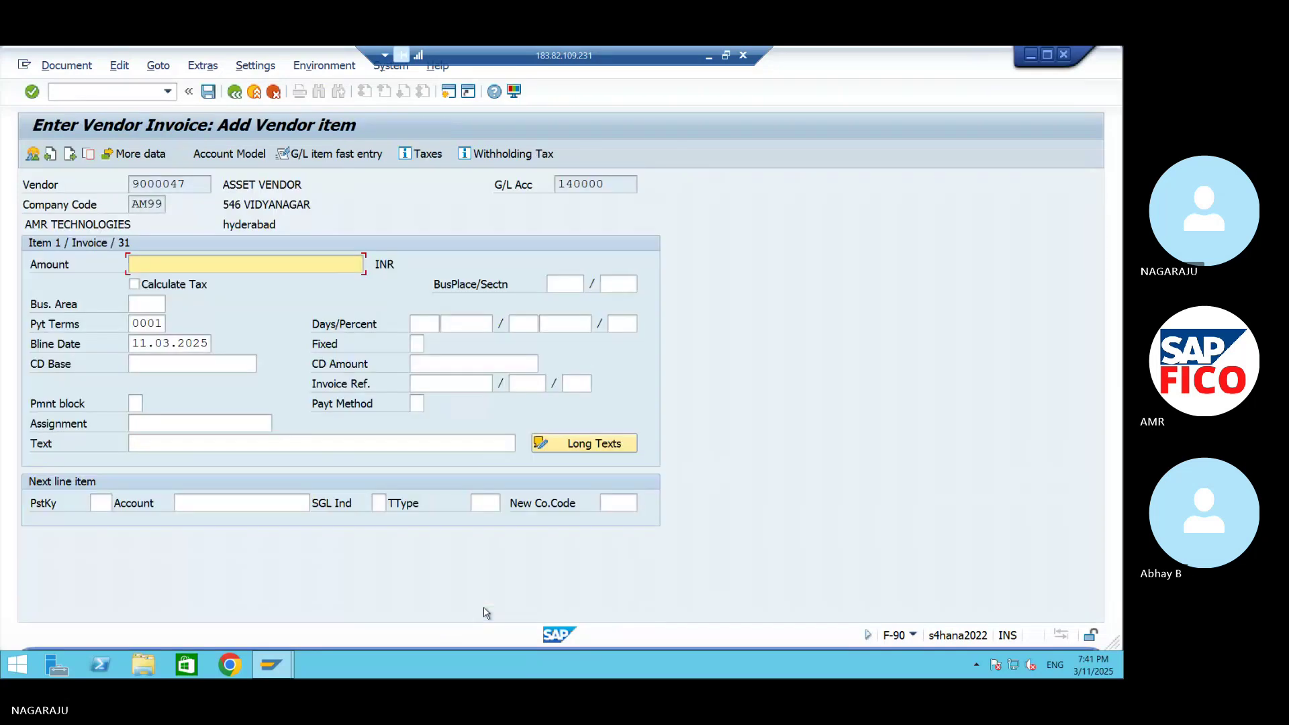
pyautogui.write('500000')
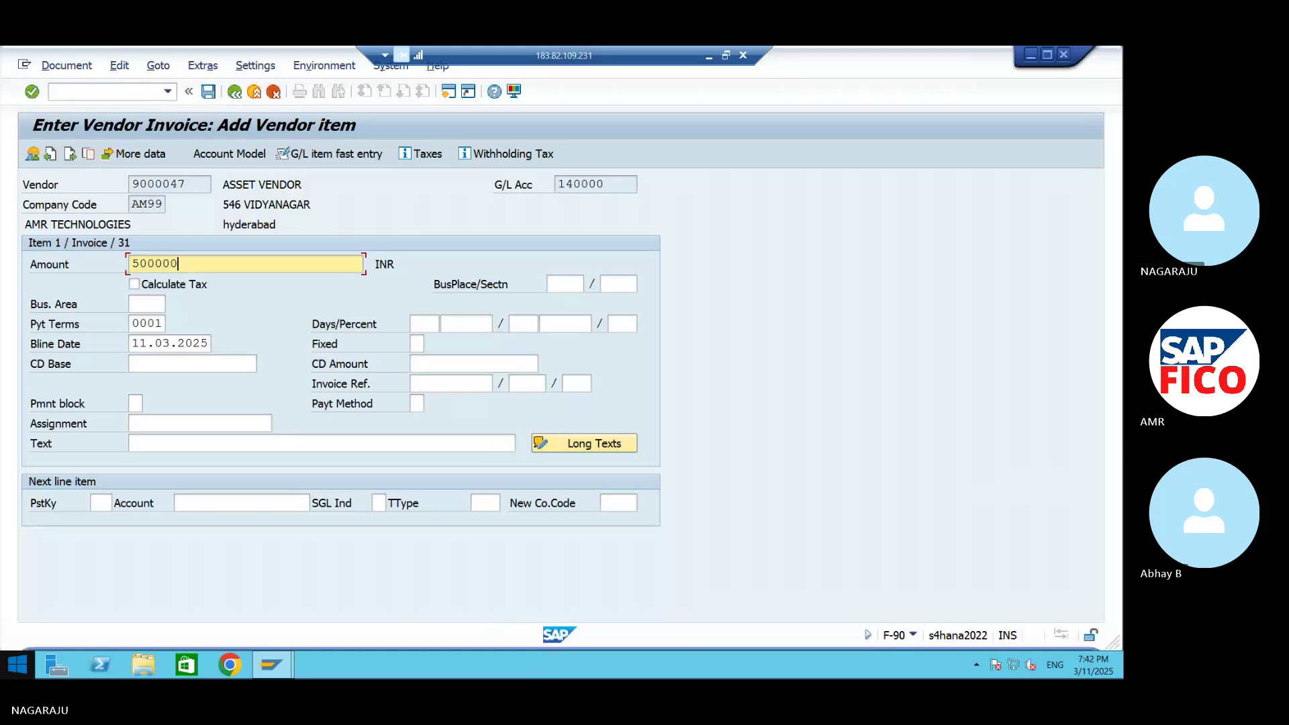
pyautogui.click(146, 445)
pyautogui.write('a')
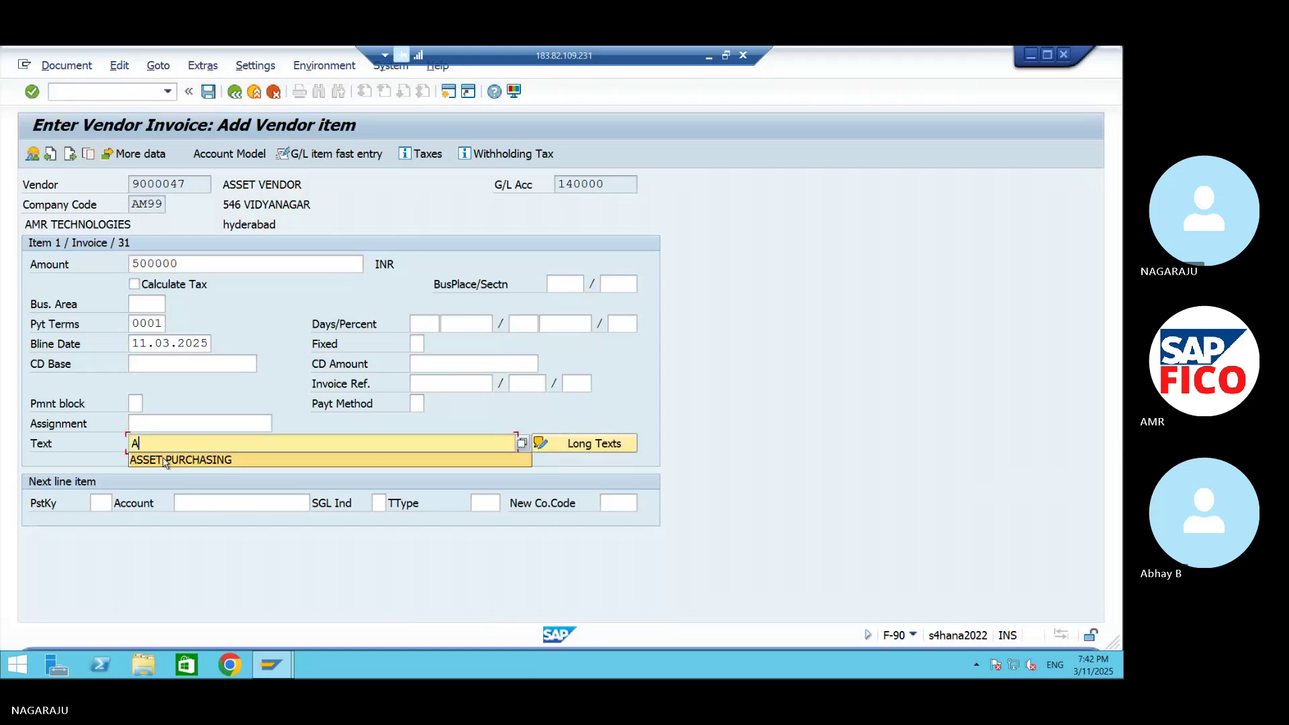
pyautogui.click(154, 453)
# - Set the next line item's posting key to 70 and choose asset Machinery F (20005-0) as its account
pyautogui.click(102, 505)
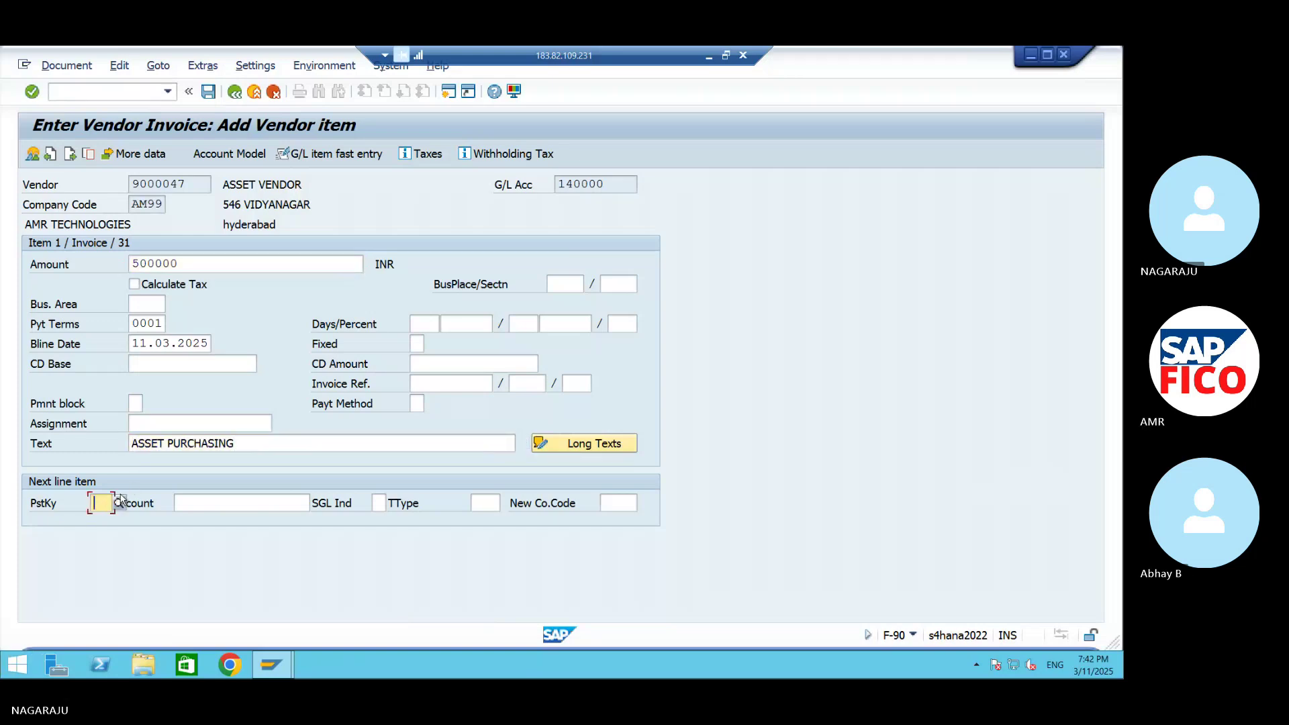
pyautogui.write('70')
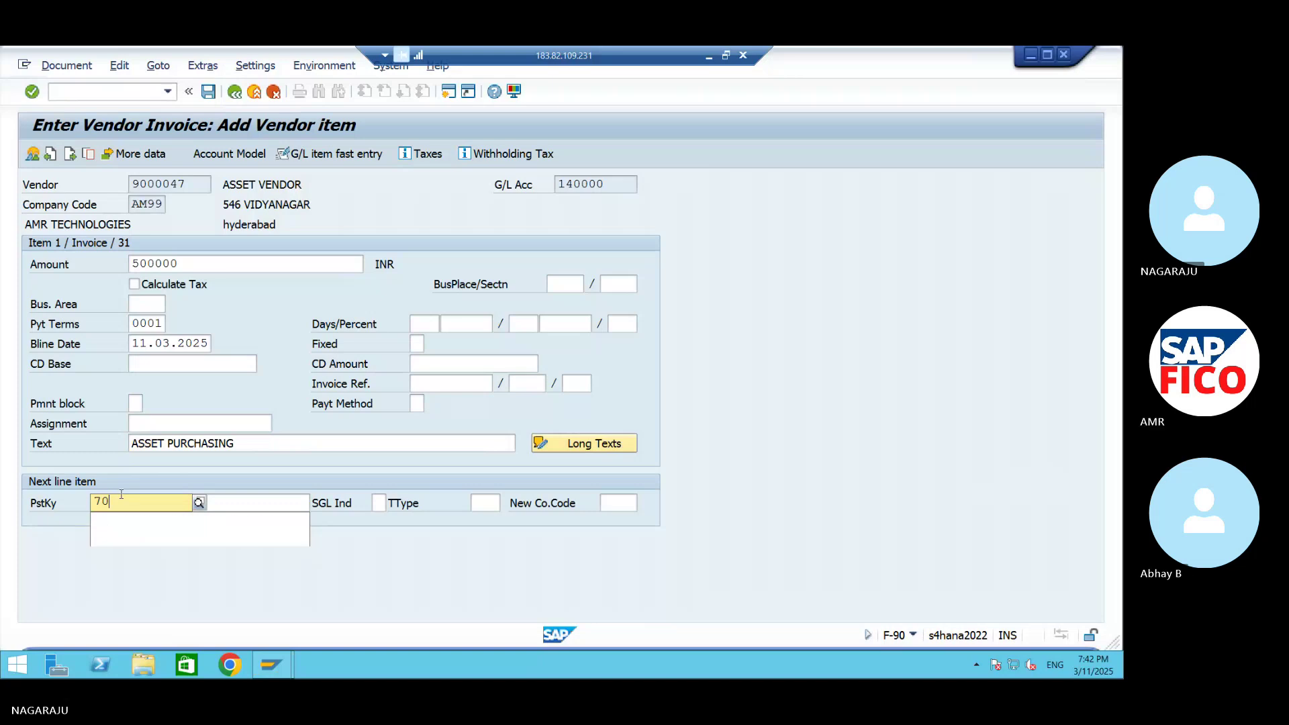
pyautogui.click(154, 542)
pyautogui.click(298, 503)
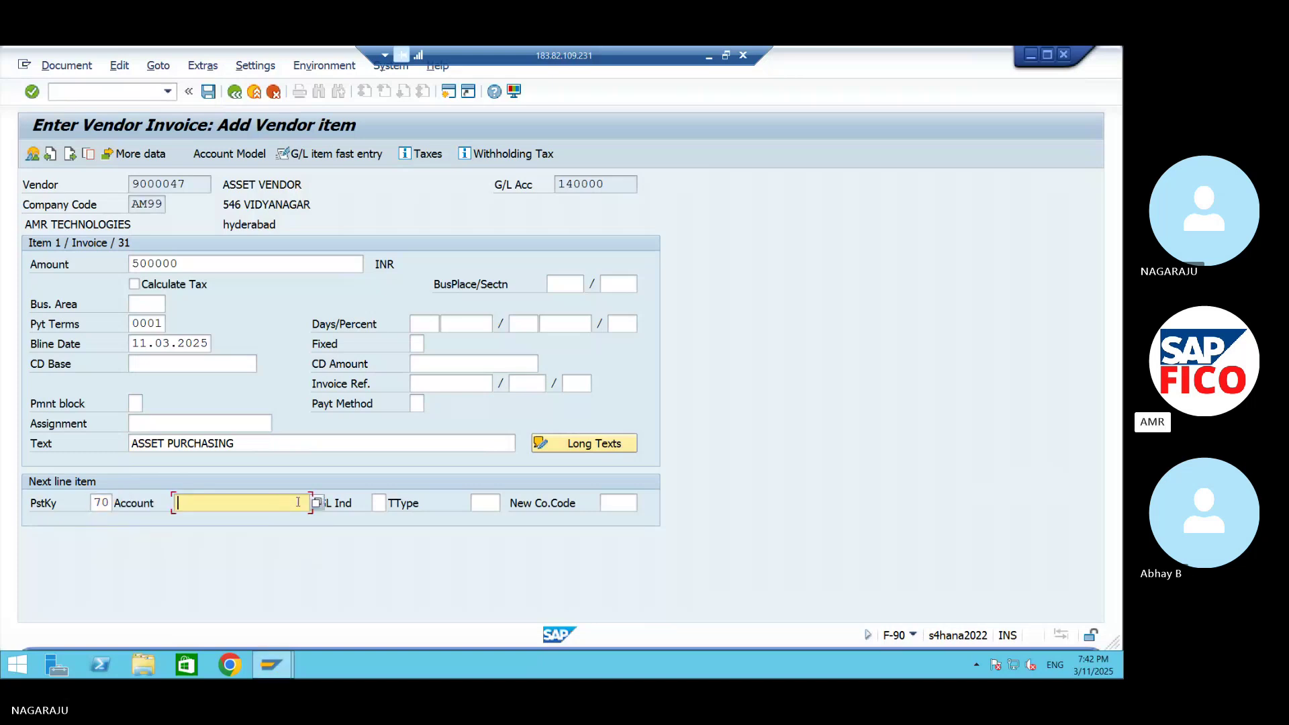
pyautogui.click(317, 502)
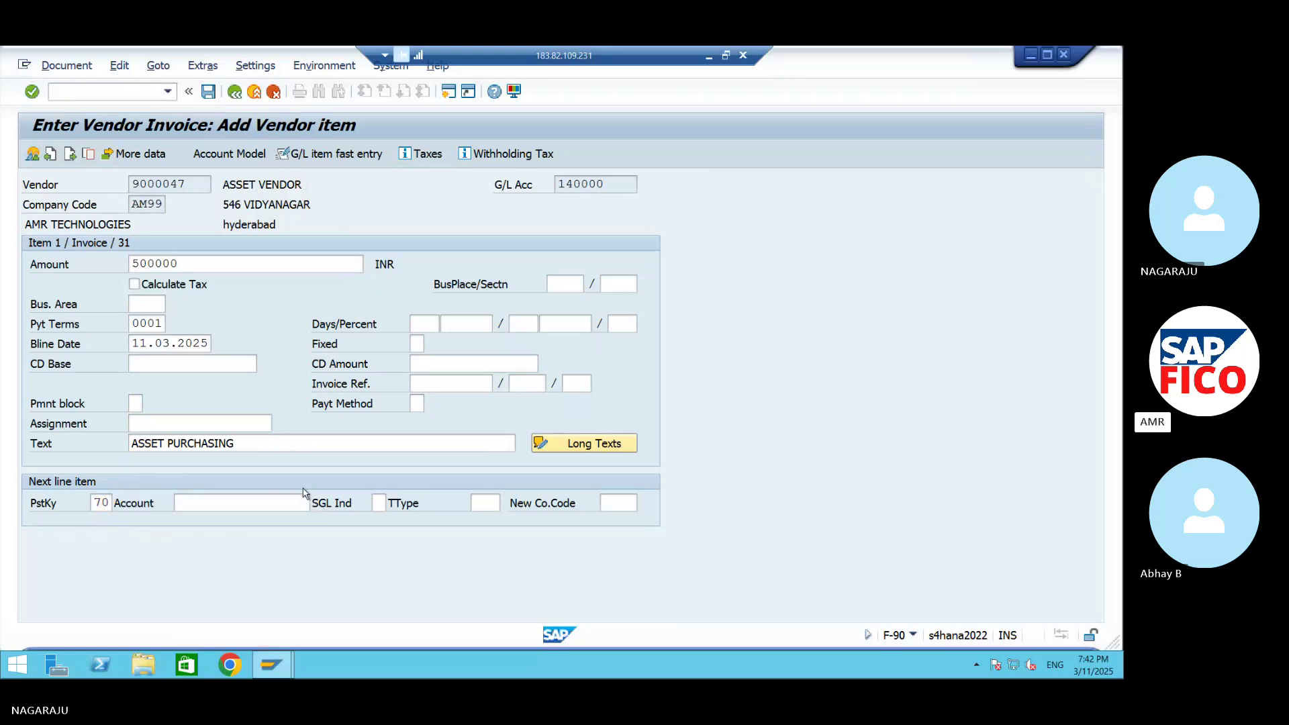
pyautogui.click(608, 384)
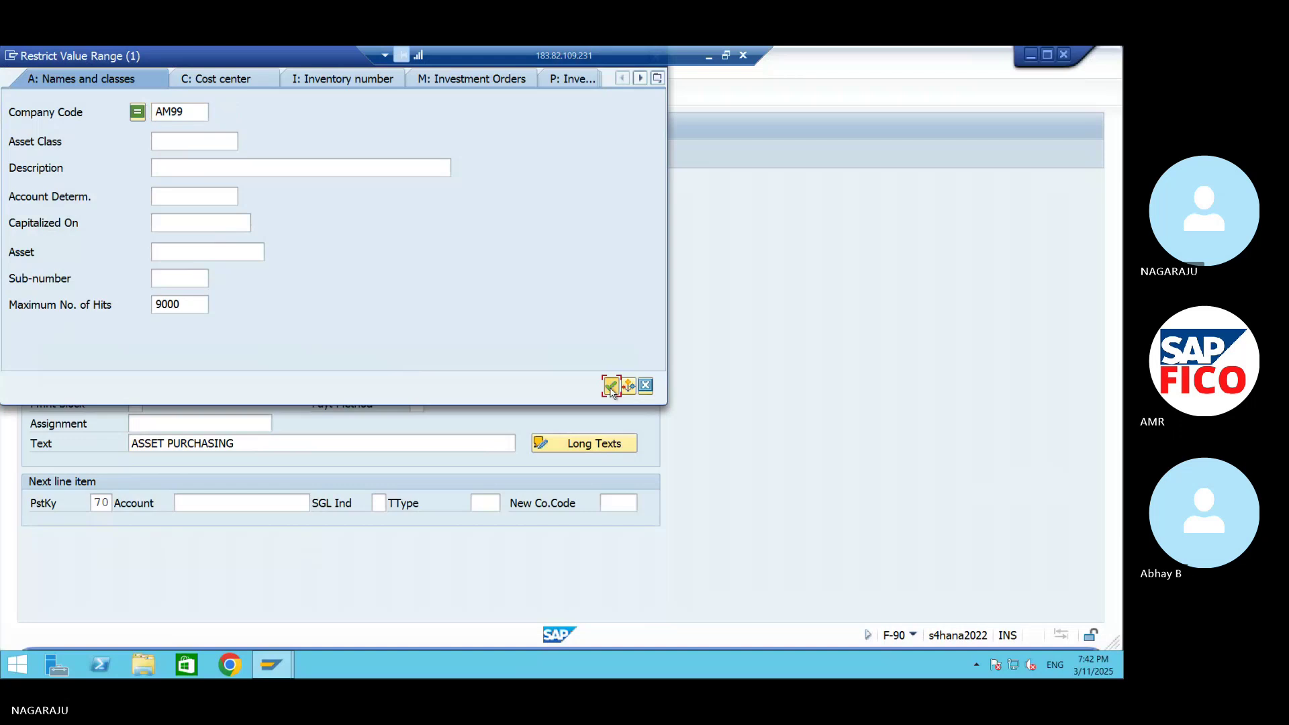
pyautogui.click(91, 261)
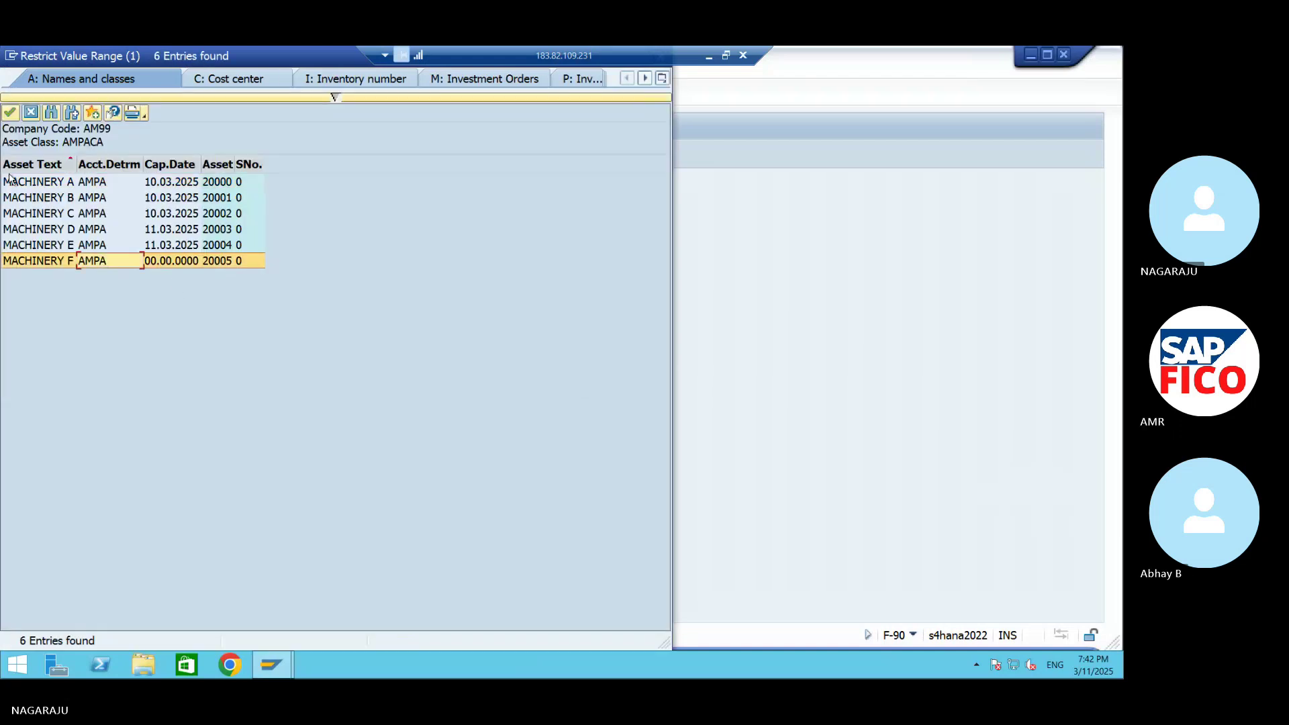
pyautogui.click(10, 110)
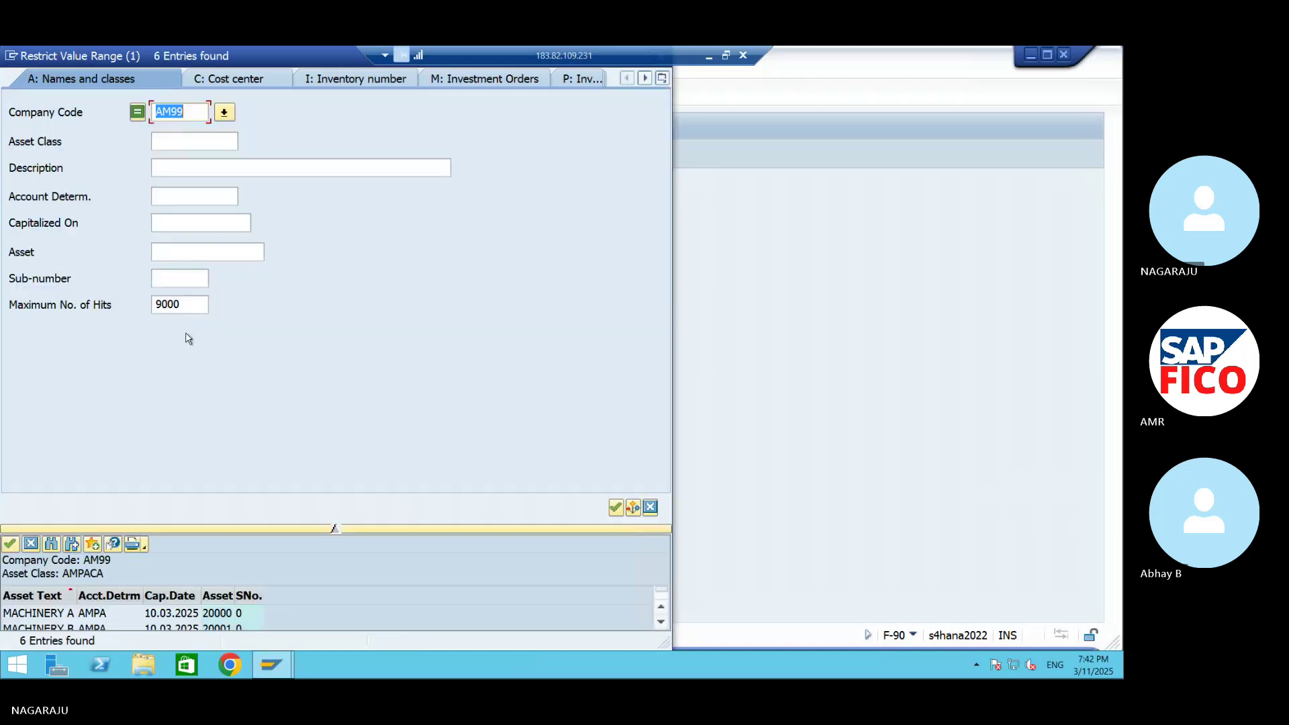
pyautogui.click(615, 508)
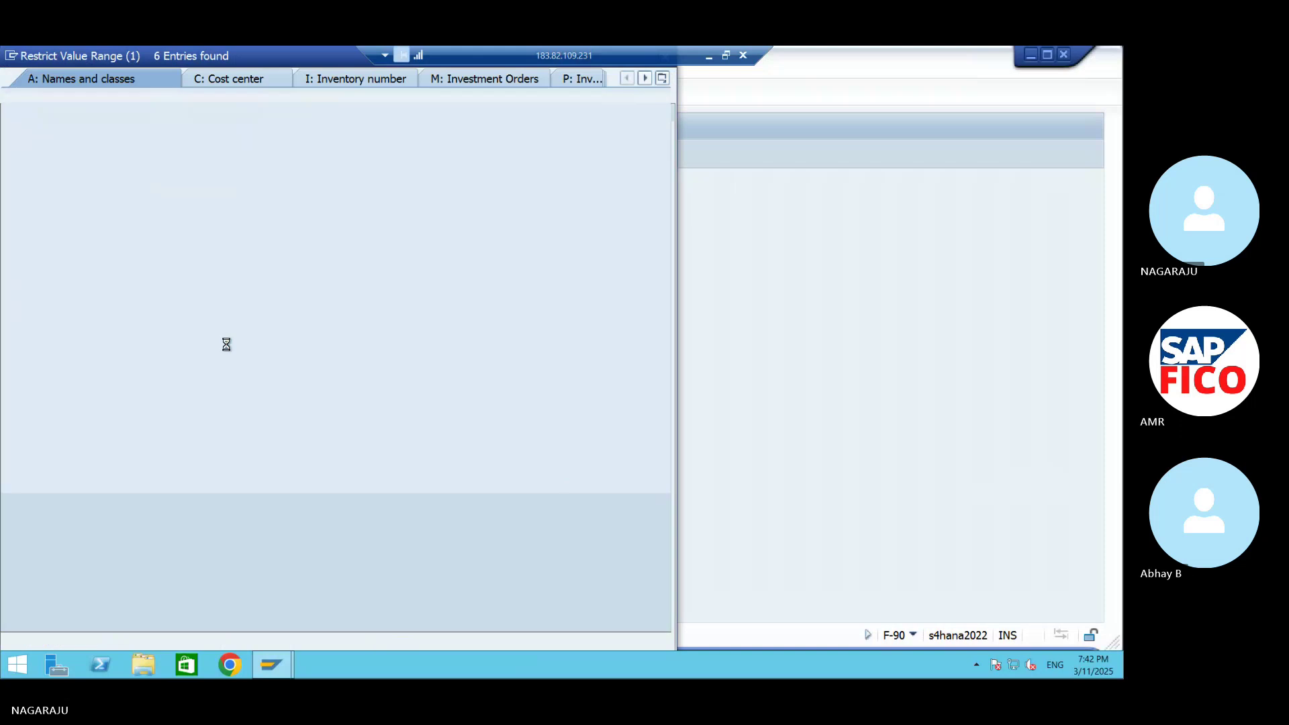
pyautogui.click(10, 112)
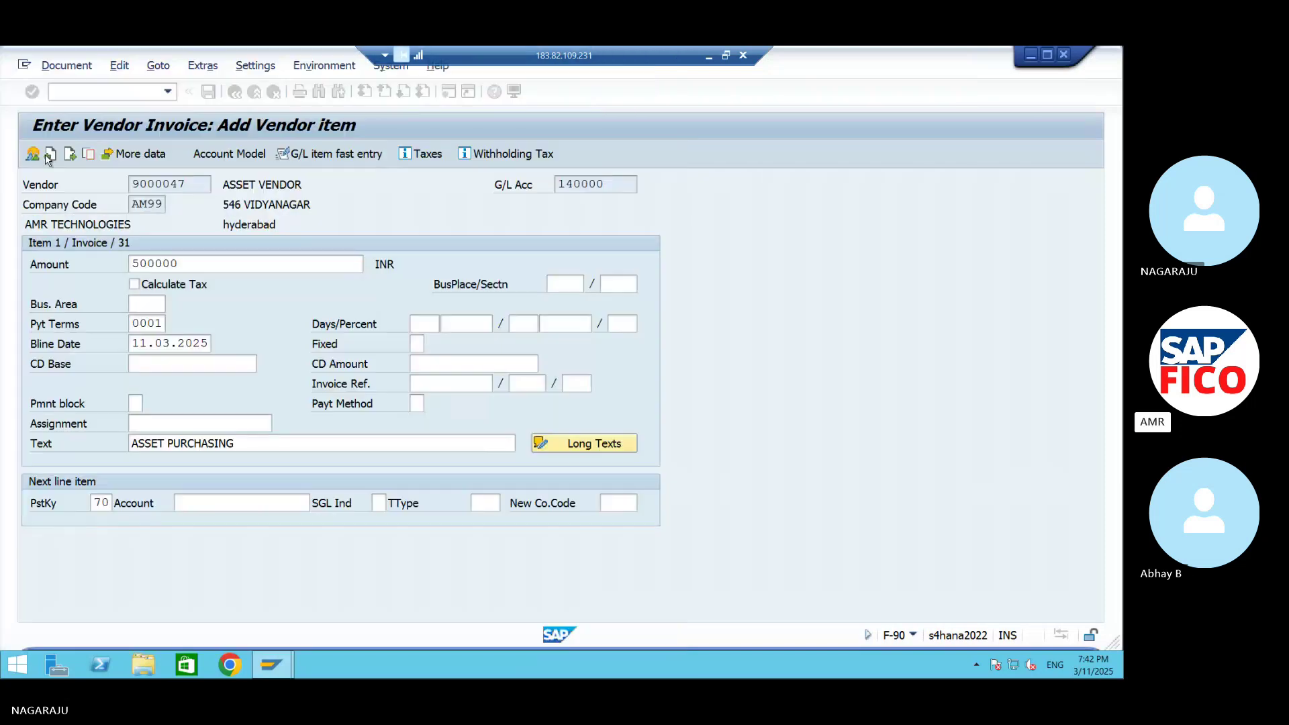
# - Set the next line item's transaction type to 100 and company code to AM99, and proceed to the asset item
pyautogui.click(491, 502)
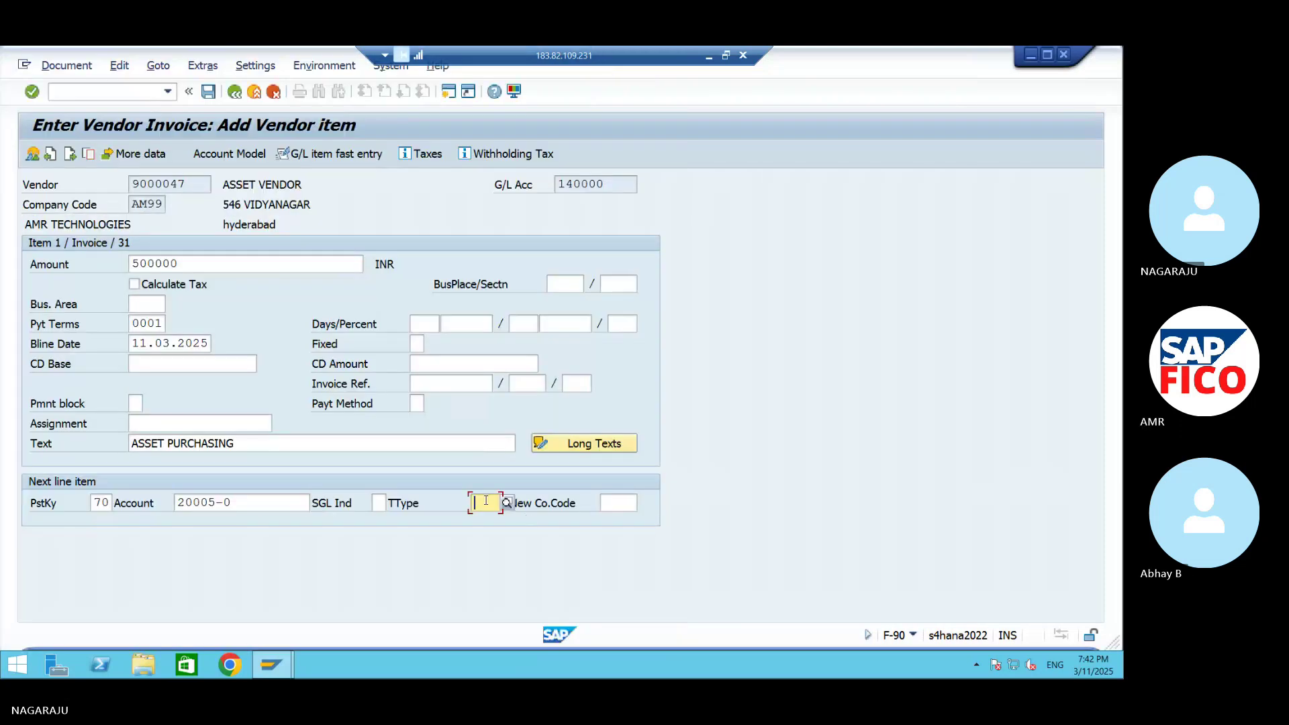
pyautogui.write('100')
pyautogui.press('Tab')
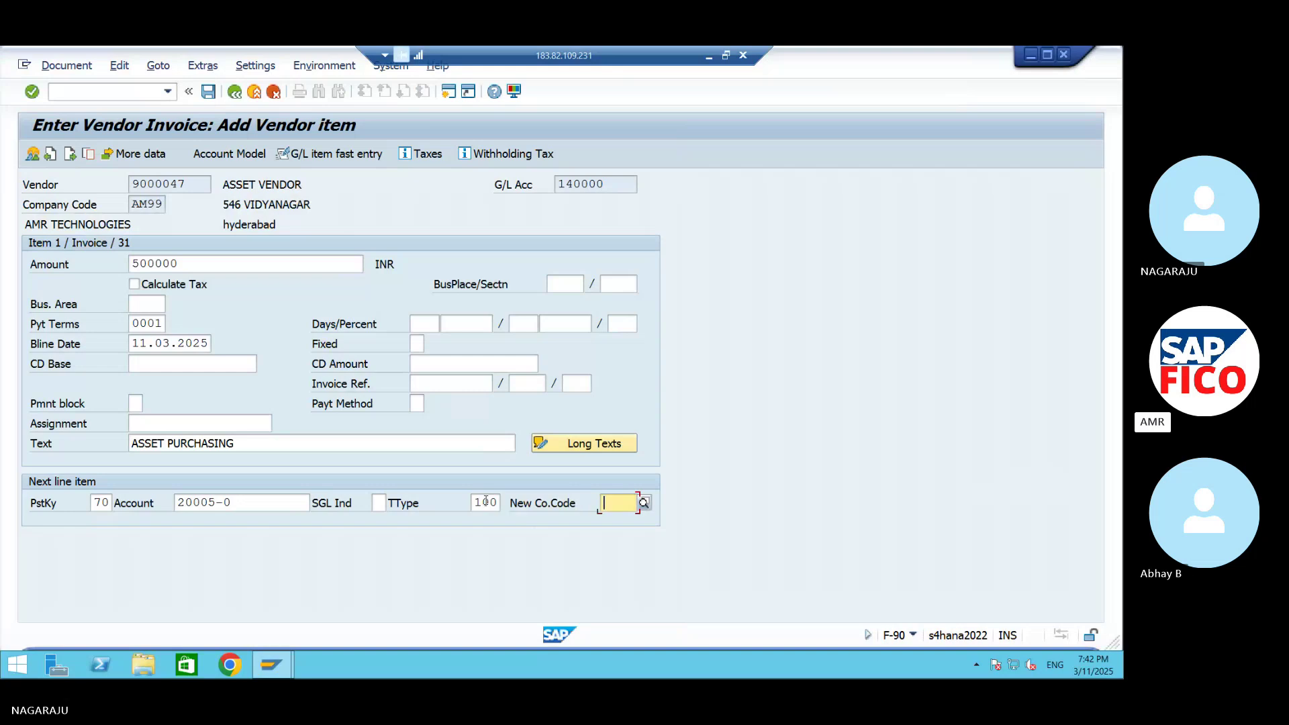
pyautogui.write('AM99')
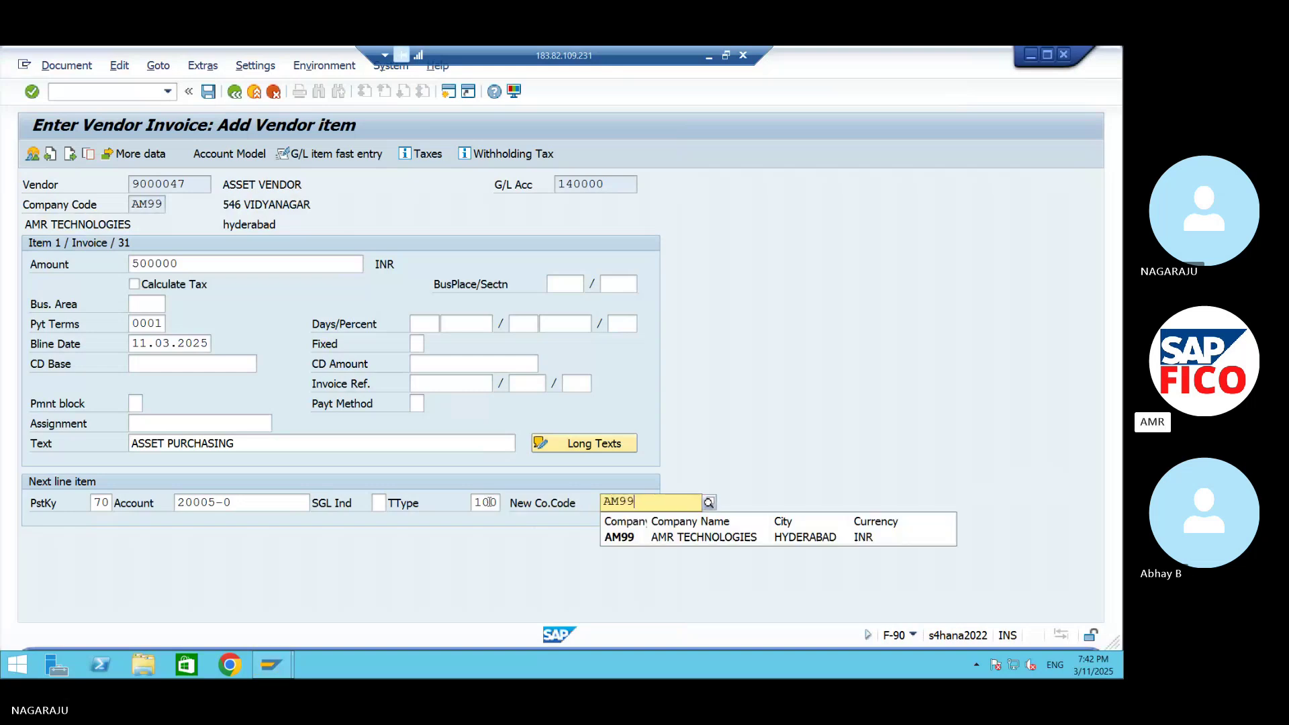
pyautogui.click(676, 537)
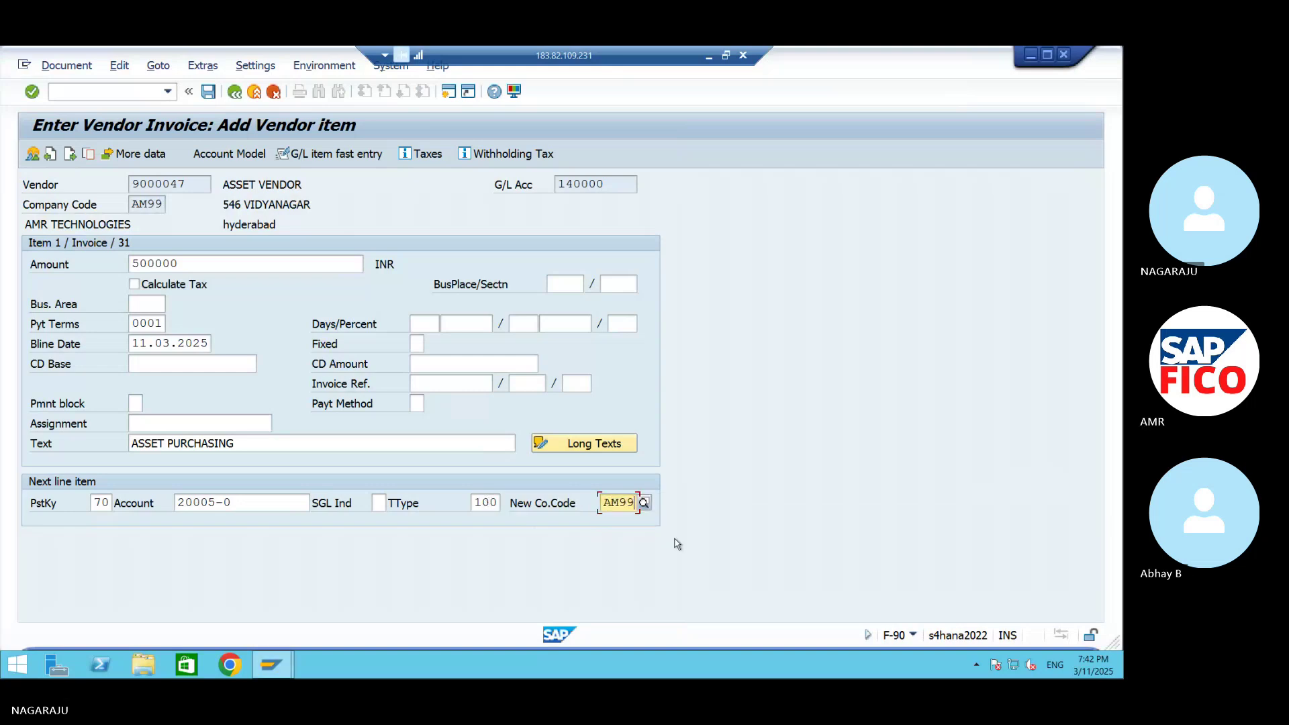
pyautogui.press('Return')
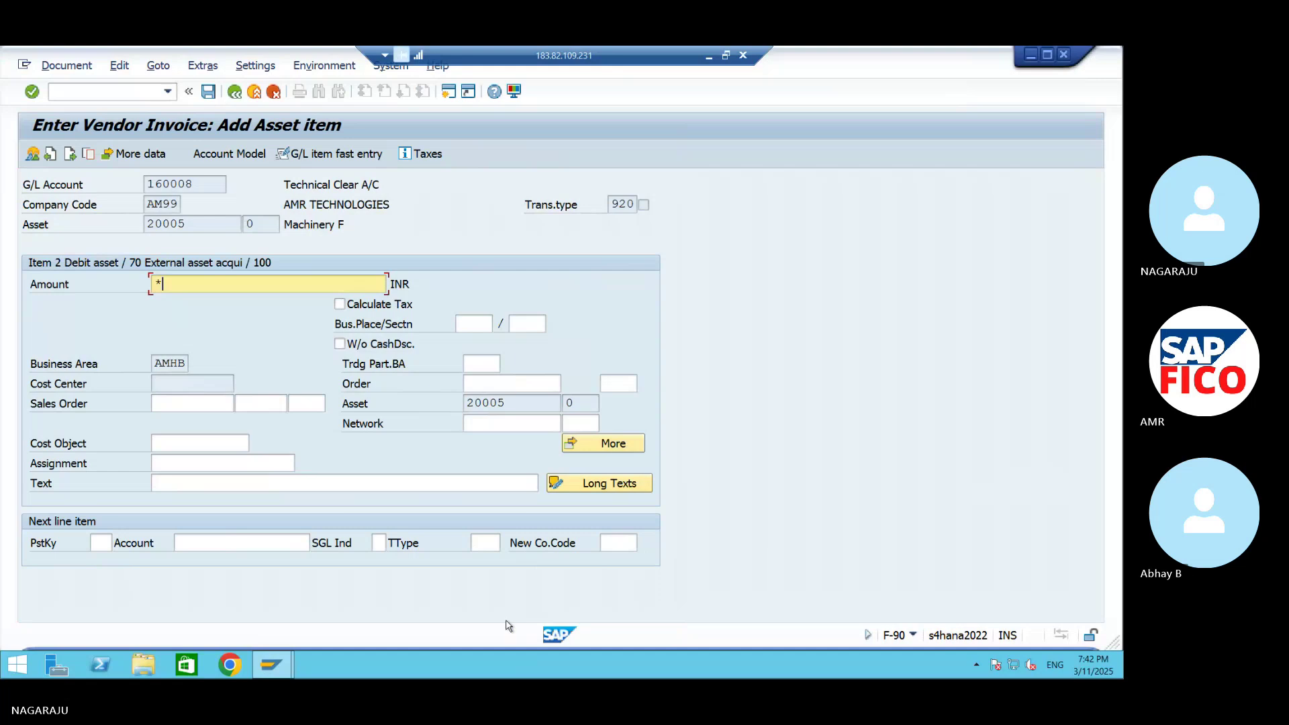
# - Fill the asset item with * as the amount and + as the text to carry over the vendor item's values
pyautogui.click(267, 477)
pyautogui.write('+')
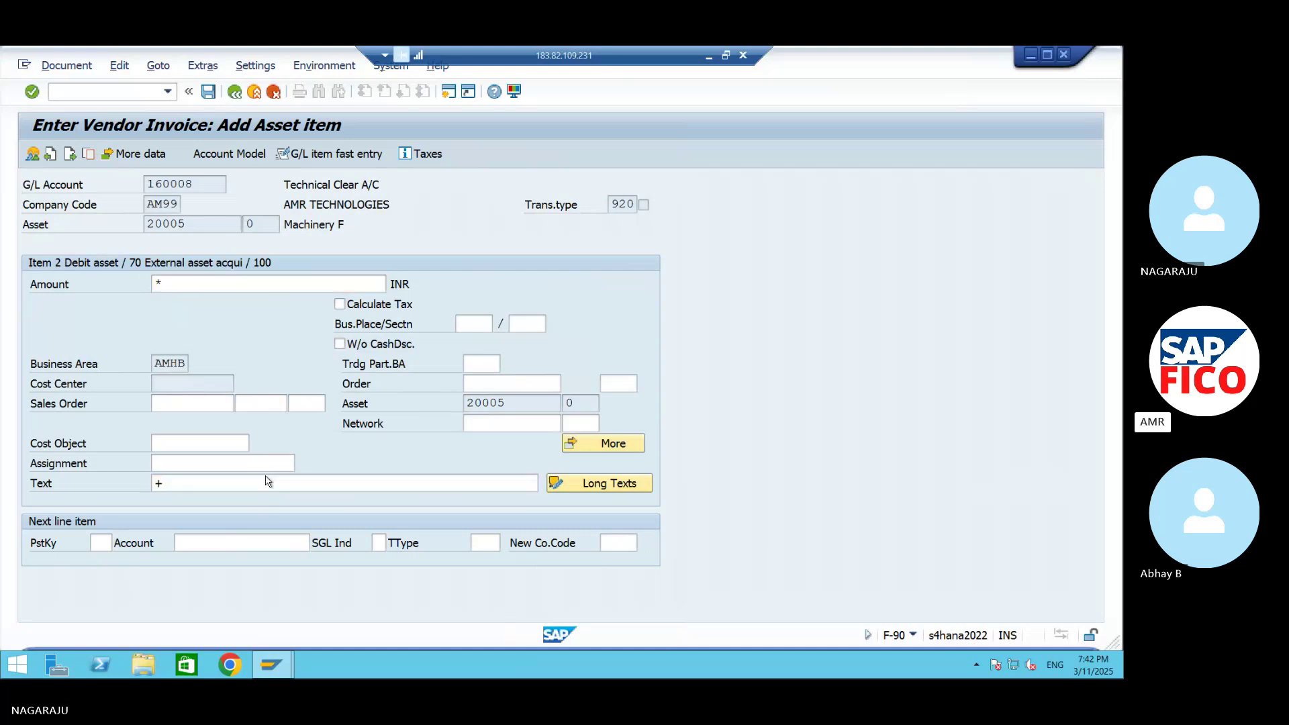
pyautogui.press('Return')
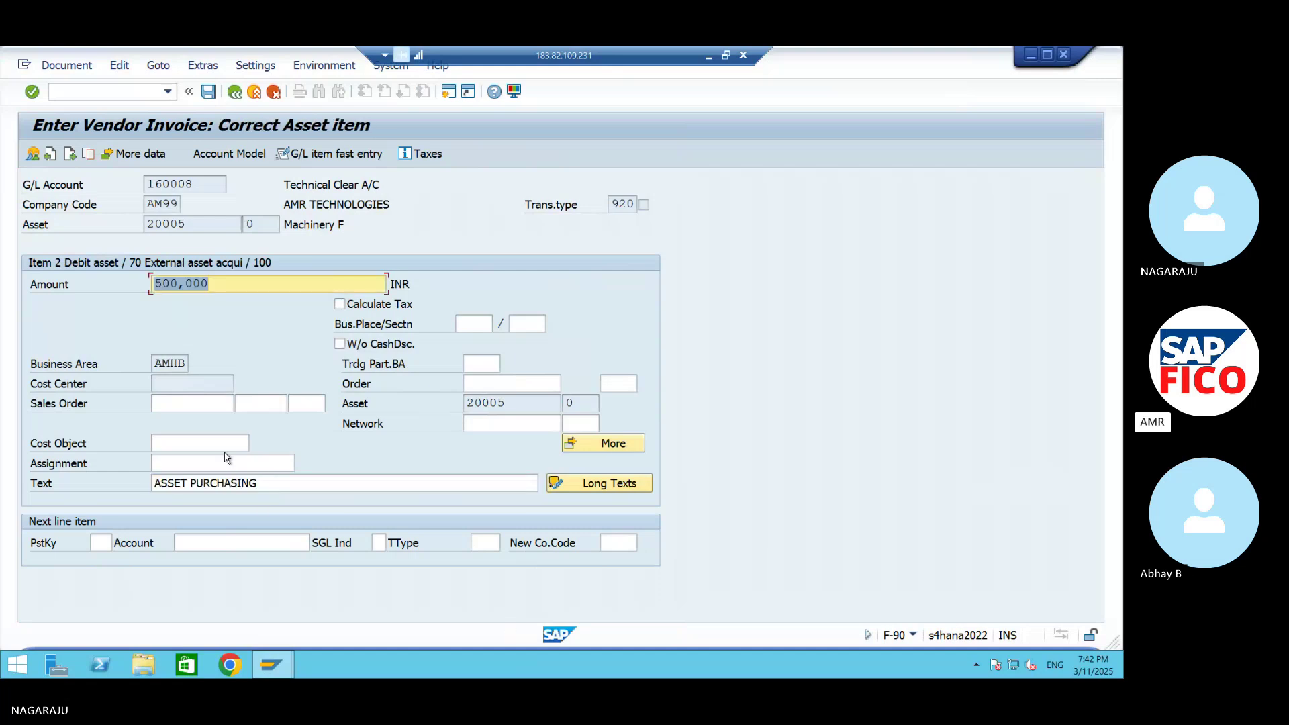
# - Simulate the vendor invoice for the Machinery F purchase and post the document
pyautogui.click(66, 66)
pyautogui.click(91, 143)
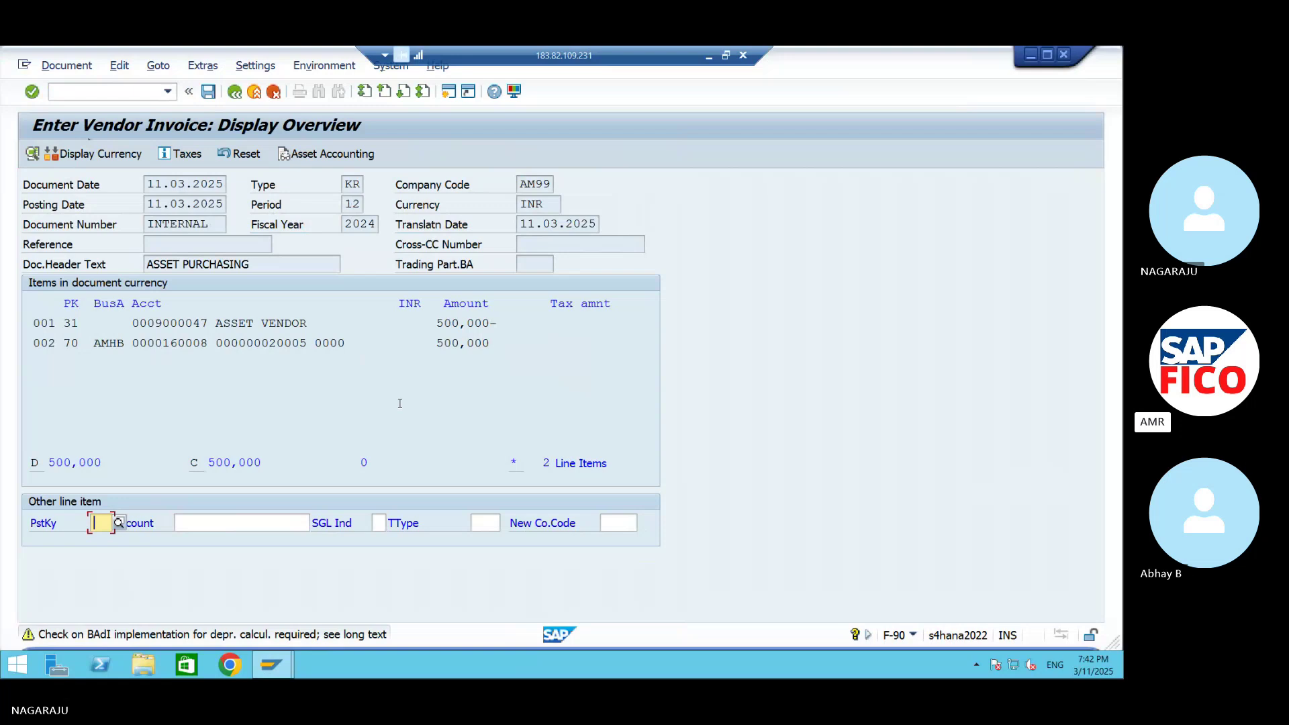
pyautogui.hotkey('ctrl', 's')
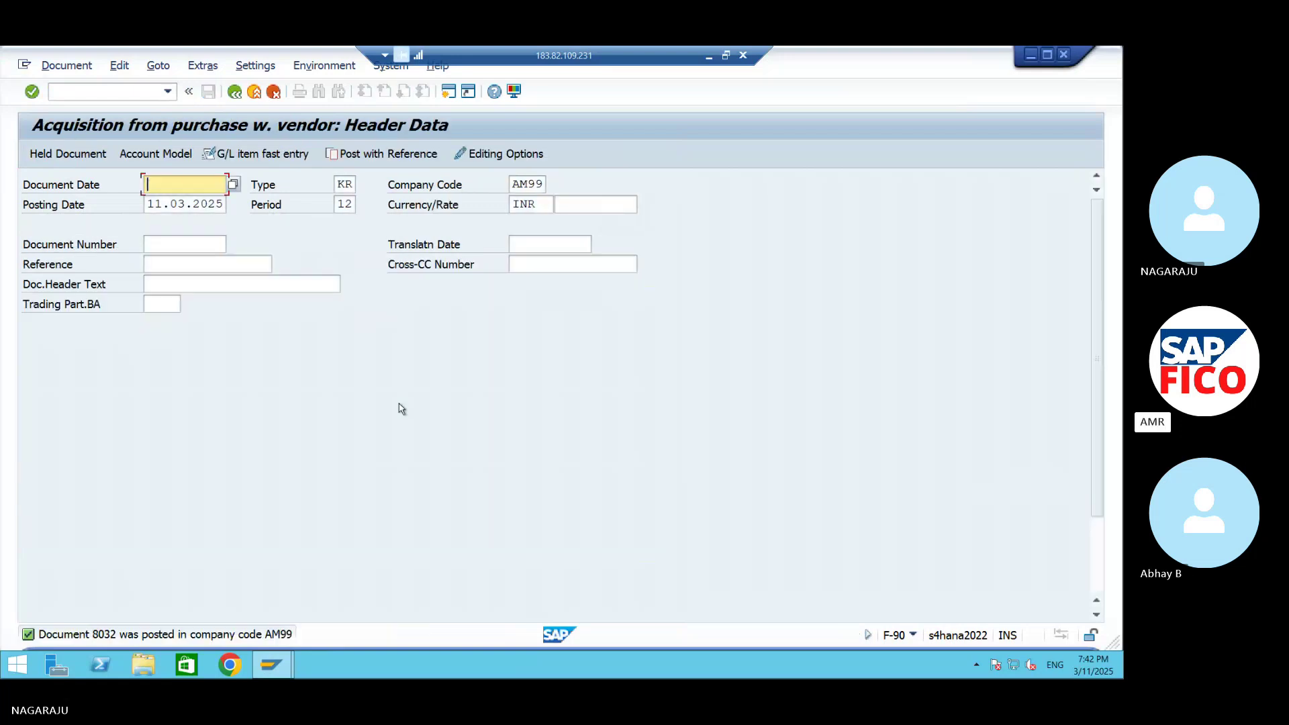
# - Display the posted asset acquisition document to review its line items
pyautogui.click(68, 67)
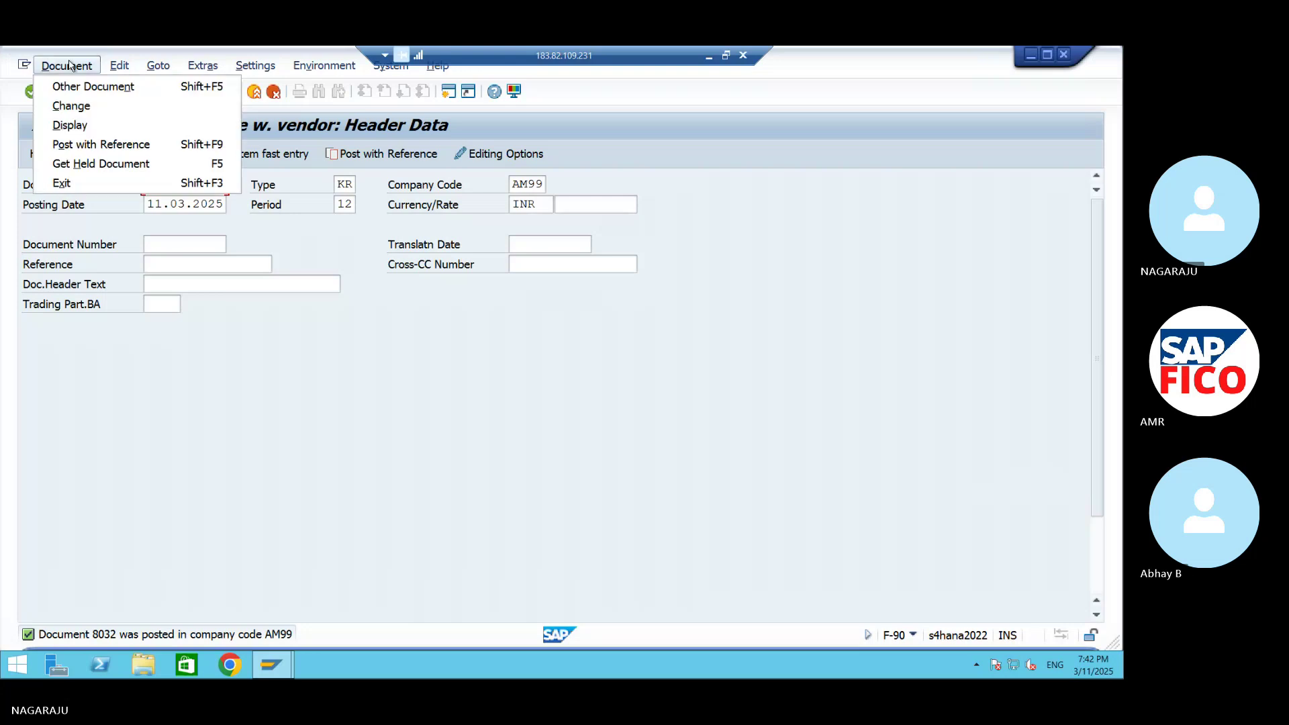
pyautogui.click(77, 125)
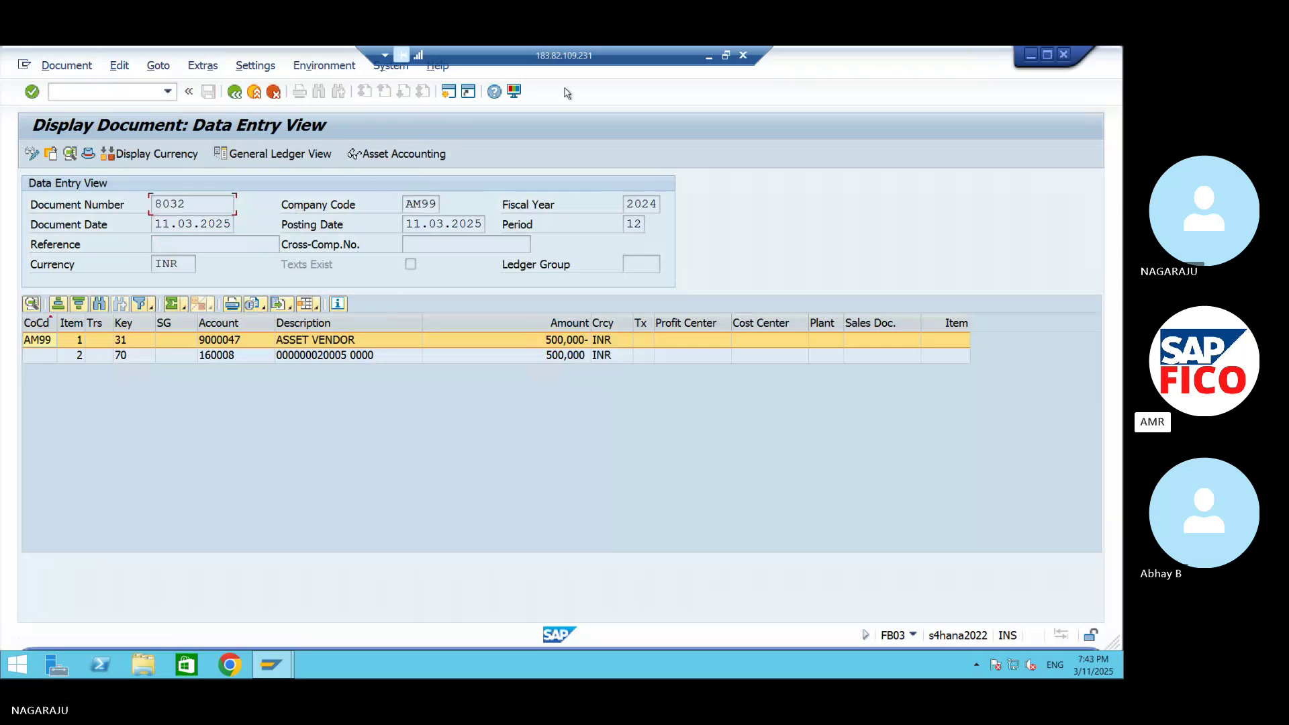
pyautogui.click(707, 56)
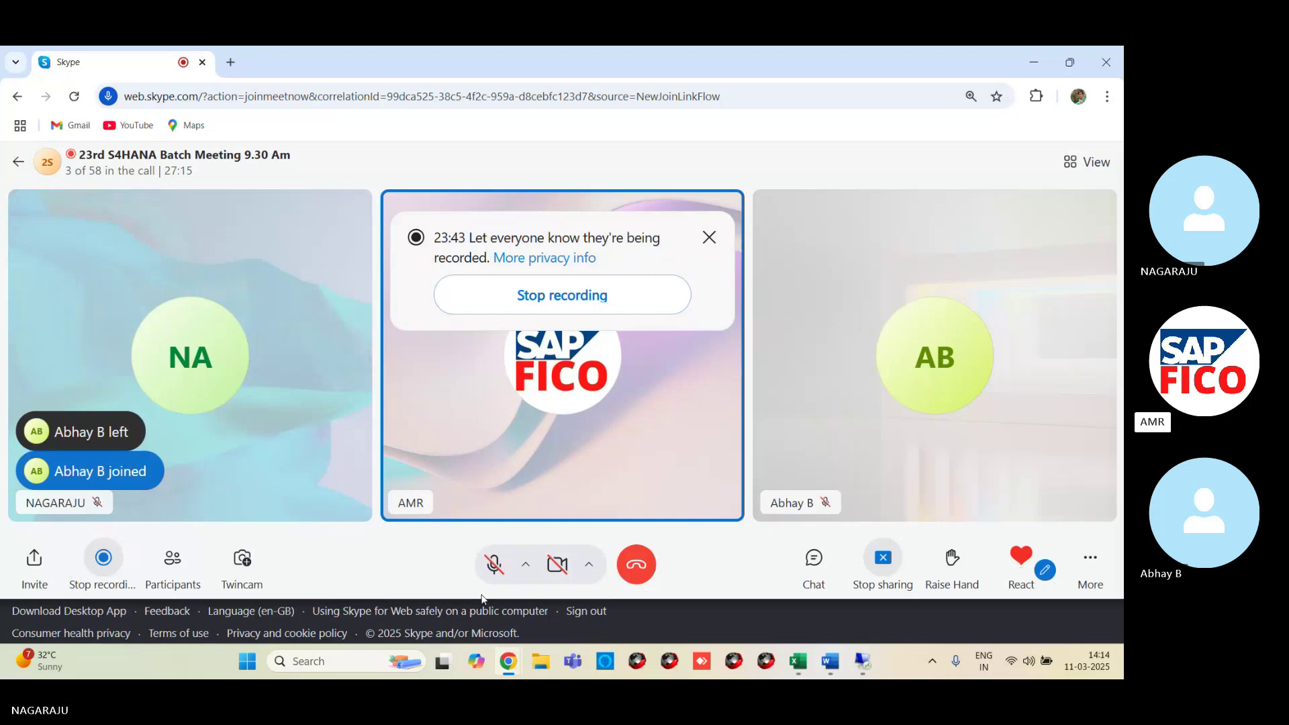
pyautogui.click(860, 664)
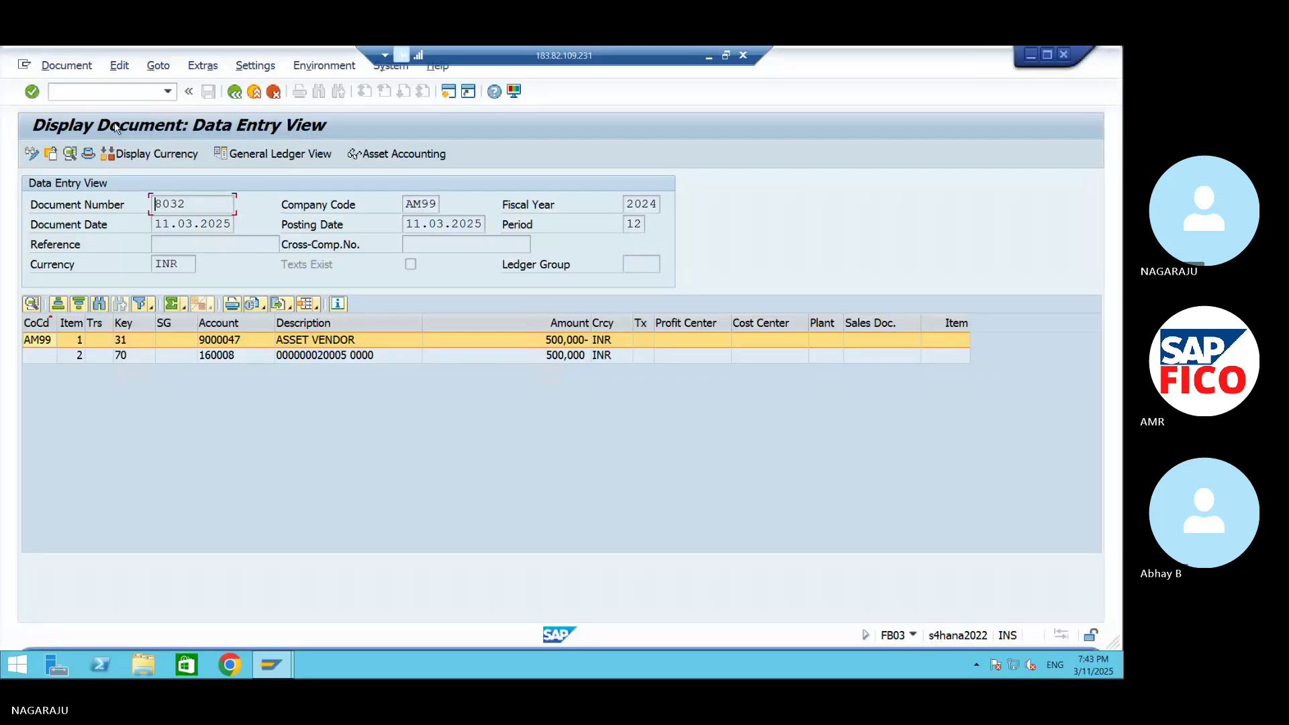
# - Open the depreciation posting run (AFAB) and set posting period 12 with the Detailed Log output option
pyautogui.write('/NAFAB')
pyautogui.press('Return')
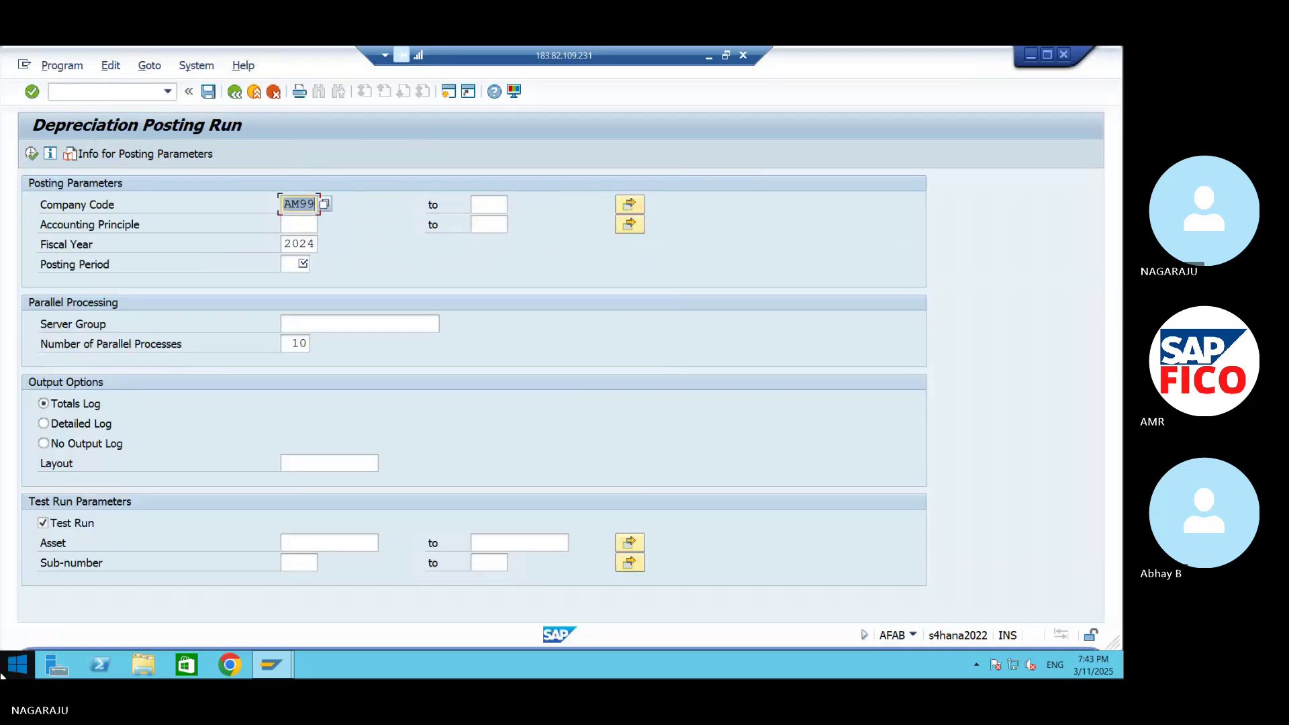
pyautogui.click(294, 265)
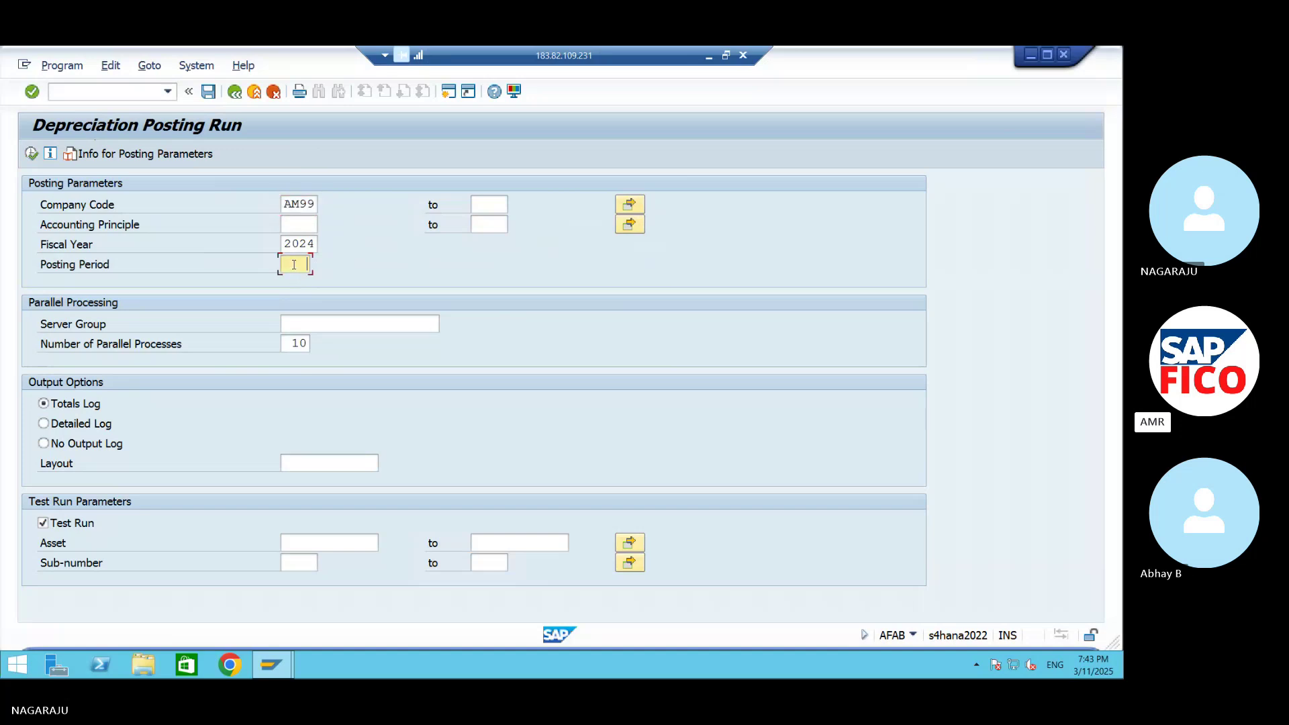
pyautogui.write('12')
pyautogui.click(72, 430)
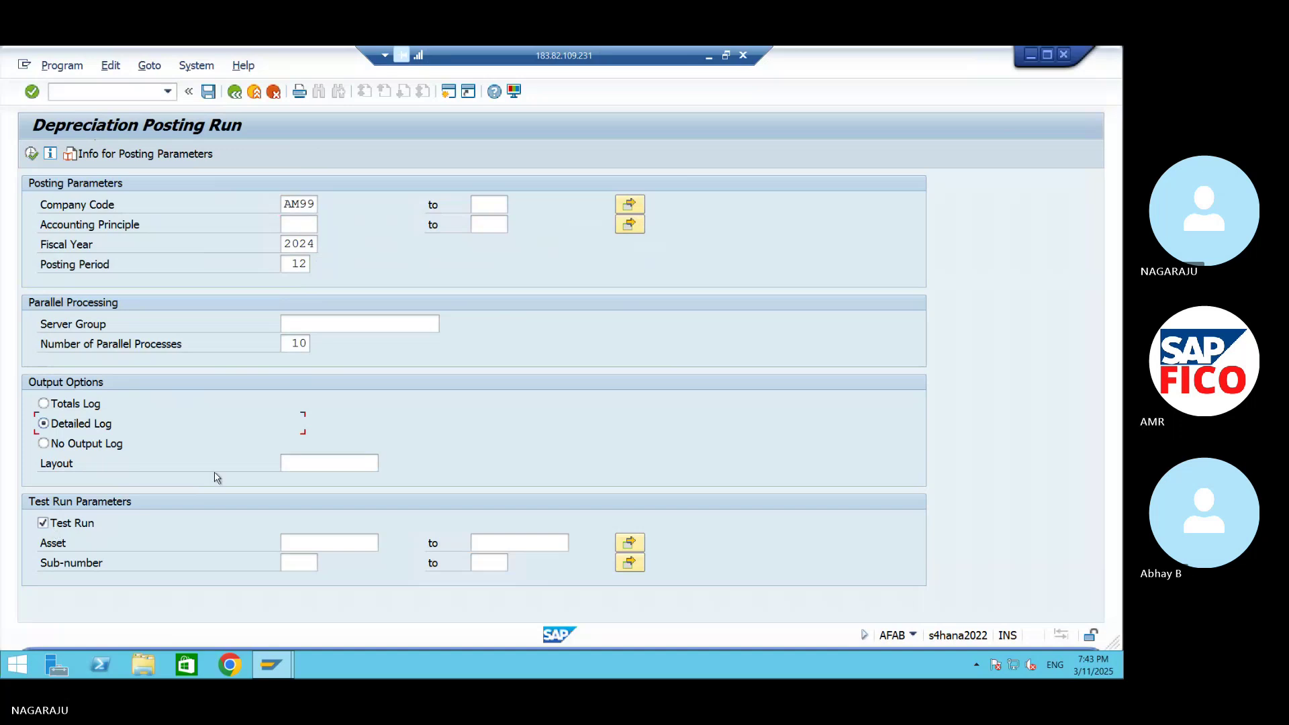
# - Execute the depreciation test run despite the online processing limit, and return to the posting parameters
pyautogui.click(31, 154)
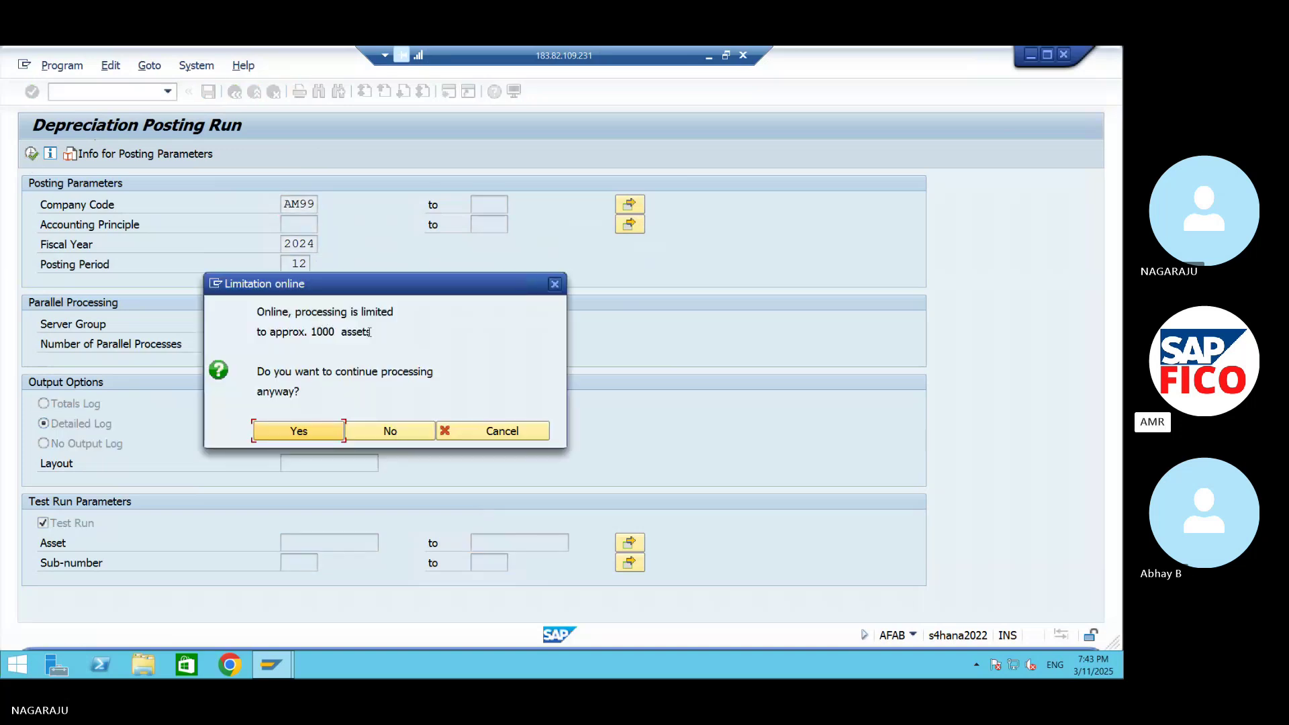
pyautogui.click(310, 430)
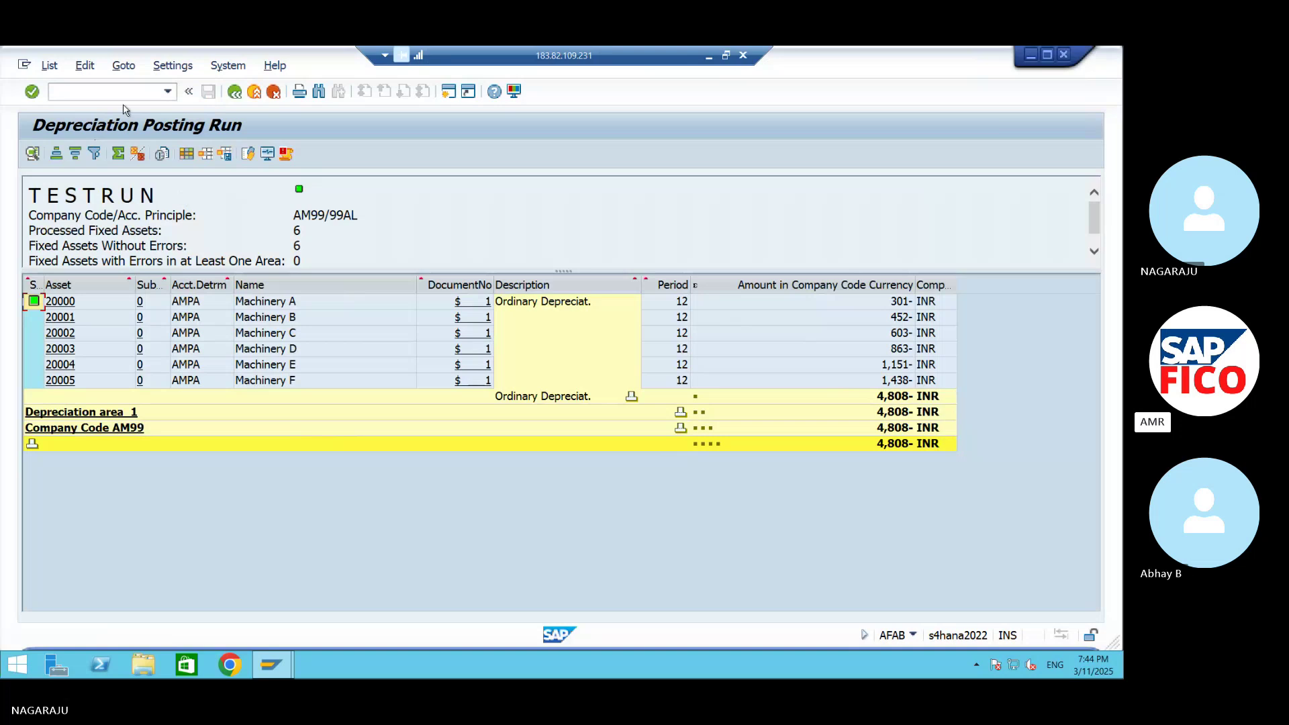
pyautogui.click(45, 70)
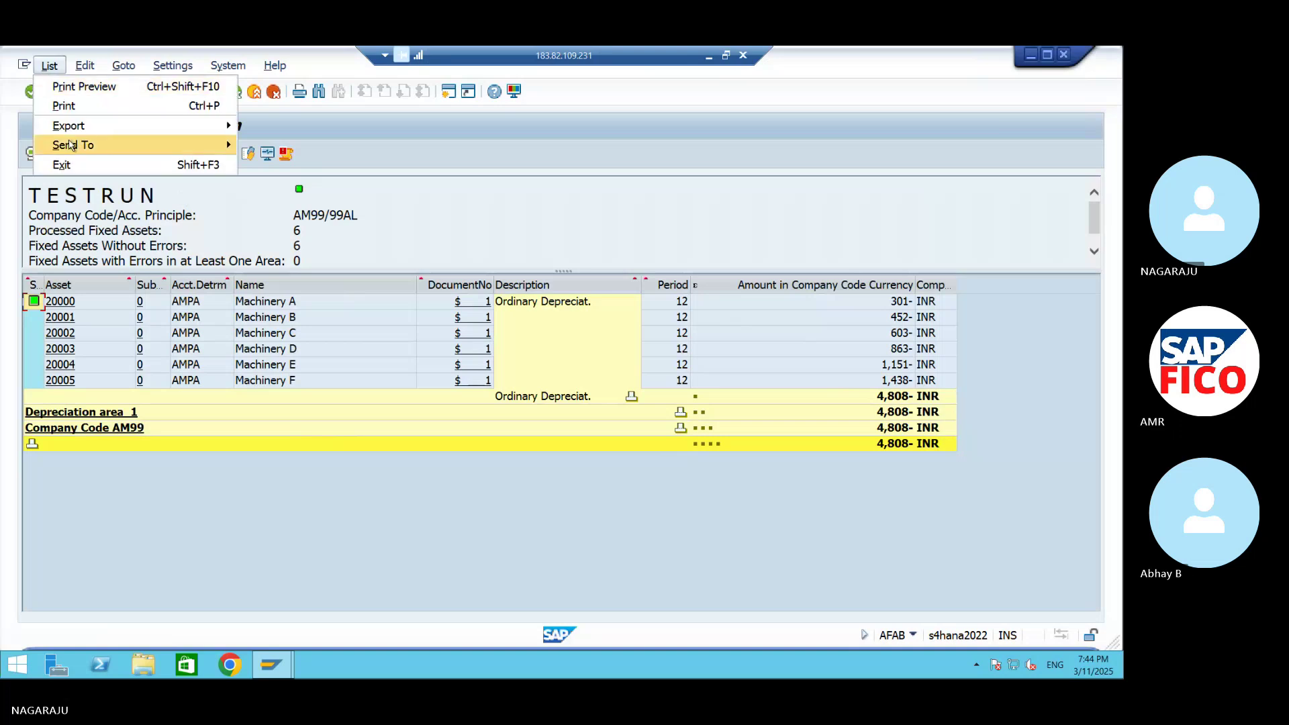
pyautogui.moveTo(72, 147)
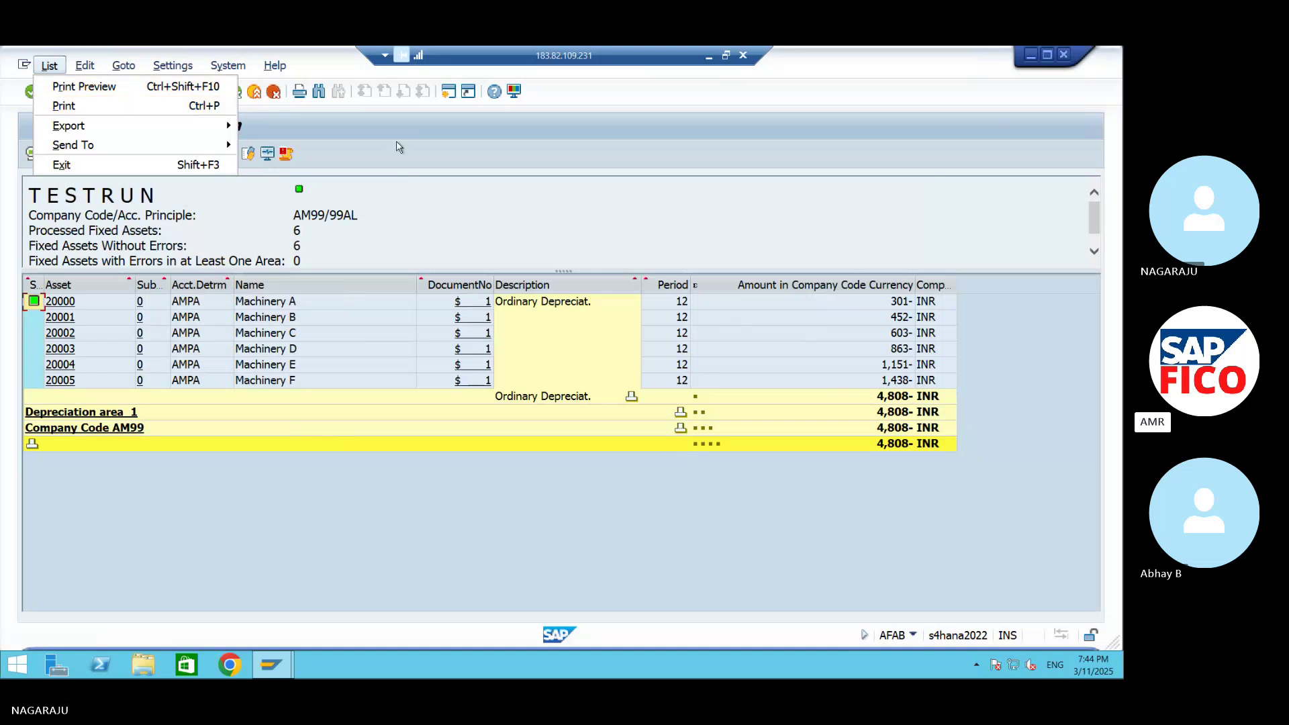
pyautogui.click(420, 202)
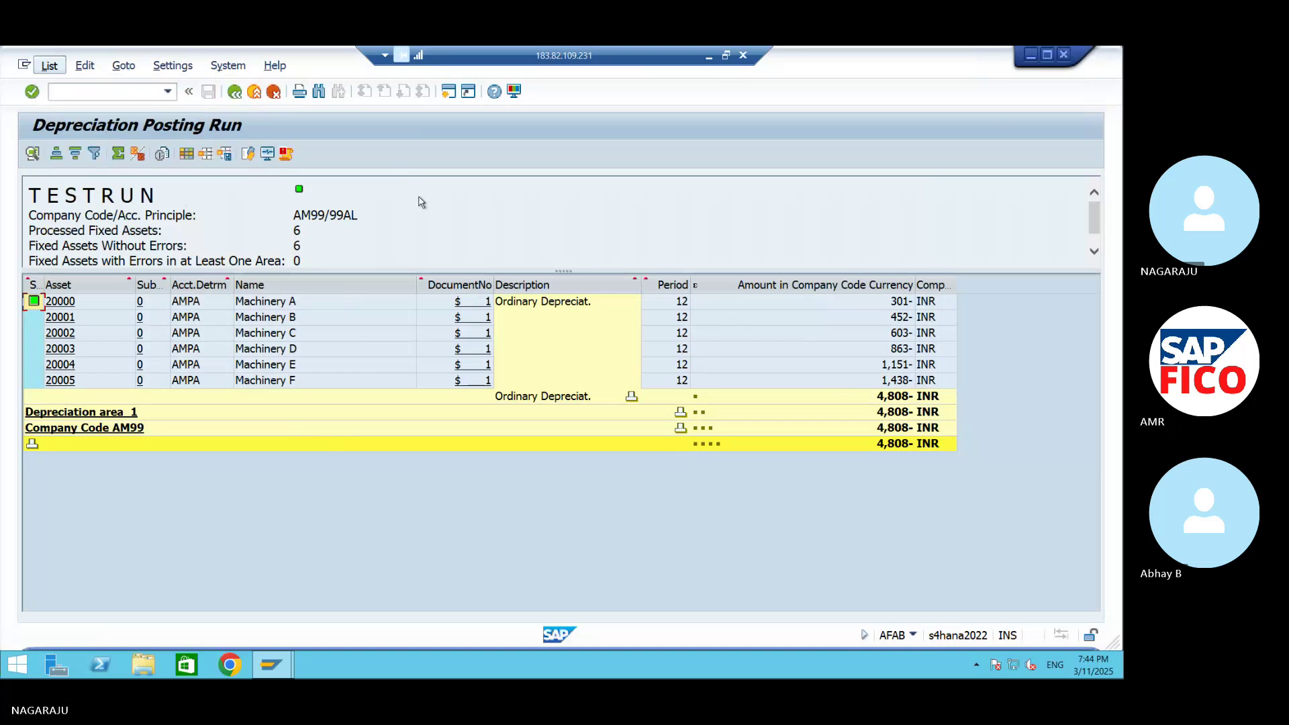
pyautogui.click(234, 91)
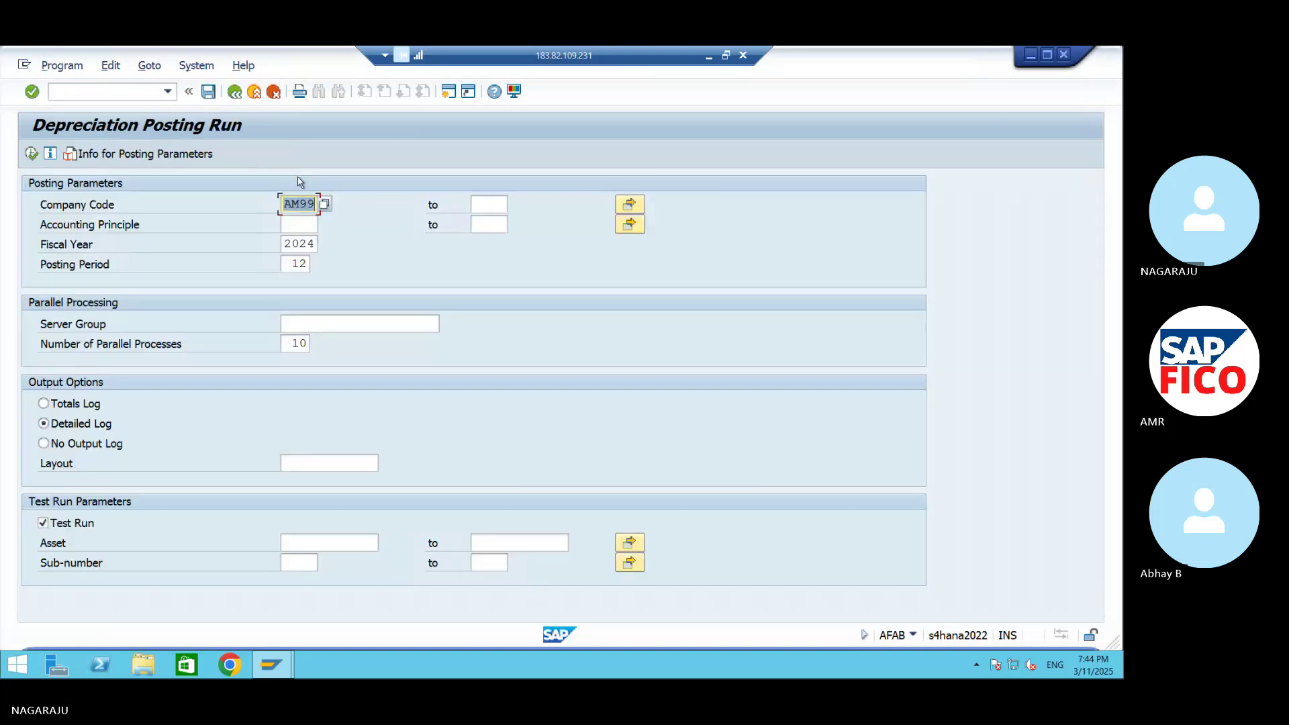
pyautogui.click(62, 65)
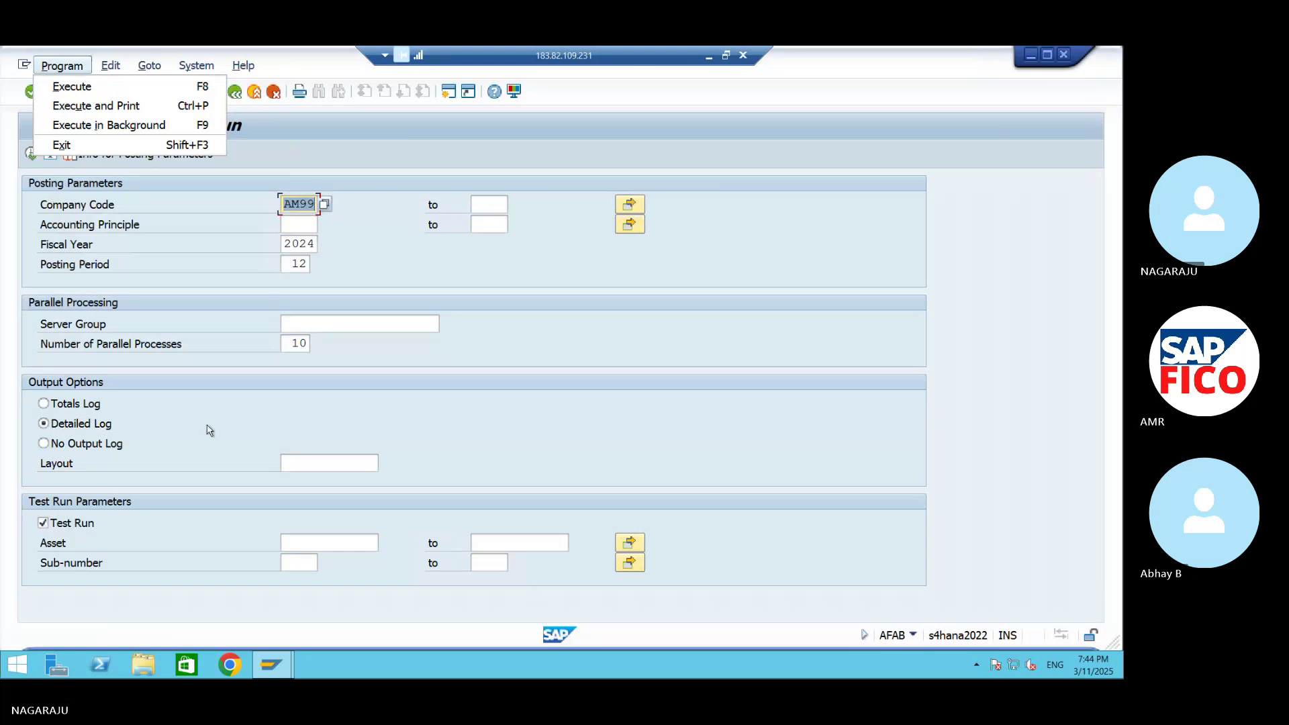
pyautogui.click(228, 495)
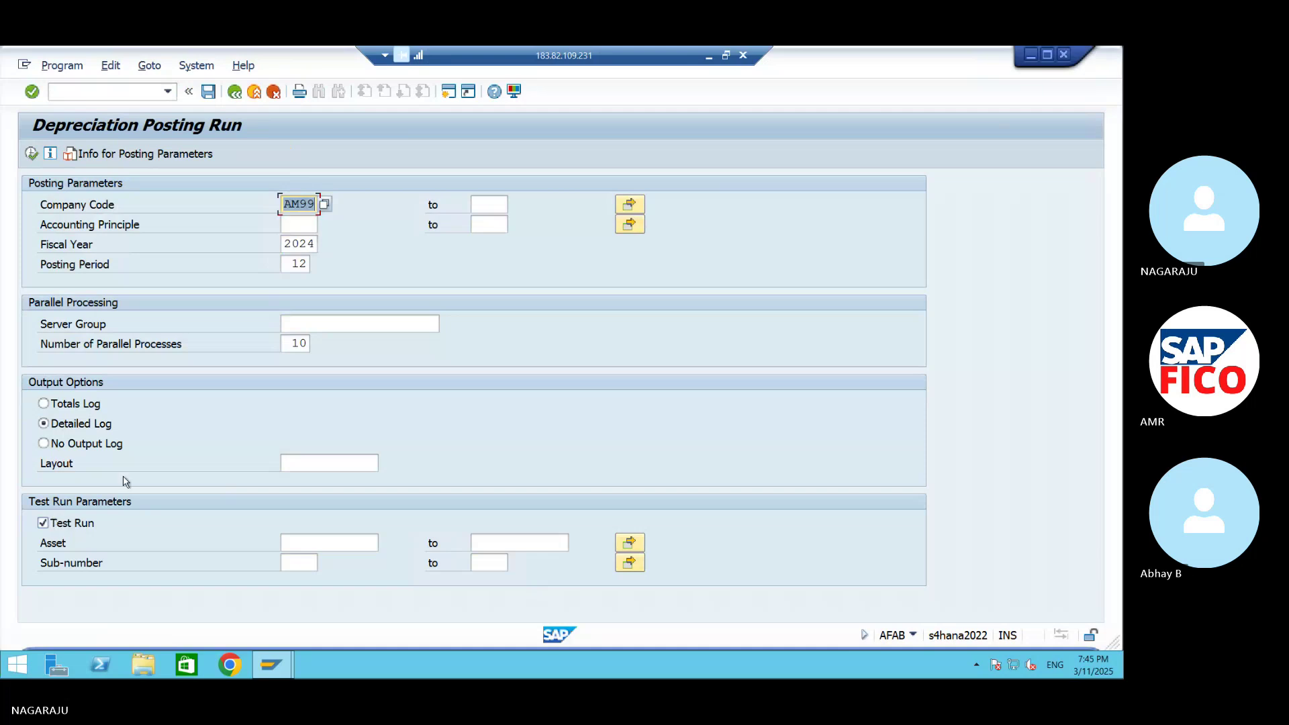
pyautogui.click(706, 55)
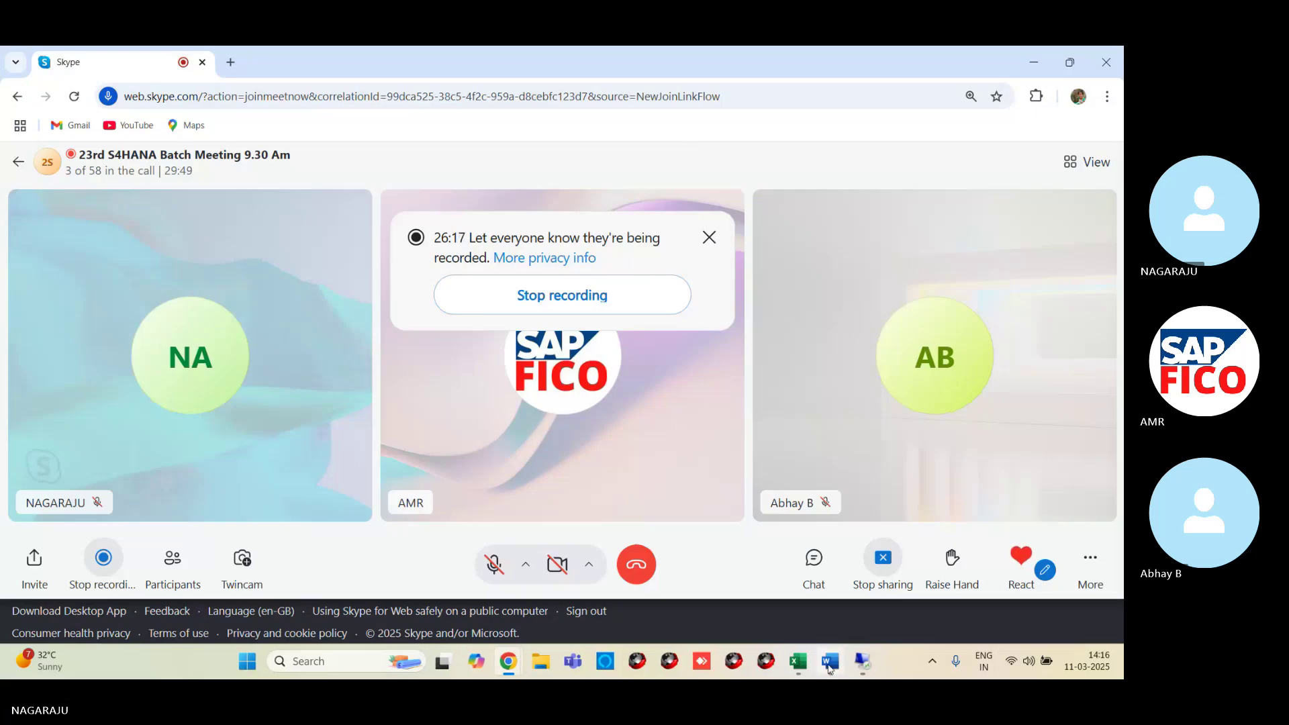
pyautogui.moveTo(830, 666)
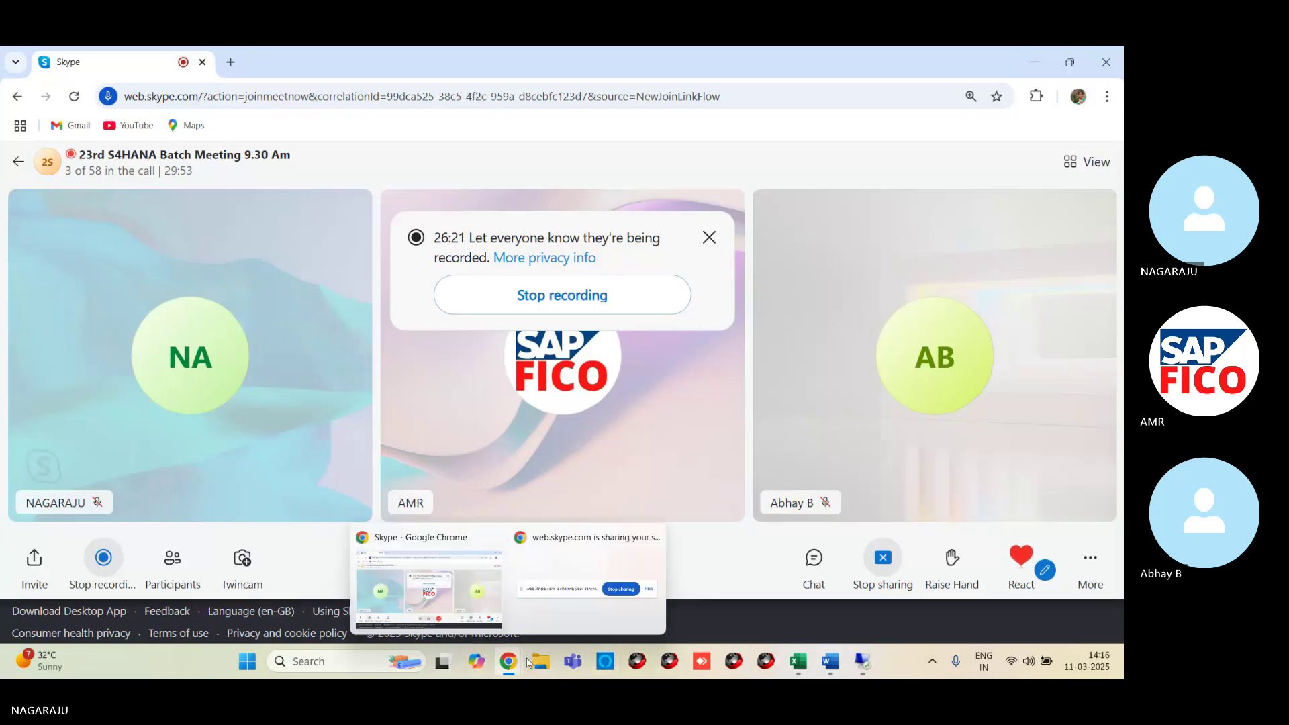
pyautogui.click(874, 669)
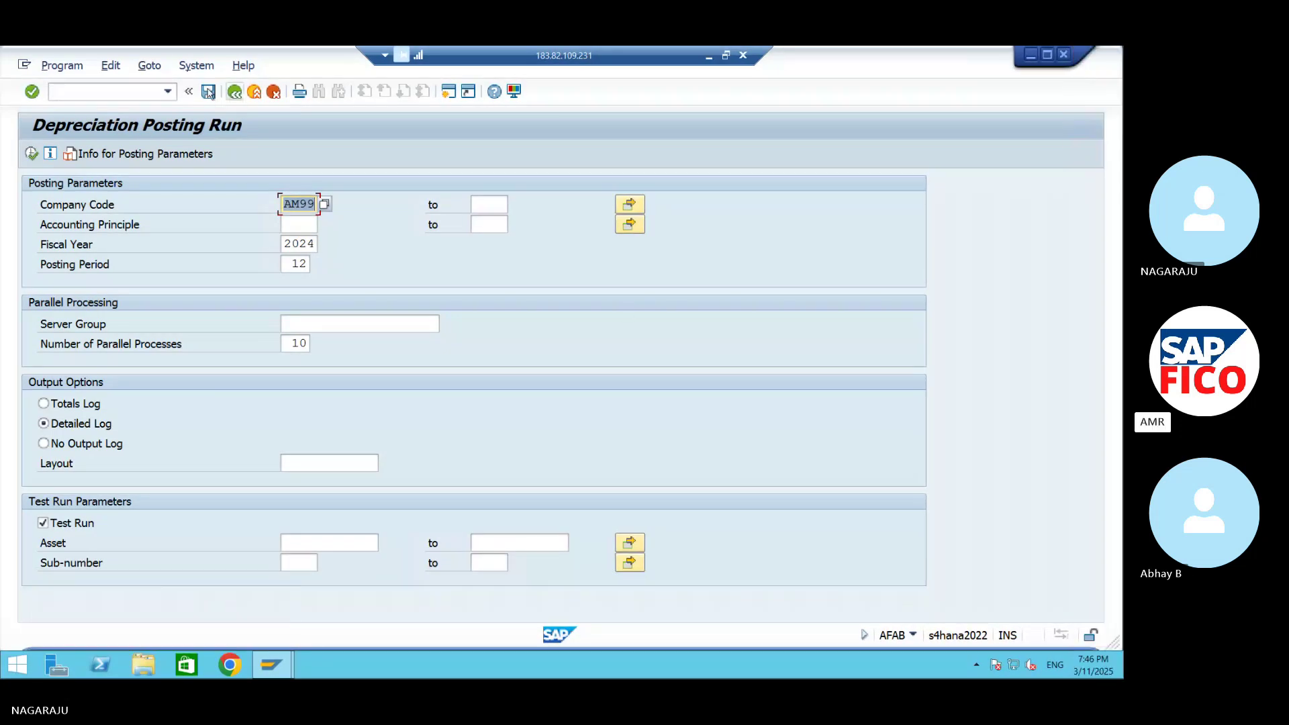
# - Turn off the Test Run option and execute the period 12 depreciation posting run for AM99 in the background
pyautogui.click(67, 525)
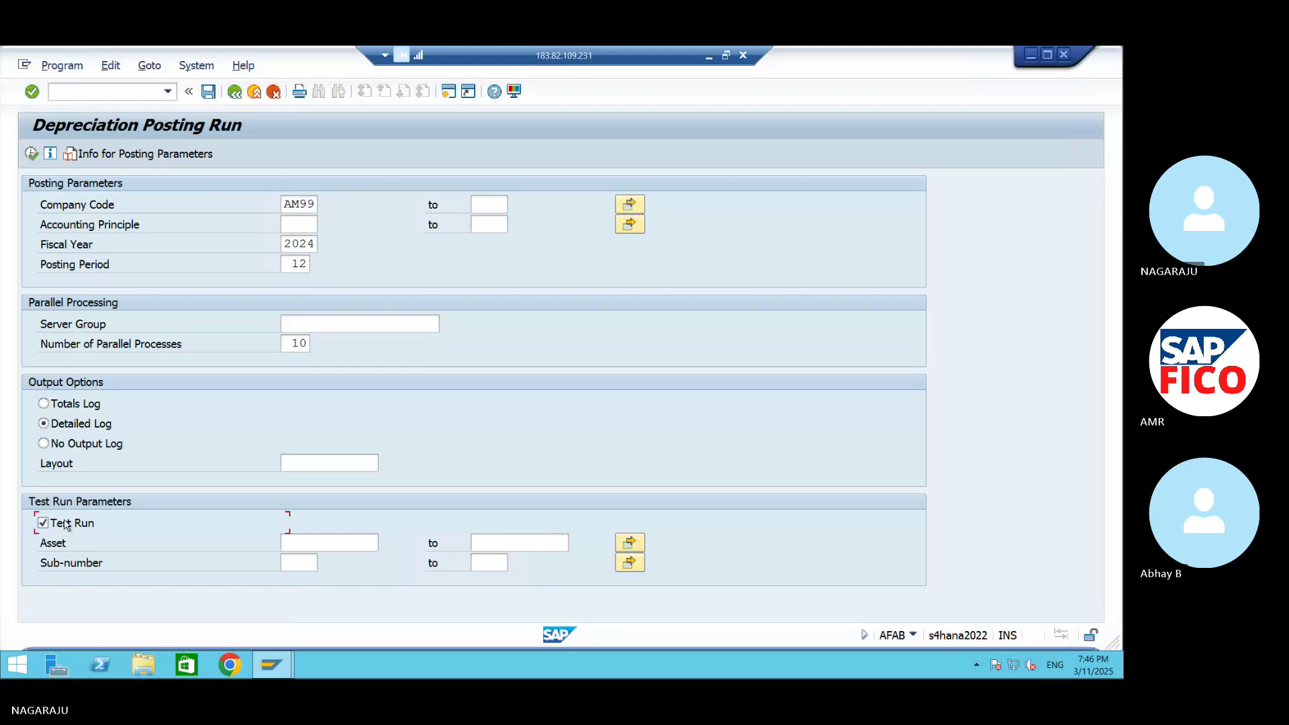
pyautogui.click(67, 526)
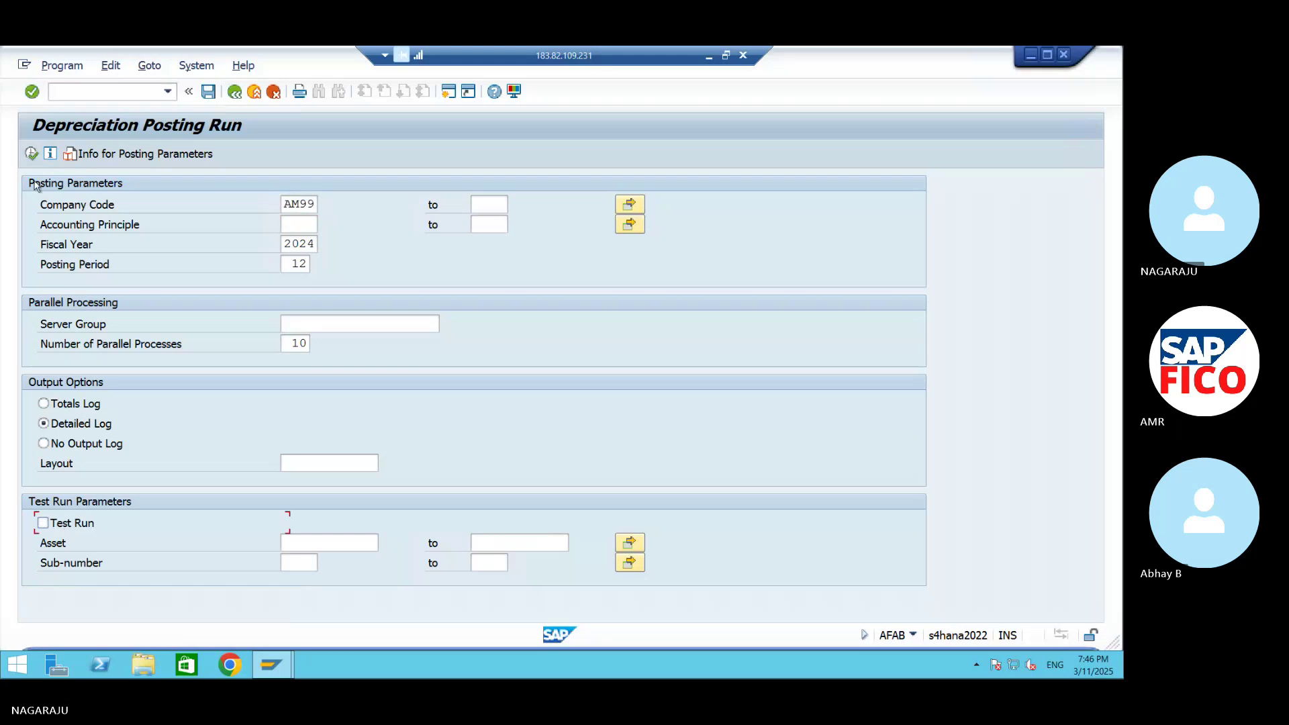
pyautogui.click(63, 66)
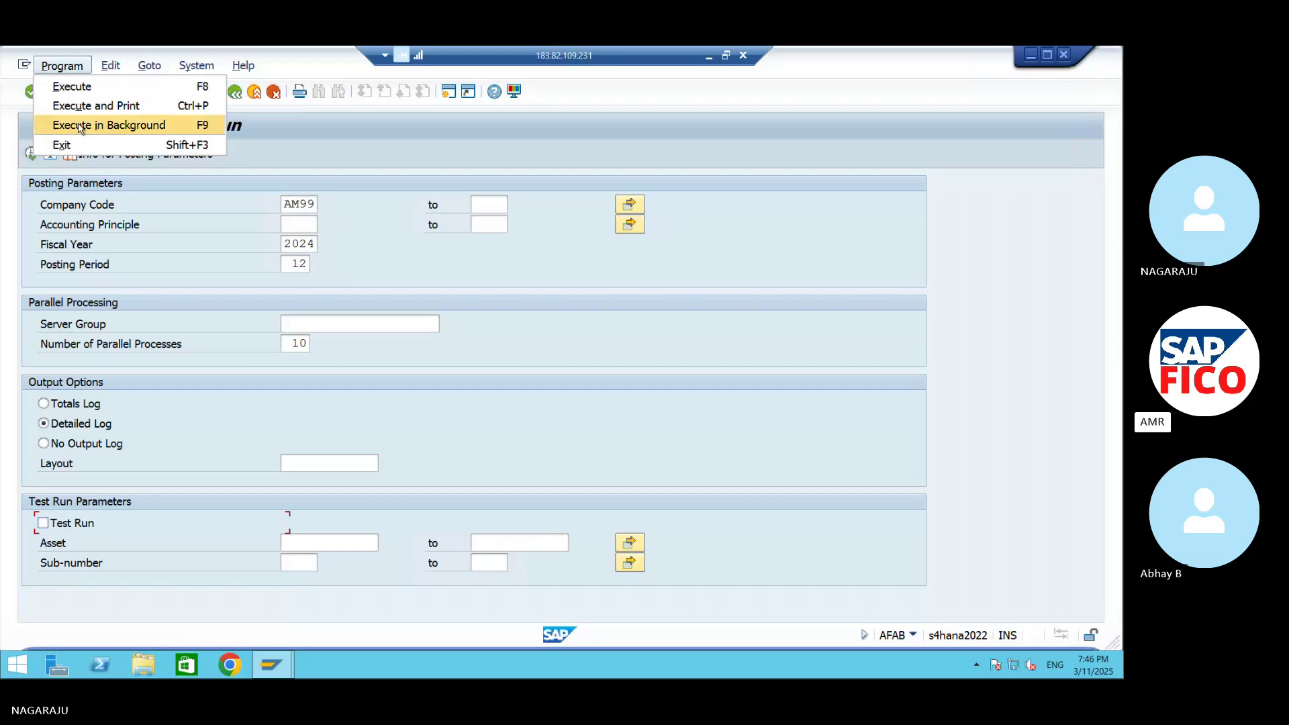
pyautogui.click(182, 127)
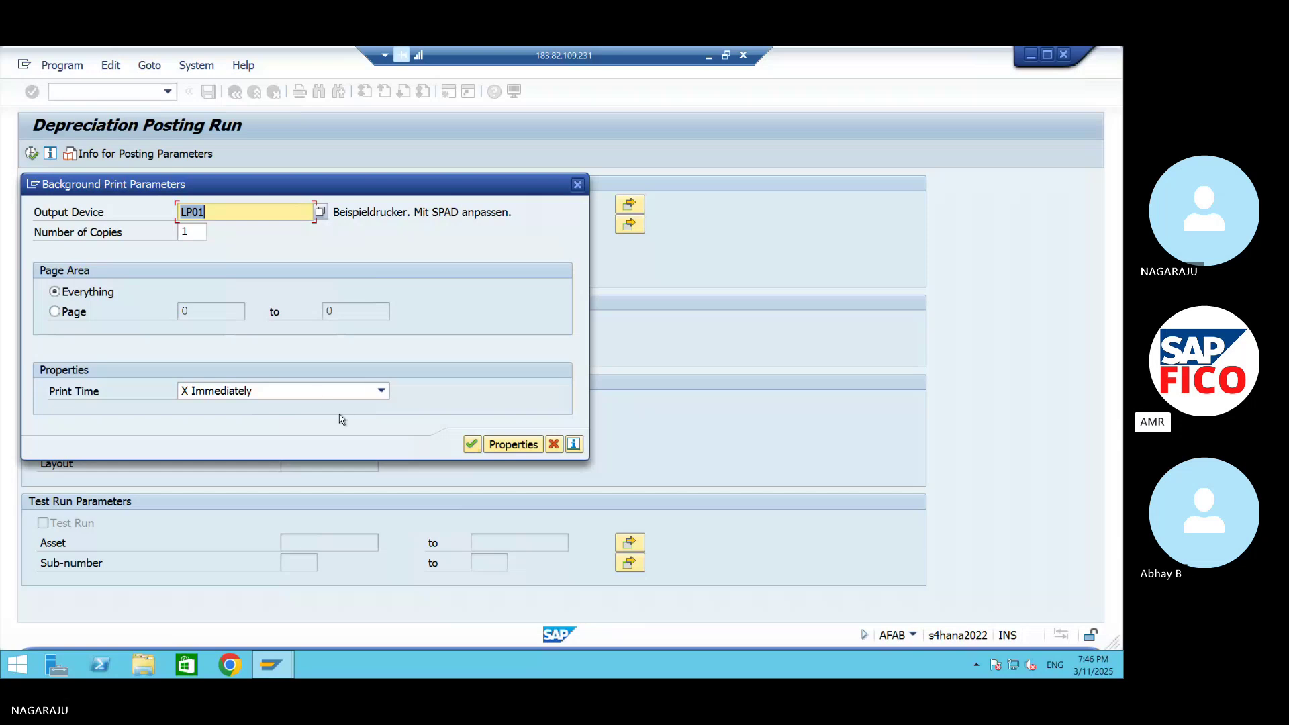
# - Accept output device LP01 with print time Immediately, and schedule the background job with an immediate start
pyautogui.click(318, 397)
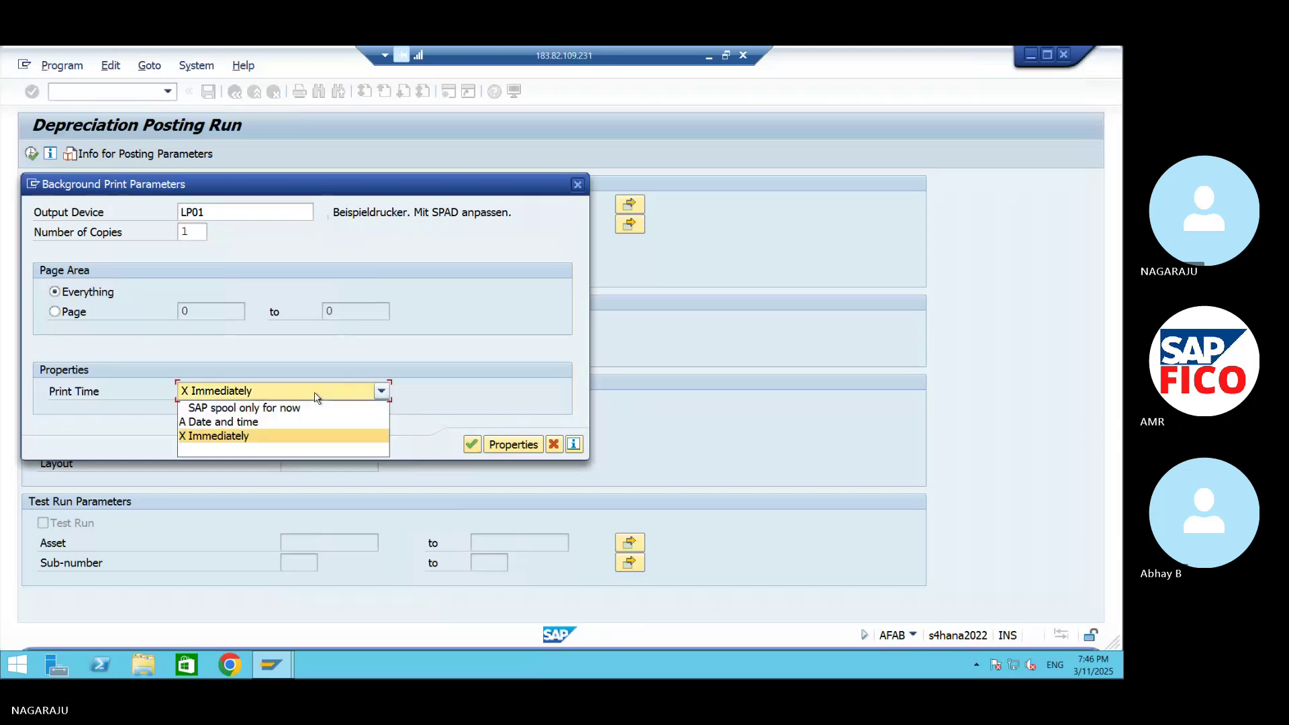
pyautogui.click(282, 436)
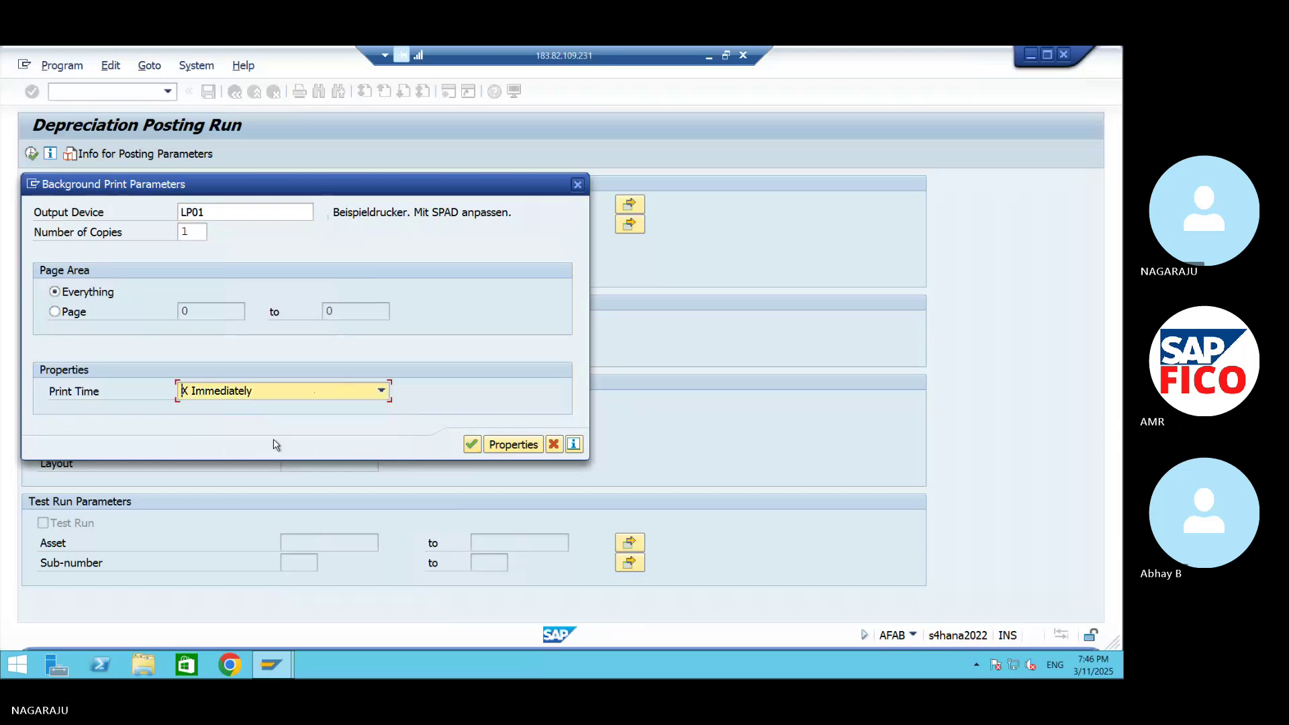
pyautogui.click(472, 444)
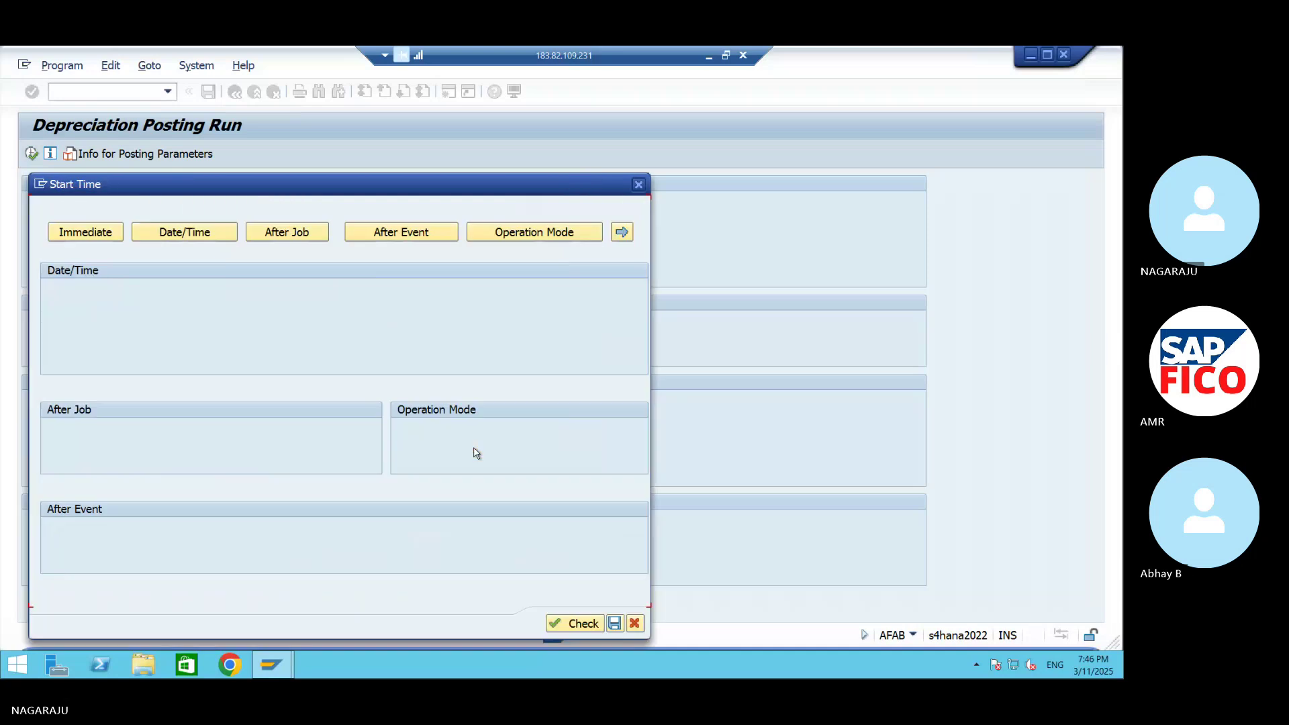
pyautogui.click(97, 236)
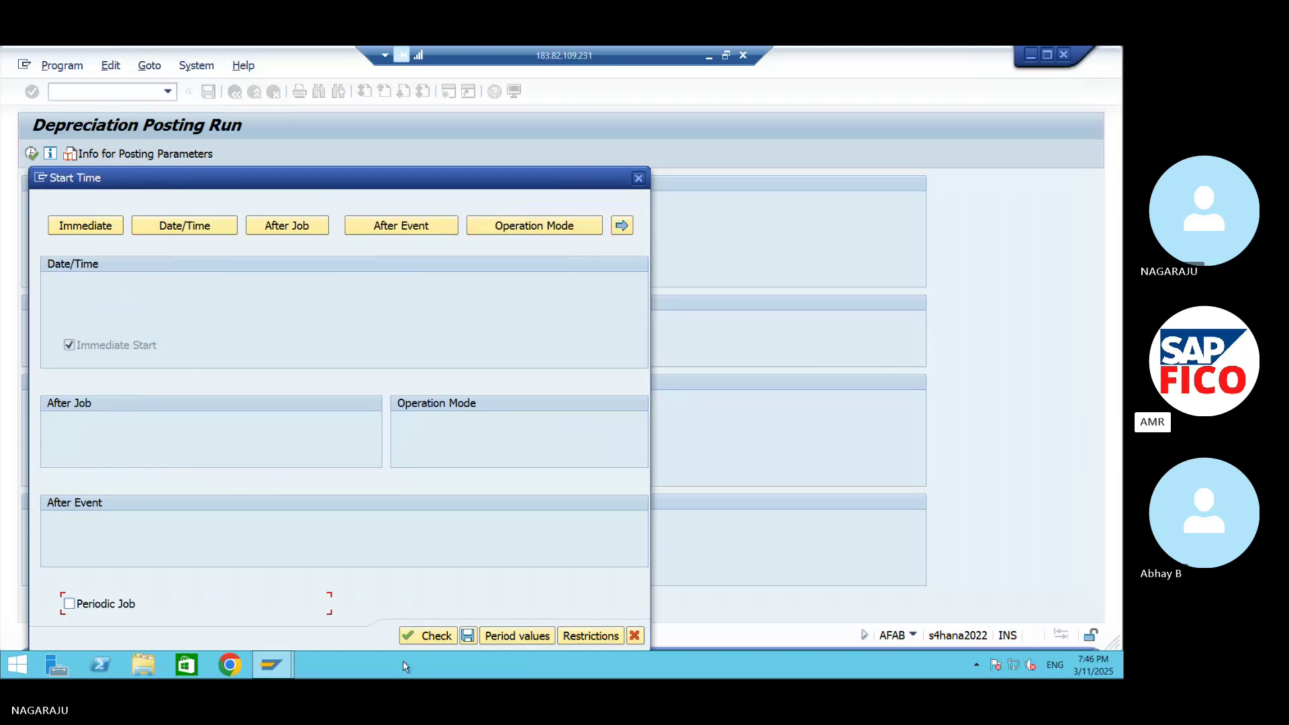
pyautogui.click(417, 641)
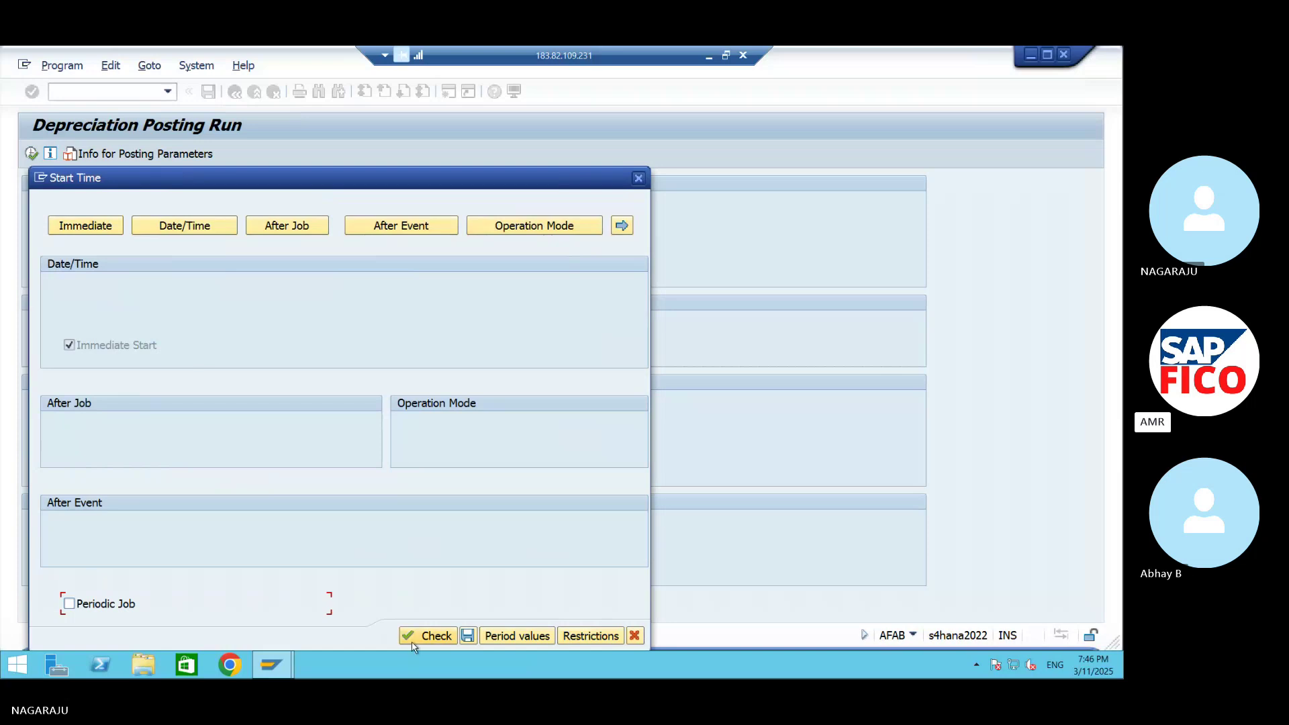
pyautogui.click(467, 639)
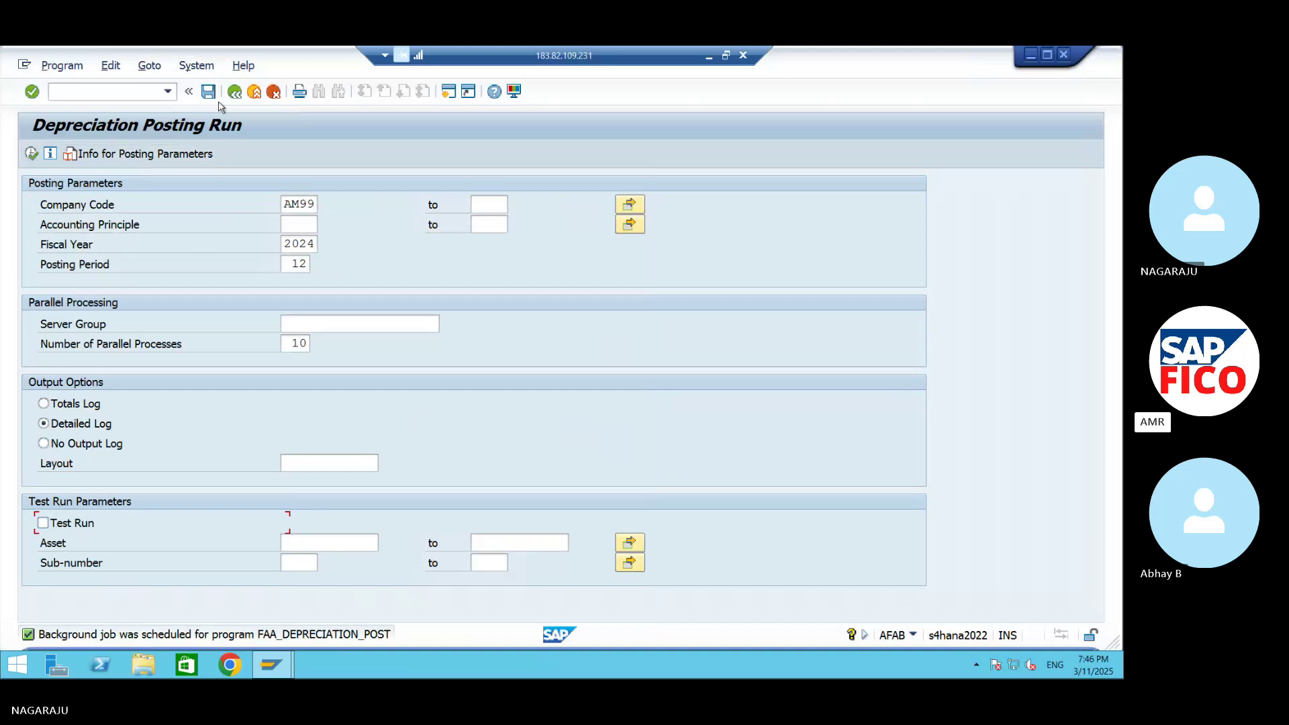
# - Open the job selection (SM37) and list all of the current user's jobs dated 11.03.2025
pyautogui.click(197, 67)
pyautogui.moveTo(282, 144)
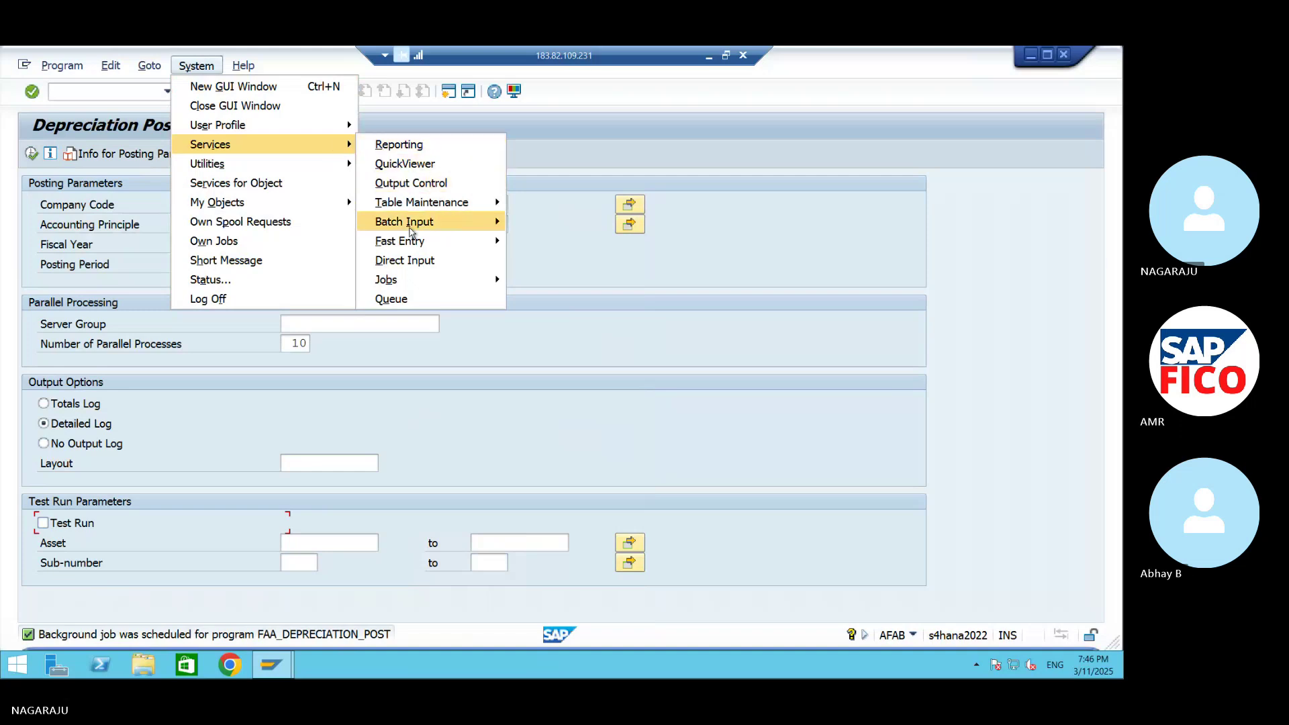
pyautogui.moveTo(411, 281)
pyautogui.click(550, 303)
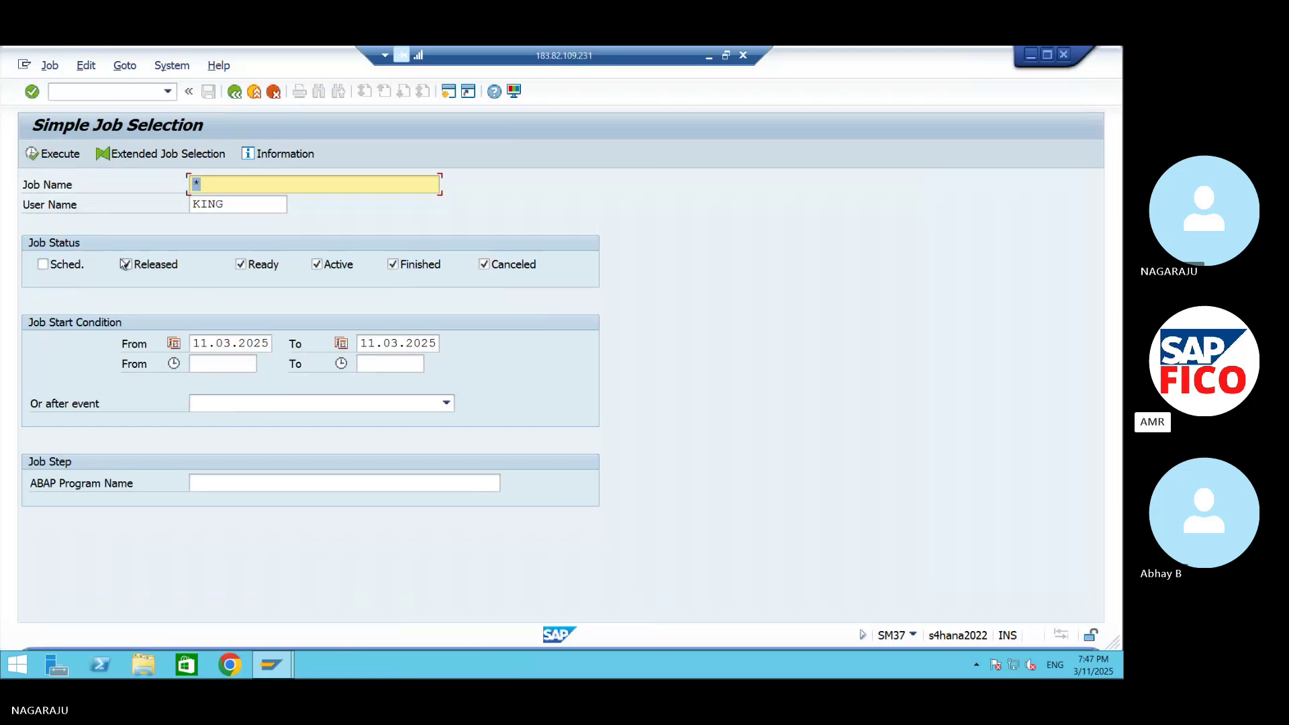
pyautogui.click(30, 154)
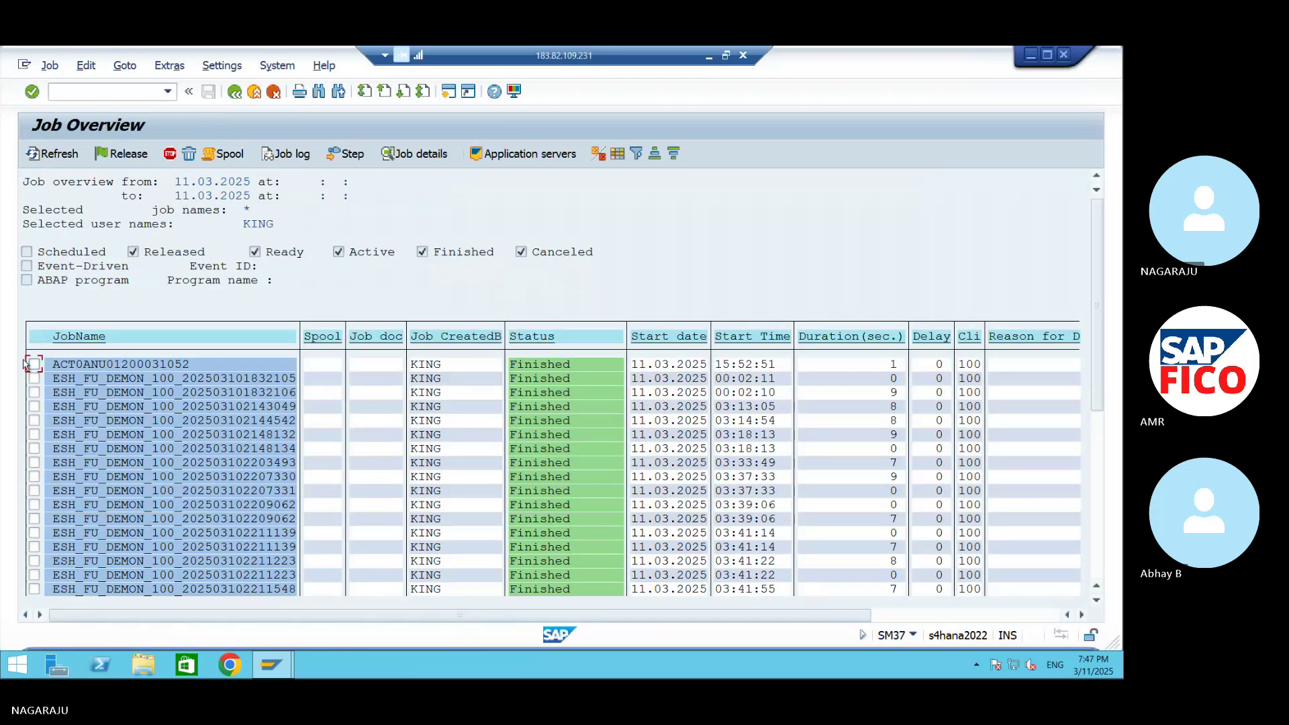
# - Look through the job overview for the FAA_DEPRECIATION_POST job and examine its status, start time and duration
pyautogui.click(35, 364)
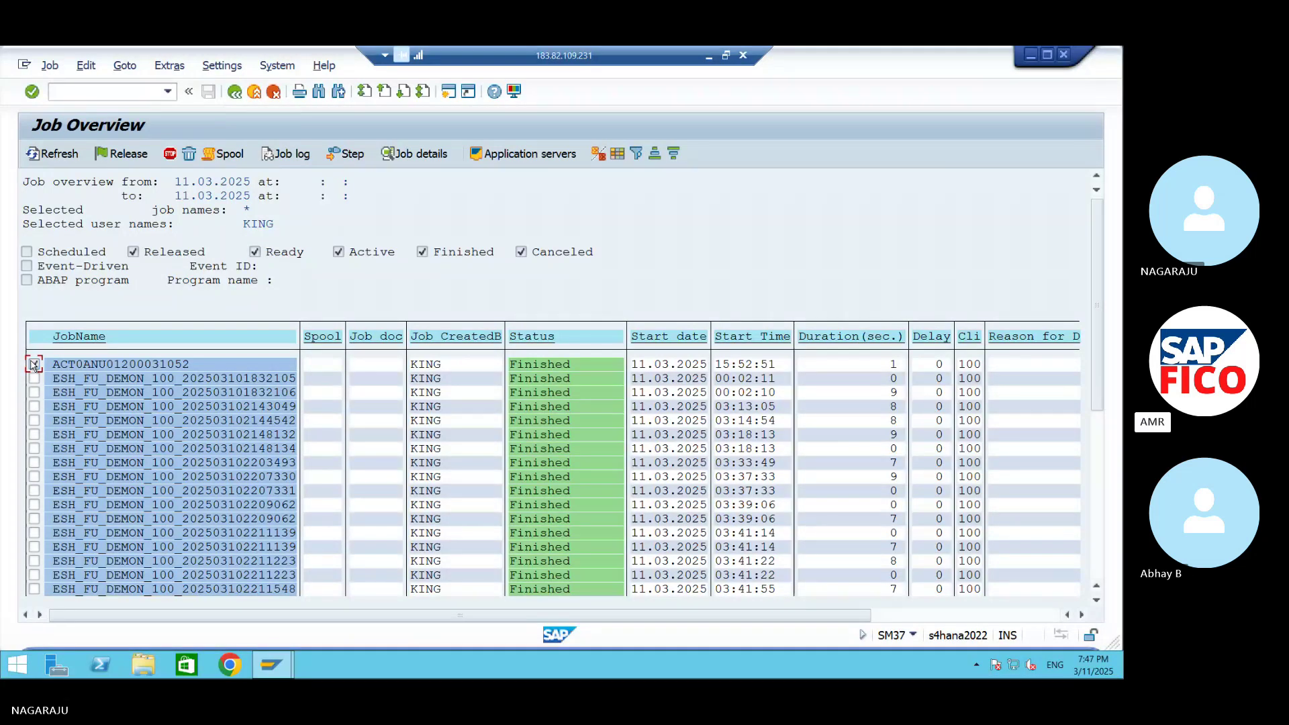
pyautogui.click(33, 365)
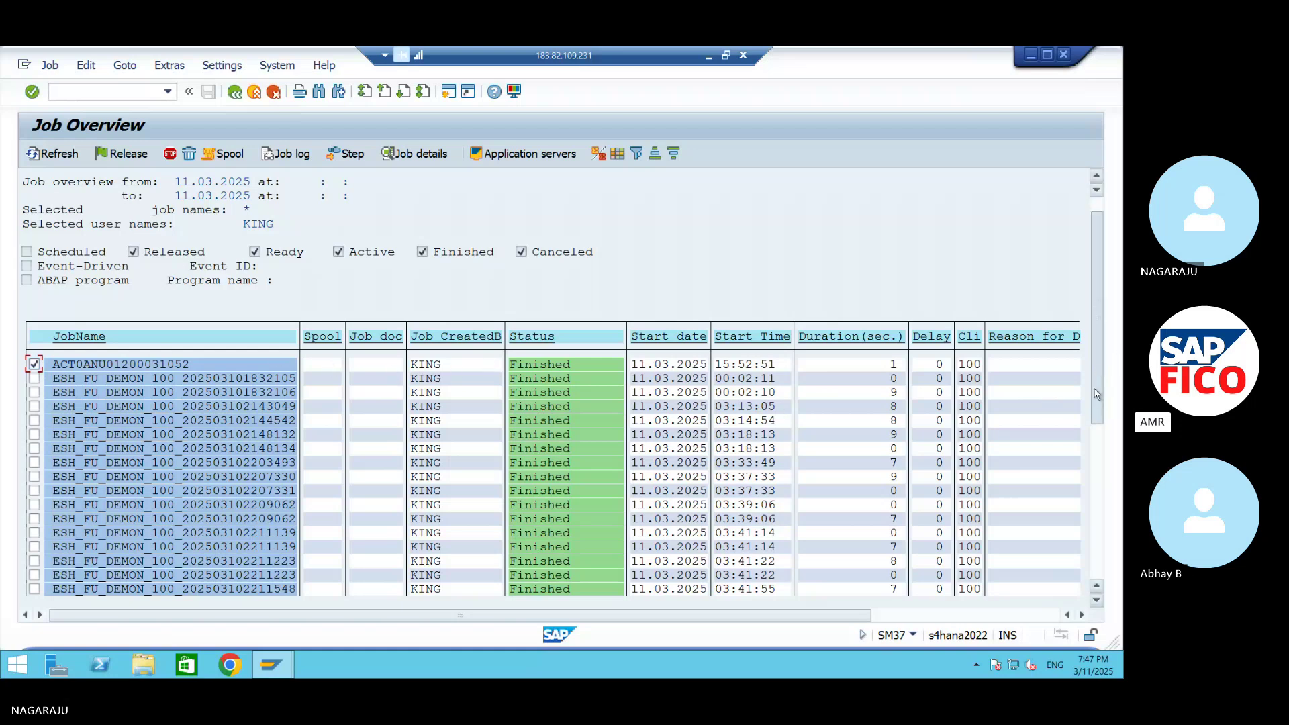
pyautogui.moveTo(1097, 394); pyautogui.dragTo(1097, 459)
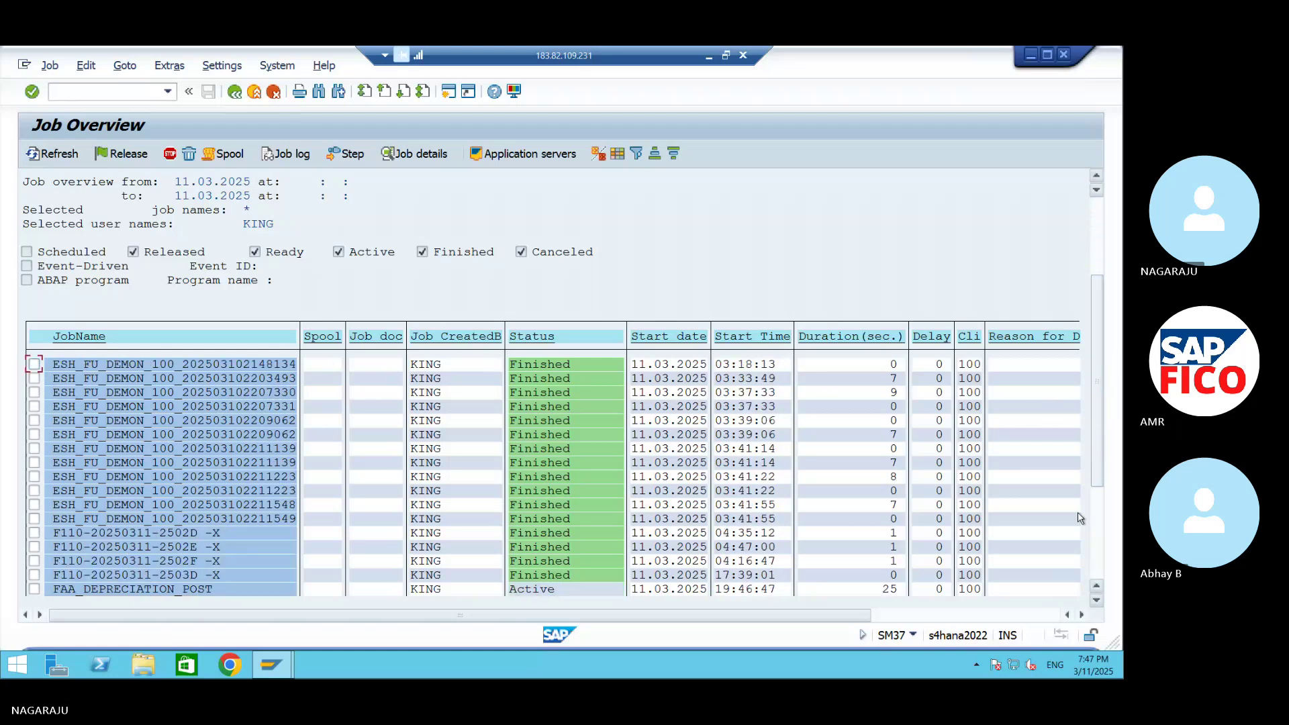
pyautogui.click(1096, 600)
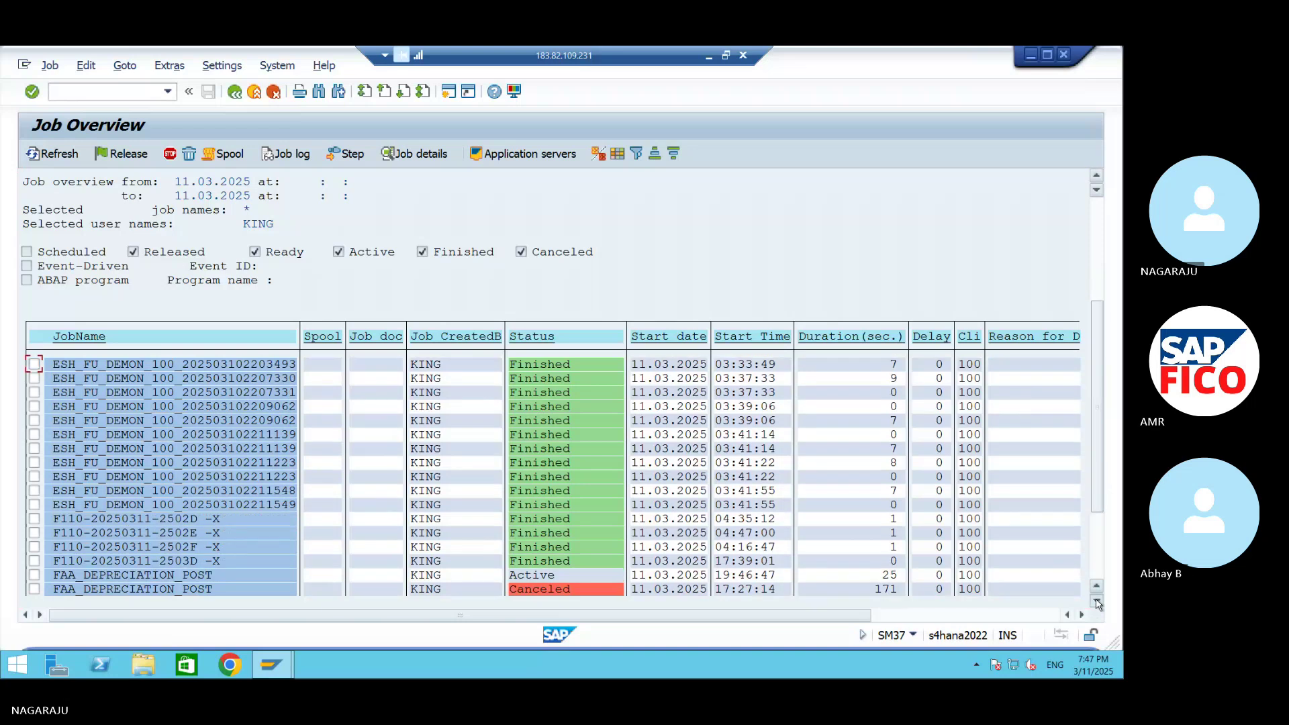
pyautogui.click(1096, 601)
pyautogui.click(1096, 601)
pyautogui.click(1096, 600)
pyautogui.click(1096, 600)
pyautogui.click(1096, 600)
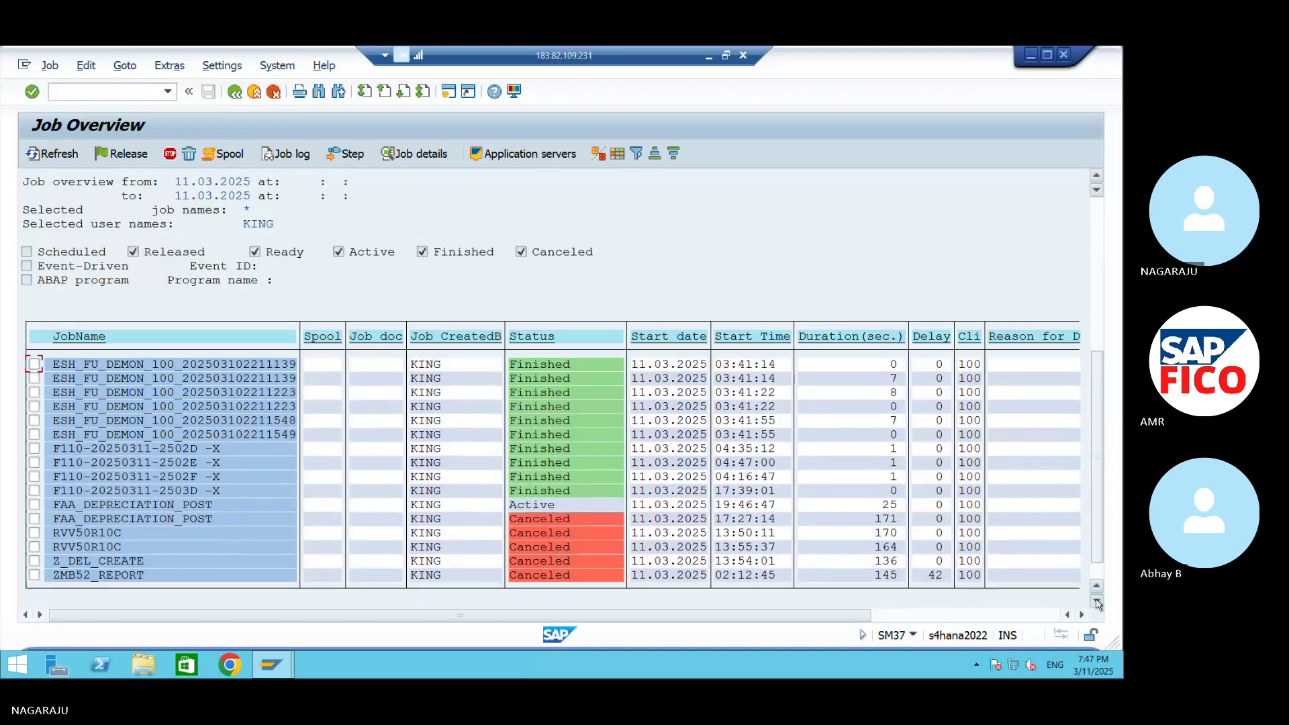
pyautogui.click(1096, 600)
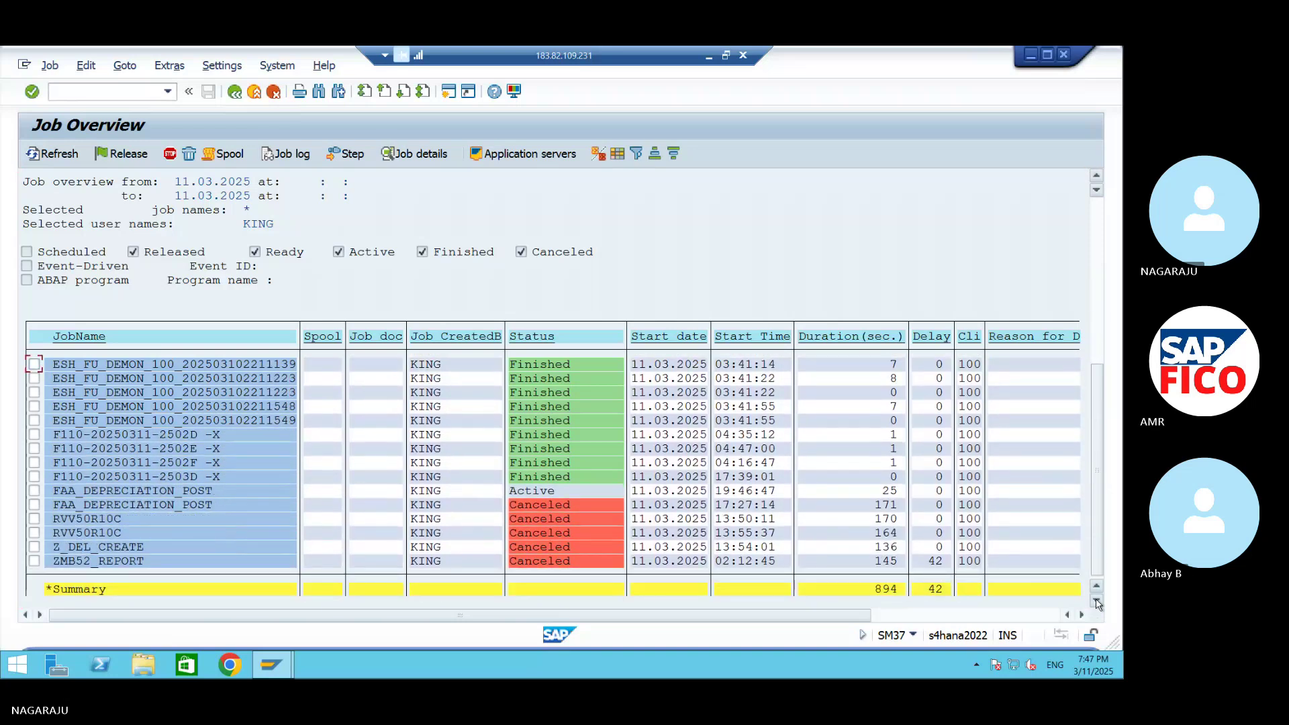
pyautogui.click(1096, 600)
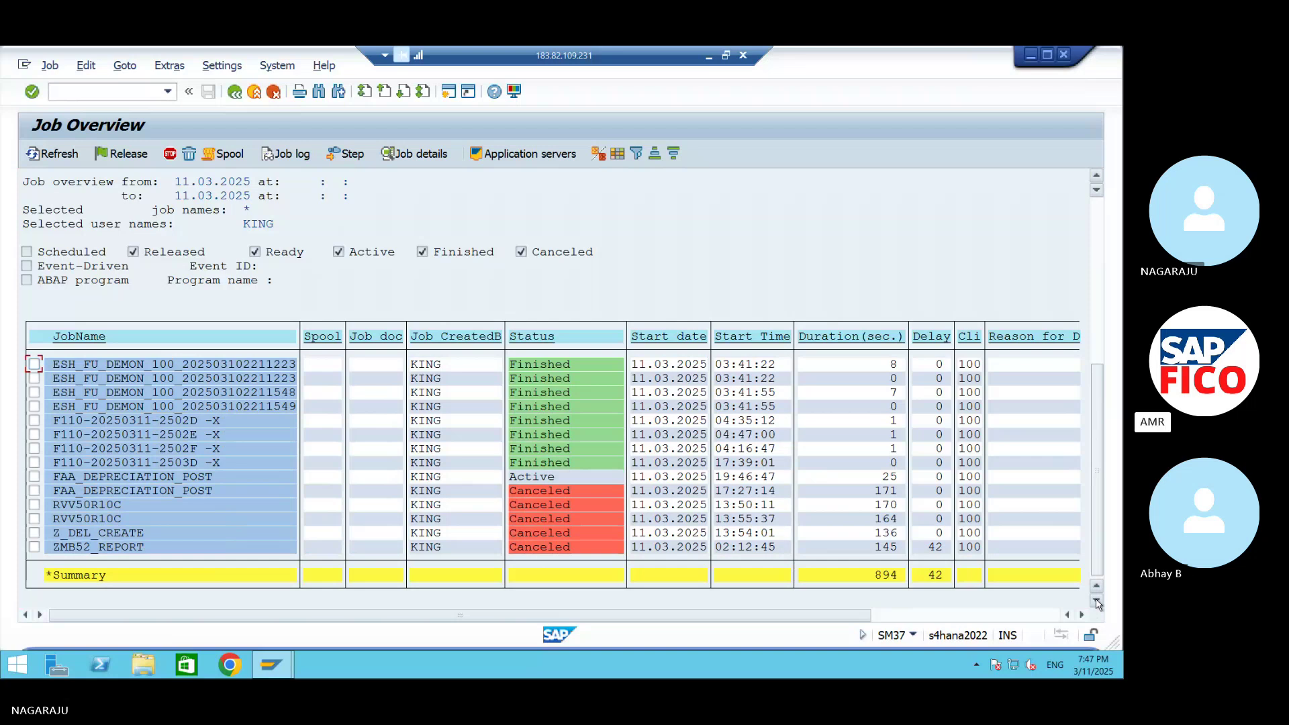
pyautogui.click(1097, 176)
pyautogui.click(1096, 175)
pyautogui.click(1097, 176)
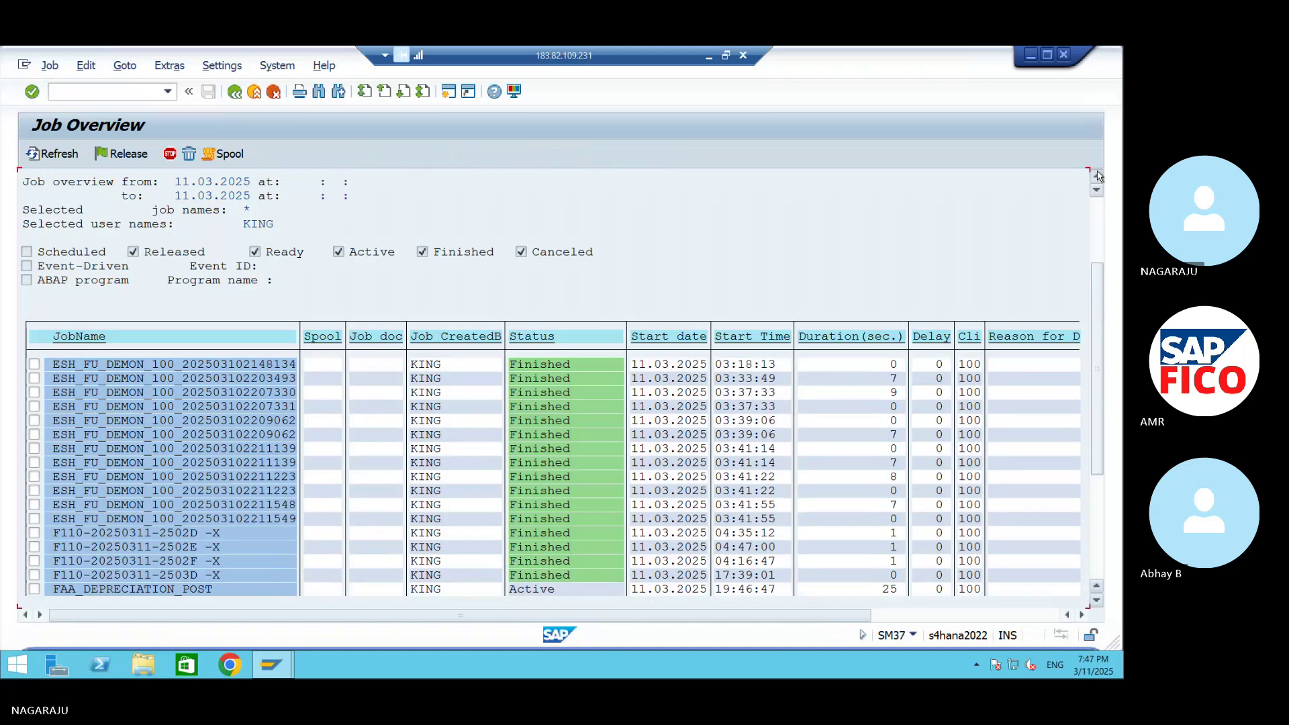
pyautogui.click(1097, 175)
pyautogui.click(1097, 176)
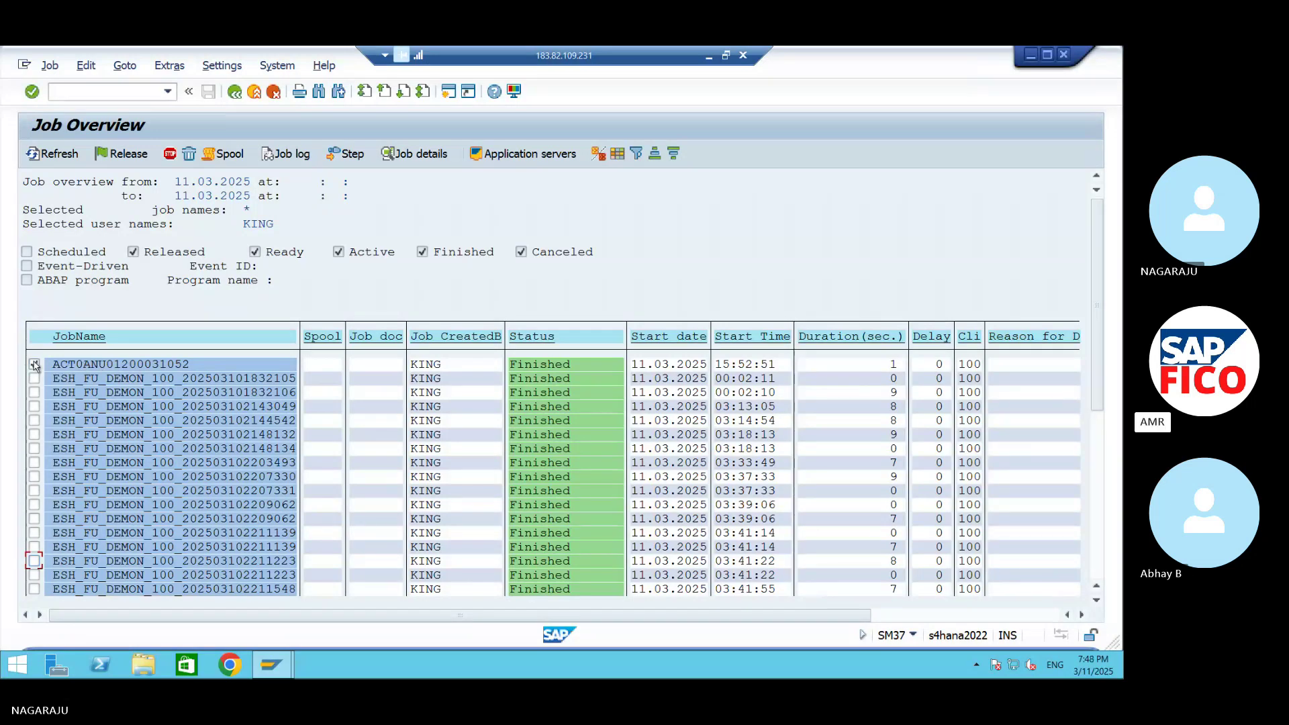
pyautogui.click(35, 365)
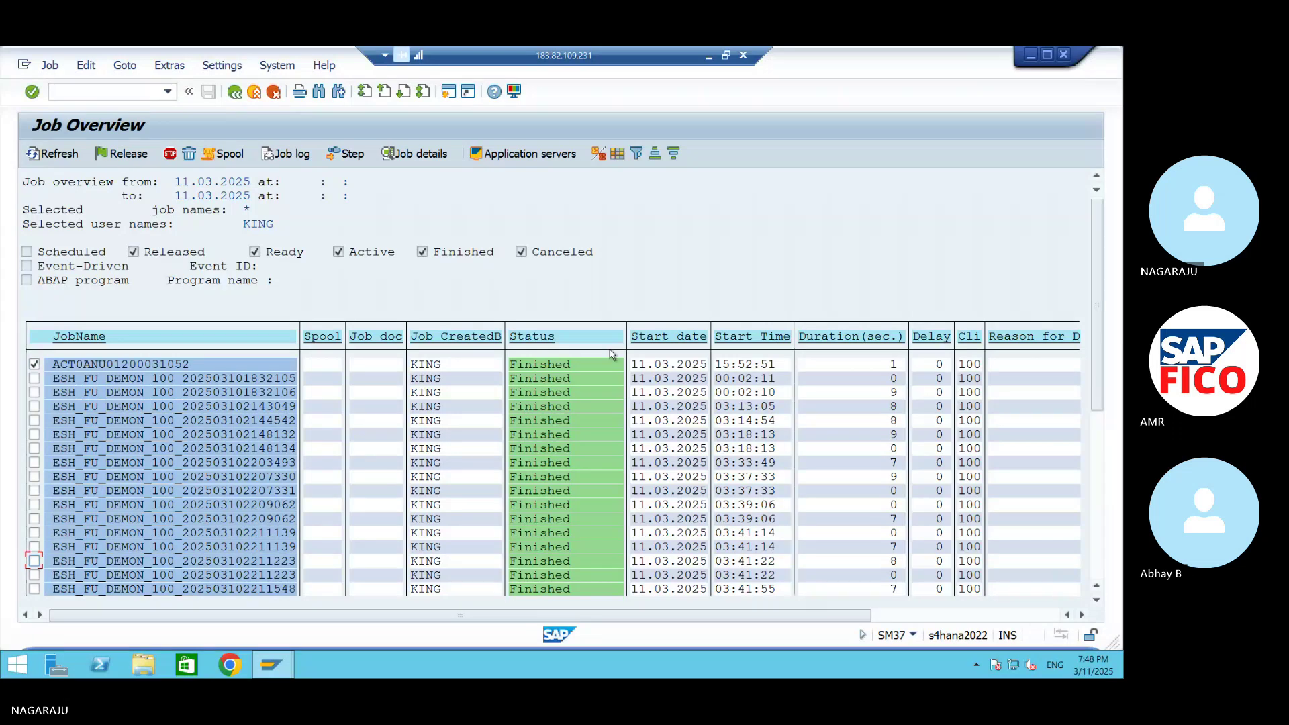
pyautogui.click(651, 365)
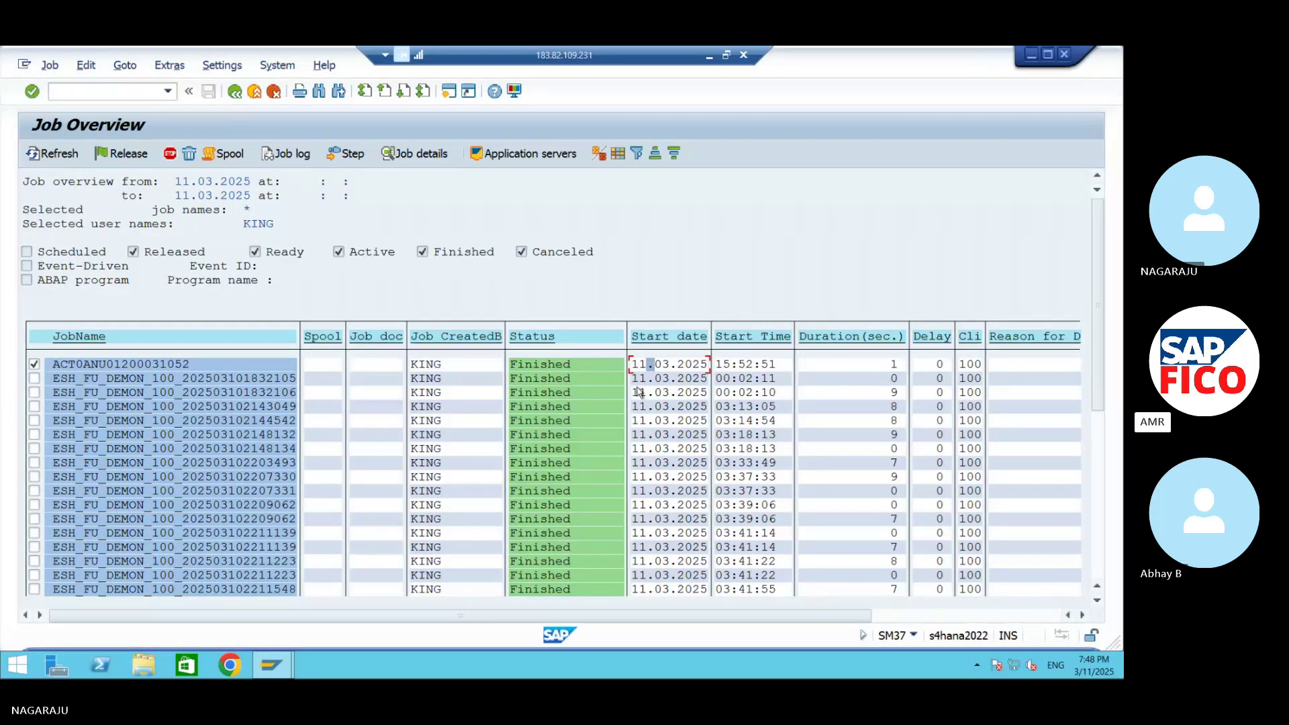
pyautogui.press('Down')
pyautogui.click(32, 365)
pyautogui.click(32, 366)
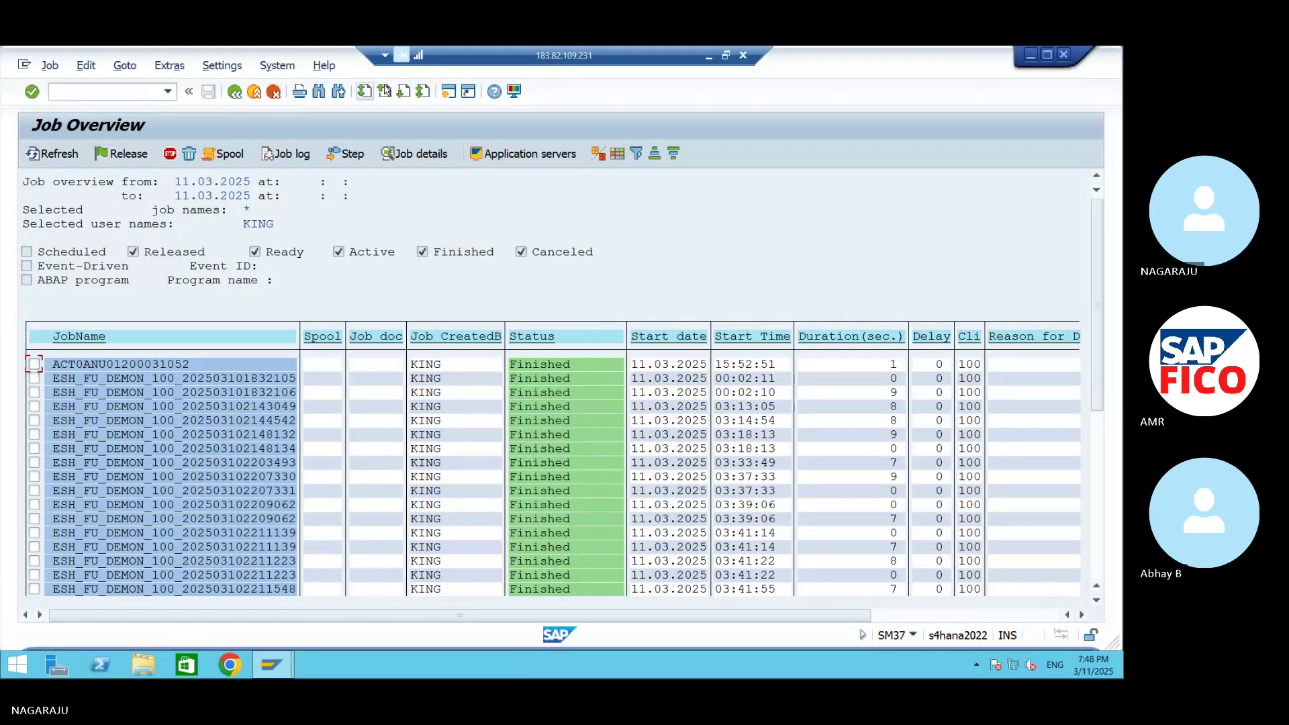
# - Start Asset Explorer (AW01N) in a new session and accept the depreciation calculation message
pyautogui.click(451, 96)
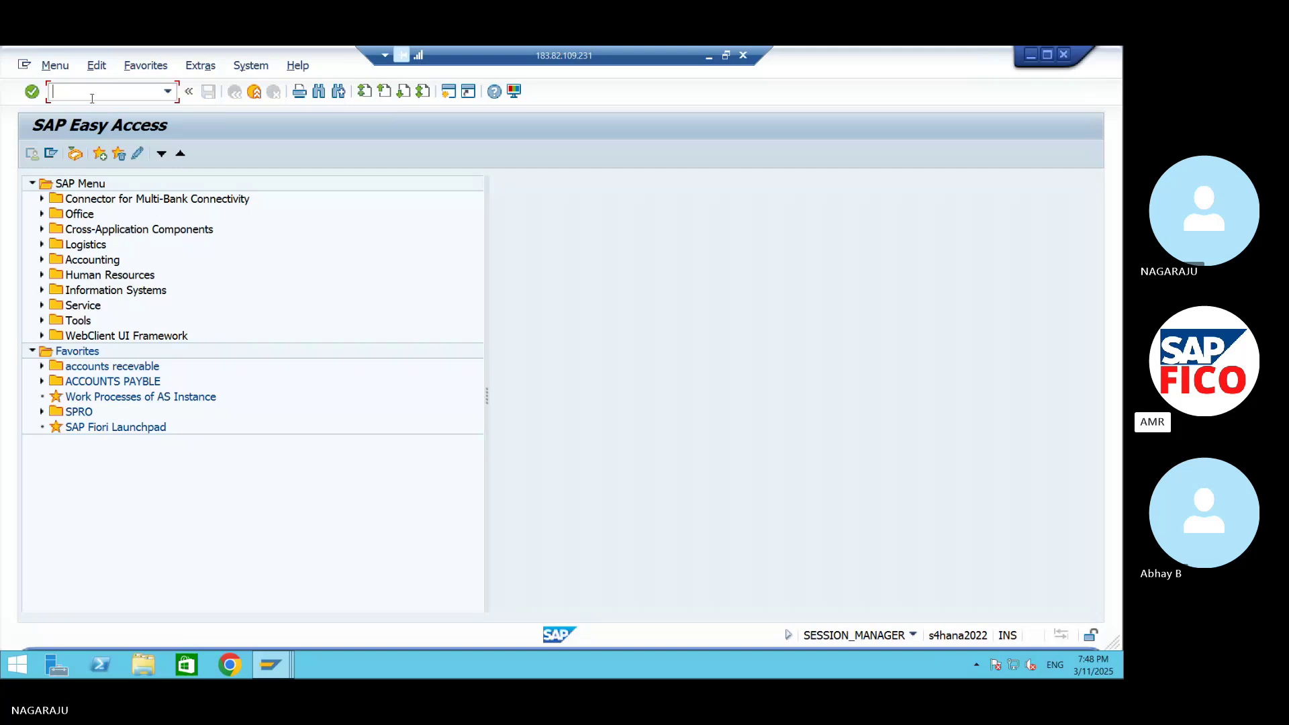
pyautogui.write('AW01N')
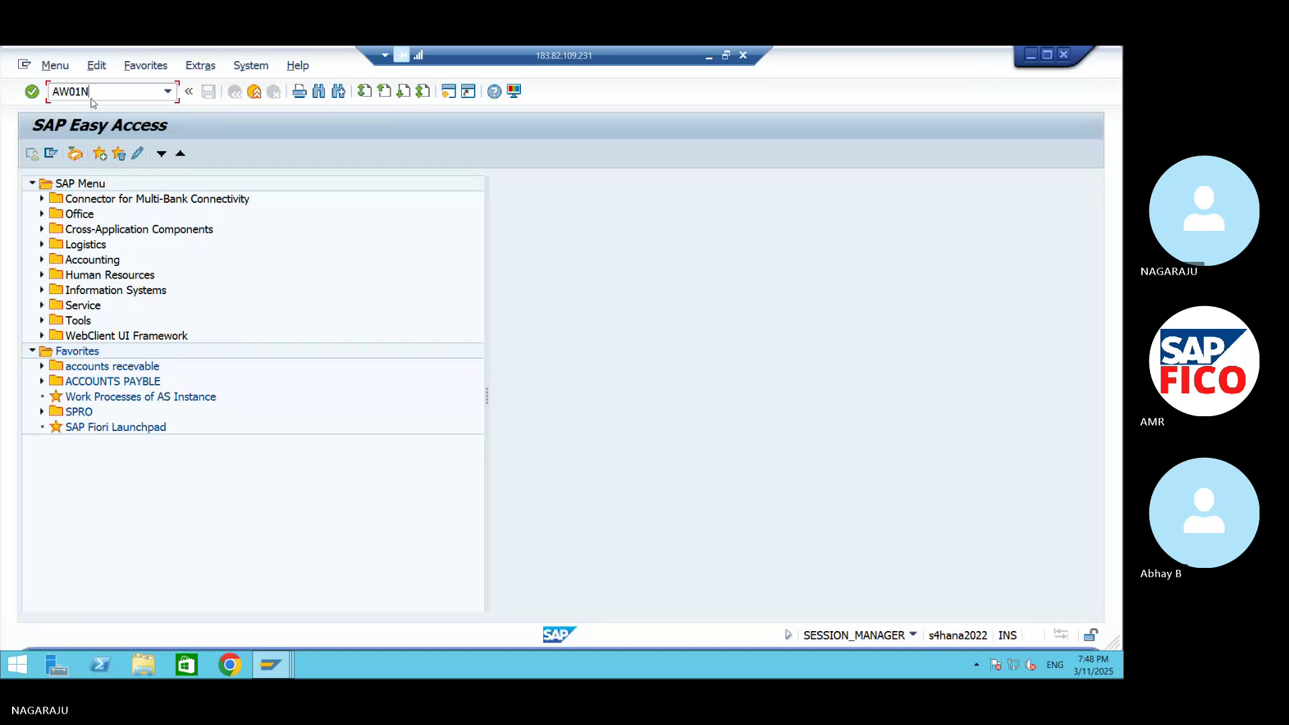
pyautogui.press('Return')
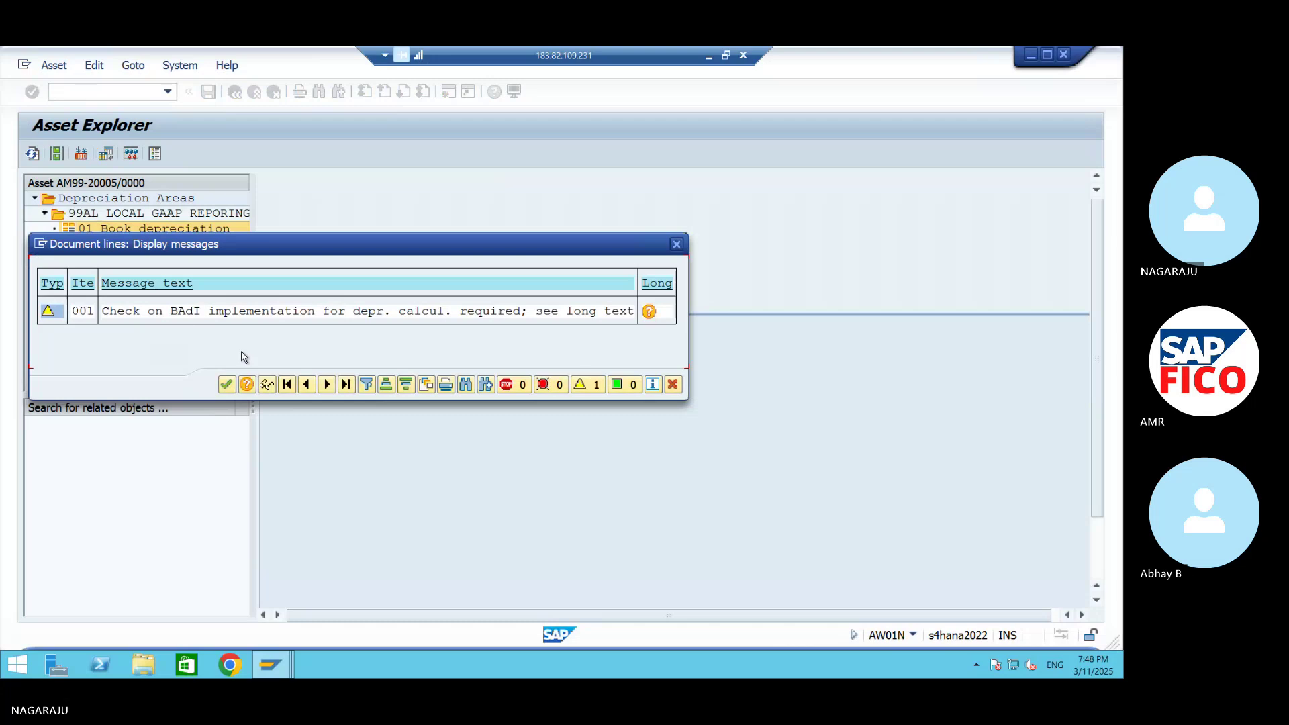
pyautogui.click(226, 387)
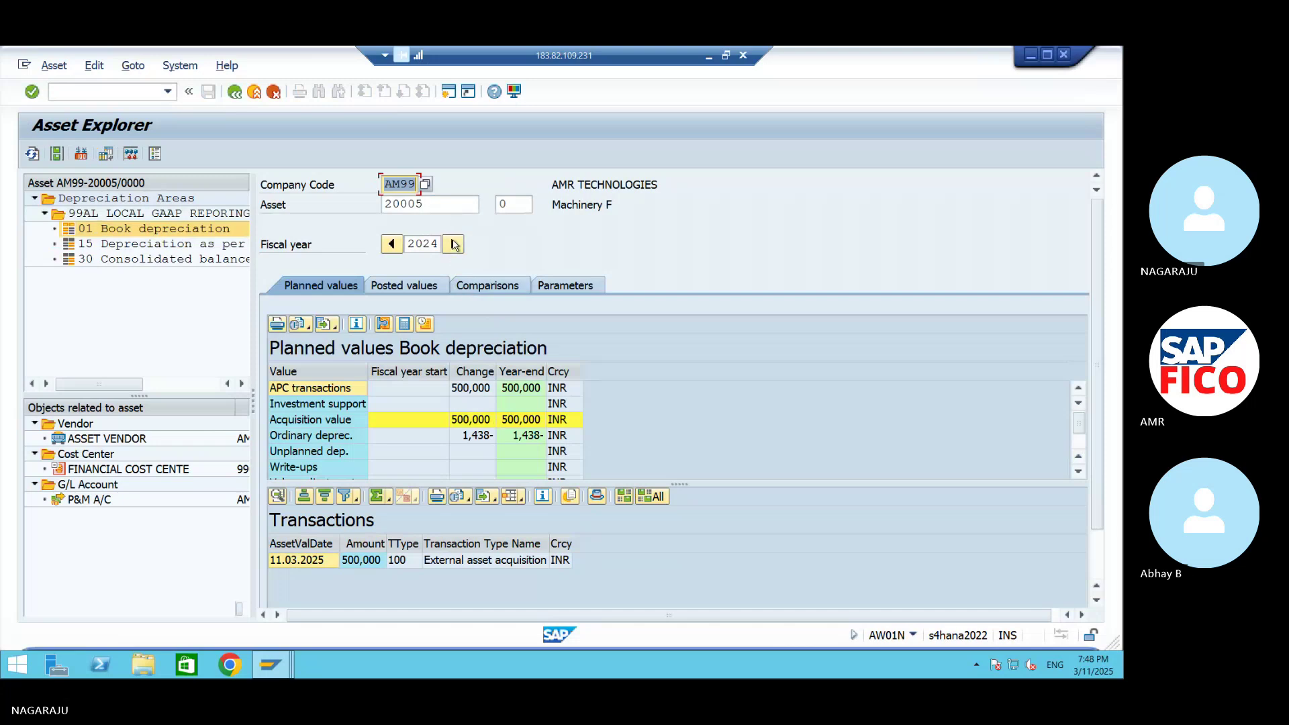
# - Look up the assets of company code AM99 and display Machinery A, asset 20000, in Asset Explorer
pyautogui.click(446, 208)
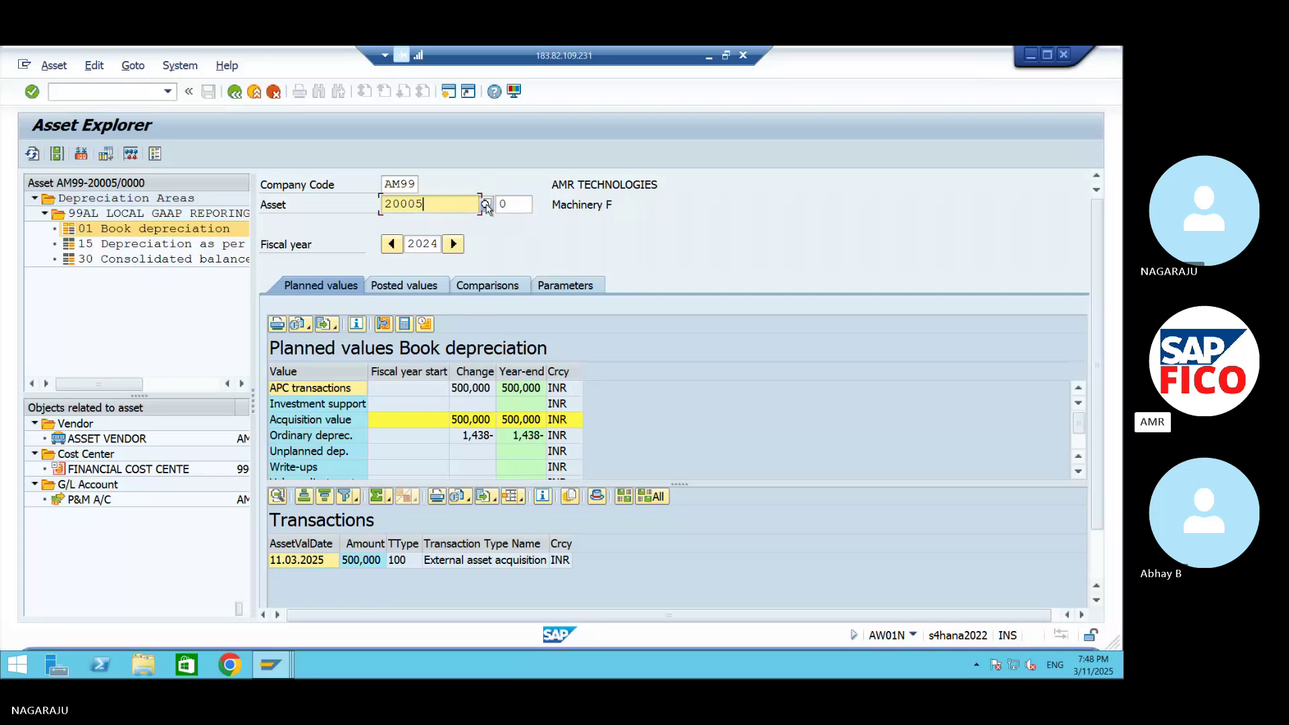
pyautogui.press('Return')
pyautogui.press('F4')
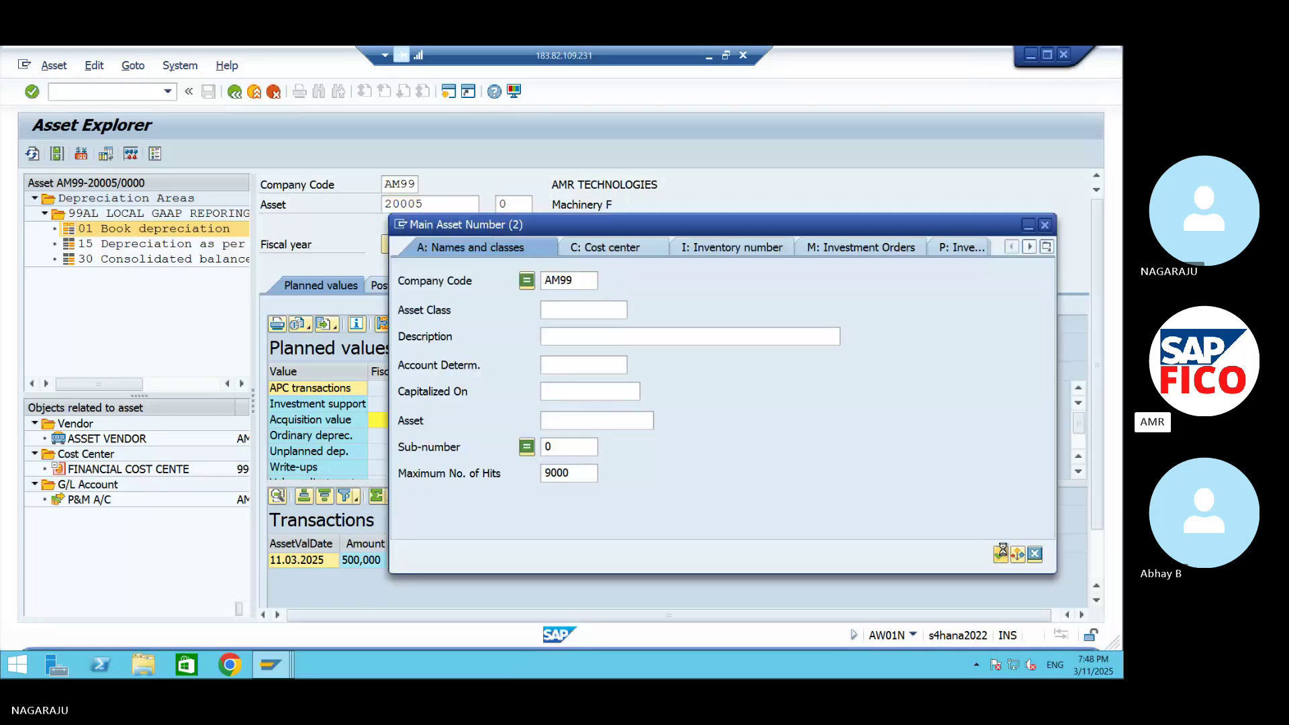
pyautogui.click(996, 550)
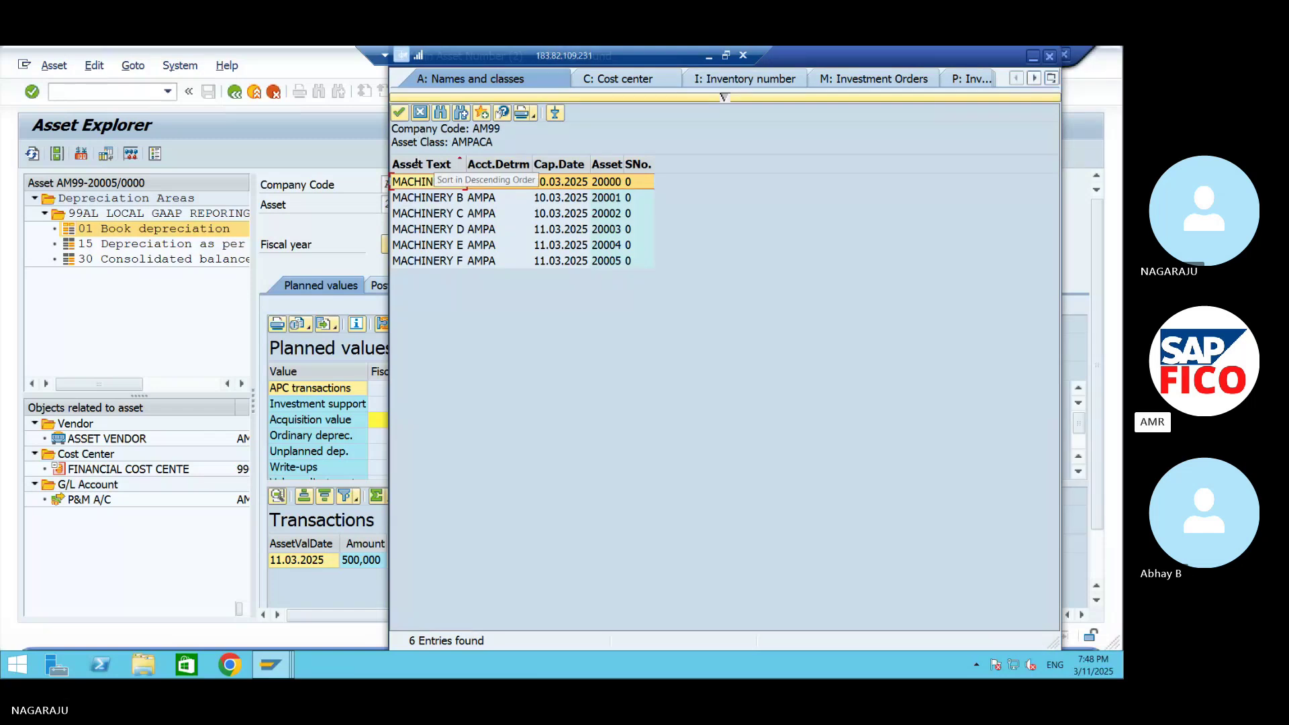
pyautogui.click(400, 112)
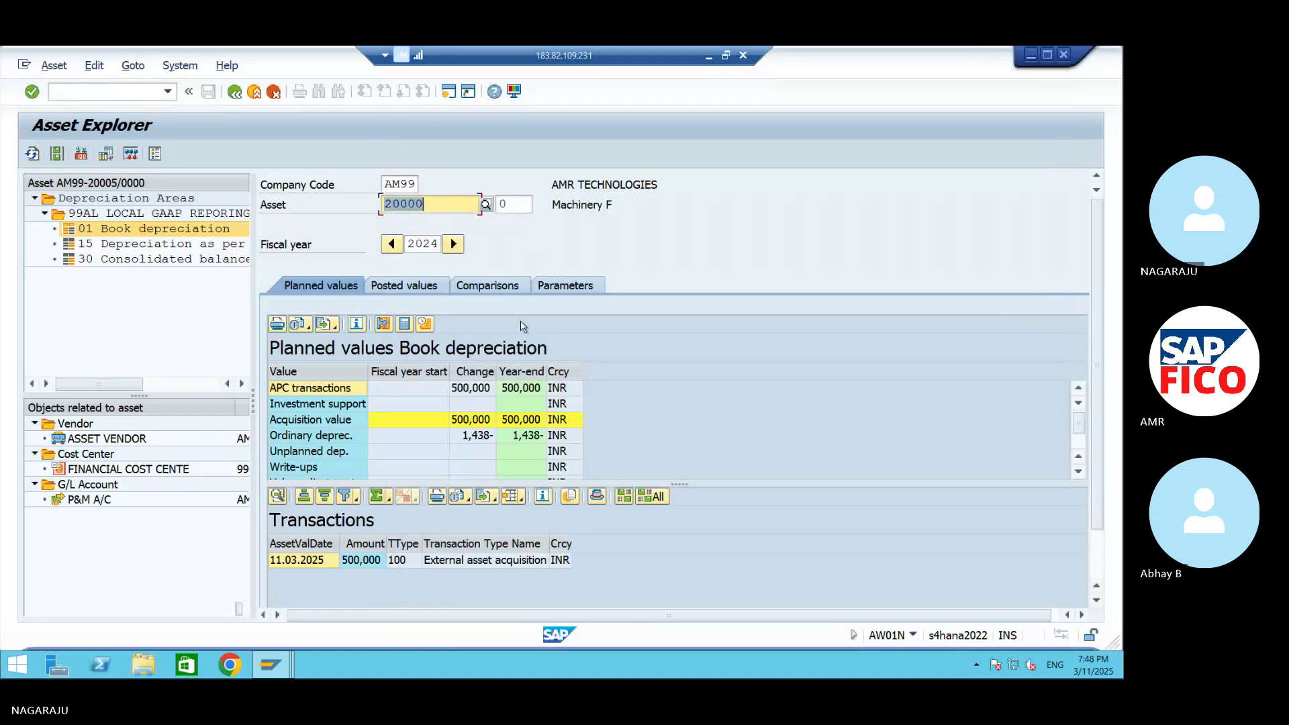
pyautogui.press('Return')
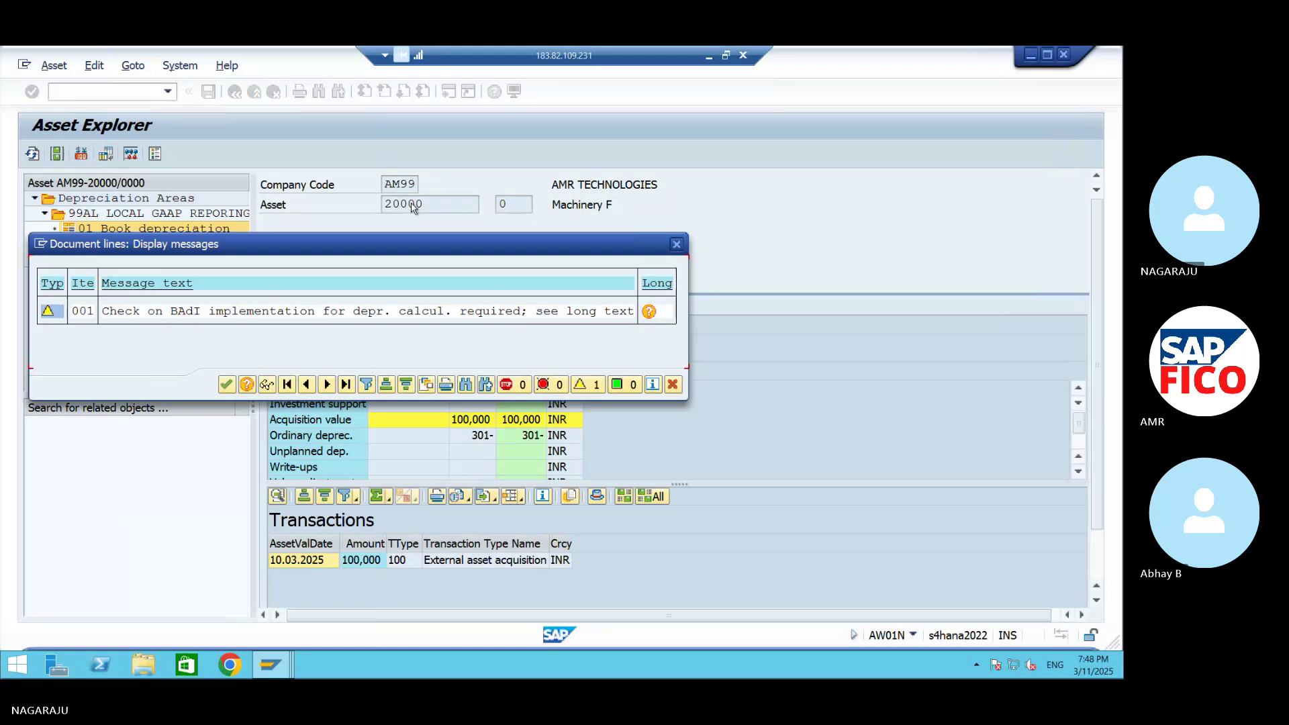
pyautogui.click(228, 386)
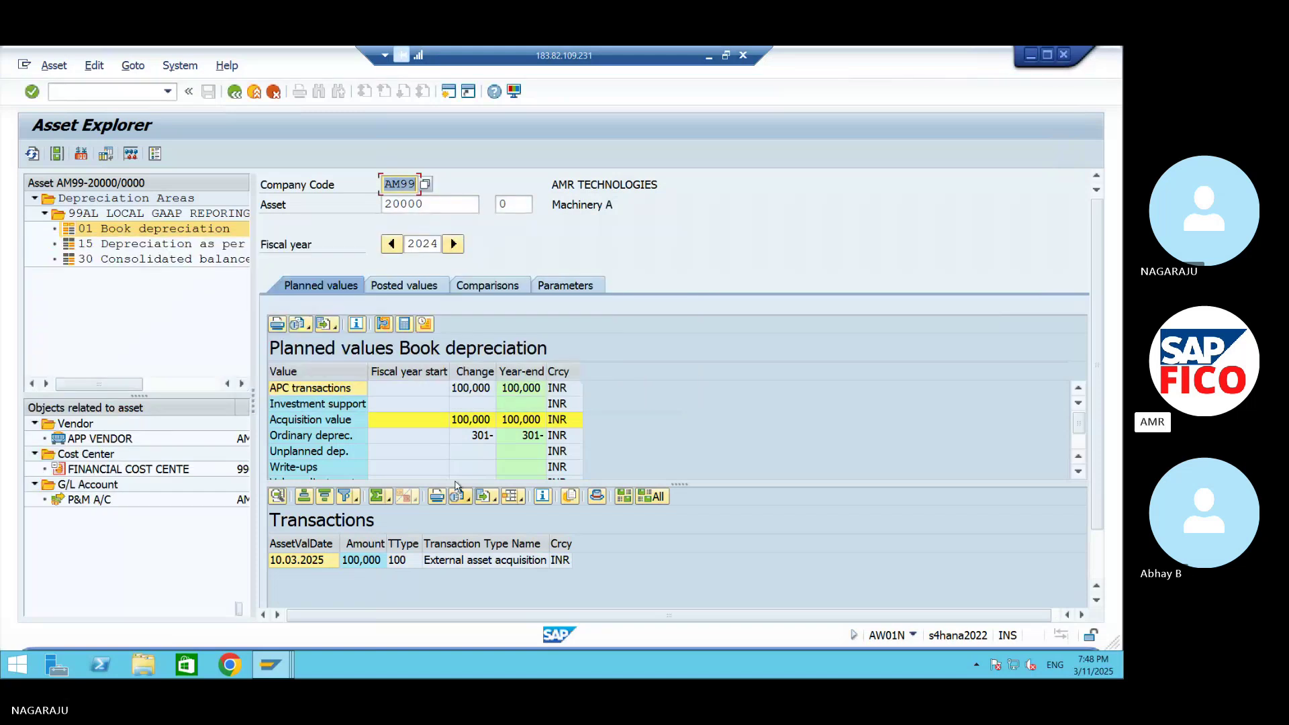
# - Examine Machinery A's planned book depreciation values for 2024, including acquisition value, ordinary depreciation and net book value
pyautogui.click(474, 437)
pyautogui.press('Up')
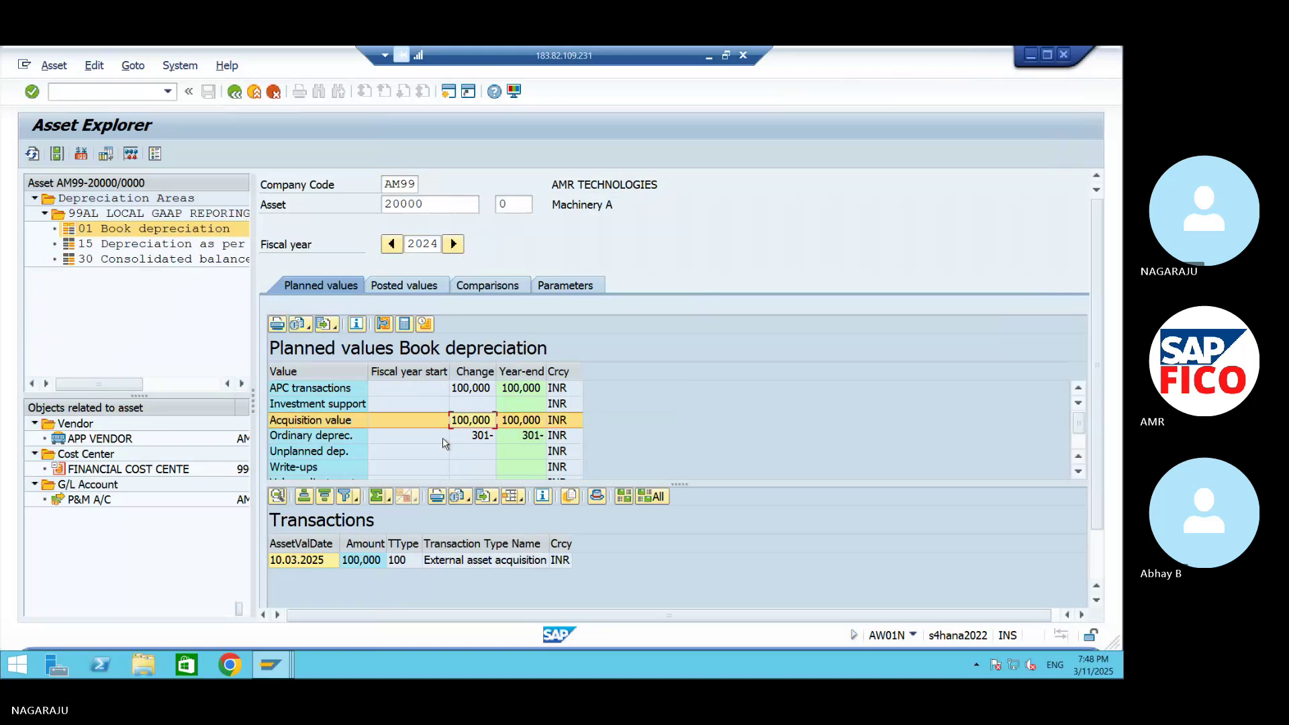
pyautogui.click(443, 438)
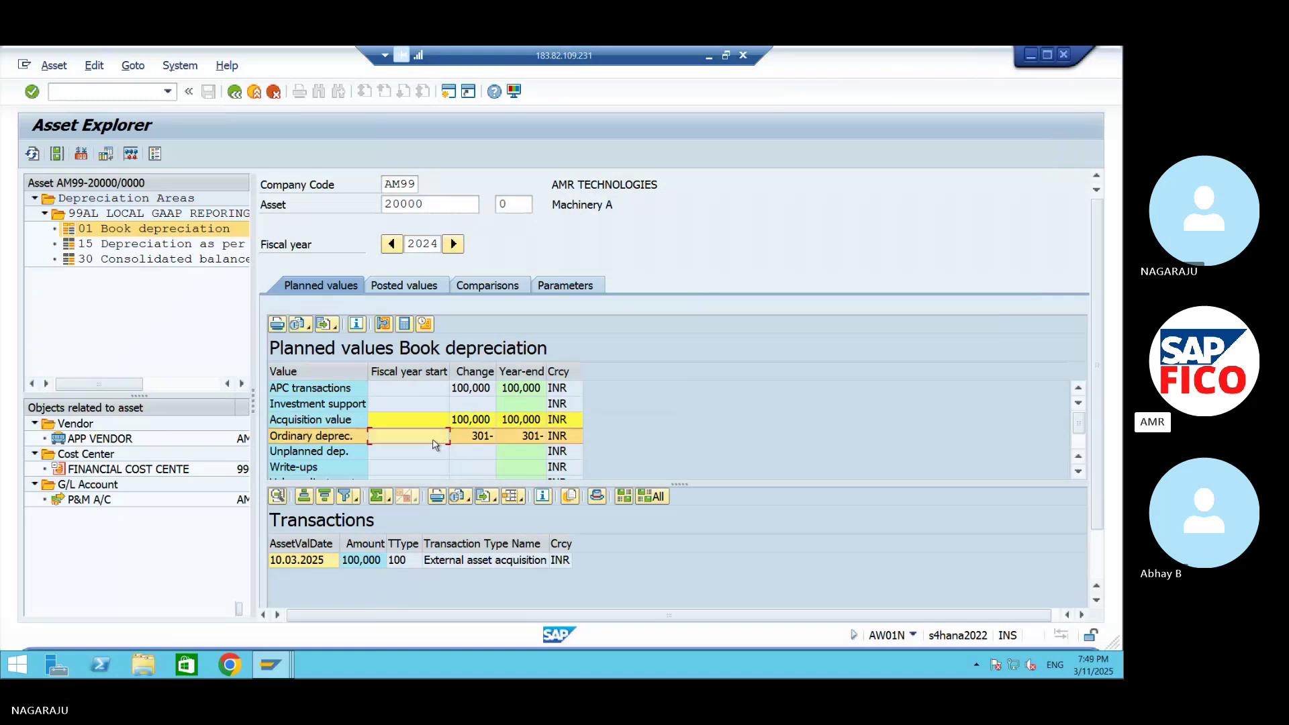
pyautogui.click(393, 419)
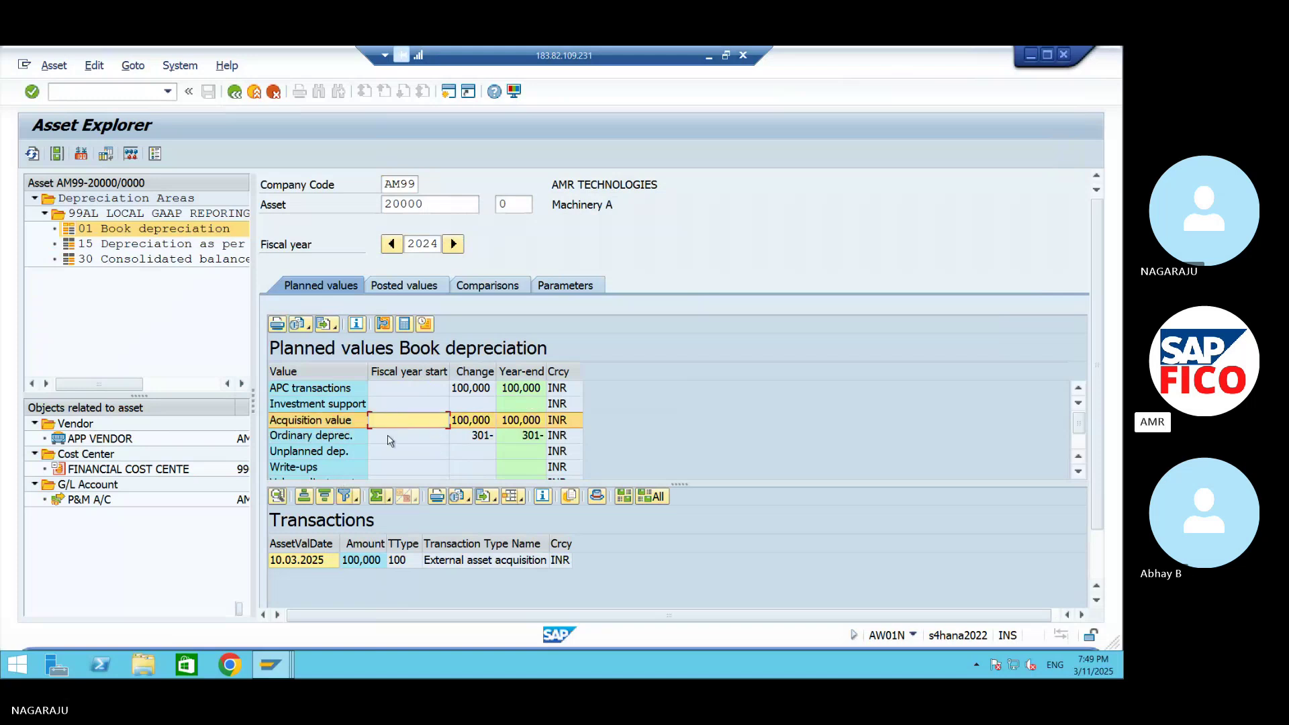
pyautogui.click(507, 442)
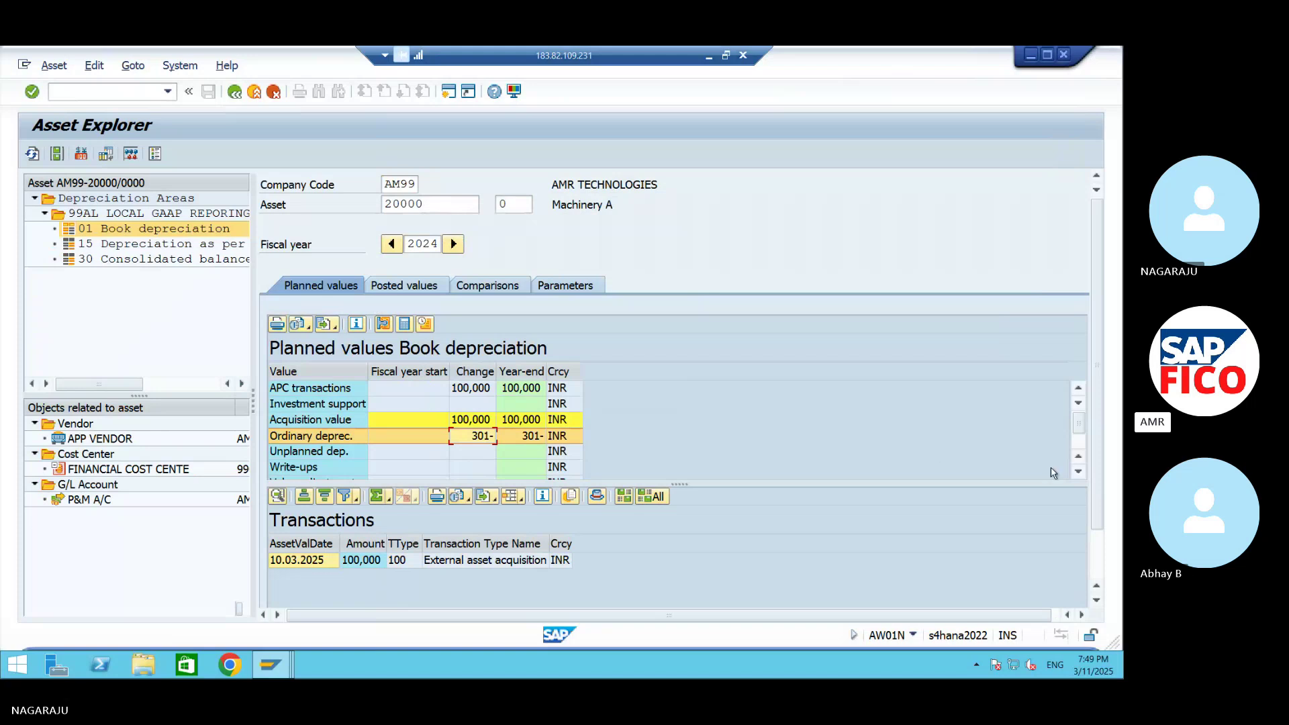
pyautogui.click(1077, 471)
pyautogui.click(1077, 473)
pyautogui.click(1078, 474)
pyautogui.click(472, 451)
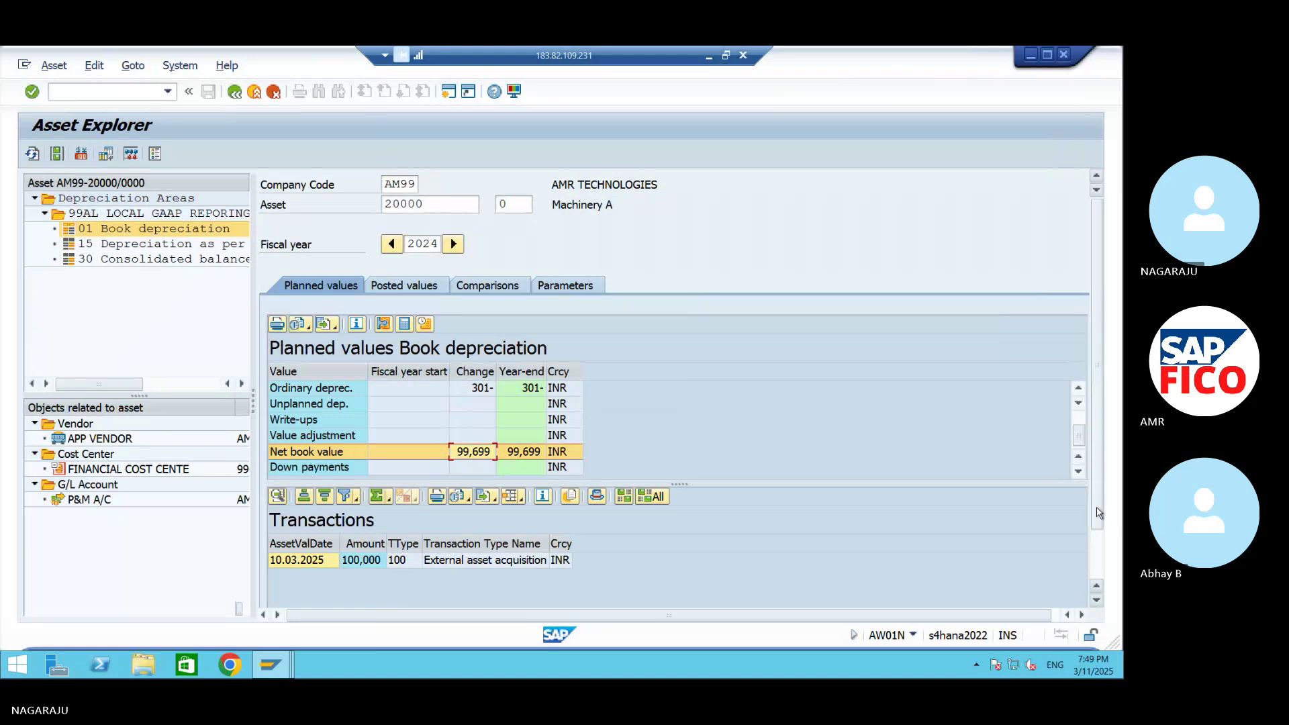
# - Display the posted book depreciation values of Machinery A for 2024
pyautogui.scroll(-3, 1096, 594)
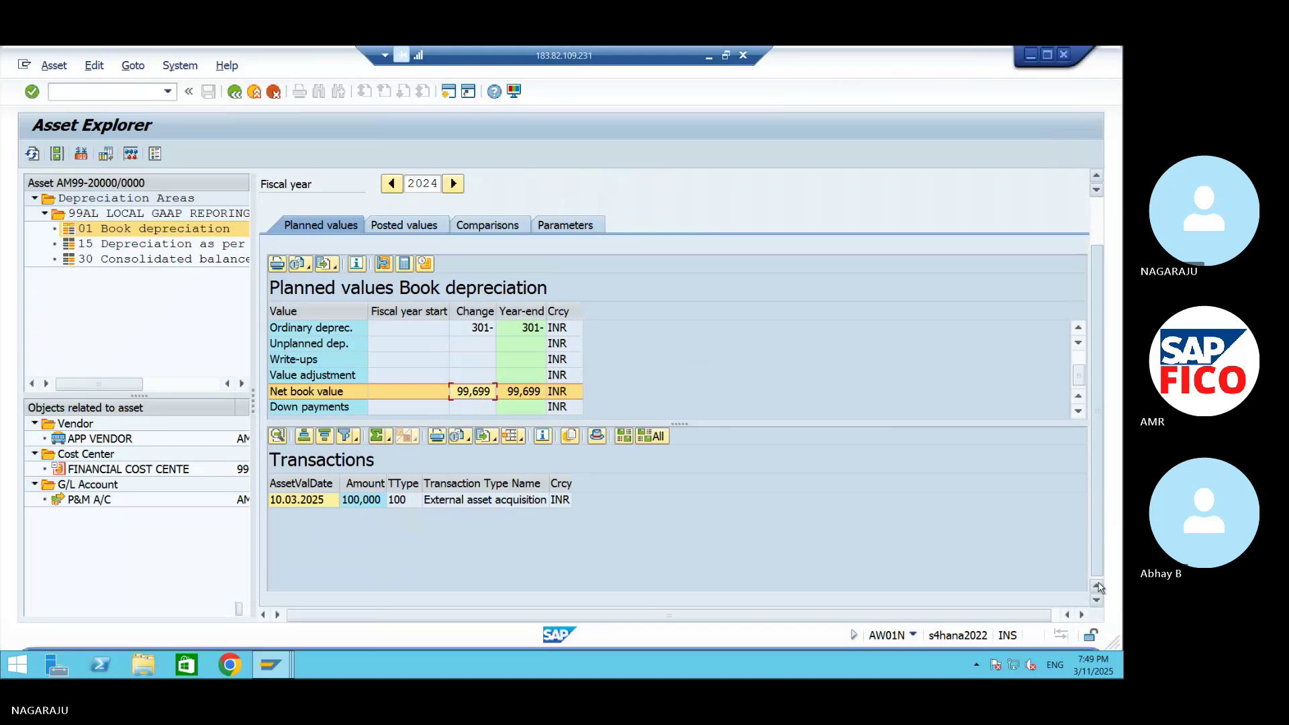
pyautogui.click(1096, 585)
pyautogui.click(1096, 585)
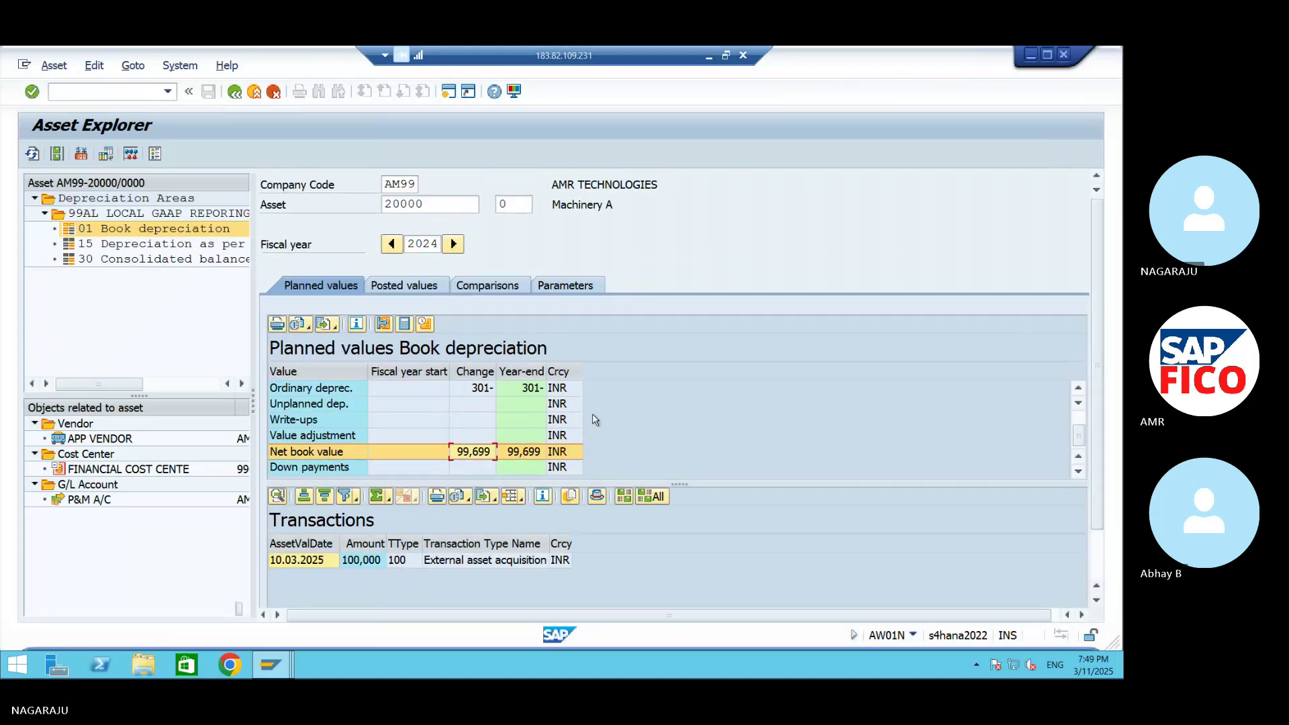
pyautogui.click(1078, 390)
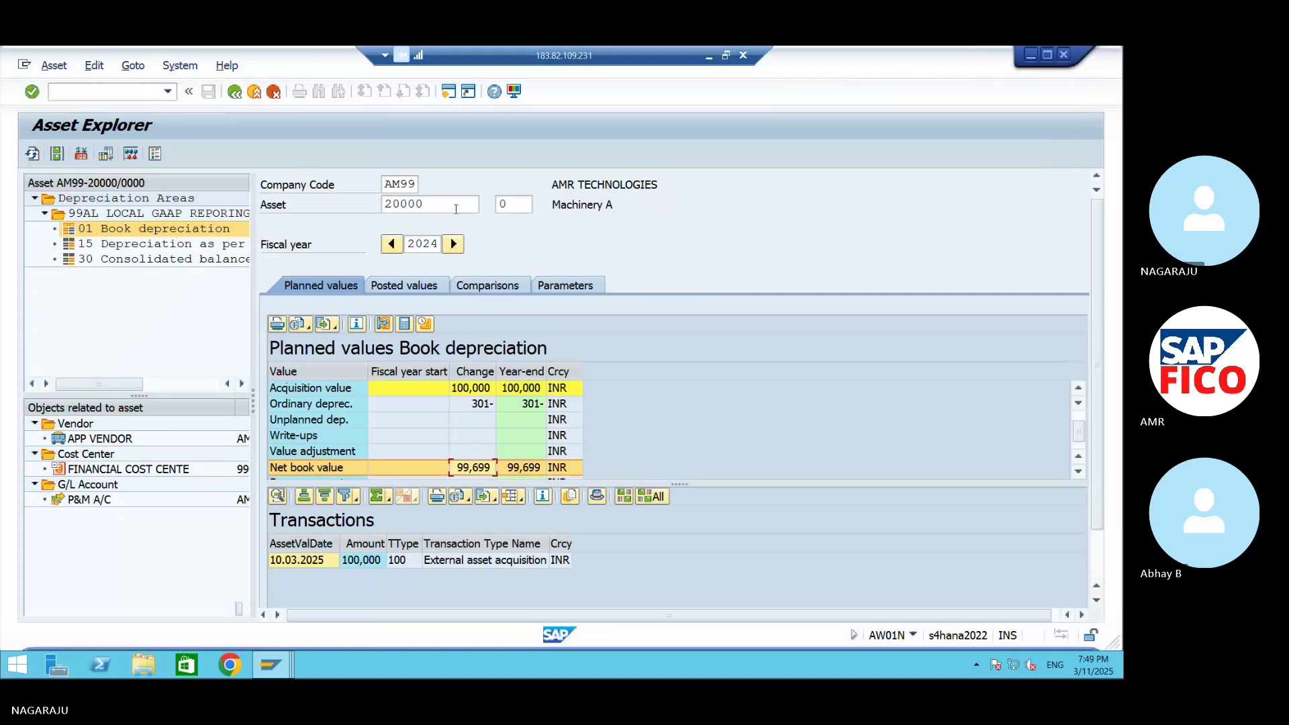
pyautogui.click(431, 284)
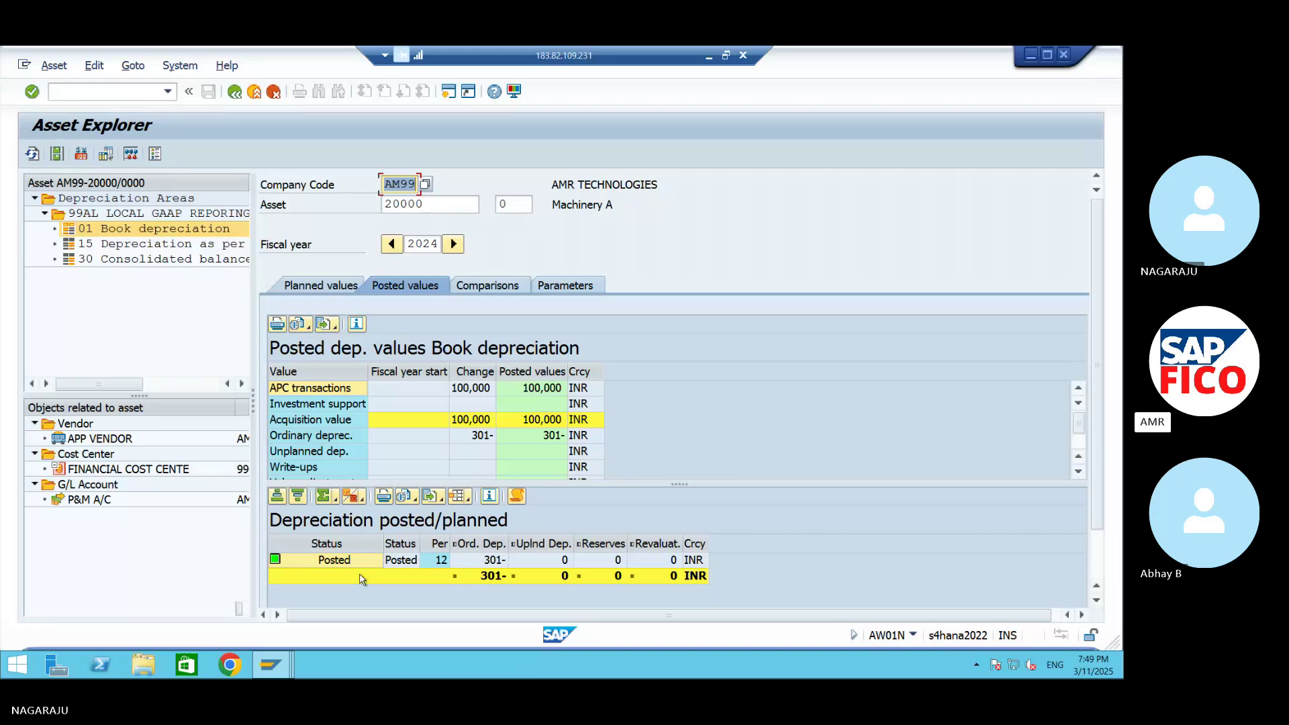
# - Display Machinery B, asset 20001, and check its posted values and planned values for 2024
pyautogui.doubleClick(430, 204)
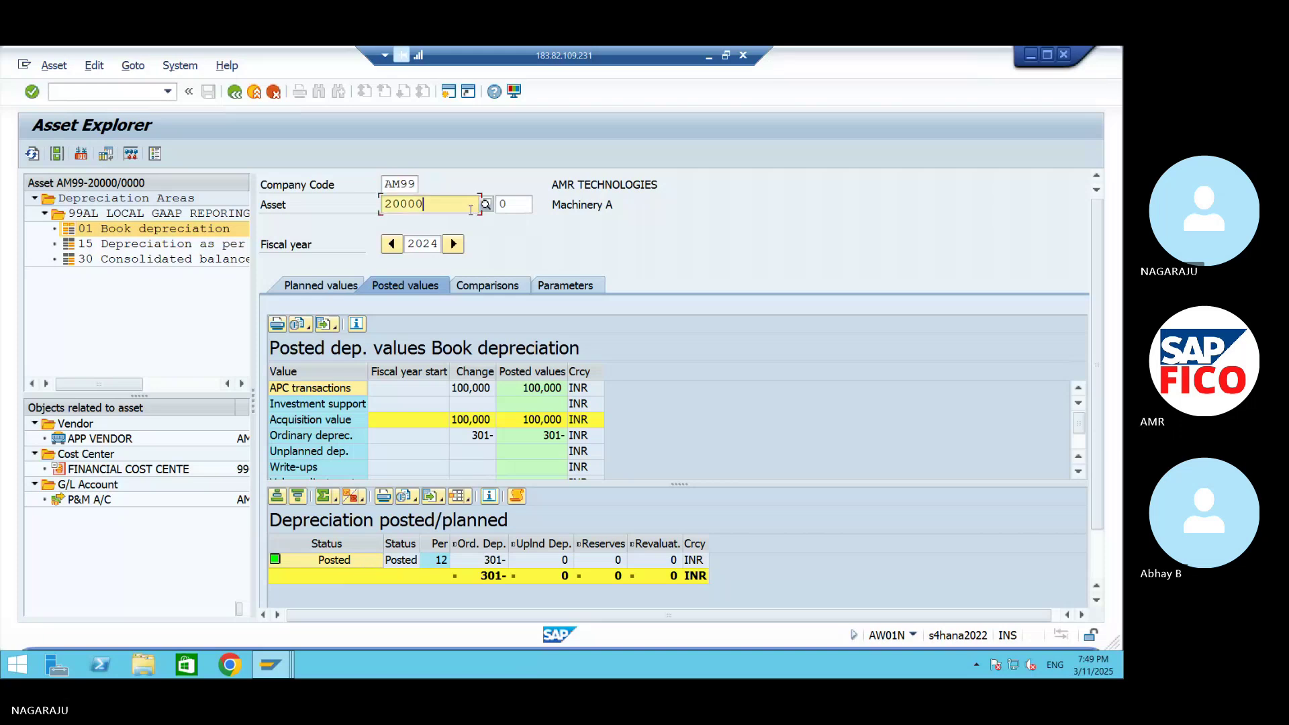
pyautogui.press('F4')
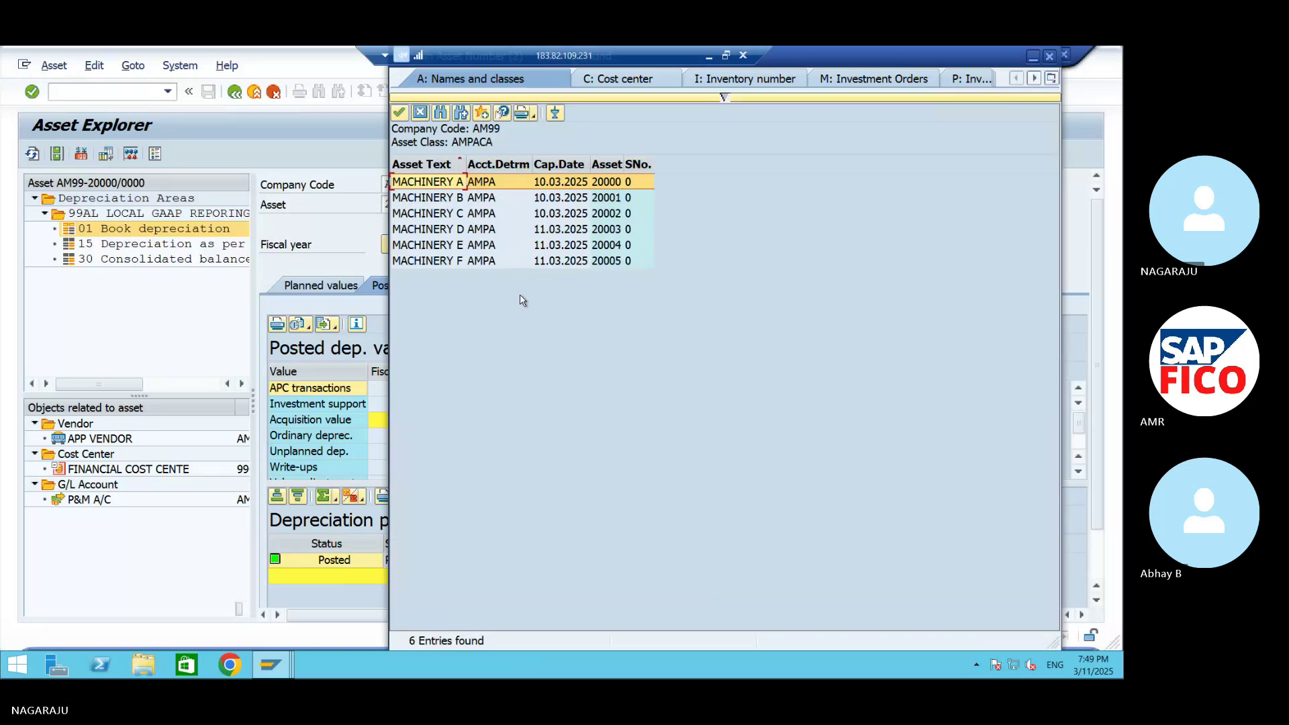
pyautogui.click(498, 197)
pyautogui.click(398, 113)
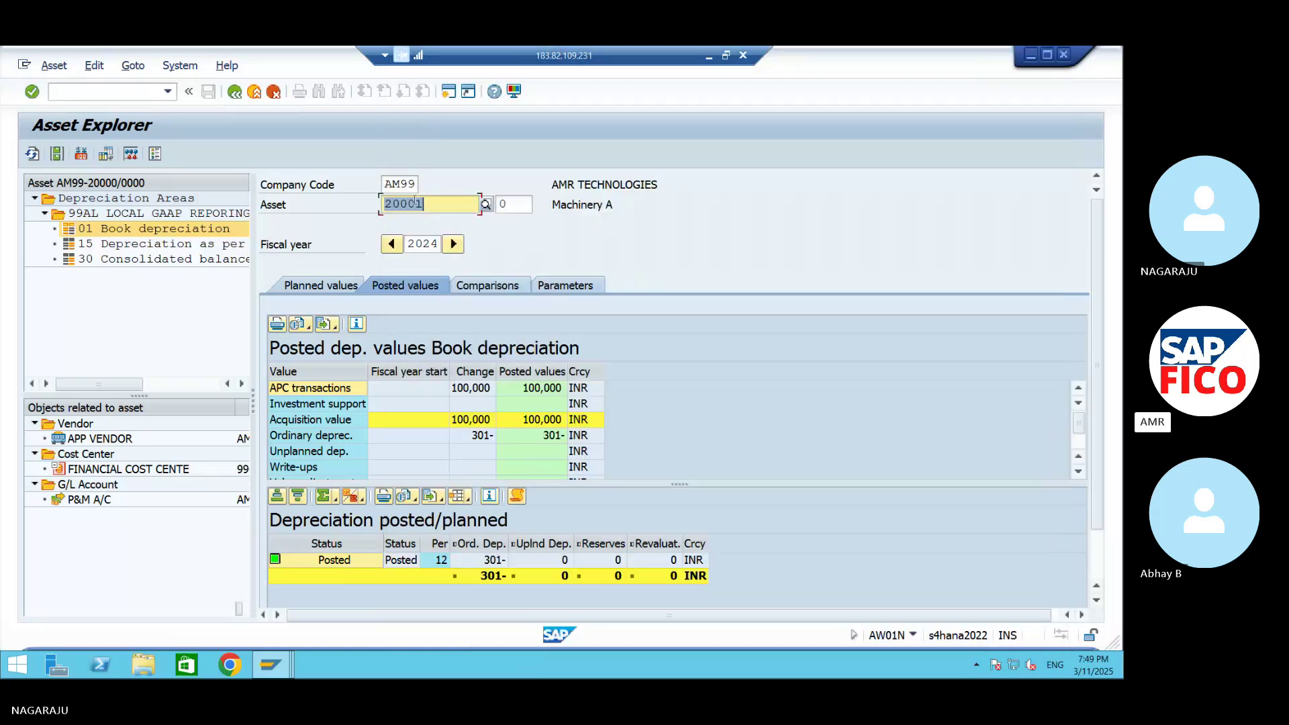
pyautogui.click(452, 244)
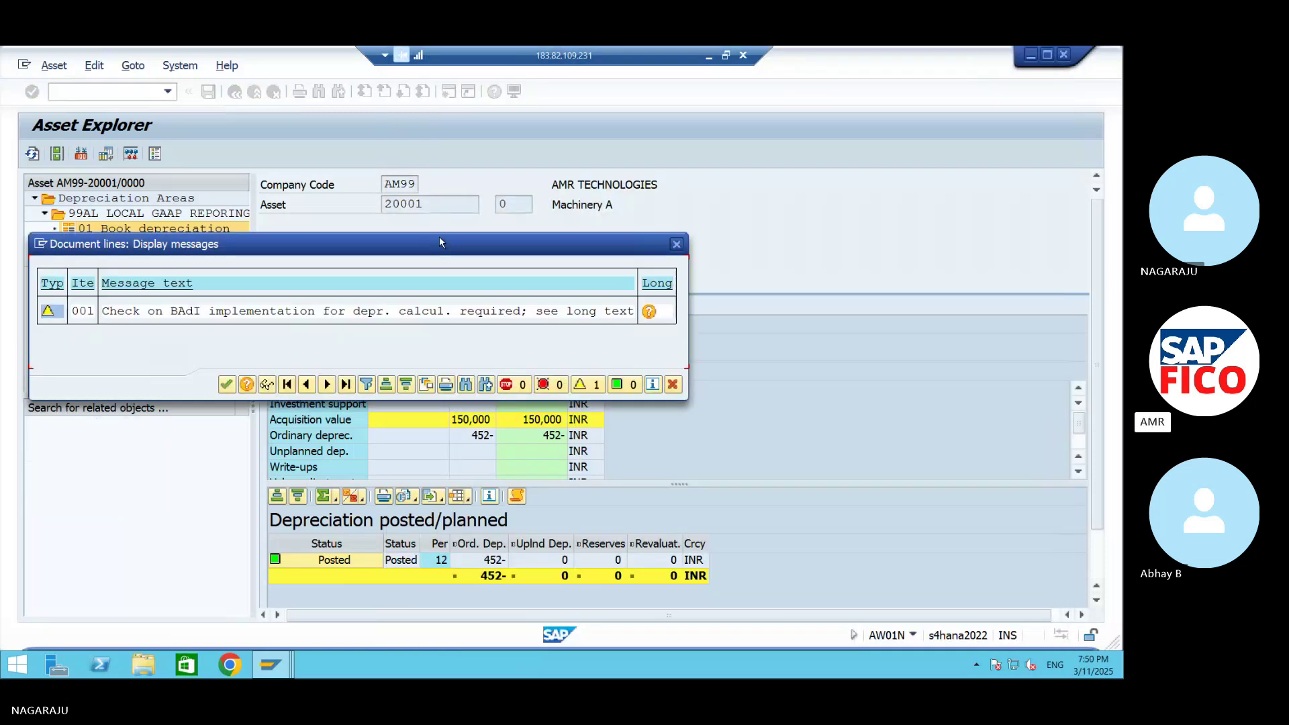
pyautogui.click(227, 384)
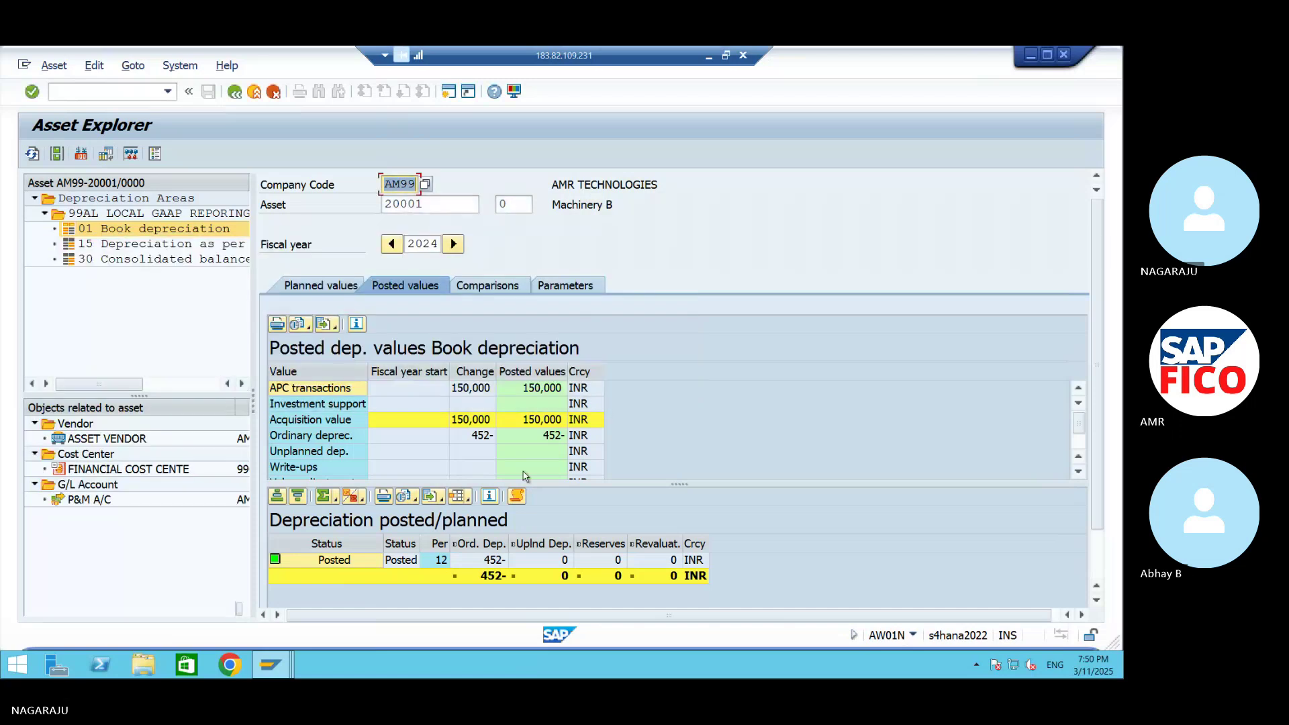
pyautogui.click(339, 286)
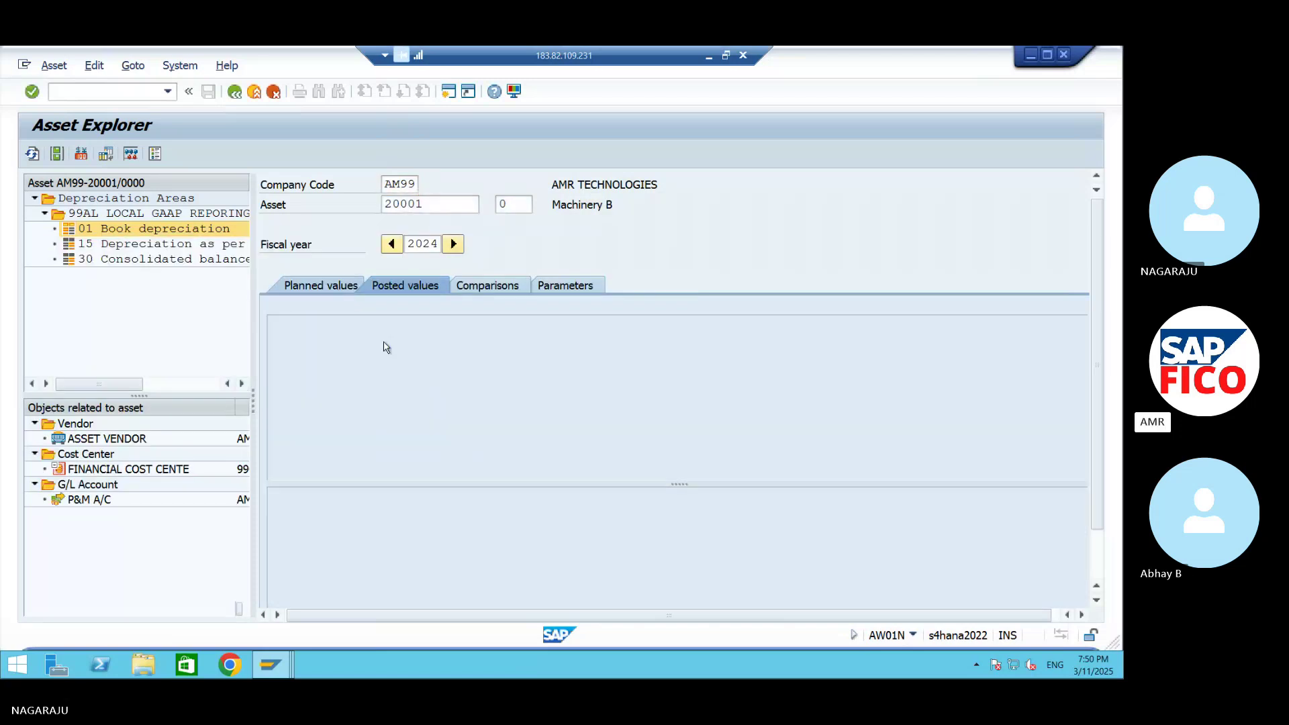
# - Leave Asset Explorer and open the document display transaction FB03
pyautogui.click(145, 92)
pyautogui.write('/')
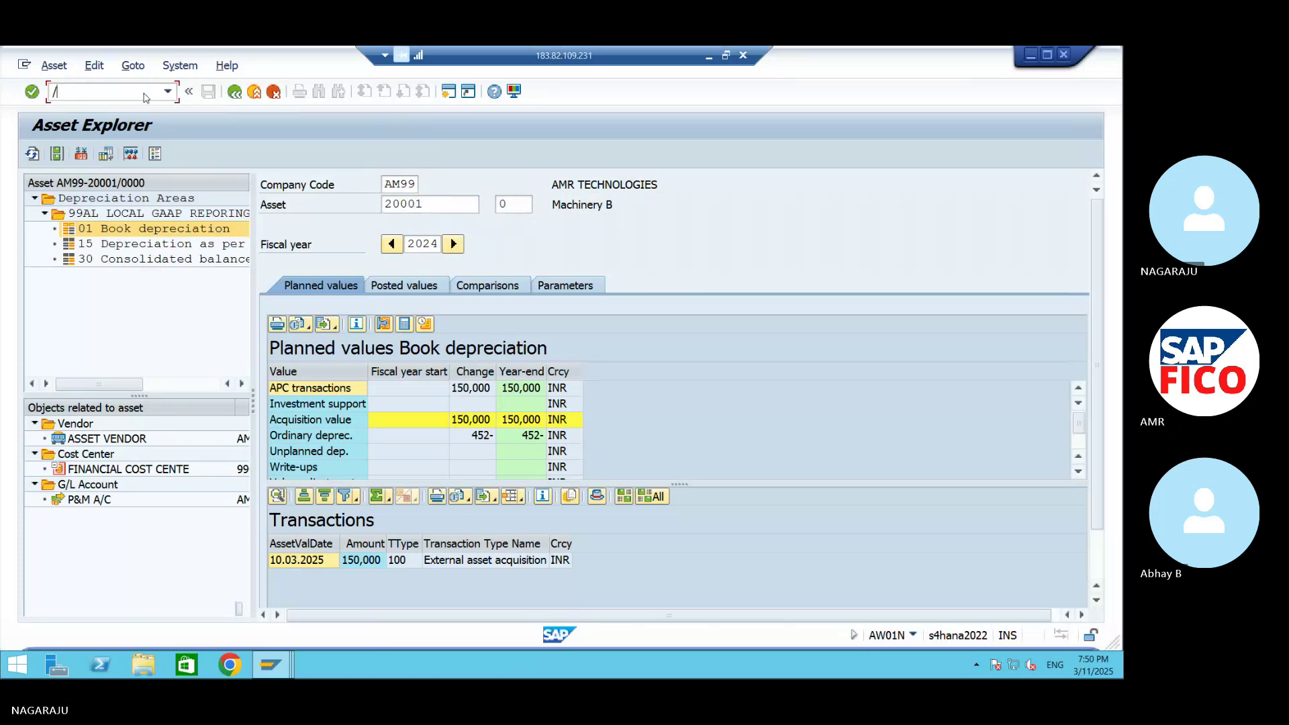
pyautogui.write('NFB03')
pyautogui.press('Return')
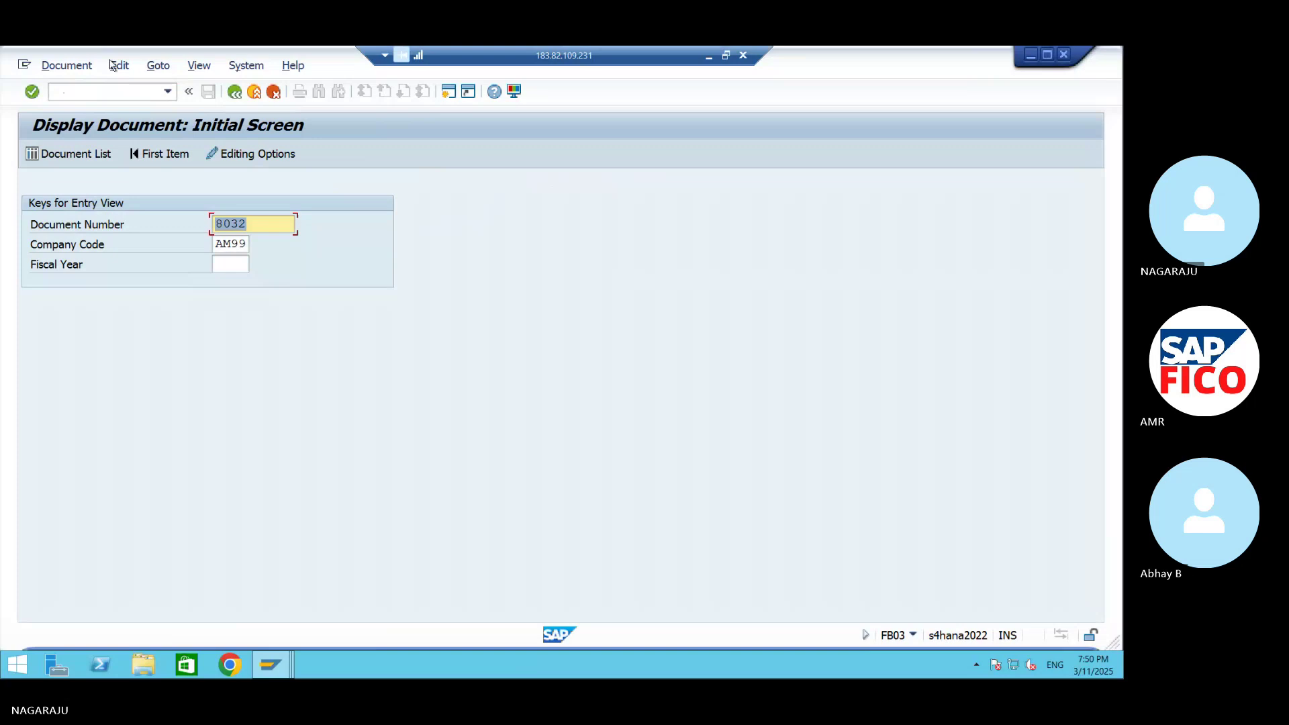
pyautogui.press('BackSpace')
pyautogui.click(225, 263)
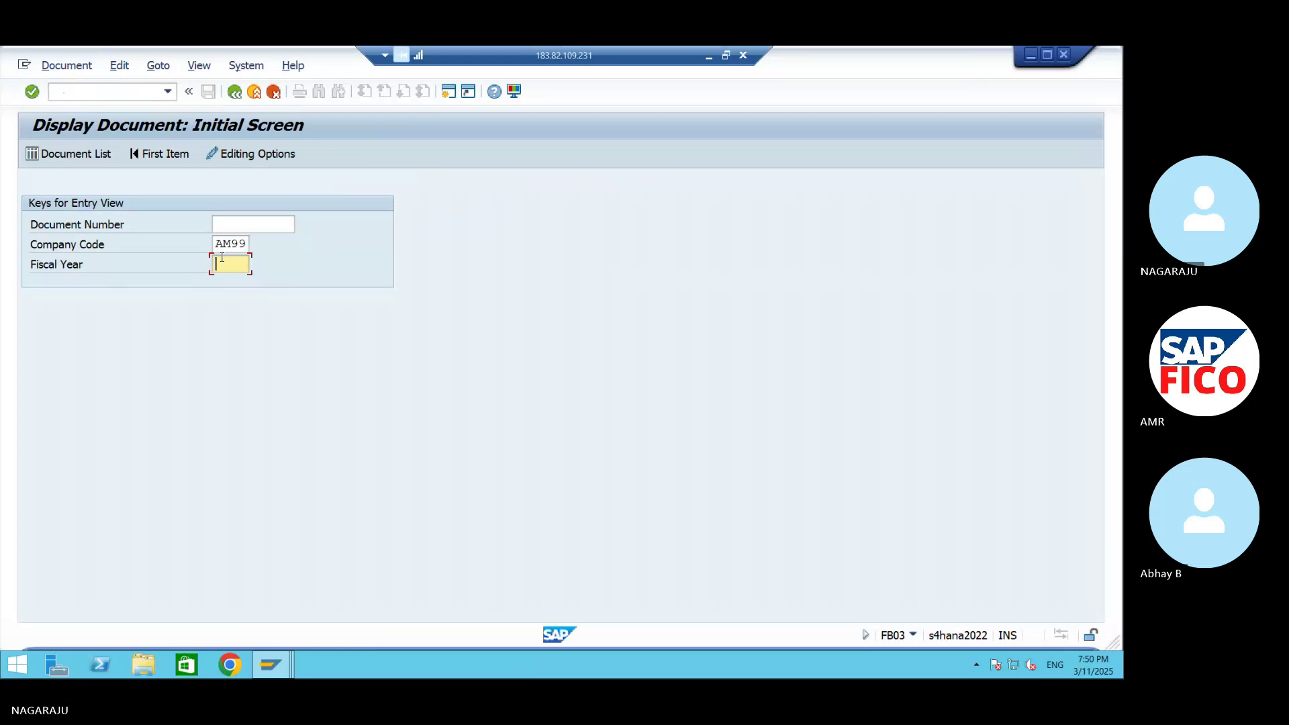
pyautogui.write('202')
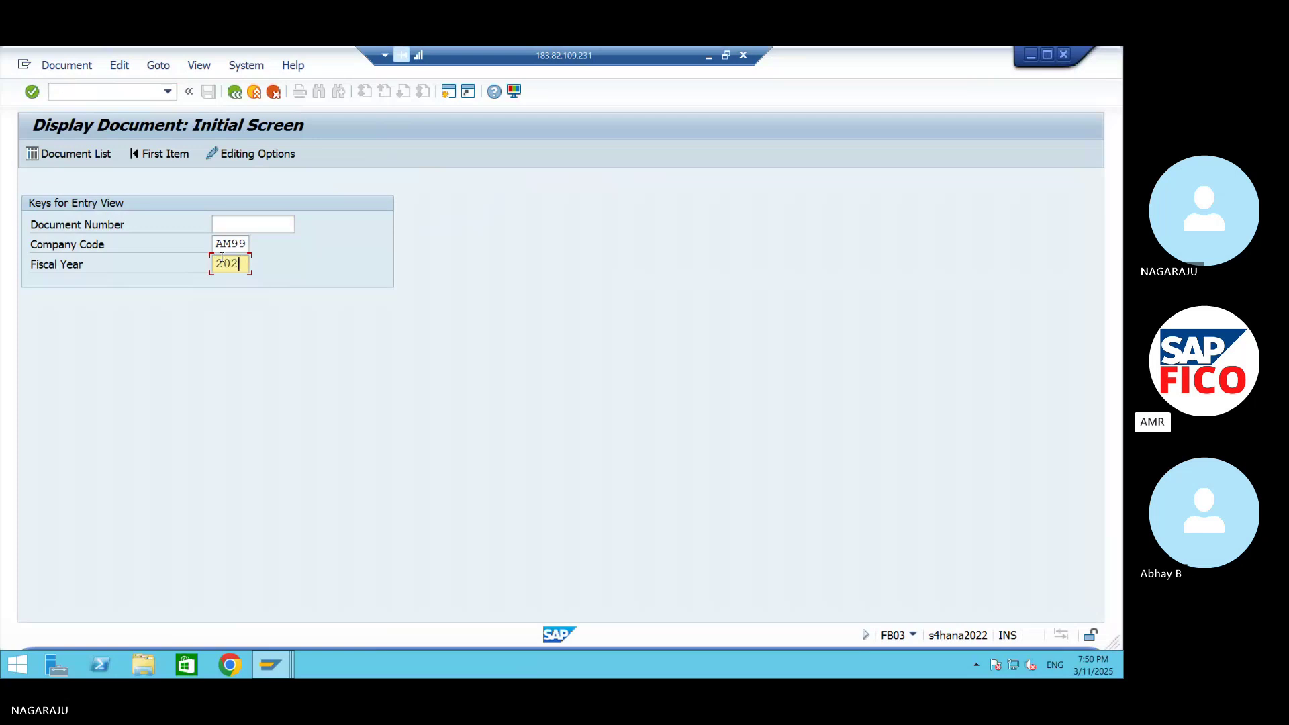
pyautogui.write('4')
pyautogui.press('BackSpace')
pyautogui.press('BackSpace')
pyautogui.press('BackSpace')
pyautogui.press('BackSpace')
# - Restart FB03, clear the proposed document number and open the document list selection for company code AM99
pyautogui.click(105, 89)
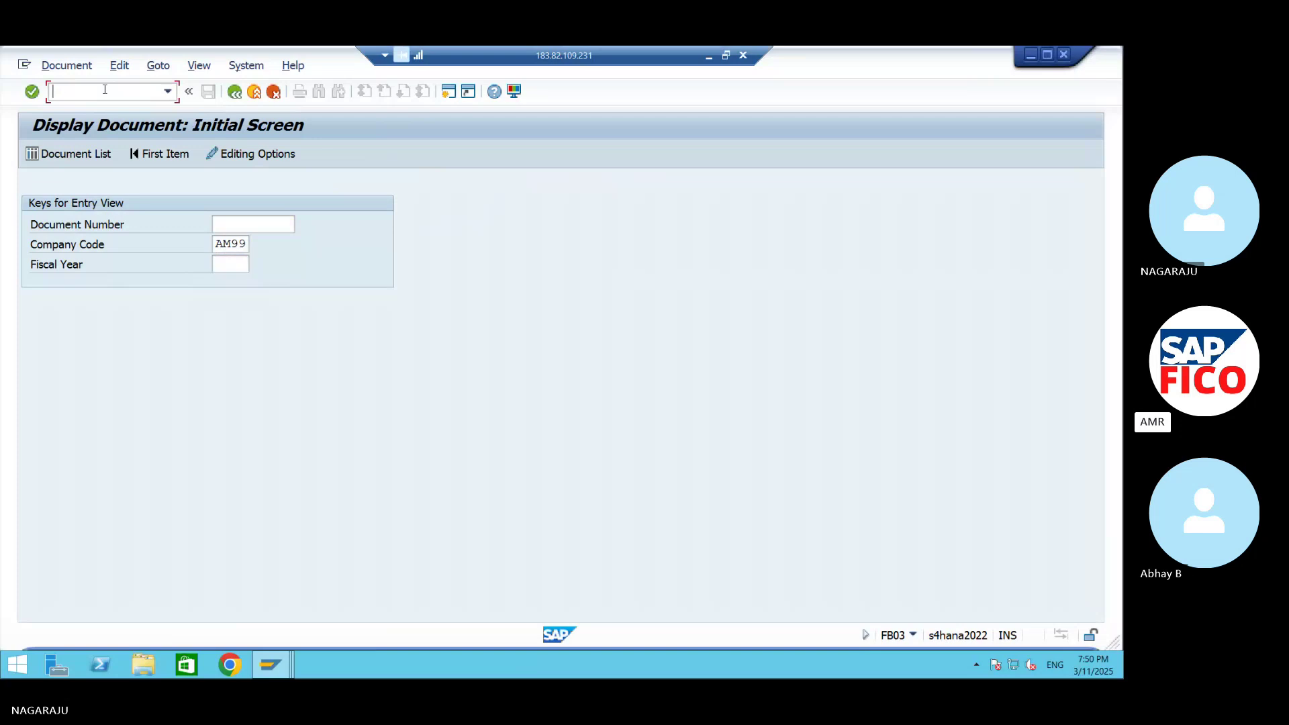
pyautogui.click(167, 91)
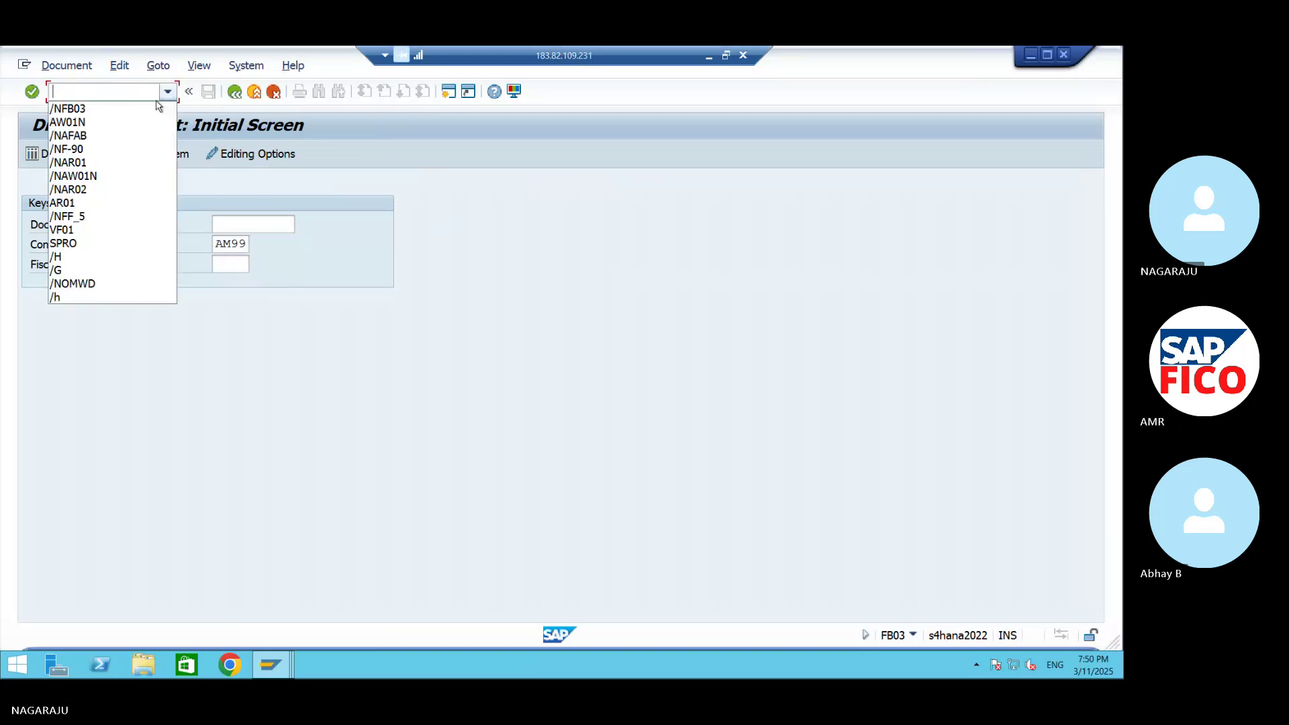
pyautogui.click(109, 110)
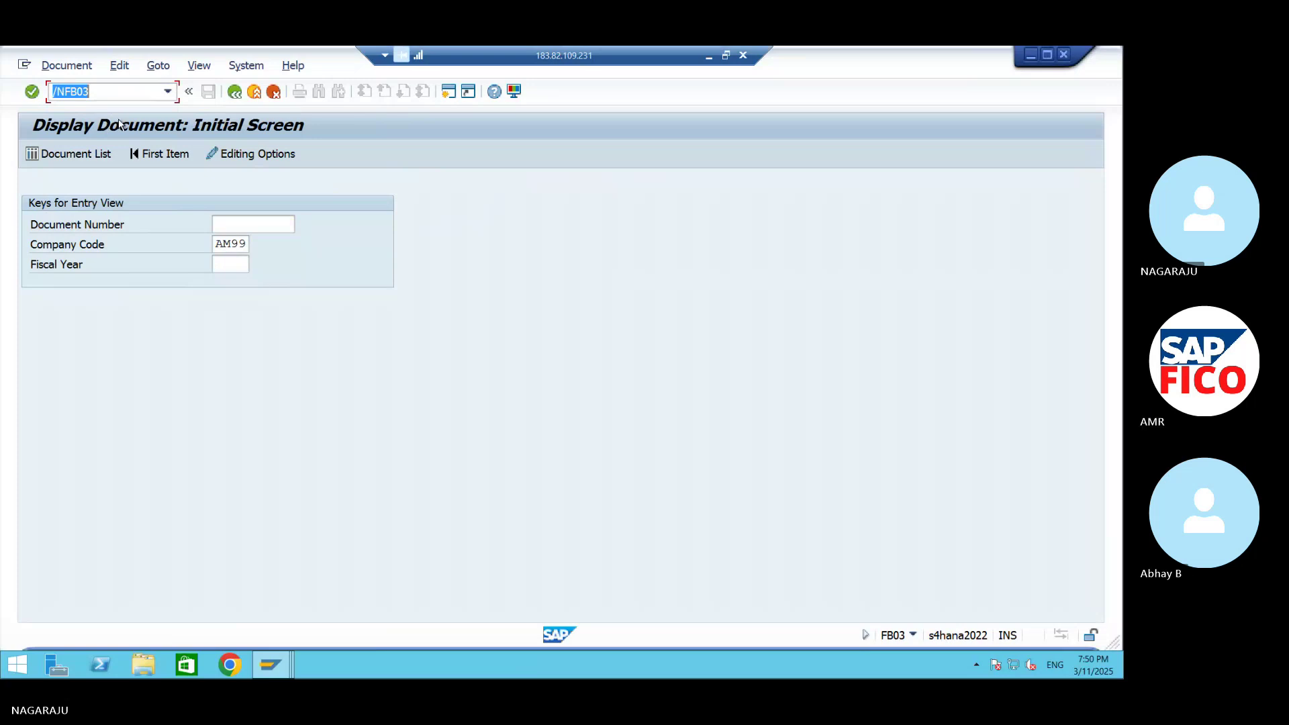
pyautogui.press('Return')
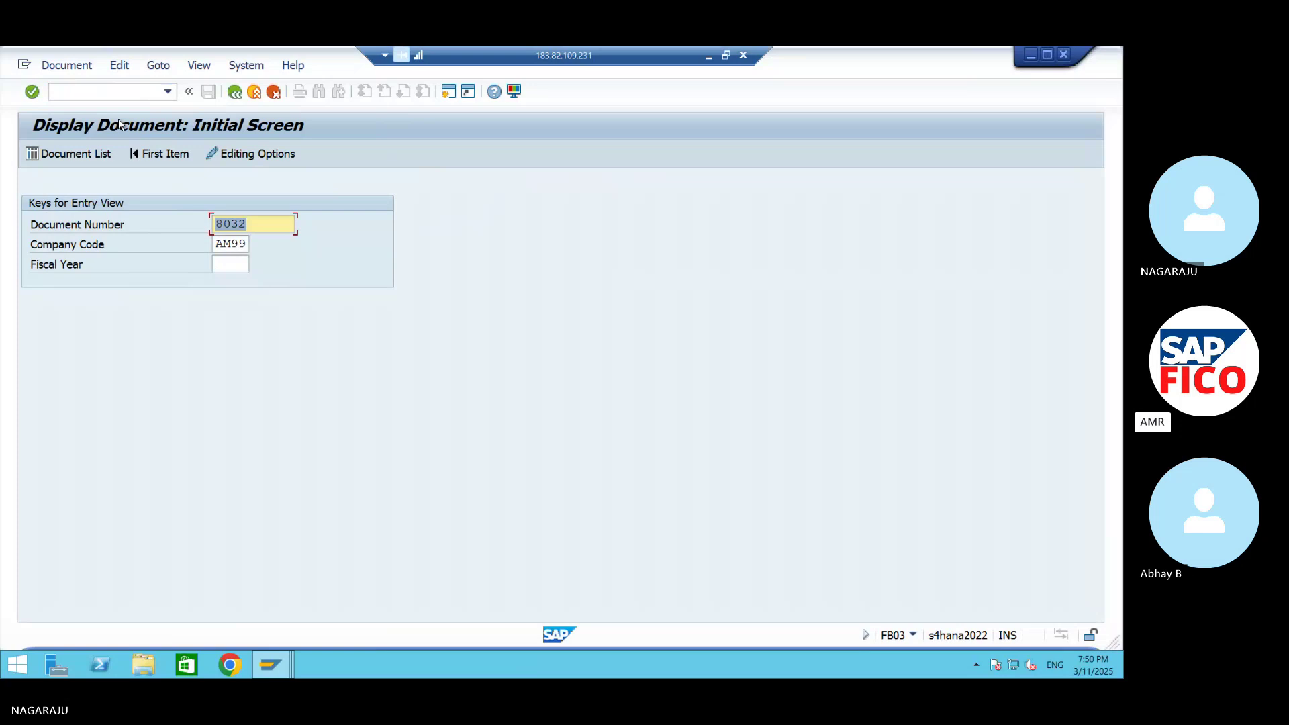
pyautogui.press('Delete')
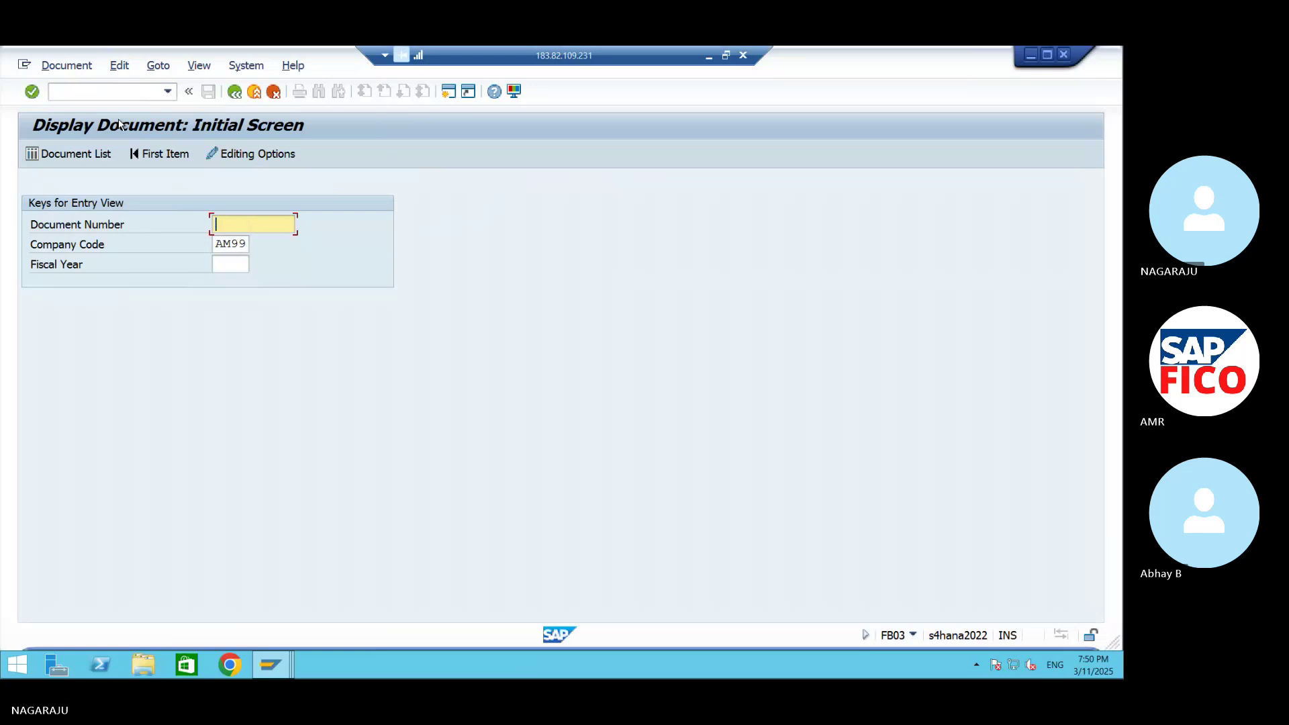
pyautogui.click(68, 153)
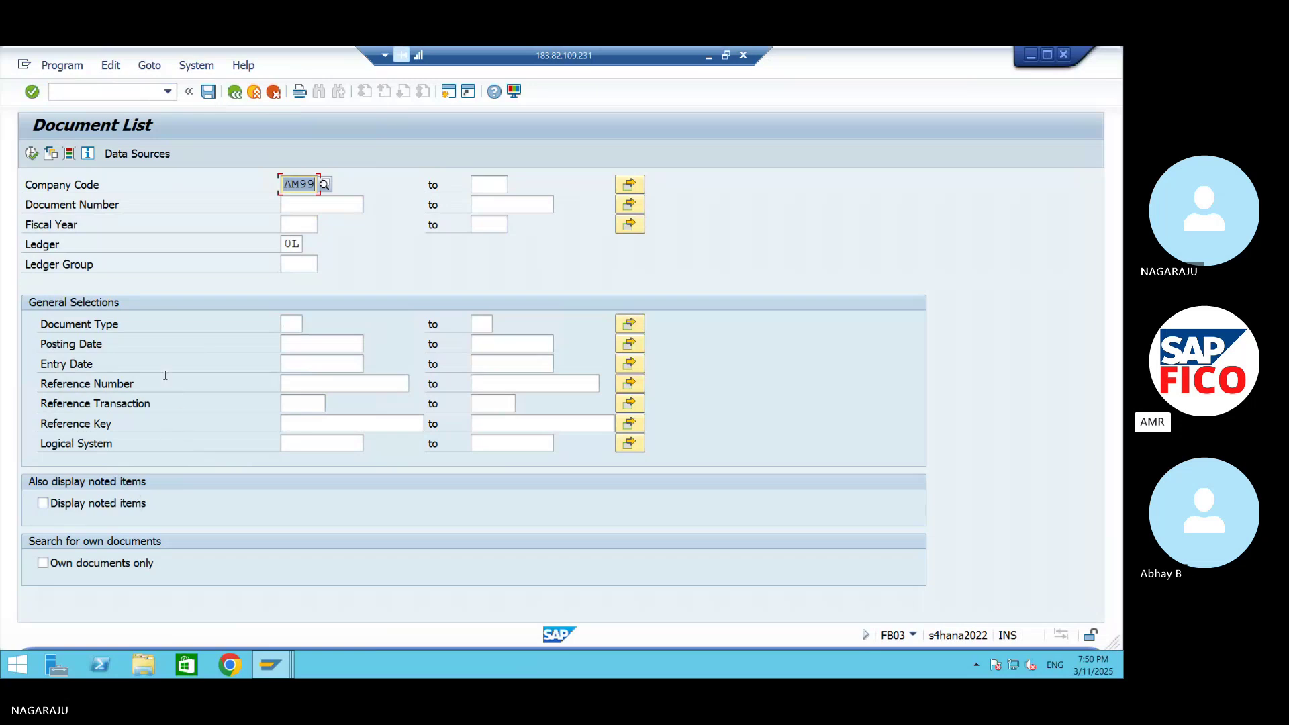
# - List the company code's documents of type AF, Depreciation Postings, and open the period 12 document
pyautogui.click(288, 323)
pyautogui.write('AF')
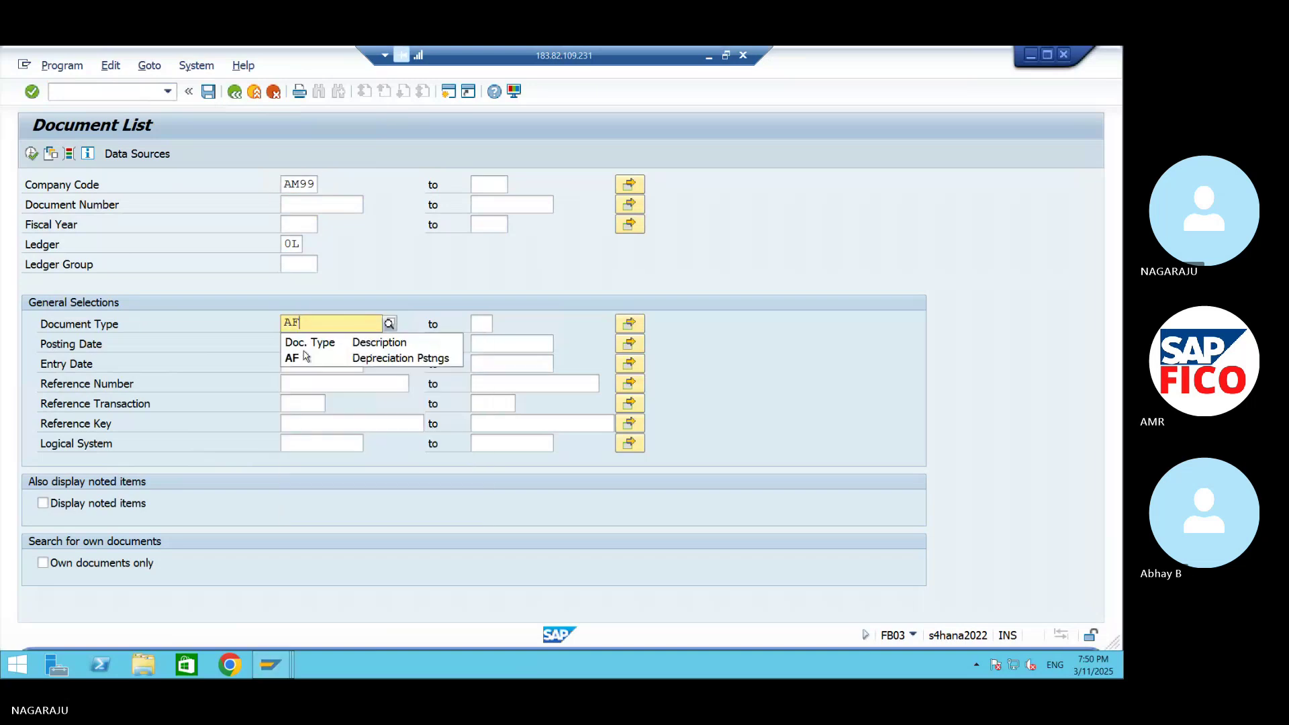
pyautogui.click(305, 356)
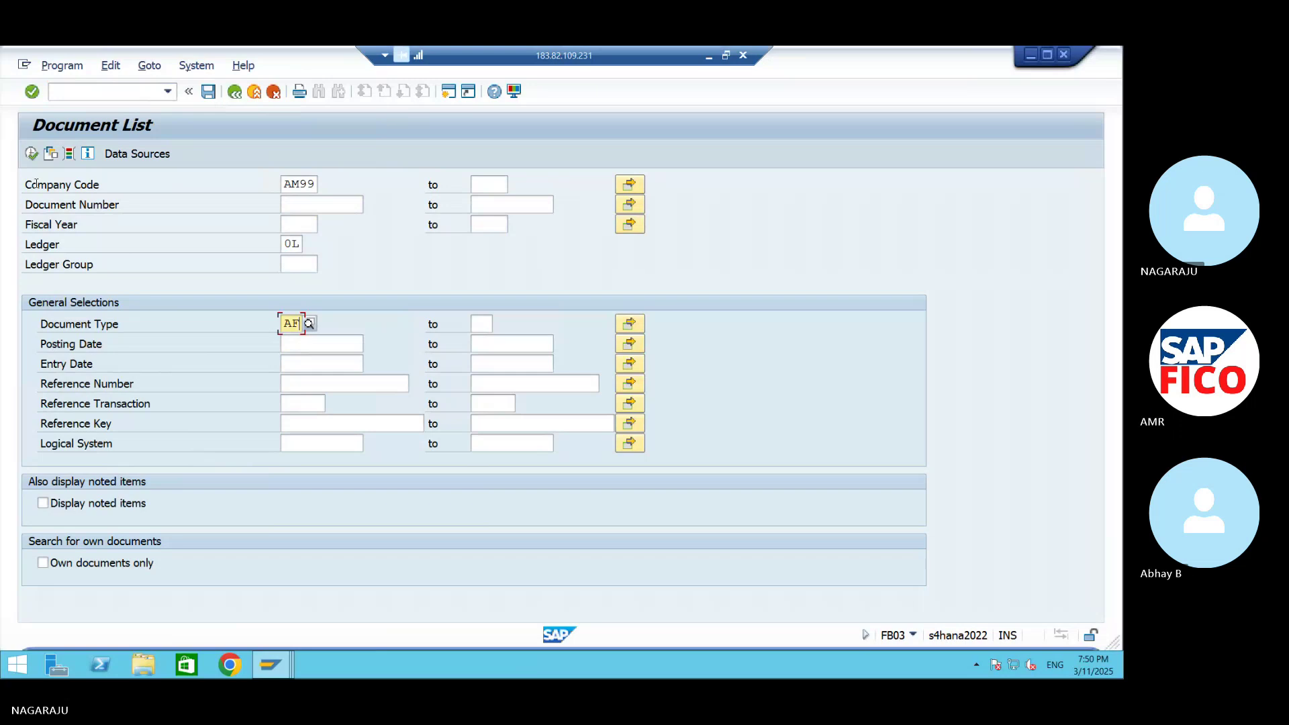
pyautogui.press('F8')
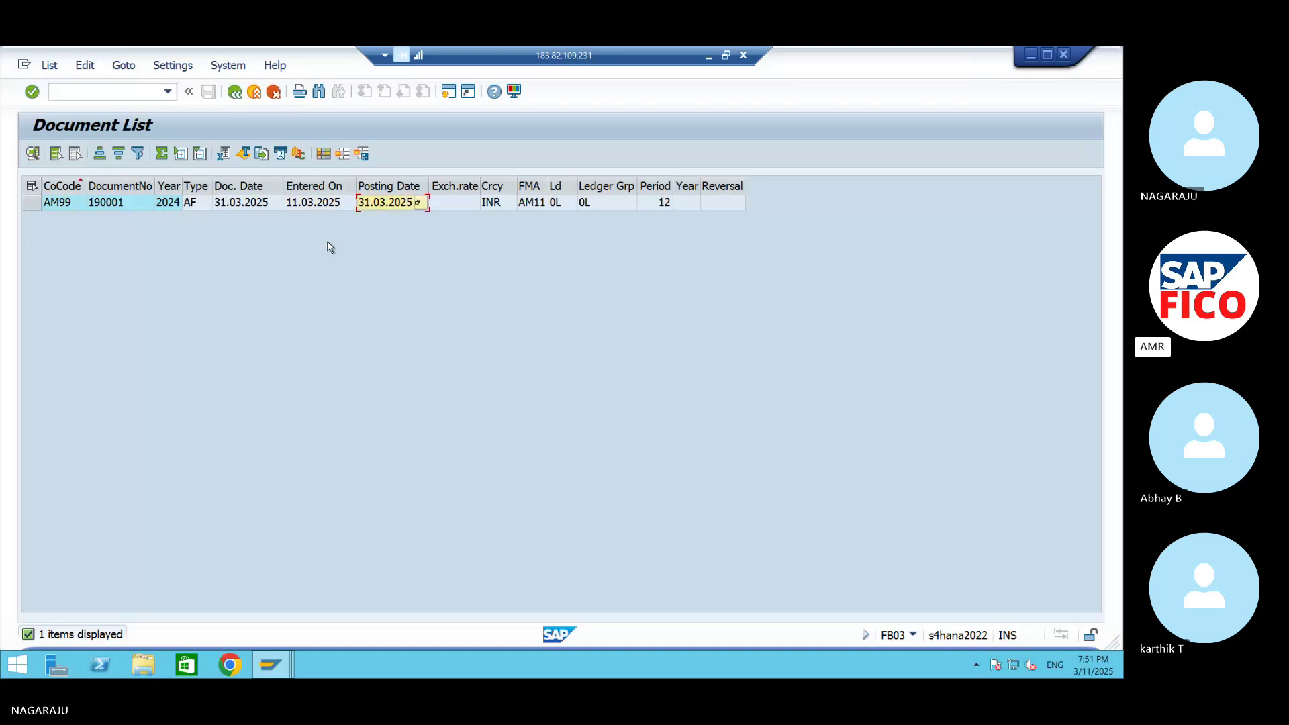
pyautogui.click(108, 203)
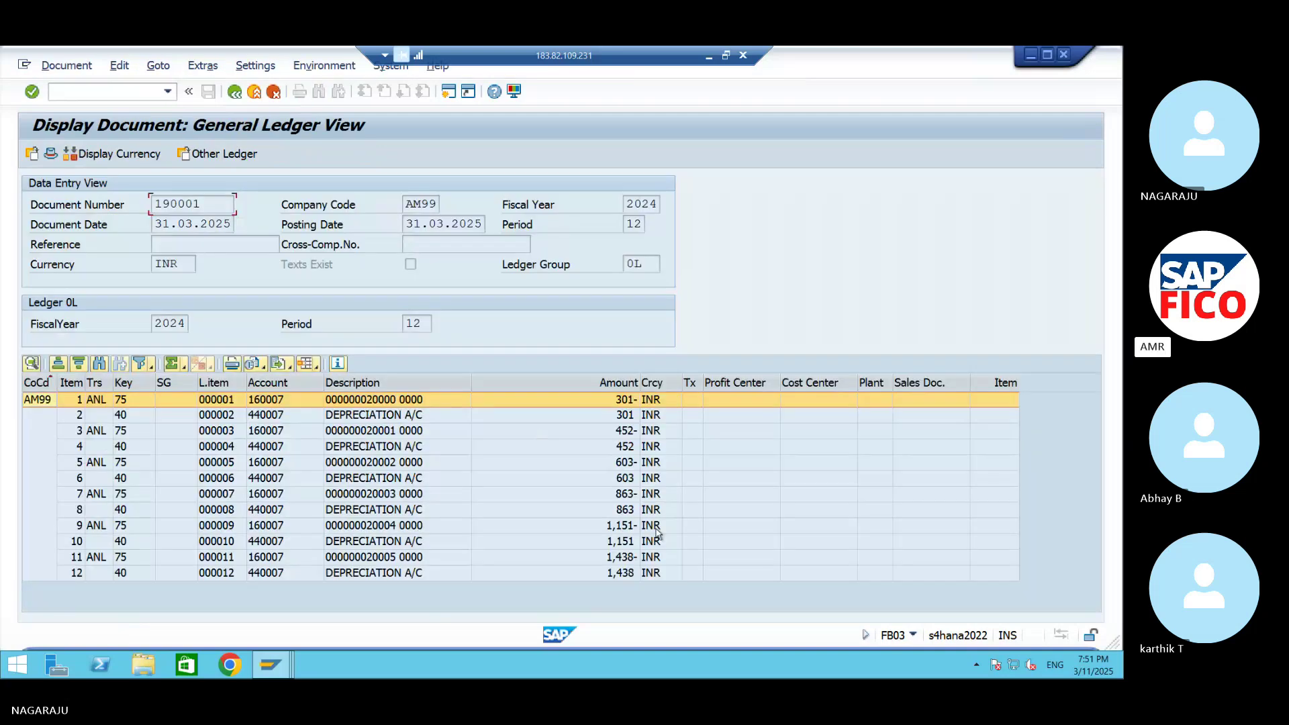
# - Examine the amounts of all line items in the depreciation document and their posting keys 40 and 75
pyautogui.click(626, 418)
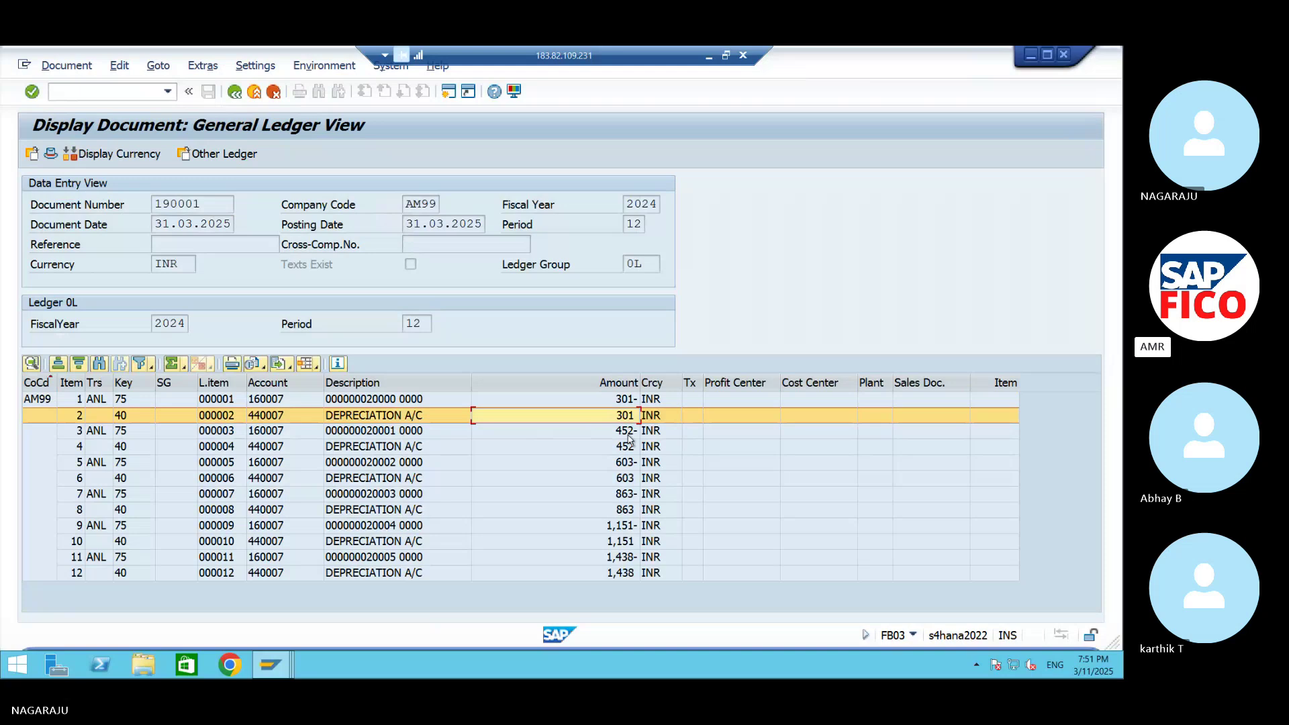
pyautogui.click(628, 433)
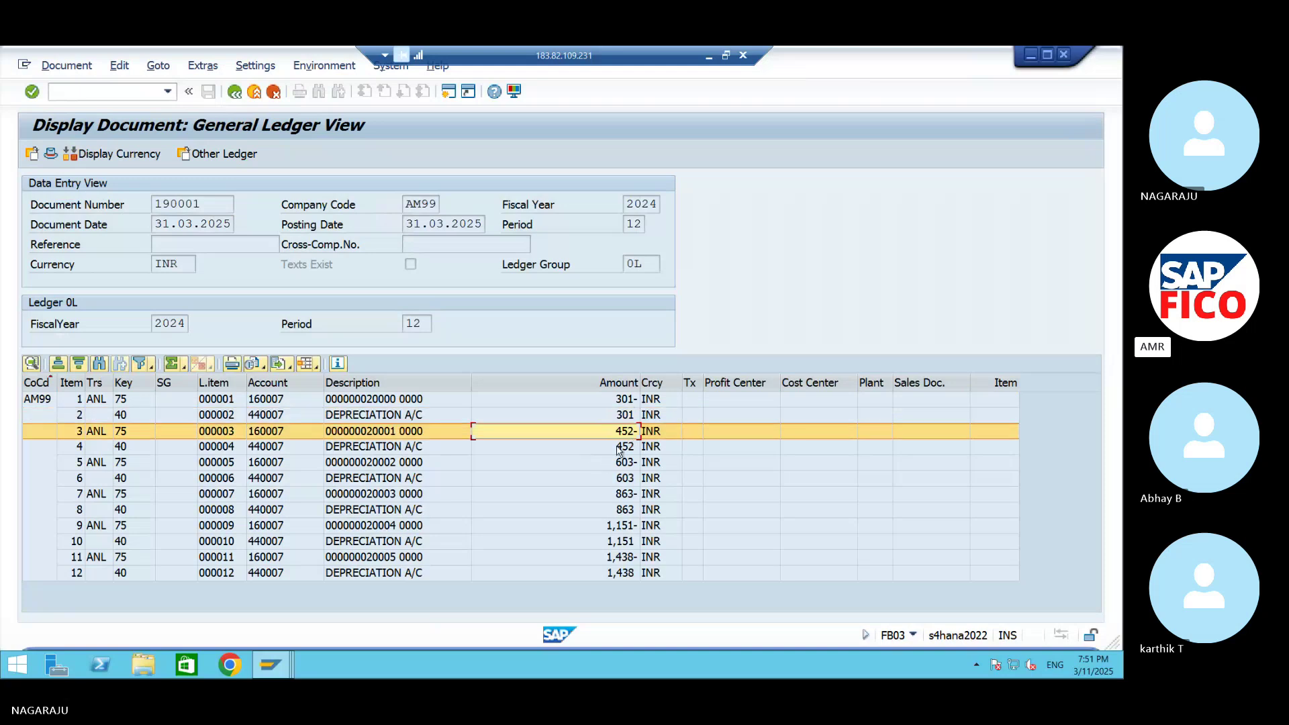
pyautogui.click(619, 448)
pyautogui.click(616, 464)
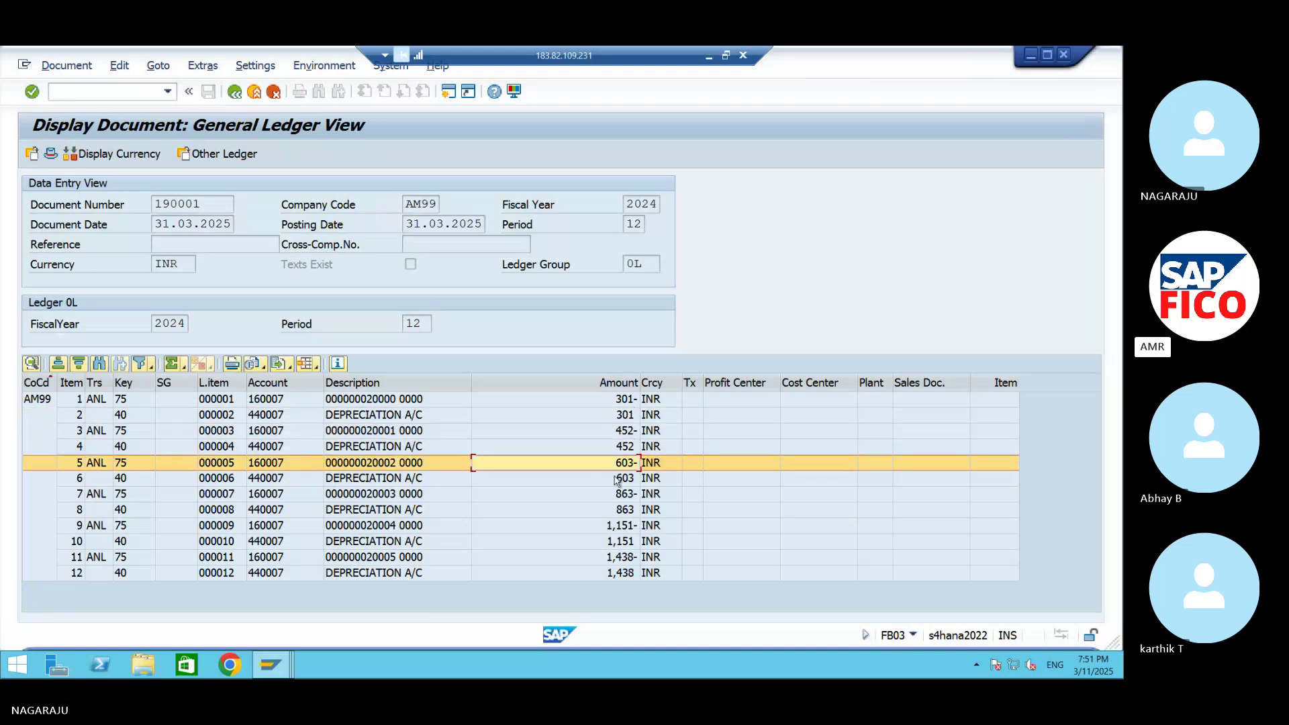
pyautogui.click(613, 480)
pyautogui.click(612, 495)
pyautogui.click(614, 510)
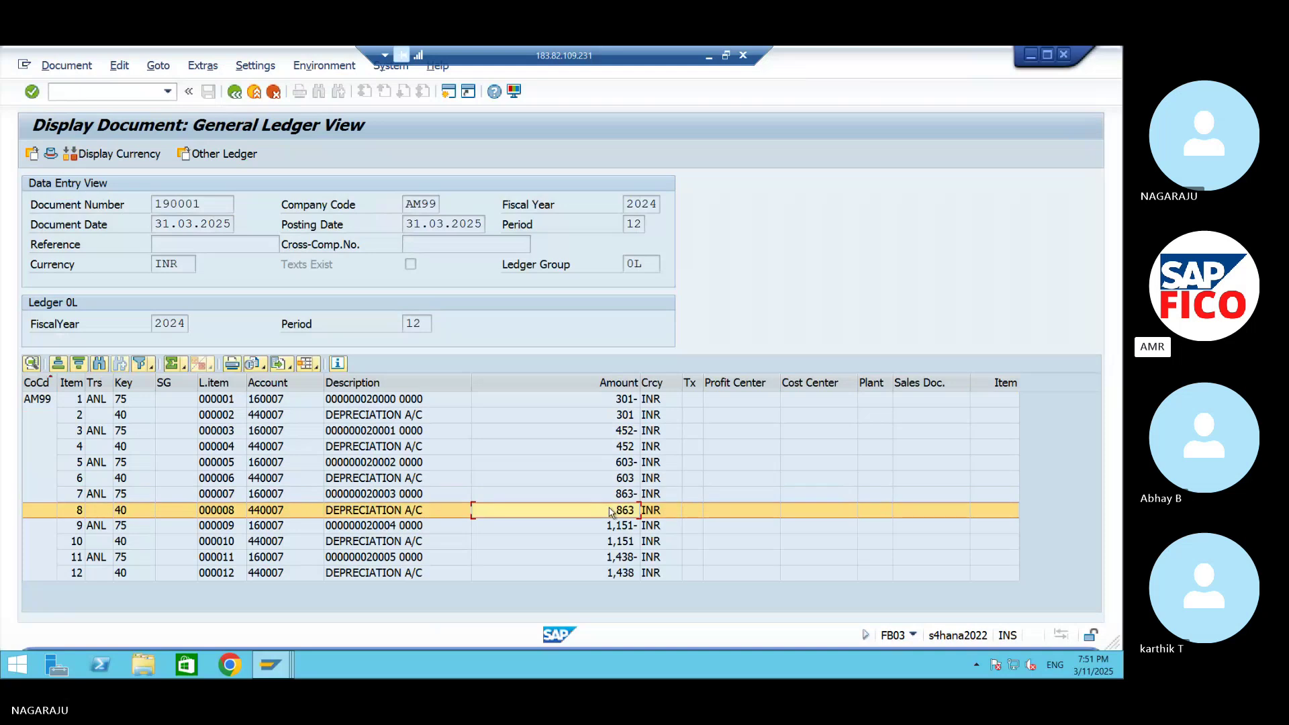
pyautogui.click(618, 525)
pyautogui.click(618, 542)
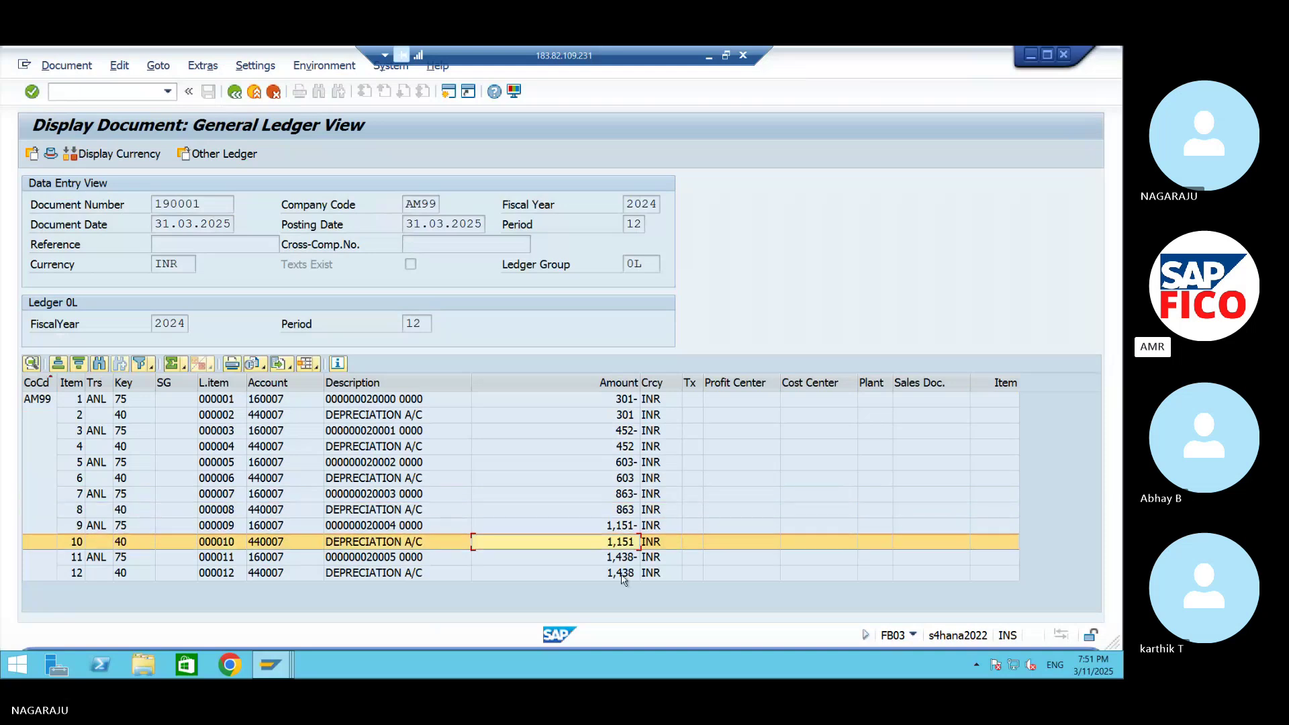
pyautogui.click(617, 558)
pyautogui.click(617, 572)
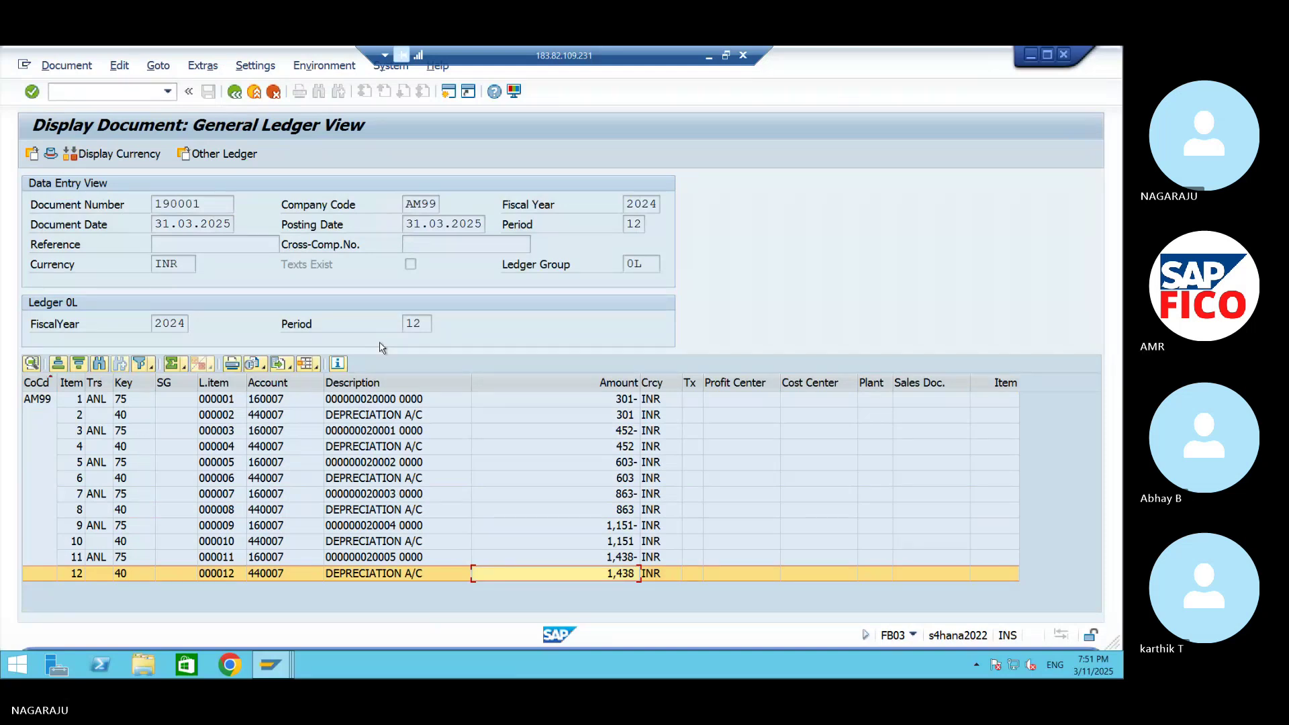
pyautogui.click(132, 478)
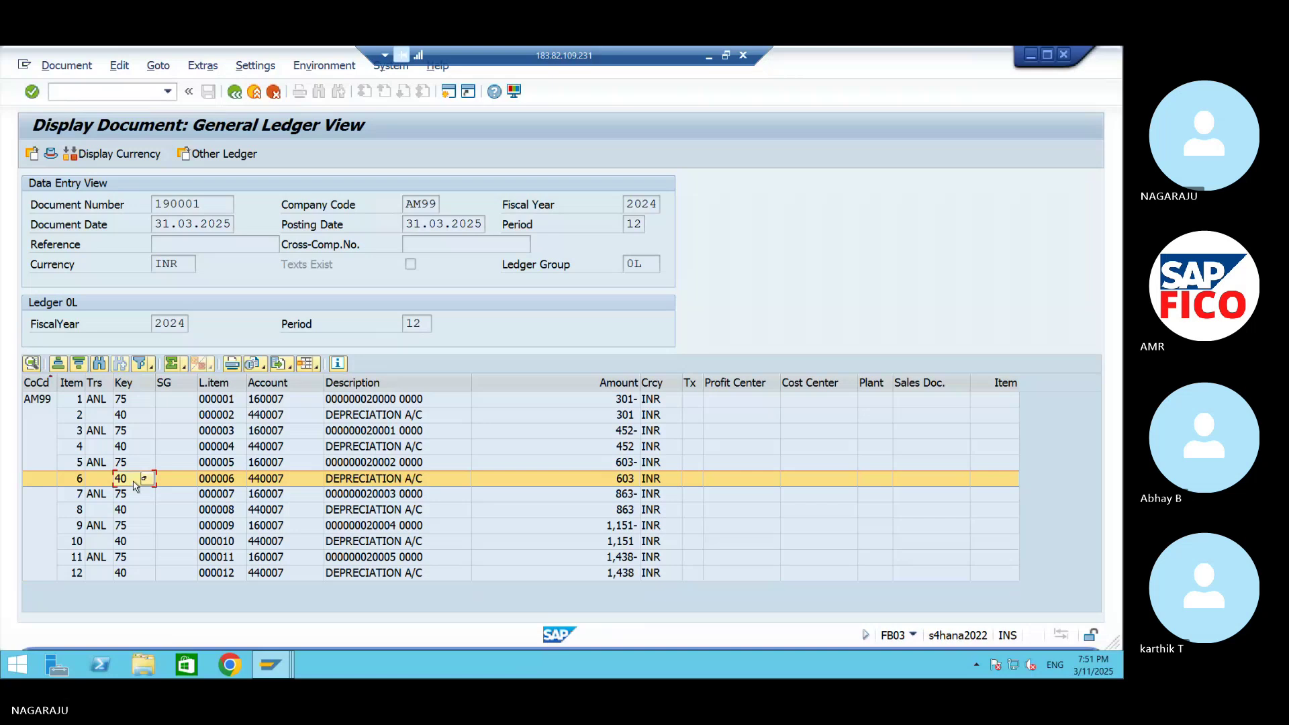
pyautogui.click(131, 463)
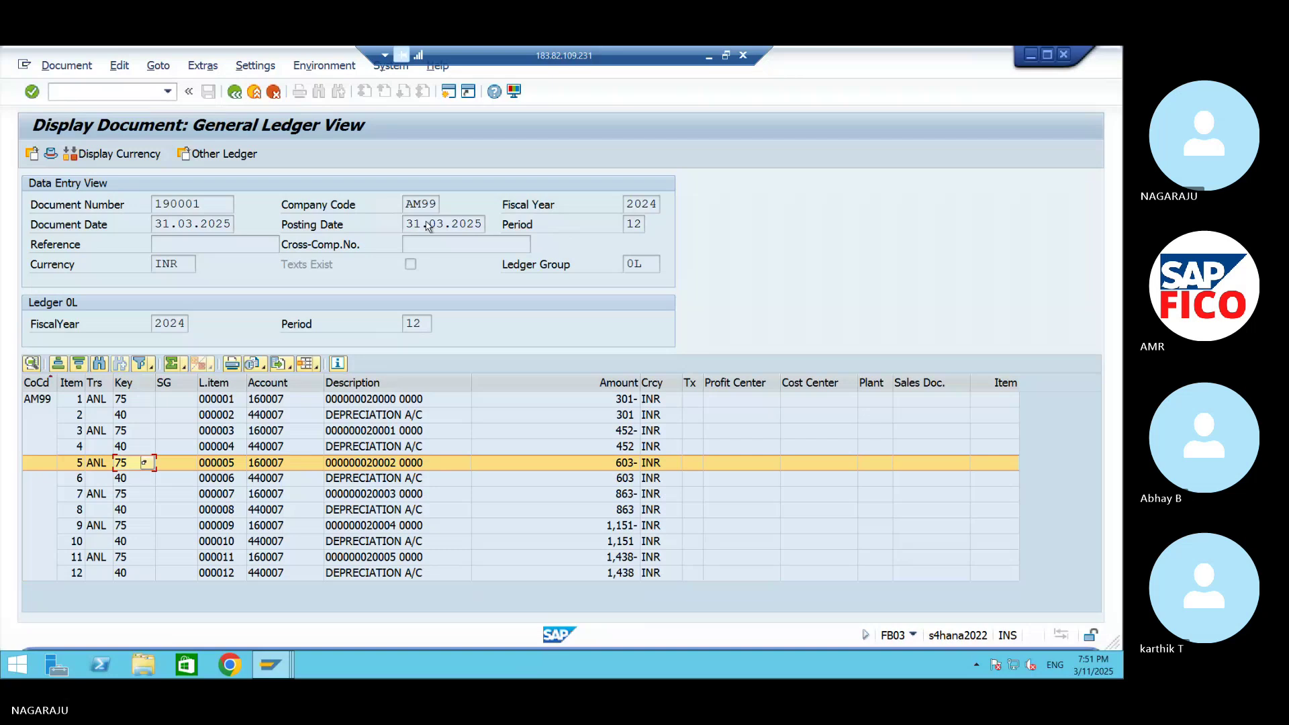
# - Leave the remote SAP session and mute the microphone in the Skype call
pyautogui.click(709, 55)
pyautogui.click(492, 565)
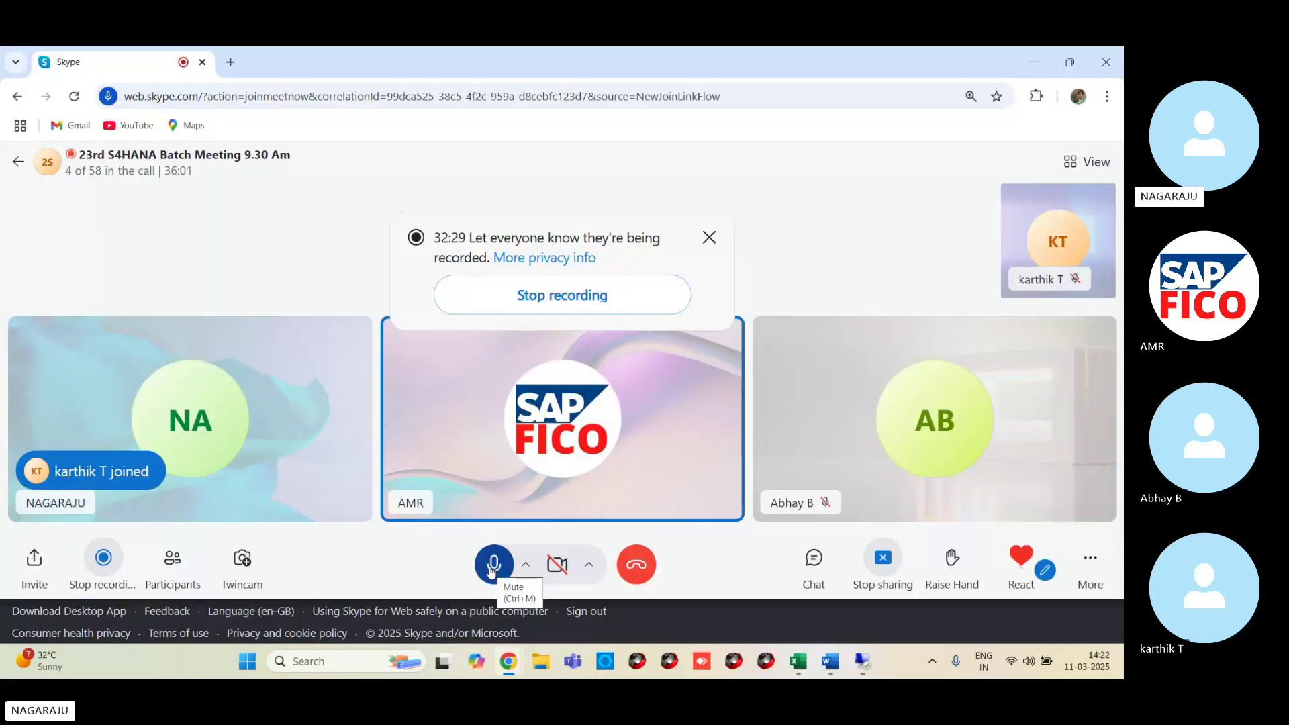
pyautogui.click(492, 568)
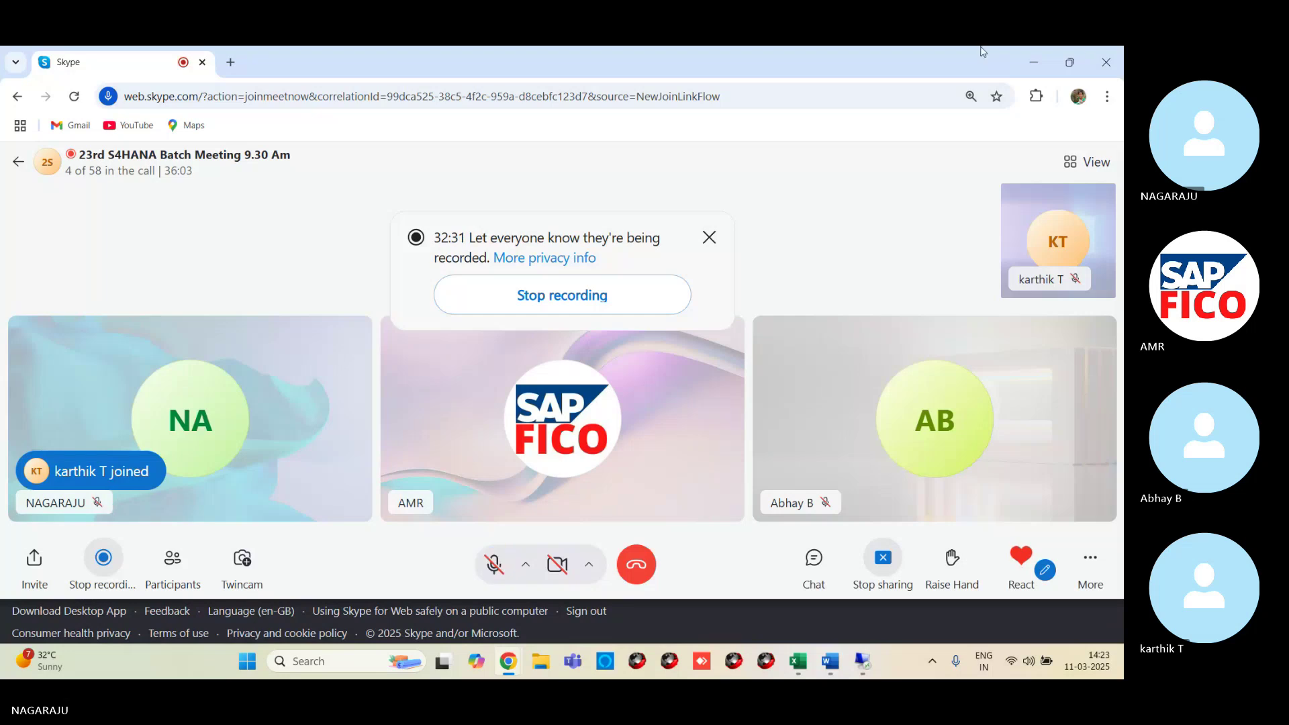
# - Minimise the Skype window, consult the transaction codes in the ASSET ACCOUNTING workbook in Excel and return to the SAP session
pyautogui.doubleClick(1041, 62)
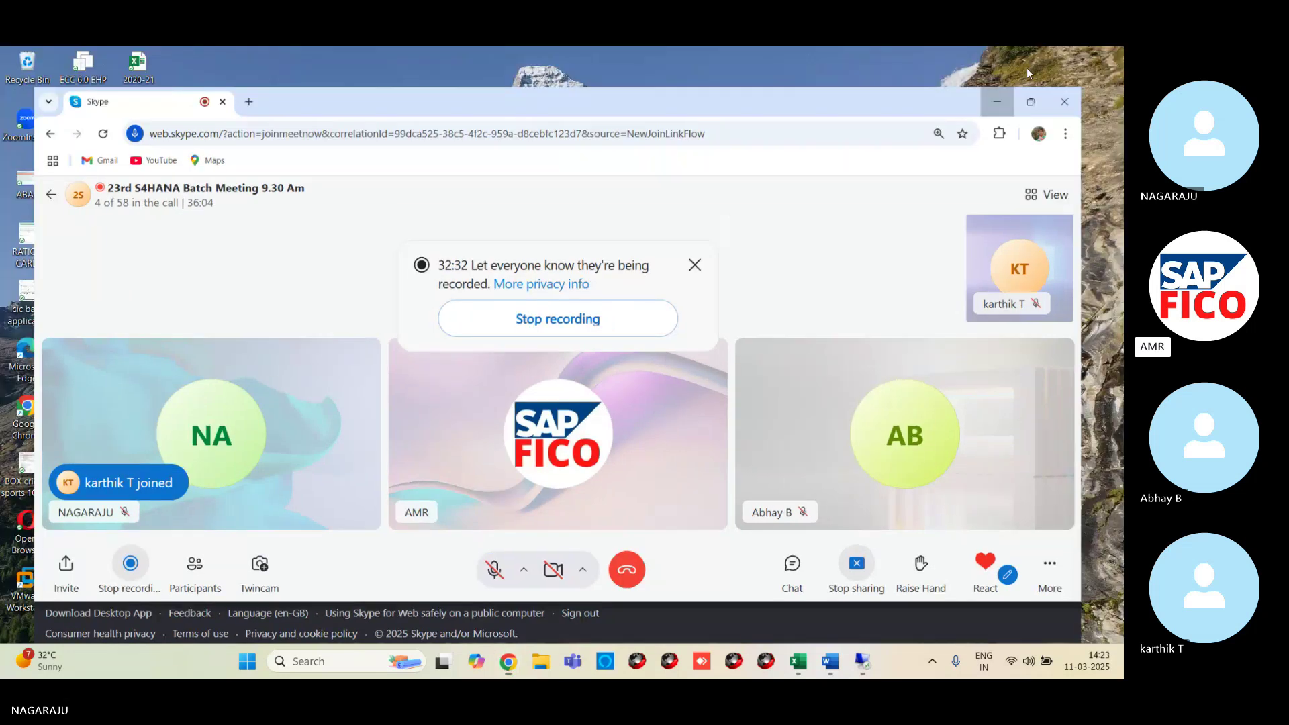
pyautogui.click(997, 101)
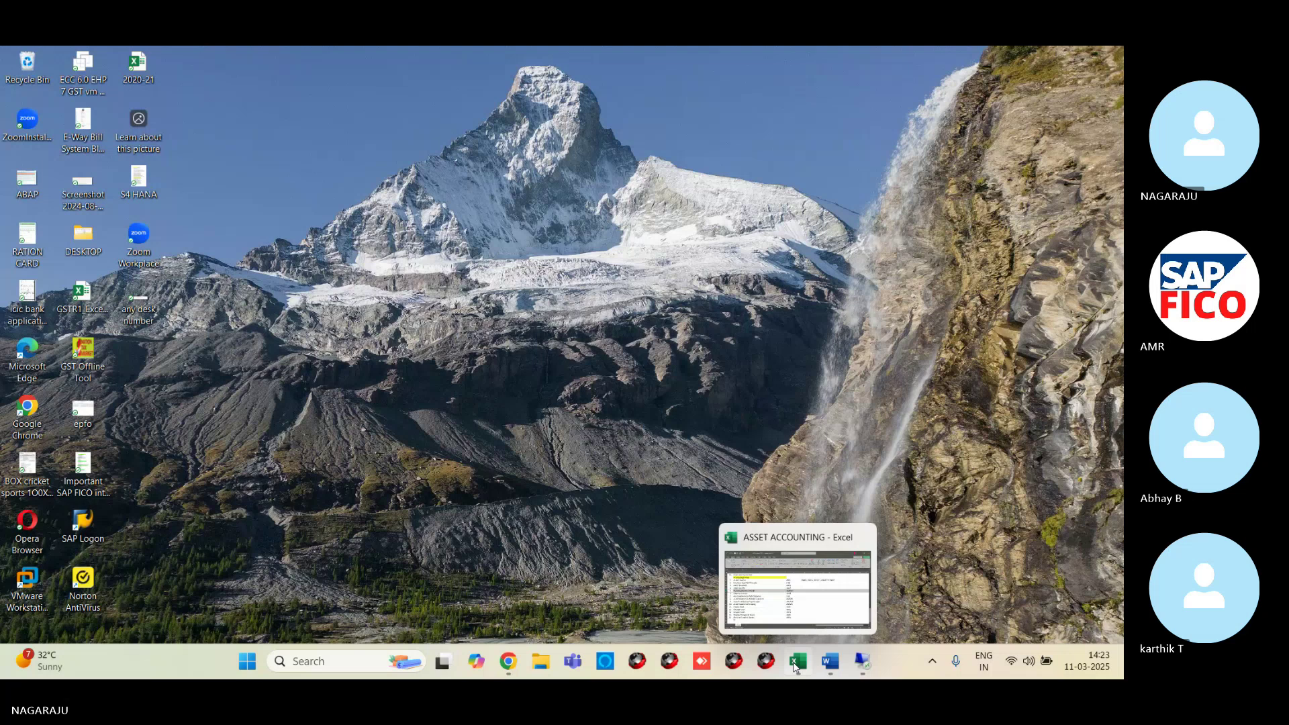
pyautogui.click(794, 665)
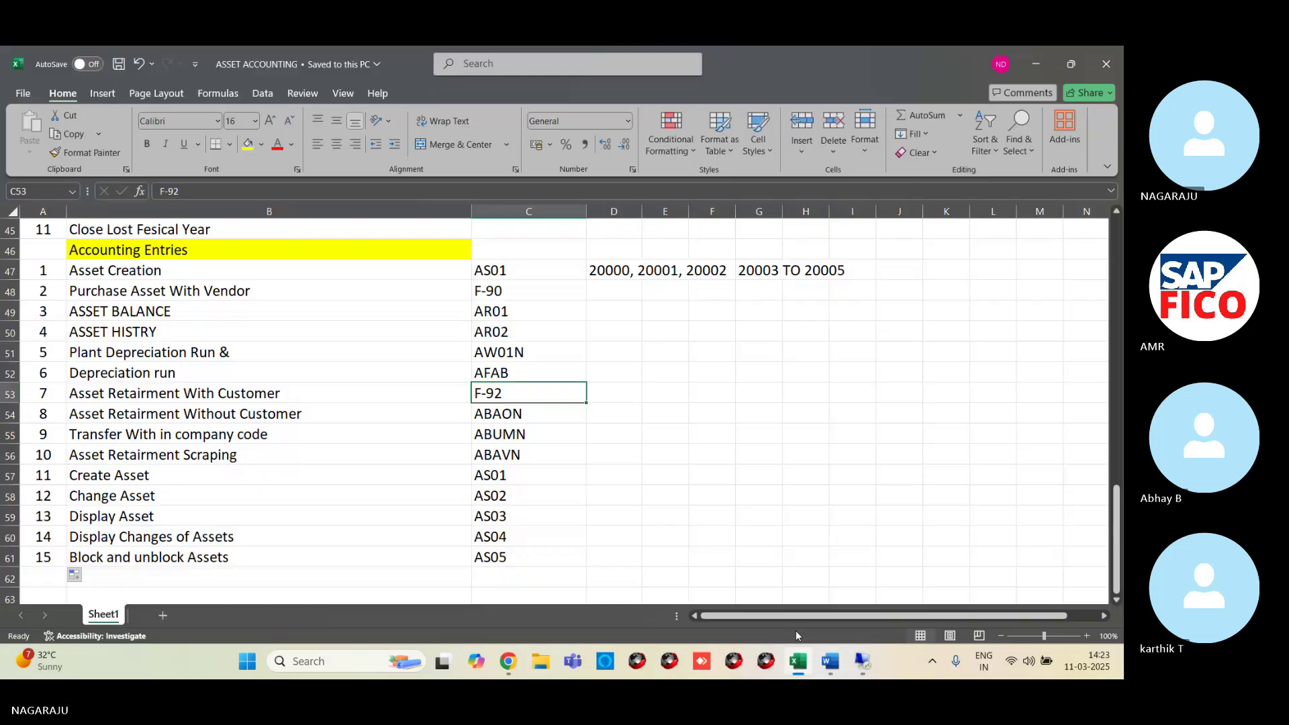
pyautogui.click(860, 664)
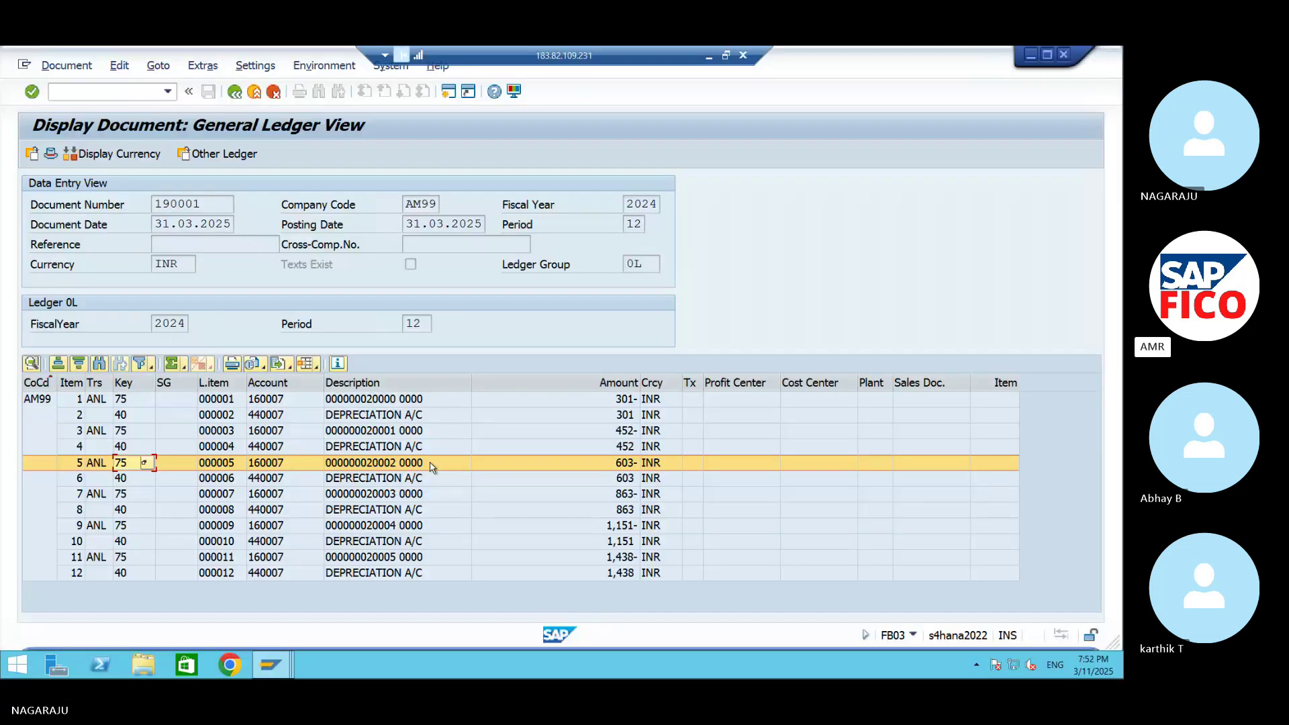
# - Leave the document display and open the Asset Balances report with transaction AR01
pyautogui.click(111, 93)
pyautogui.write('/N')
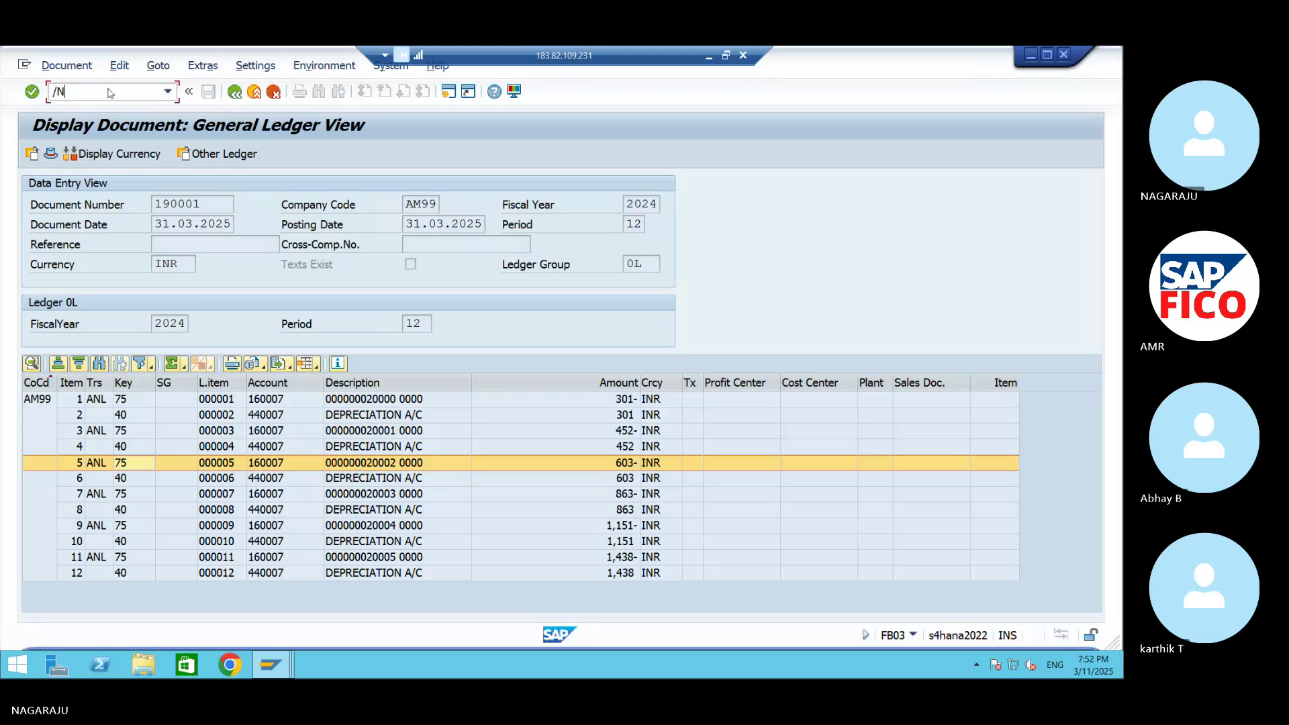
pyautogui.write('AR01')
pyautogui.press('Return')
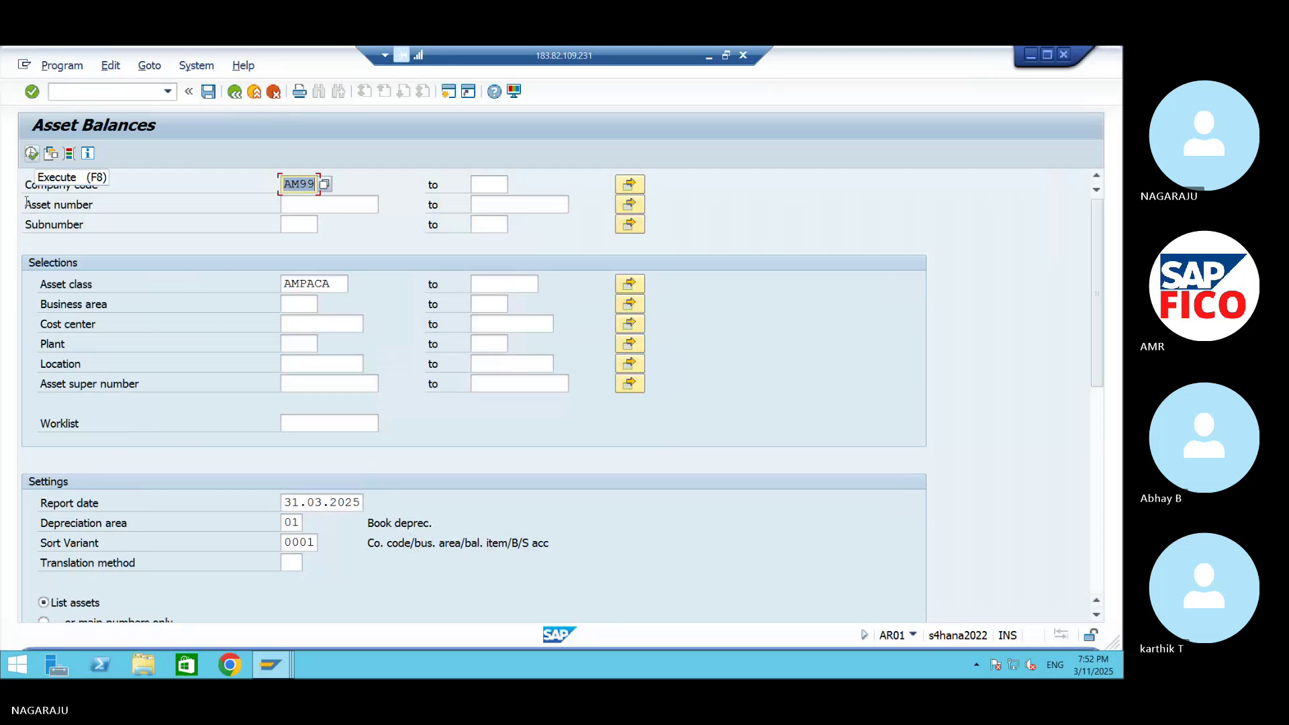
# - Run the report for company code AM99, asset class AMPACA and report date 31.03.2025, and check Machinery A's acquisition value and accumulated depreciation
pyautogui.scroll(-1, 1101, 406)
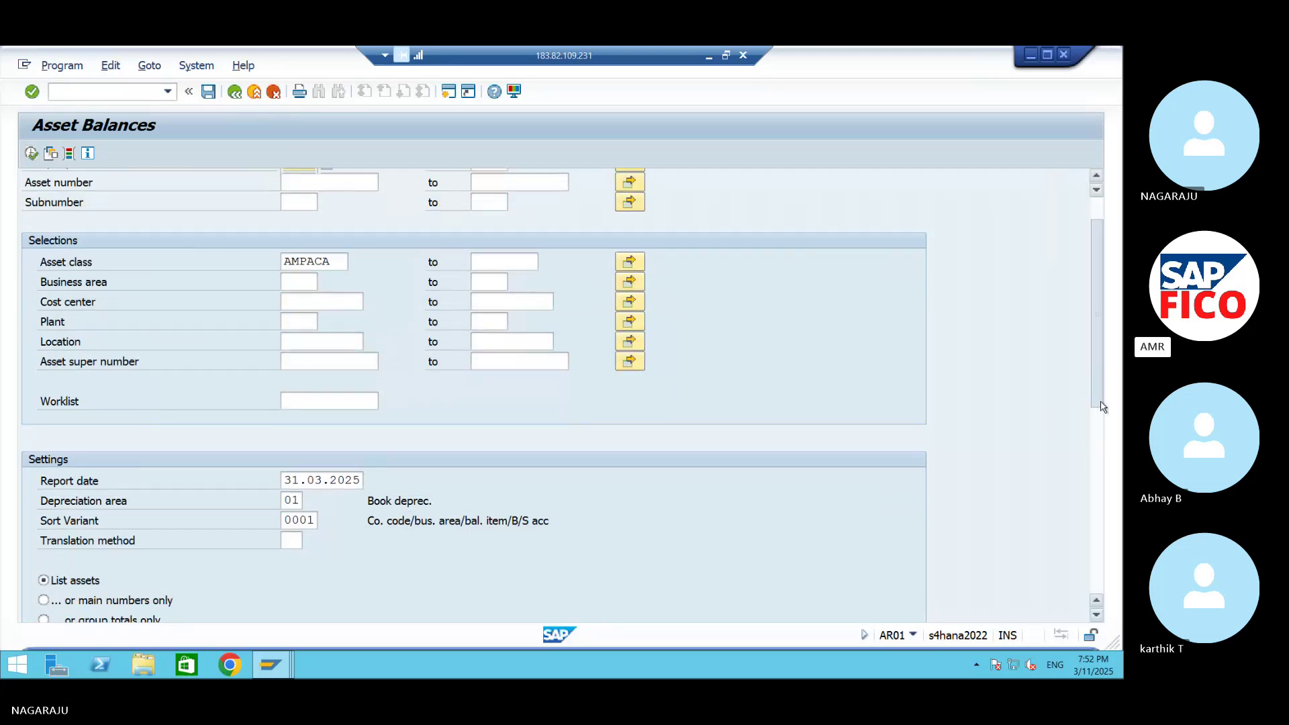
pyautogui.scroll(-2, 1102, 406)
pyautogui.scroll(3, 1101, 406)
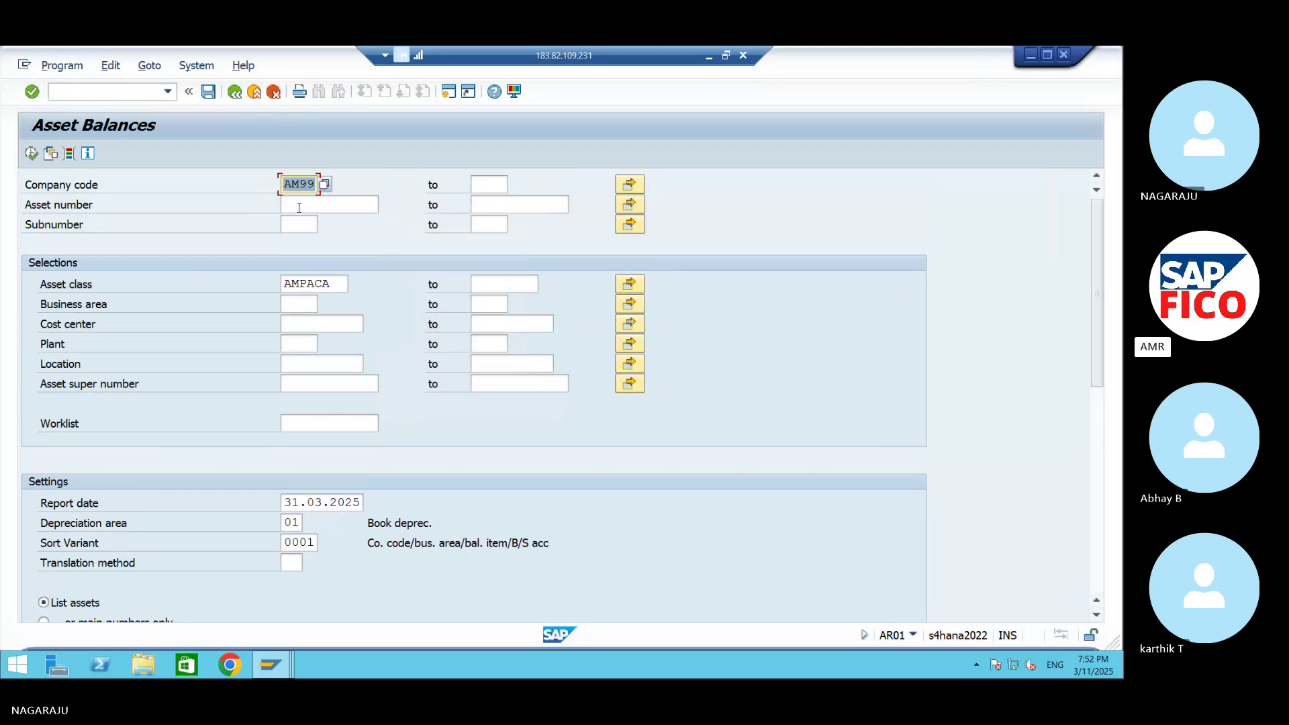
pyautogui.click(53, 154)
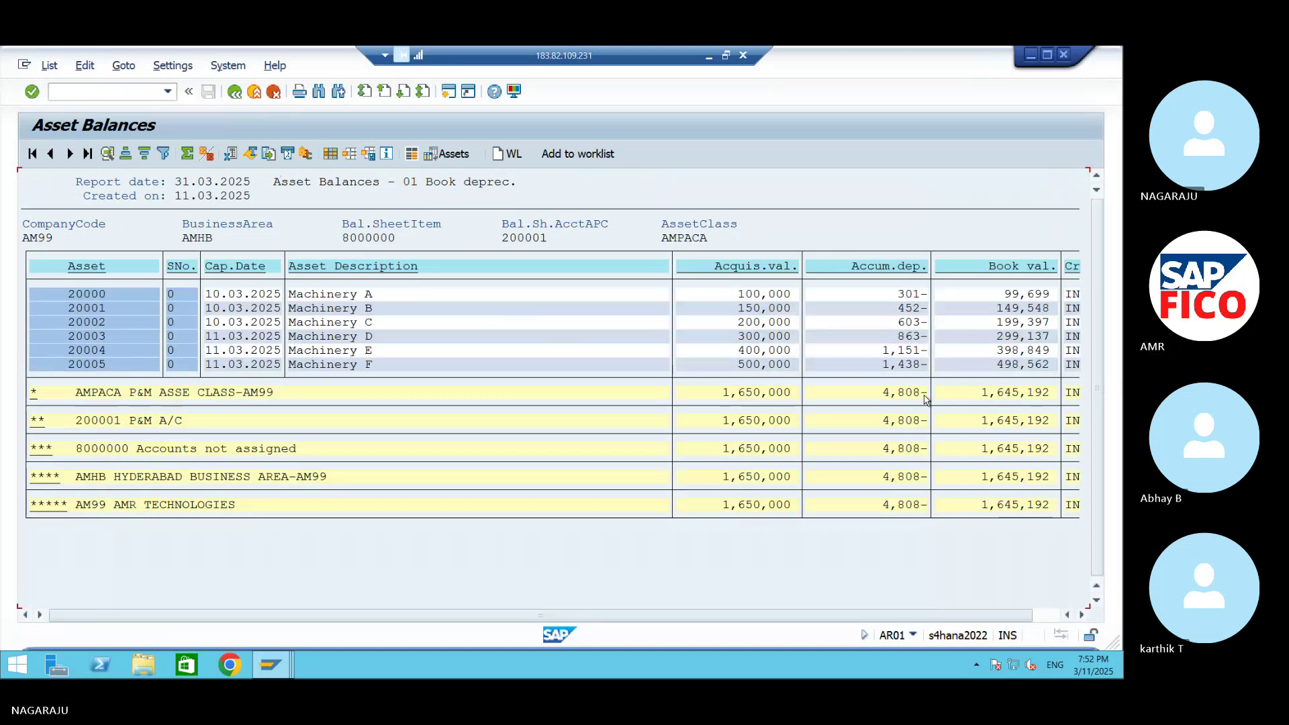
pyautogui.click(741, 294)
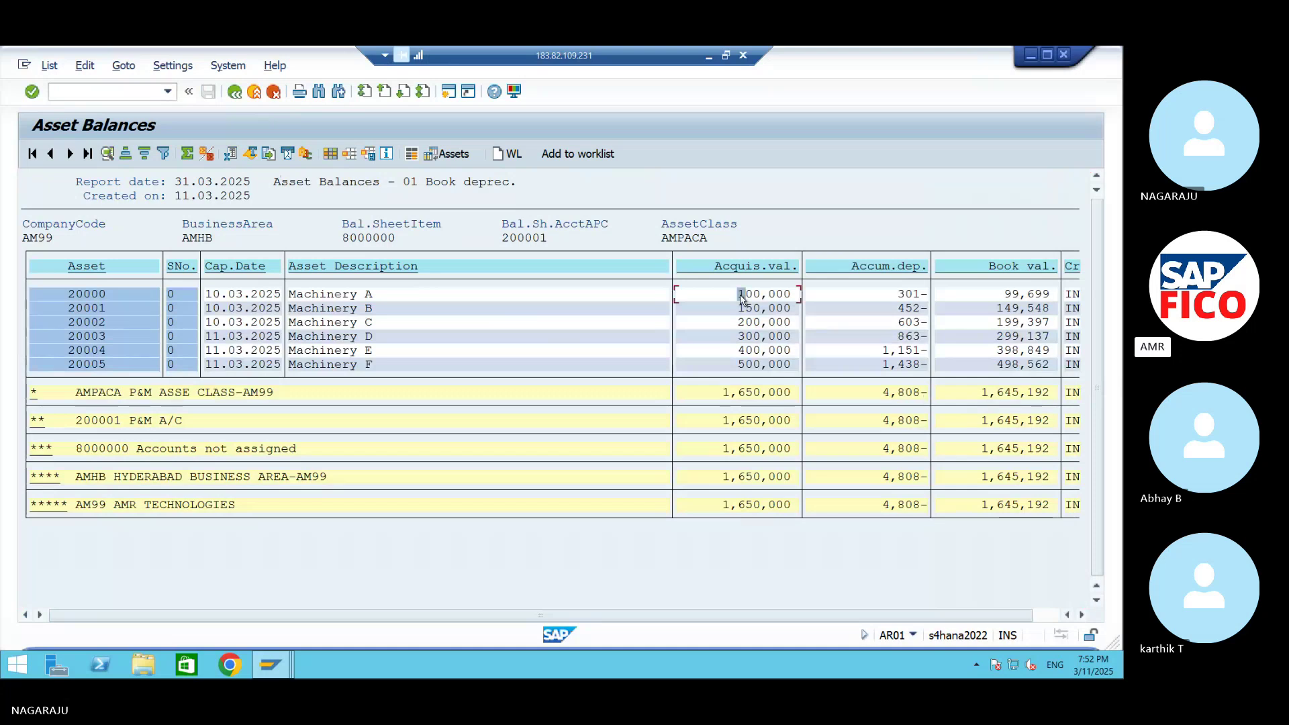
pyautogui.click(890, 300)
# - Switch from the Asset Balances report to Asset Explorer, transaction AW01N, and acknowledge the BAdI message
pyautogui.click(84, 96)
pyautogui.write('/N')
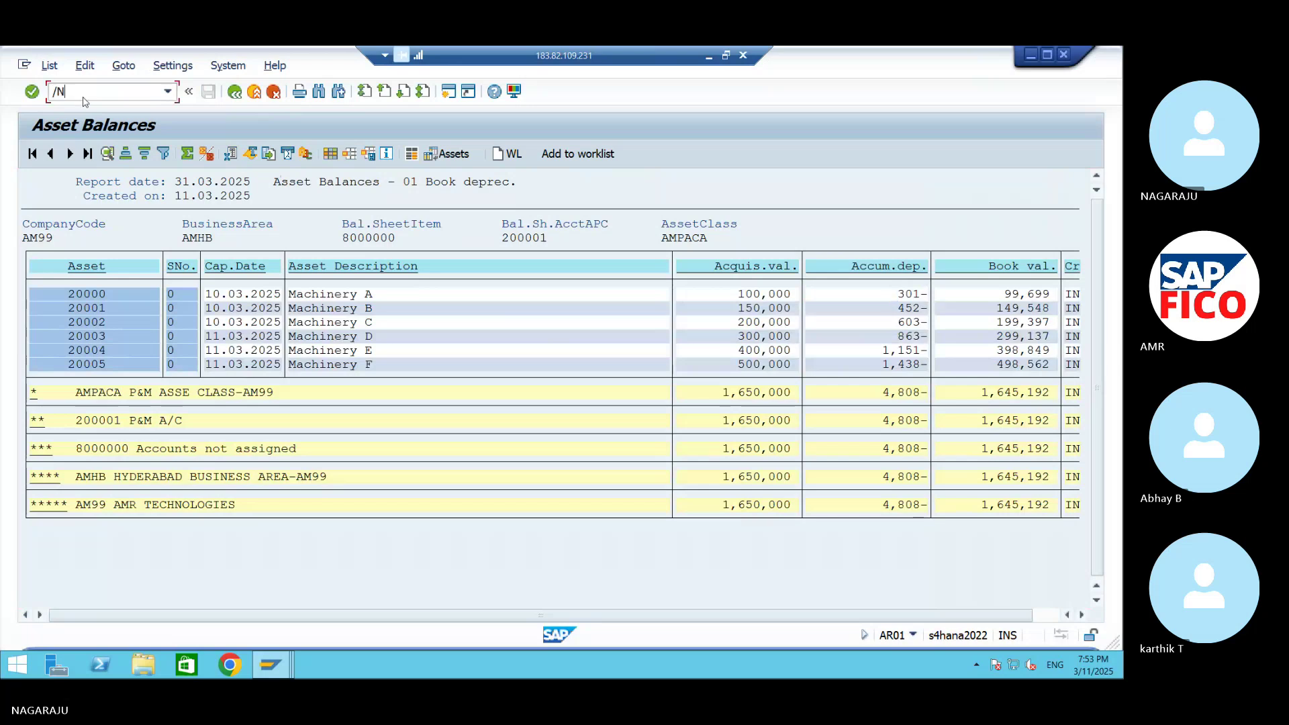
pyautogui.write('AW01N')
pyautogui.press('Return')
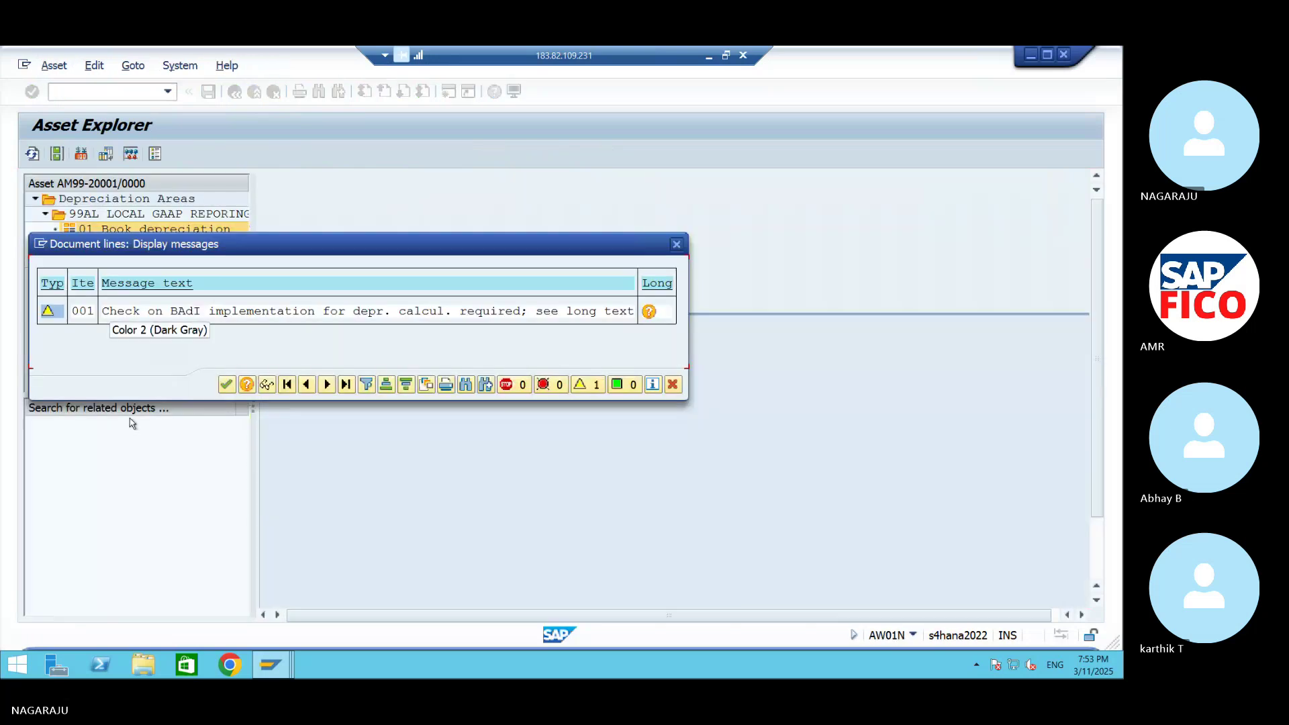
pyautogui.click(226, 384)
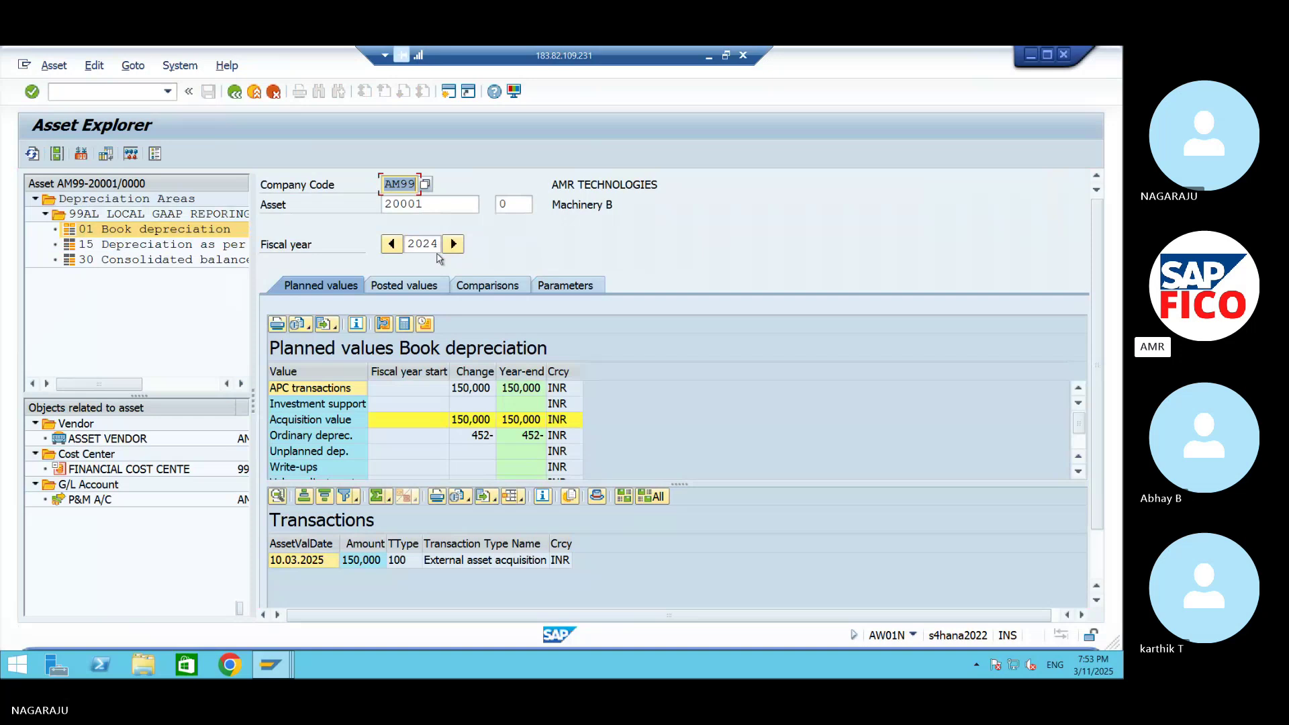
# - Look up the assets of company code AM99, choose Machinery A, asset 20000, and display it past the BAdI message
pyautogui.click(453, 204)
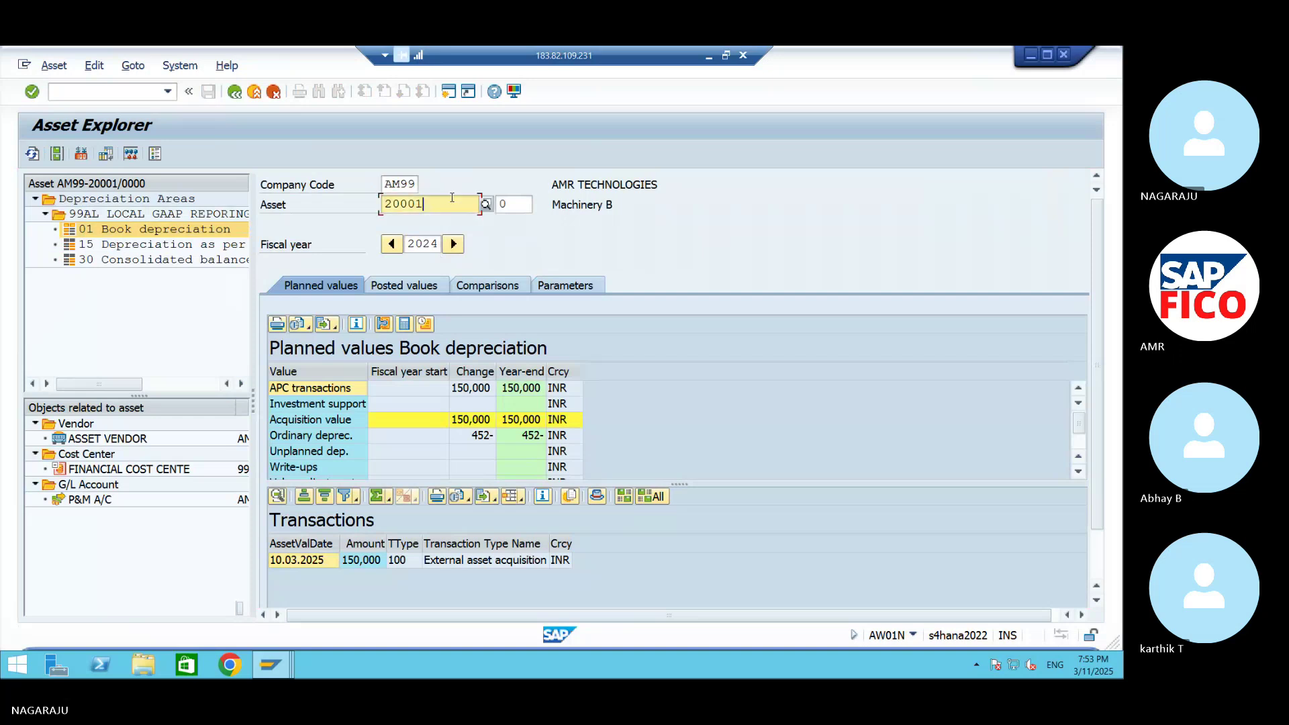
pyautogui.click(486, 206)
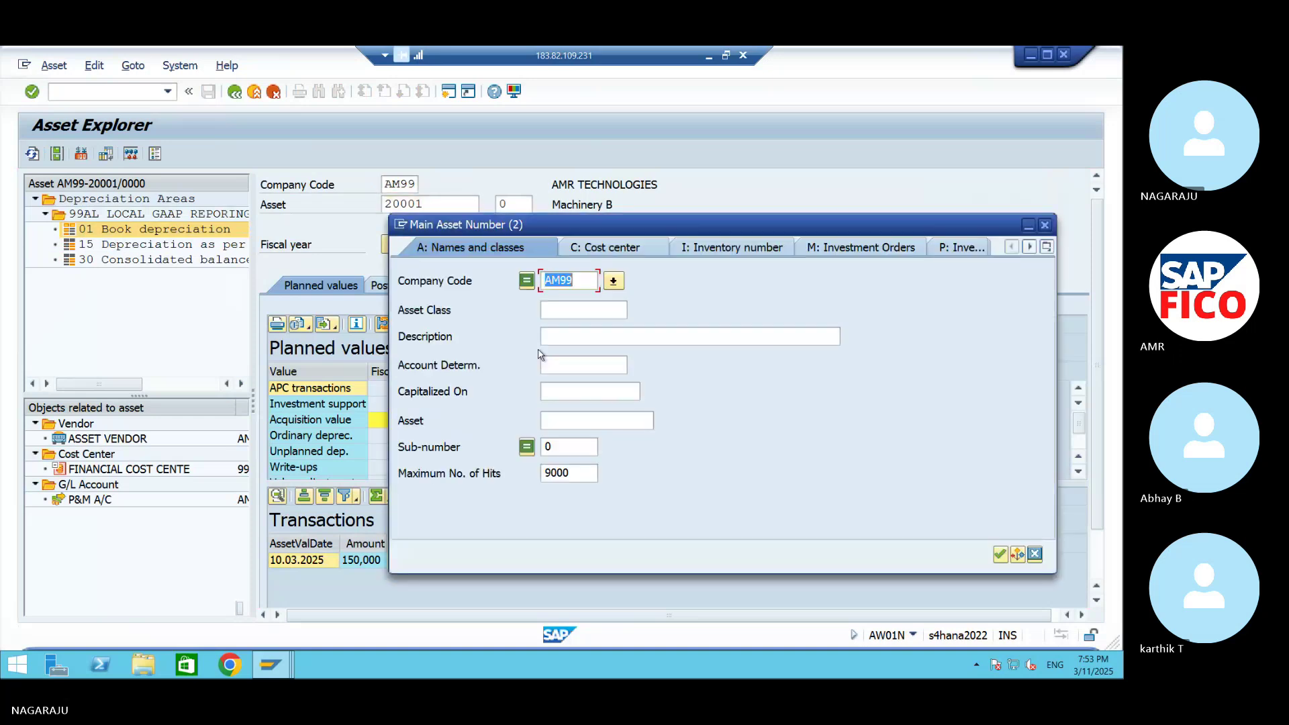
pyautogui.click(1001, 554)
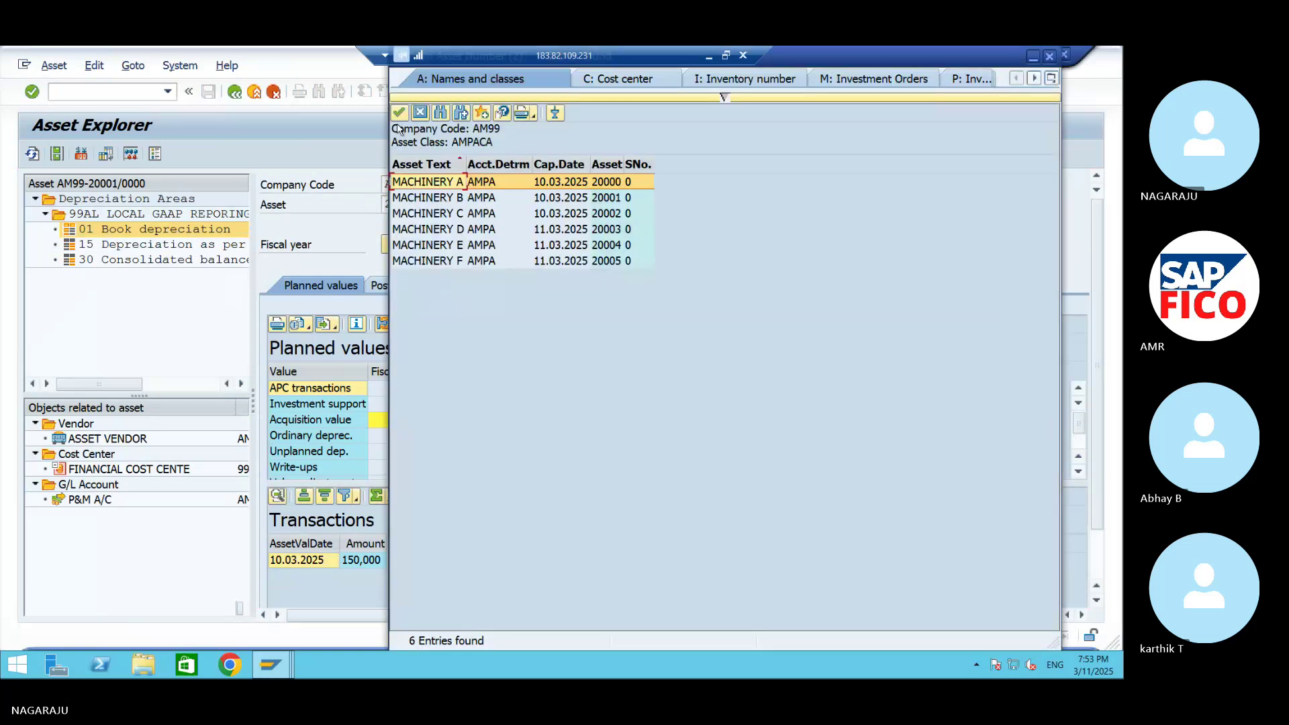
pyautogui.doubleClick(429, 181)
pyautogui.press('Return')
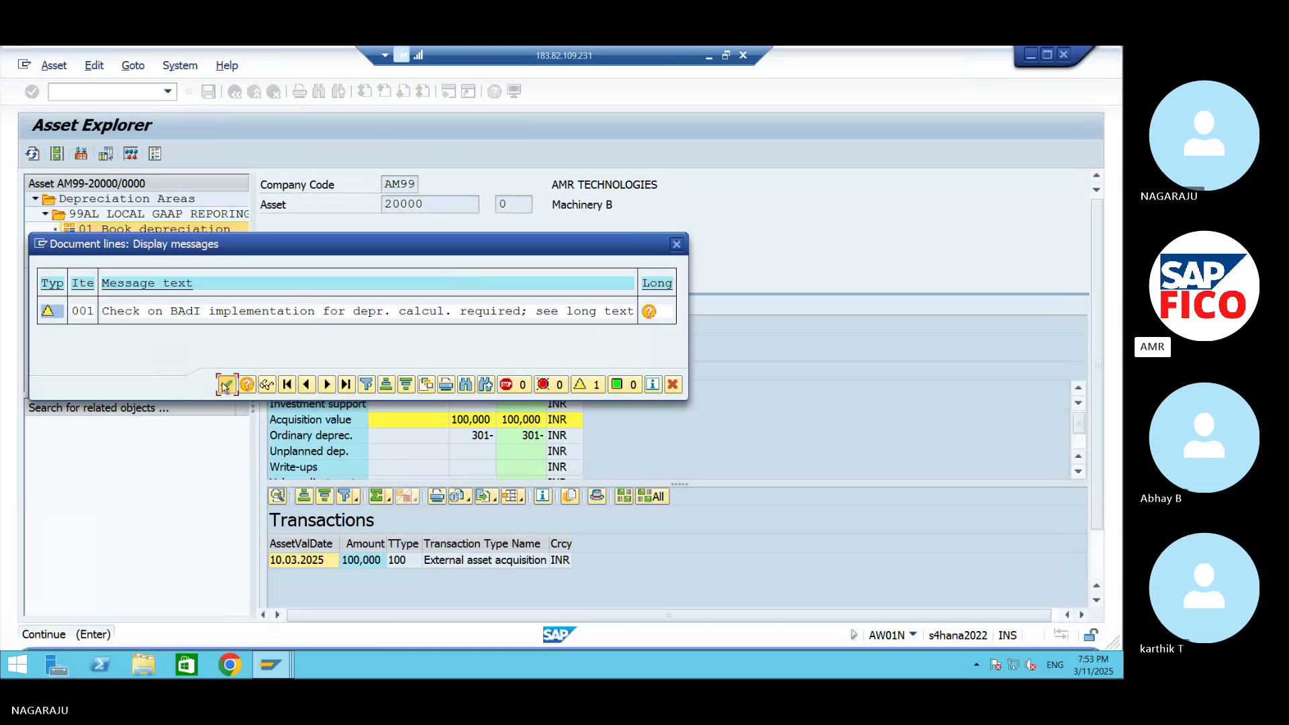
pyautogui.click(225, 385)
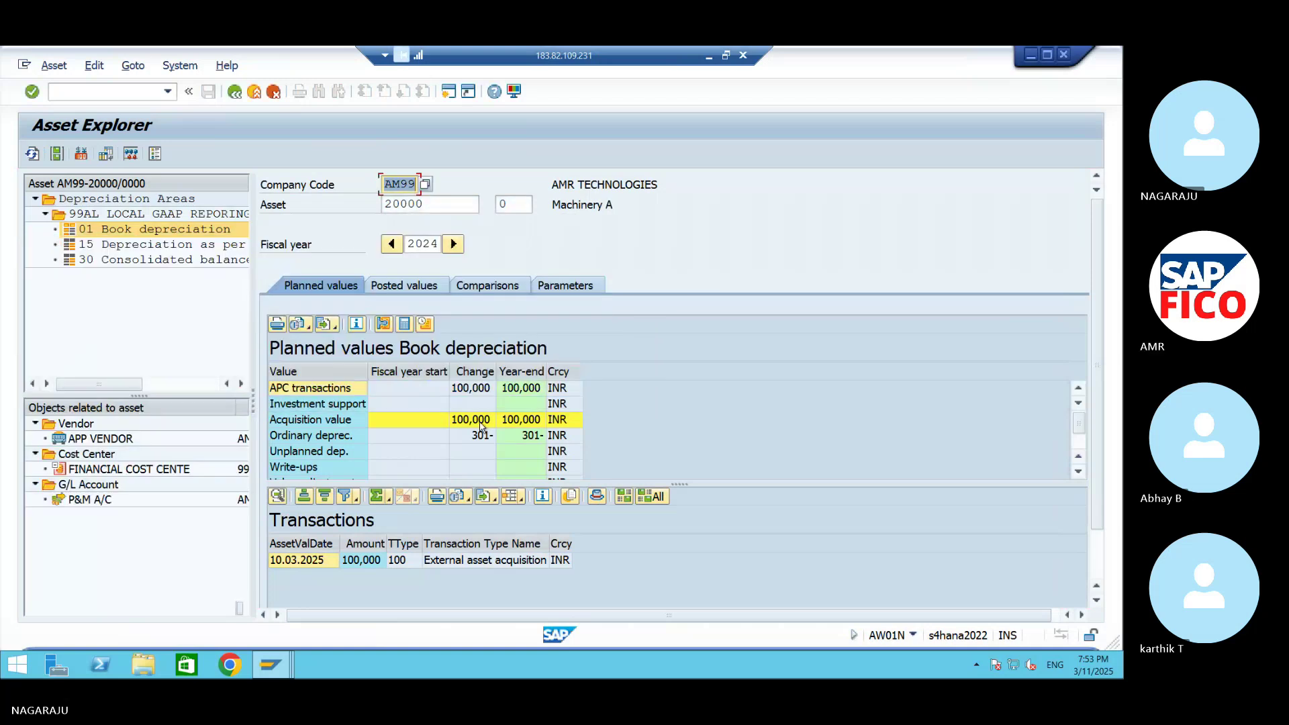
# - Check Machinery A's planned book depreciation values for 2024: acquisition value, APC transactions, ordinary depreciation and net book value
pyautogui.click(473, 419)
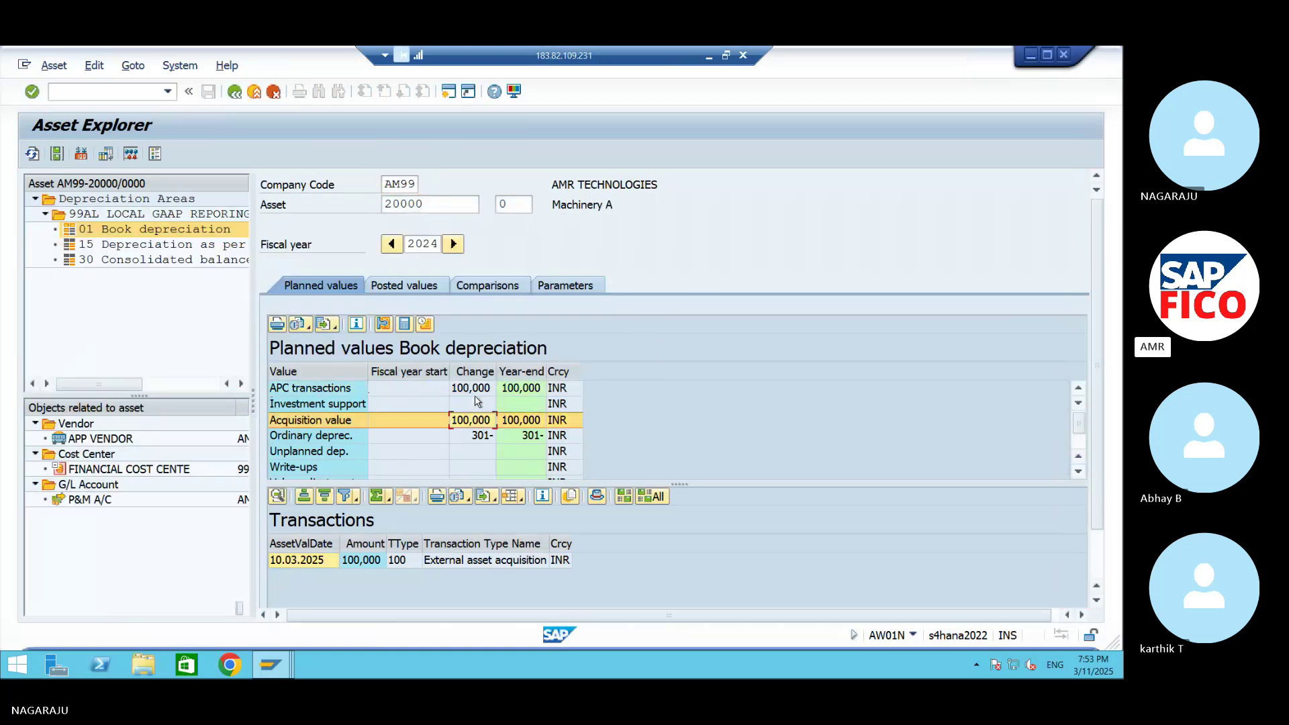
pyautogui.click(476, 388)
pyautogui.click(473, 436)
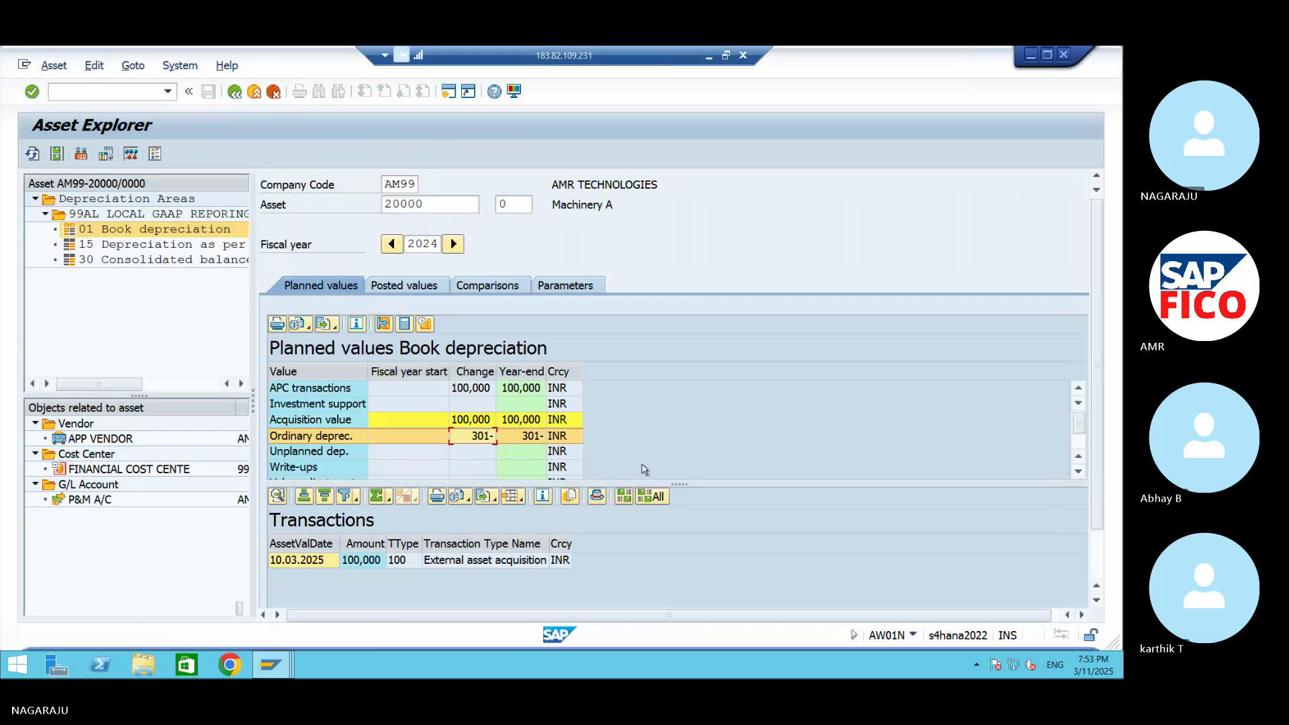
pyautogui.click(1078, 472)
pyautogui.click(1078, 472)
pyautogui.click(1078, 472)
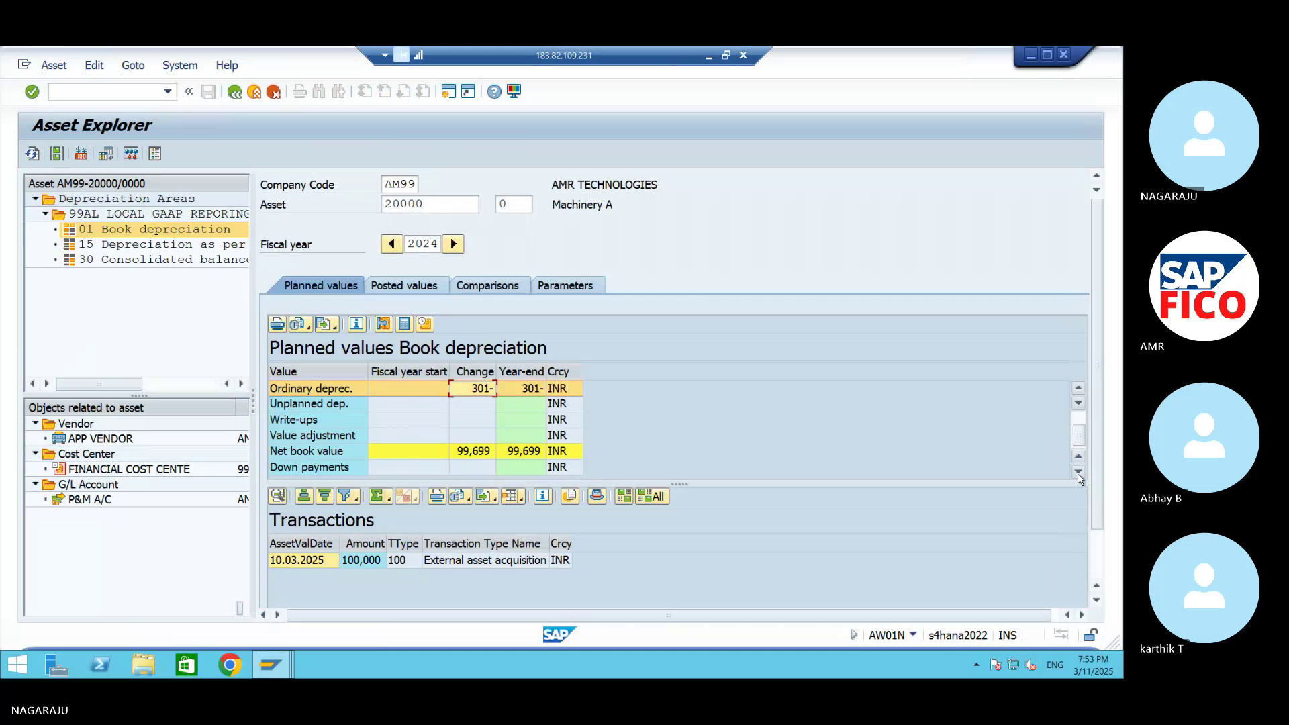
# - Check Machinery A's net book value and consult the Excel transaction list for asset retirement with customer, returning to SAP
pyautogui.click(366, 453)
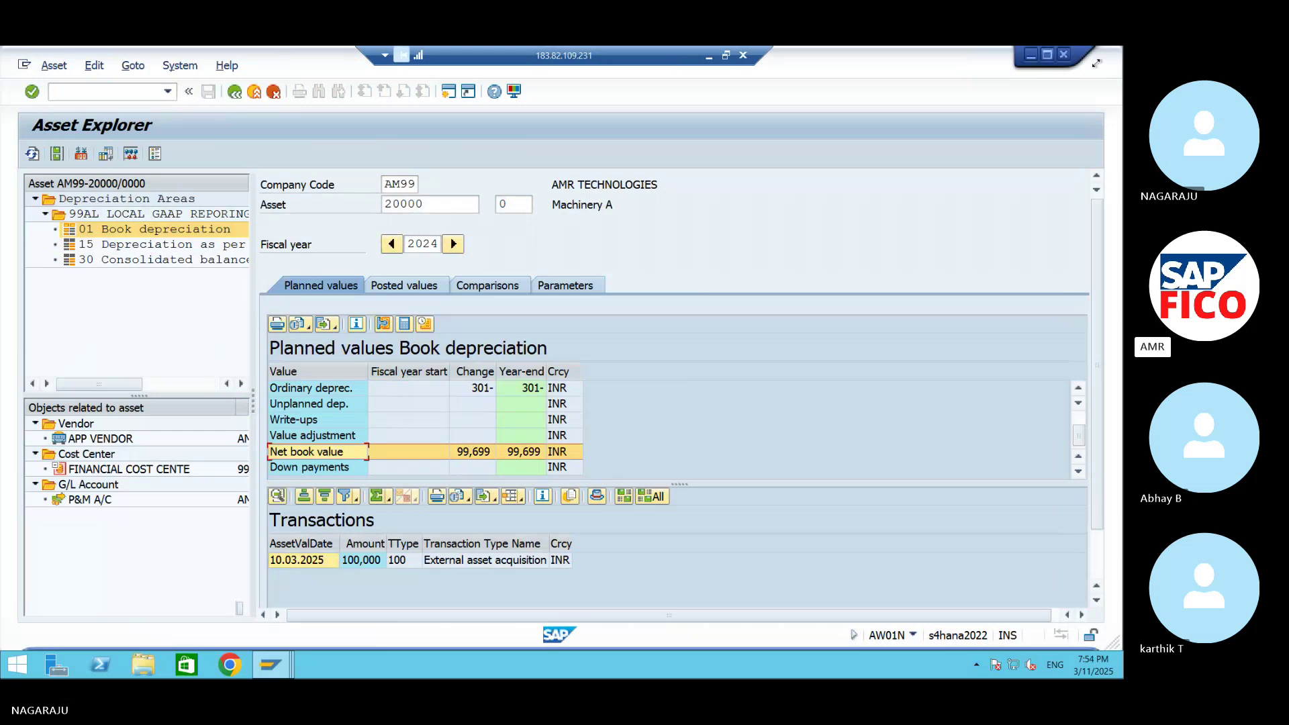
pyautogui.click(707, 55)
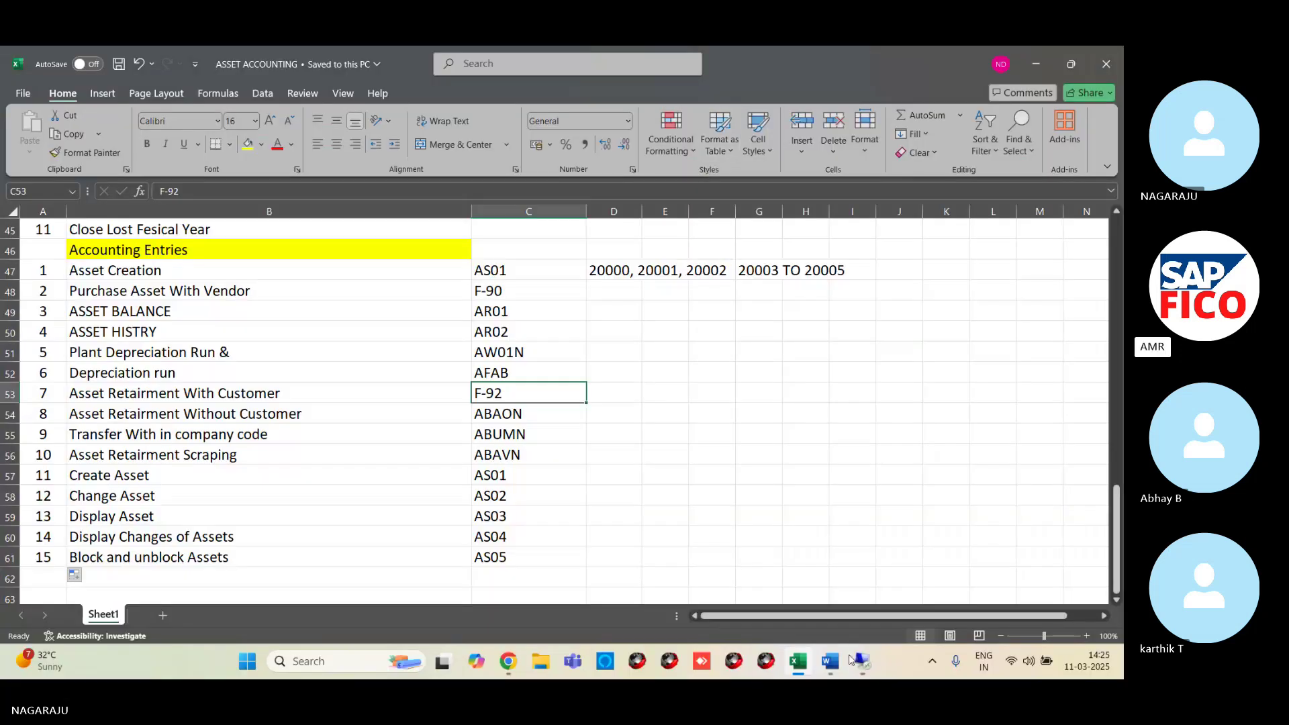
pyautogui.click(865, 665)
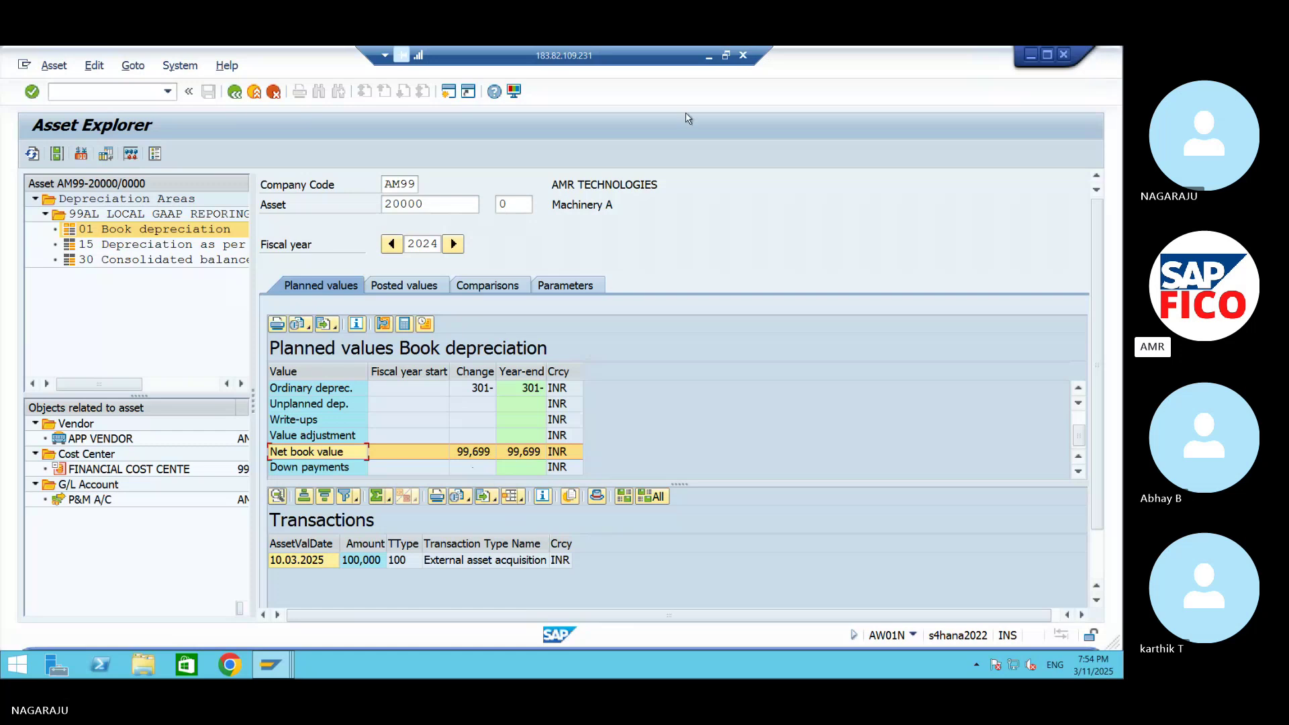
# - Switch to the Job Overview session and open the field status variants there with transaction OBC4
pyautogui.click(132, 94)
pyautogui.moveTo(271, 665)
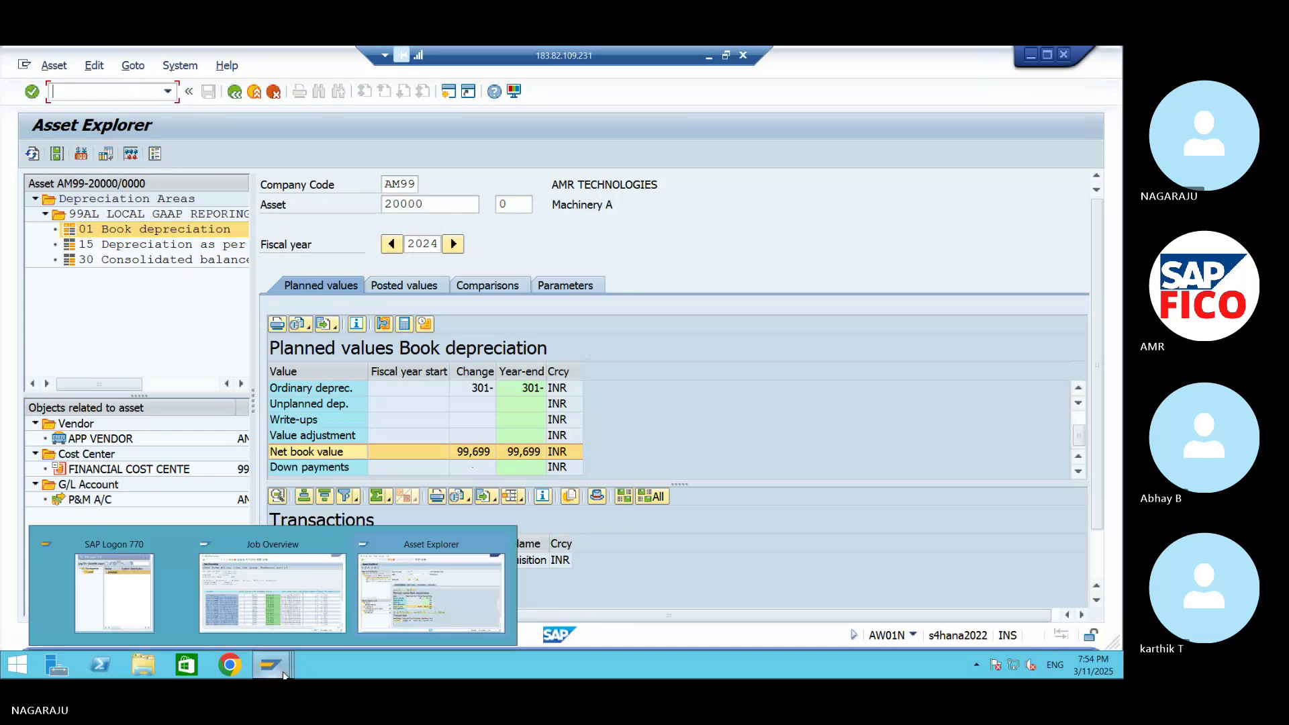
pyautogui.click(280, 629)
pyautogui.click(69, 89)
pyautogui.write('/')
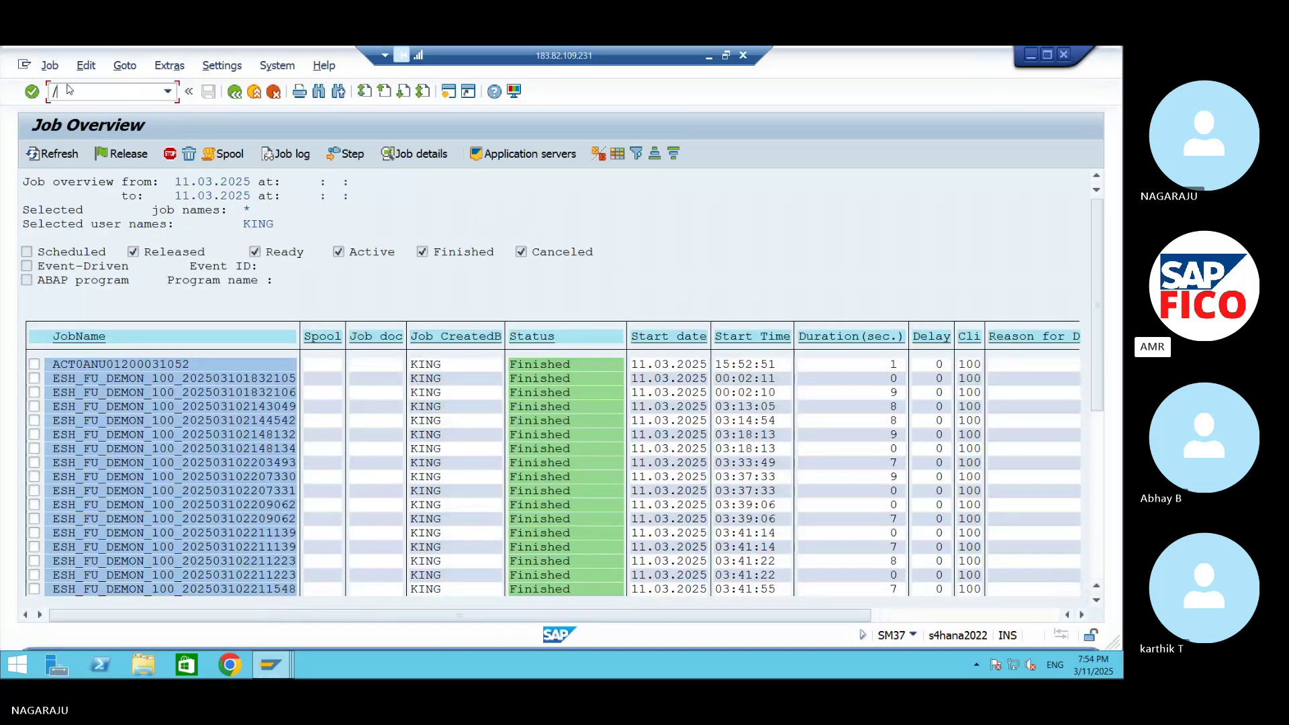
pyautogui.write('NcBC4')
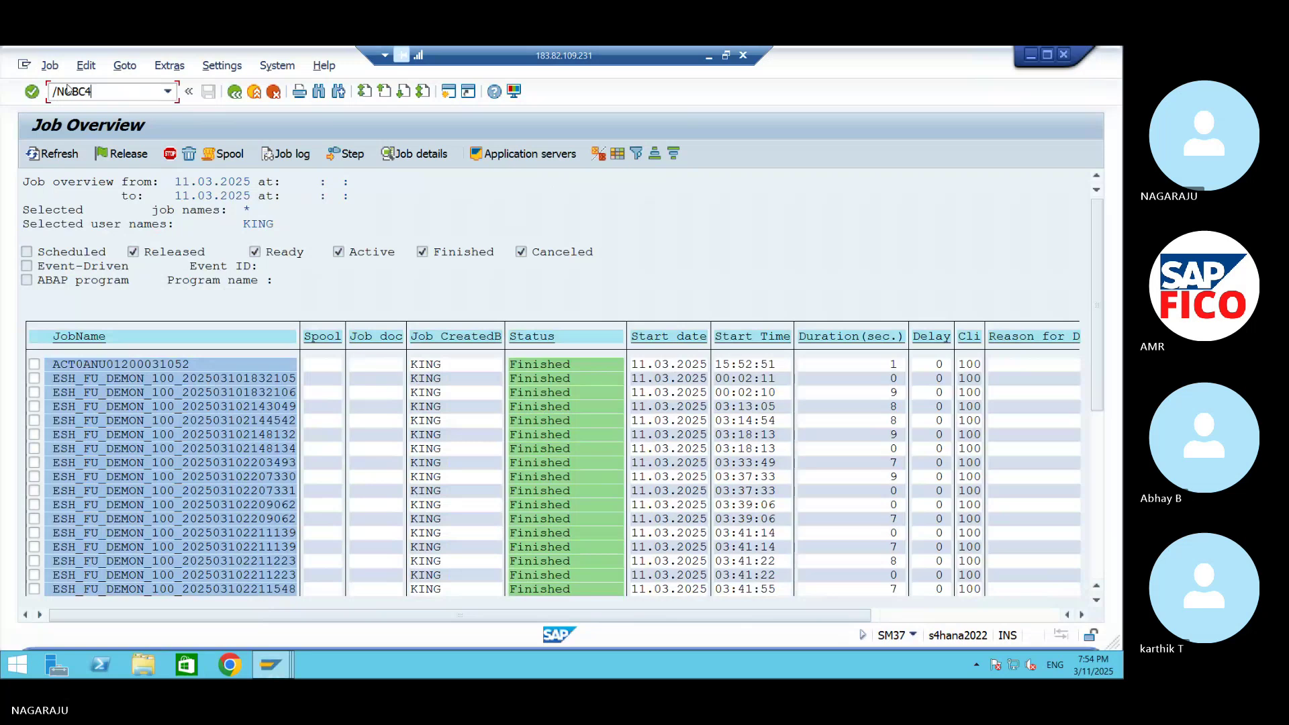
pyautogui.press('Return')
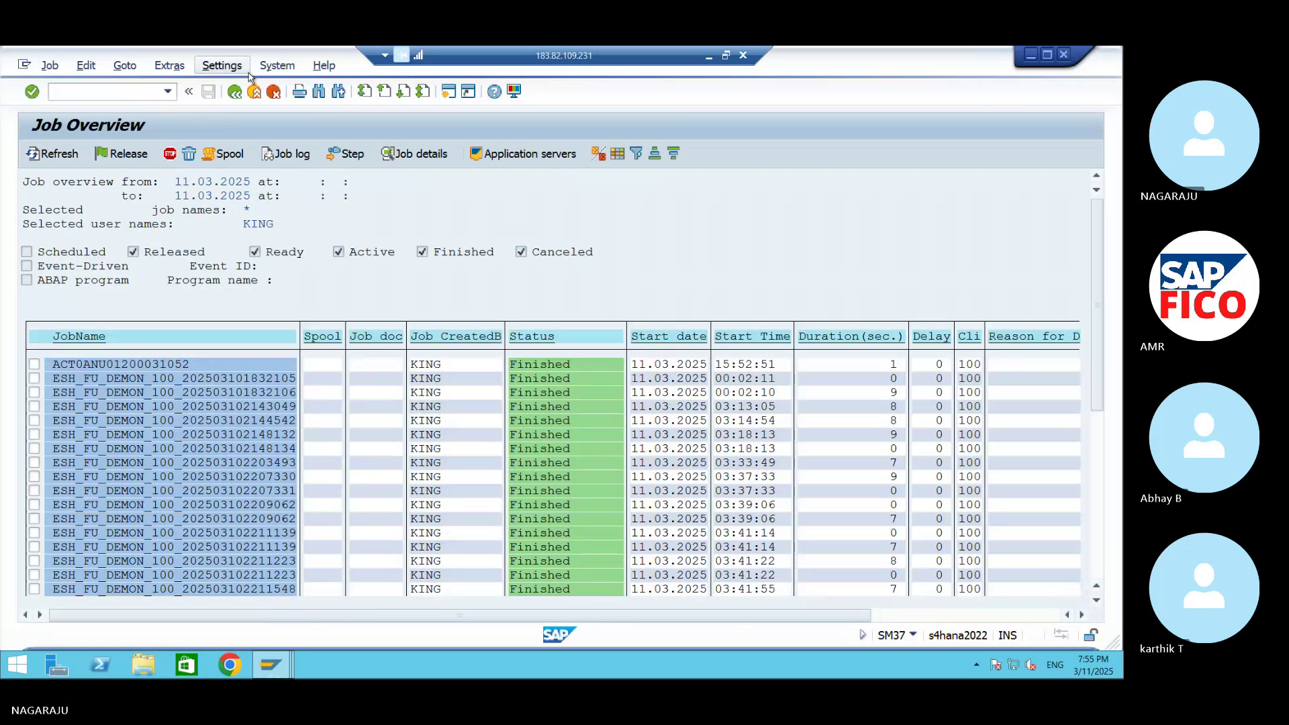
pyautogui.hotkey('alt', 'Tab')
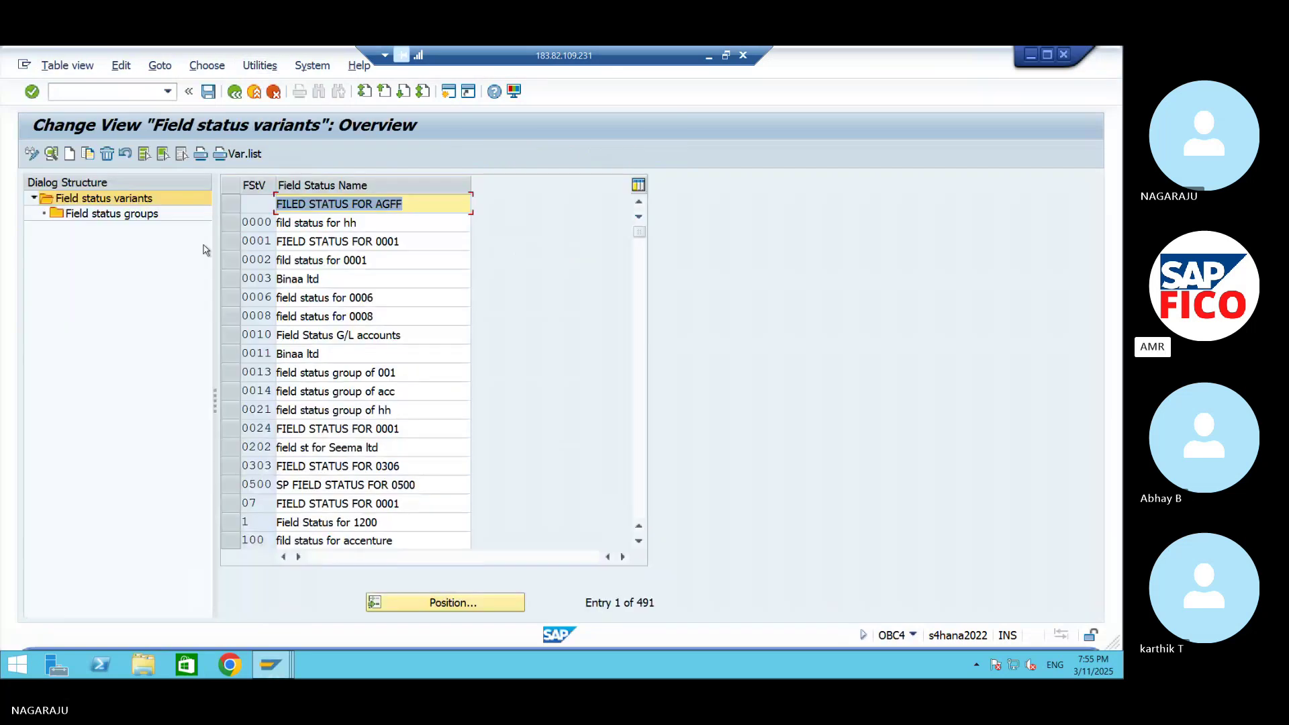
# - Locate field status variant 99FV, FIELD STATUS FOR AM99, and display its field status groups
pyautogui.click(442, 603)
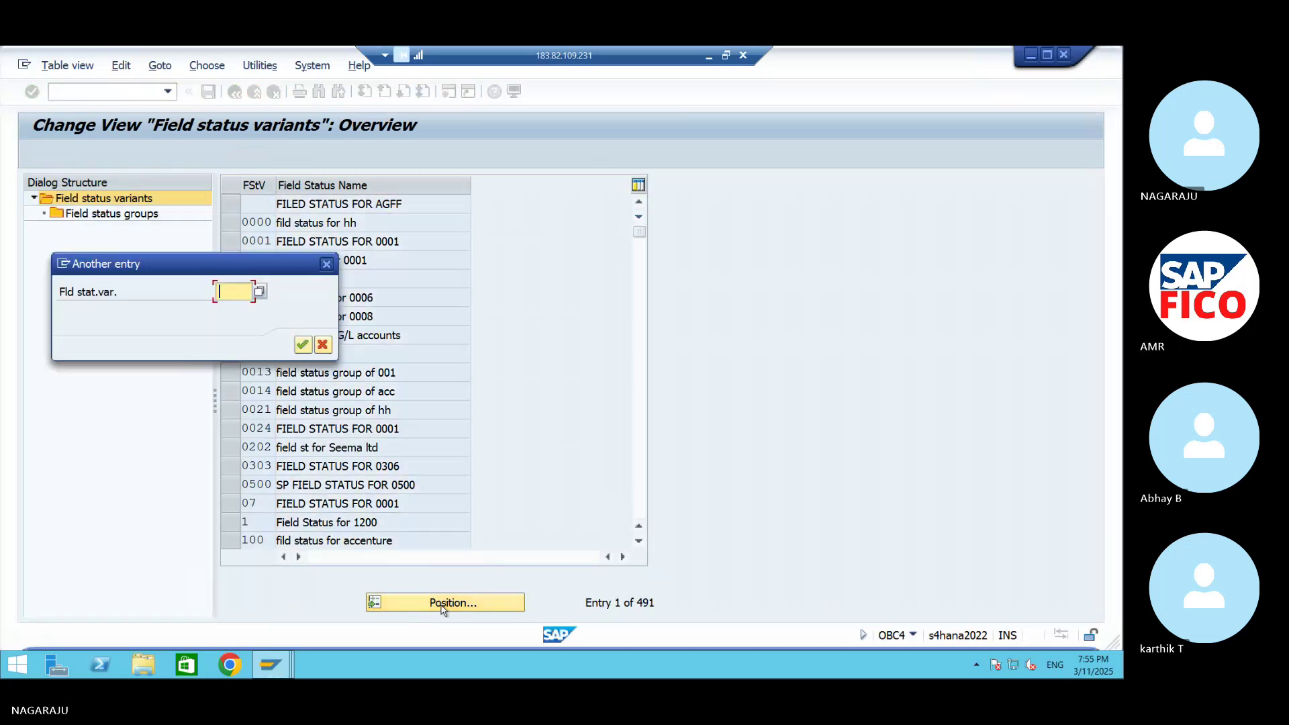
pyautogui.write('99')
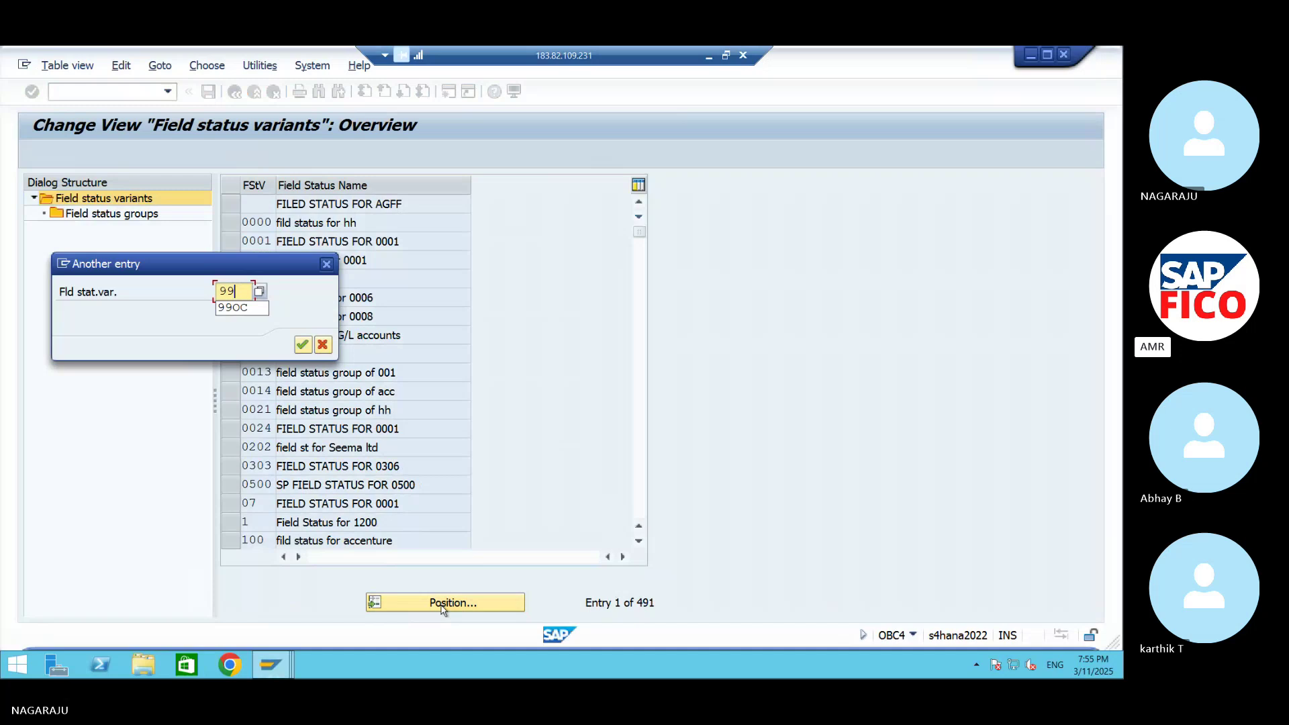
pyautogui.write('0C')
pyautogui.press('Return')
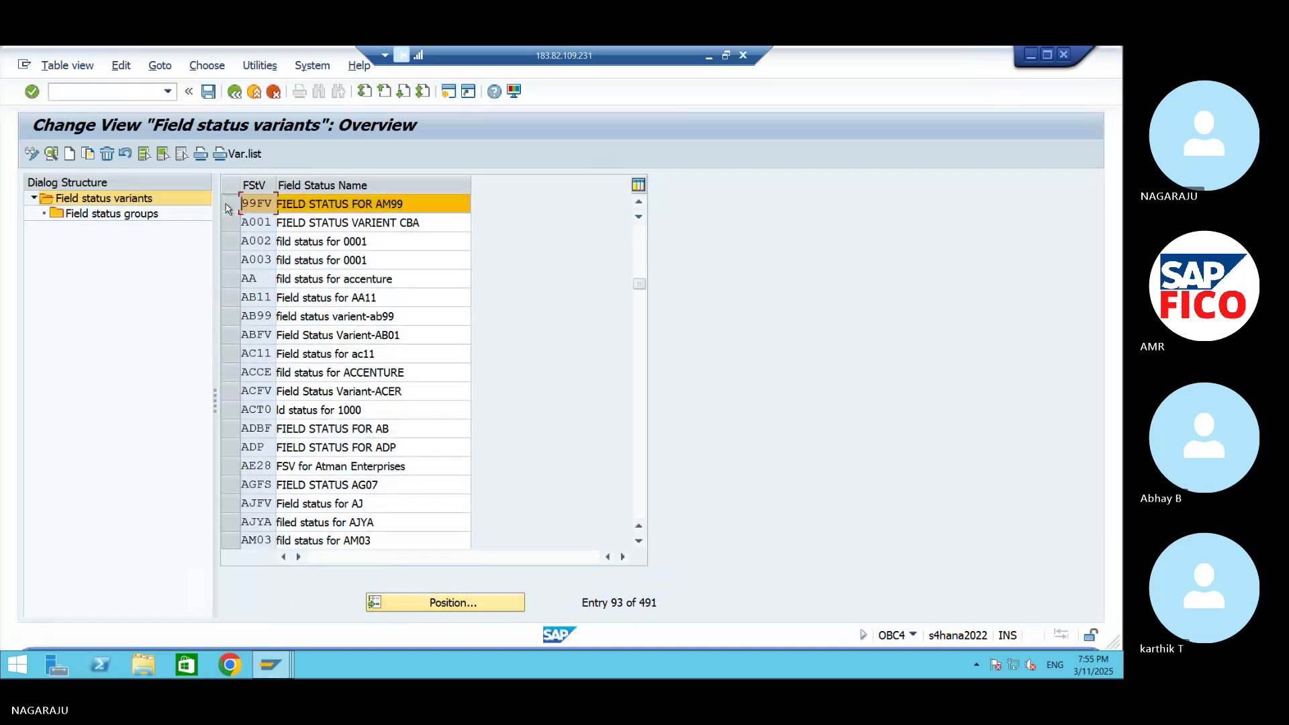
pyautogui.doubleClick(149, 216)
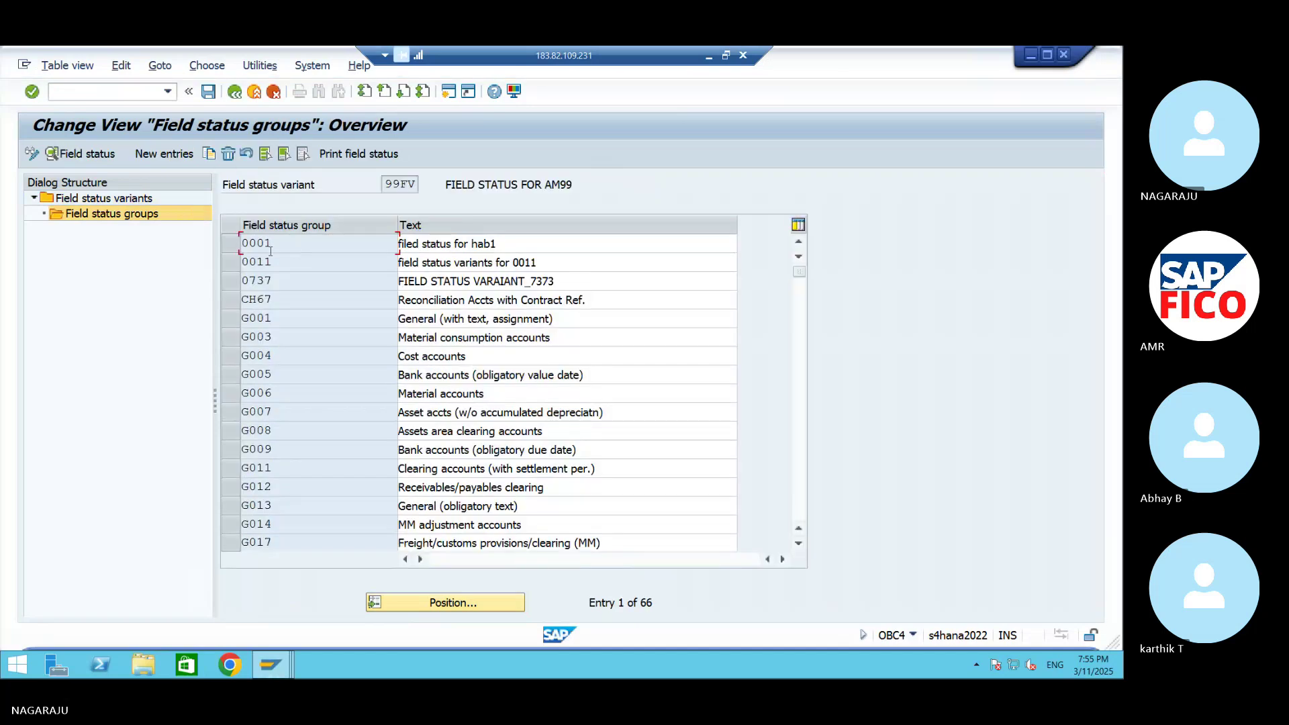
# - Open group G001's Asset Accounting settings and check the field status of asset retirement and asset number
pyautogui.doubleClick(268, 319)
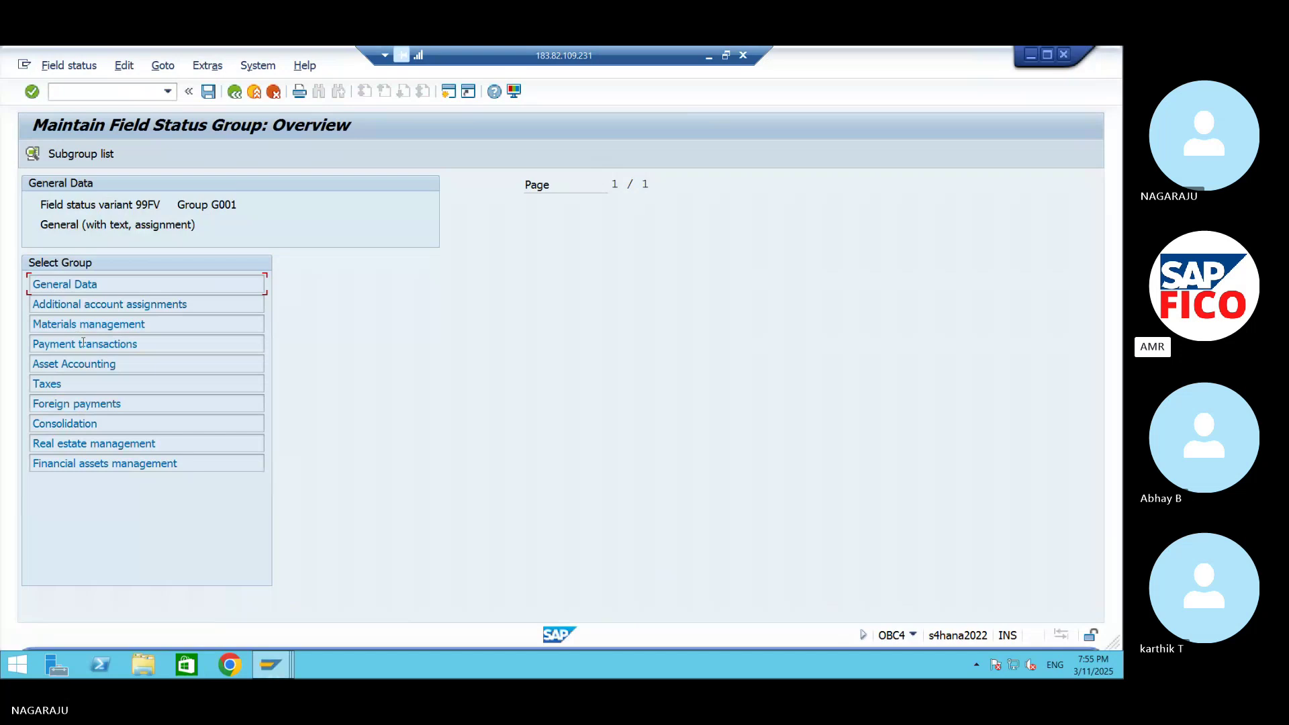
pyautogui.click(76, 366)
pyautogui.doubleClick(99, 363)
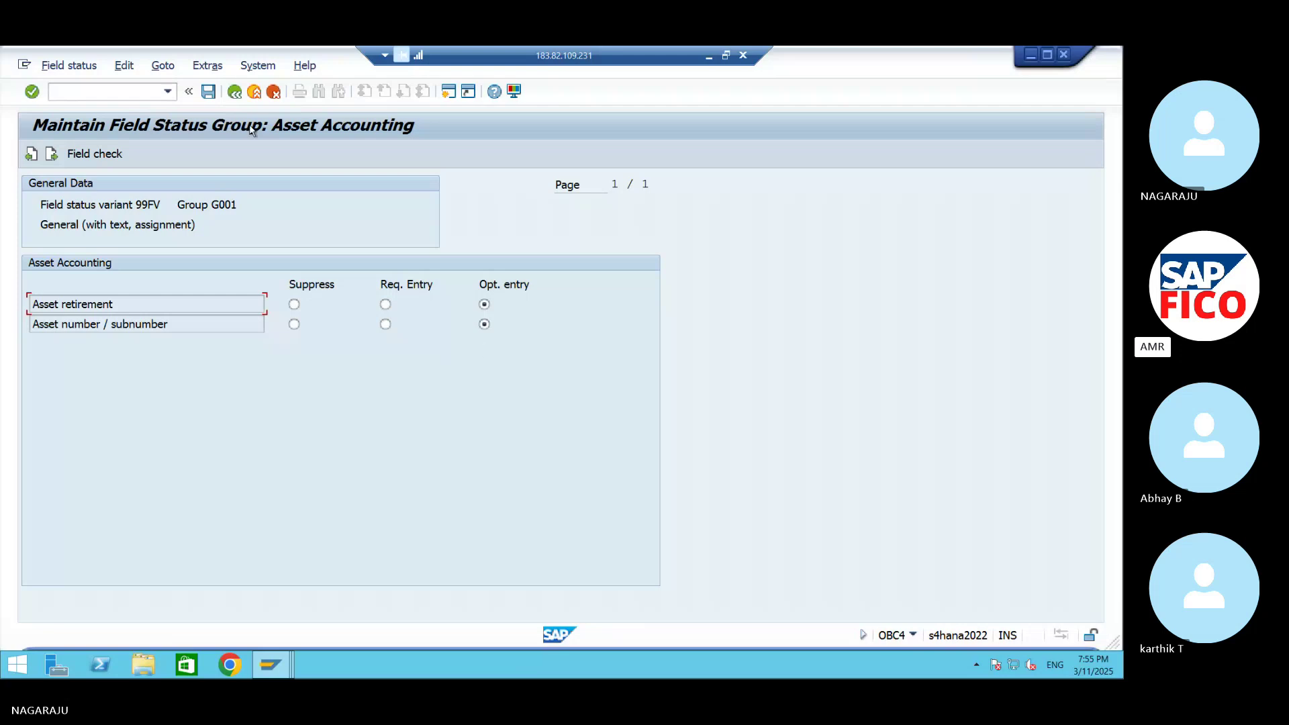
# - Leave the field status maintenance and start transaction F-92, asset retirement from sale with customer
pyautogui.click(126, 92)
pyautogui.write('A')
pyautogui.press('BackSpace')
pyautogui.write('F-92')
pyautogui.press('Return')
pyautogui.click(92, 88)
pyautogui.write('/')
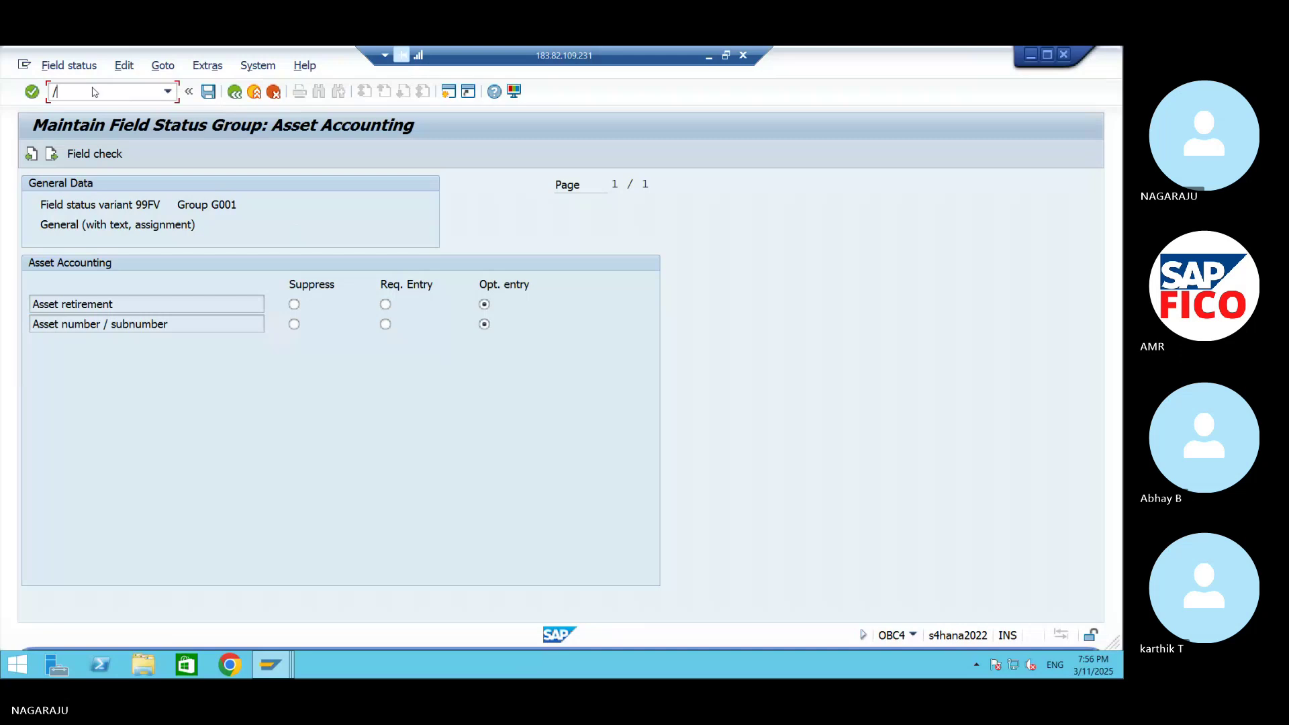
pyautogui.write('NF-92')
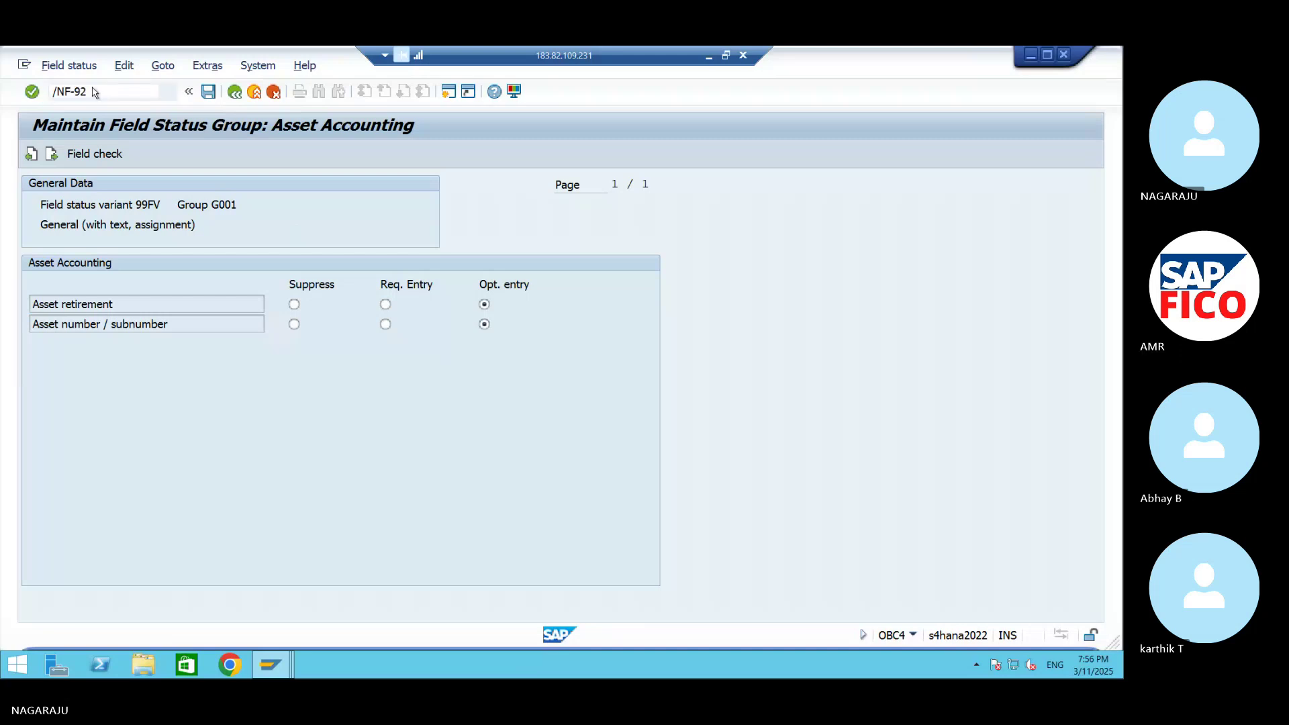
pyautogui.press('Return')
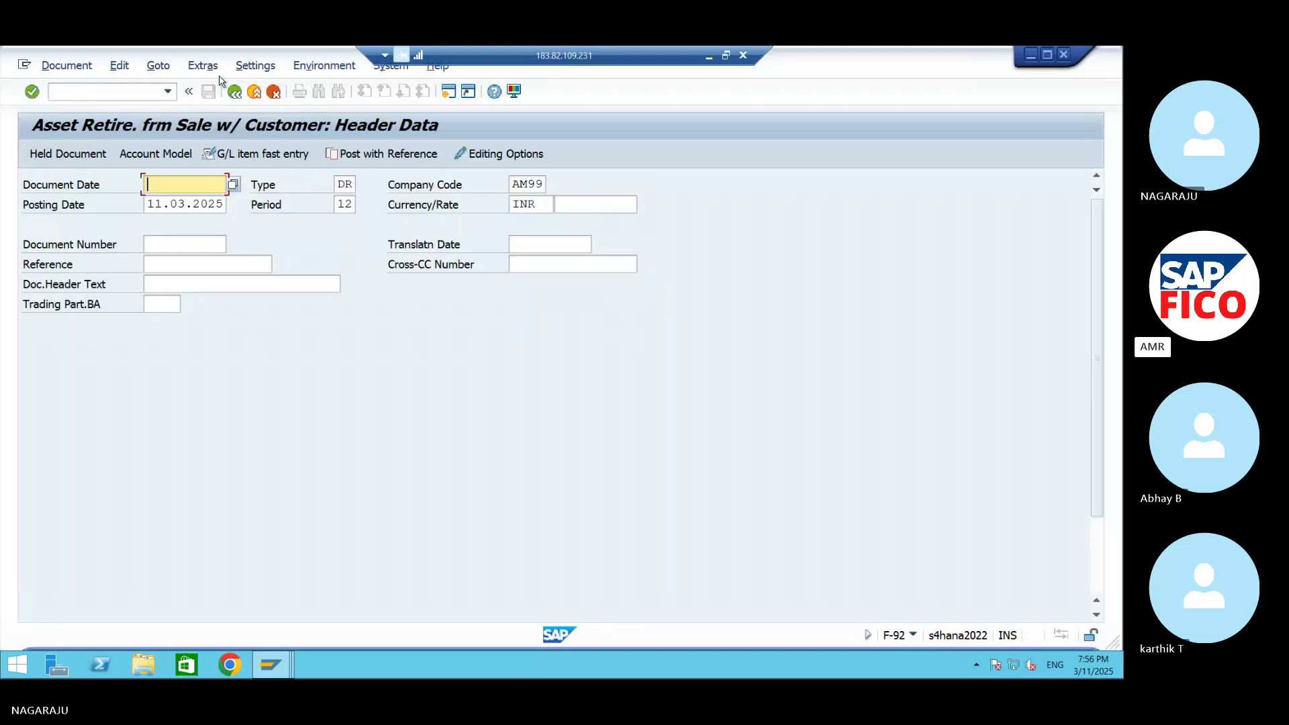
# - Fill in the document header with document date 11.03.2025 and header text ASSET SALE WITH CUSTOMER
pyautogui.click(233, 186)
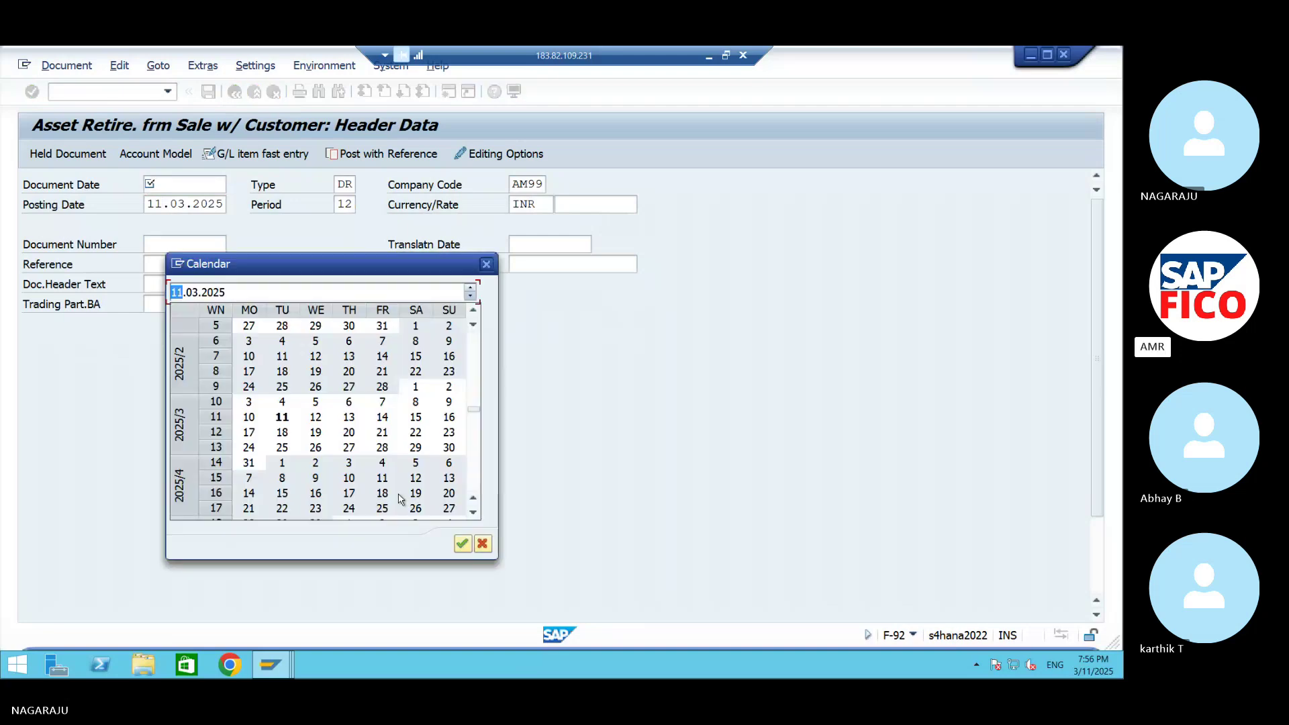
pyautogui.click(455, 538)
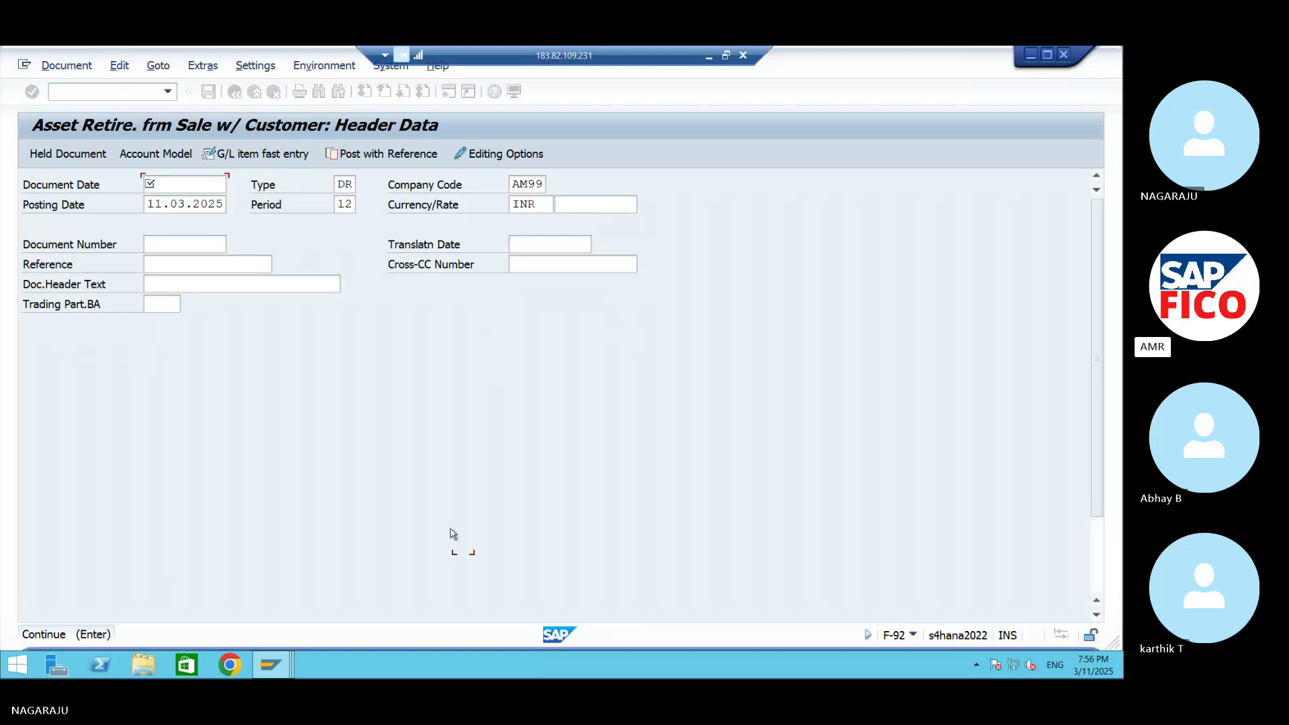
pyautogui.click(201, 285)
pyautogui.write('ASS')
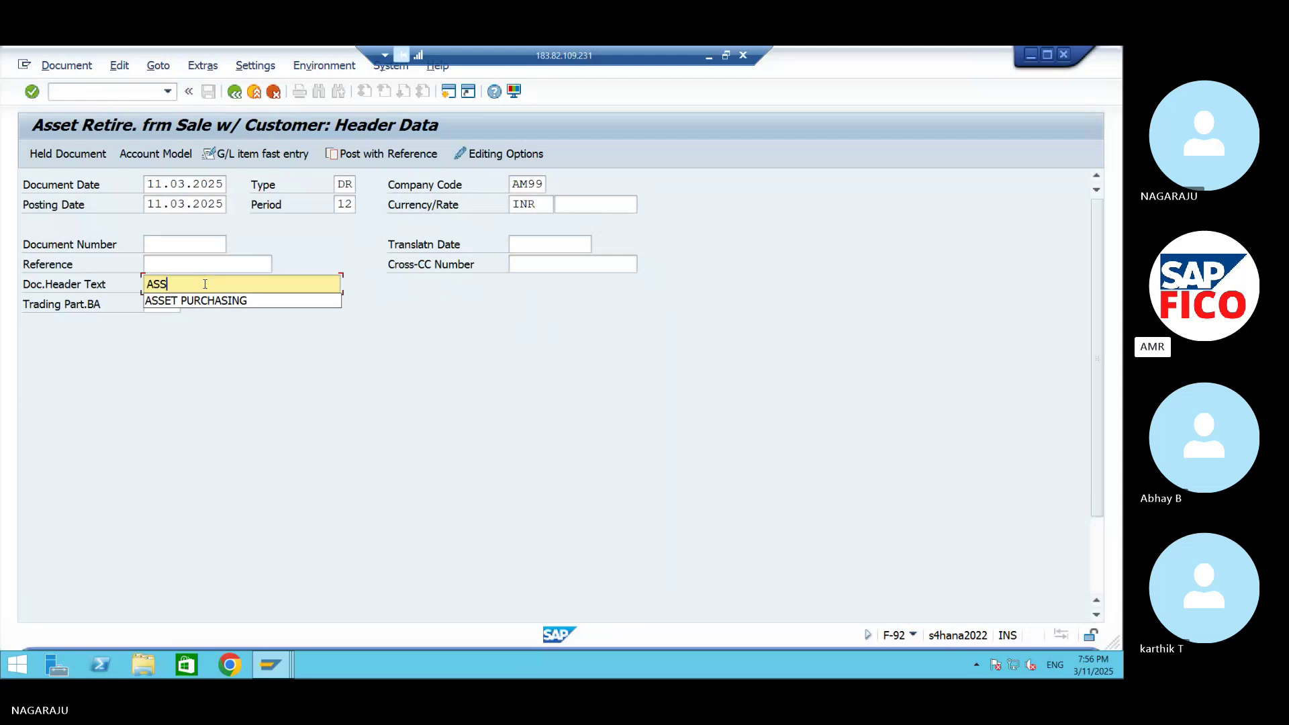
pyautogui.write('ET SA')
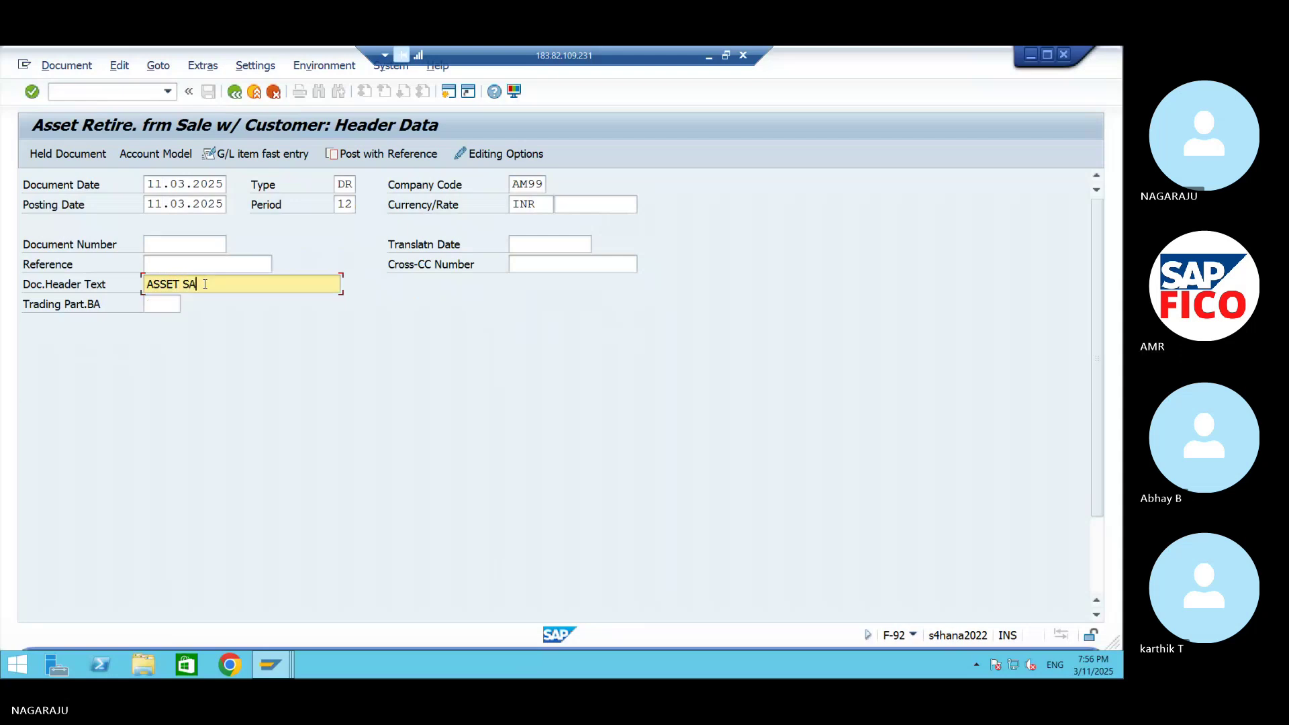
pyautogui.write('LE WITH CUSTOMER')
pyautogui.moveTo(304, 287); pyautogui.dragTo(9, 299)
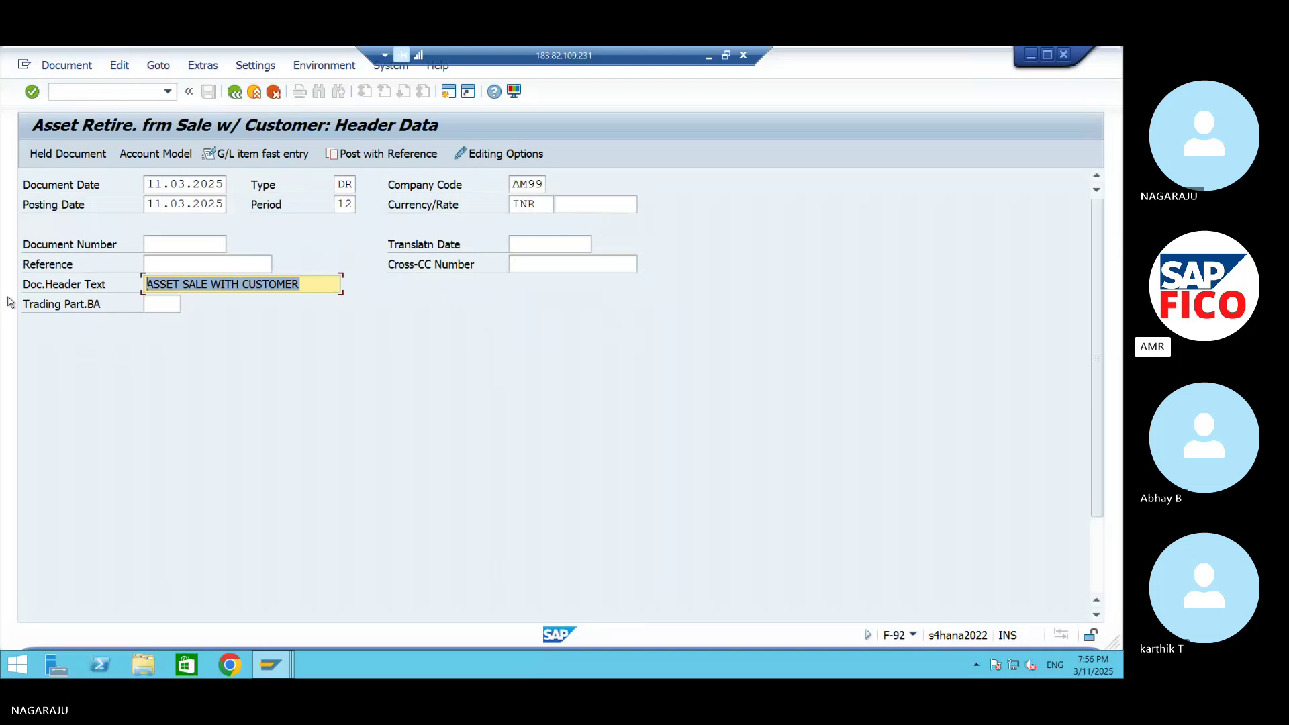
pyautogui.click(88, 318)
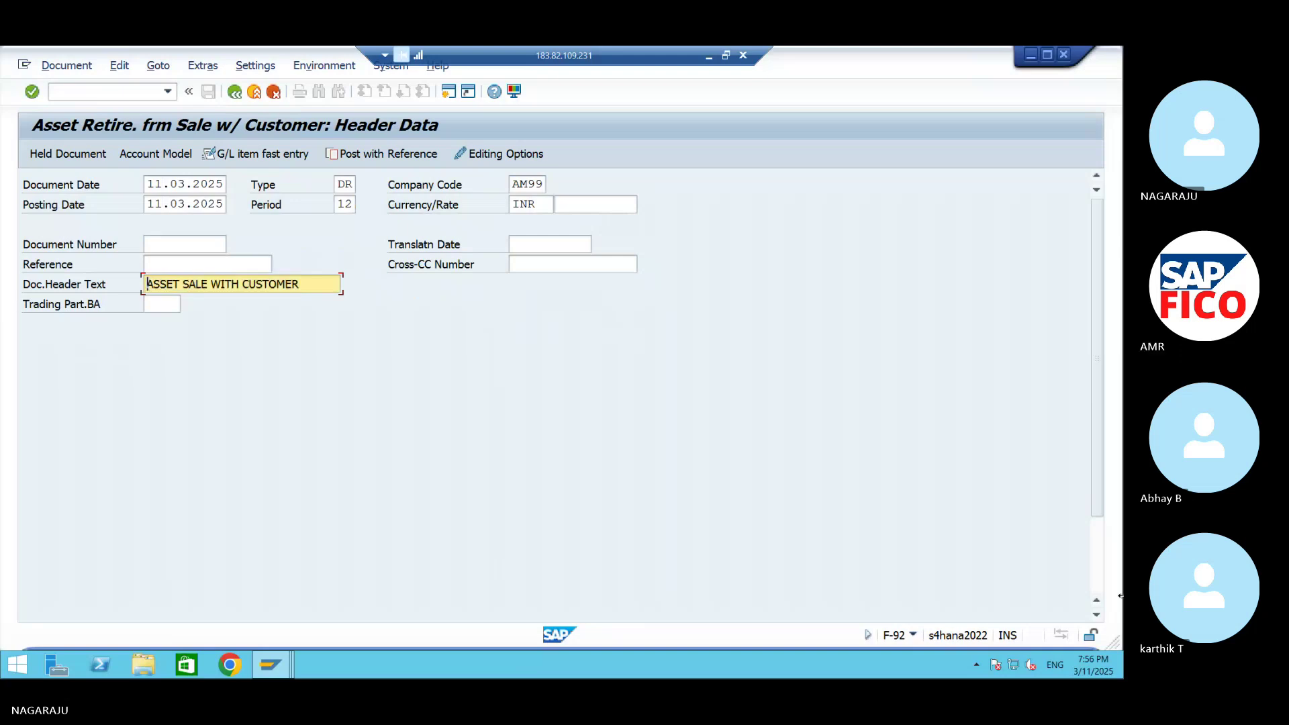
pyautogui.click(1097, 614)
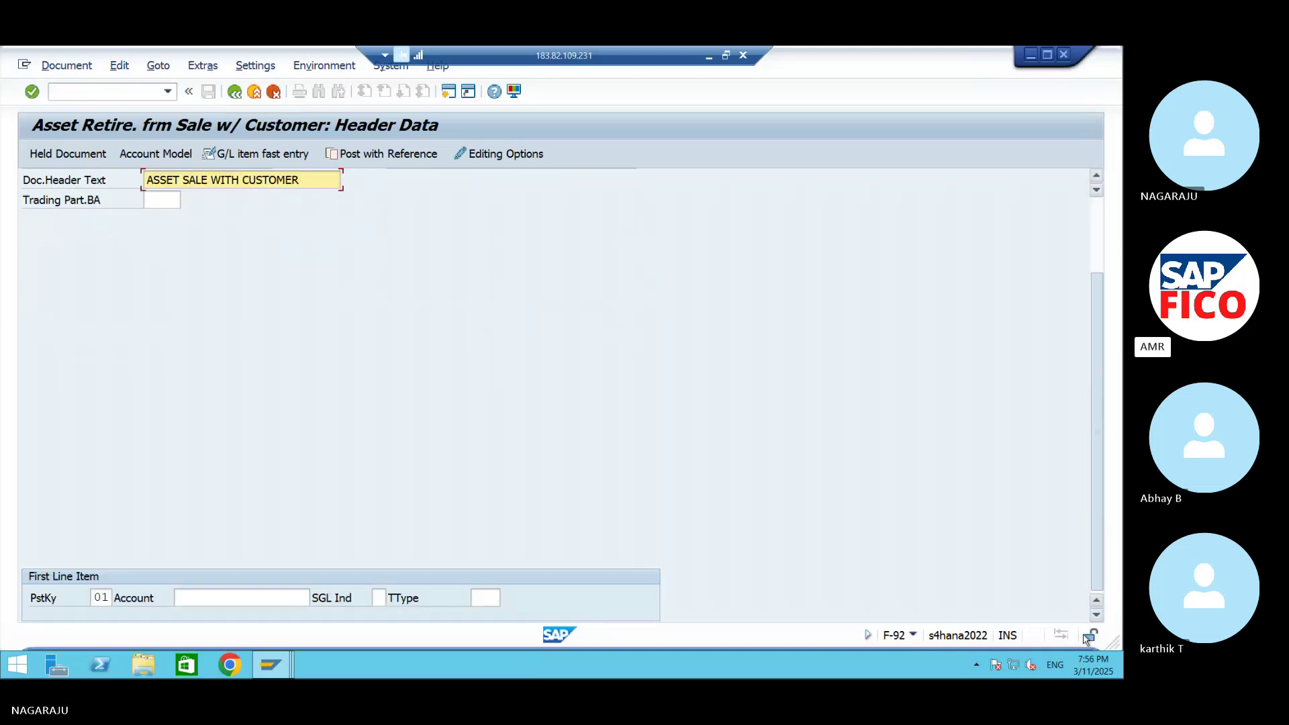
pyautogui.click(307, 600)
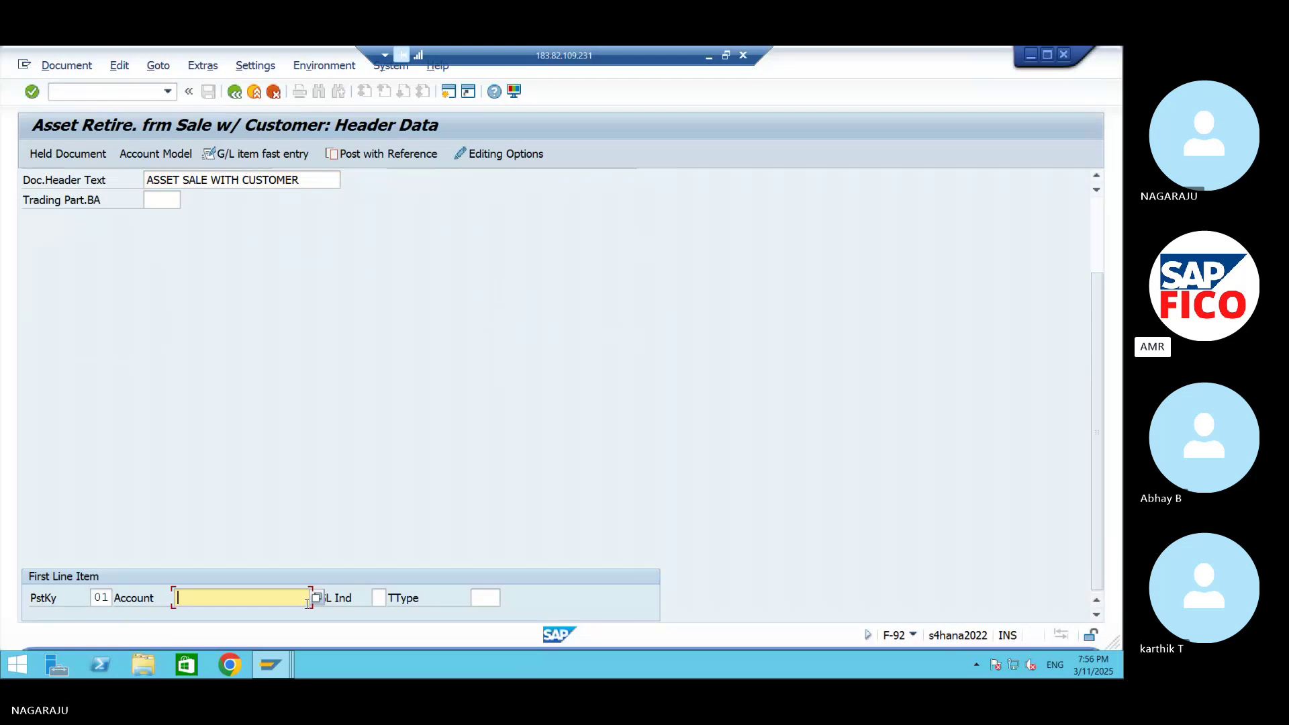
pyautogui.click(316, 598)
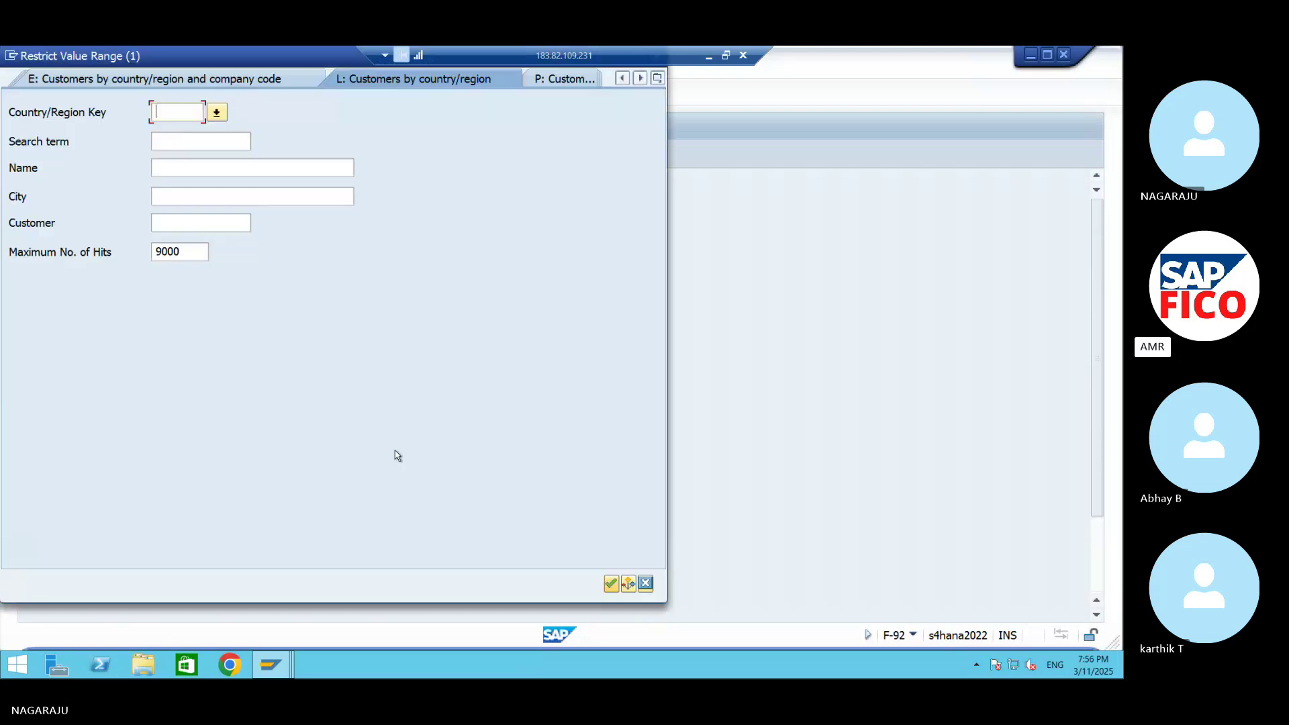
pyautogui.click(611, 584)
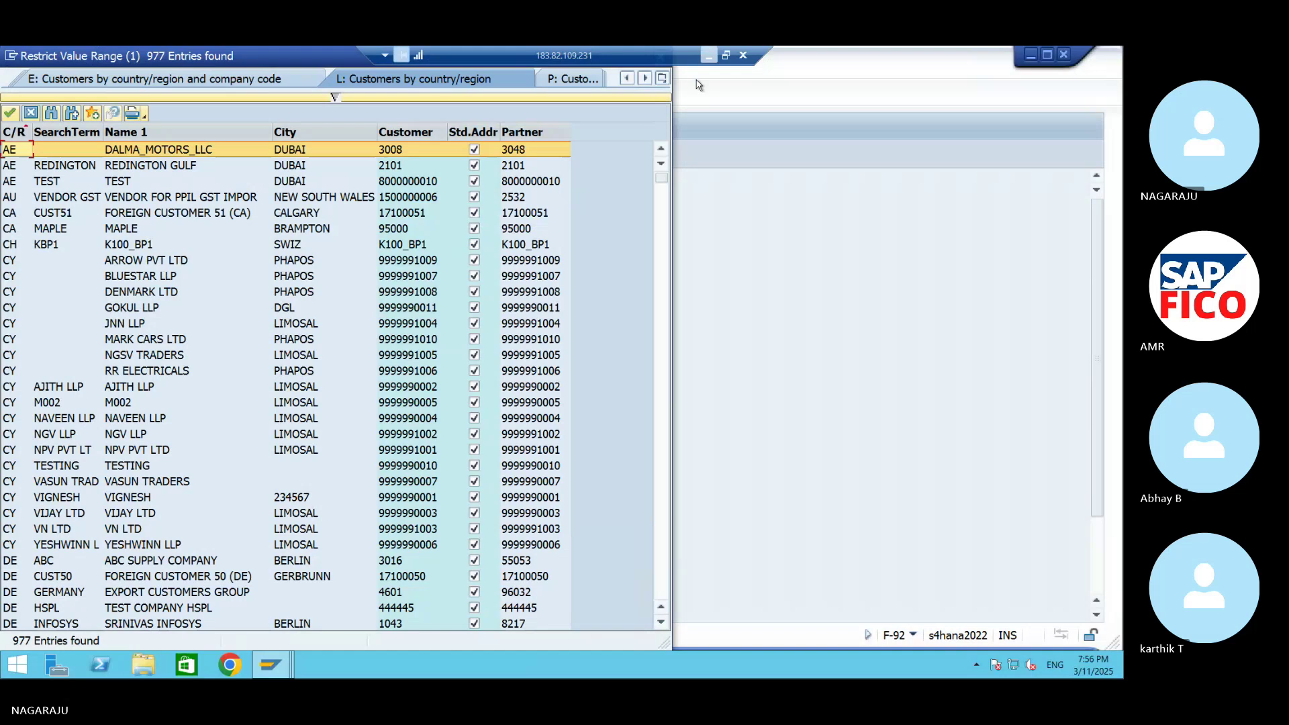
pyautogui.press('Escape')
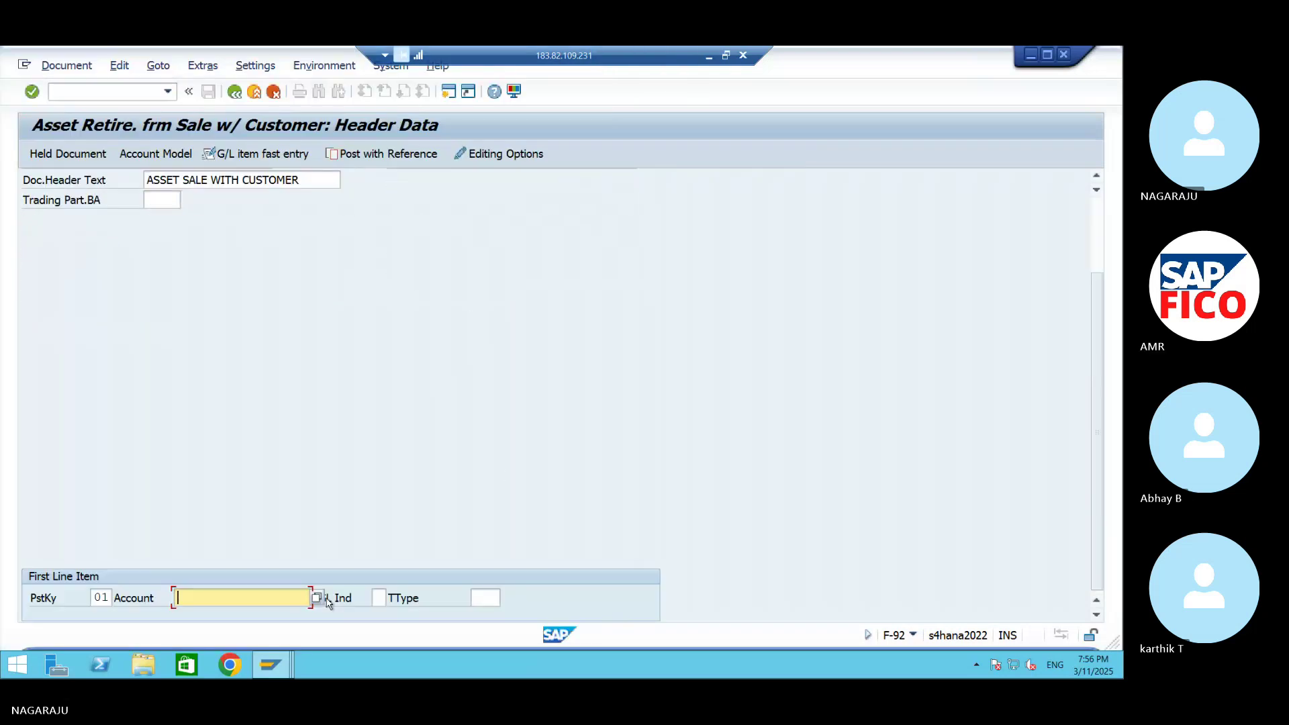
# - Look up the customers by country/region and company code AM99, and choose SD CUSTOMER as the first line item's account
pyautogui.click(322, 599)
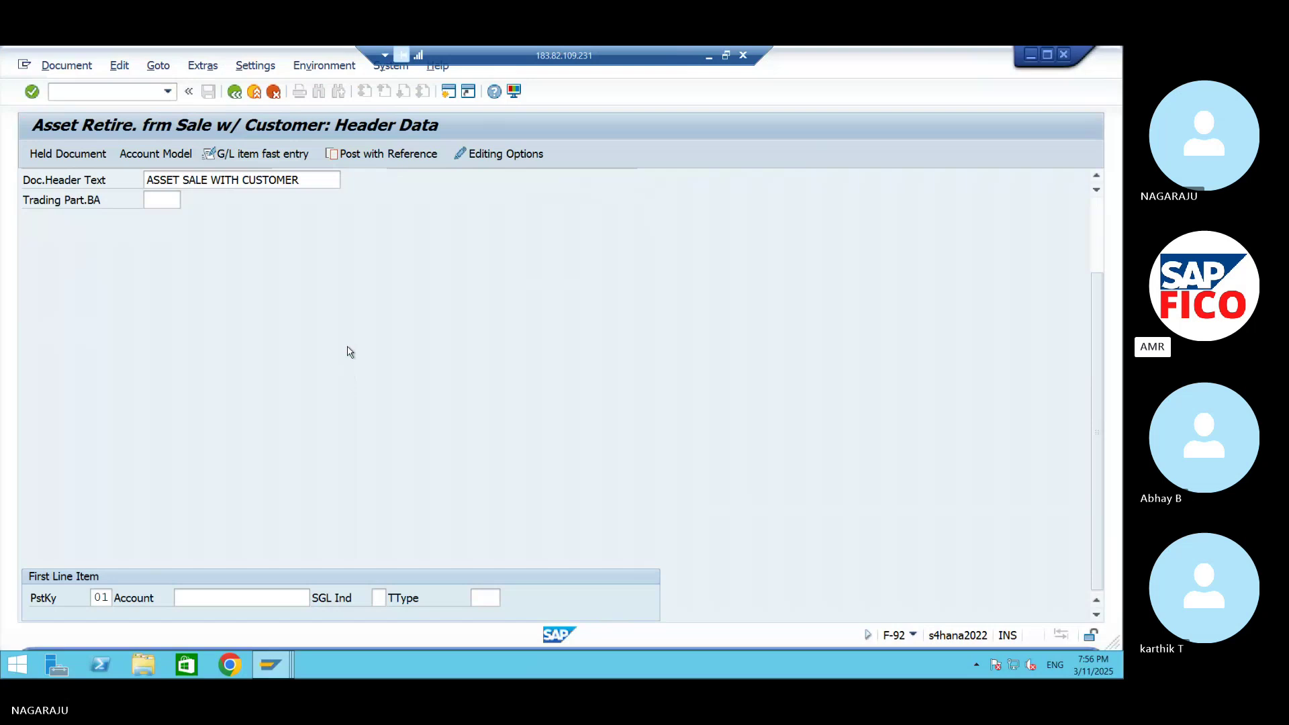
pyautogui.press('F4')
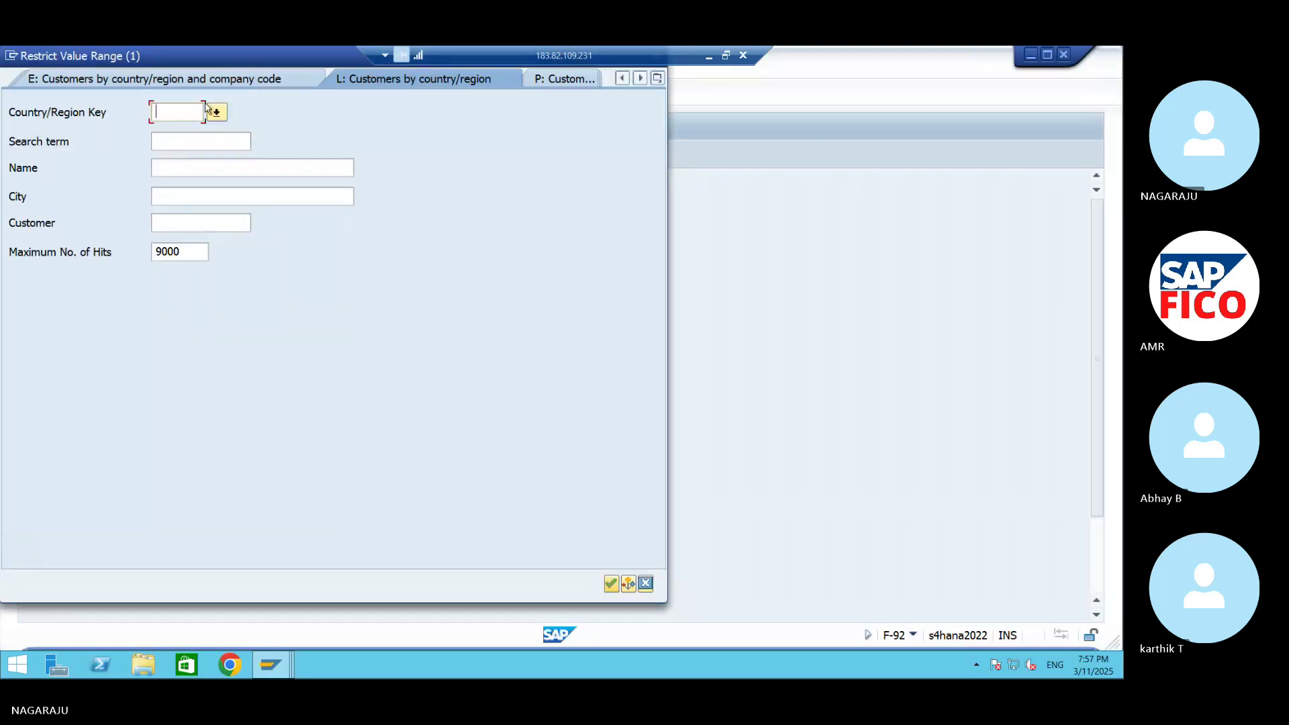
pyautogui.click(243, 79)
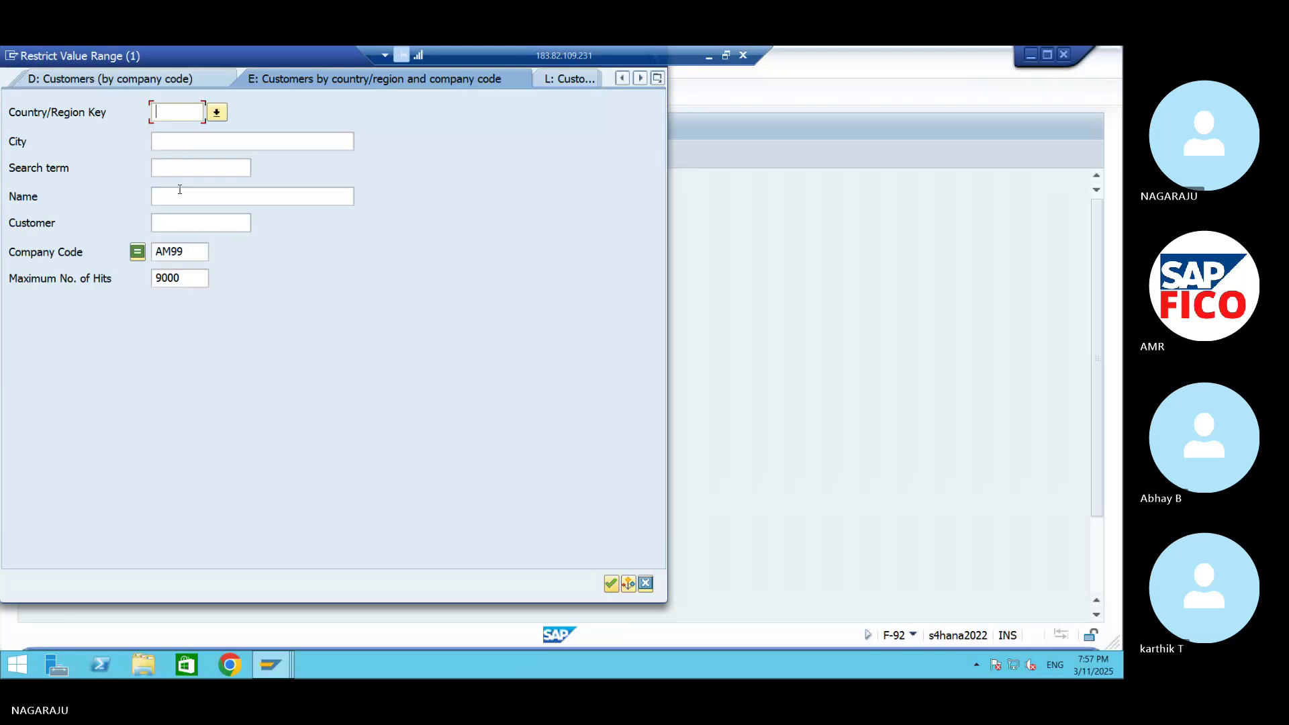
pyautogui.click(610, 584)
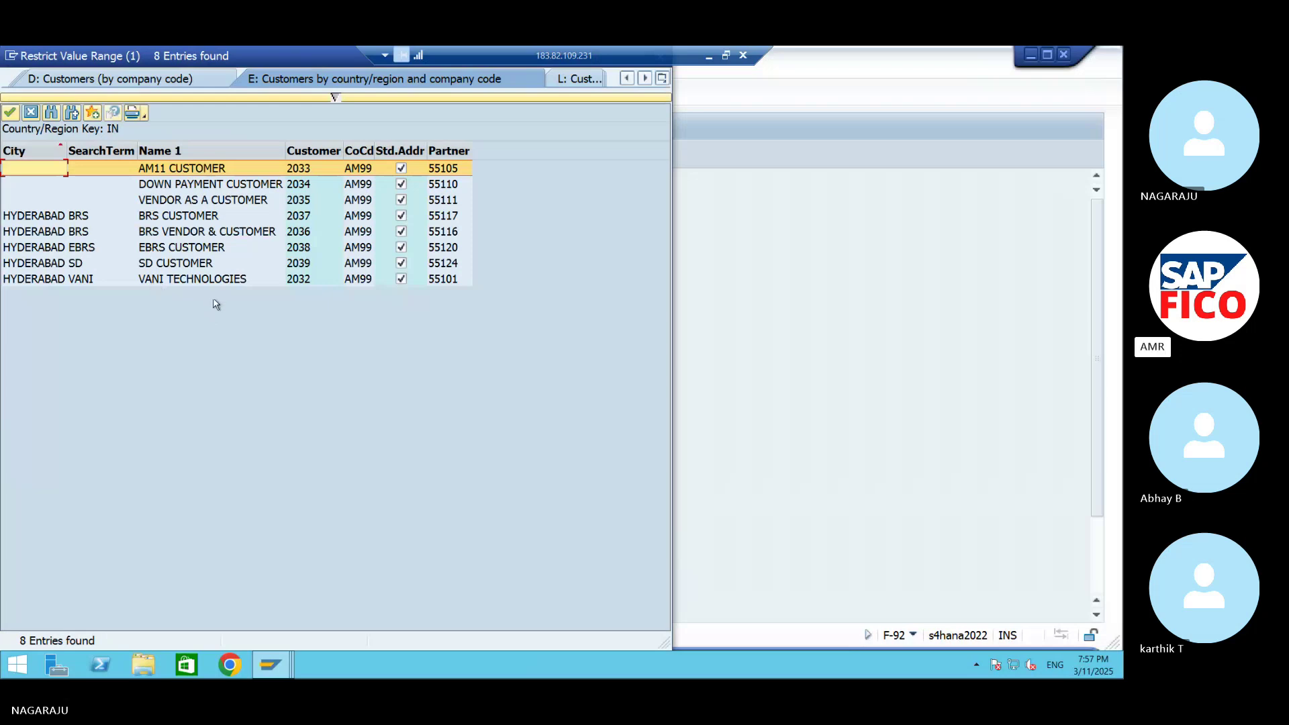
pyautogui.click(185, 265)
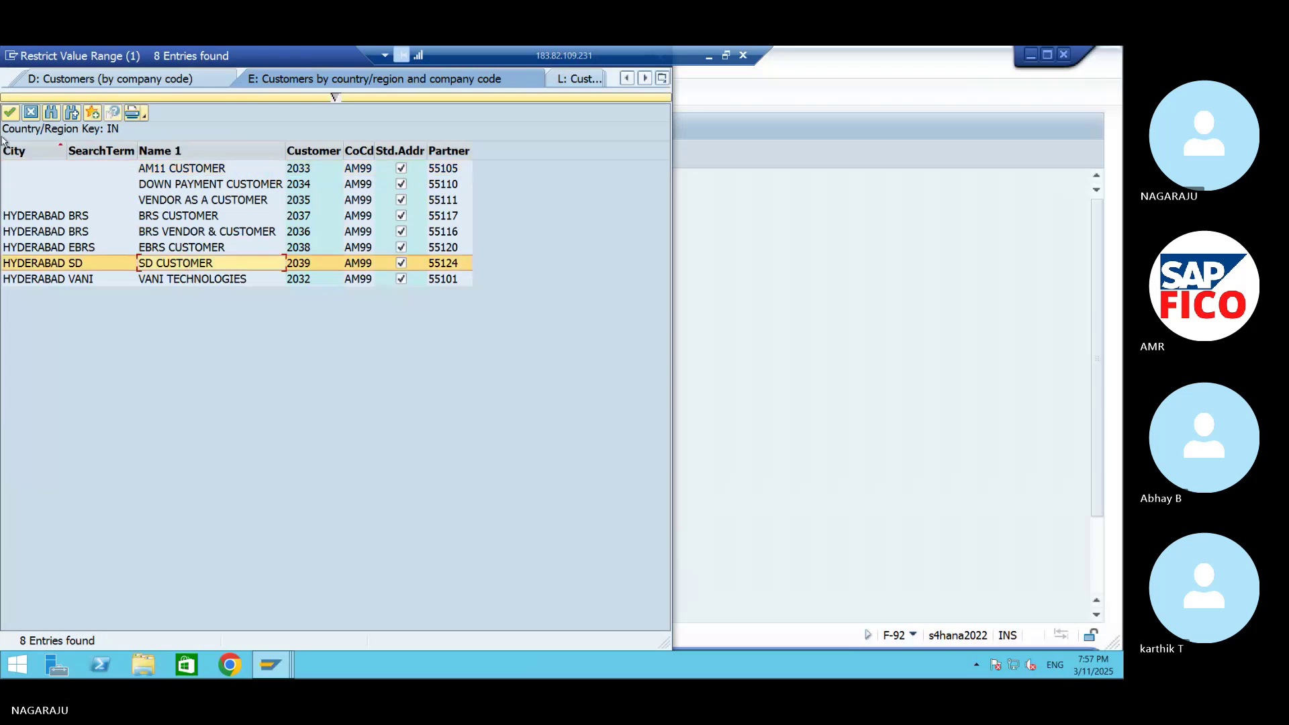
pyautogui.click(12, 114)
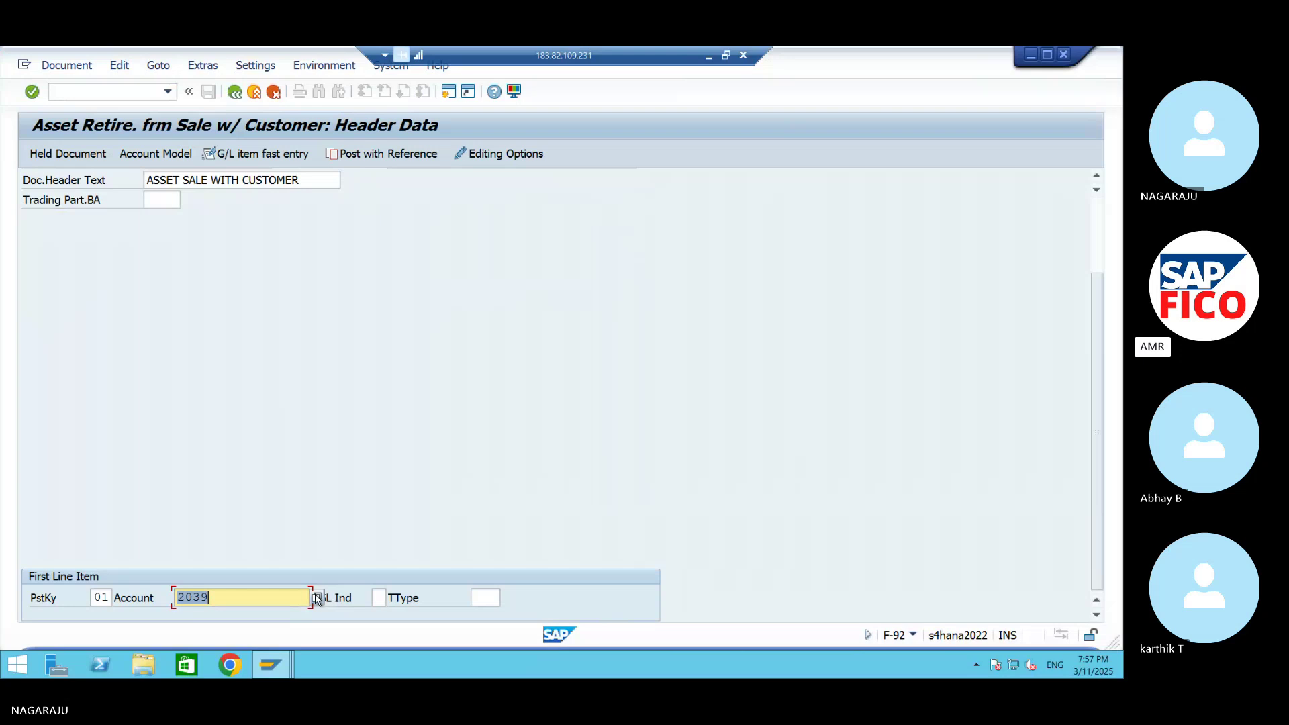
pyautogui.click(318, 599)
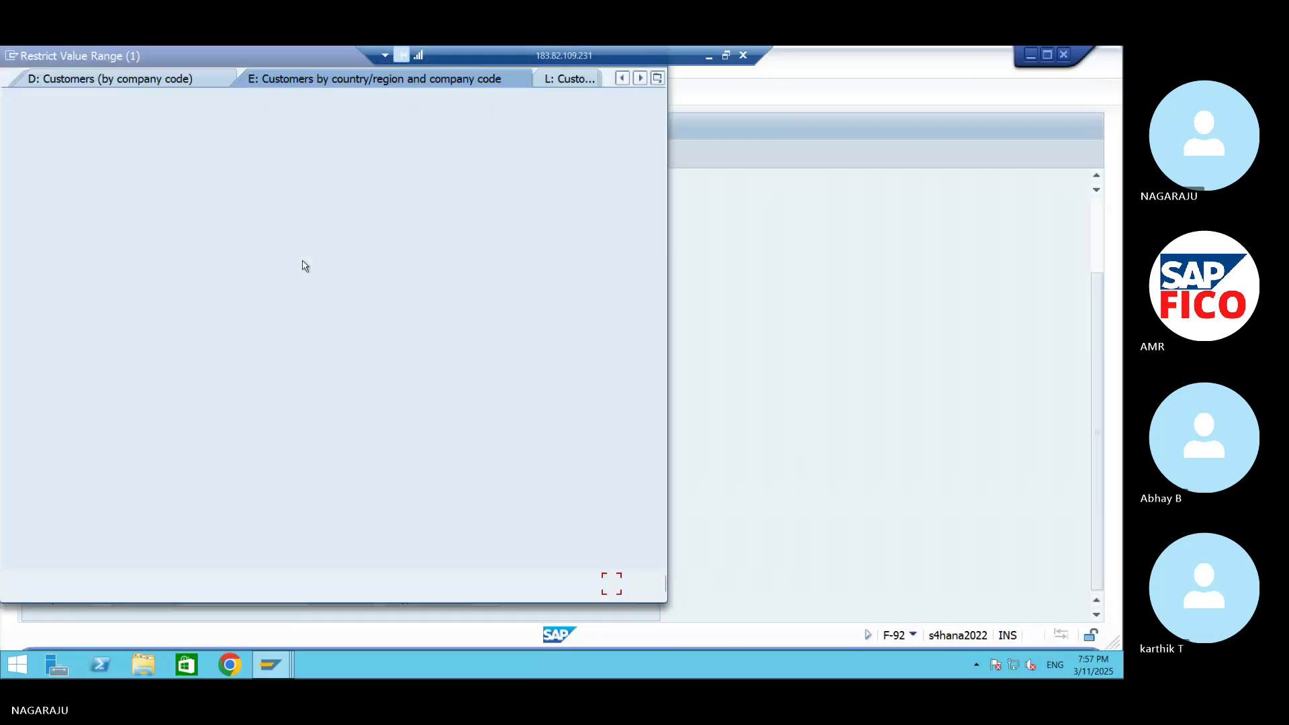
pyautogui.click(606, 582)
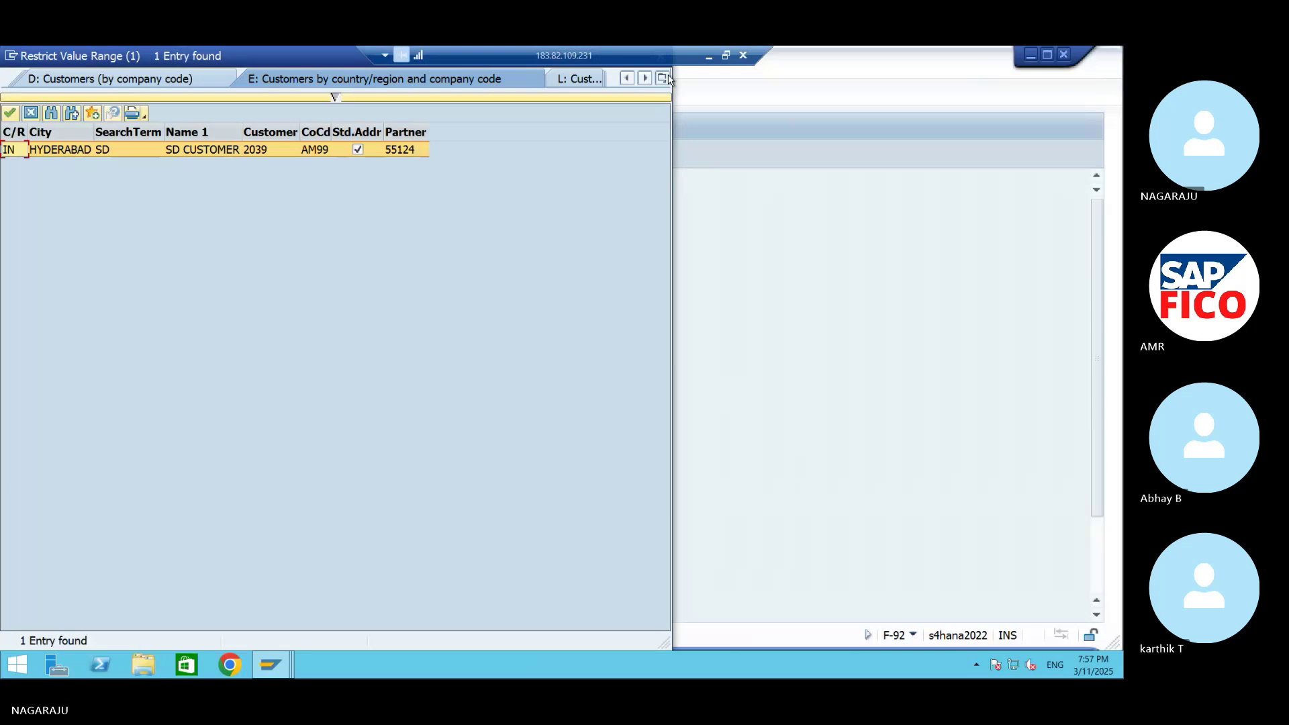
pyautogui.press('Return')
pyautogui.scroll(-3, 378, 560)
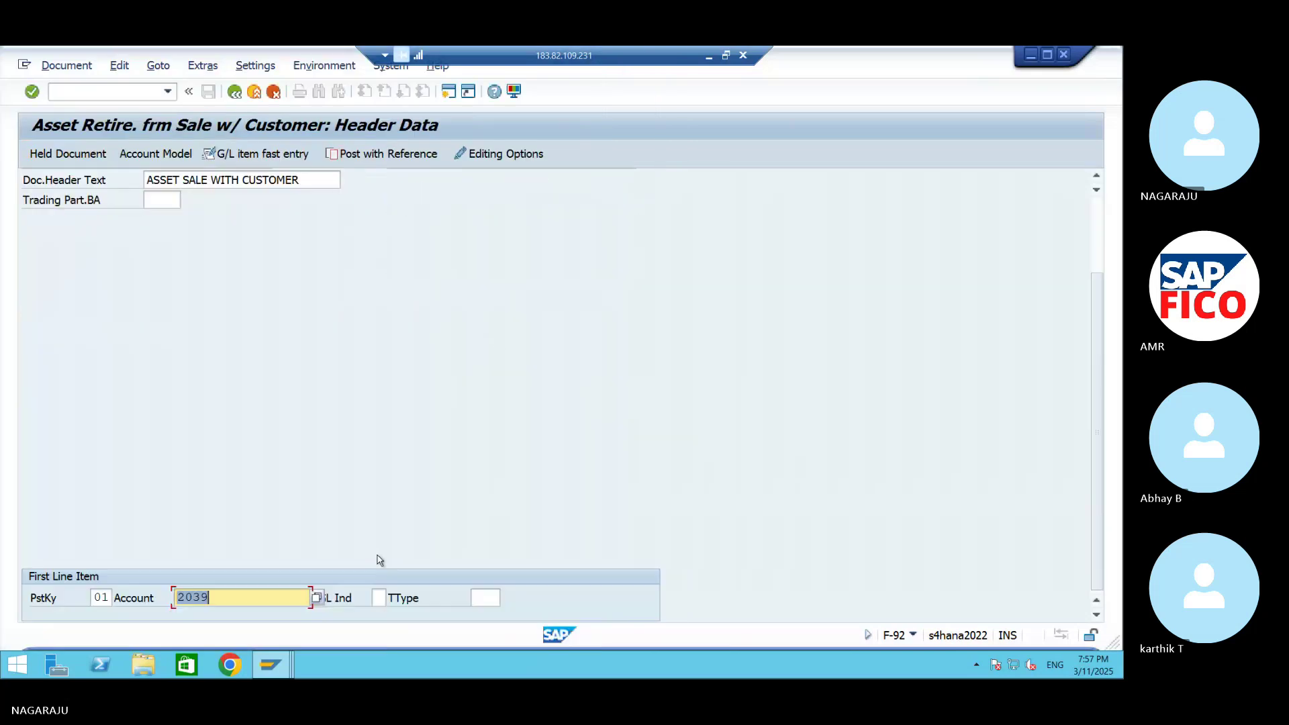
# - Clear the first line item's account, look up the AM99 customers and choose VANI TECHNOLOGIES instead
pyautogui.press('BackSpace')
pyautogui.click(316, 597)
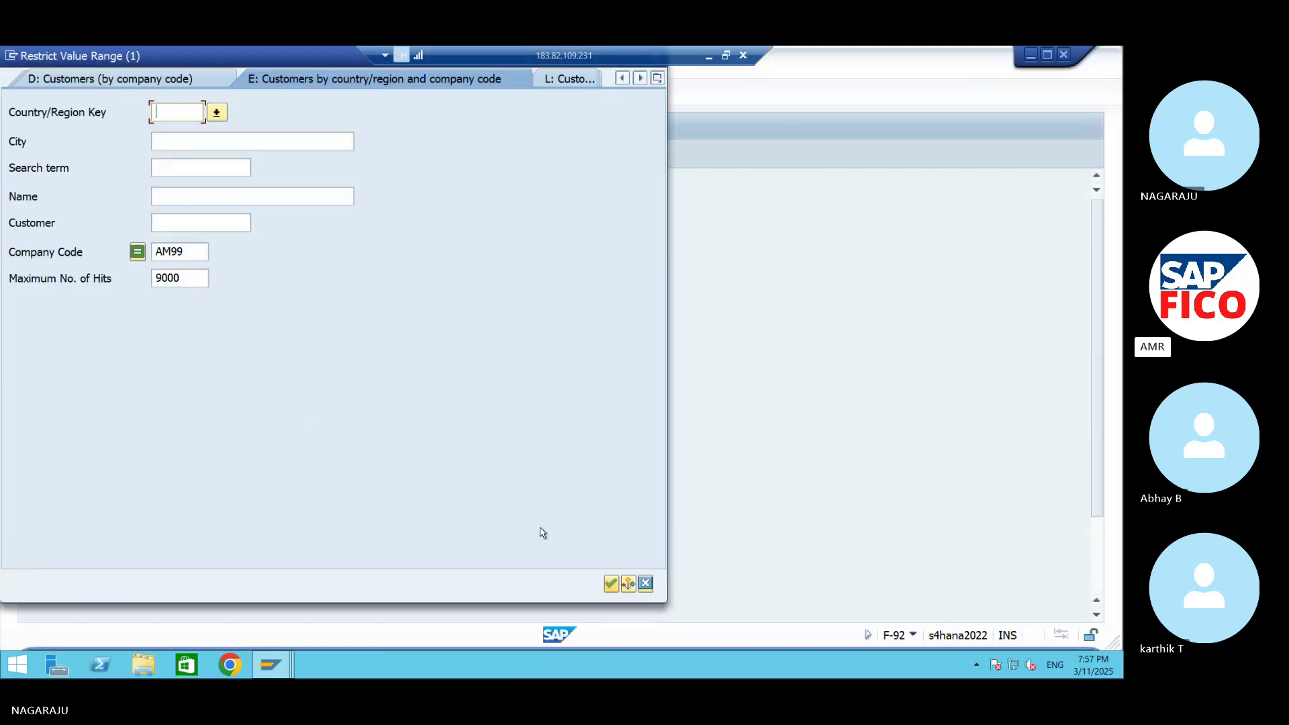
pyautogui.click(611, 584)
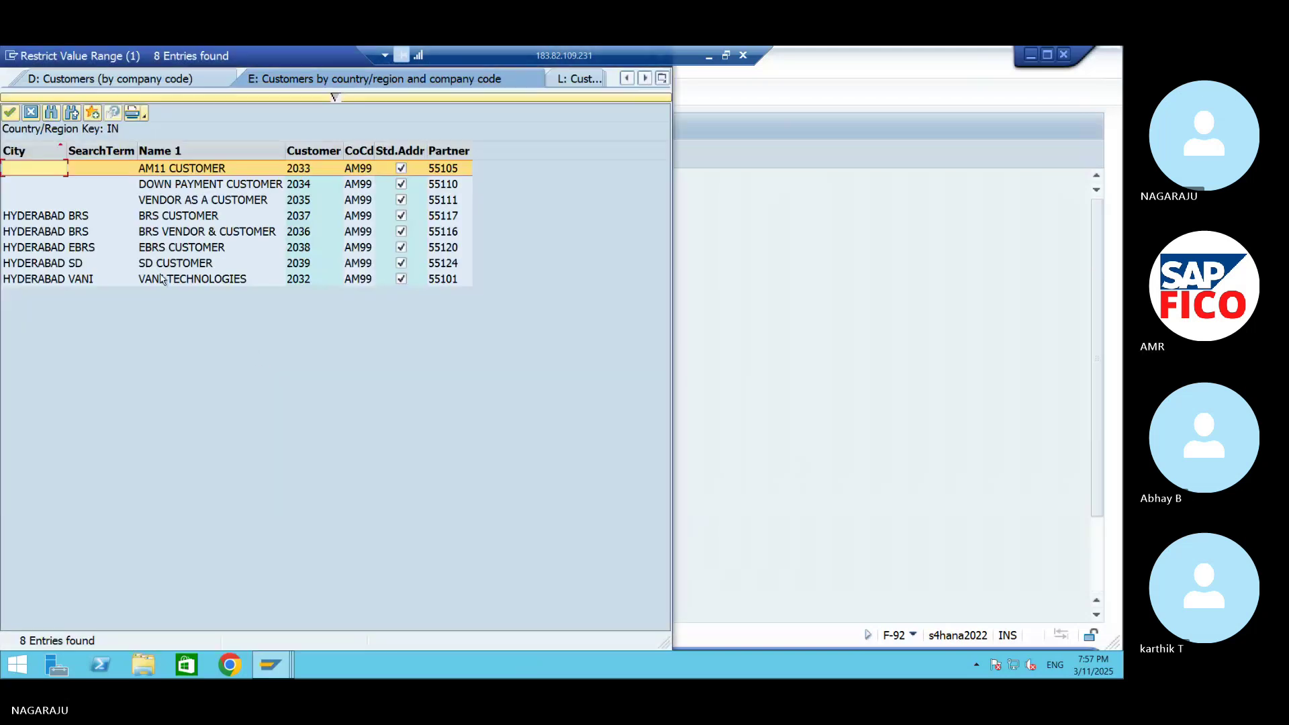
pyautogui.click(136, 279)
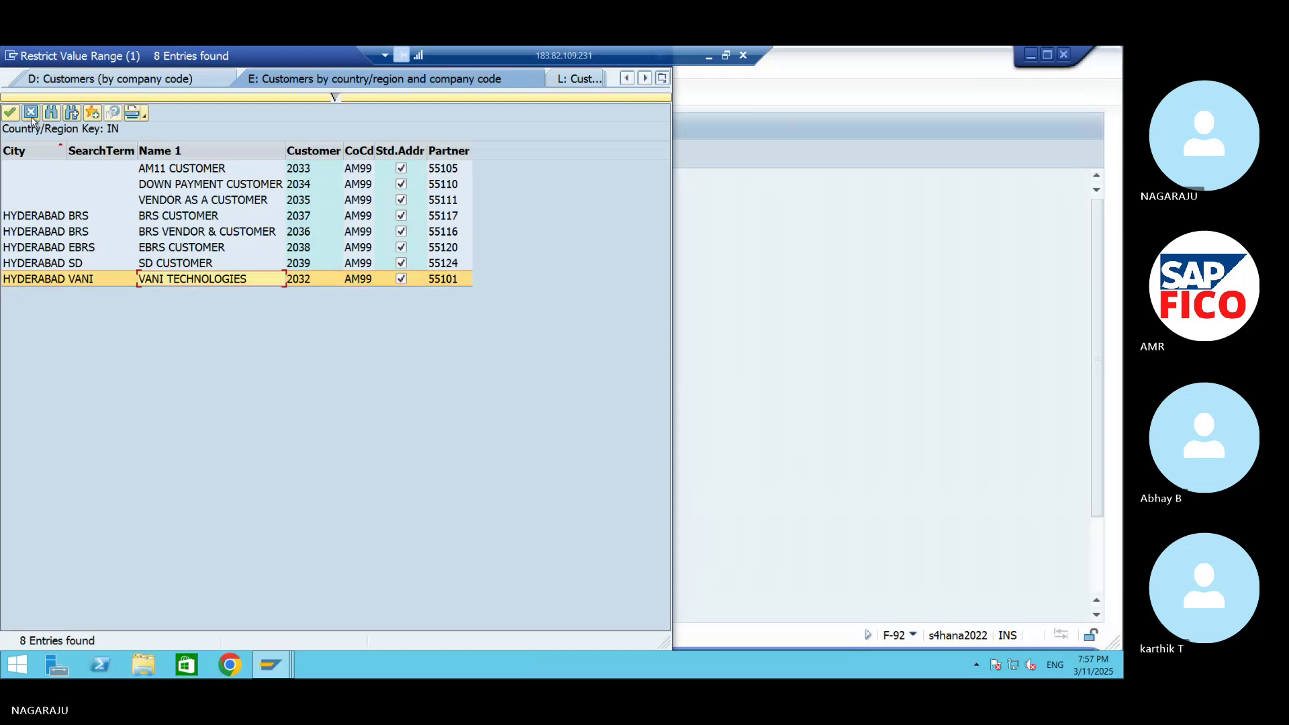
pyautogui.click(10, 112)
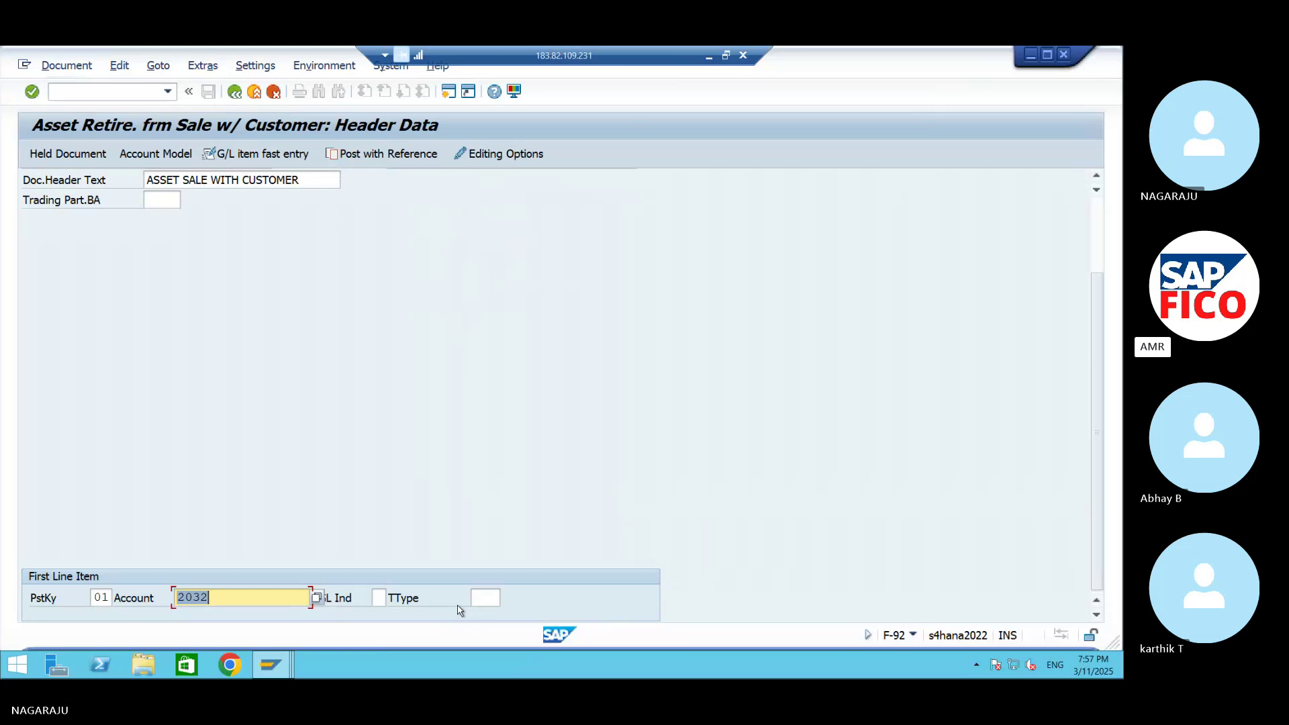
# - Open the customer item and enter amount 90000 and text ASSET SALE WITH CUSTOMER
pyautogui.press('Return')
pyautogui.write('90000')
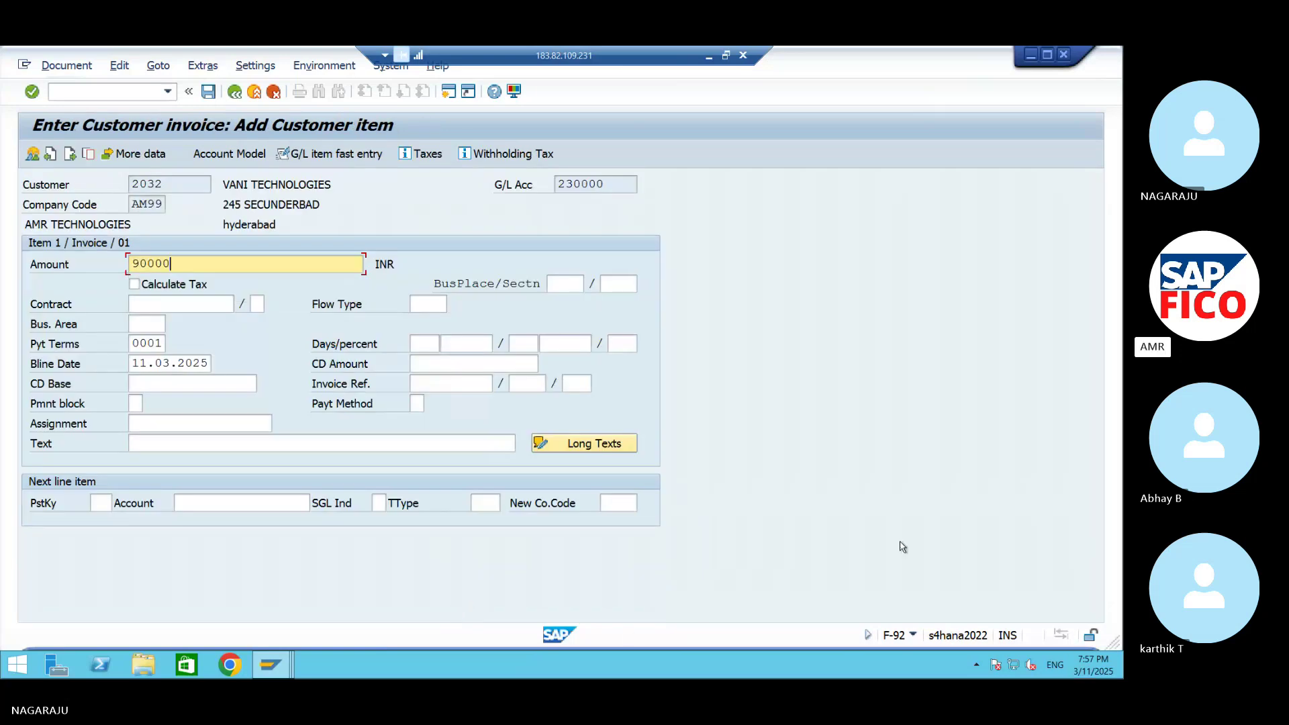
pyautogui.click(206, 442)
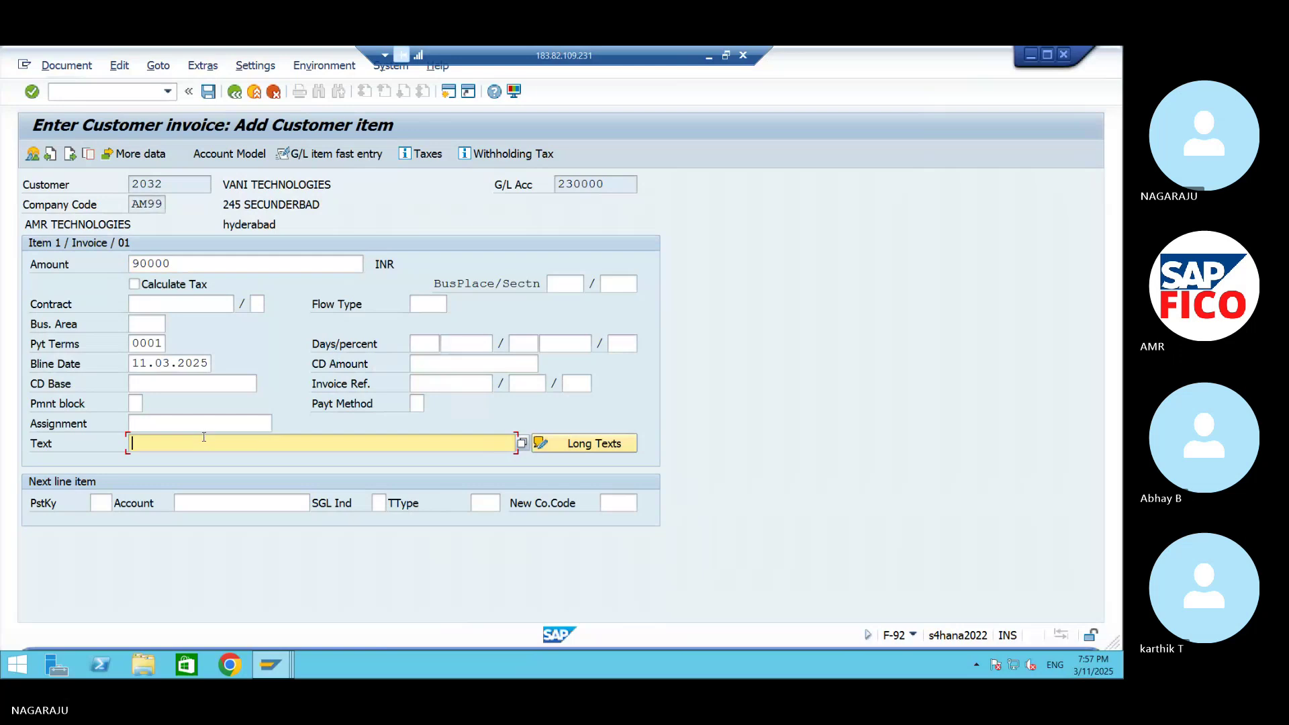
pyautogui.write('ASSET SALE WITH CUSTOMER')
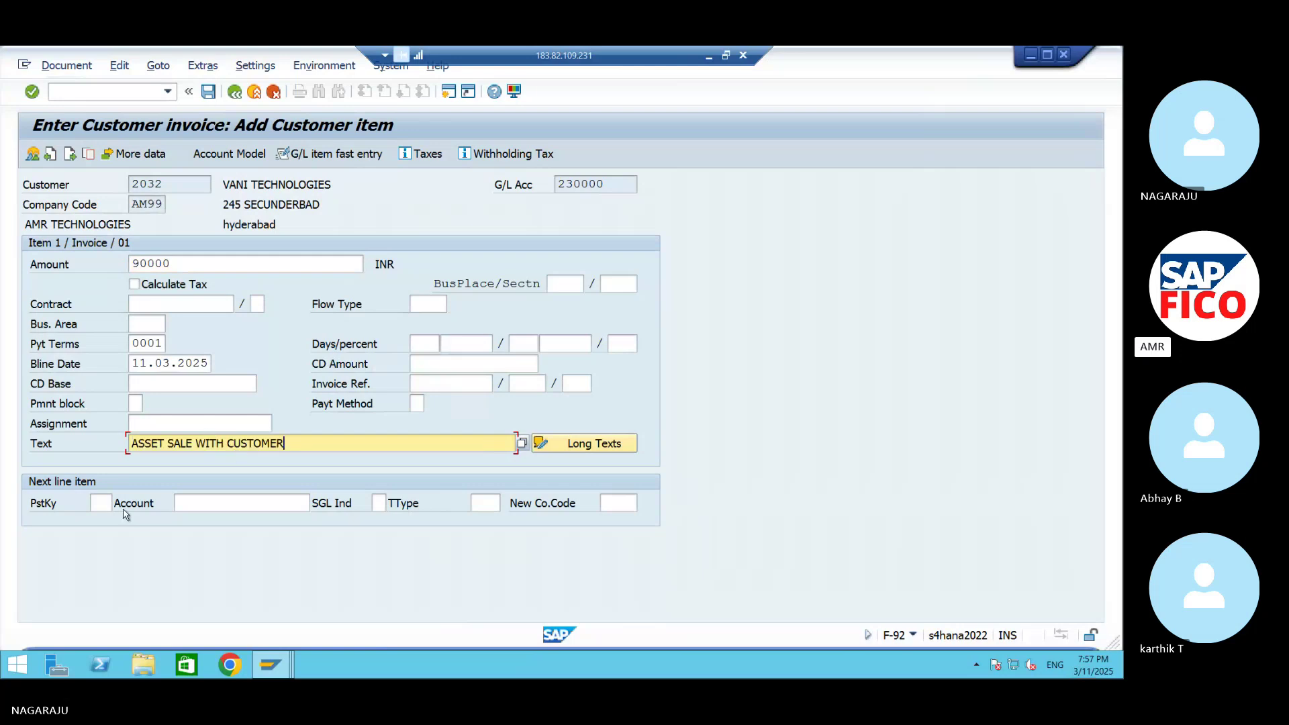
# - Set the next line item's posting key to 50, credit entry
pyautogui.click(99, 501)
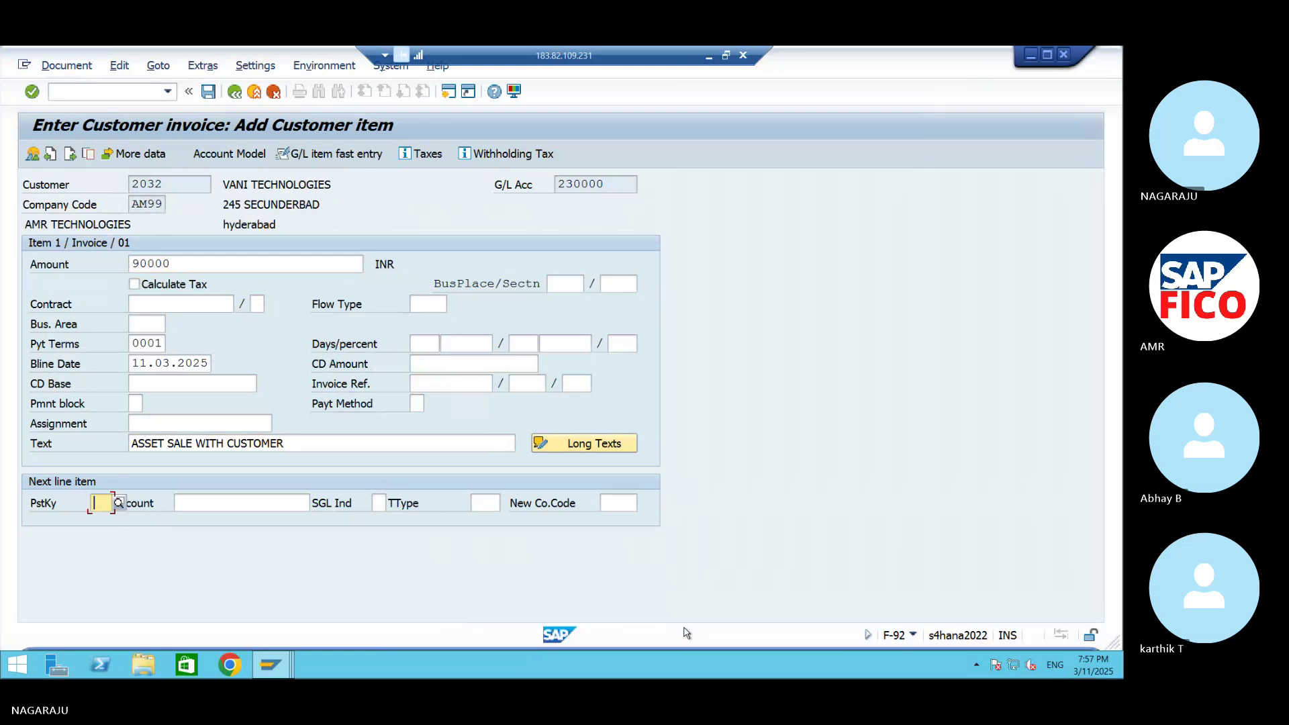
pyautogui.write('5')
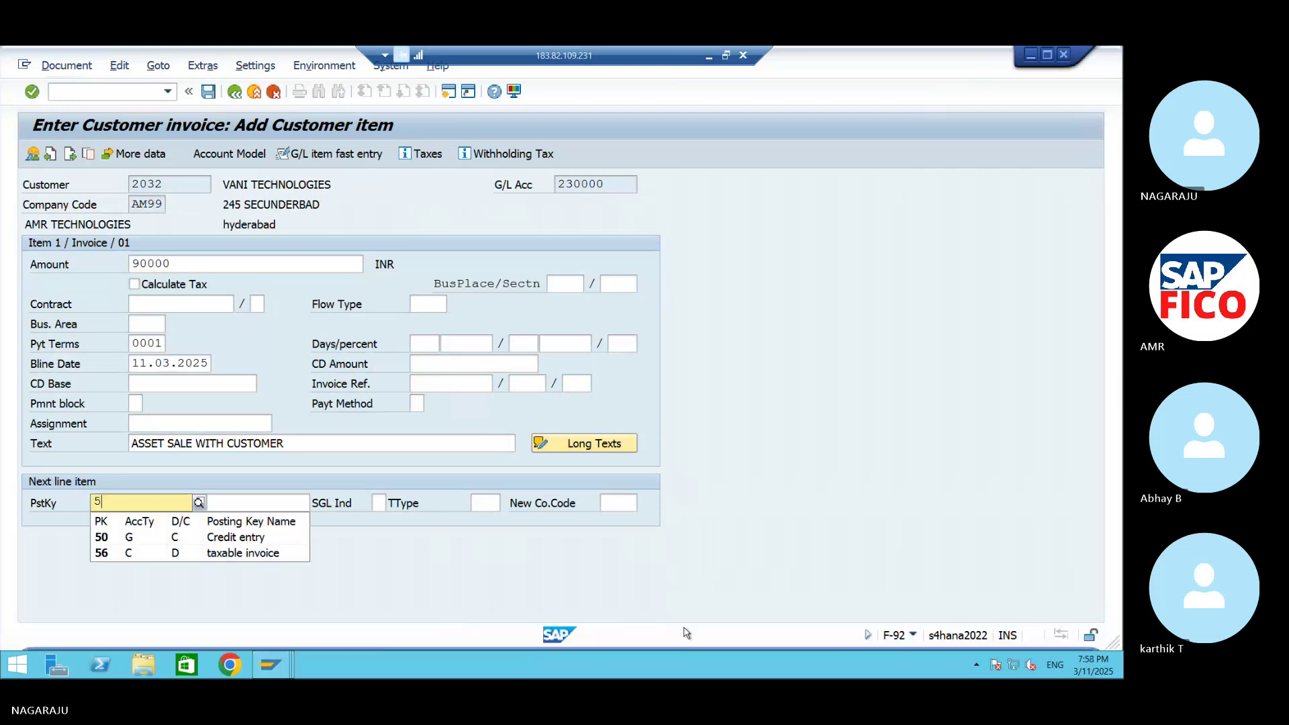
pyautogui.press('BackSpace')
pyautogui.write('7')
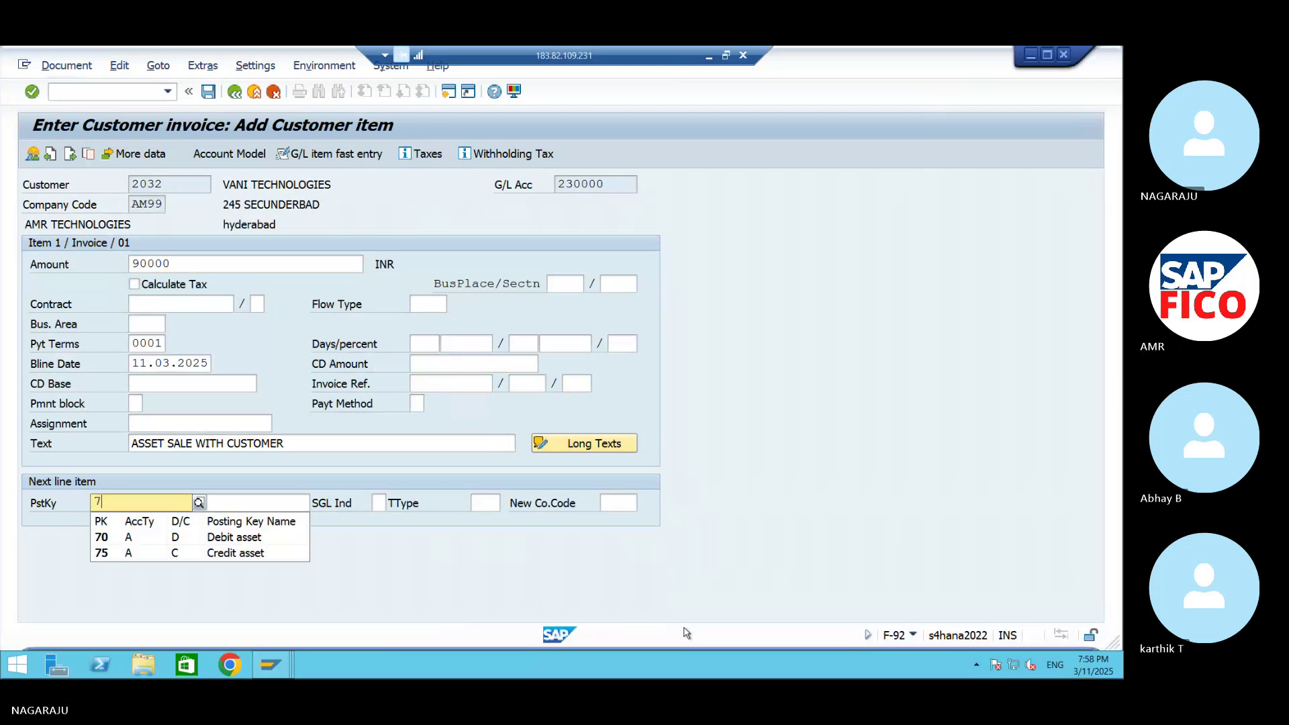
pyautogui.press('BackSpace')
pyautogui.write('50')
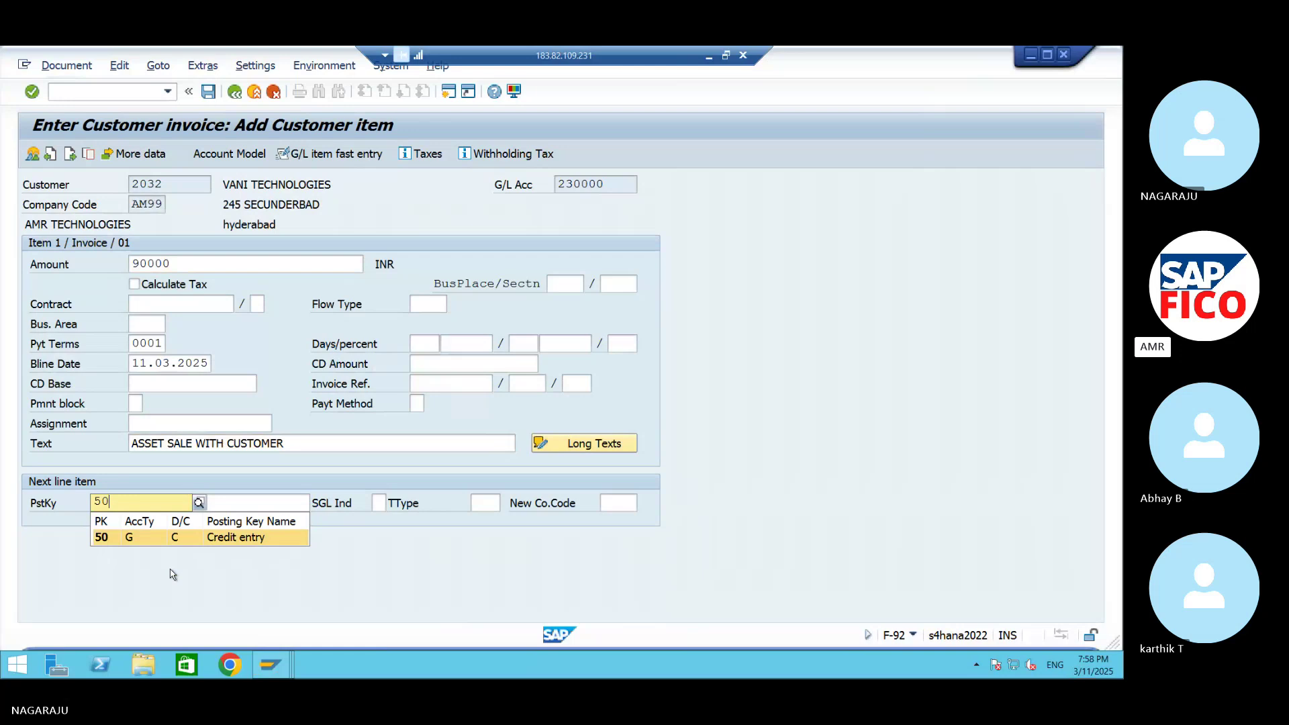
pyautogui.press('Return')
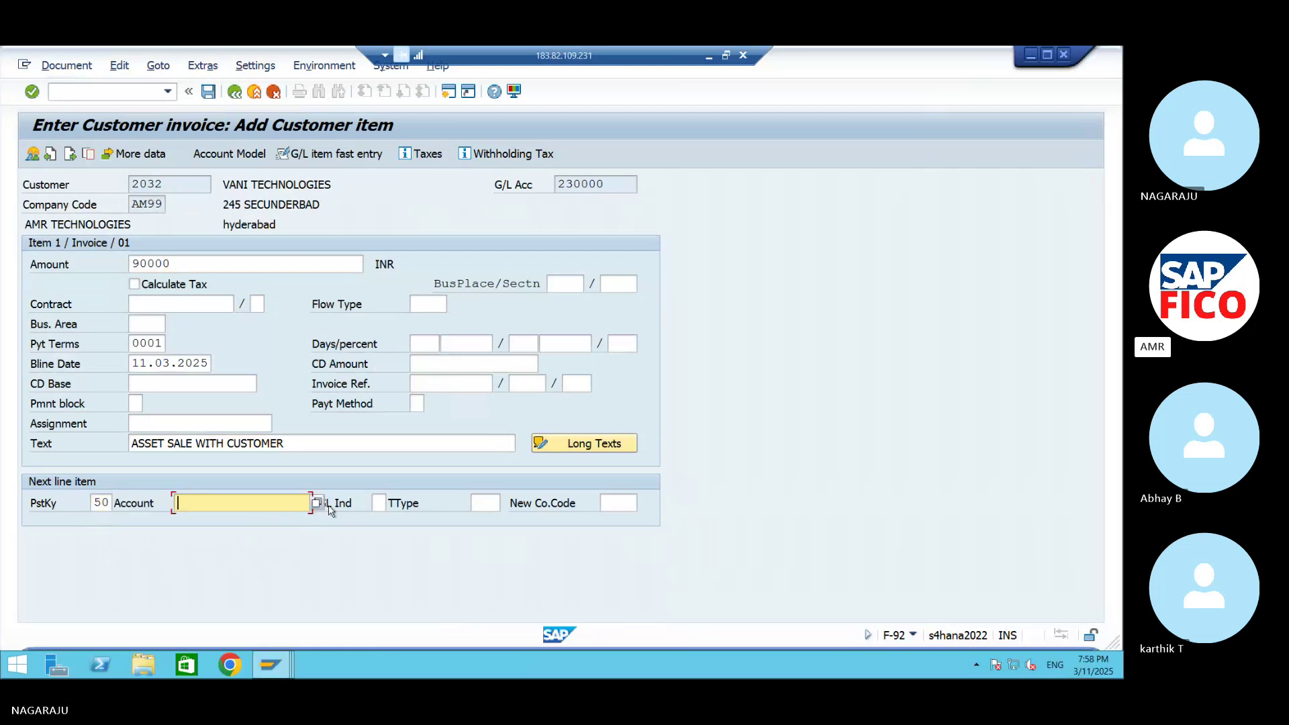
# - Look up the G/L accounts of company code AM99, choose ASSET ON SALE A/C and proceed to its line item
pyautogui.click(316, 502)
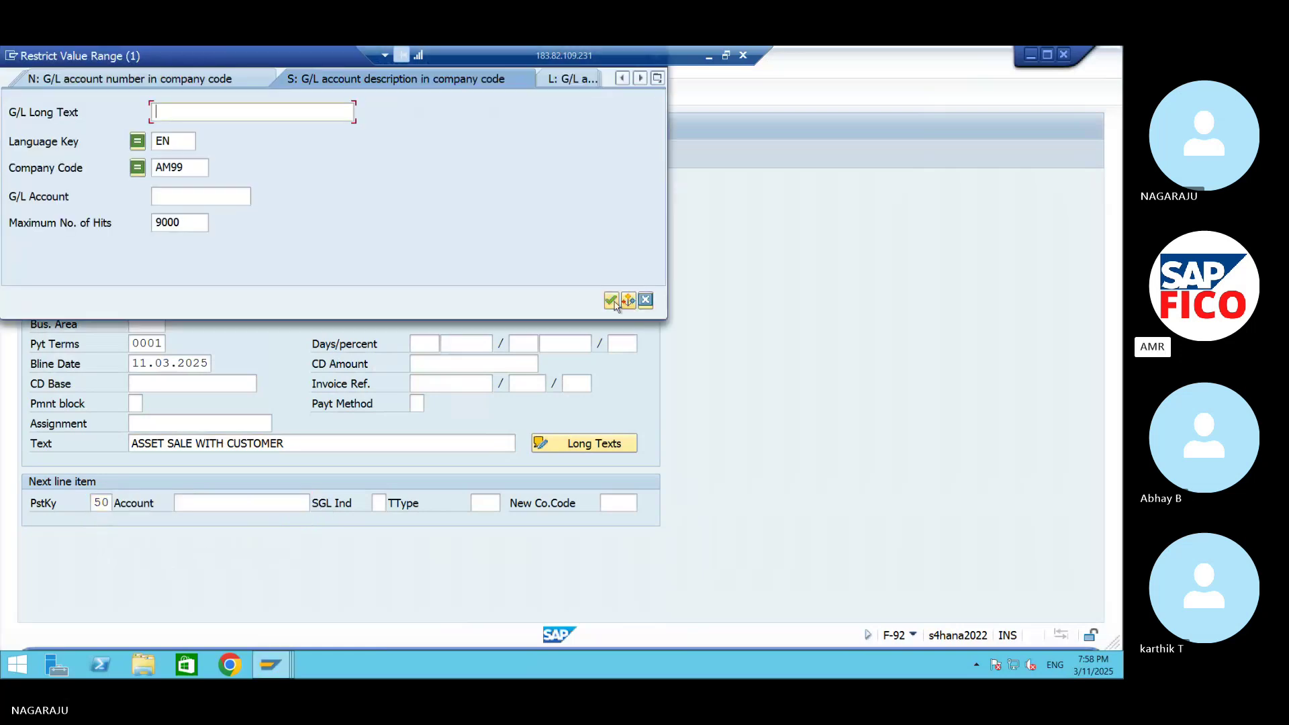
pyautogui.click(611, 301)
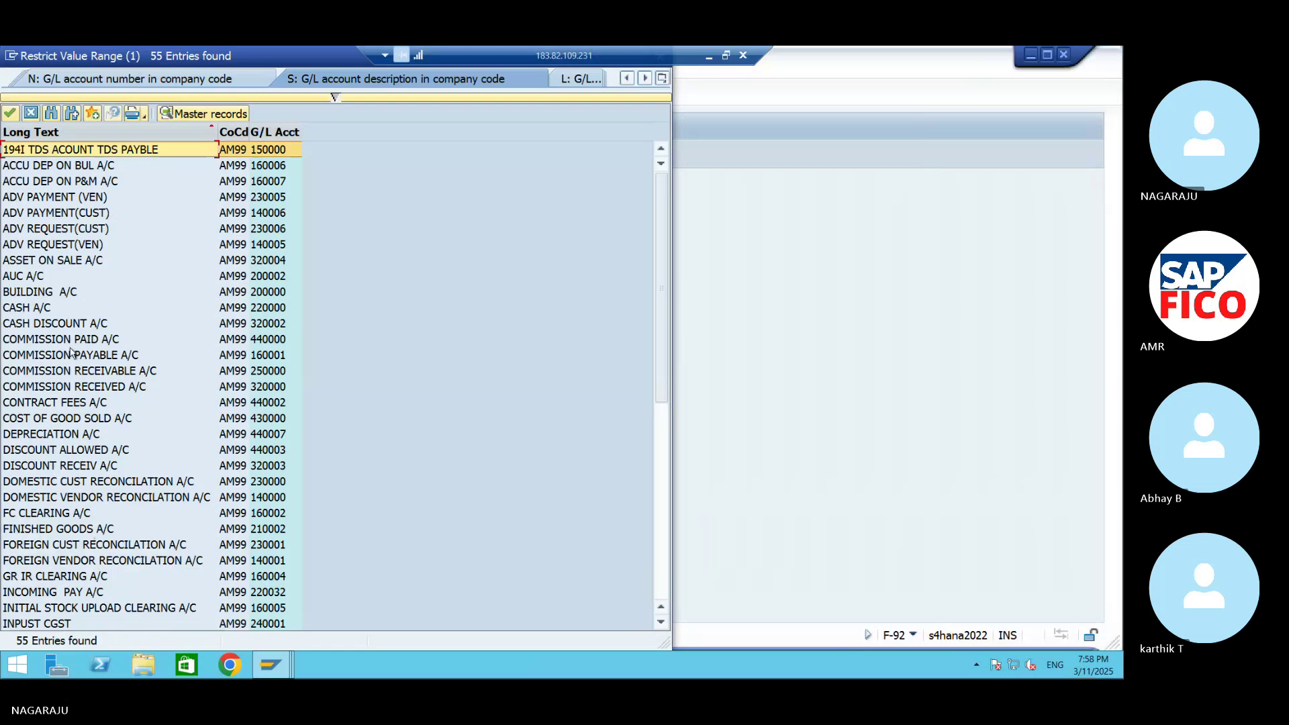
pyautogui.click(53, 294)
pyautogui.click(58, 263)
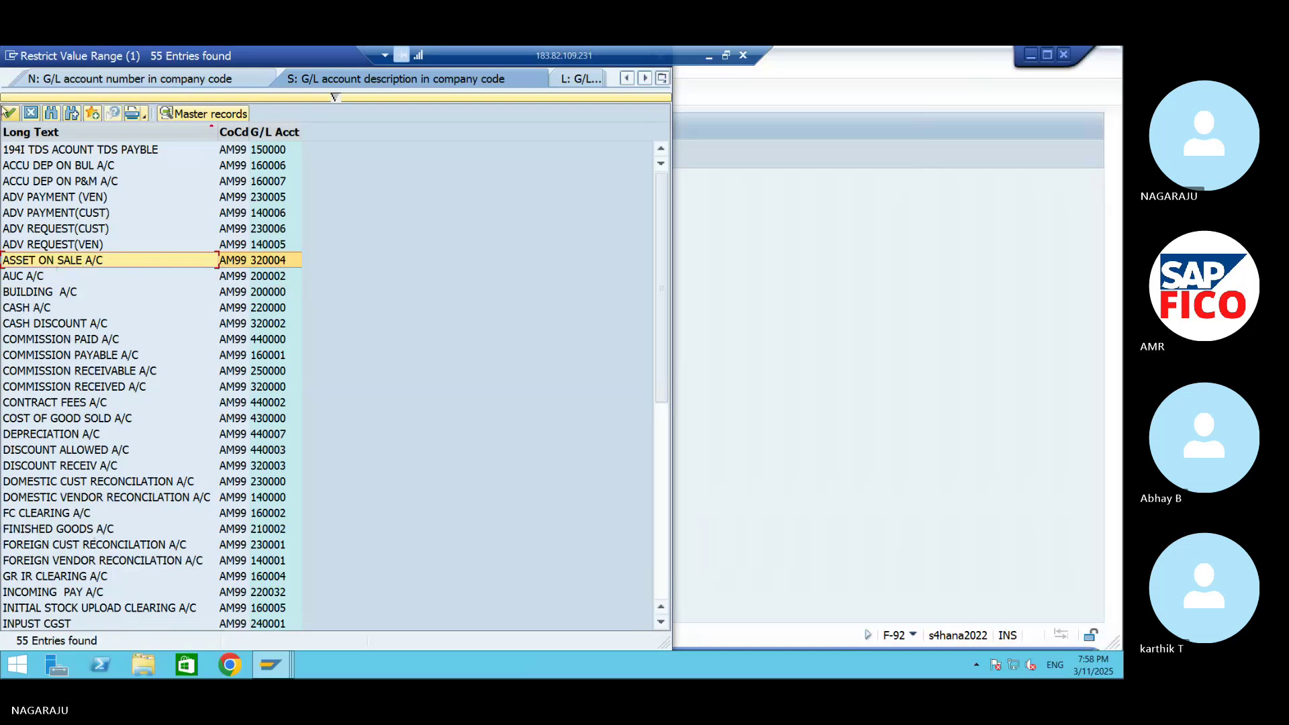
pyautogui.click(9, 113)
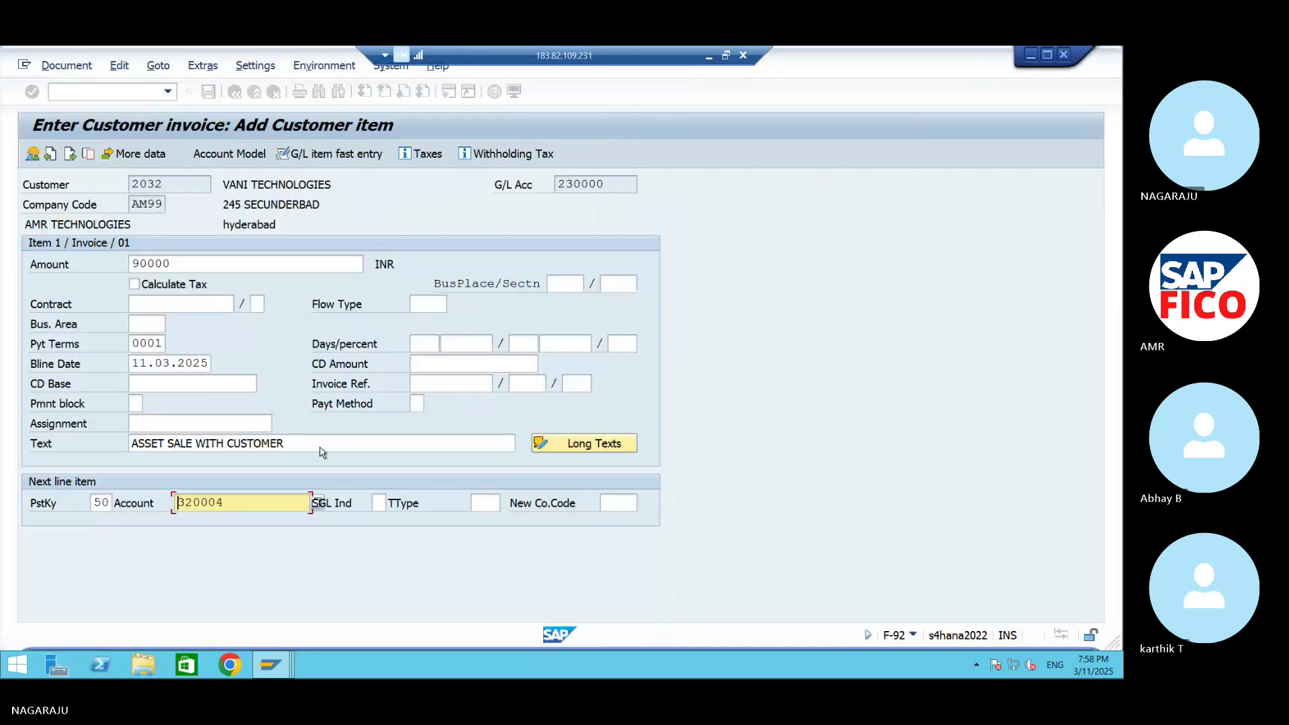
pyautogui.click(484, 503)
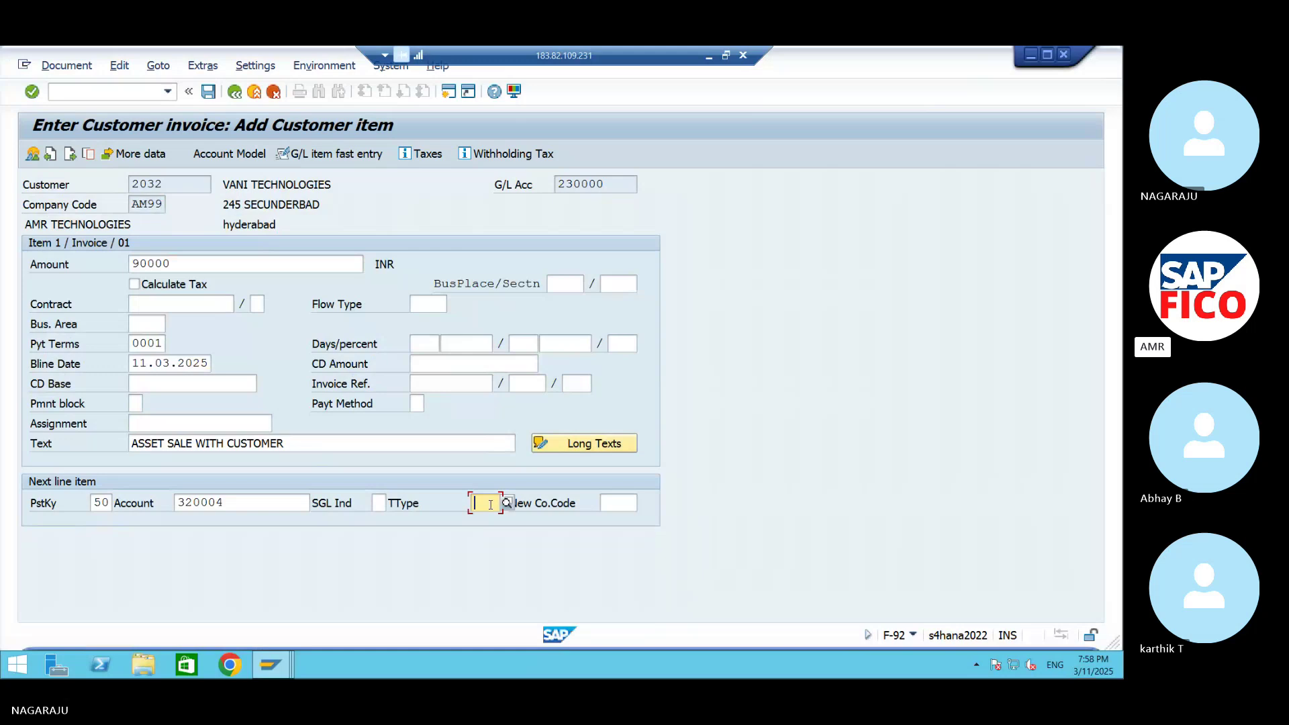
pyautogui.click(702, 516)
pyautogui.press('Return')
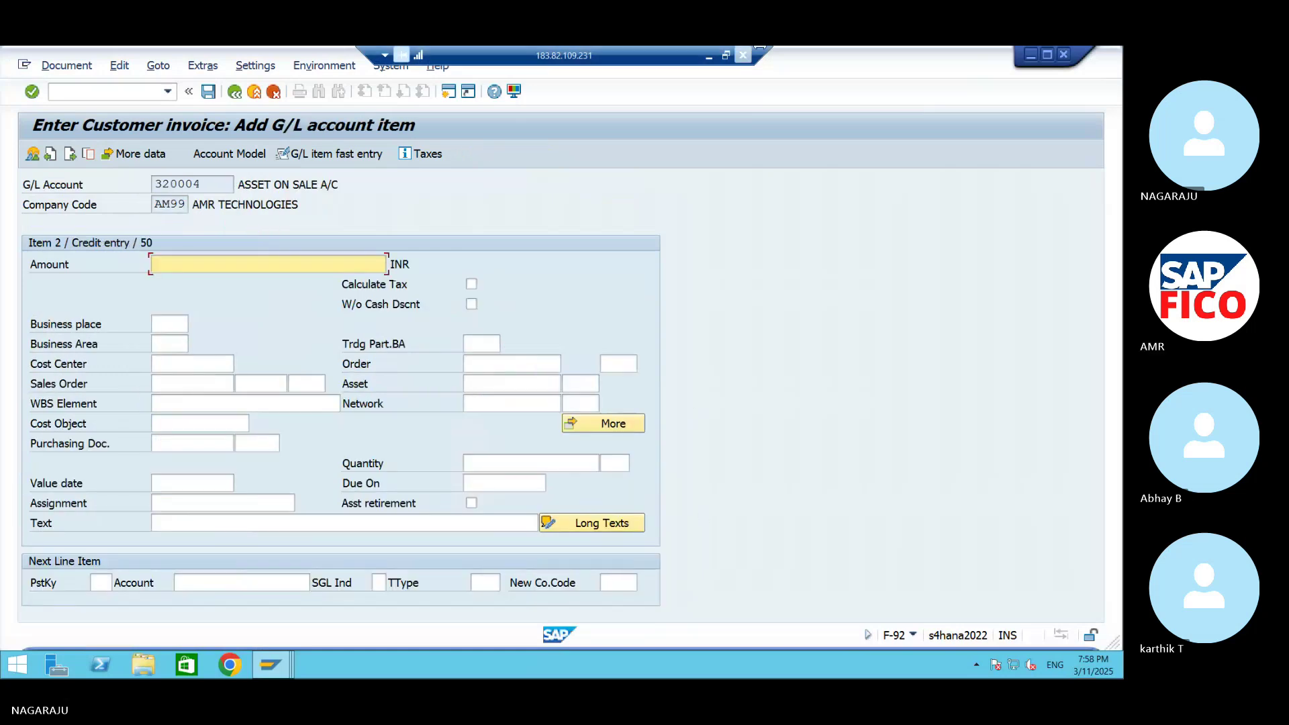
# - Fill the credit item with * as the amount and + as the text, and confirm the entries
pyautogui.write('*')
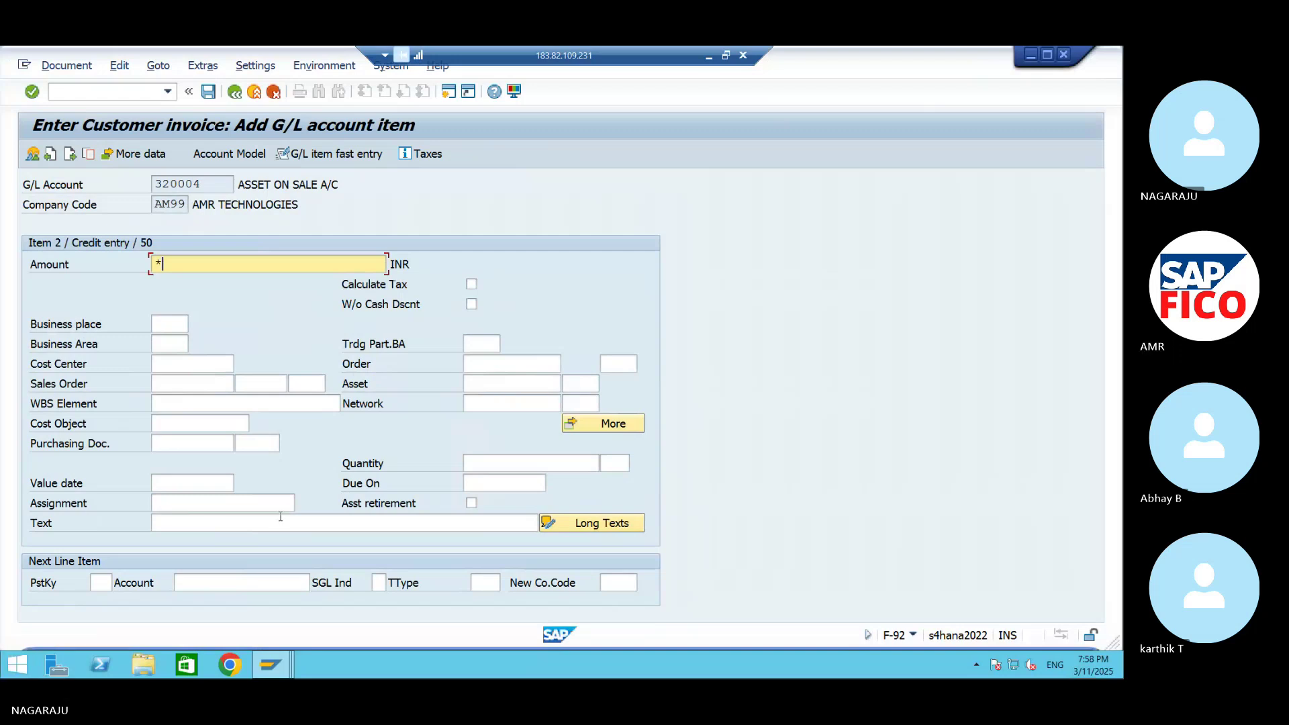
pyautogui.click(215, 525)
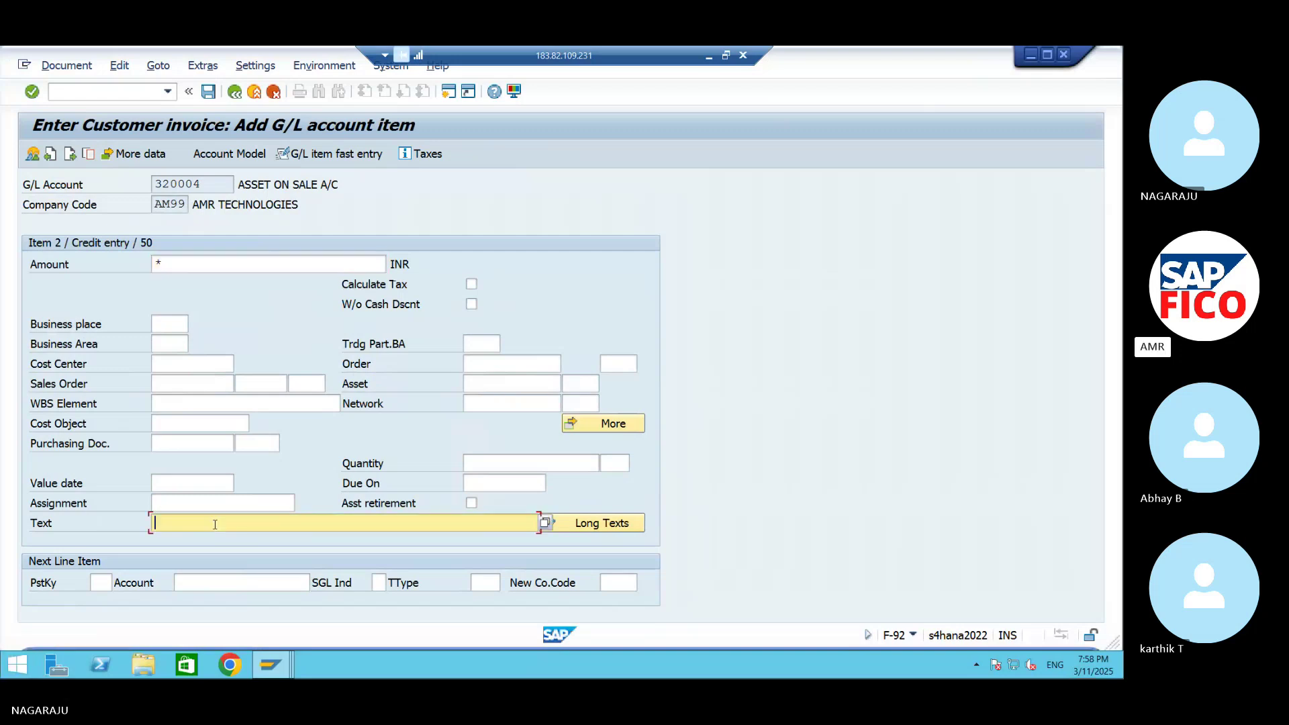
pyautogui.write('+')
pyautogui.press('Return')
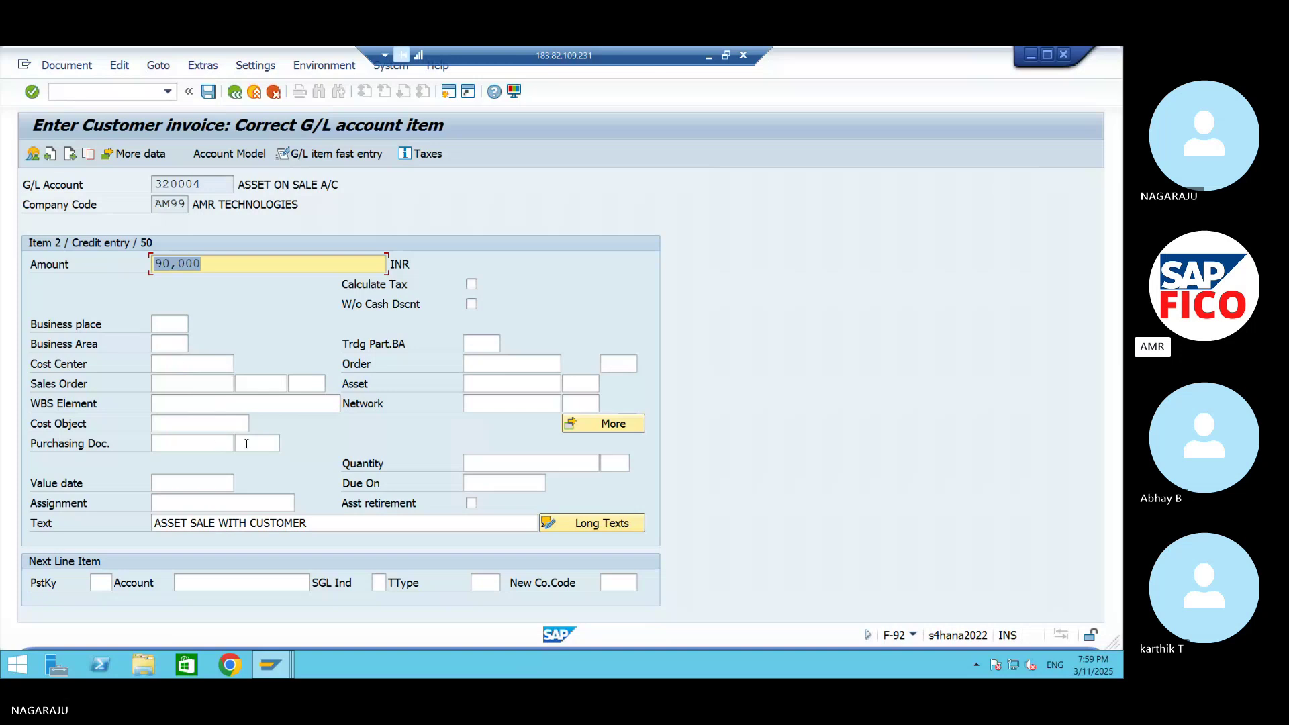
# - Mark the credit item as an asset retirement, search assets by cost center in company code AM99 and choose MACHINERY A
pyautogui.click(472, 503)
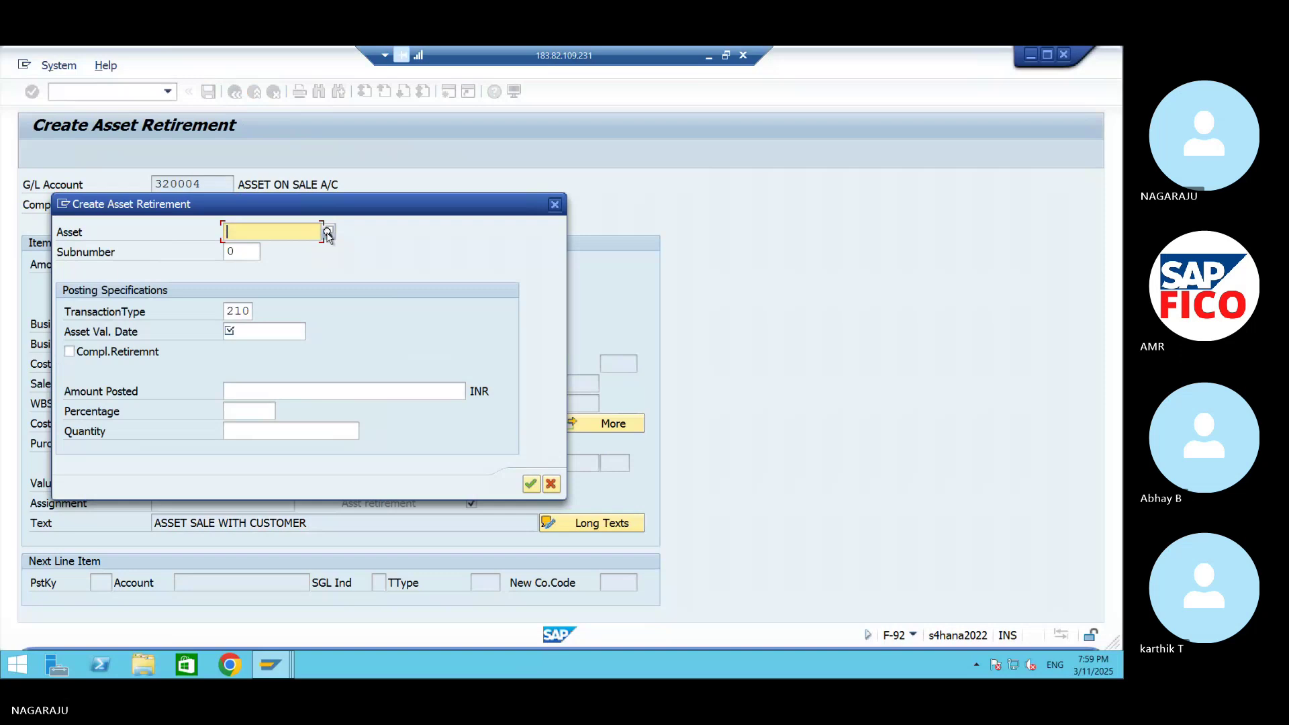
pyautogui.click(328, 233)
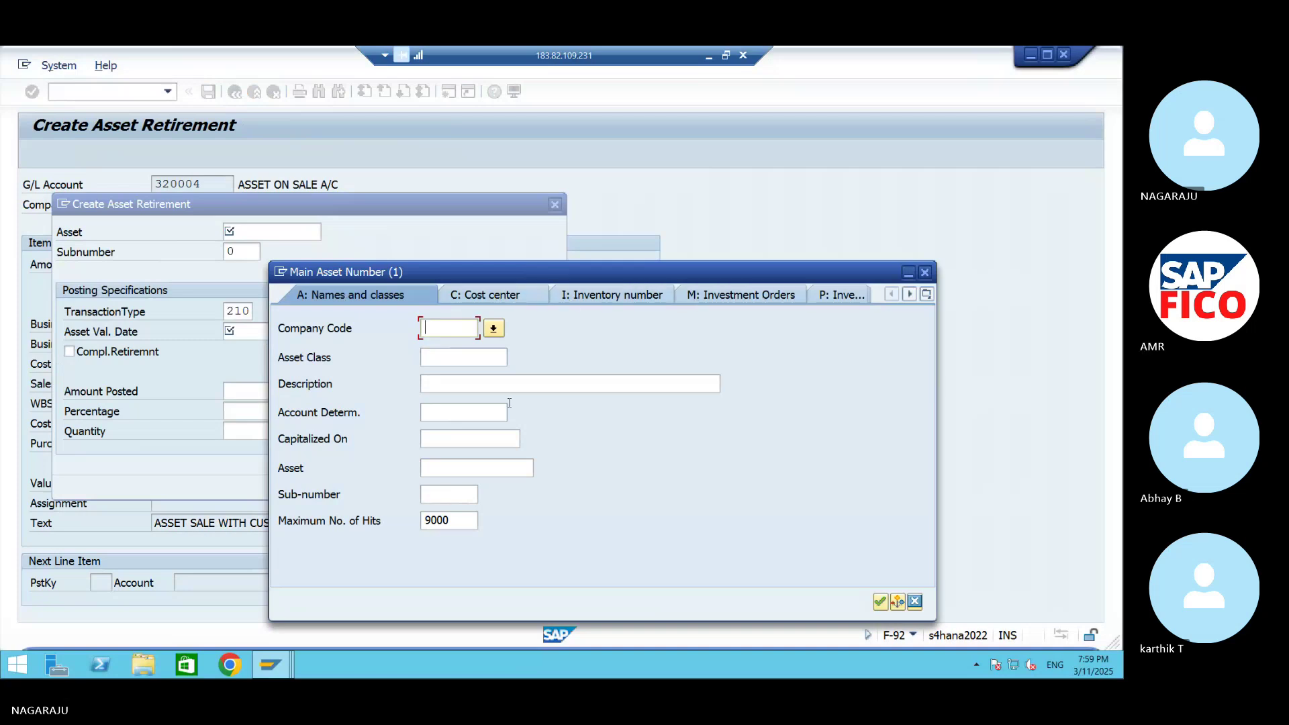
pyautogui.click(490, 295)
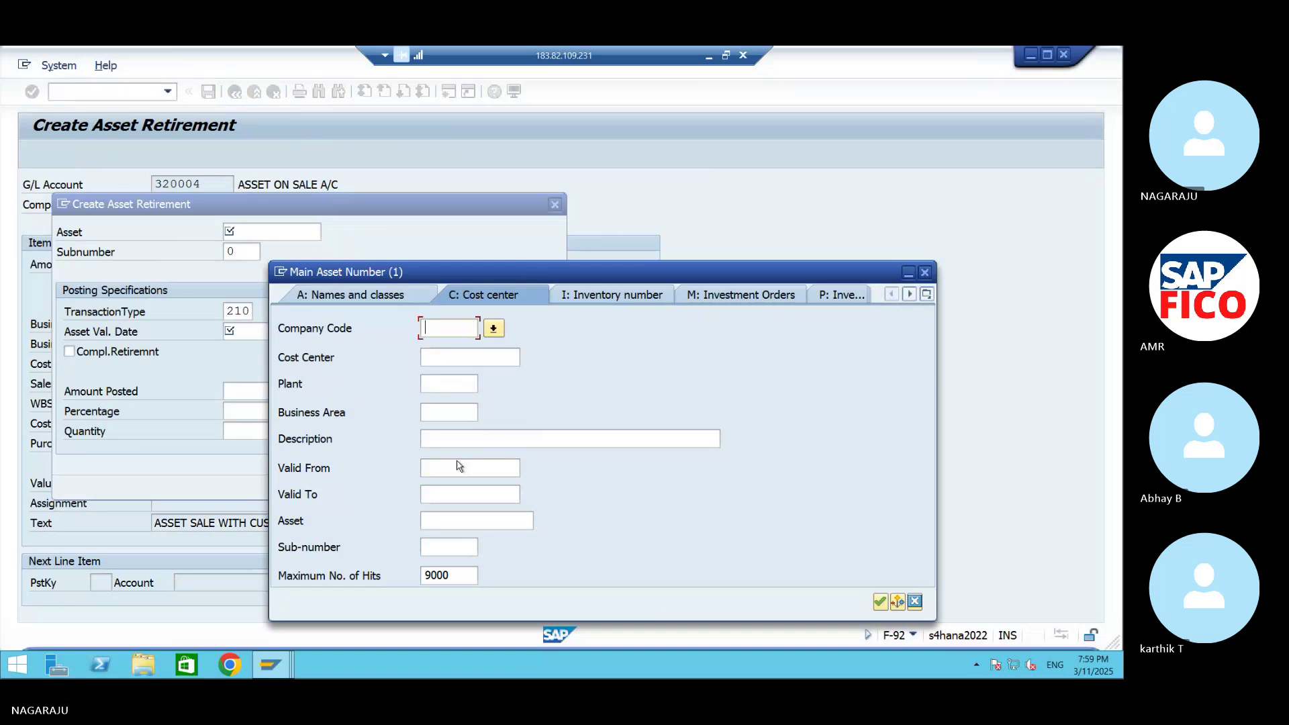
pyautogui.click(459, 360)
pyautogui.click(454, 331)
pyautogui.write('AM99')
pyautogui.click(880, 601)
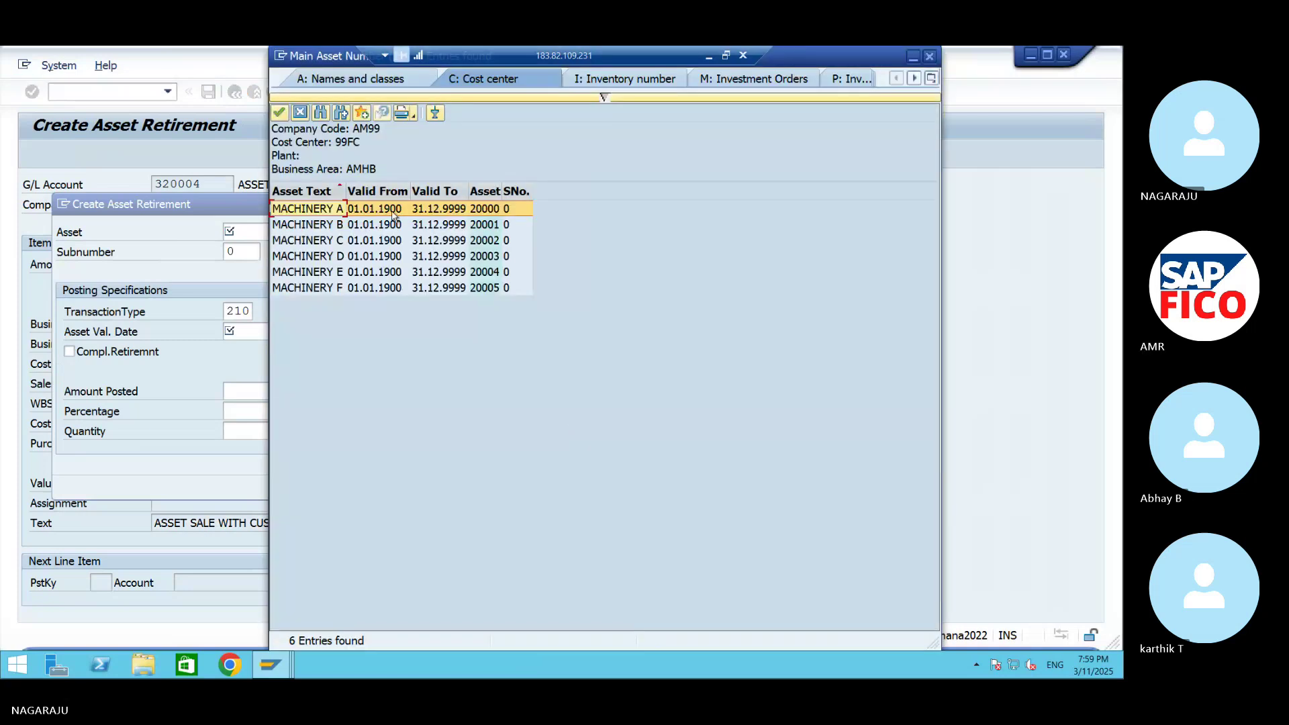
pyautogui.click(280, 112)
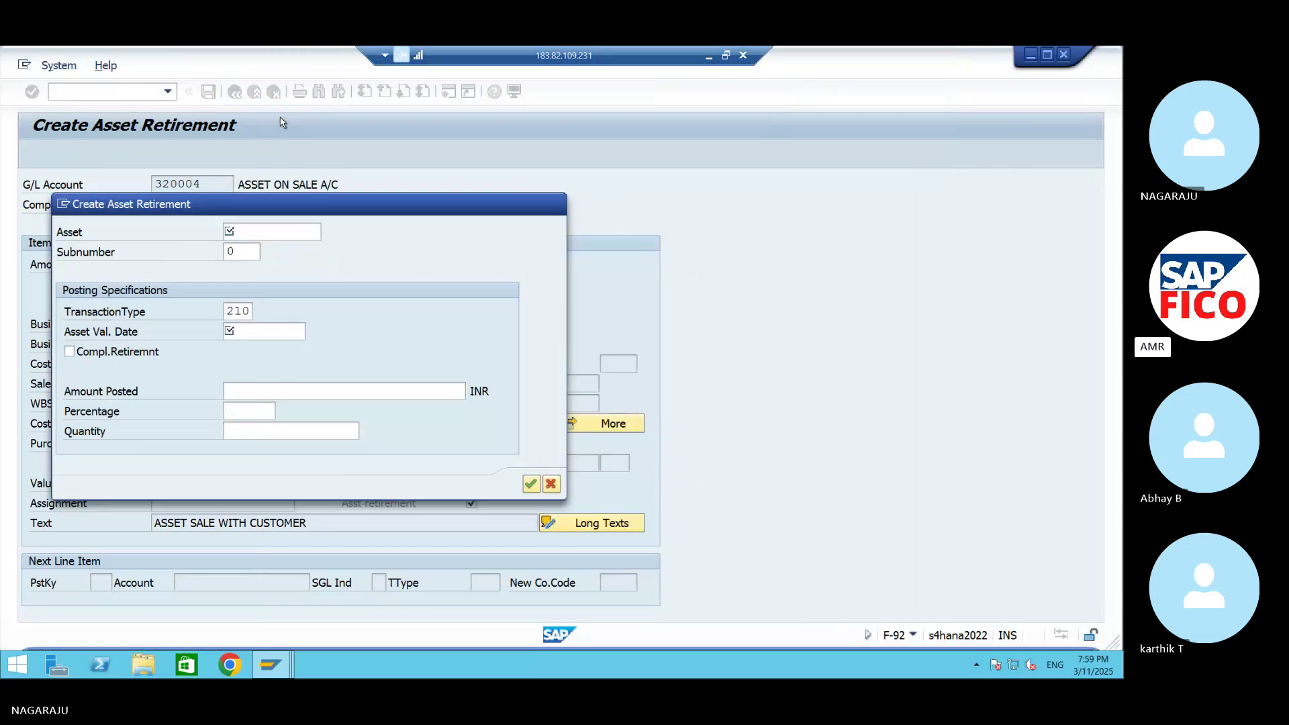
# - Set the asset value date of the retirement to 01.04.2025 using the calendar
pyautogui.click(302, 332)
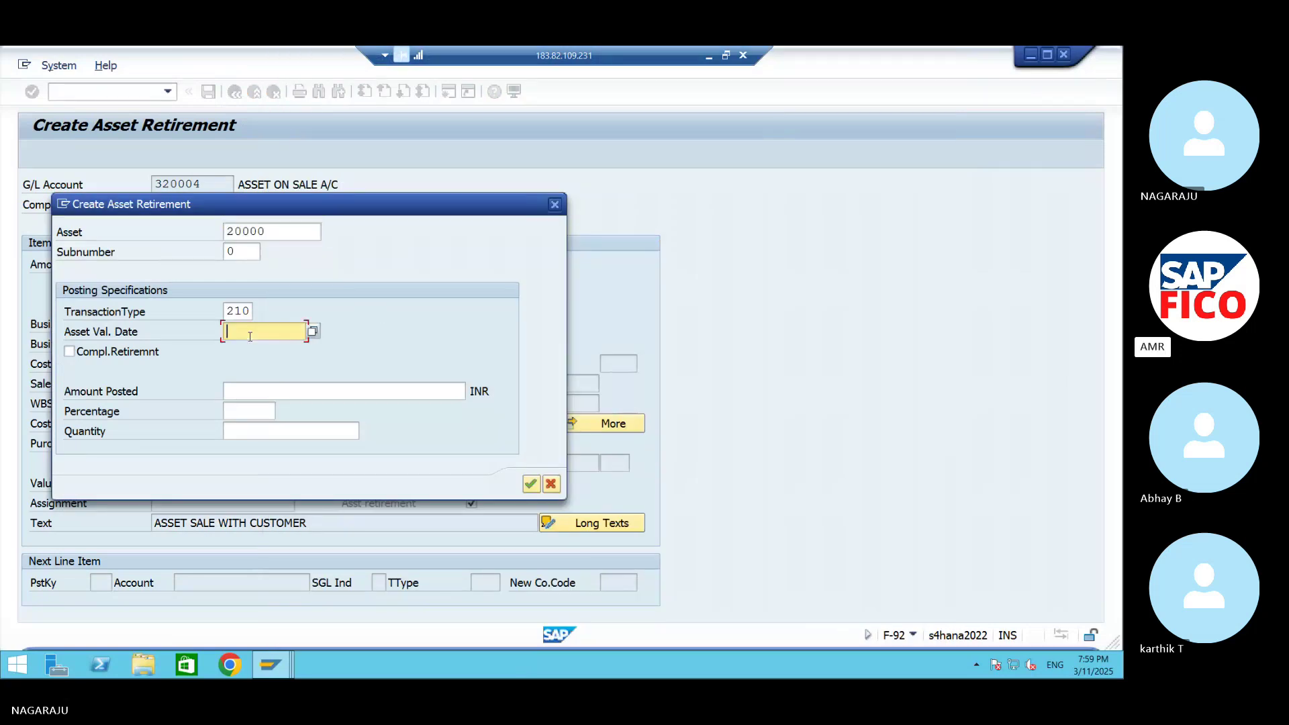
pyautogui.click(312, 332)
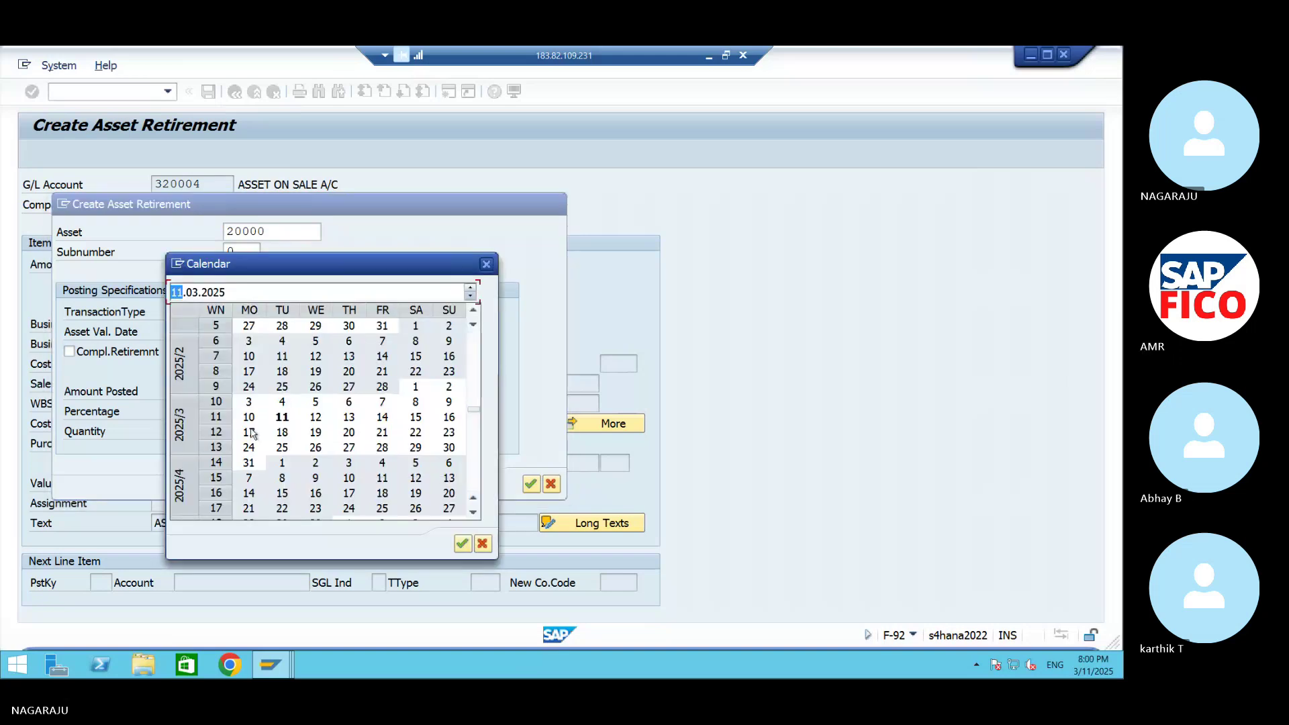
pyautogui.click(473, 310)
pyautogui.click(473, 310)
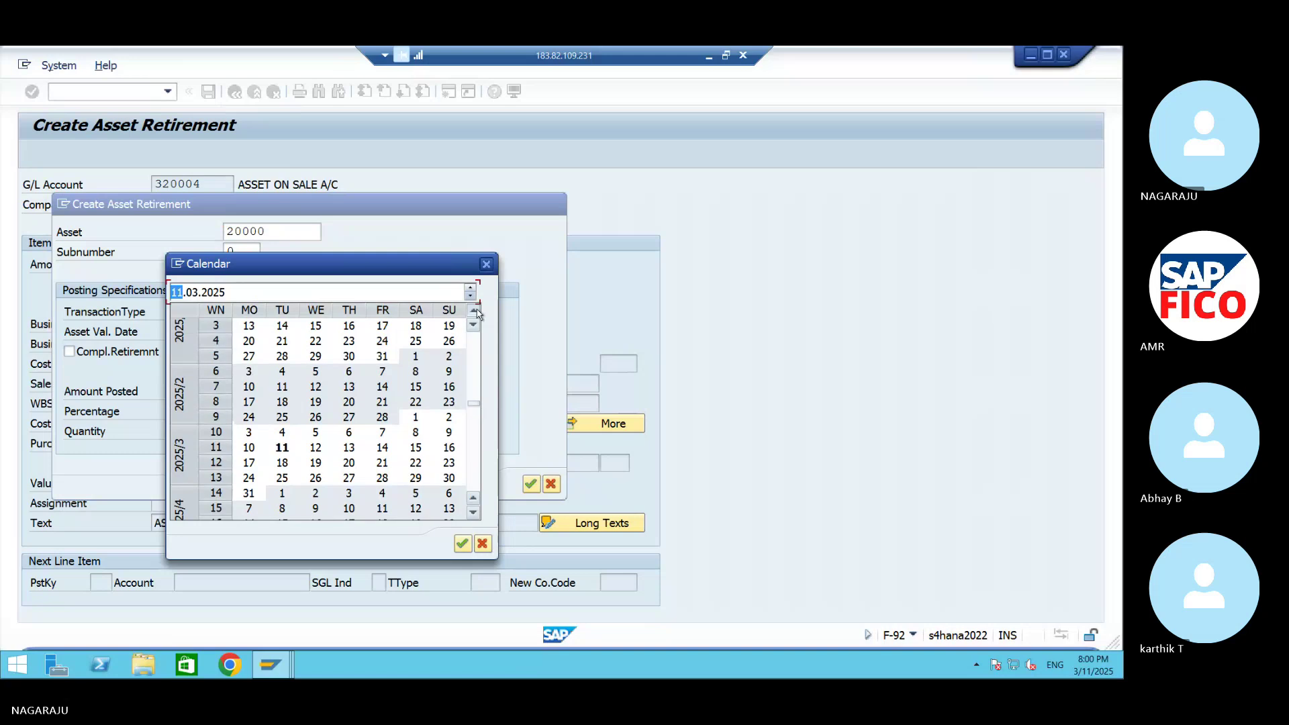
pyautogui.click(474, 311)
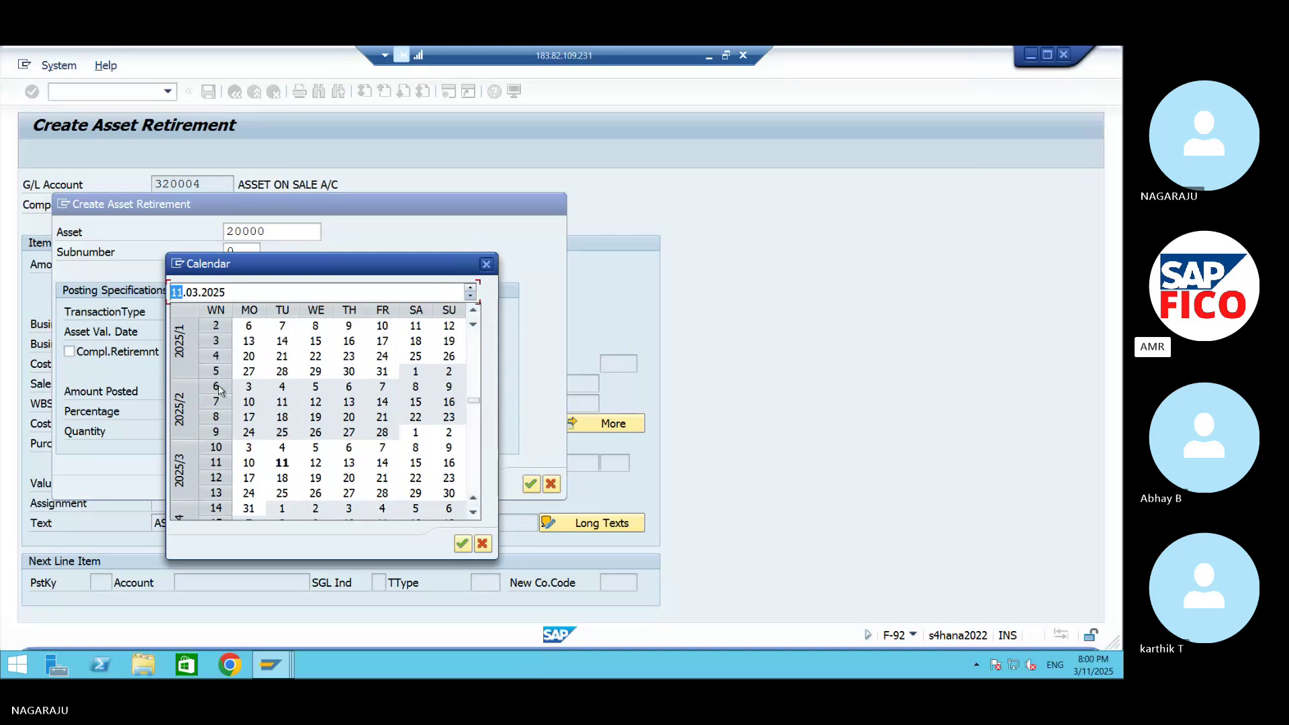
pyautogui.click(474, 310)
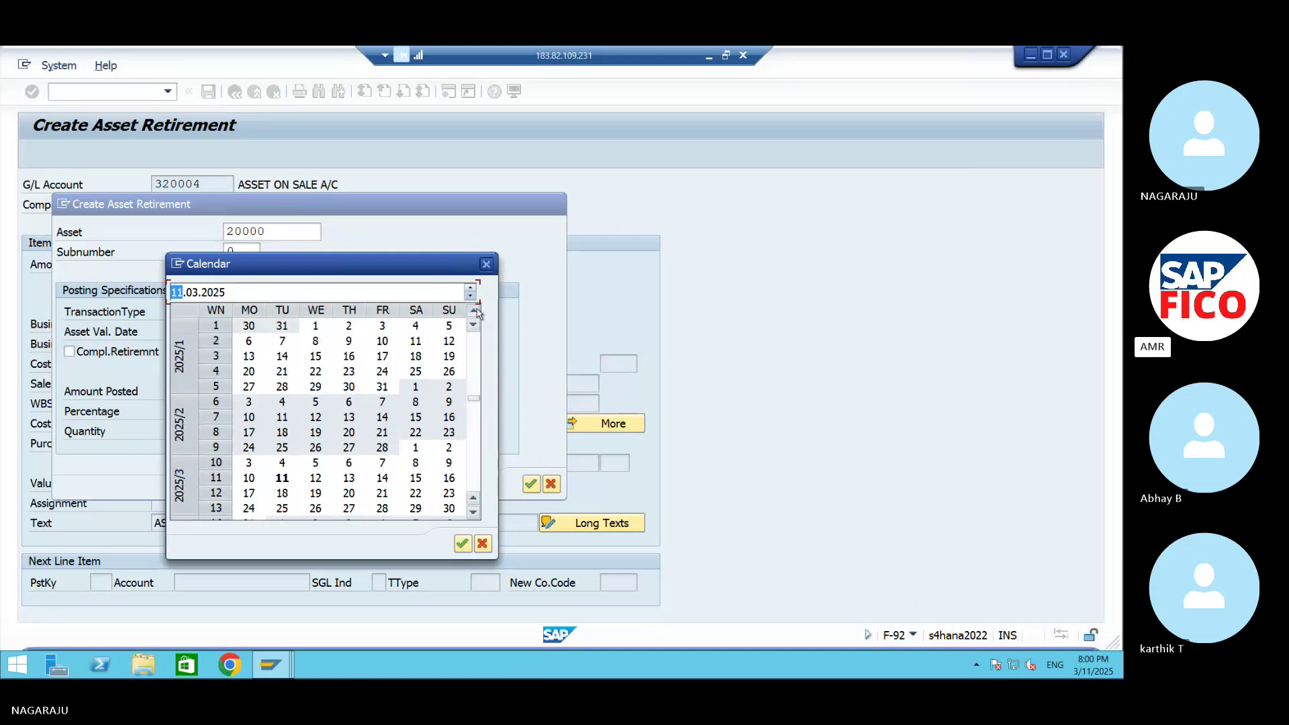
pyautogui.click(474, 311)
pyautogui.click(474, 311)
pyautogui.click(474, 311)
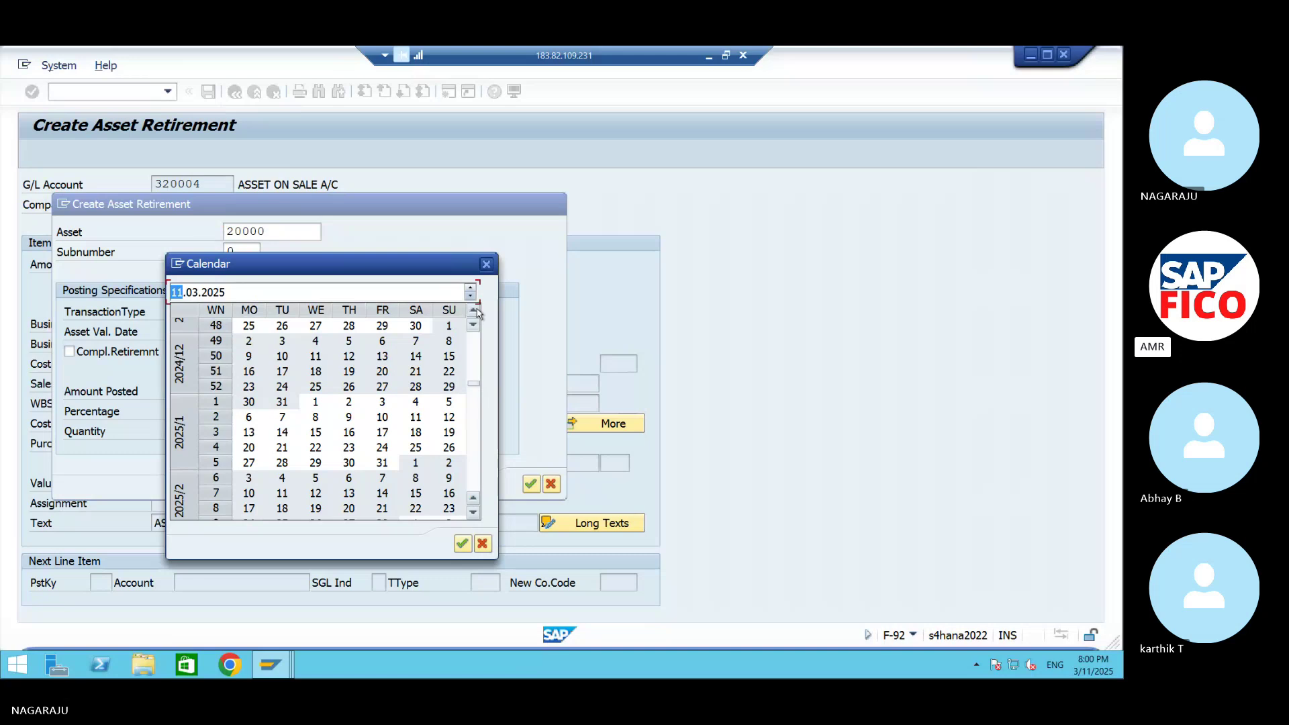
pyautogui.click(474, 311)
pyautogui.click(474, 310)
pyautogui.click(474, 310)
pyautogui.click(474, 512)
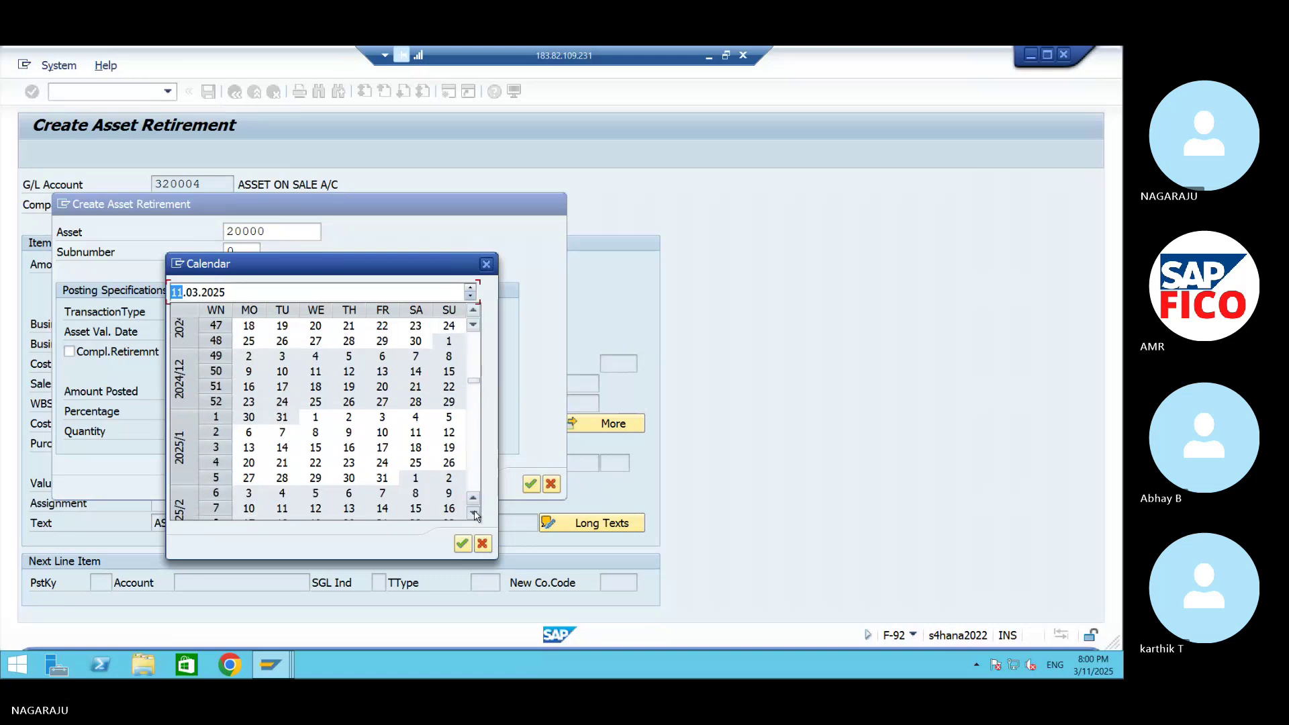
pyautogui.click(474, 513)
pyautogui.click(474, 512)
pyautogui.click(474, 512)
pyautogui.click(473, 512)
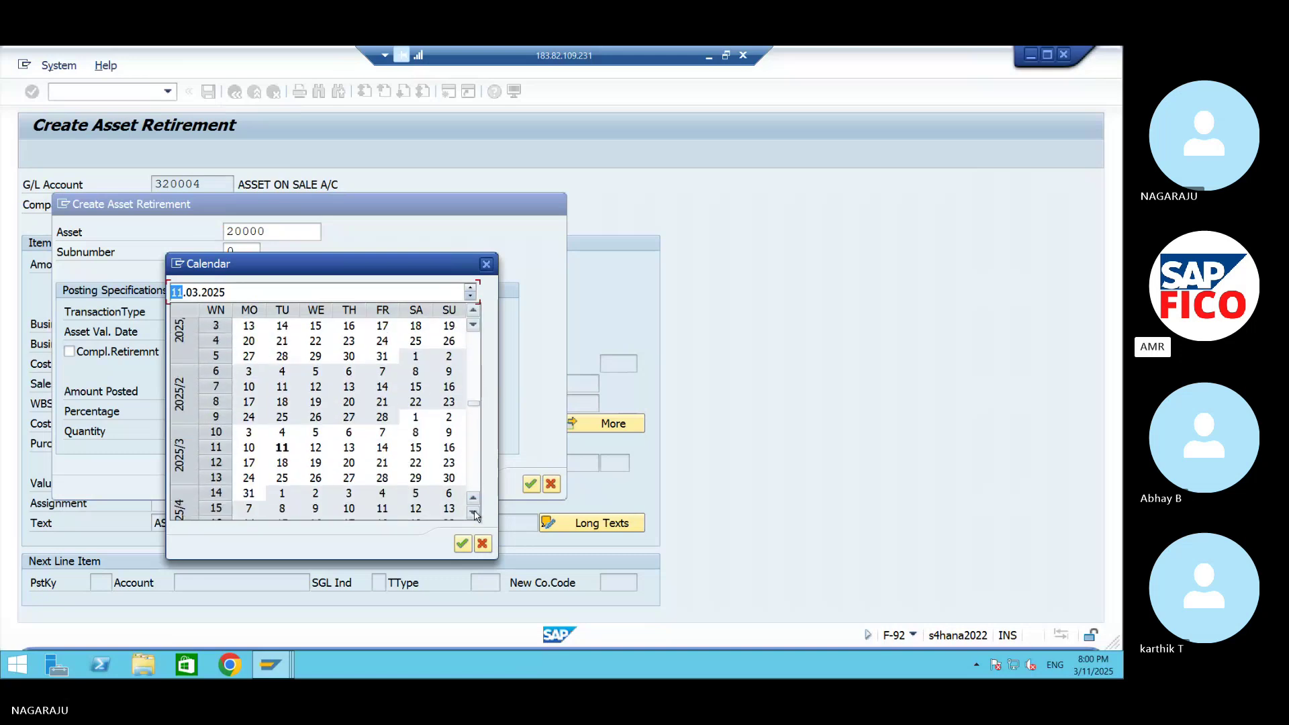
pyautogui.click(474, 513)
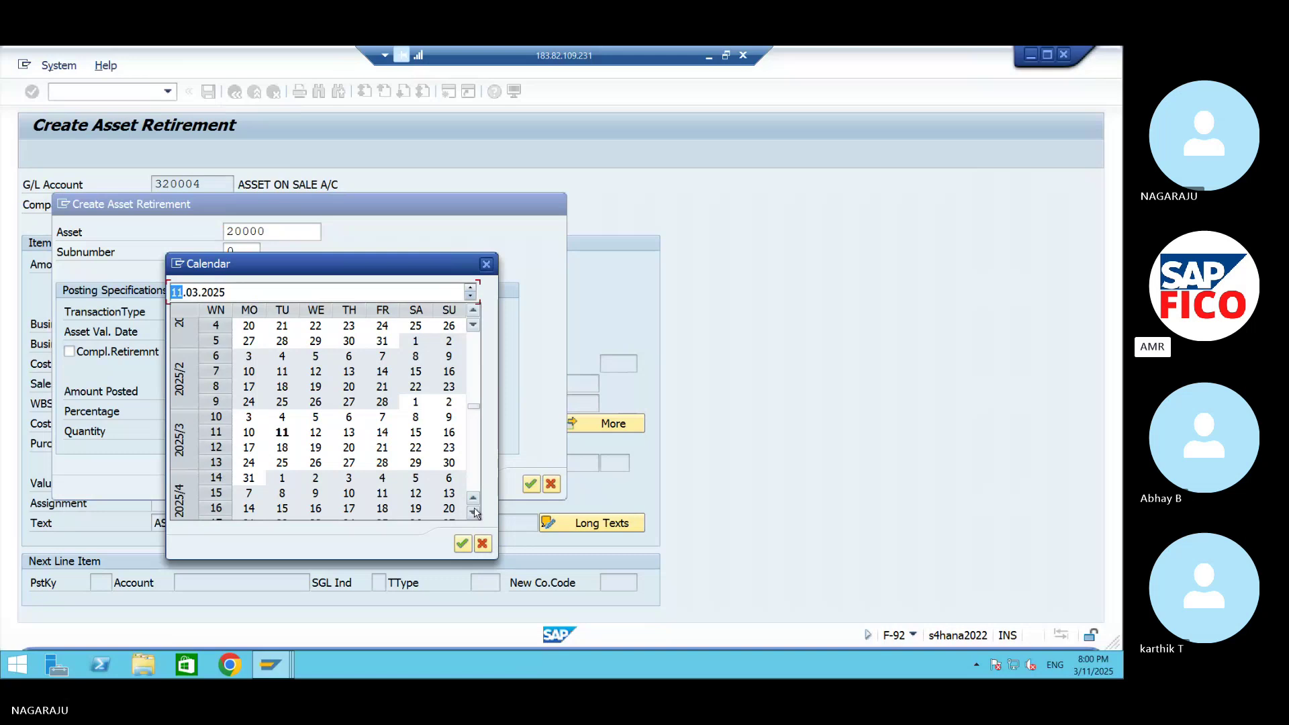
pyautogui.click(474, 513)
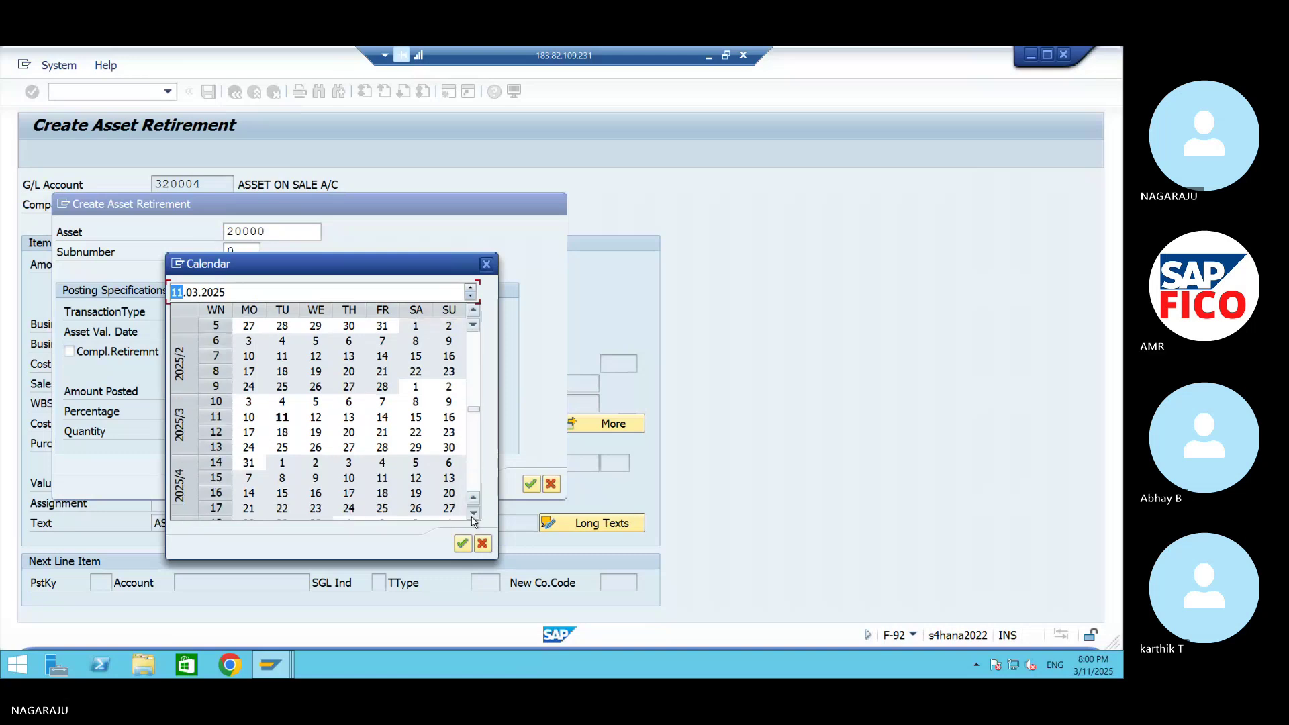
pyautogui.click(474, 514)
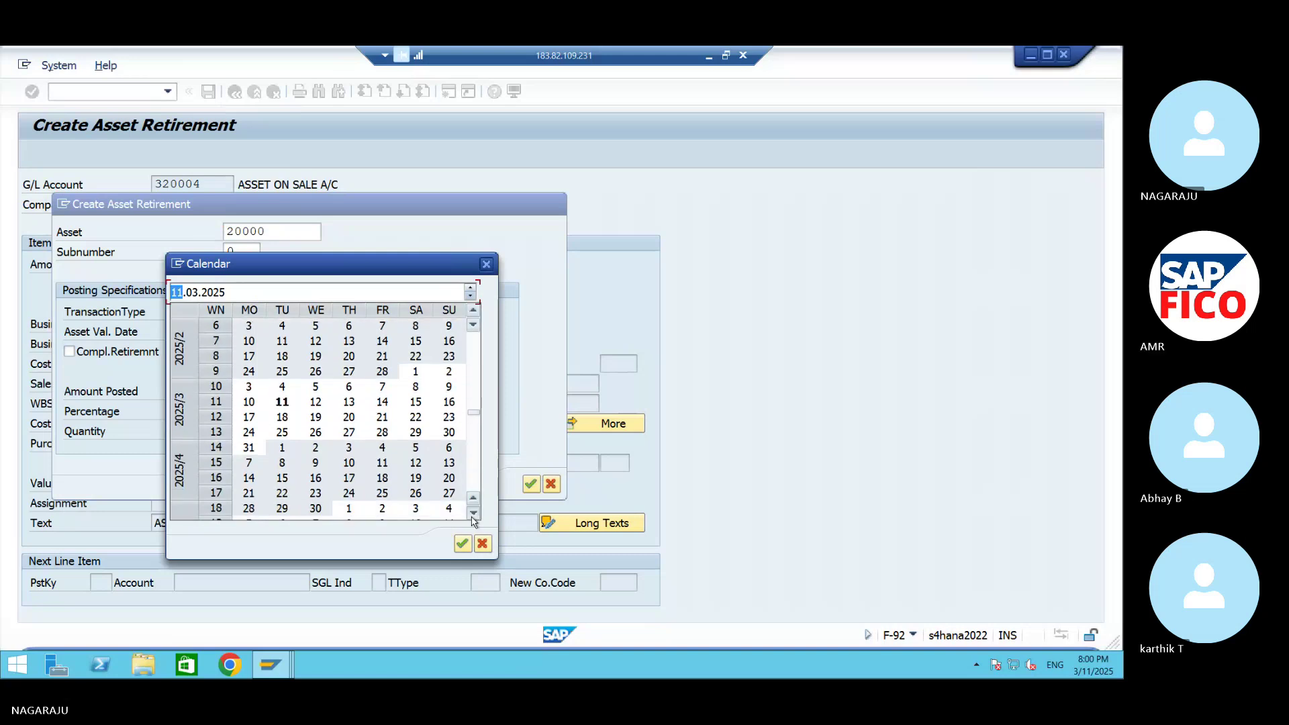
pyautogui.doubleClick(283, 450)
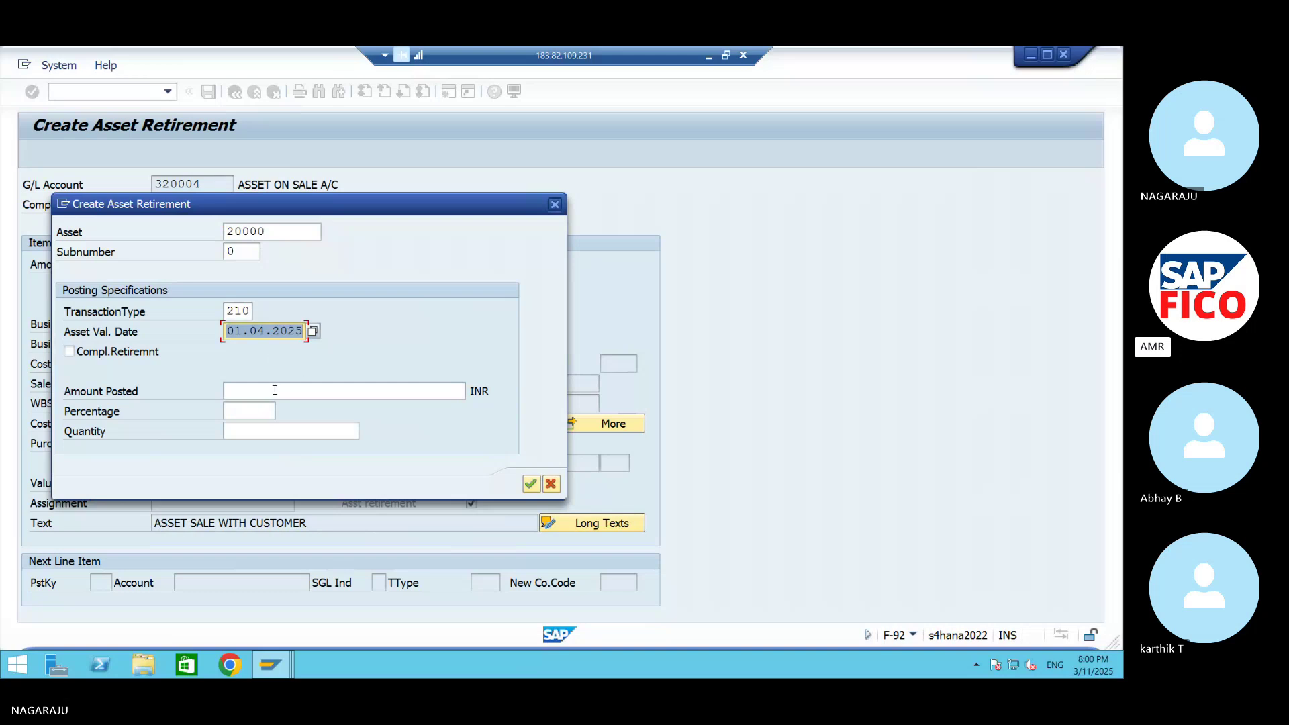
# - Mark the asset as a complete retirement and try to confirm the retirement data
pyautogui.click(70, 351)
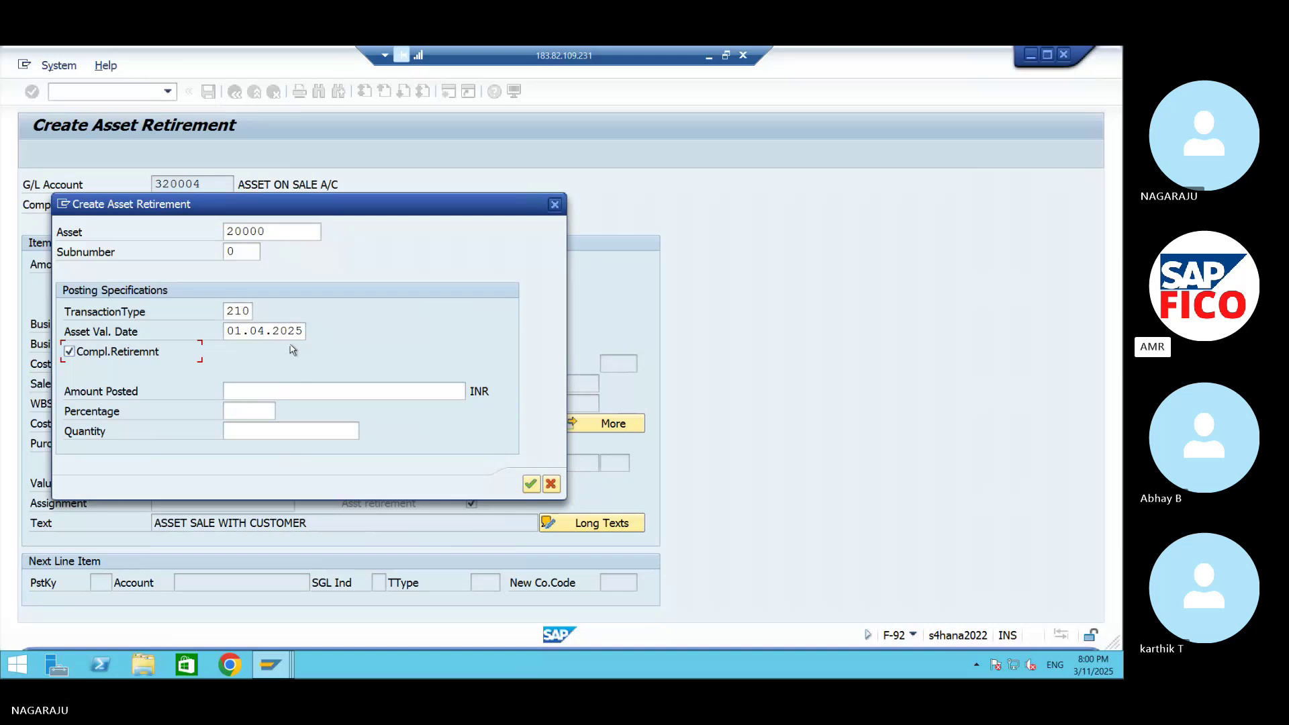
pyautogui.click(529, 485)
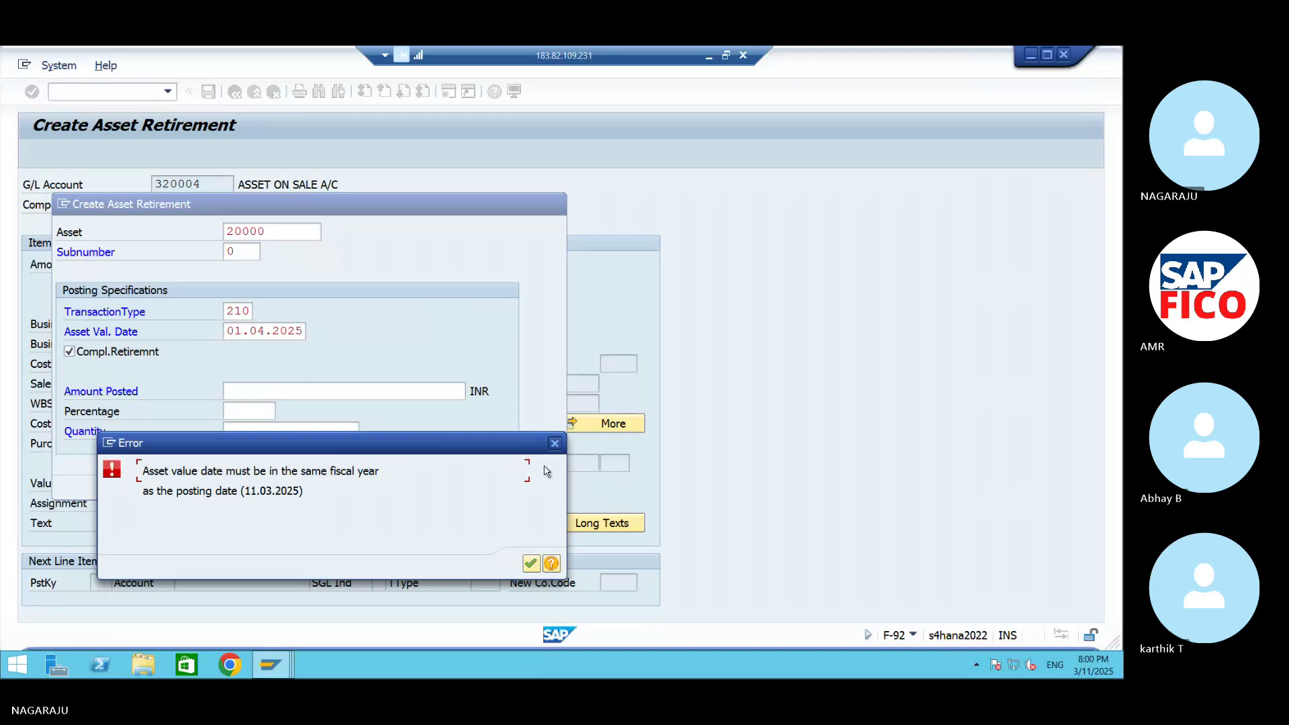
pyautogui.click(553, 444)
# - Set the asset value date to 31.03.2025, then confirm the asset retirement and its document line messages
pyautogui.click(303, 331)
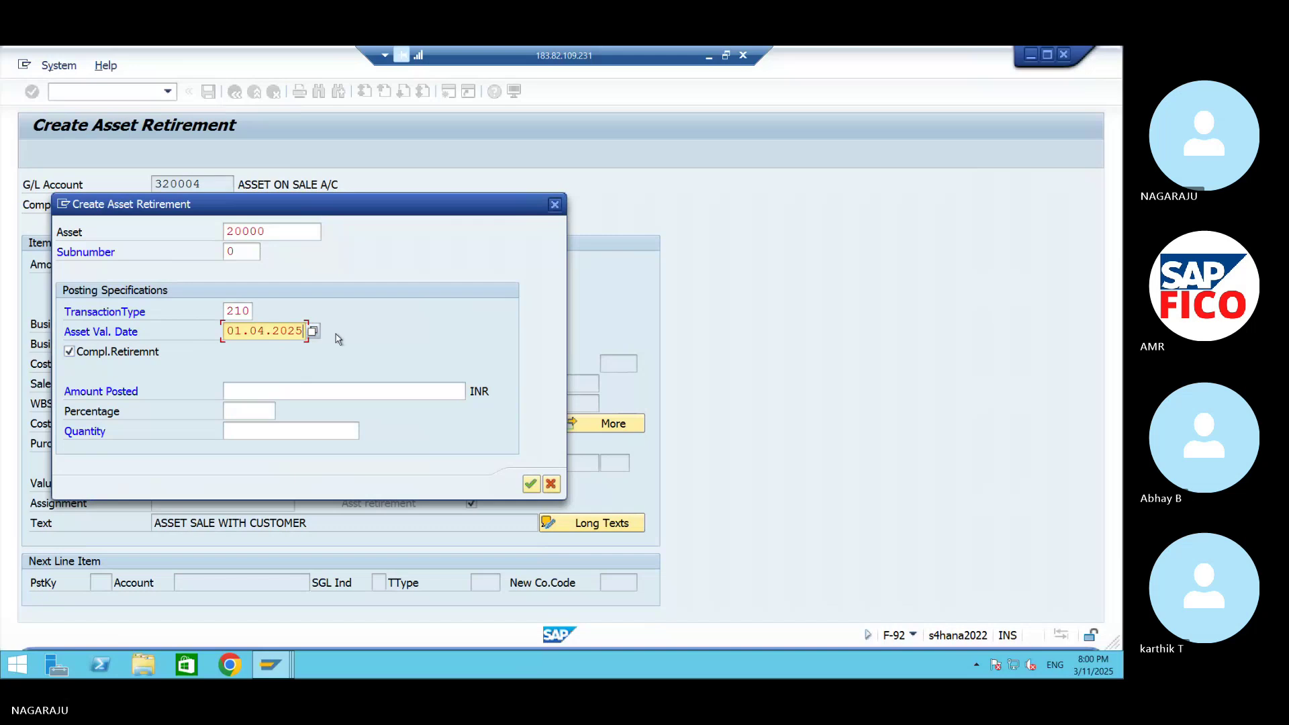
pyautogui.press('BackSpace')
pyautogui.press('BackSpace')
pyautogui.press('BackSpace')
pyautogui.press('BackSpace')
pyautogui.press('BackSpace')
pyautogui.press('BackSpace')
pyautogui.press('BackSpace')
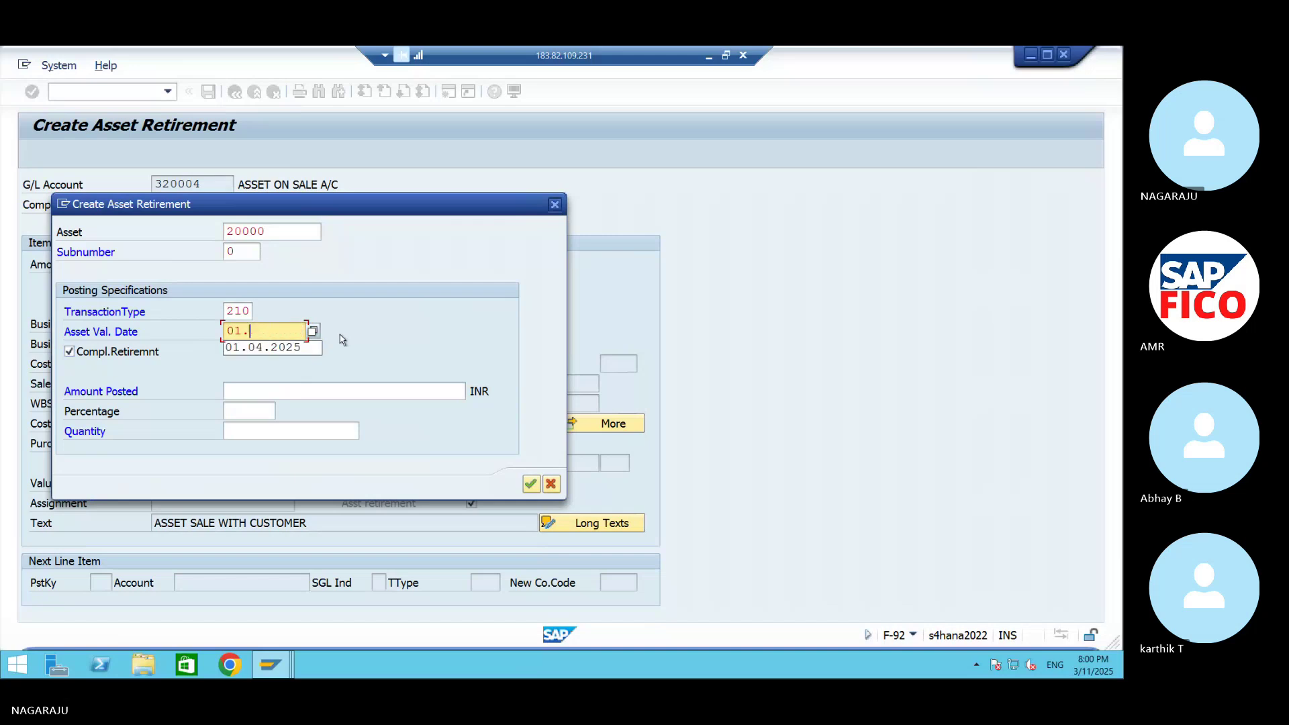
pyautogui.press('BackSpace')
pyautogui.press('BackSpace')
pyautogui.press('BackSpace')
pyautogui.write('31.03.5')
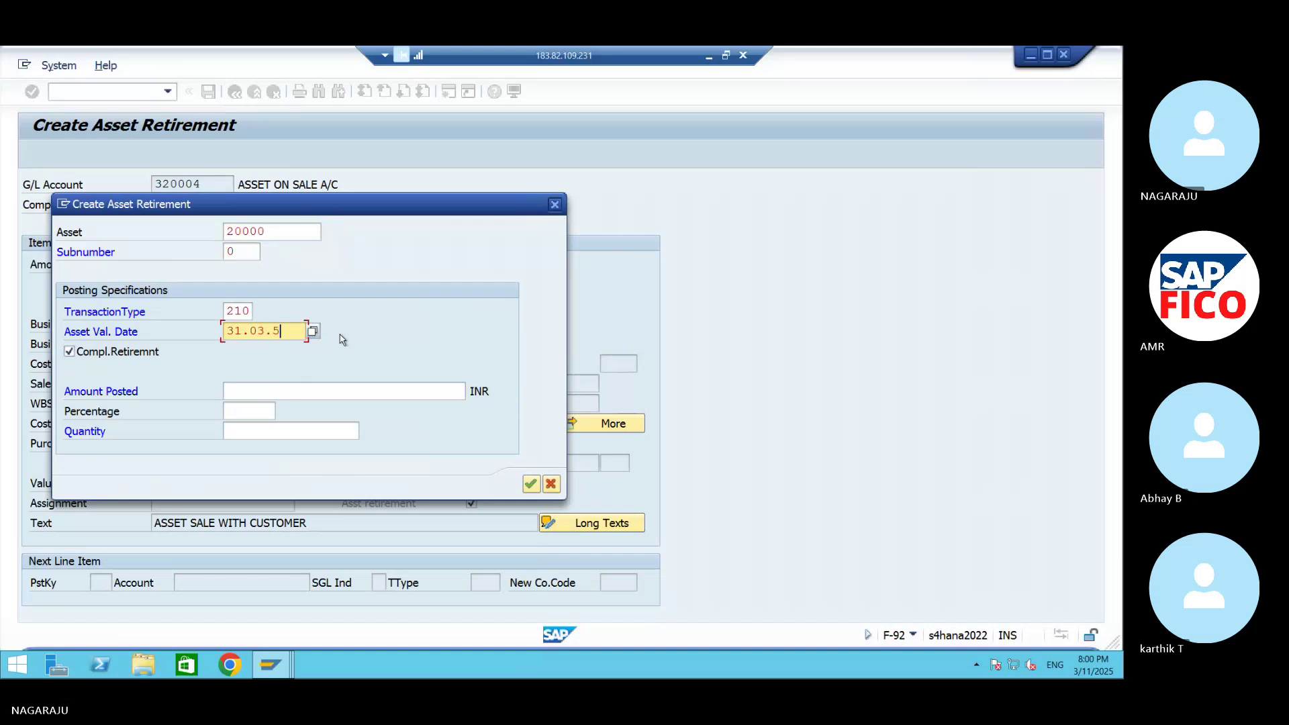
pyautogui.press('BackSpace')
pyautogui.write('2025')
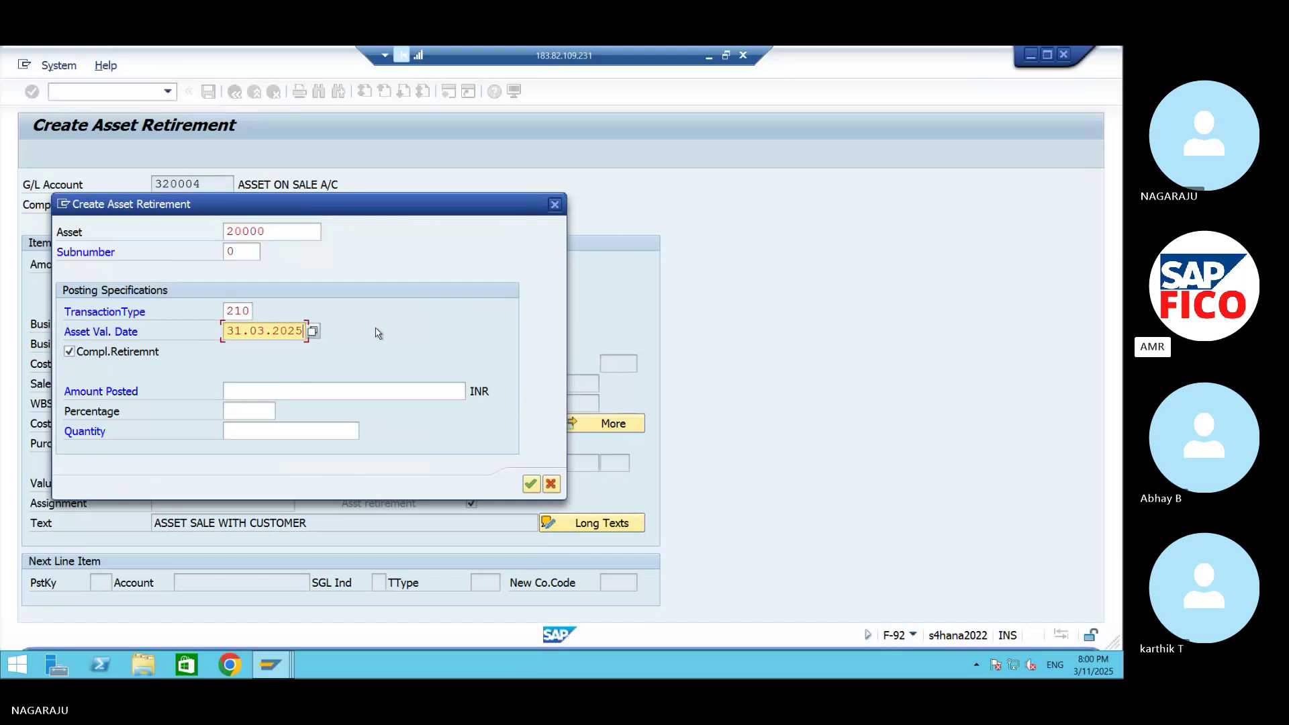
pyautogui.click(531, 484)
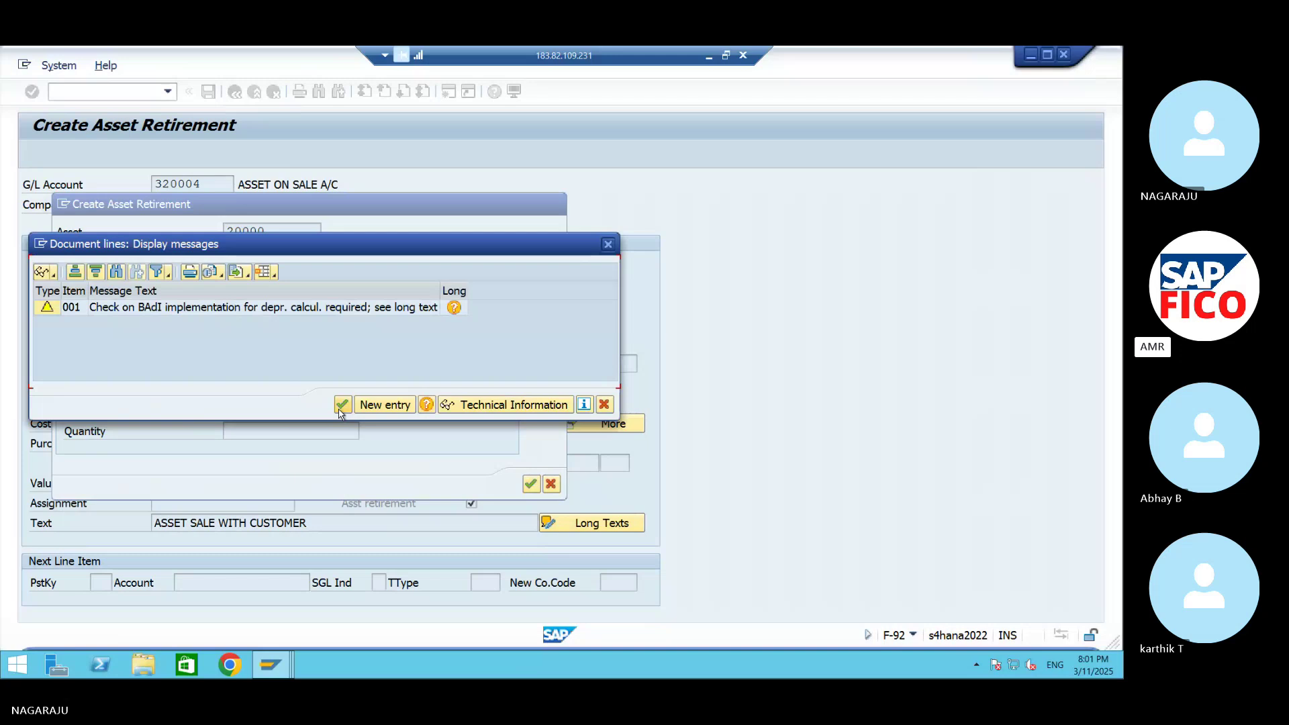
pyautogui.click(343, 406)
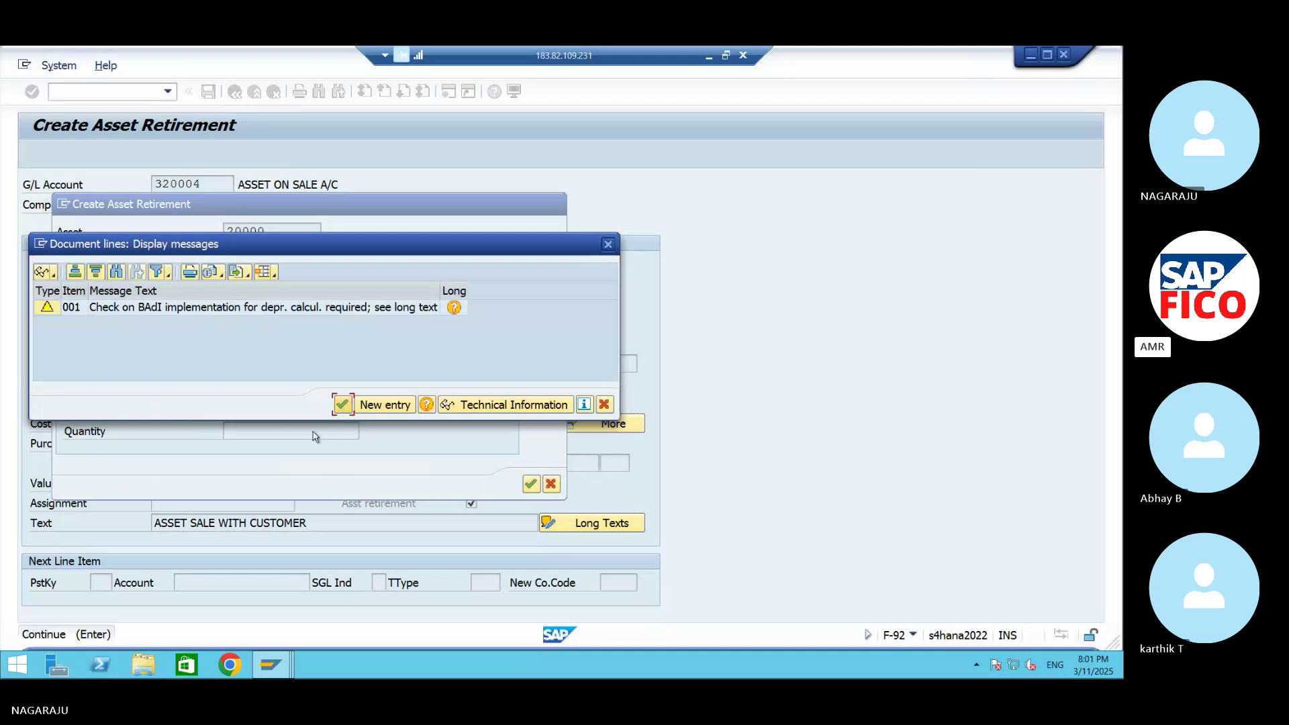
pyautogui.click(341, 404)
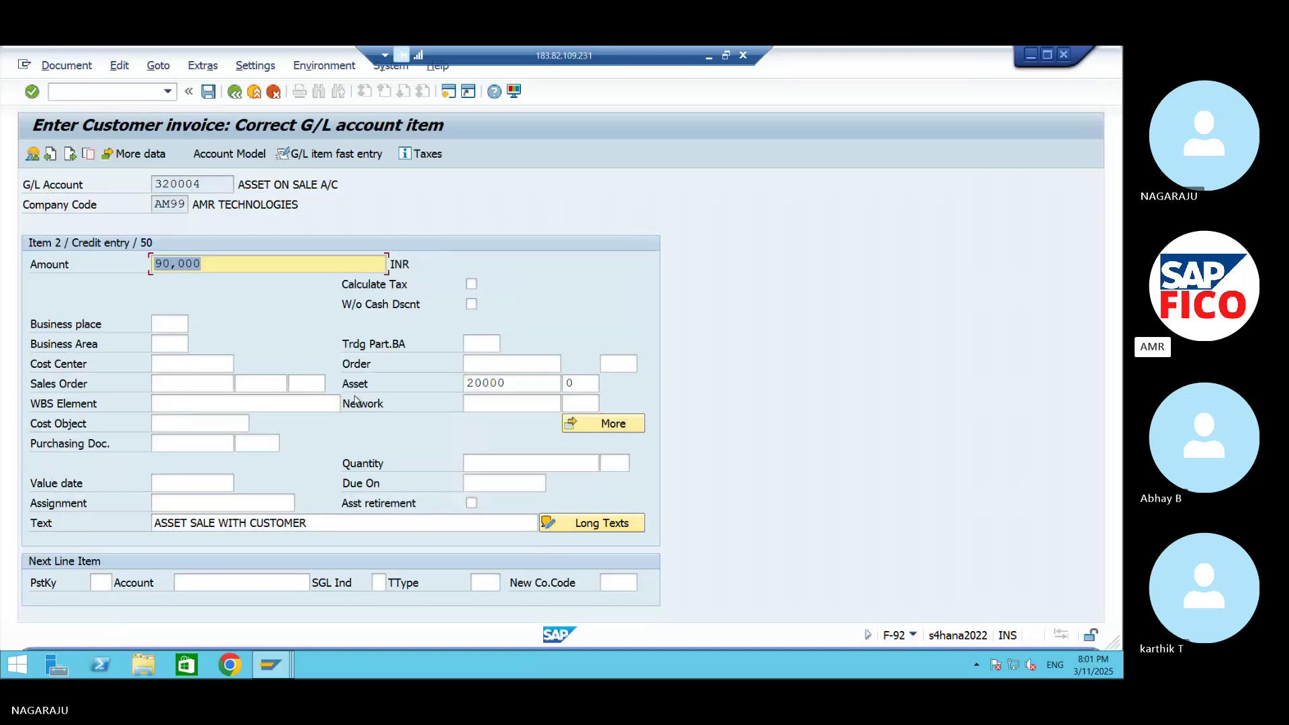
# - Simulate the asset sale document and post it in company code AM99
pyautogui.click(66, 65)
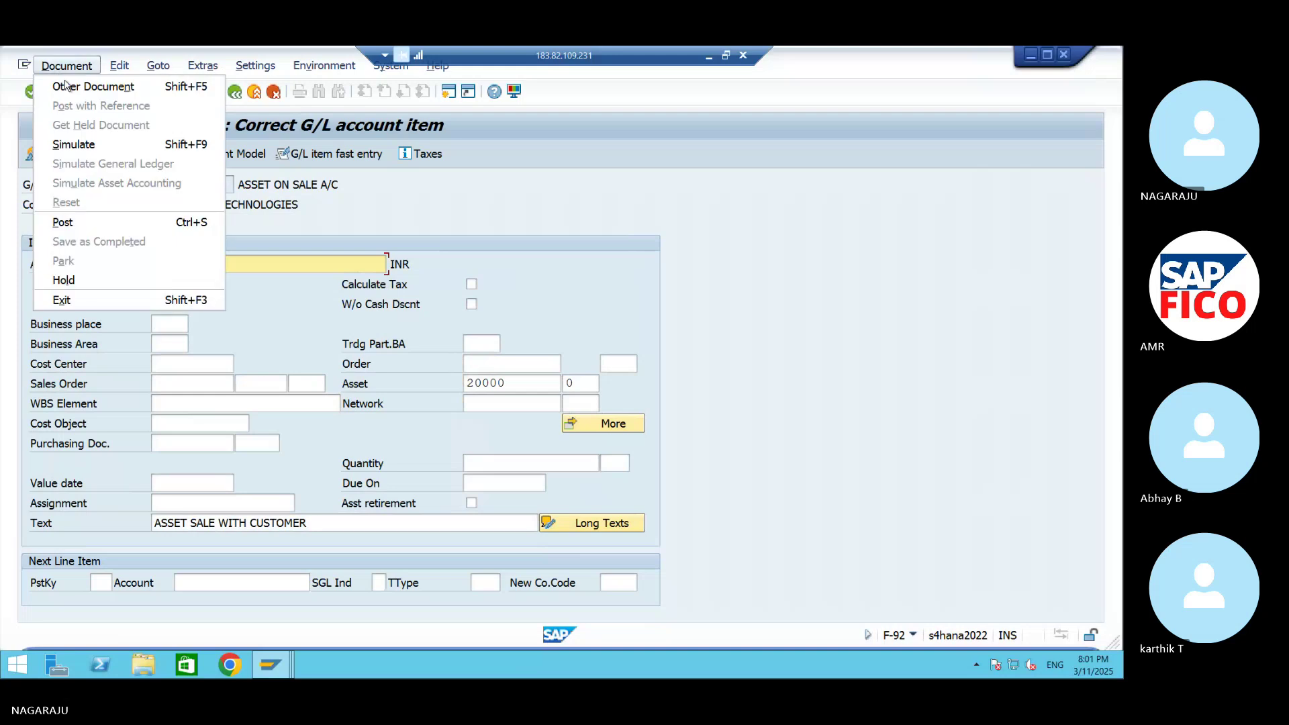
pyautogui.click(368, 360)
pyautogui.press('F8')
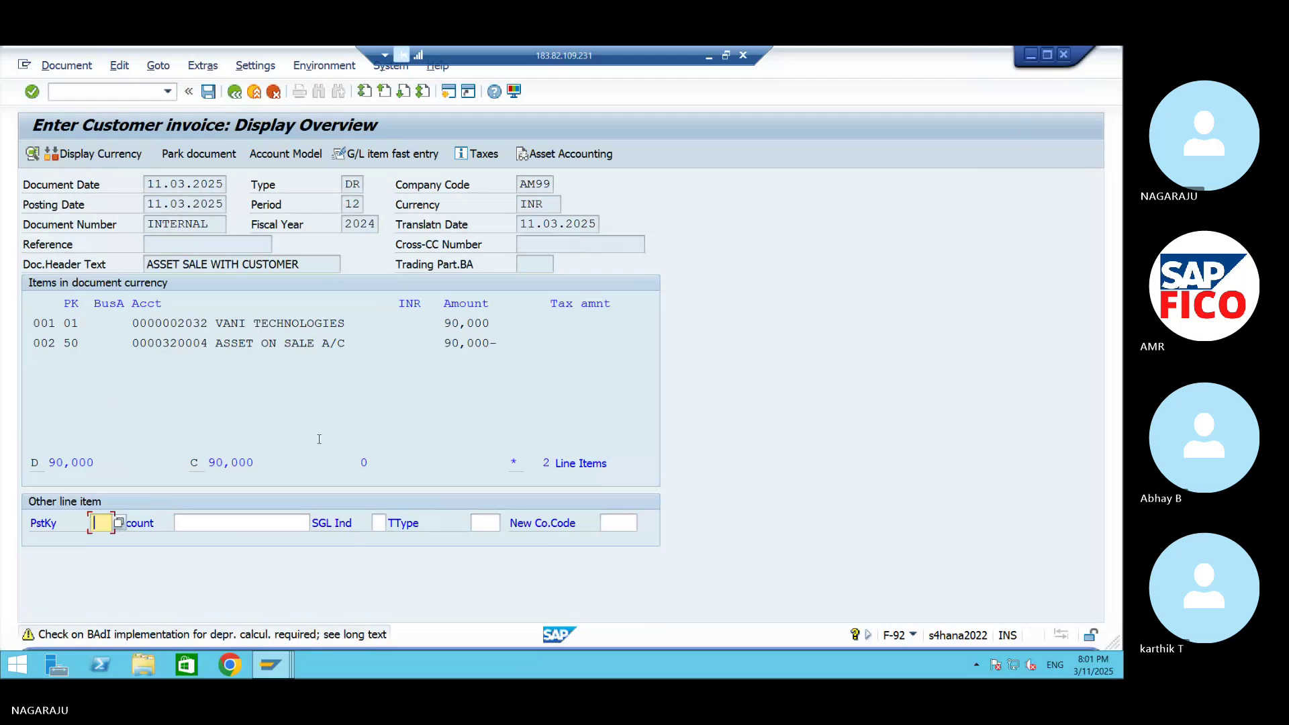
pyautogui.press('Return')
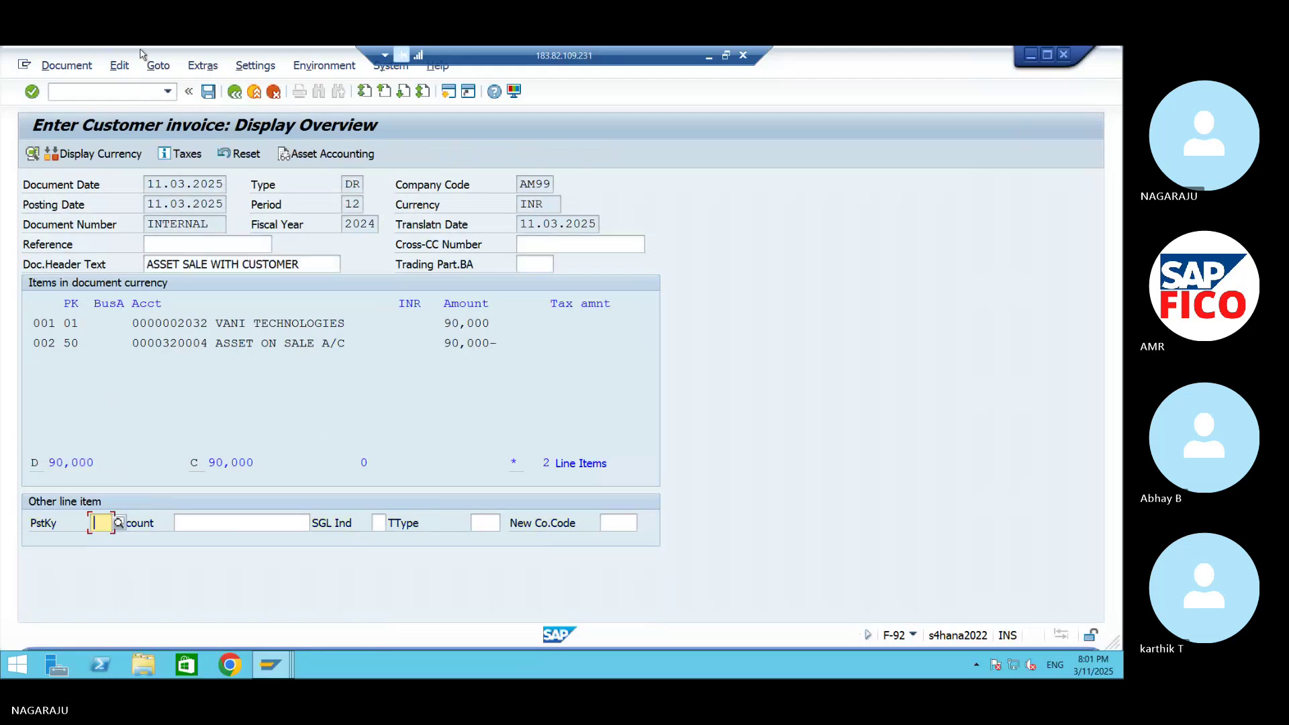
pyautogui.hotkey('ctrl', 's')
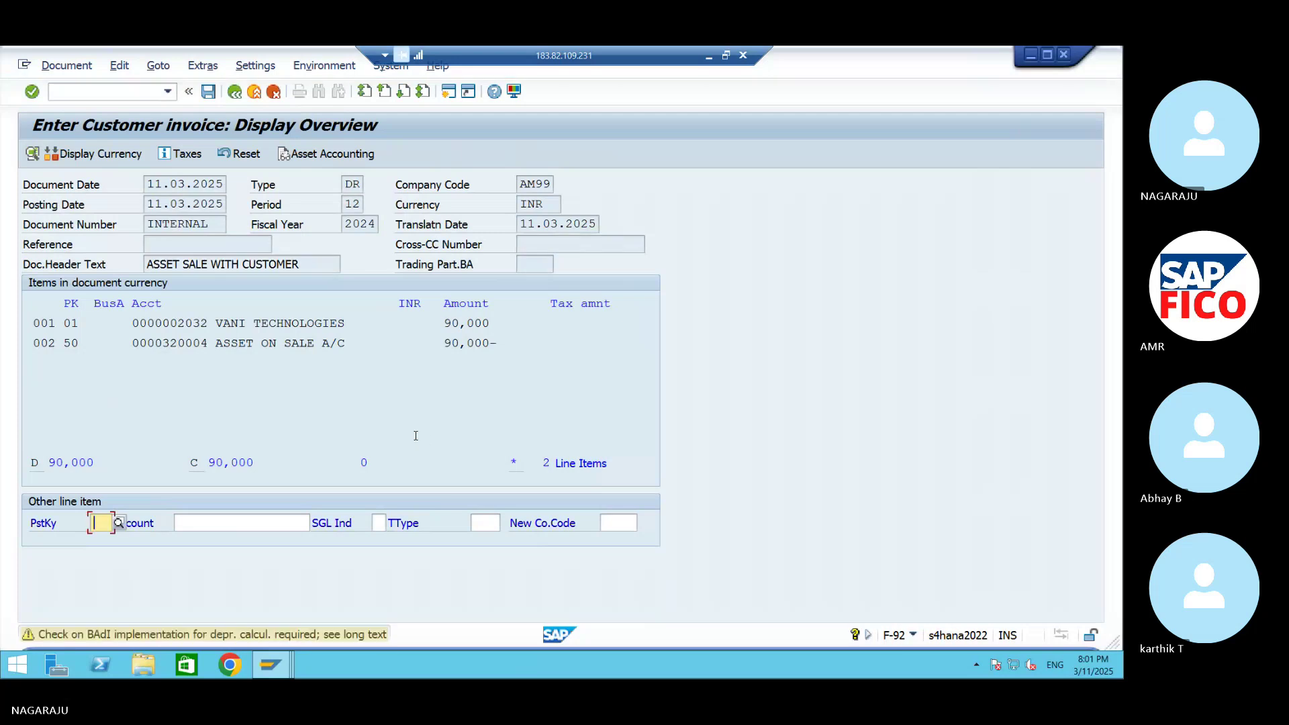
pyautogui.hotkey('ctrl', 's')
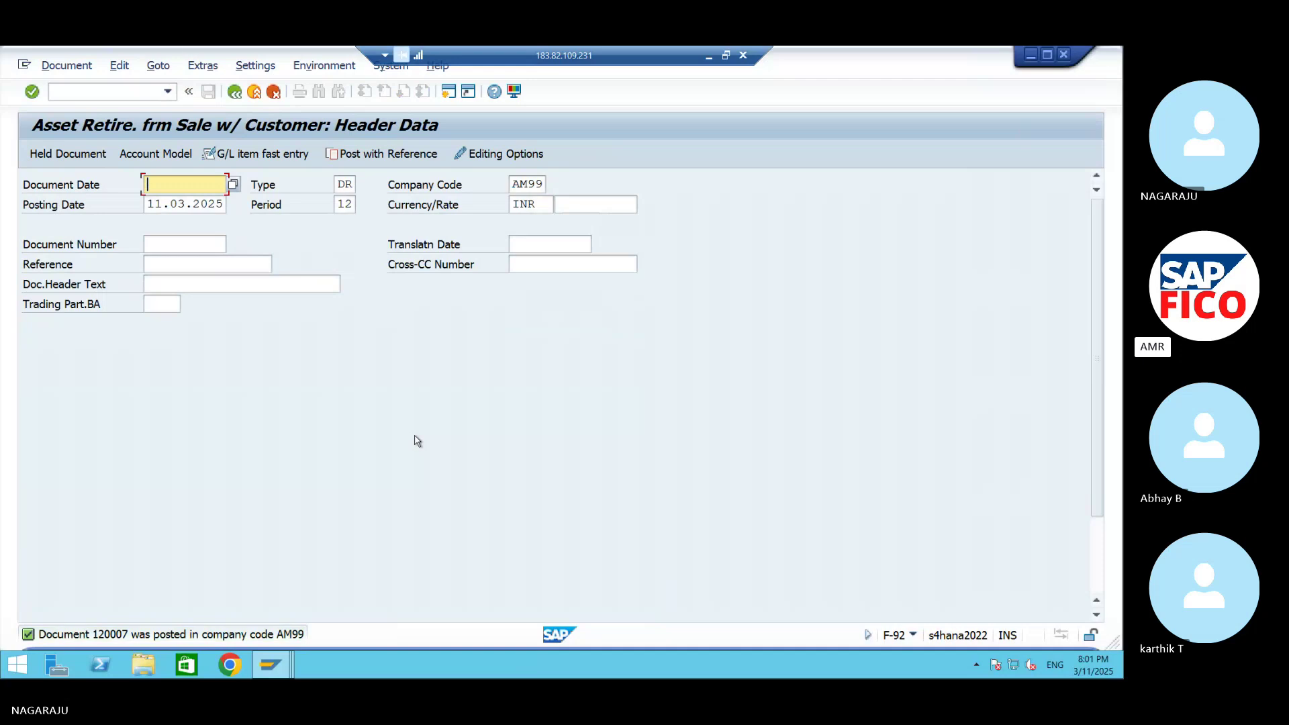
# - Display the posted document and examine its ASSET ON SALE A/C and LOSS ASST SALE A/C line items
pyautogui.click(67, 65)
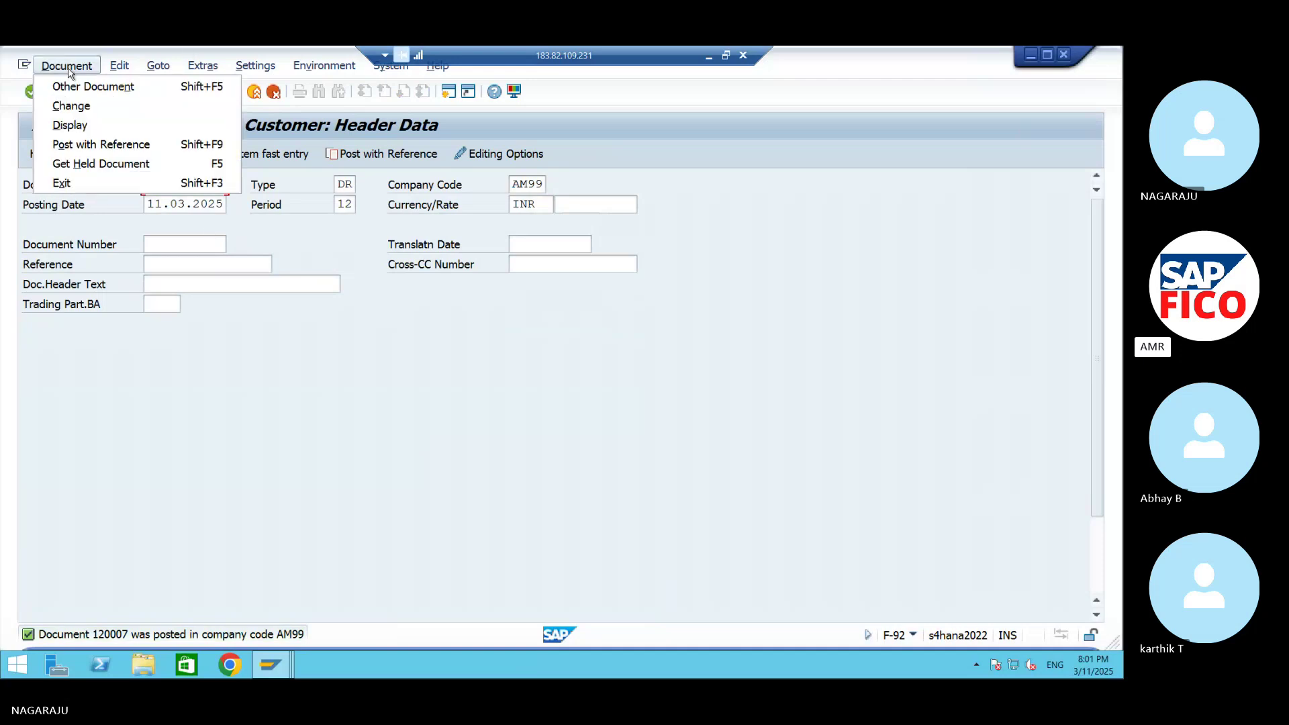
pyautogui.click(64, 104)
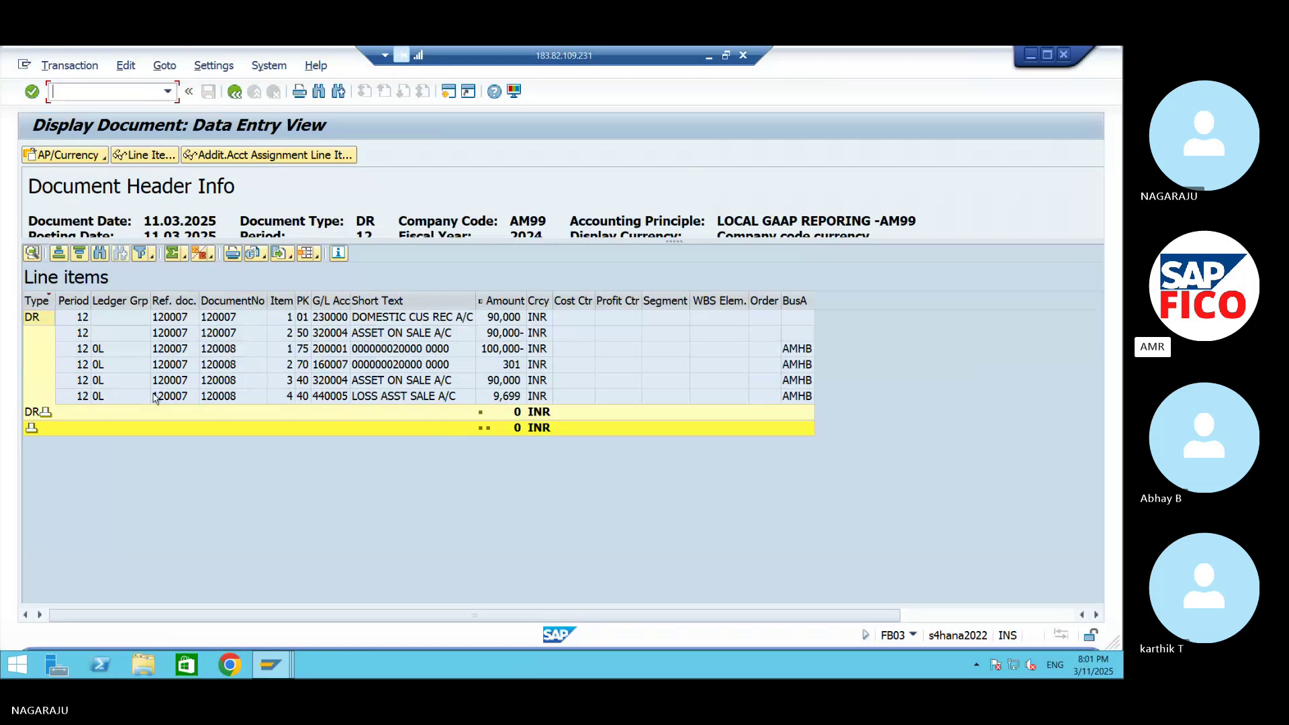
pyautogui.click(84, 398)
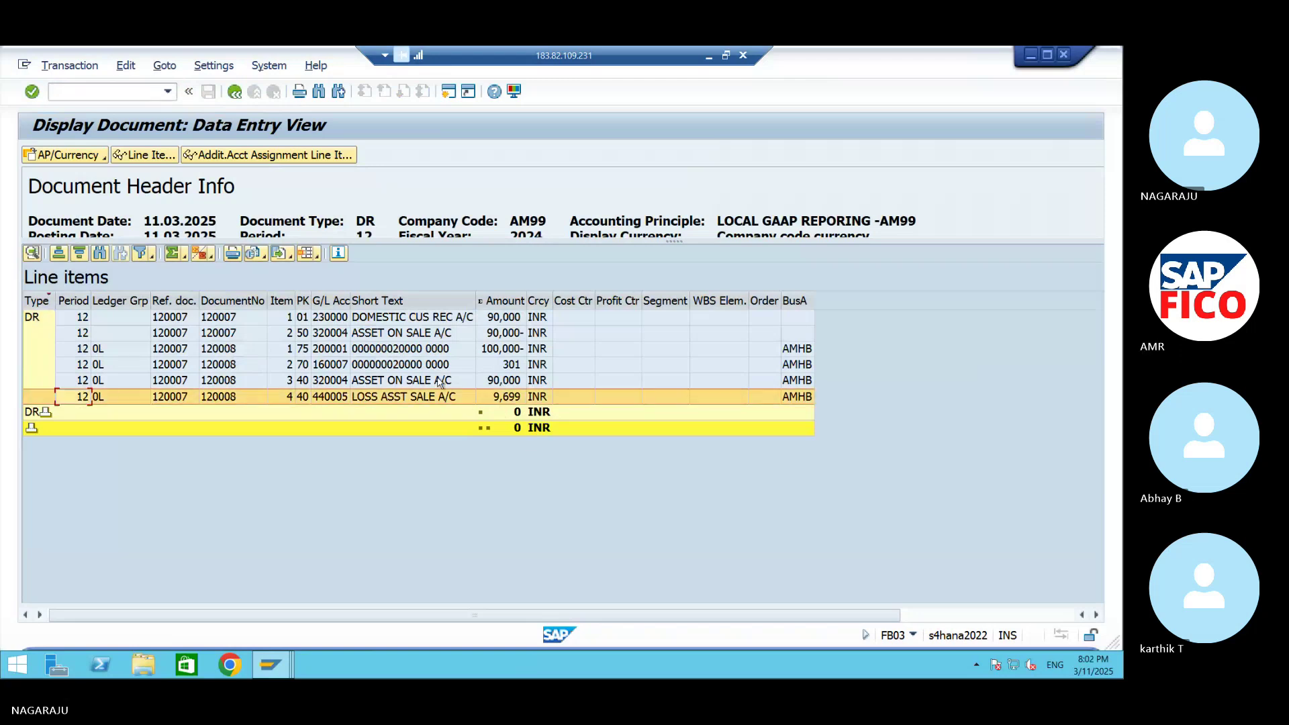
pyautogui.click(47, 382)
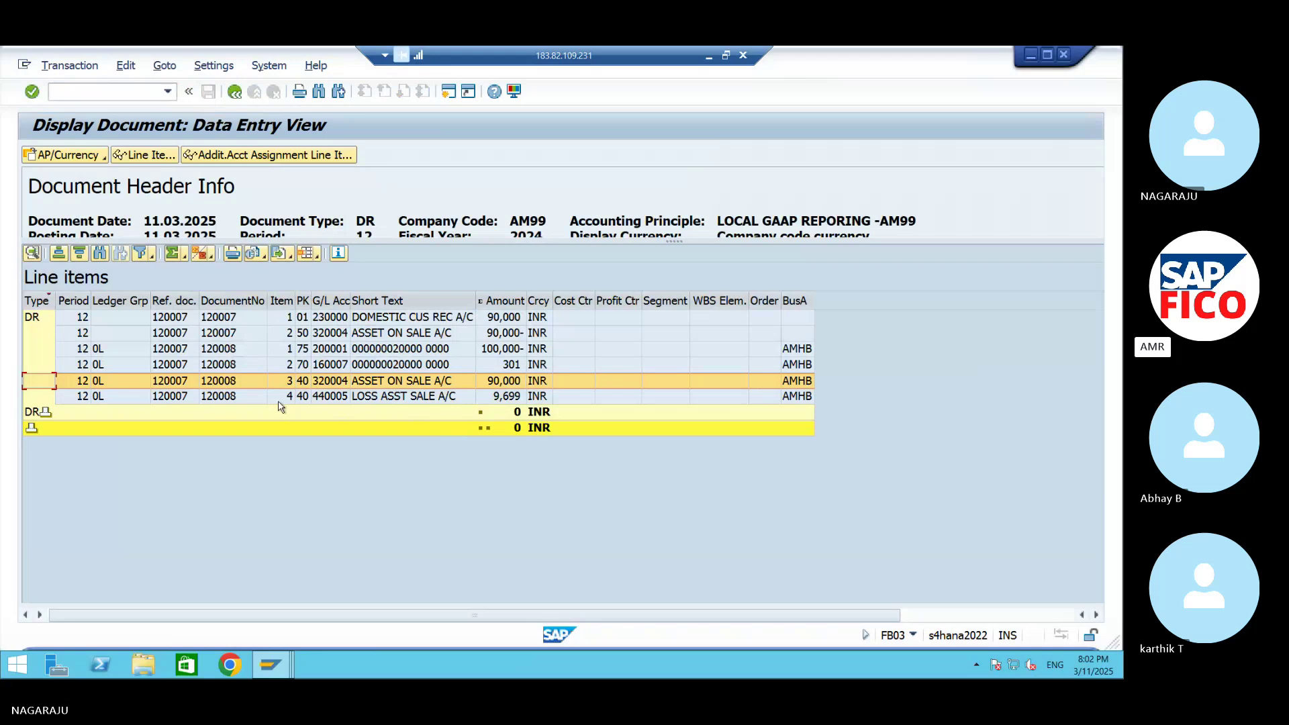
pyautogui.click(39, 397)
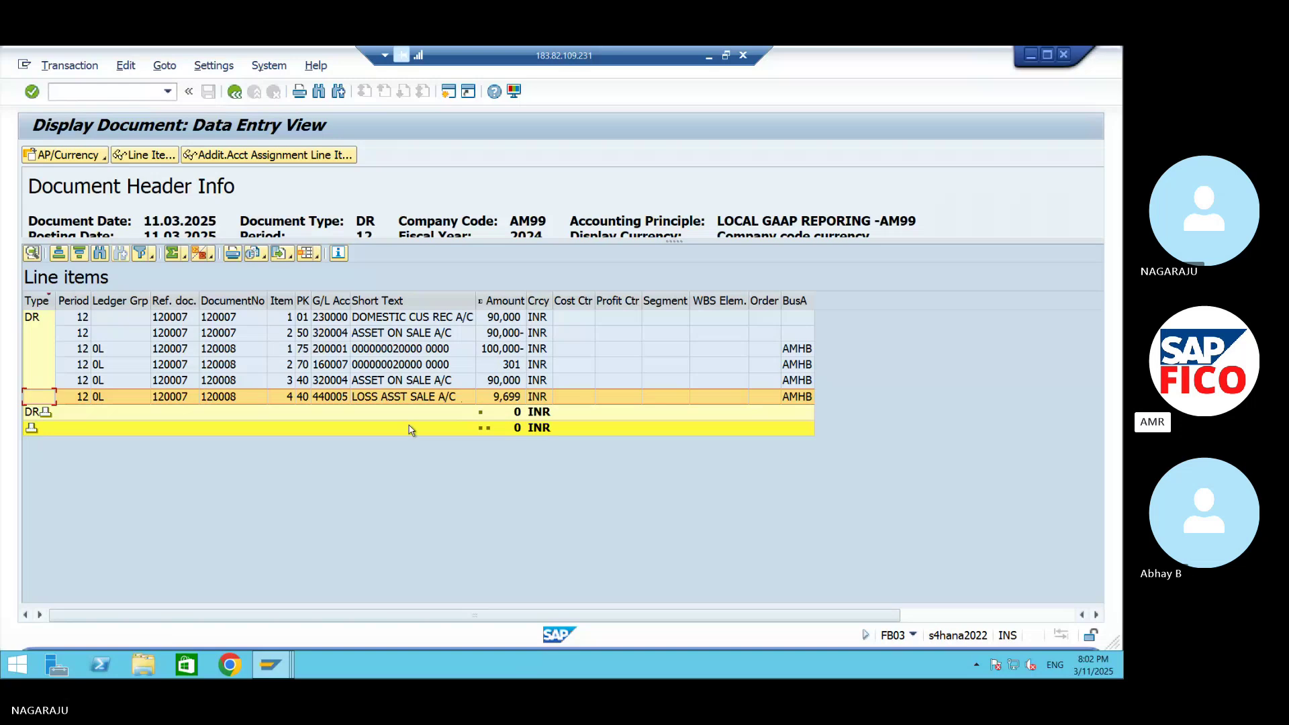
# - Collapse and expand the line items at the grand total and at the DR subtotal to check the balances
pyautogui.click(32, 430)
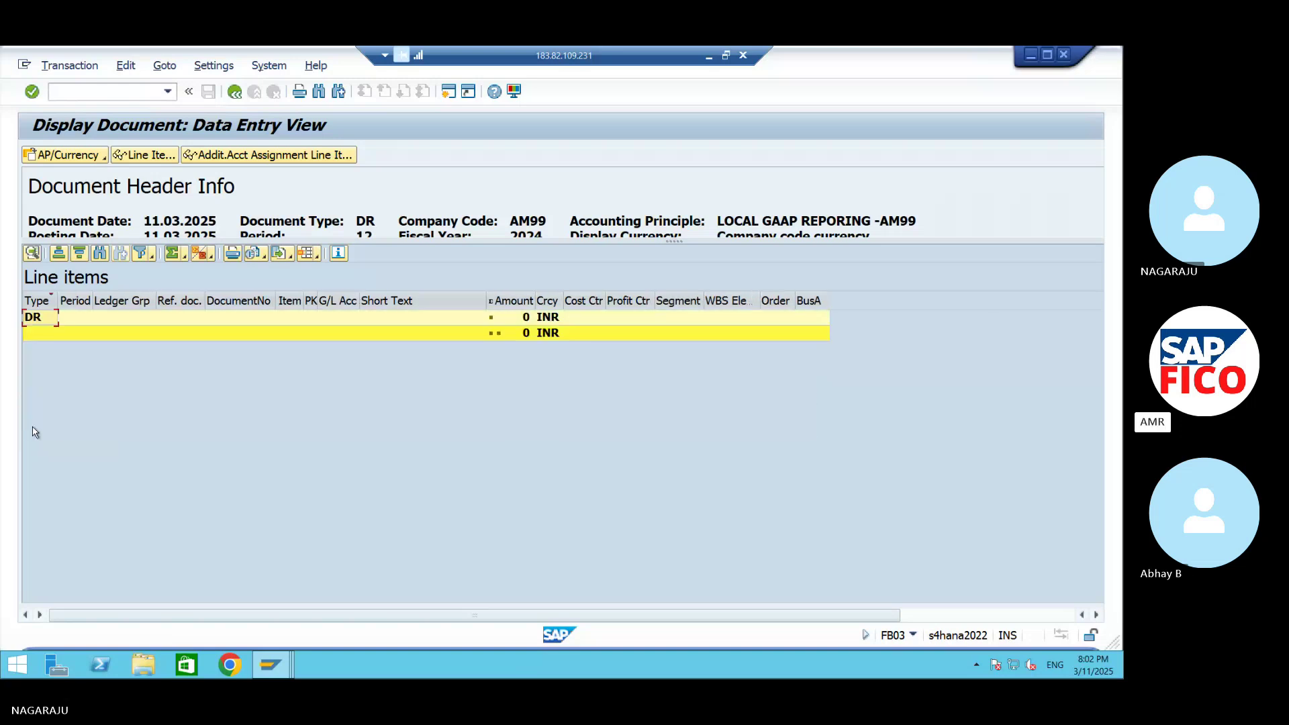
pyautogui.click(31, 334)
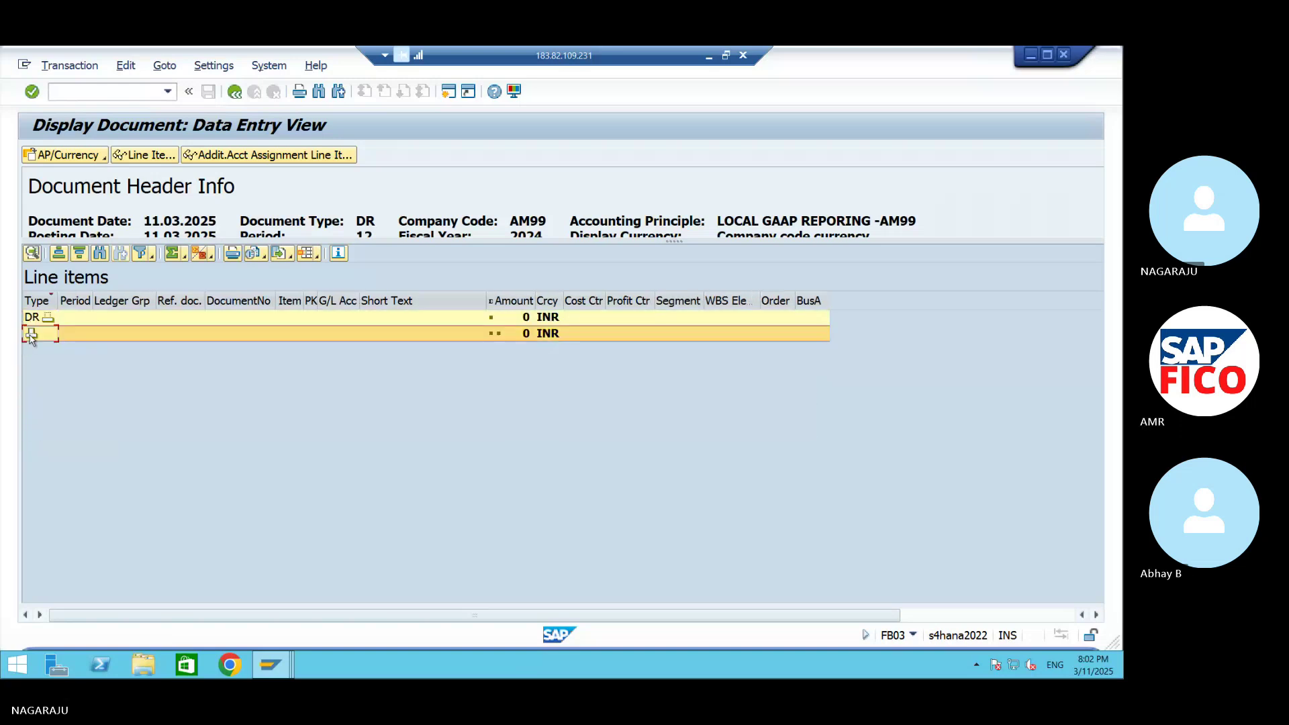
pyautogui.click(30, 334)
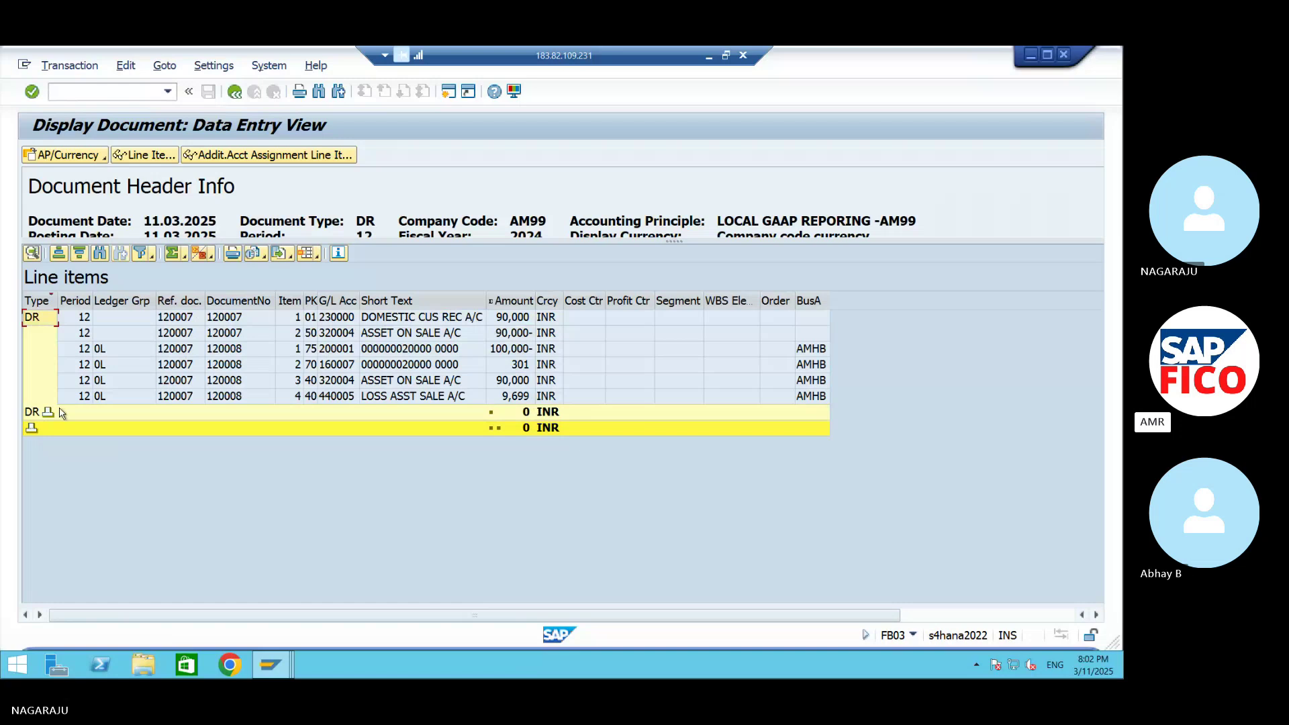
pyautogui.click(48, 413)
pyautogui.click(49, 413)
pyautogui.click(49, 318)
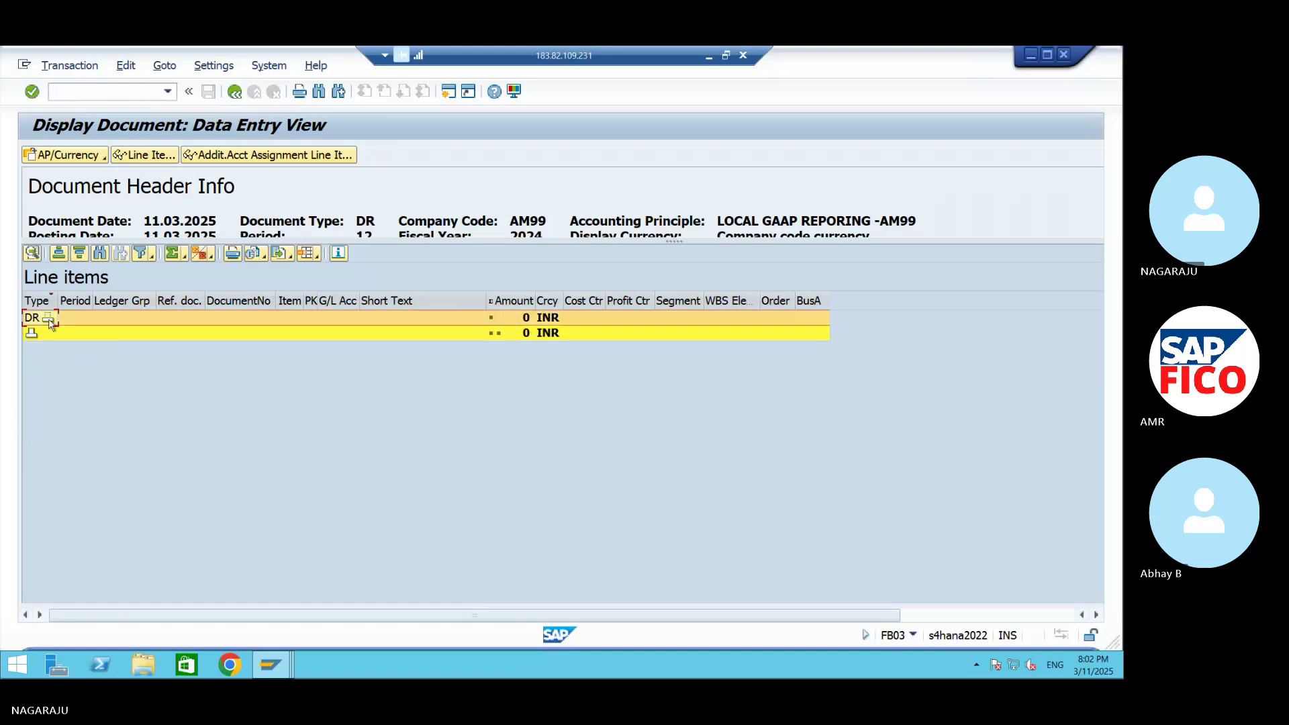
# - Expand the DR subtotal, then collapse and re-expand the document's line items at the grand total
pyautogui.click(49, 318)
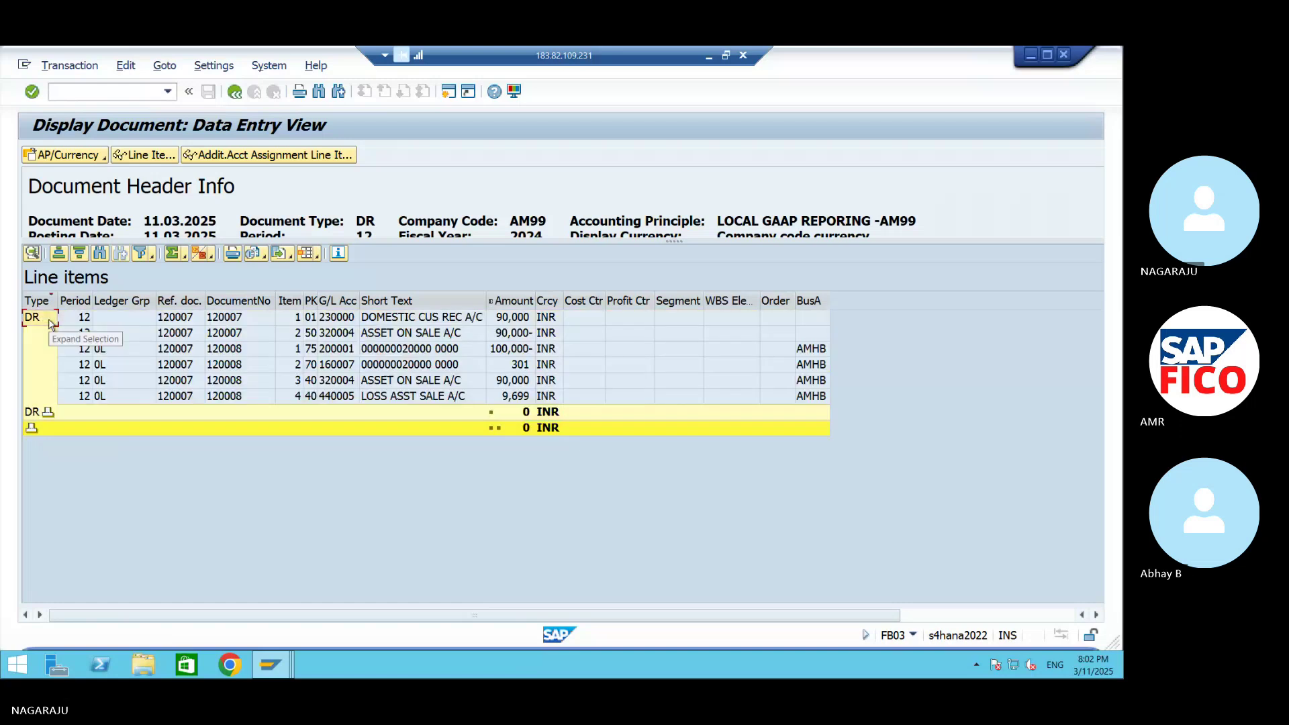
pyautogui.click(31, 430)
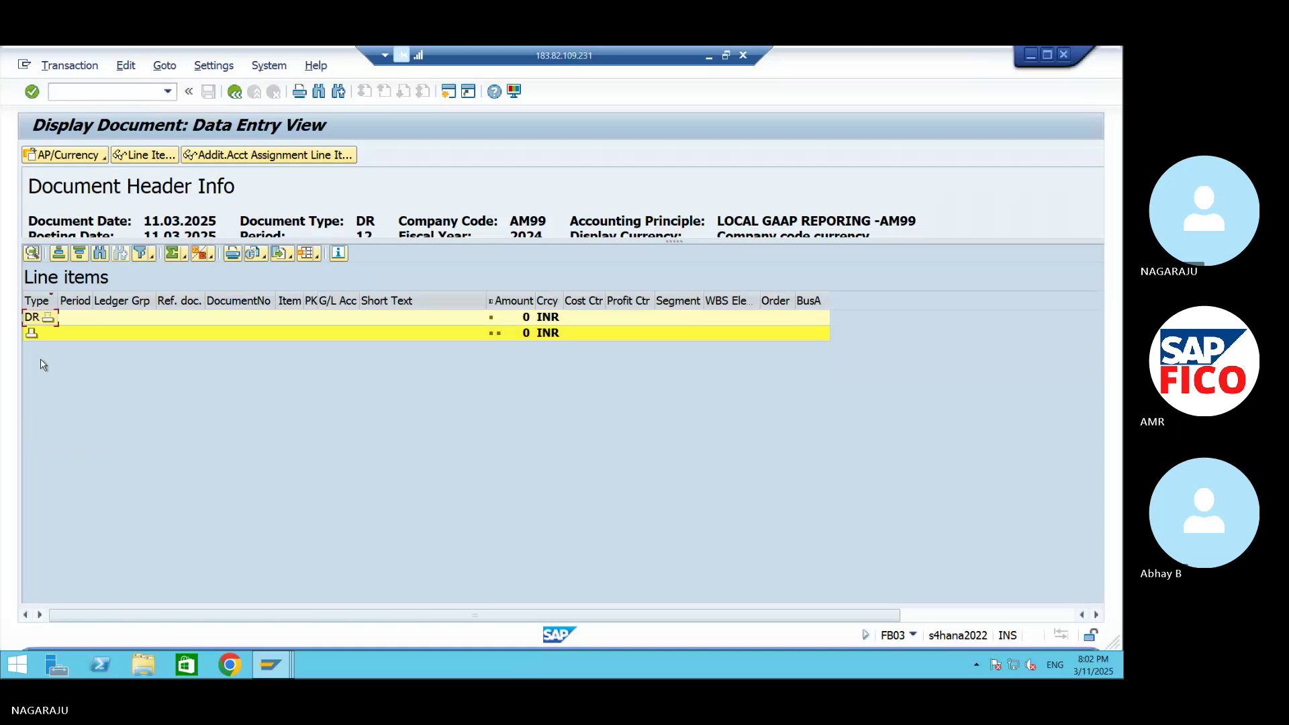
pyautogui.click(32, 333)
pyautogui.click(32, 334)
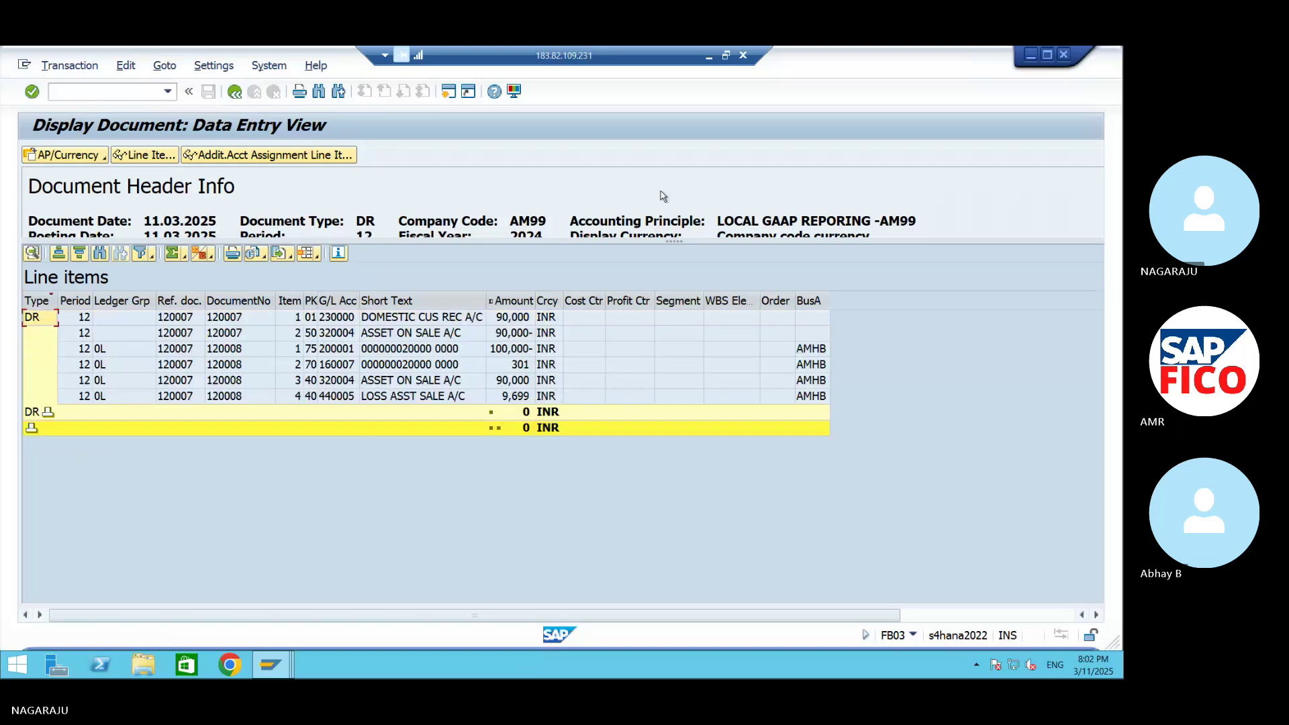
# - Leave the remote SAP session, switch to the Skype meeting in Chrome and mute the microphone
pyautogui.click(710, 59)
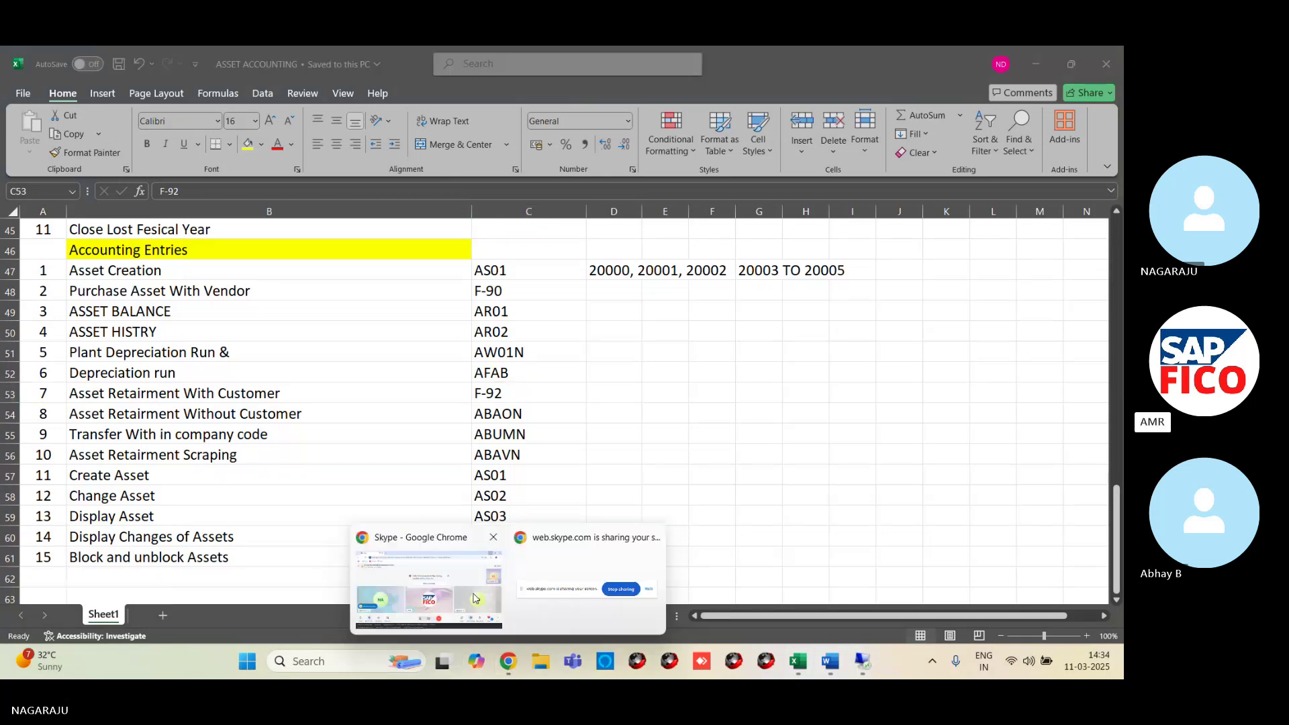
pyautogui.click(474, 598)
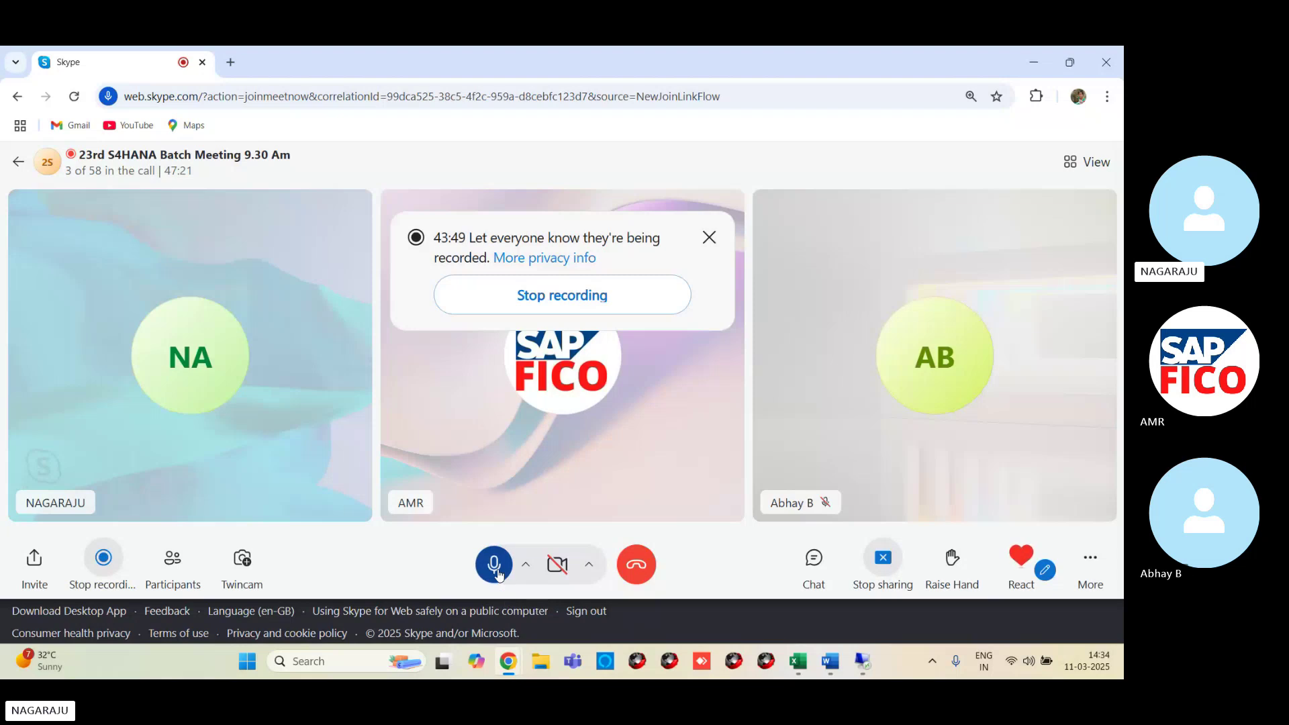
pyautogui.click(497, 571)
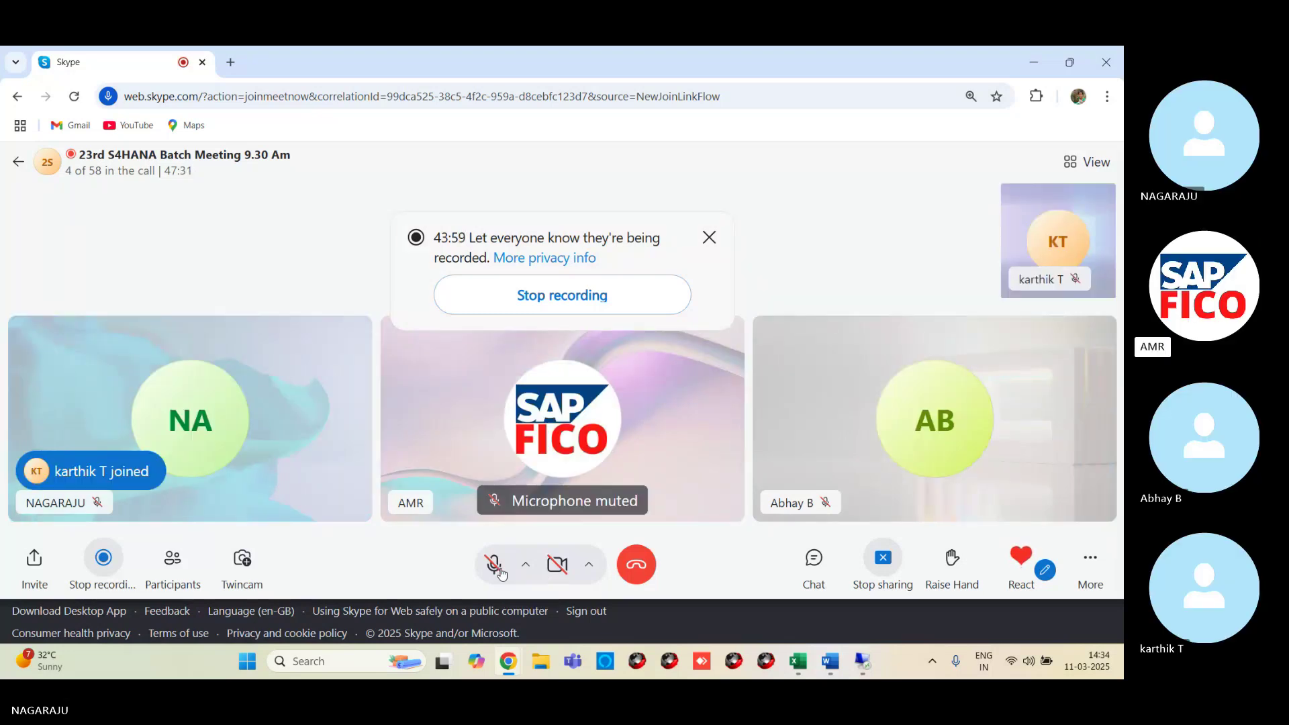
# - Switch to the ASSET ACCOUNTING workbook in Excel and review the entries for transactions ABAON, ABUMN and ABAVN
pyautogui.click(862, 662)
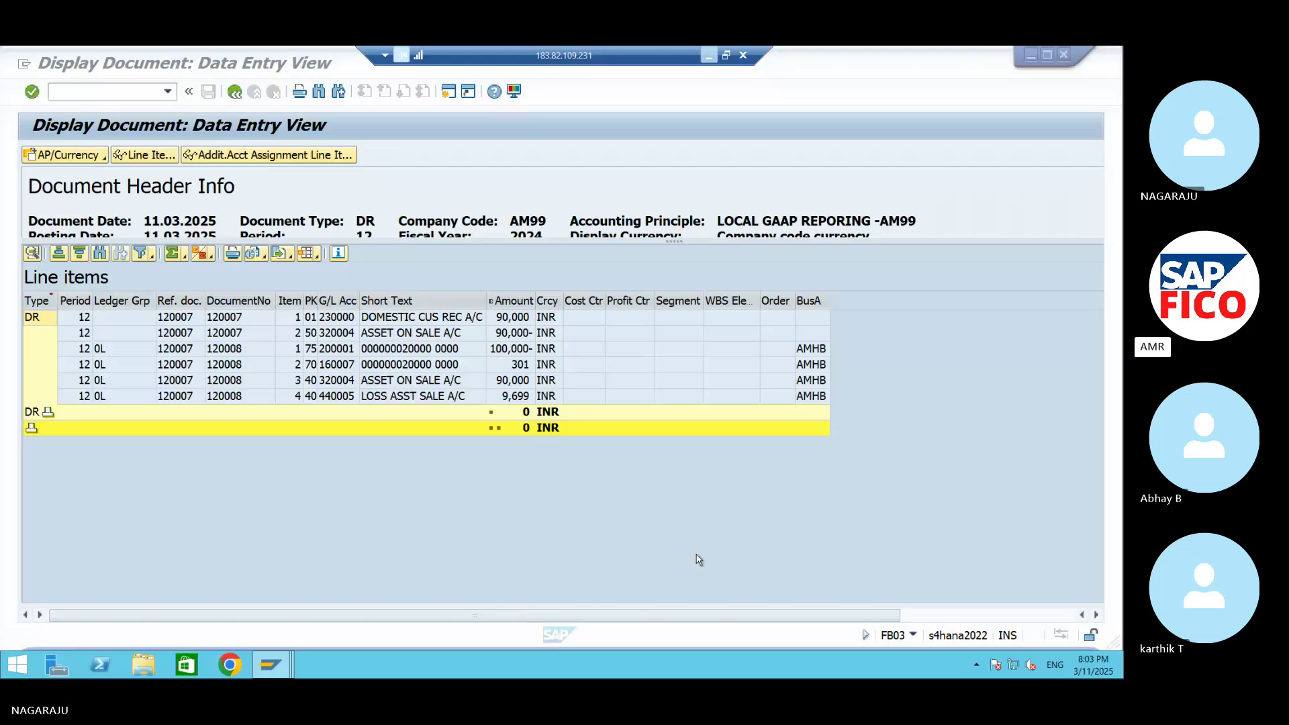
pyautogui.click(707, 56)
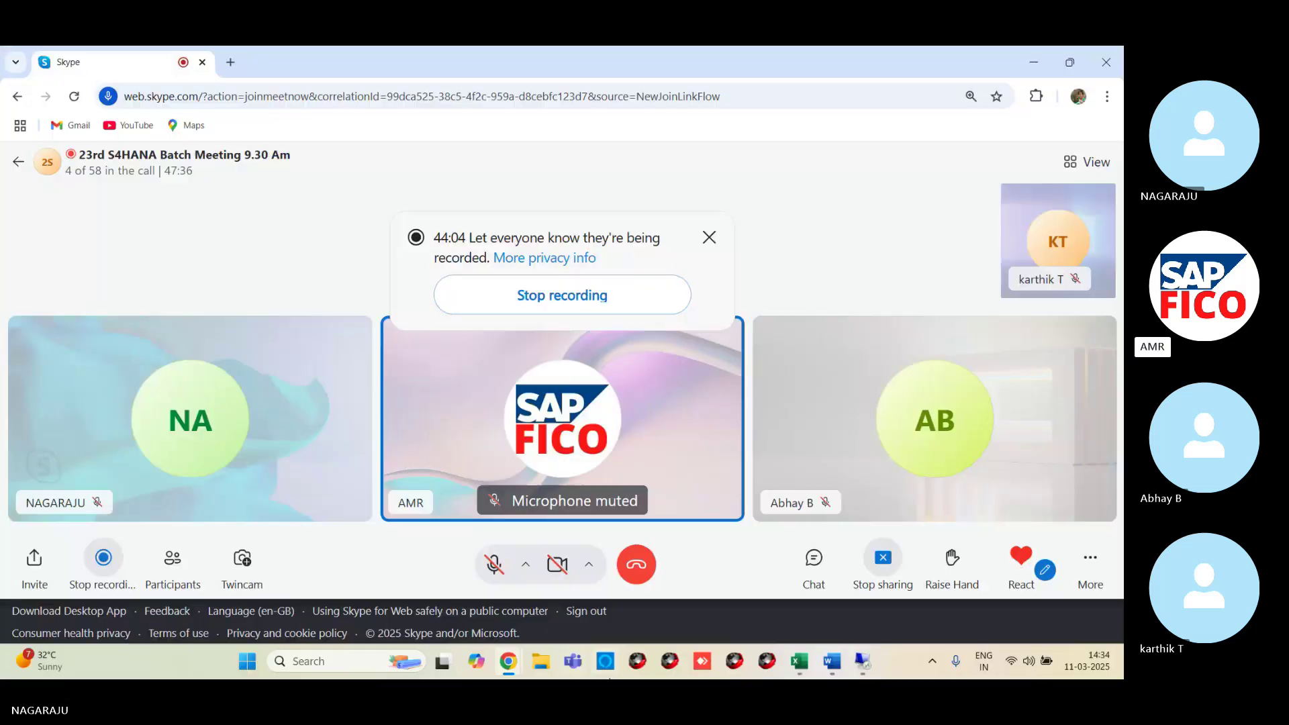
pyautogui.click(792, 664)
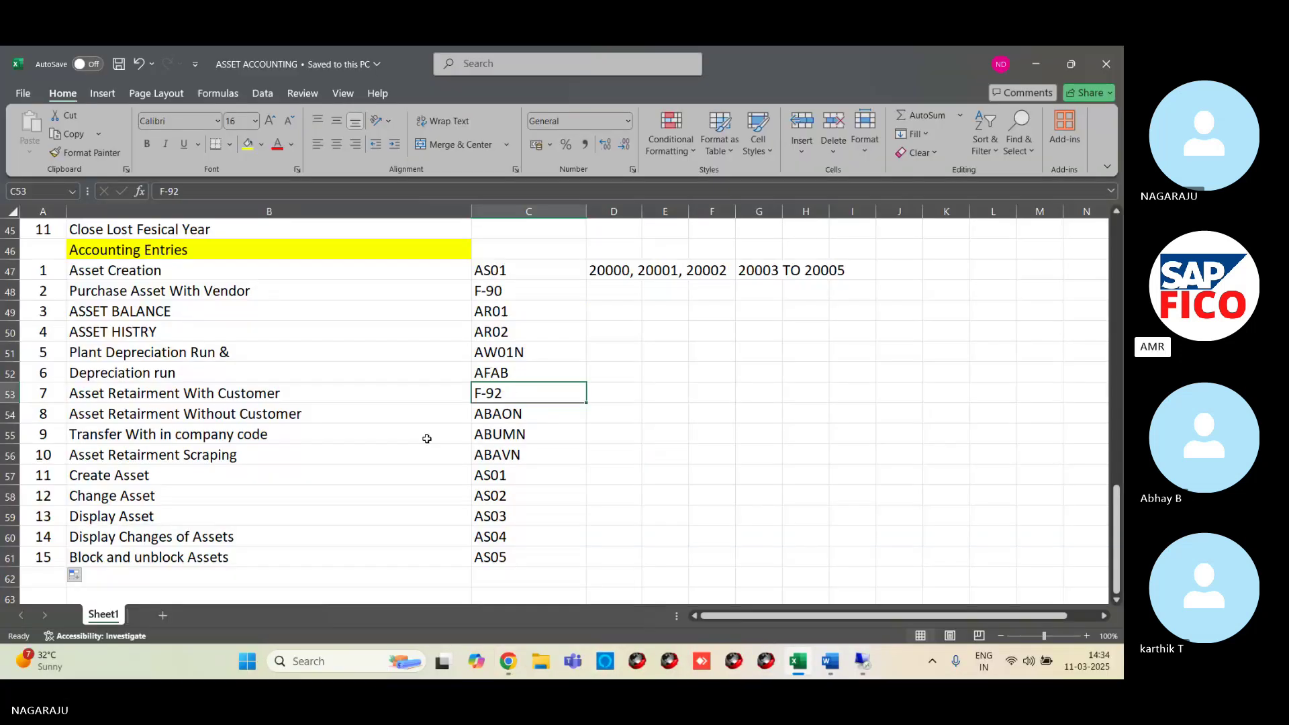
pyautogui.click(493, 463)
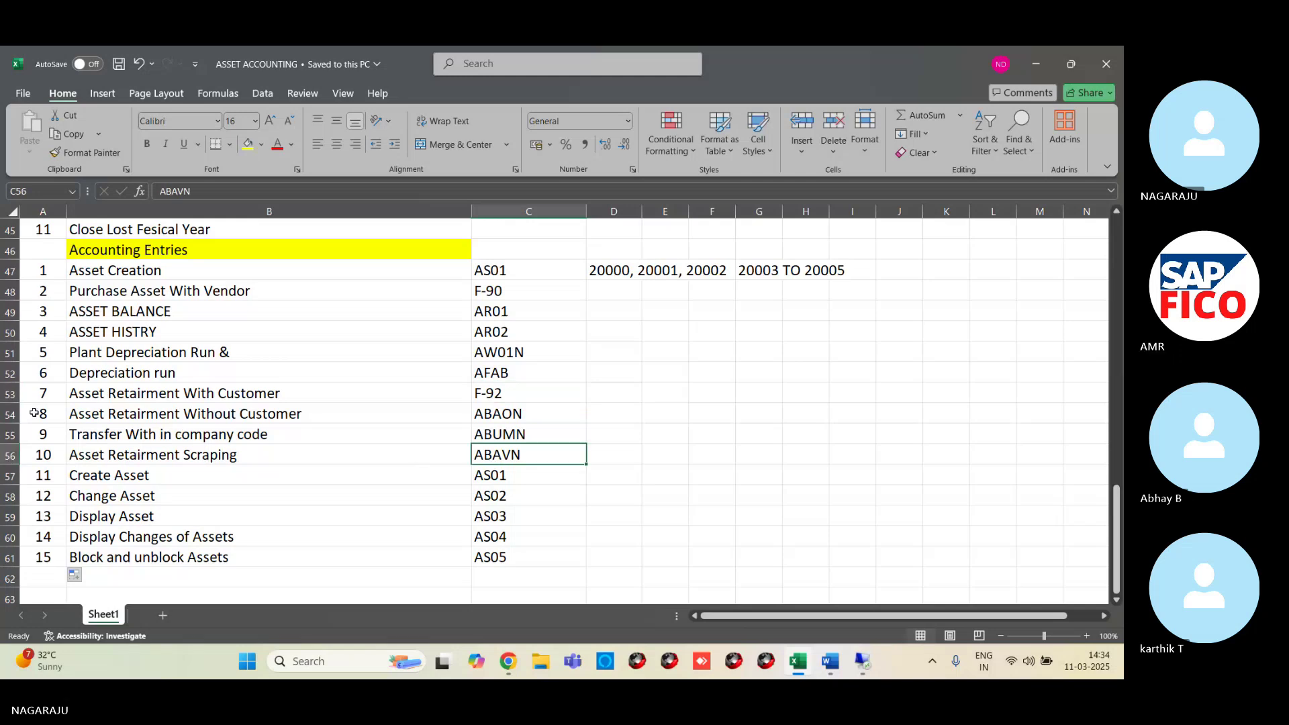
pyautogui.click(10, 414)
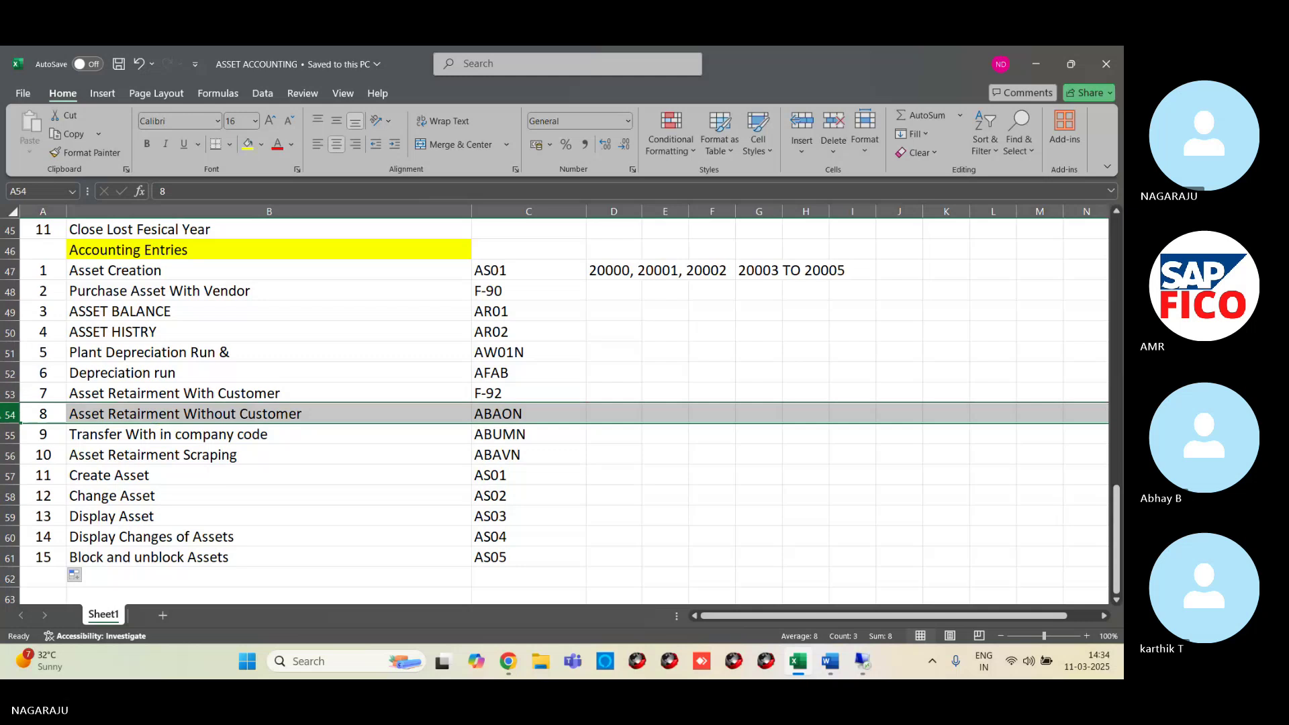
pyautogui.click(19, 434)
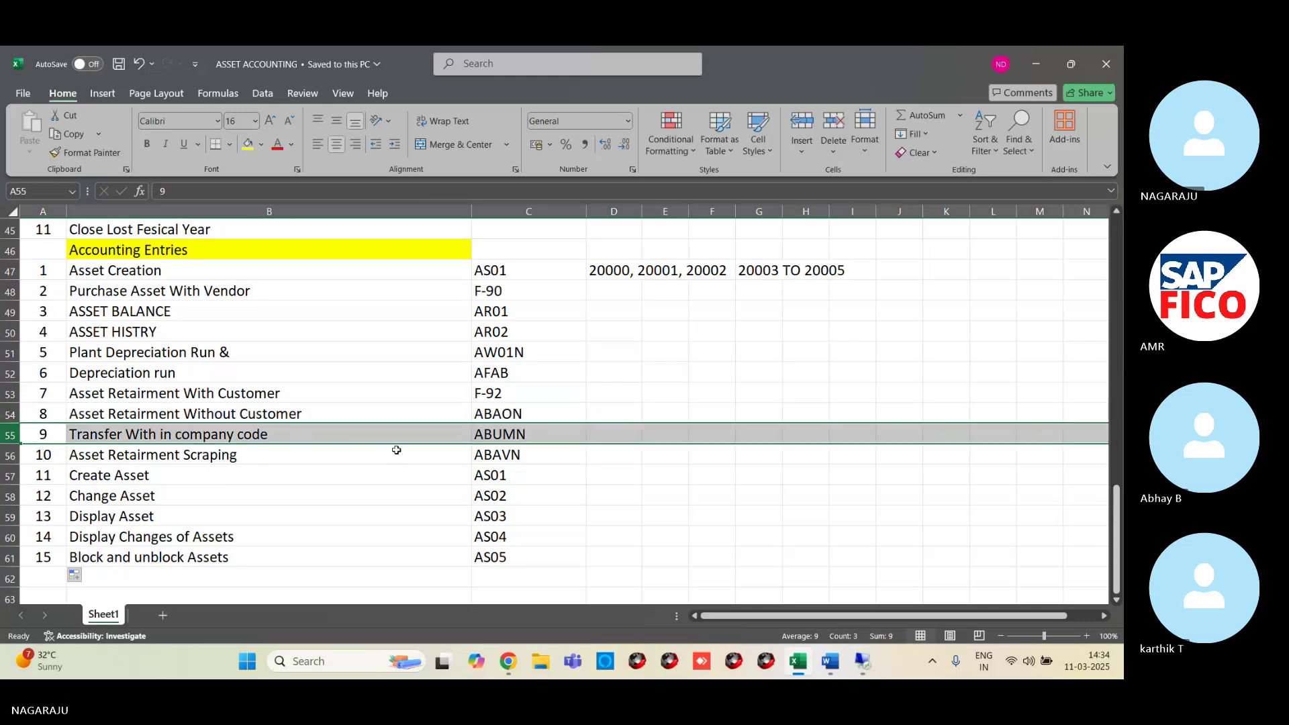
pyautogui.click(6, 456)
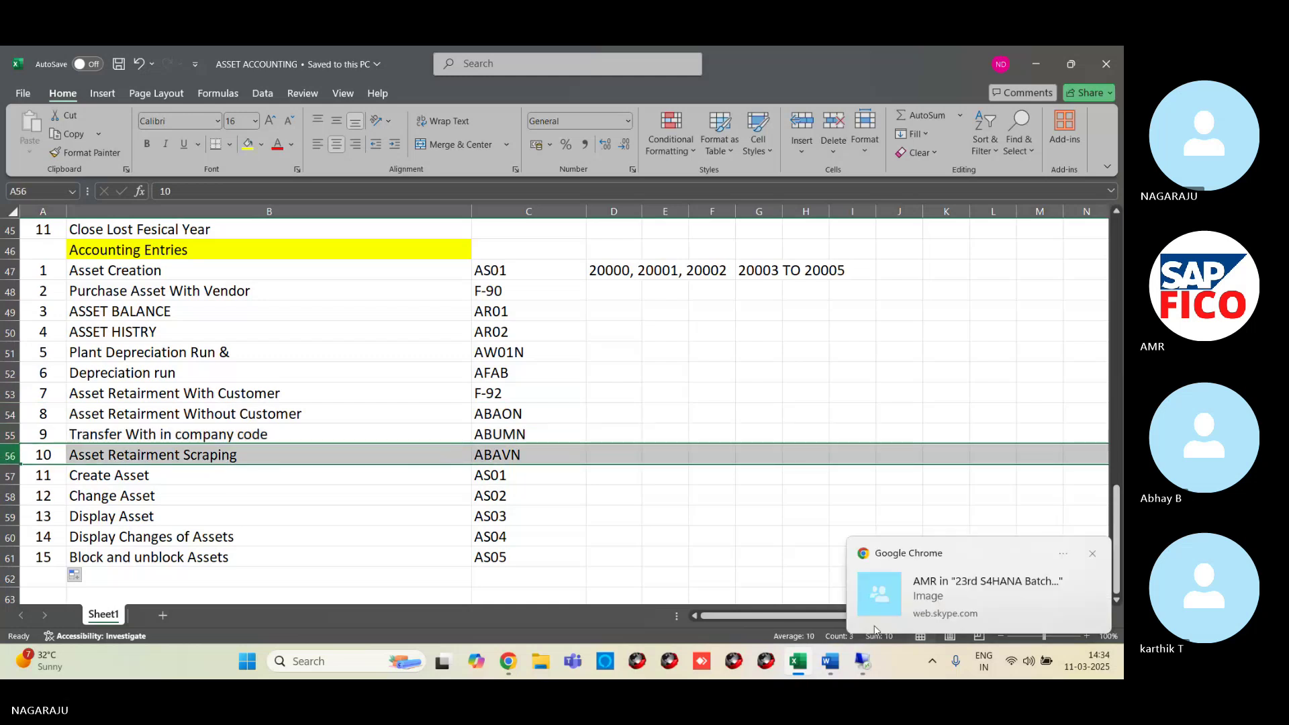
# - Return to the Skype meeting in Chrome and briefly unmute the microphone before muting it again
pyautogui.click(914, 602)
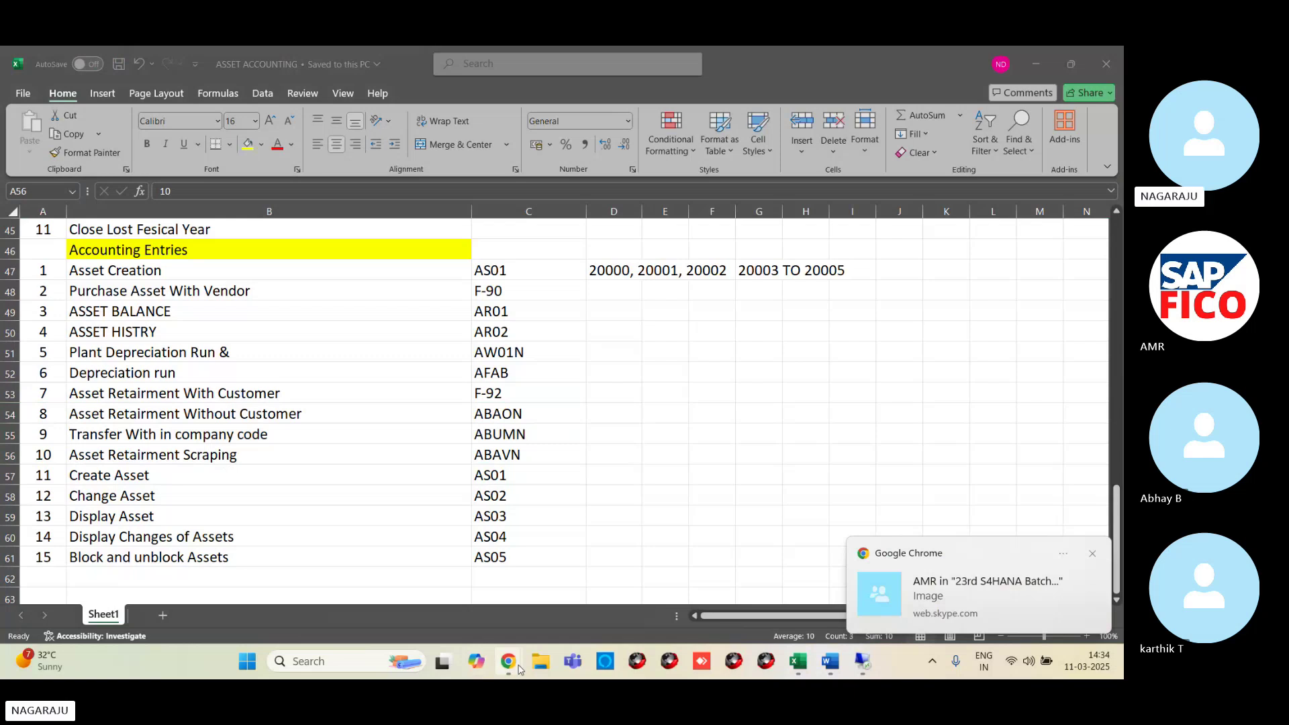
pyautogui.moveTo(508, 661)
pyautogui.click(457, 600)
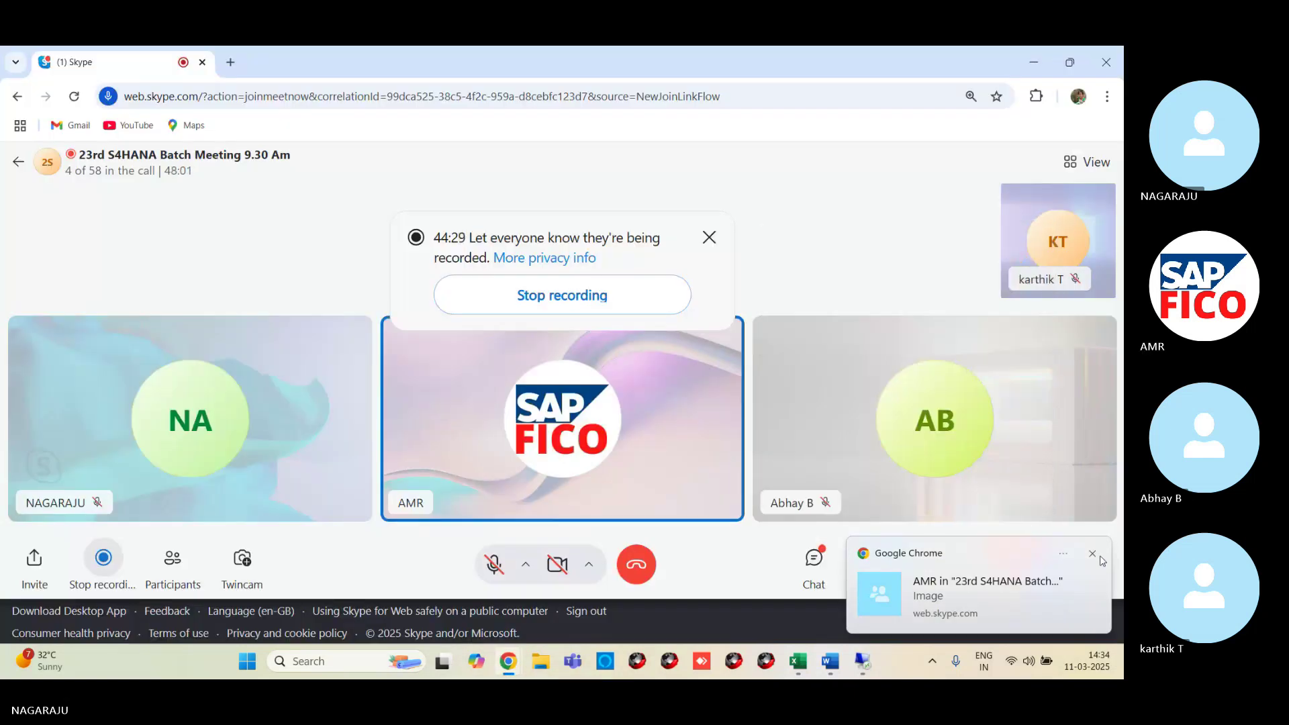
pyautogui.click(494, 567)
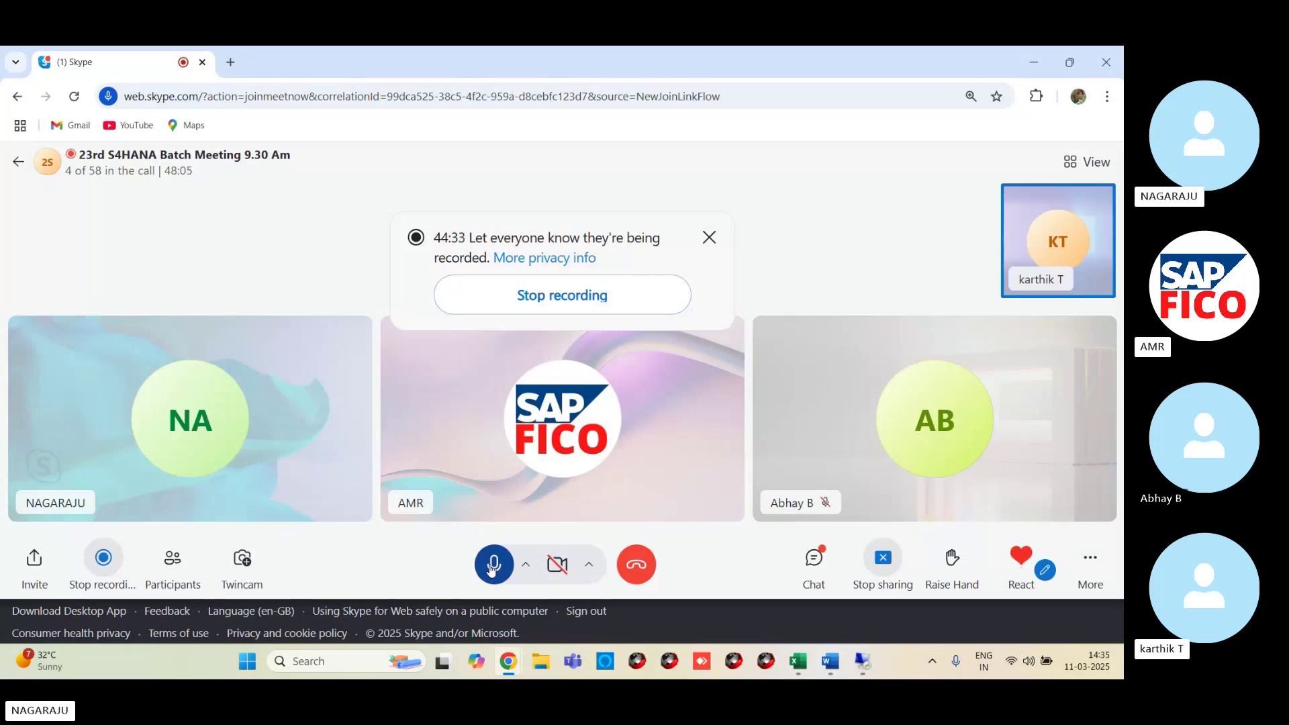
pyautogui.click(492, 569)
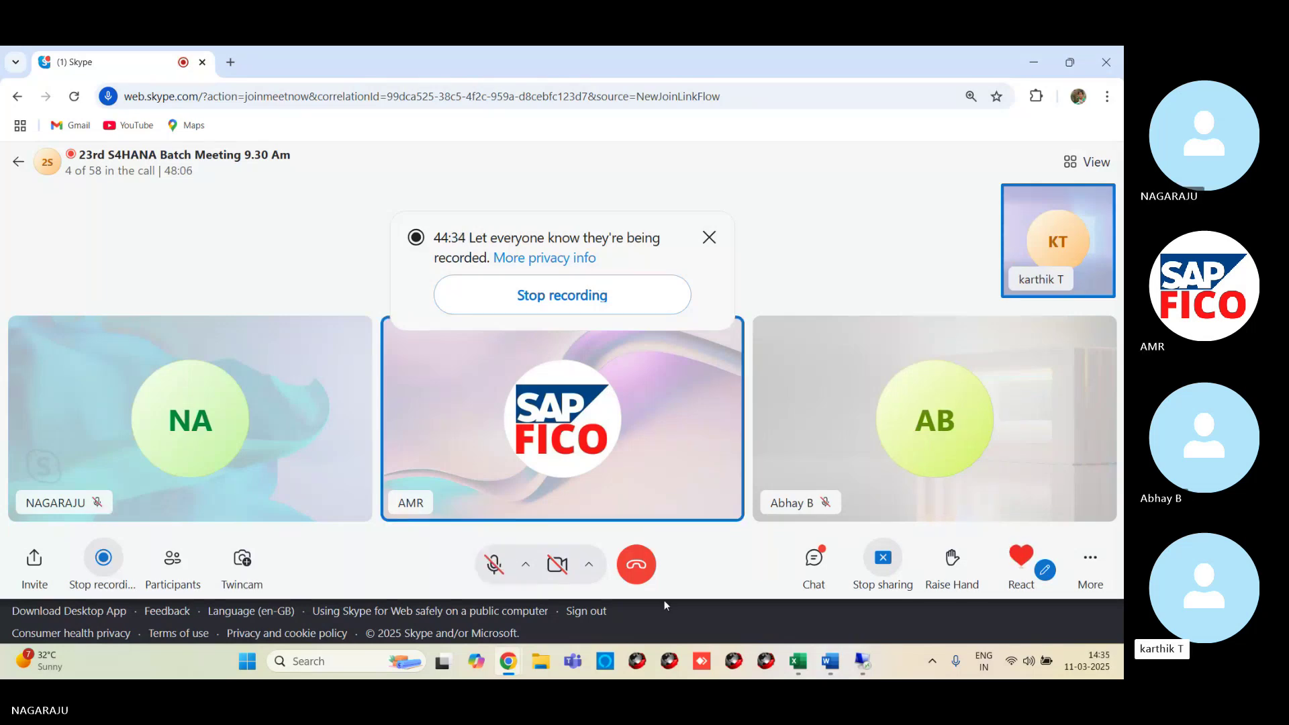
# - View the Accounting Entries image shared in the meeting chat and close it, then briefly unmute the microphone
pyautogui.click(814, 560)
pyautogui.click(998, 477)
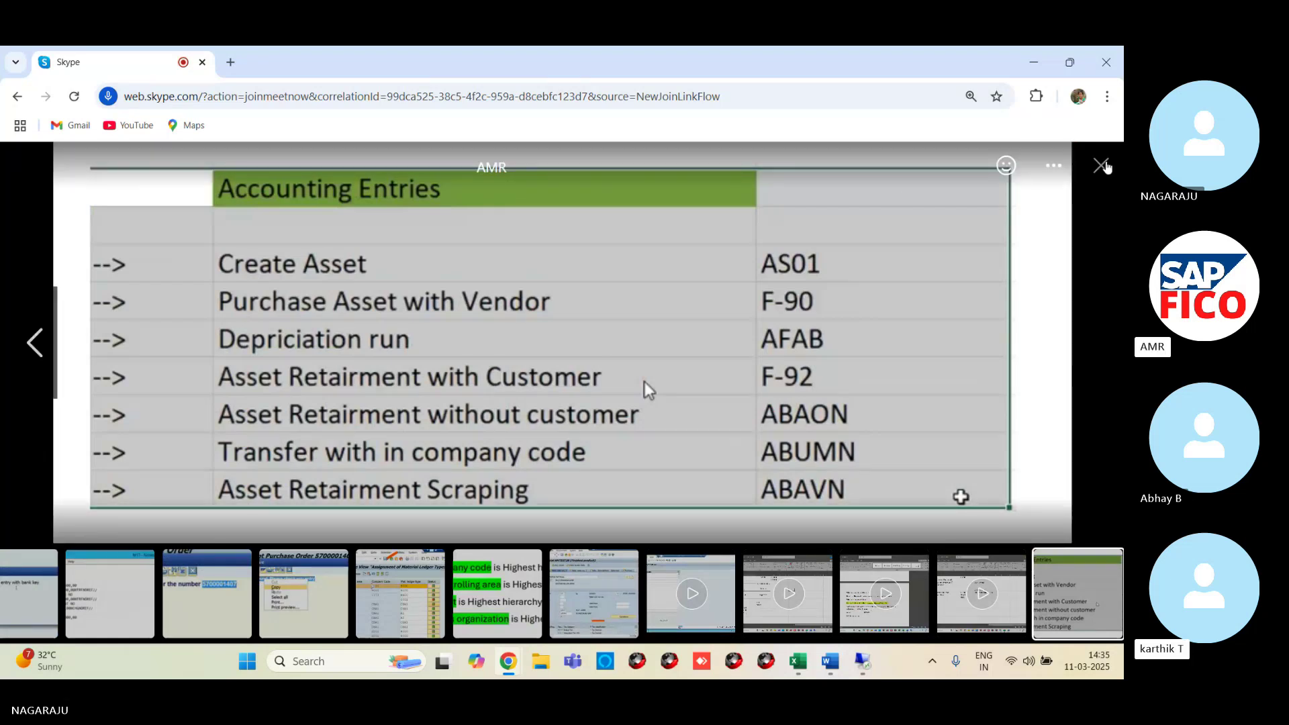
pyautogui.click(1101, 165)
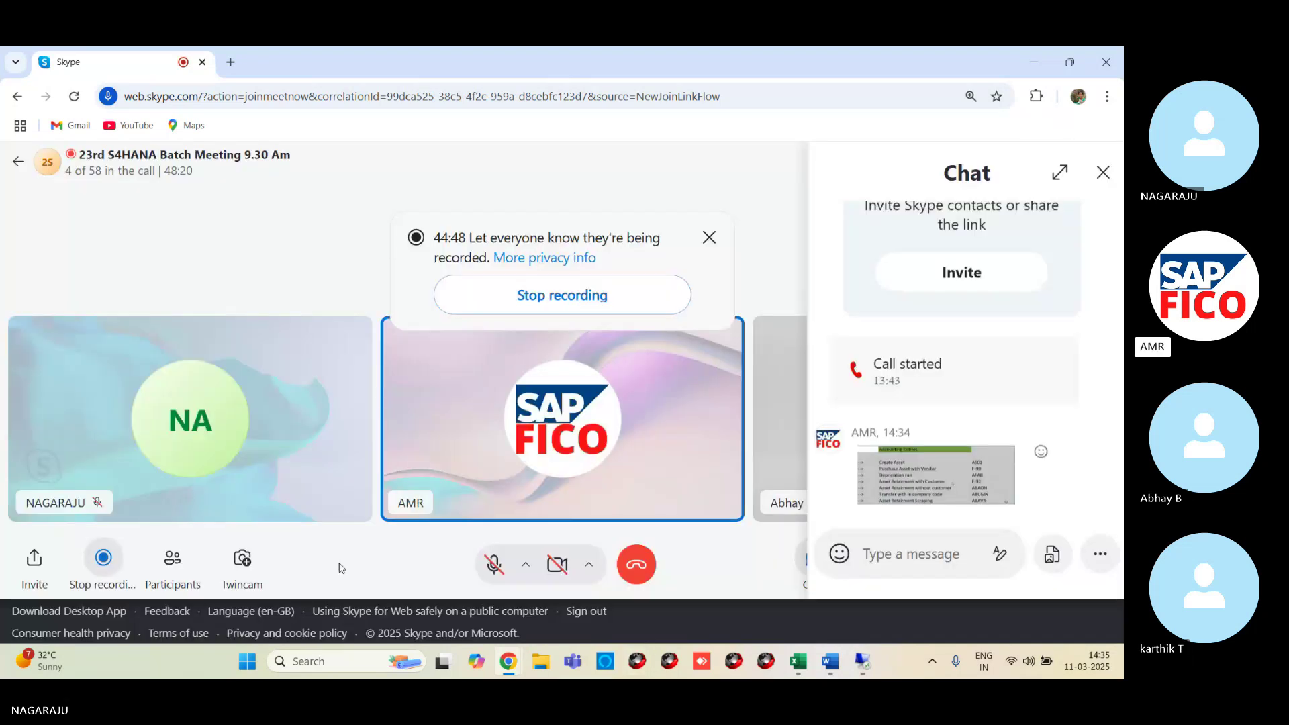
pyautogui.click(494, 563)
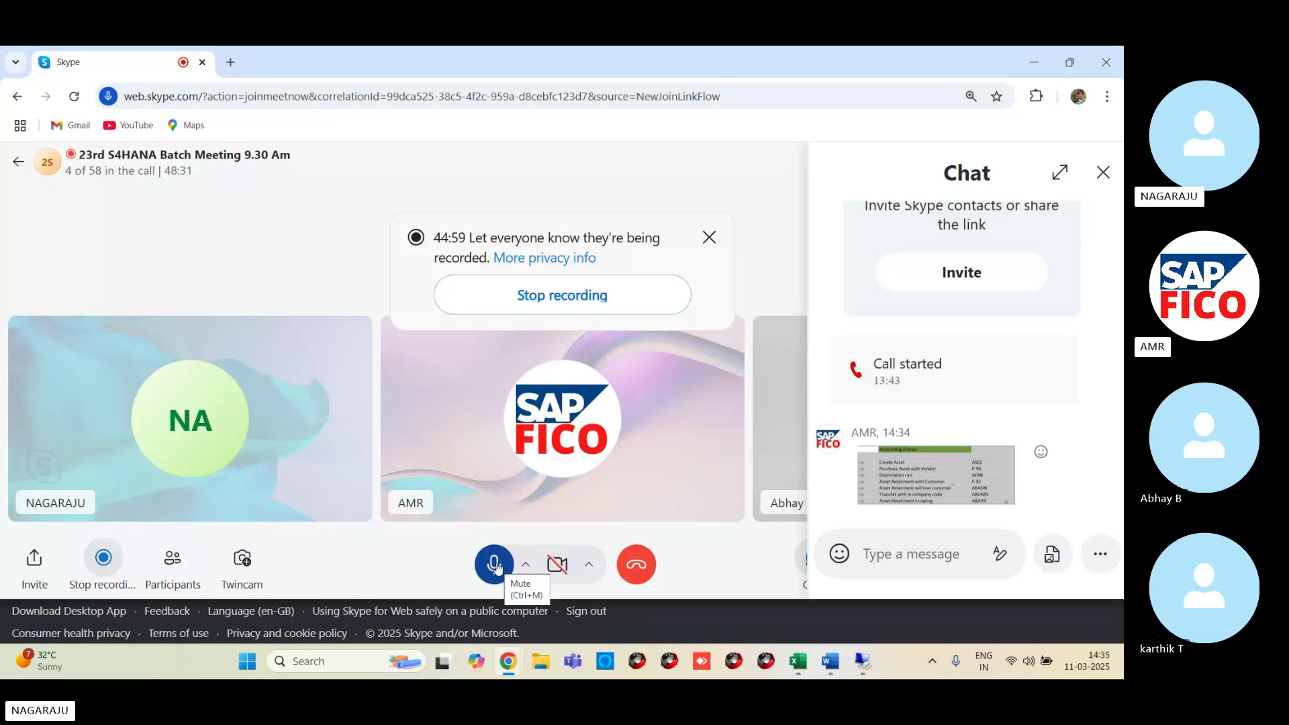
pyautogui.click(495, 567)
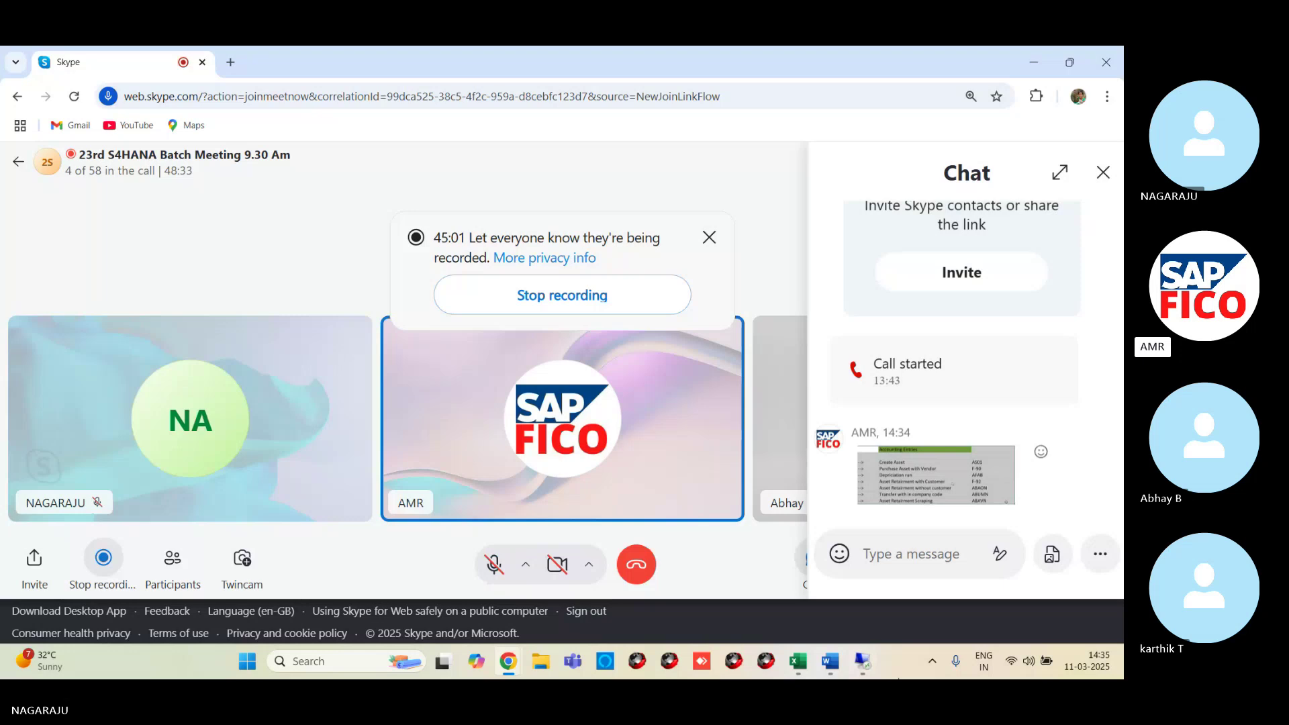
# - Highlight entries 8 to 10 with their transaction codes in the ASSET ACCOUNTING workbook in Excel, then return to the Skype meeting
pyautogui.click(803, 663)
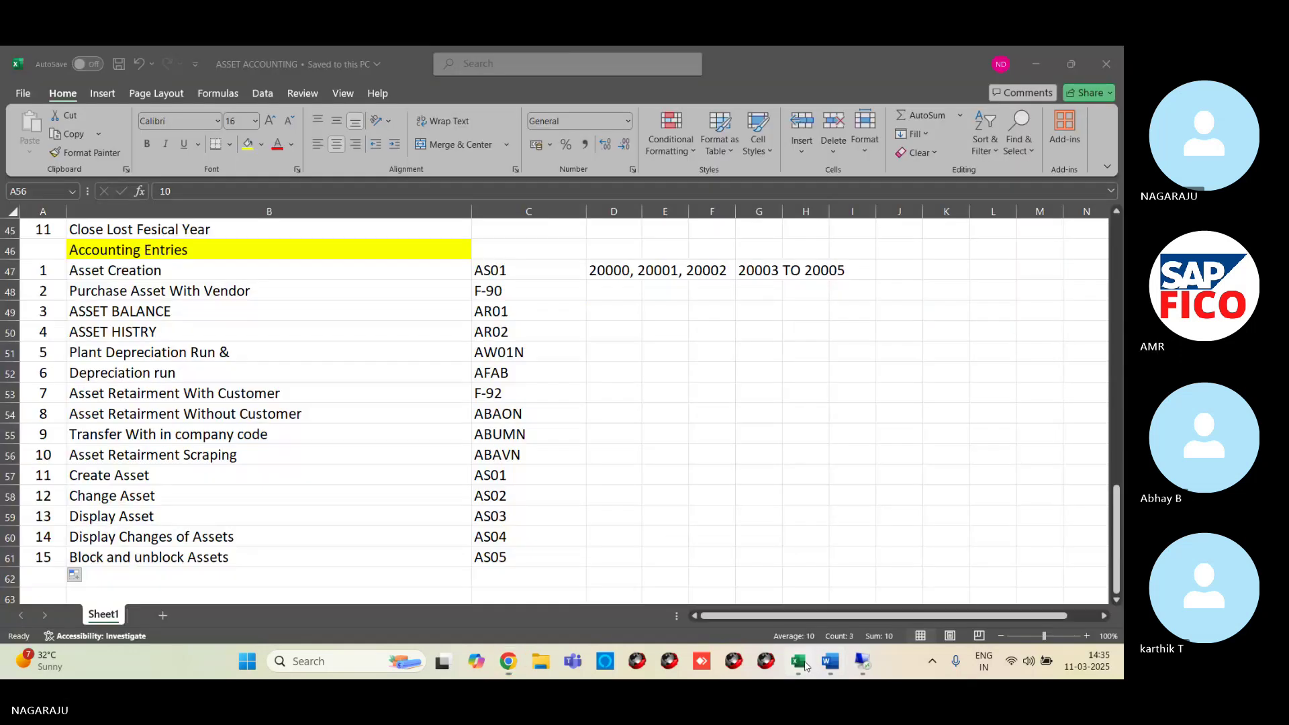
pyautogui.click(425, 417)
pyautogui.moveTo(486, 414); pyautogui.dragTo(336, 453)
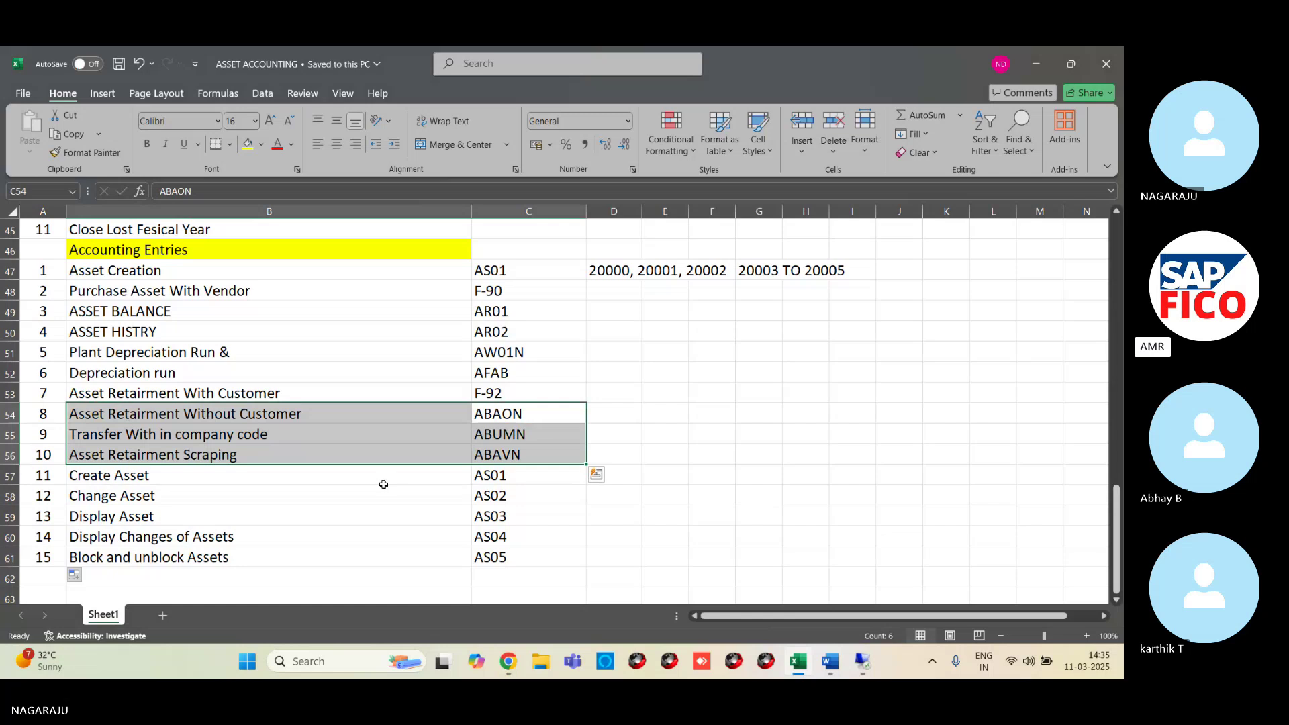
pyautogui.click(505, 672)
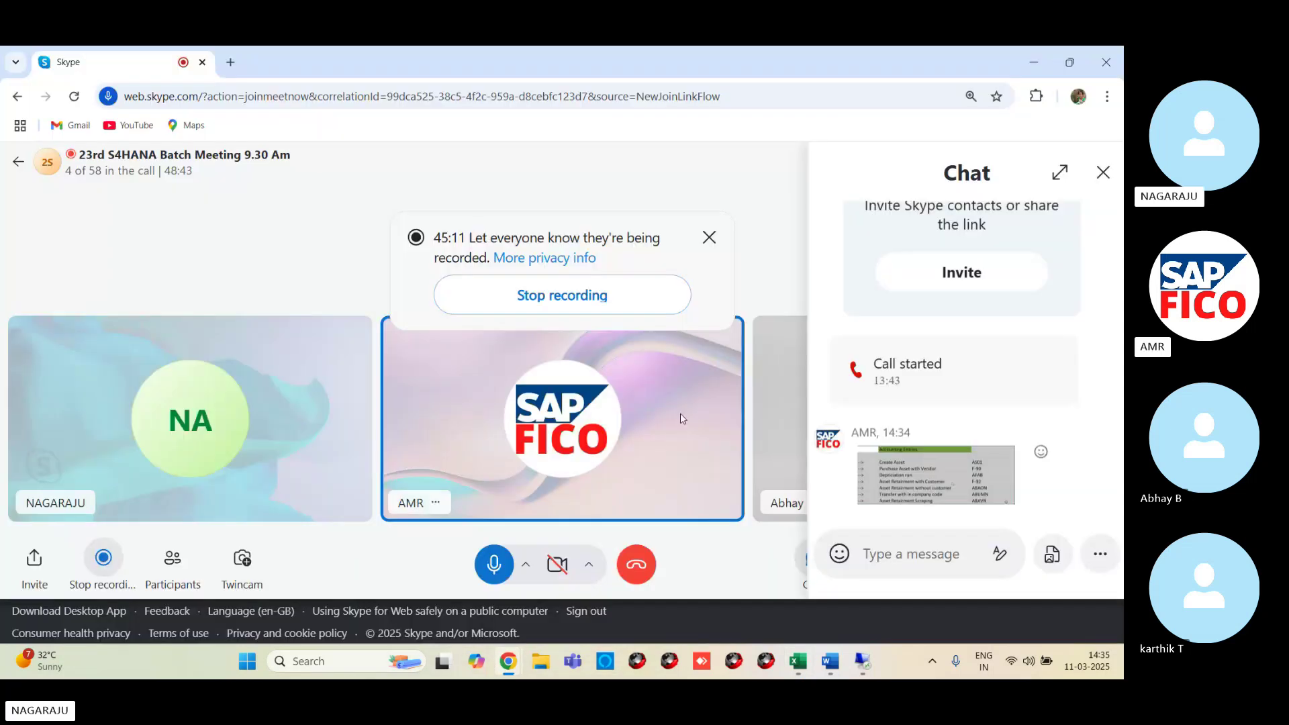